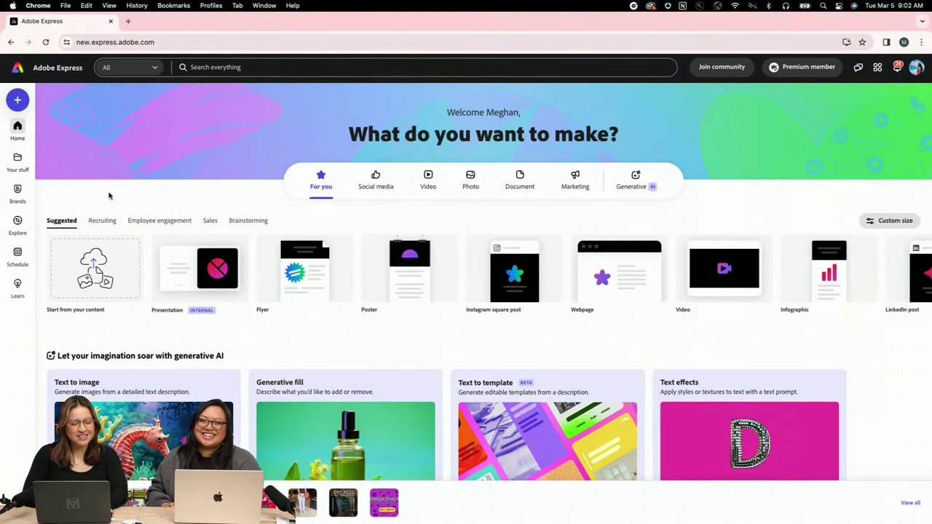
# - Open the Bille's Boutique brand and review its logos, fonts, graphics, templates and colors
pyautogui.click(18, 191)
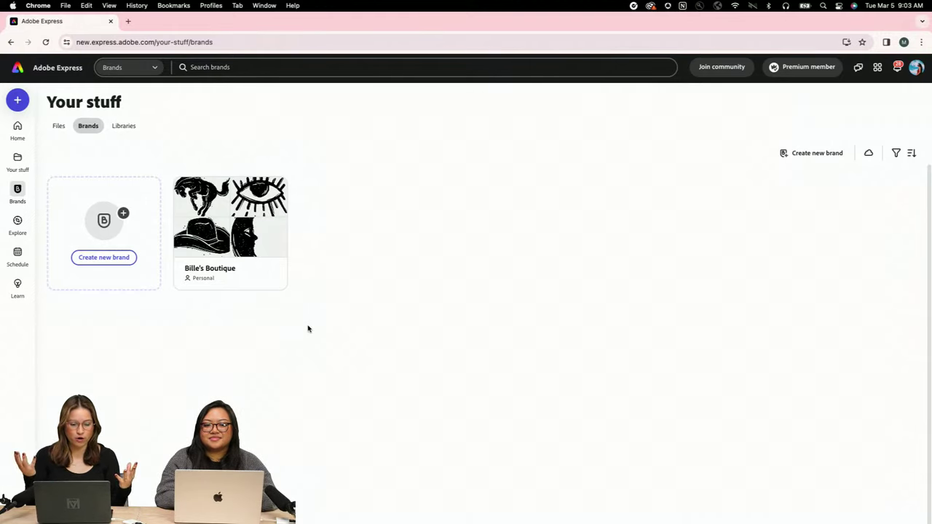
pyautogui.click(267, 281)
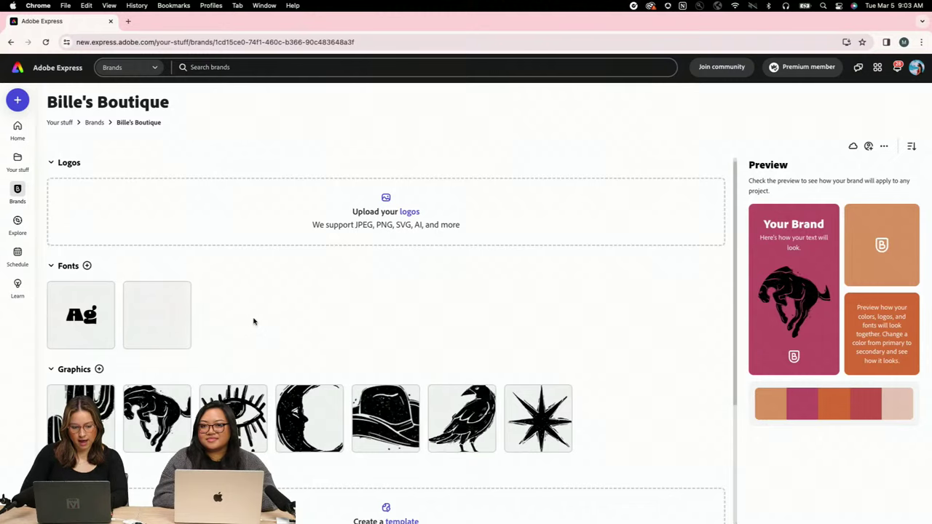
pyautogui.scroll(-3, 254, 321)
pyautogui.scroll(-1, 168, 328)
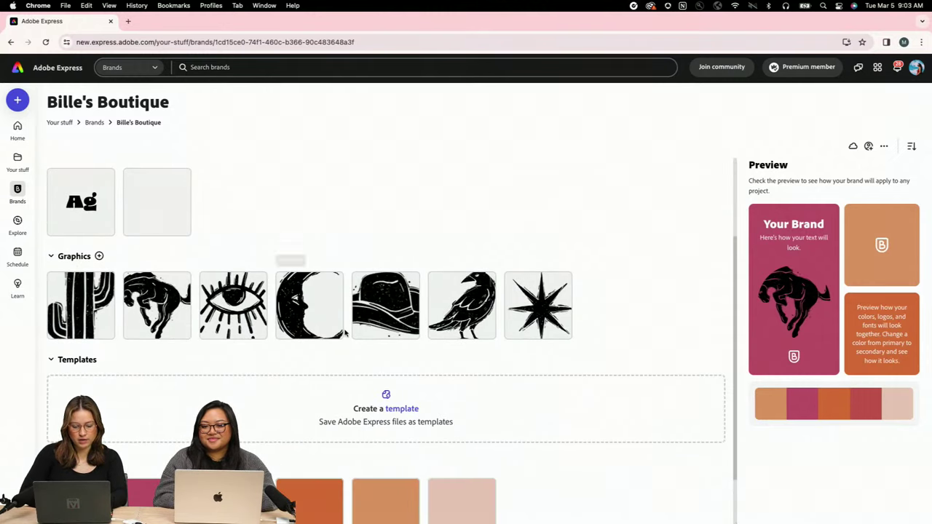
pyautogui.scroll(-2, 324, 335)
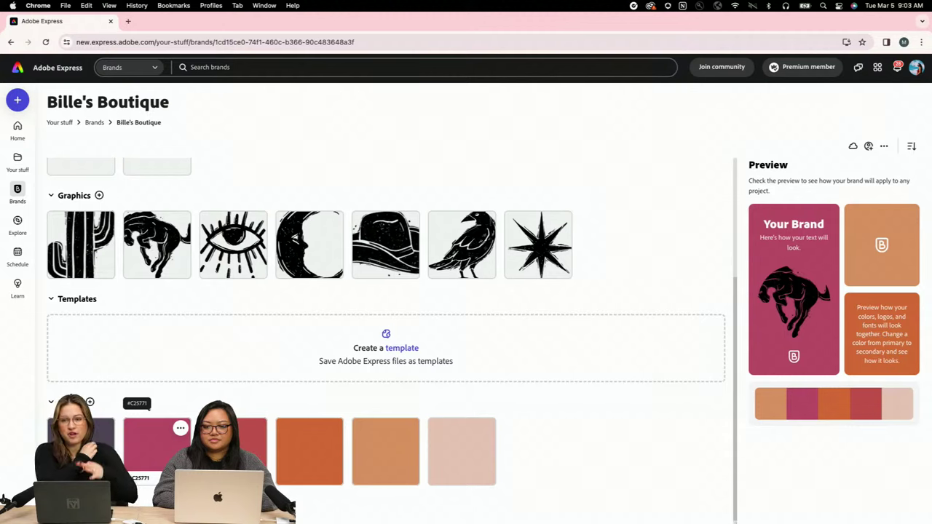
pyautogui.scroll(1, 386, 327)
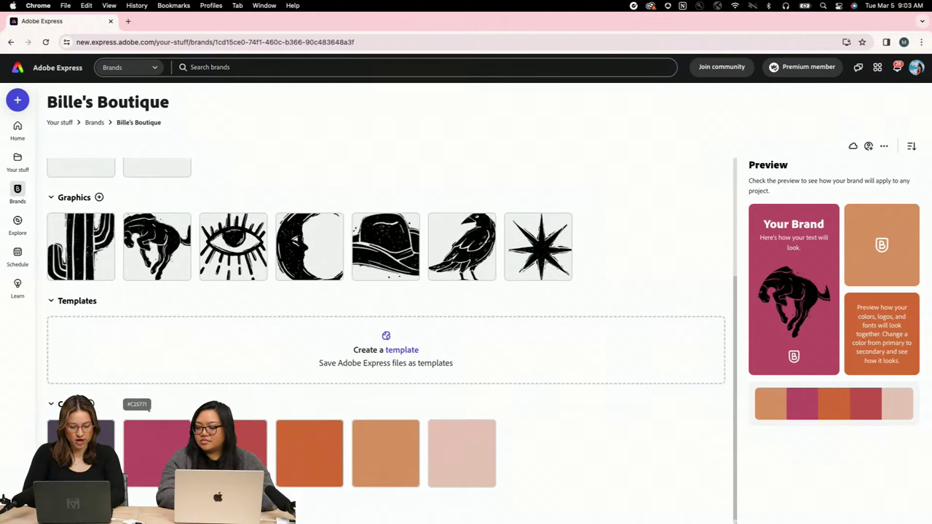
pyautogui.scroll(5, 386, 327)
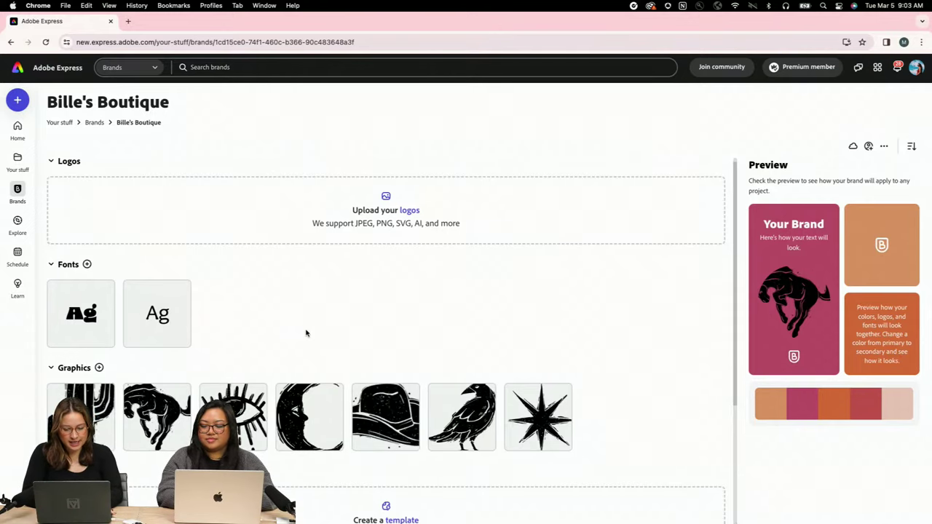
pyautogui.scroll(-4, 539, 333)
pyautogui.scroll(-1, 539, 332)
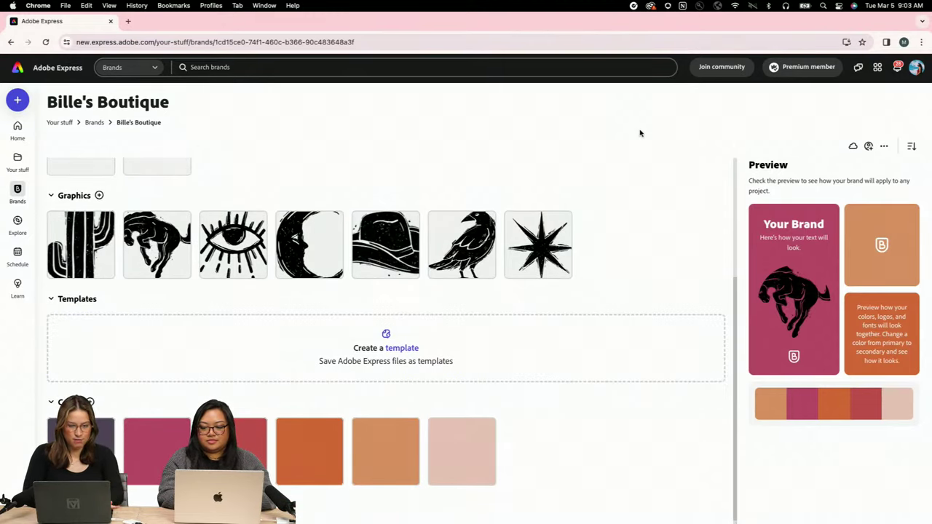
pyautogui.scroll(1, 567, 273)
pyautogui.scroll(3, 566, 284)
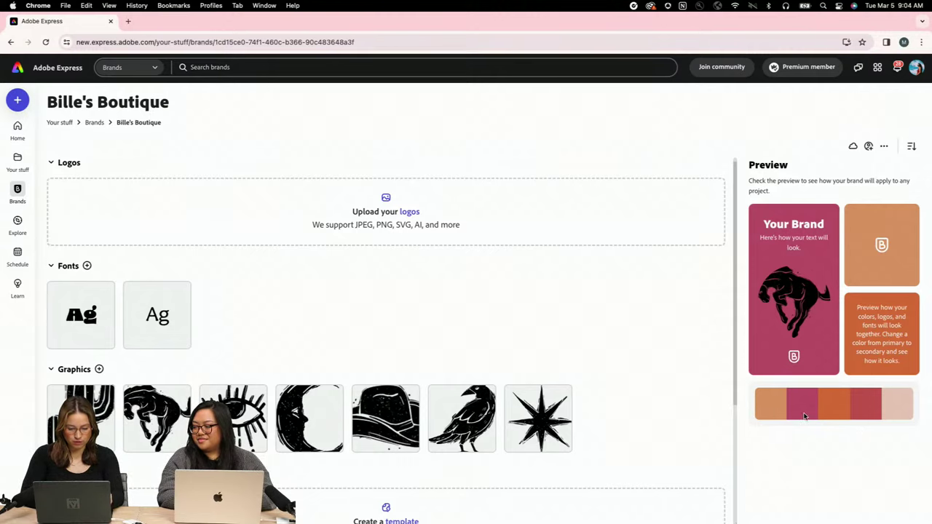
pyautogui.hotkey('ctrl', 'Left')
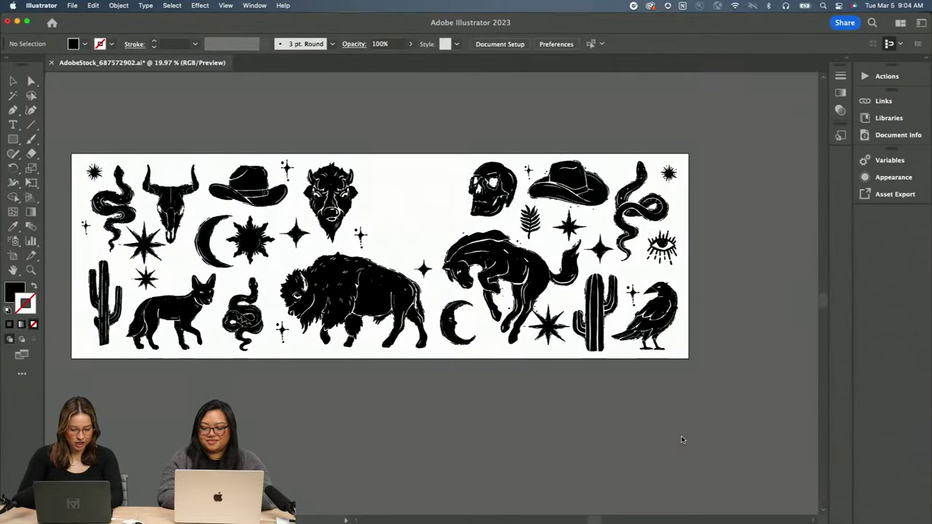
pyautogui.hotkey('ctrl', 'Right')
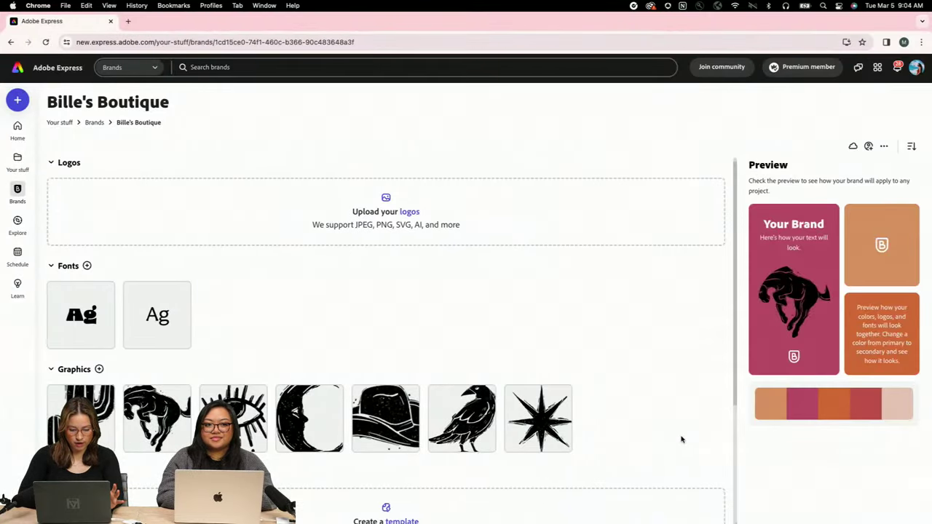
pyautogui.hotkey('ctrl', 'Left')
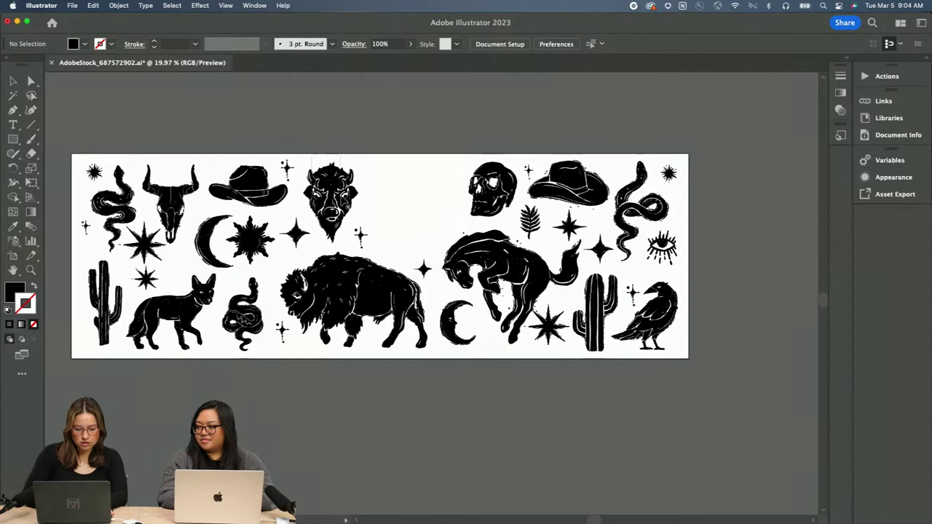
pyautogui.click(332, 186)
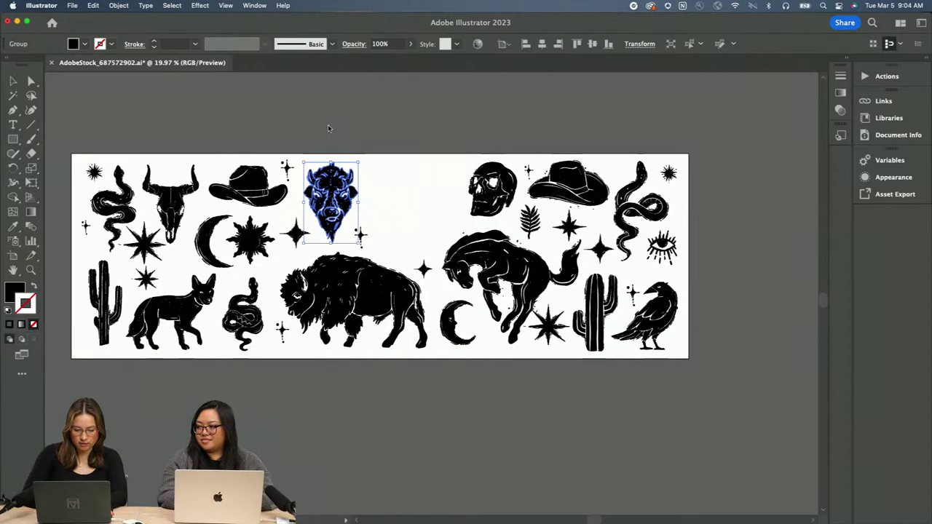
pyautogui.click(327, 124)
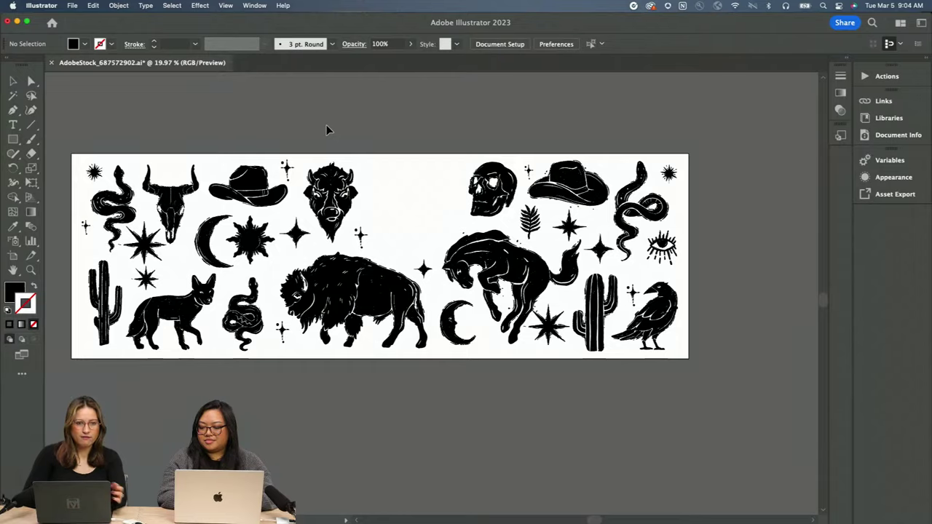
pyautogui.hotkey('ctrl', 'Right')
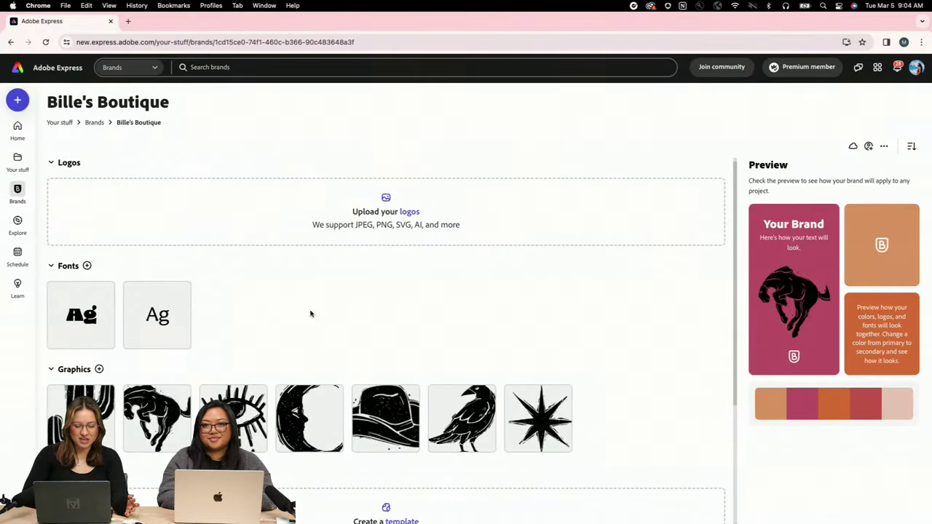
# - Switch to Illustrator and open the Bille's Boutique library at its graphics
pyautogui.hotkey('ctrl', 'Left')
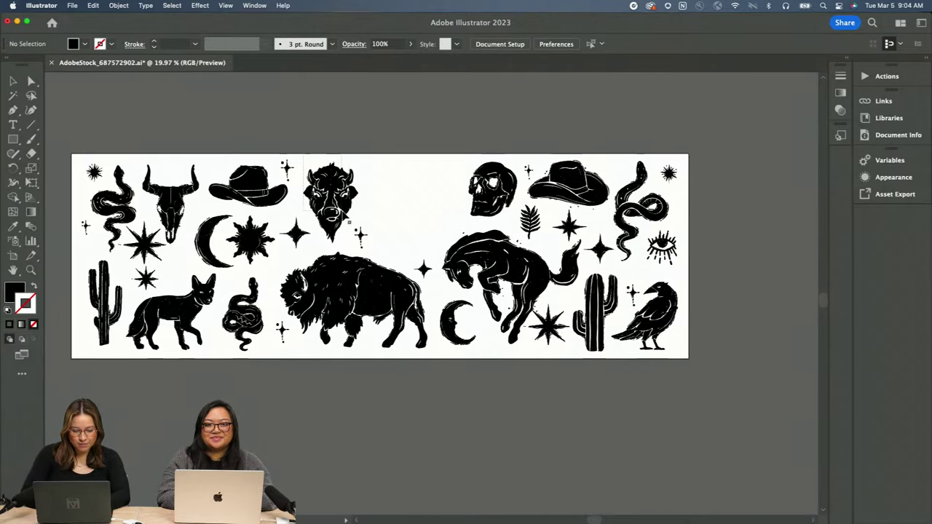
pyautogui.click(321, 187)
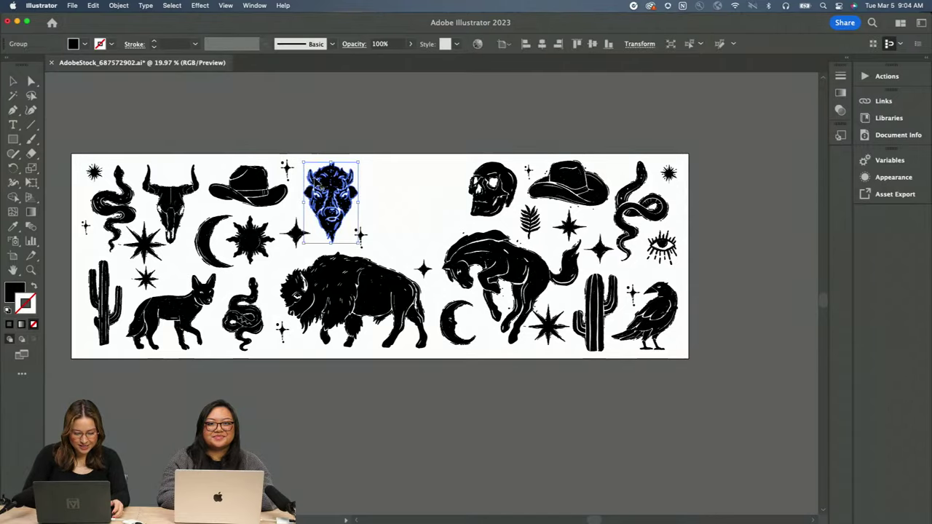
pyautogui.click(684, 139)
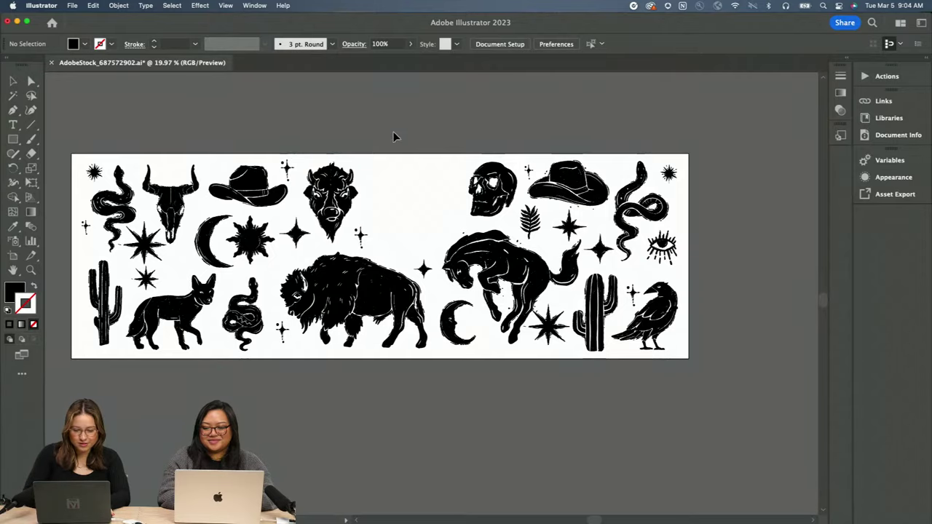
pyautogui.click(885, 118)
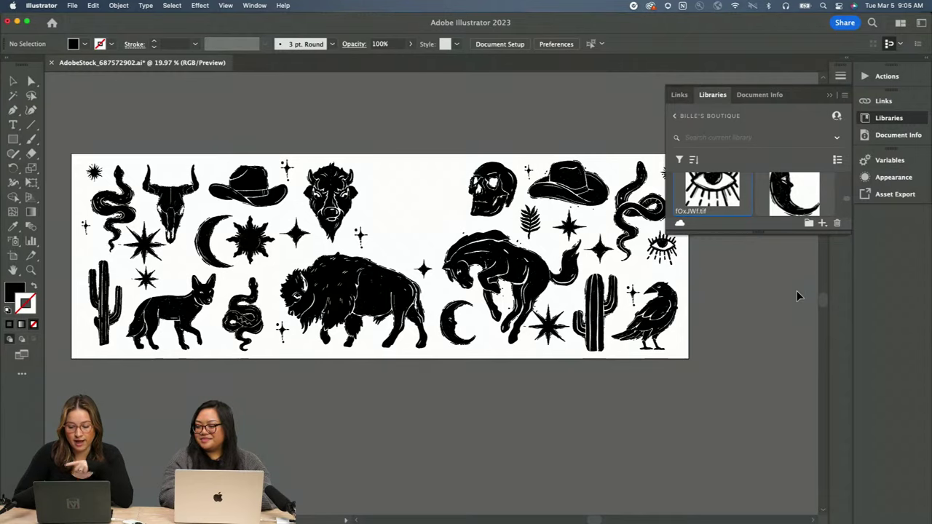
pyautogui.click(674, 116)
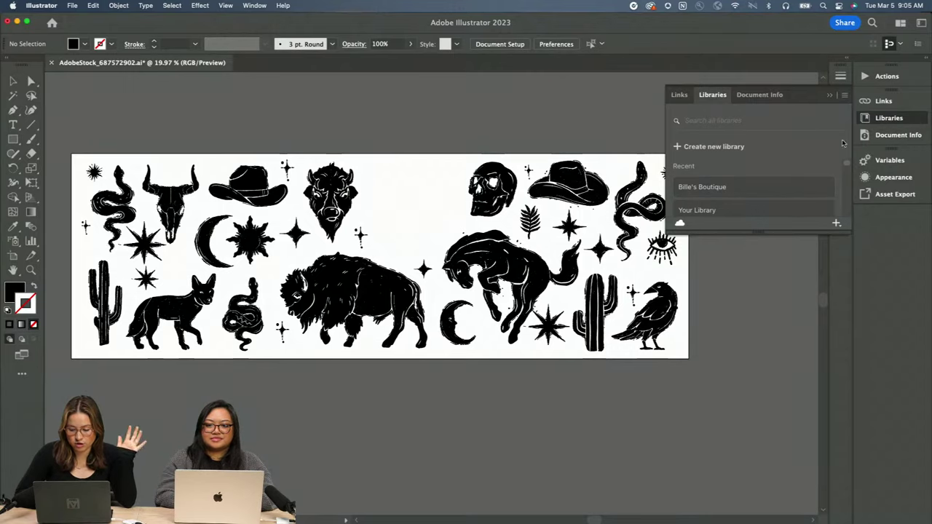
pyautogui.click(705, 190)
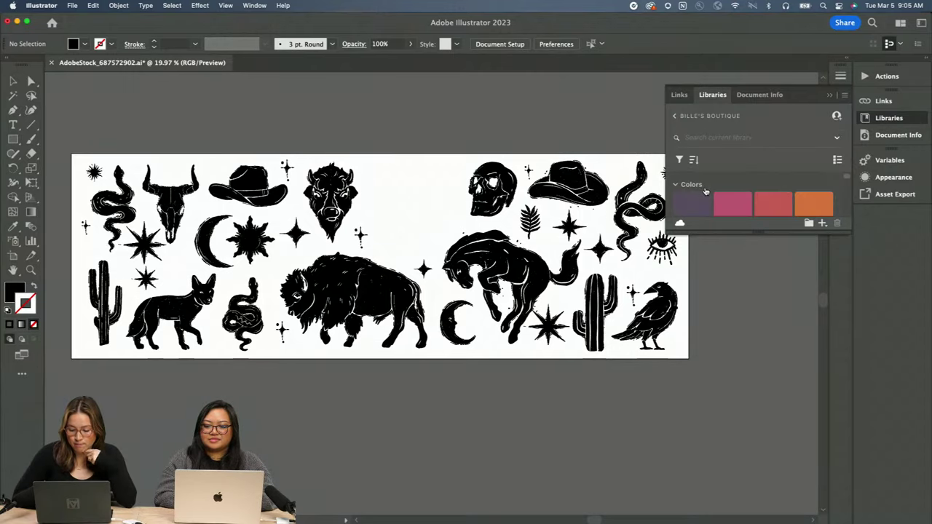
pyautogui.scroll(-5, 728, 200)
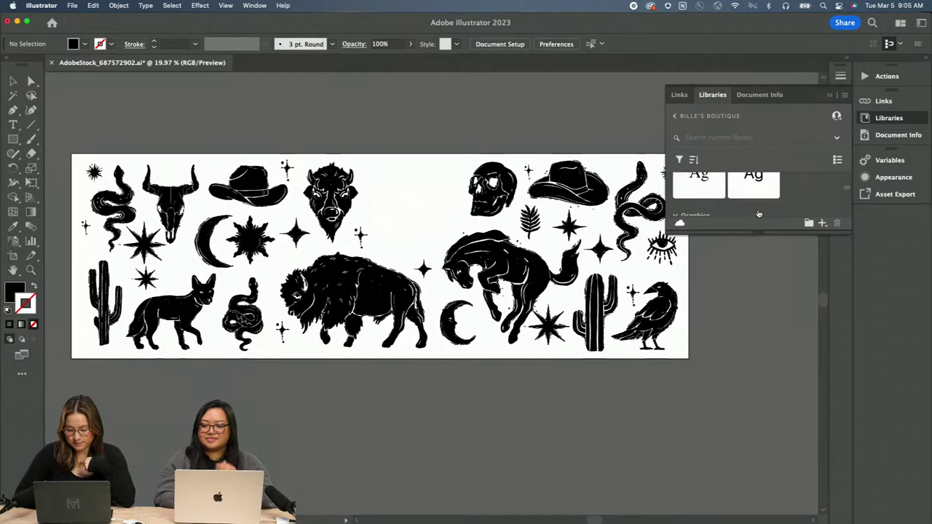
pyautogui.scroll(-3, 758, 213)
# - Add the bison head artwork to the Bille's Boutique library as a graphic
pyautogui.click(823, 224)
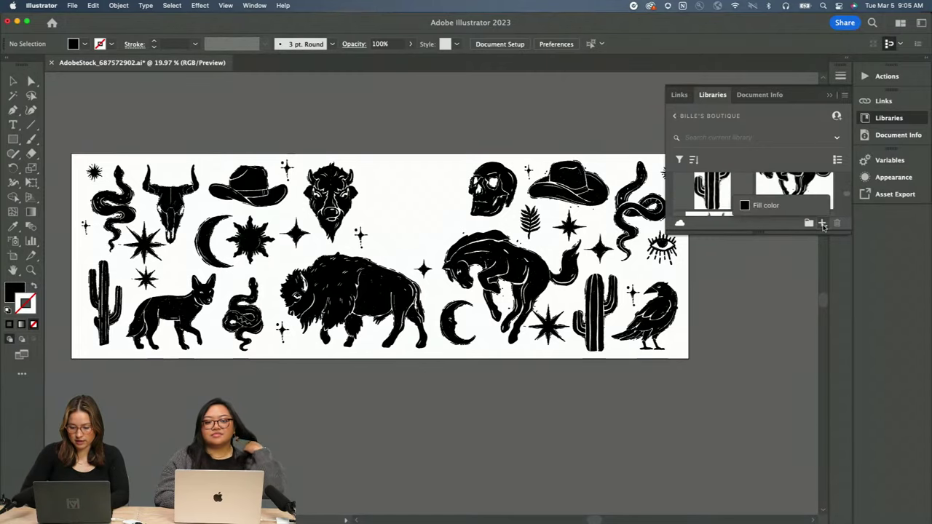
pyautogui.click(822, 227)
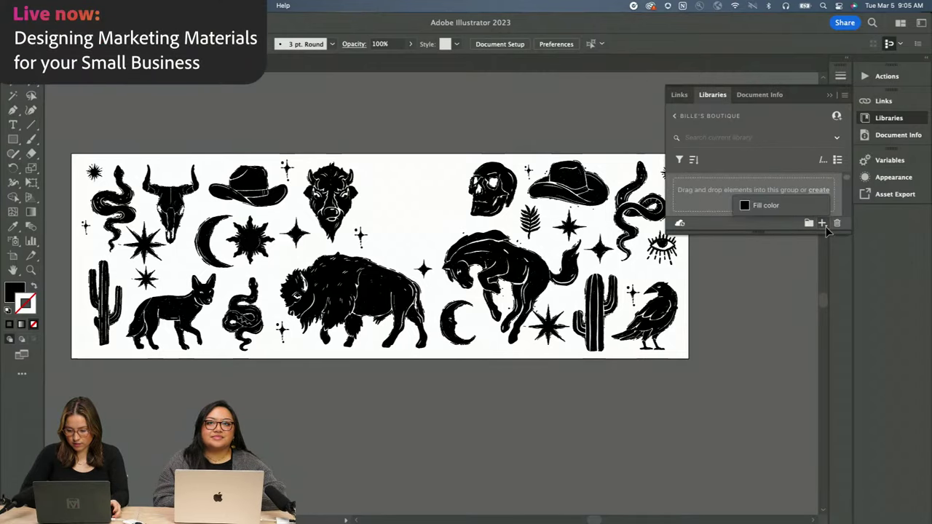
pyautogui.click(823, 223)
pyautogui.click(823, 223)
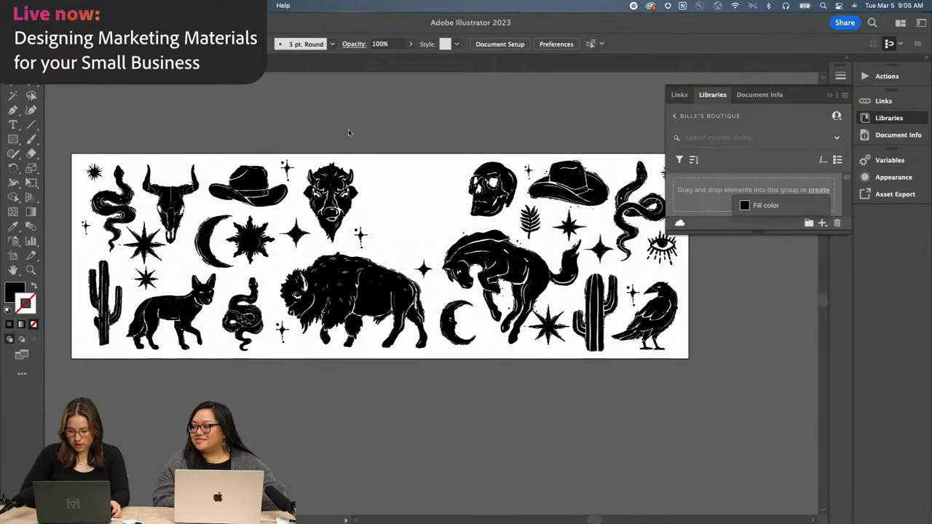
pyautogui.click(345, 226)
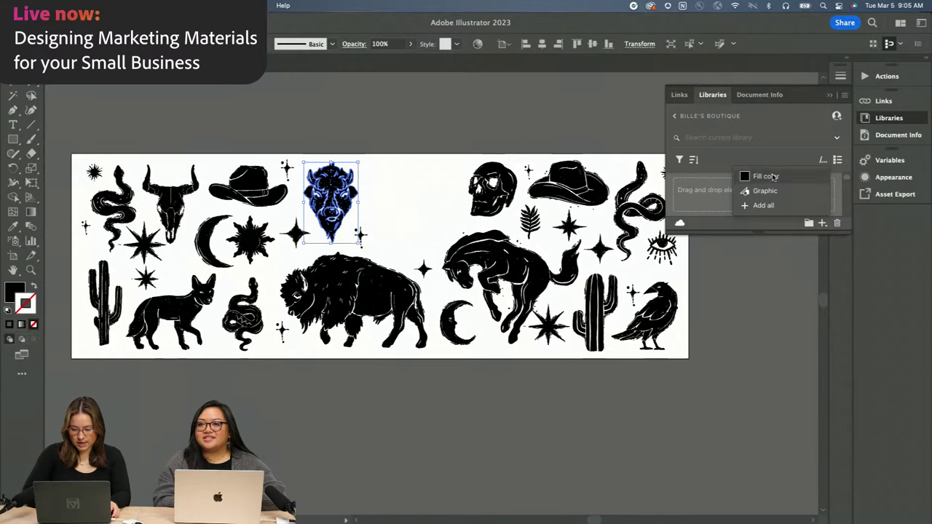
pyautogui.click(773, 177)
pyautogui.click(314, 130)
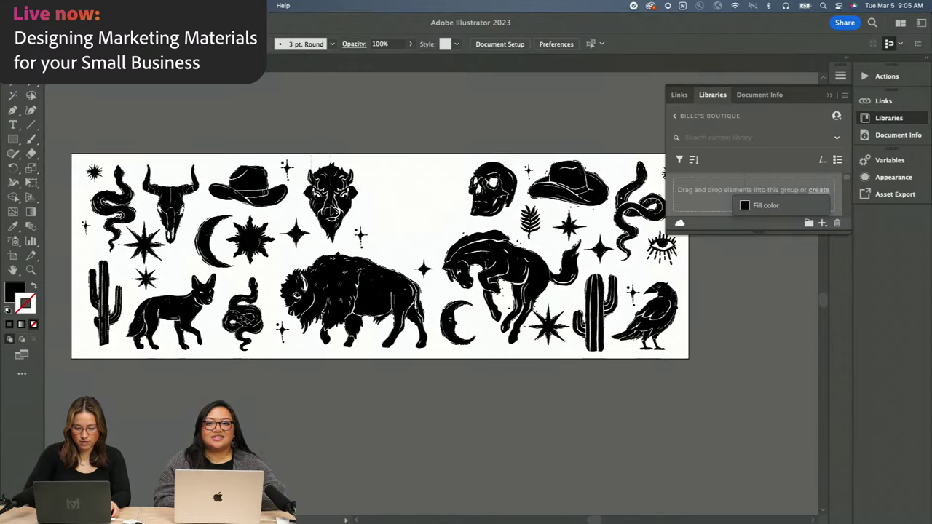
pyautogui.click(333, 210)
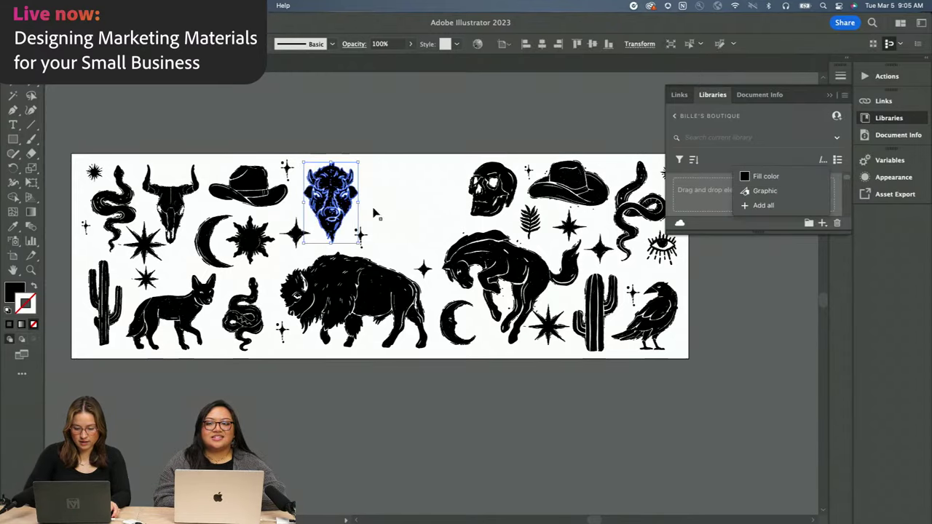
pyautogui.click(765, 191)
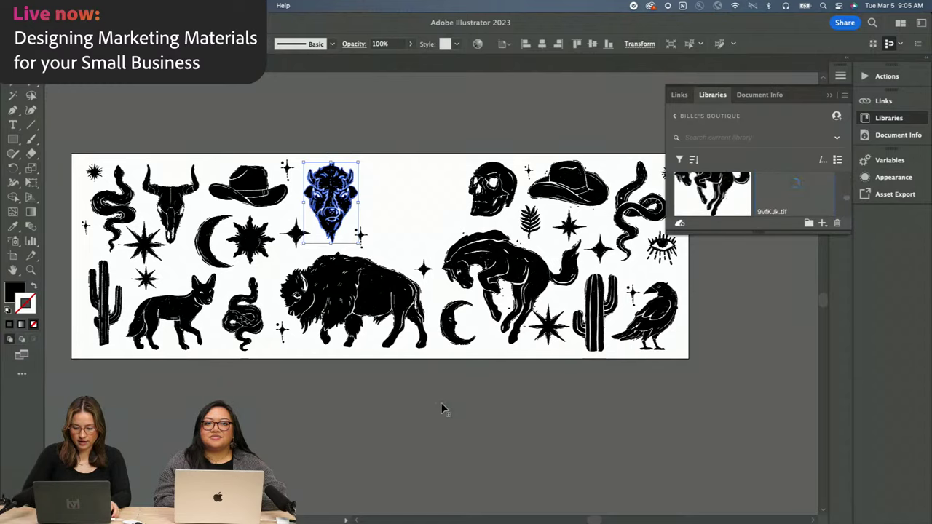
# - Add the full-body bison artwork to the Bille's Boutique library as a graphic
pyautogui.click(335, 286)
pyautogui.click(823, 224)
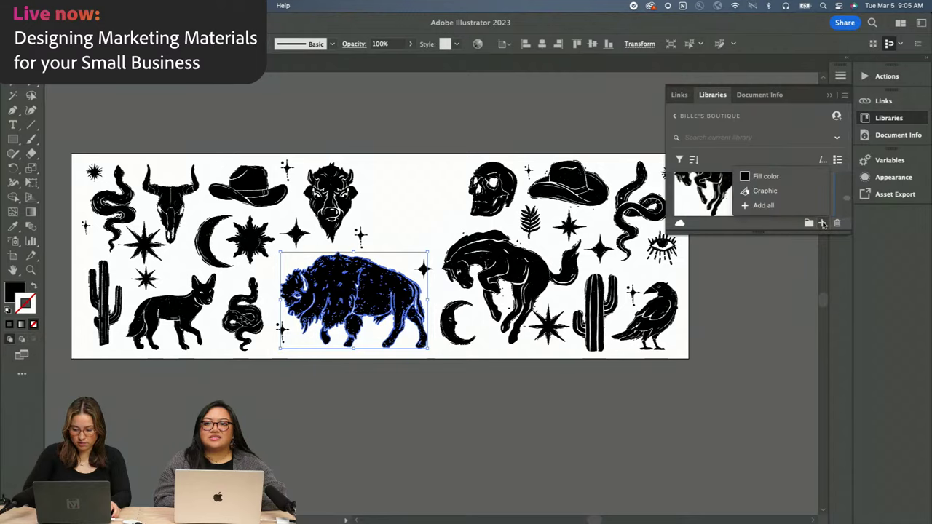
pyautogui.click(765, 191)
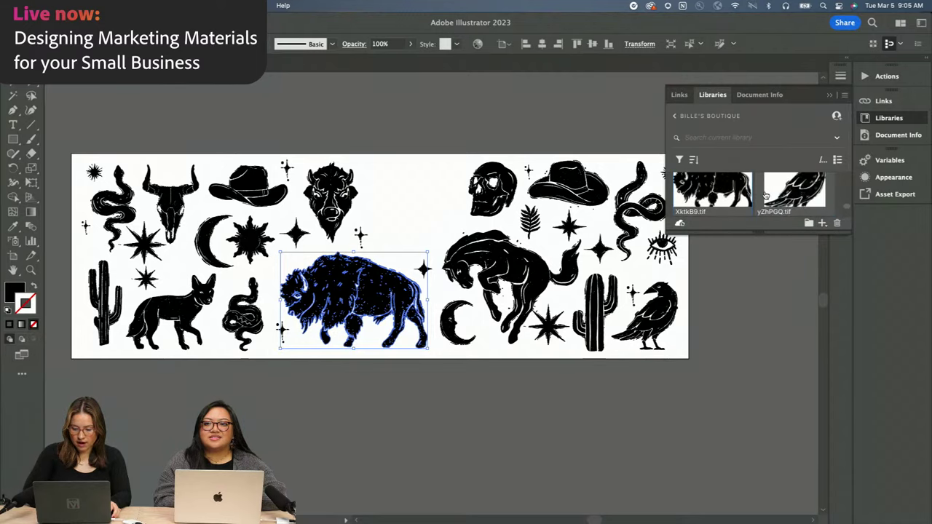
# - Switch to Adobe Express and start a blank 8.5 x 11 in flyer, closing the media and color theme options
pyautogui.press('super+Tab')
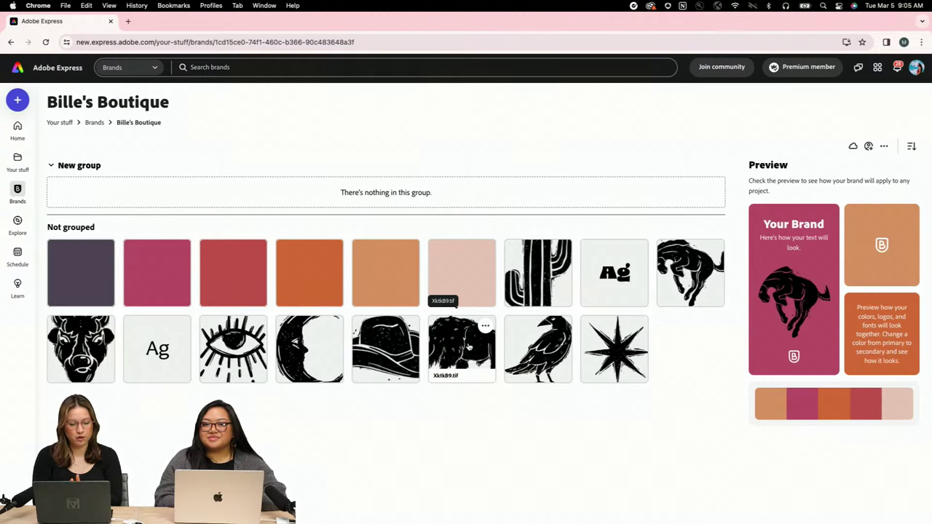
pyautogui.click(18, 102)
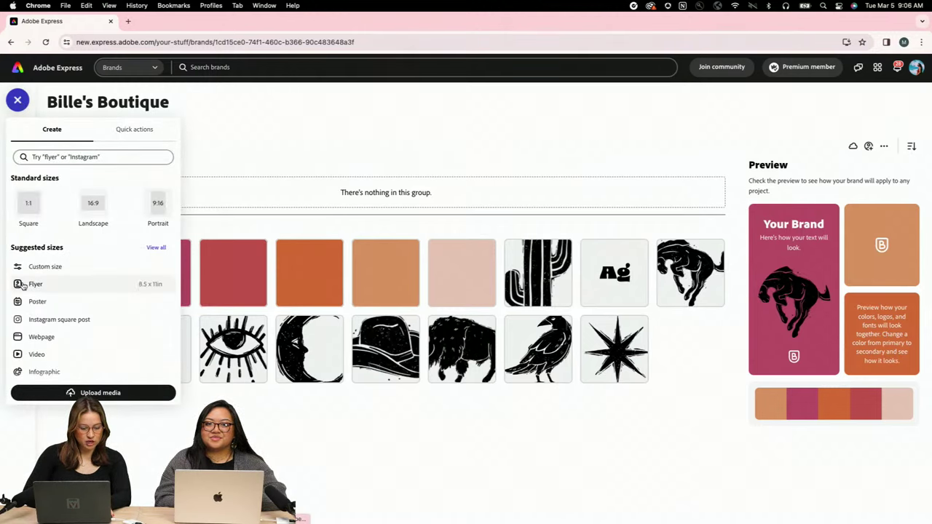
pyautogui.click(49, 291)
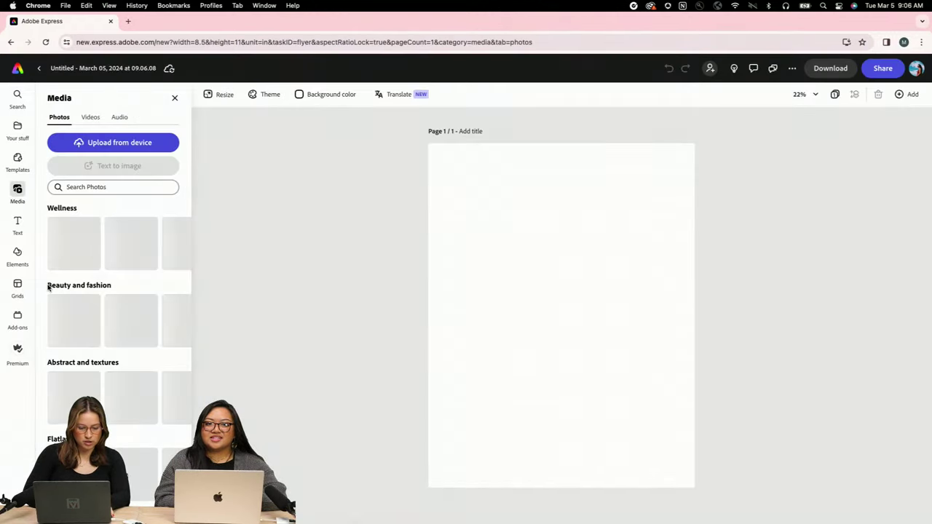
pyautogui.click(175, 98)
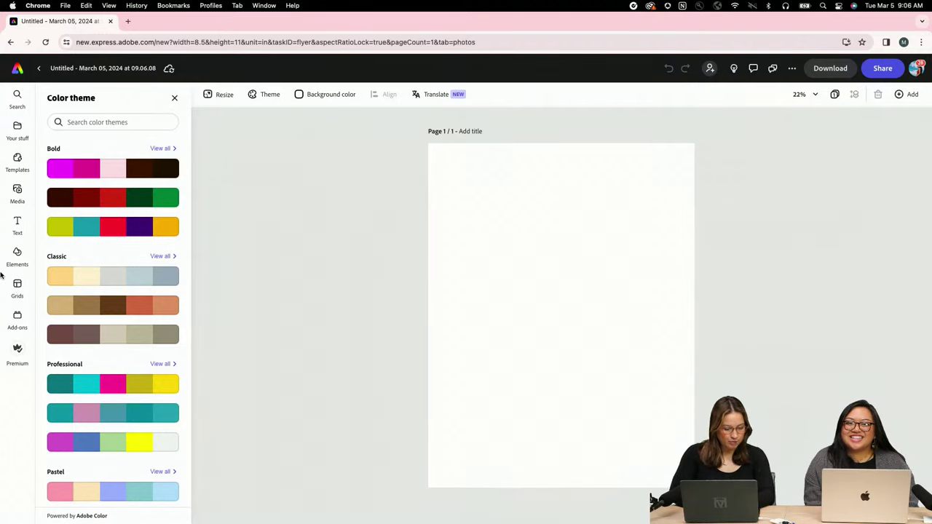
pyautogui.click(173, 101)
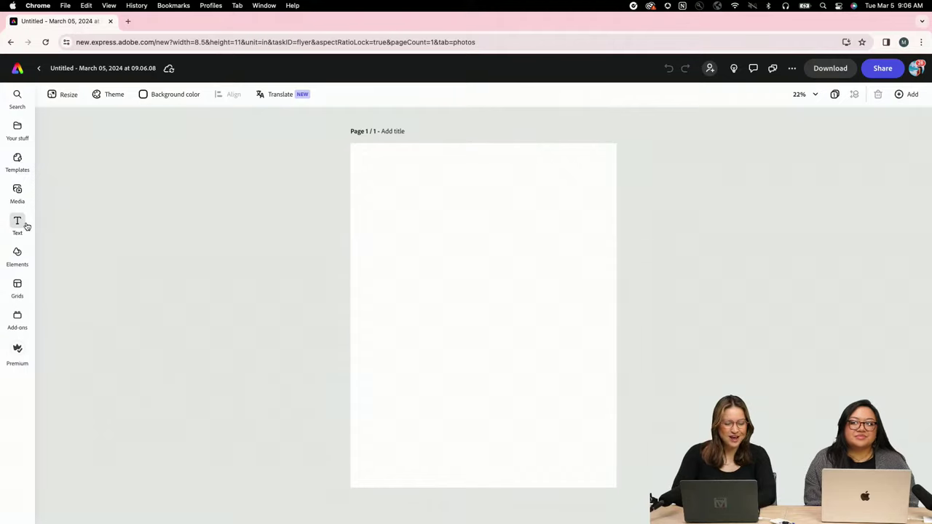
# - Browse all the flyer templates in the template gallery for a suitable design
pyautogui.click(18, 163)
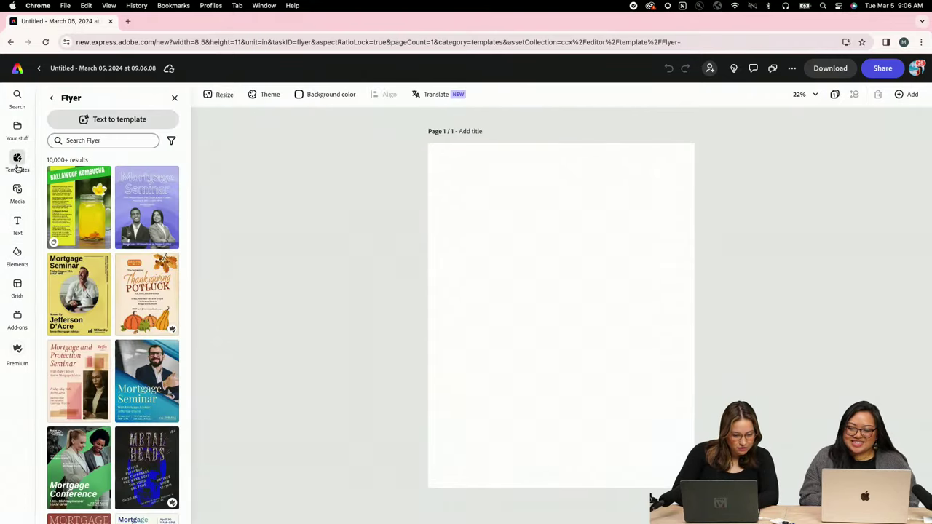
pyautogui.click(51, 97)
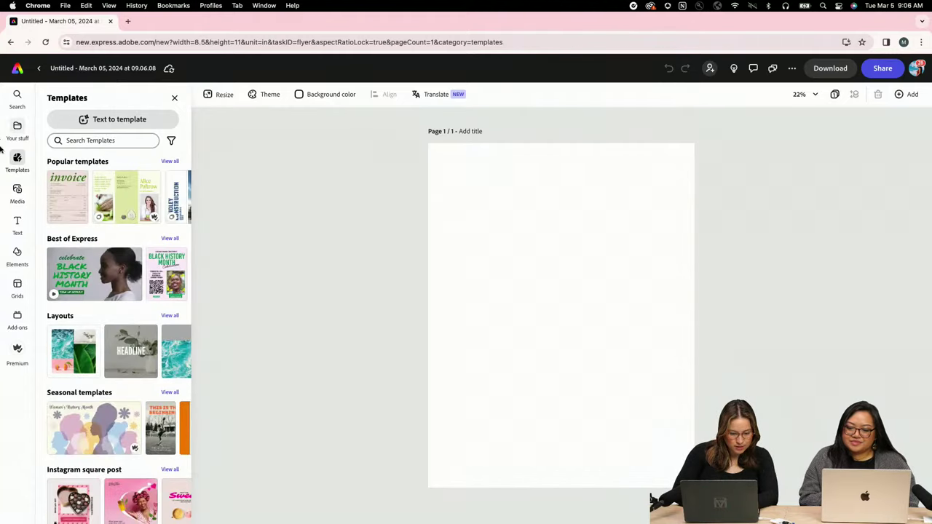
pyautogui.scroll(-6, 65, 289)
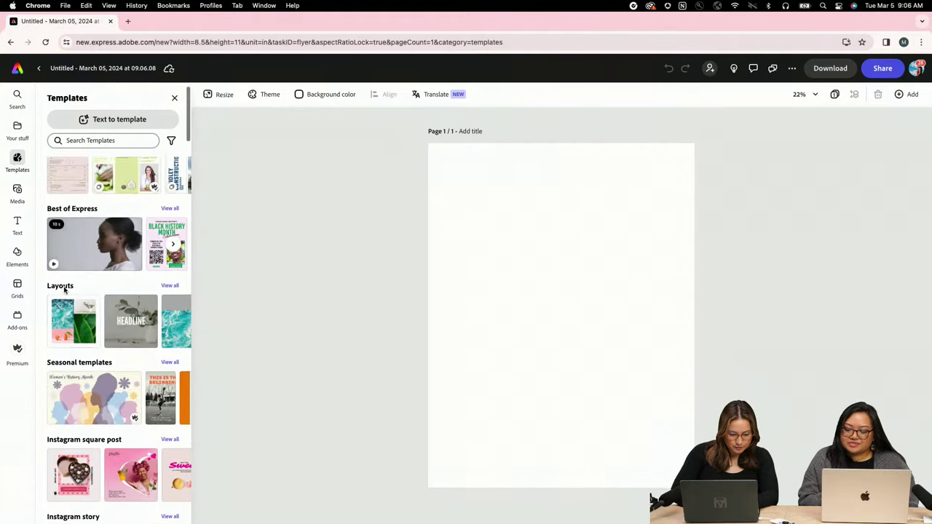
pyautogui.scroll(-5, 65, 289)
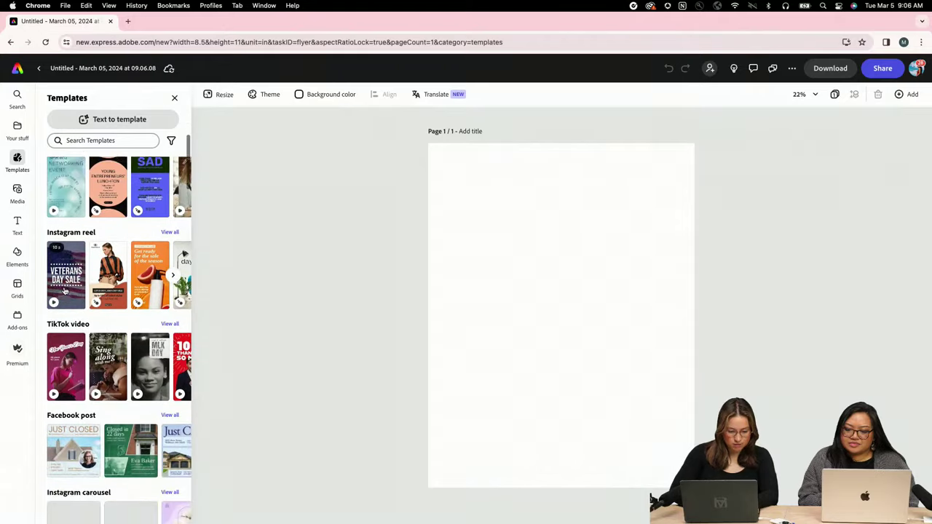
pyautogui.scroll(-5, 63, 293)
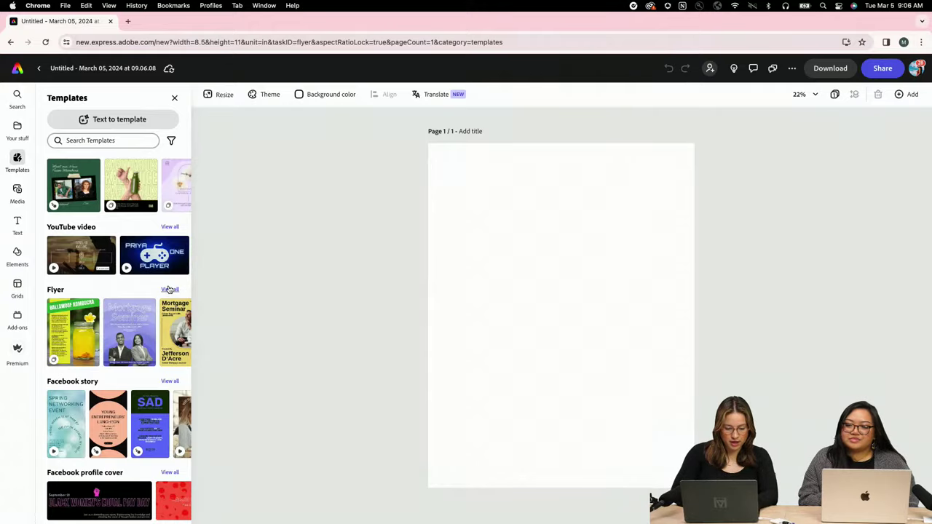
pyautogui.click(169, 289)
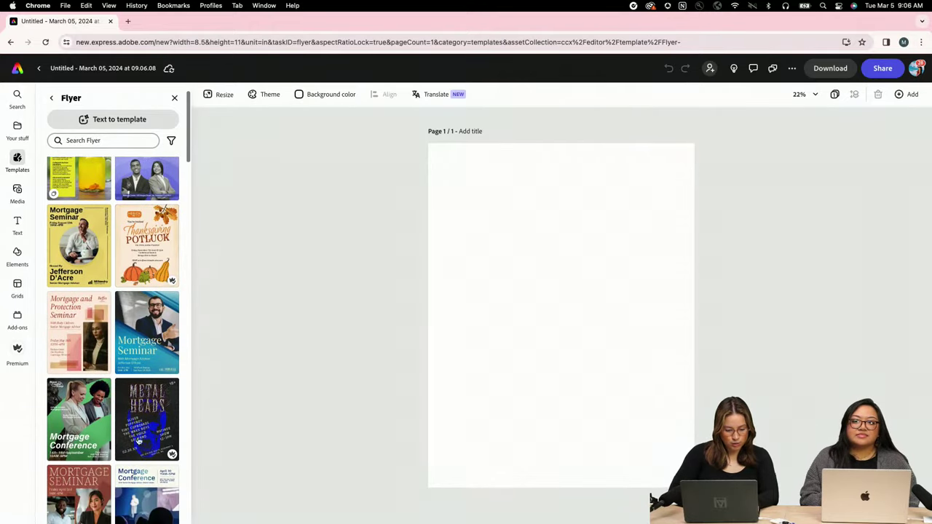
pyautogui.scroll(-5, 141, 430)
pyautogui.scroll(-4, 142, 430)
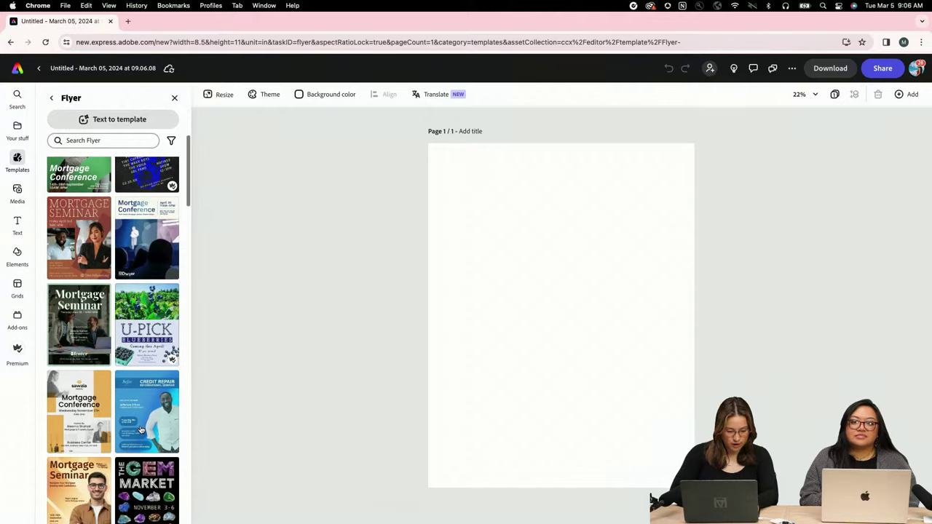
pyautogui.scroll(-1, 142, 430)
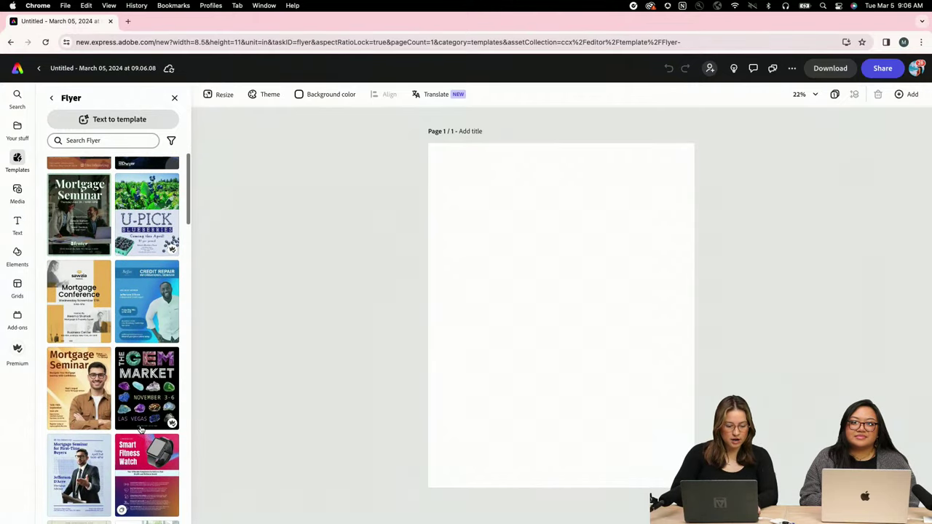
pyautogui.scroll(-4, 141, 430)
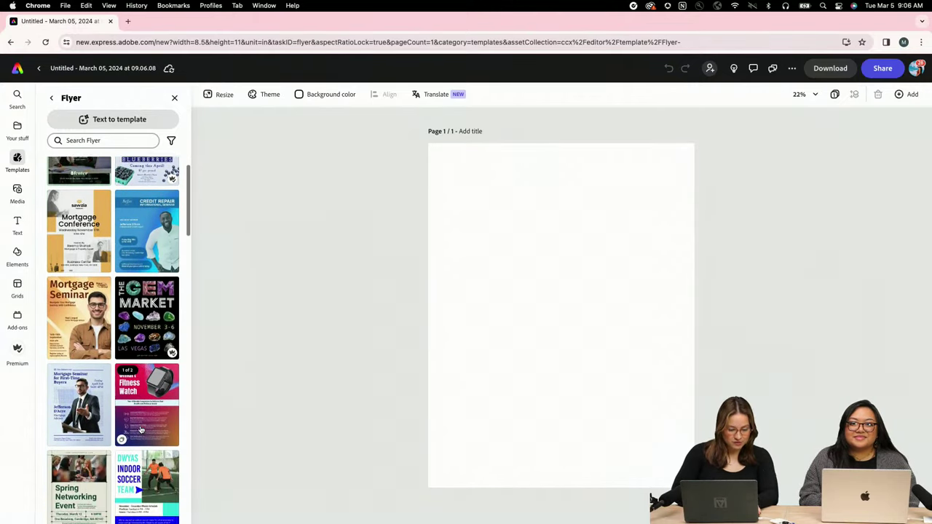
pyautogui.scroll(-2, 141, 430)
# - Search the flyer templates for "Sale"
pyautogui.click(102, 140)
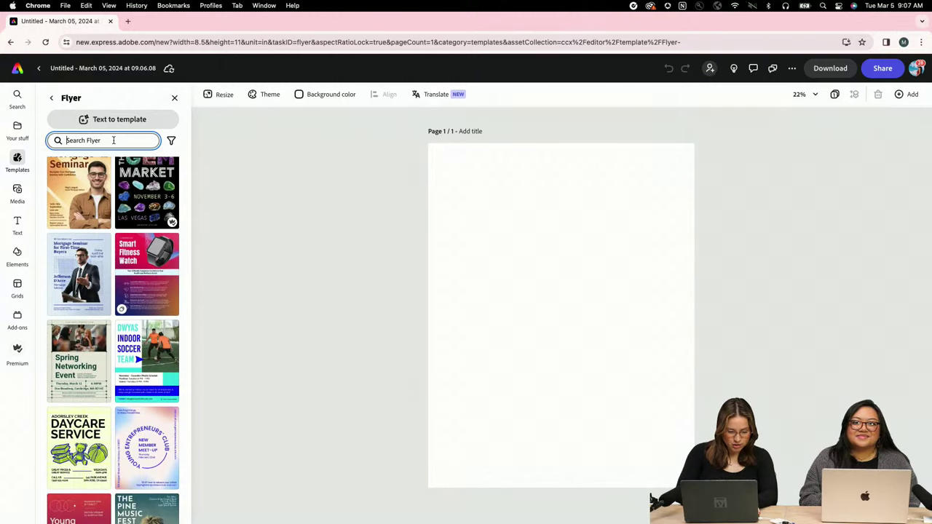
pyautogui.write('Sae')
pyautogui.press('Return')
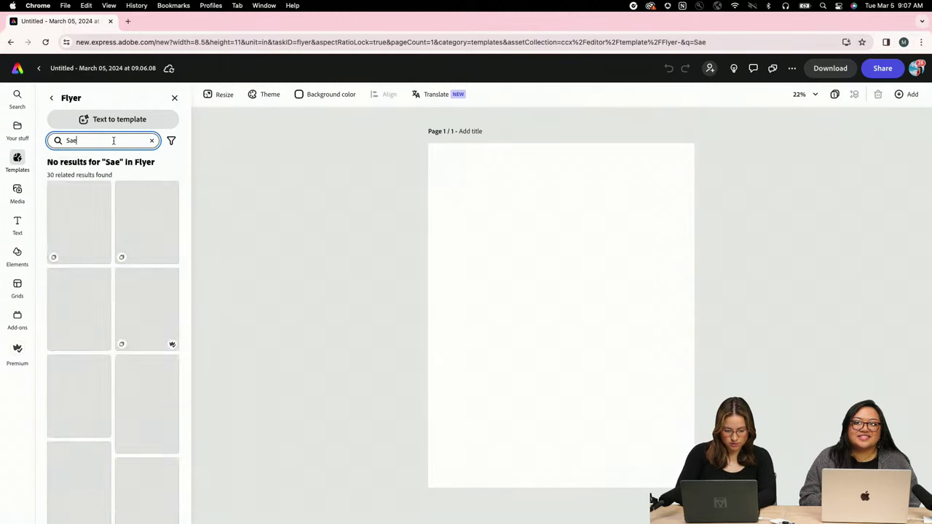
pyautogui.press('BackSpace')
pyautogui.write('ke')
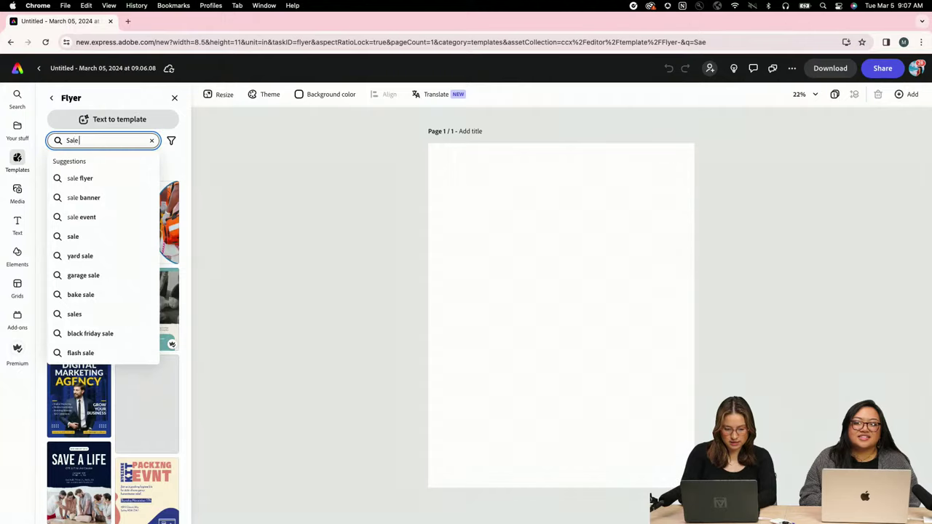
# - Apply the purple and yellow Sneakers Super Sale template to the blank flyer
pyautogui.scroll(-1, 99, 376)
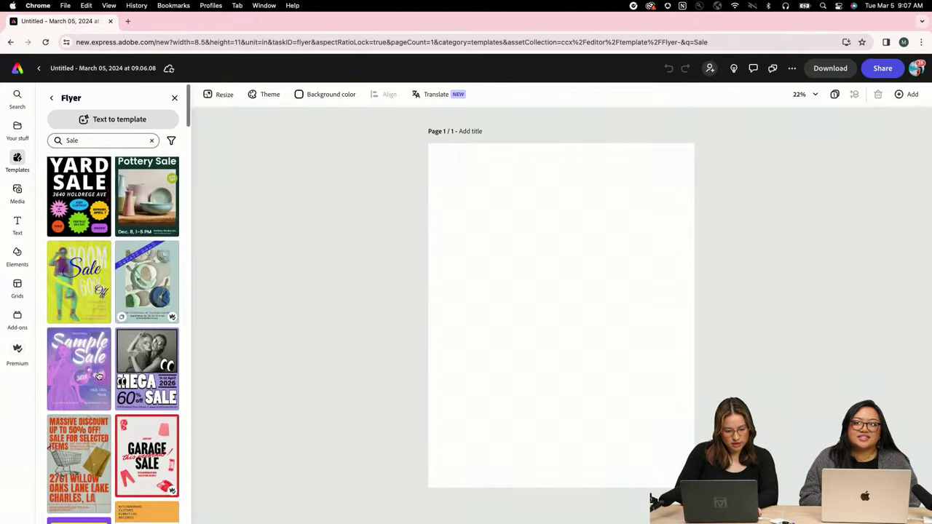
pyautogui.scroll(-3, 99, 376)
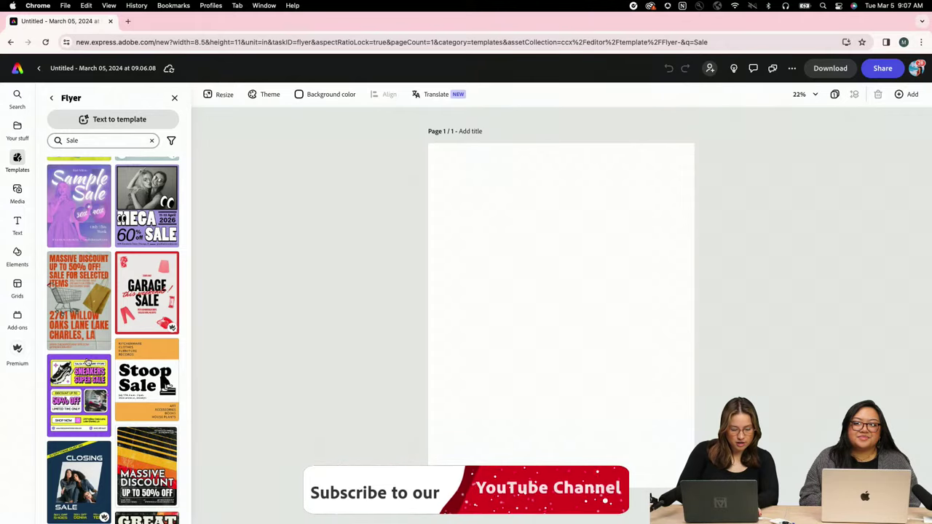
pyautogui.scroll(-2, 87, 362)
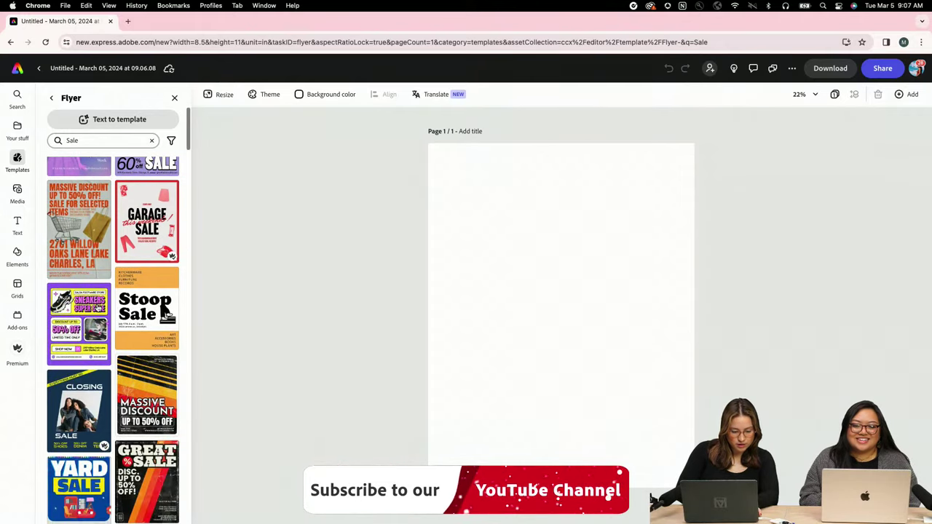
pyautogui.scroll(-4, 100, 309)
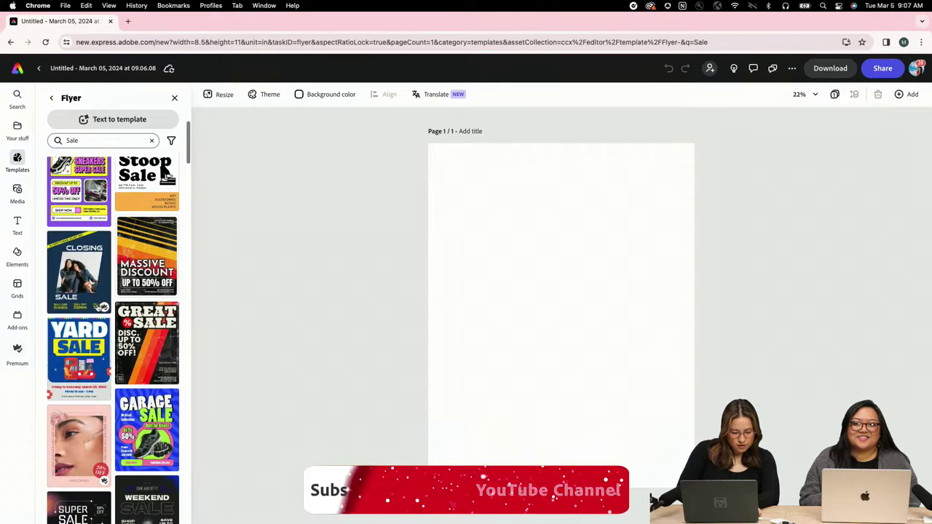
pyautogui.scroll(-8, 99, 309)
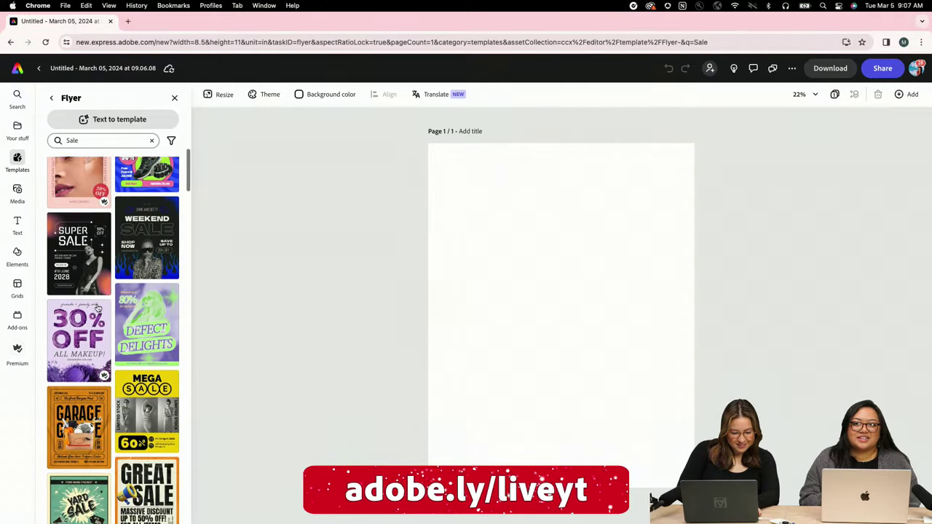
pyautogui.scroll(-6, 99, 309)
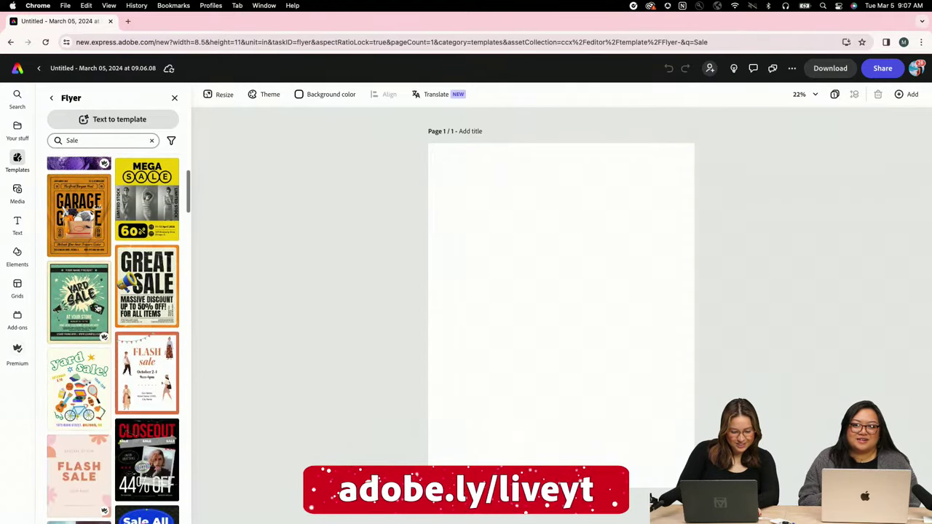
pyautogui.scroll(-10, 99, 309)
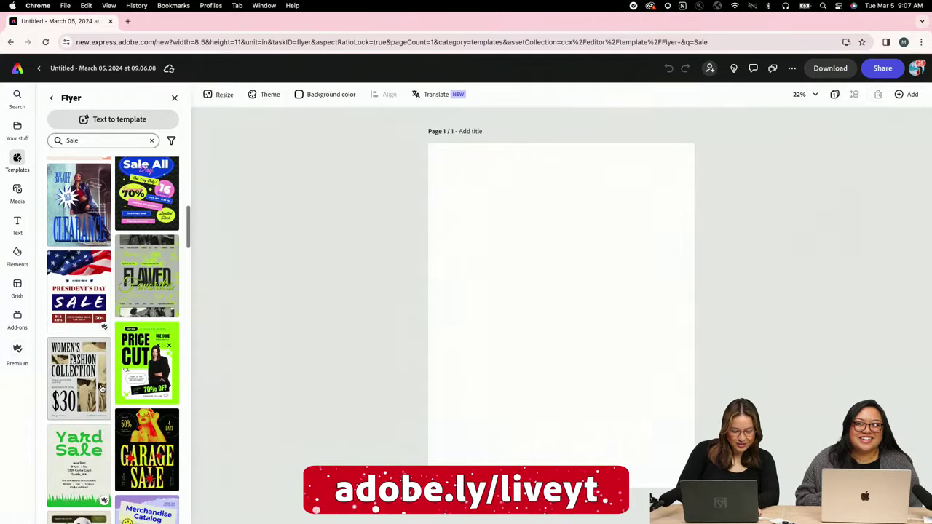
pyautogui.scroll(-15, 102, 388)
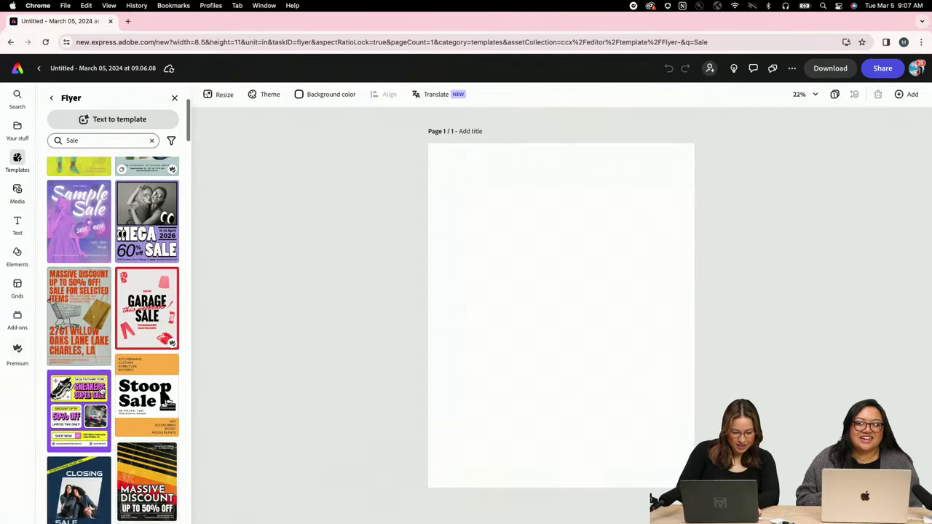
pyautogui.scroll(1, 102, 391)
pyautogui.click(73, 437)
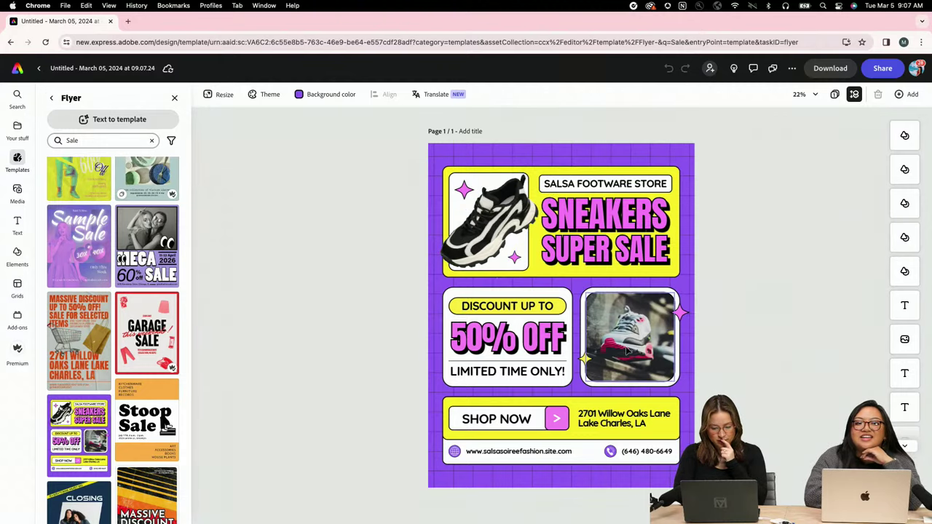
pyautogui.click(492, 242)
pyautogui.click(430, 205)
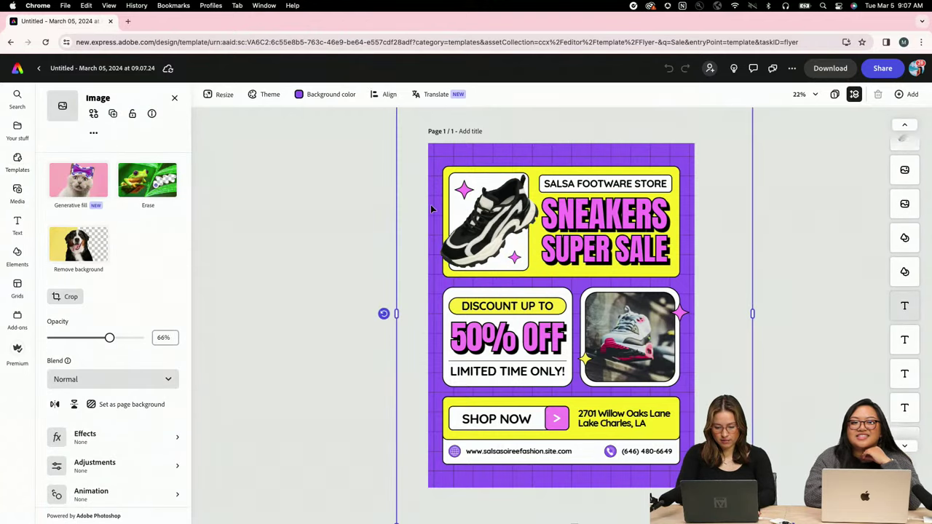
pyautogui.click(353, 180)
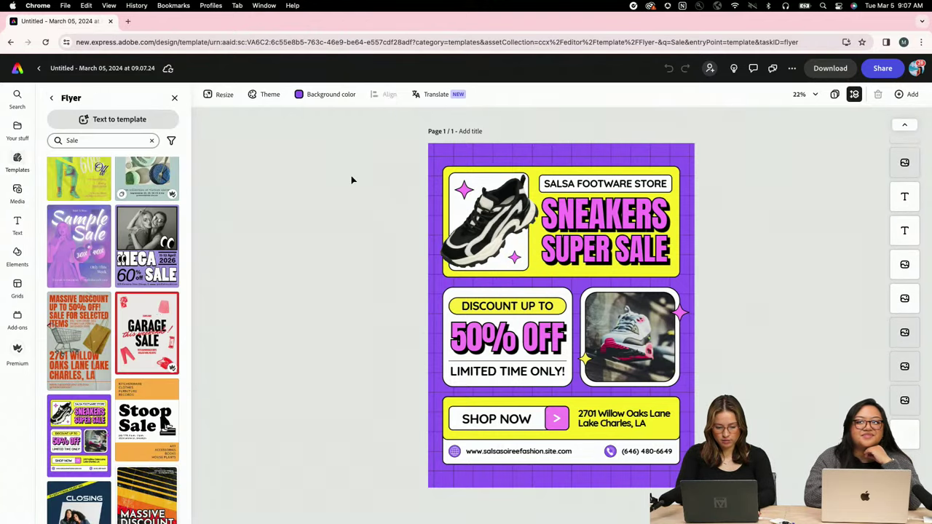
# - Close the flyer templates and open the Bille's Boutique brand library from the saved brands and libraries
pyautogui.click(175, 98)
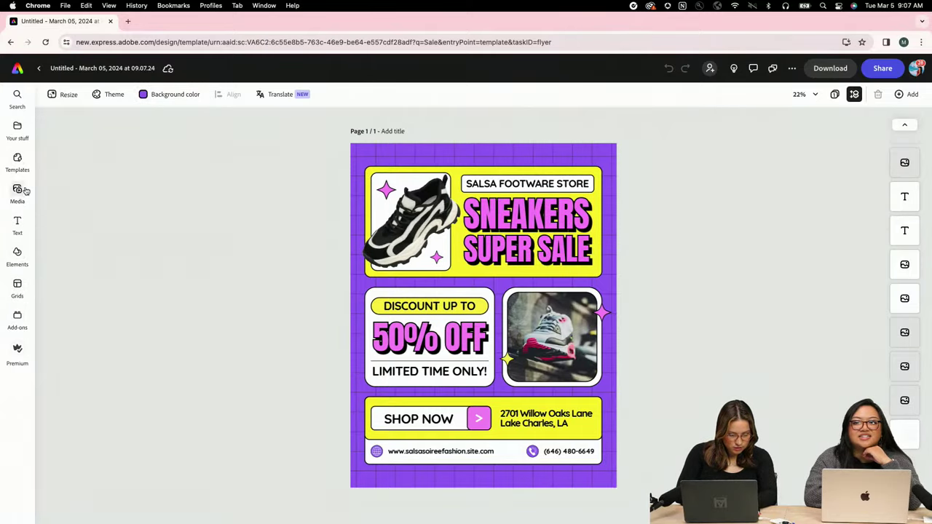
pyautogui.click(19, 129)
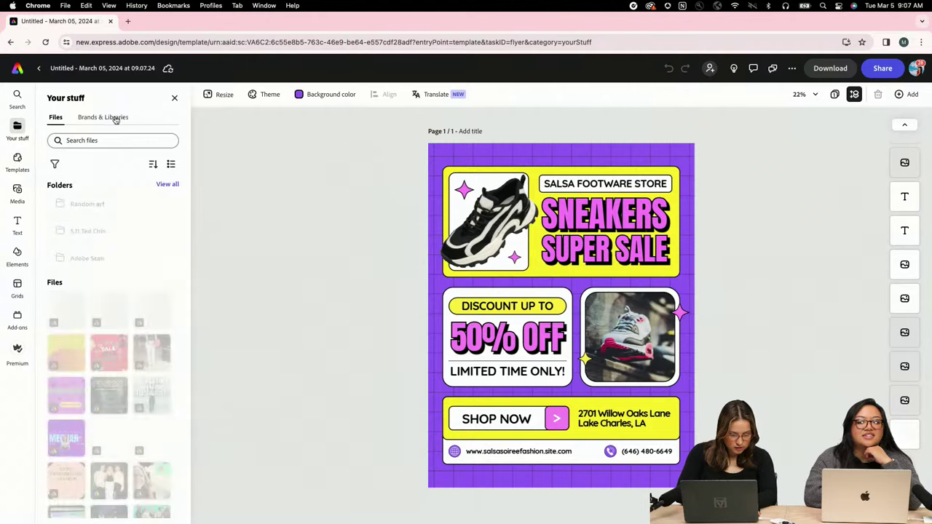
pyautogui.click(109, 117)
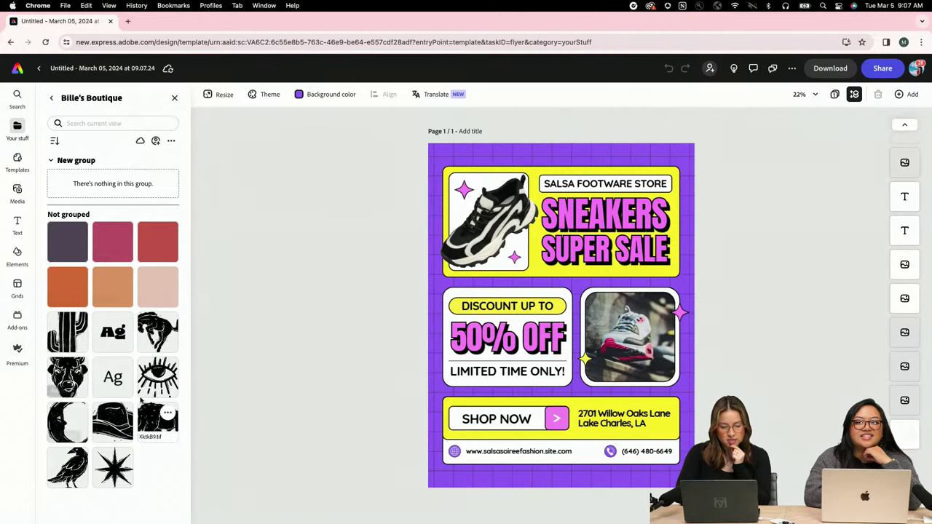
# - Try to apply the heavy font from the Bille's Boutique library to the SUPER SALE text
pyautogui.click(605, 249)
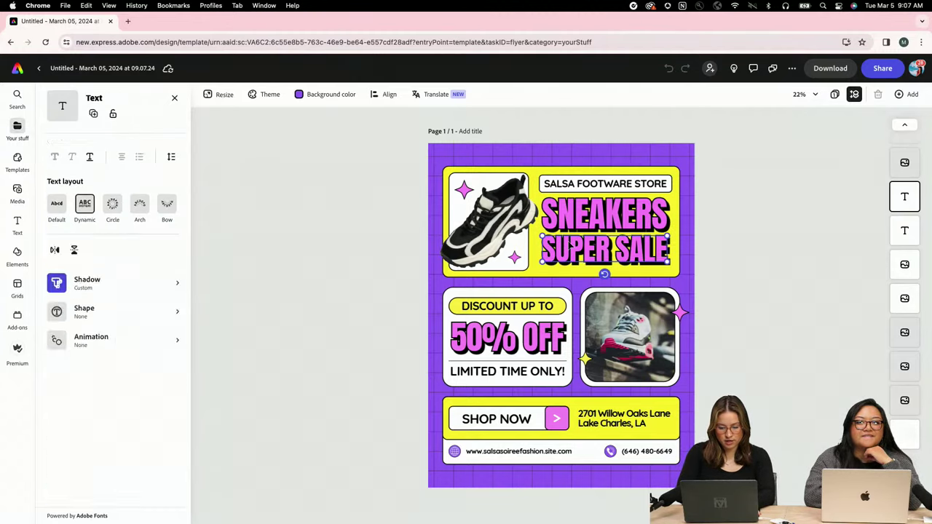
pyautogui.click(18, 129)
pyautogui.click(114, 339)
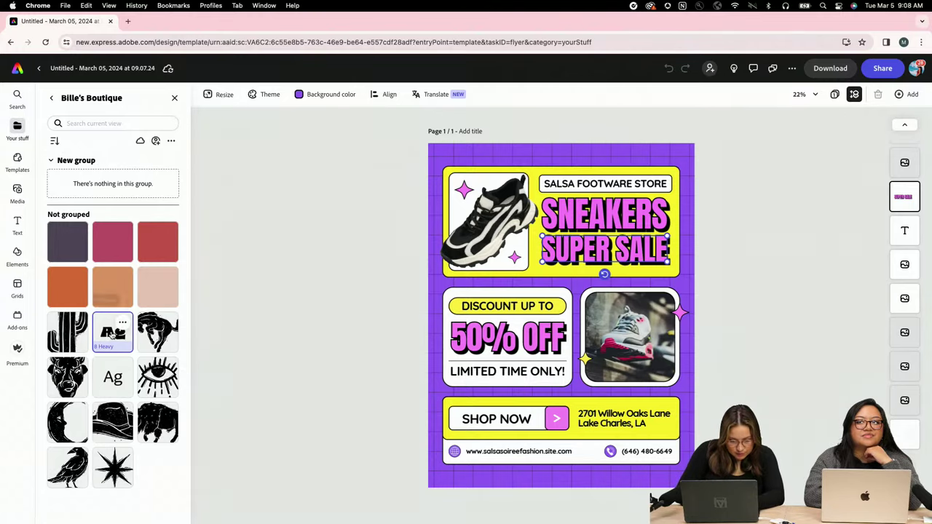
pyautogui.moveTo(123, 326); pyautogui.dragTo(557, 255)
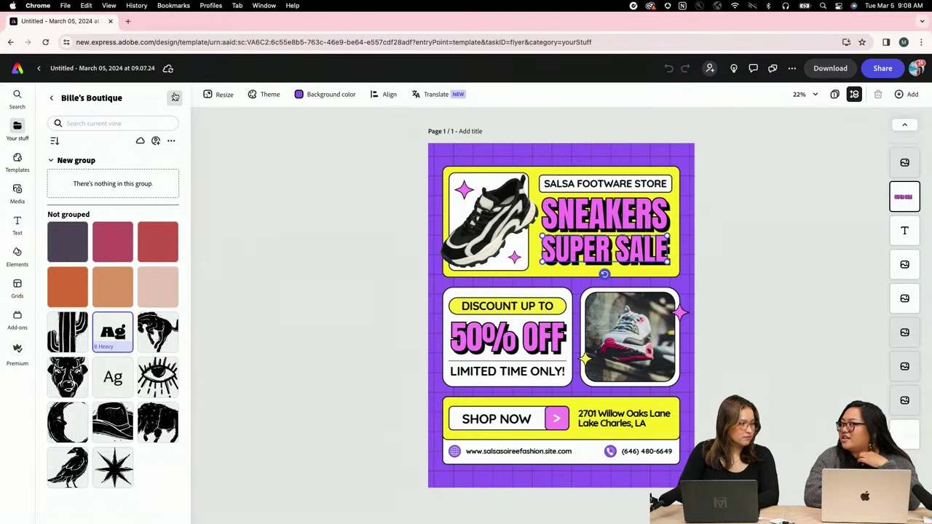
# - Examine the fonts and graphics stored in the Thursday Templates library, and return to the list of brands and libraries
pyautogui.click(52, 97)
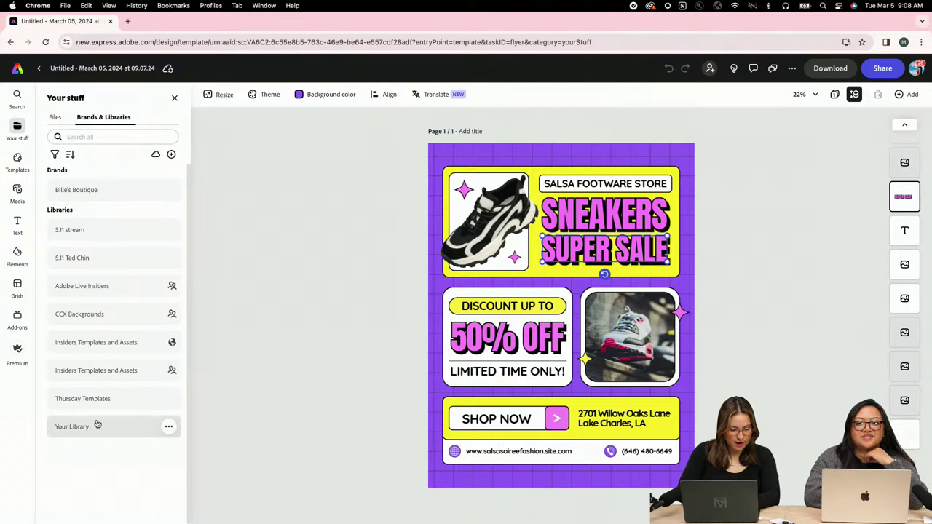
pyautogui.click(97, 398)
pyautogui.scroll(-1, 97, 391)
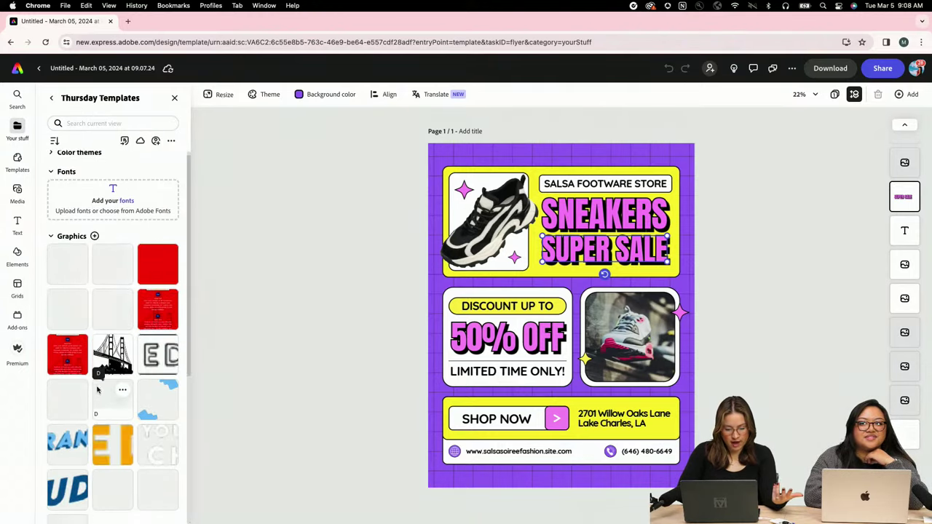
pyautogui.scroll(-3, 98, 400)
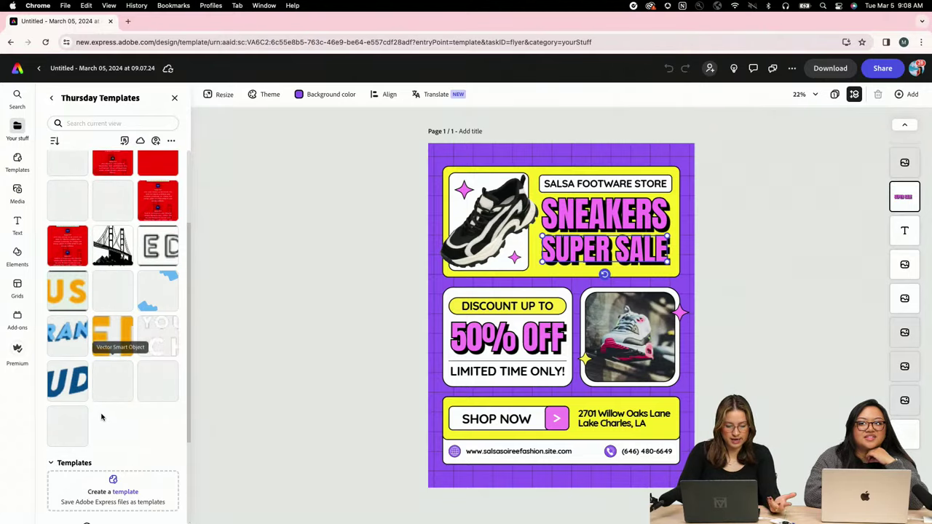
pyautogui.scroll(3, 102, 418)
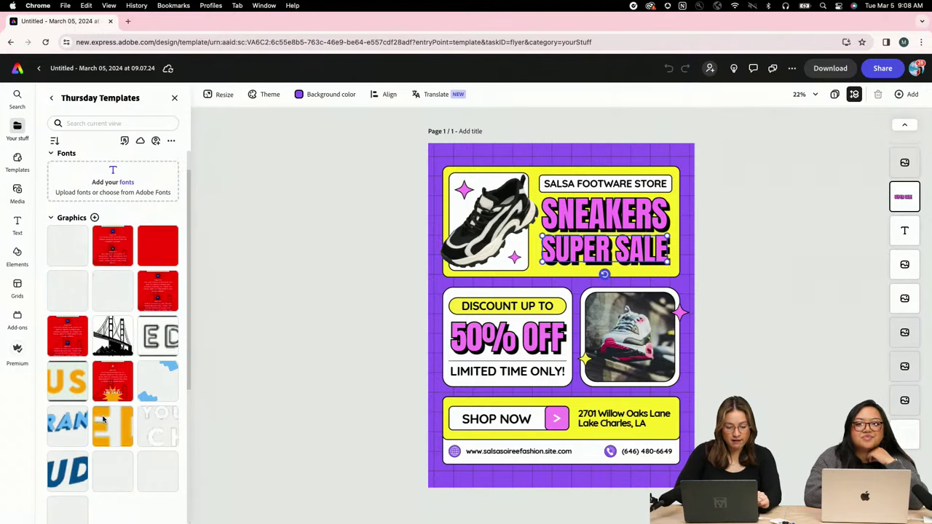
pyautogui.scroll(2, 104, 420)
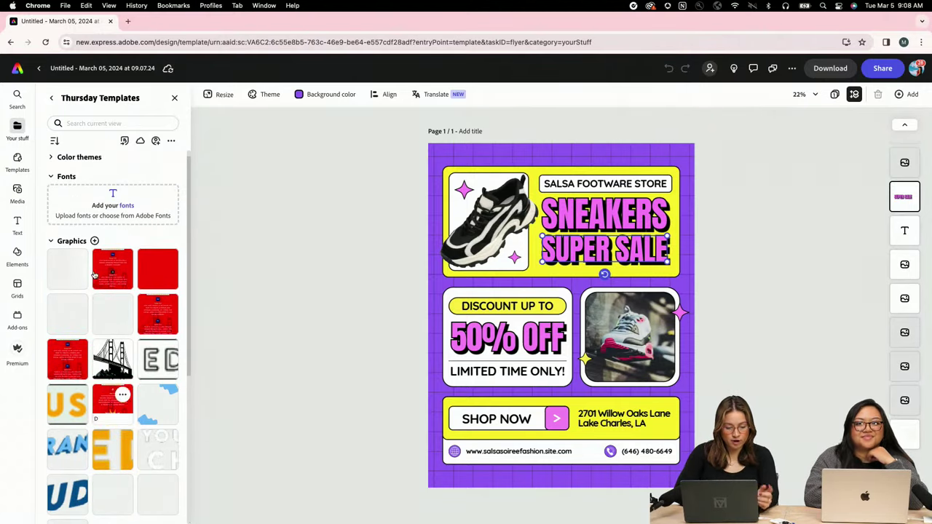
pyautogui.click(51, 99)
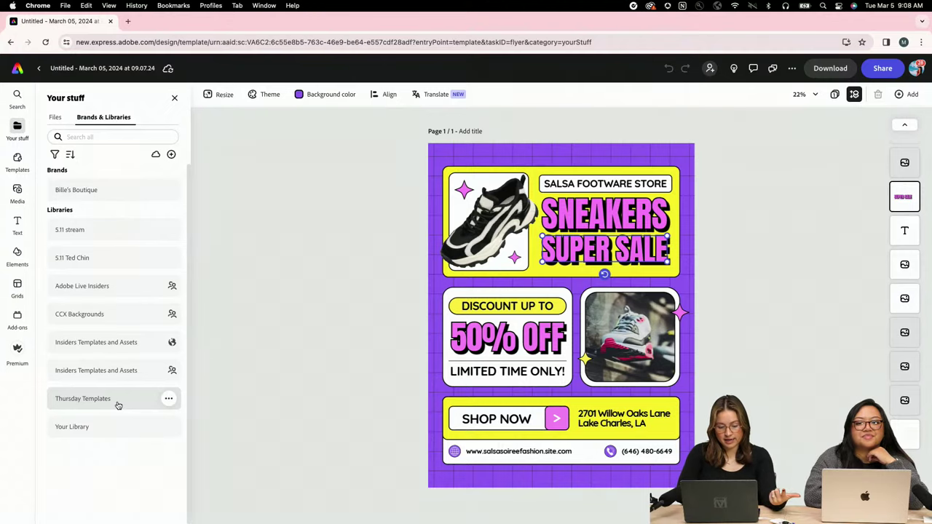
# - Look through the colors, fonts and graphics in the Bille's Boutique brand library, leaving nothing selected on the flyer
pyautogui.click(113, 189)
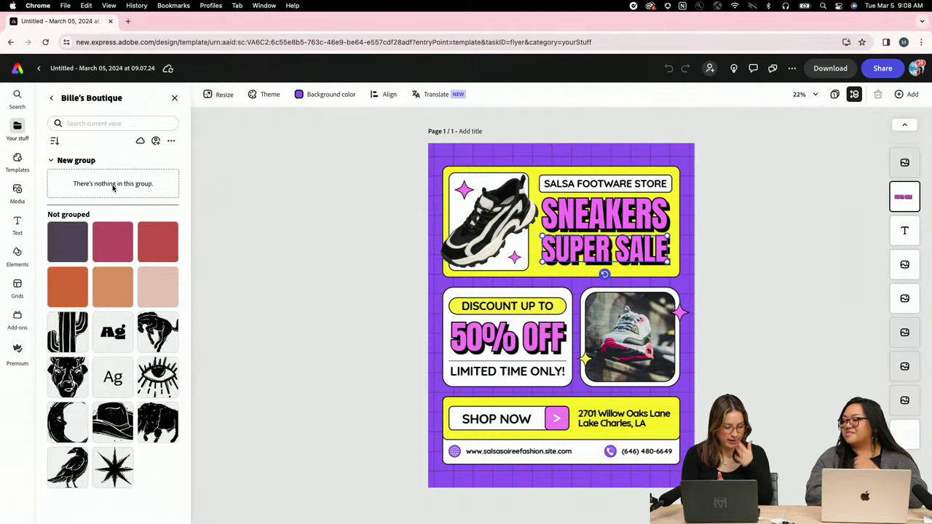
pyautogui.click(51, 98)
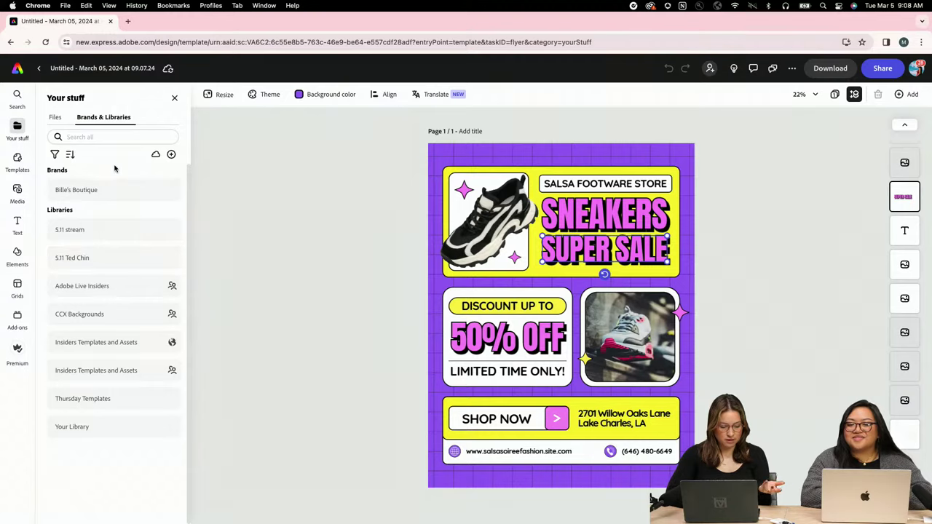
pyautogui.click(95, 191)
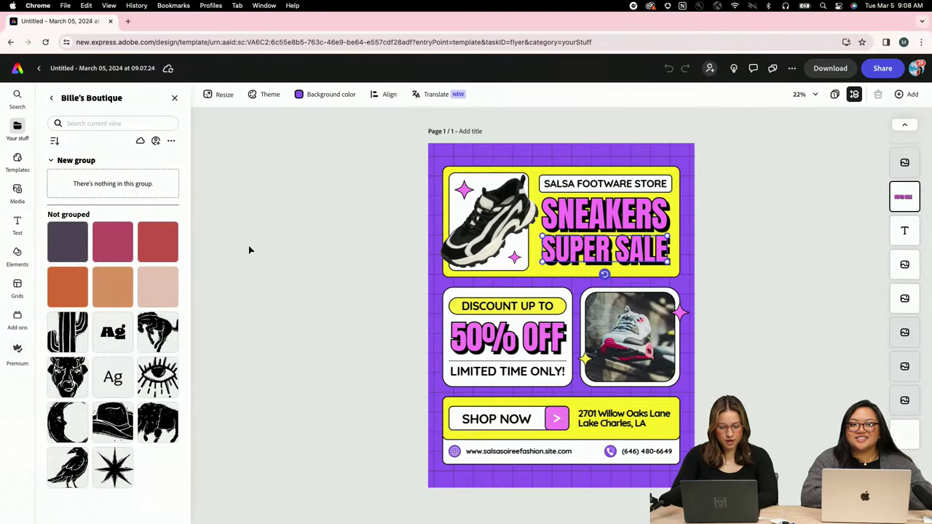
pyautogui.click(319, 280)
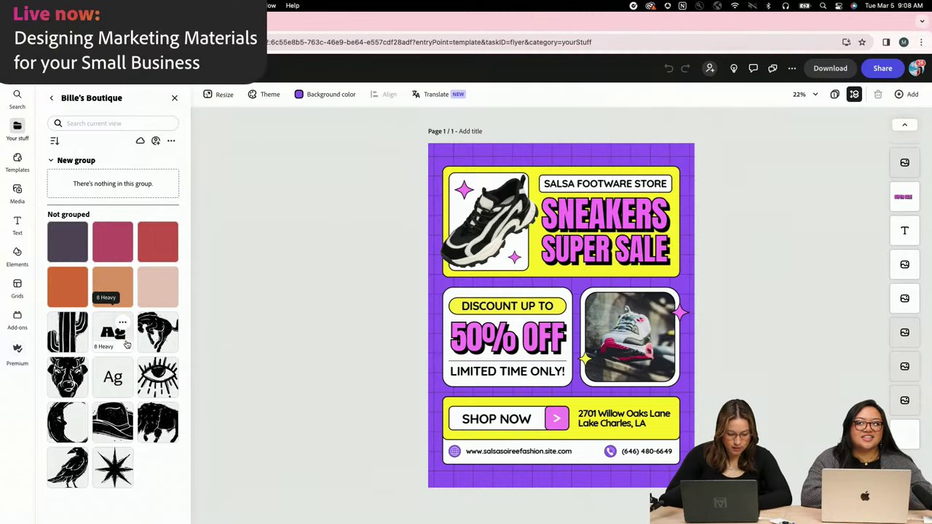
# - Set the font of the SNEAKERS and SUPER SALE headlines to 8 Heavy from the Bille's Boutique brand fonts
pyautogui.click(565, 219)
pyautogui.click(172, 236)
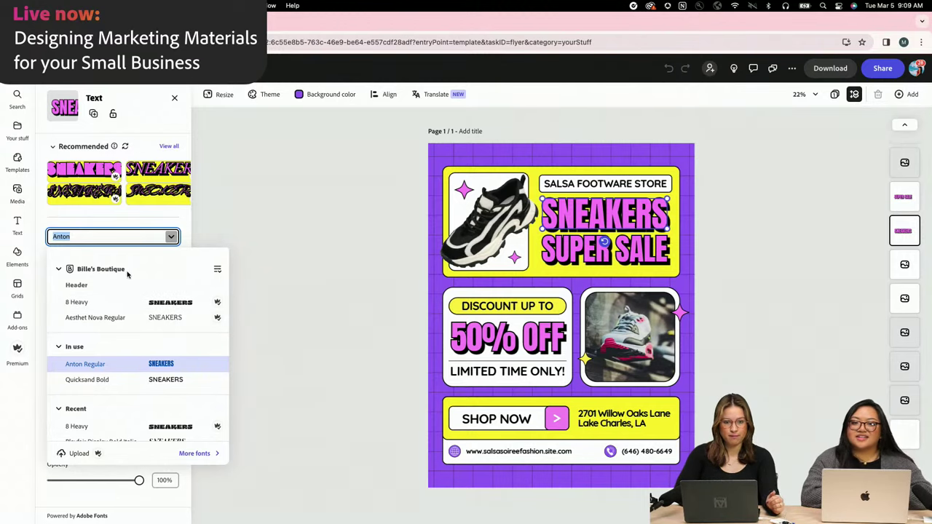
pyautogui.click(102, 303)
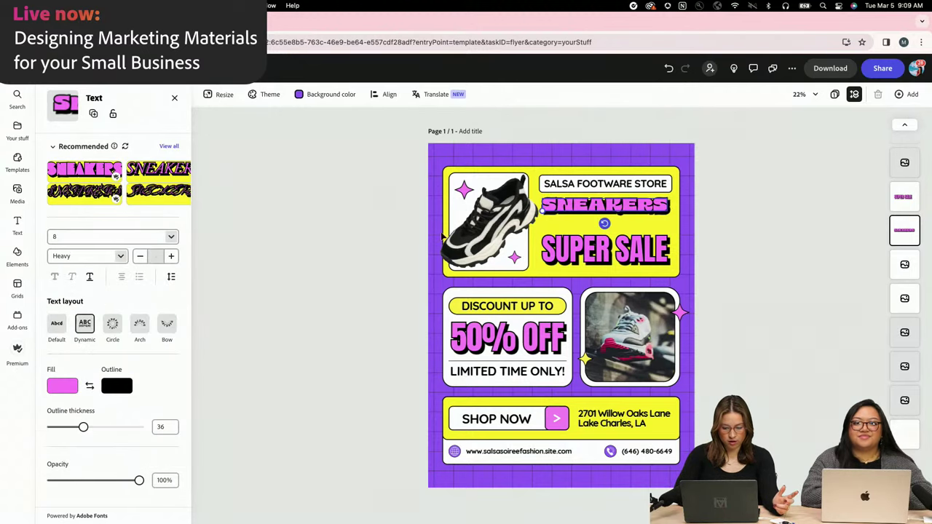
pyautogui.click(567, 260)
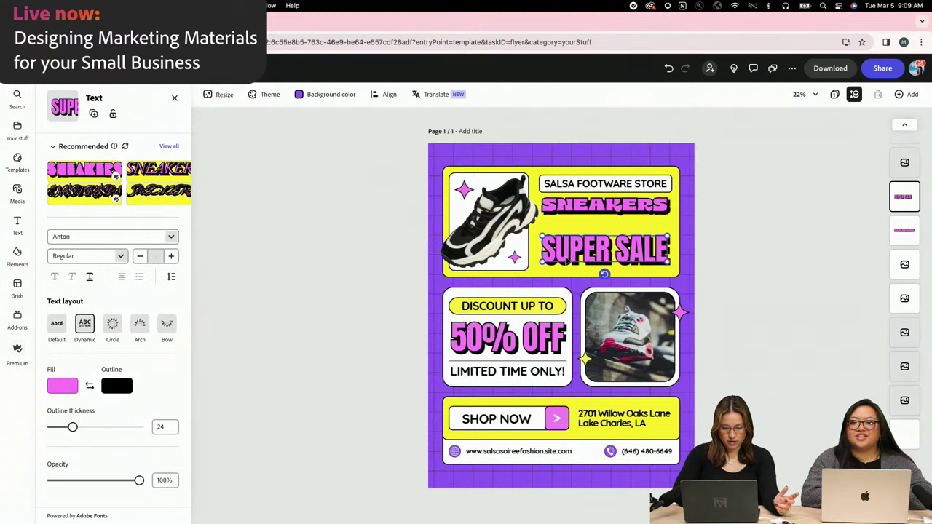
pyautogui.click(170, 237)
pyautogui.click(110, 301)
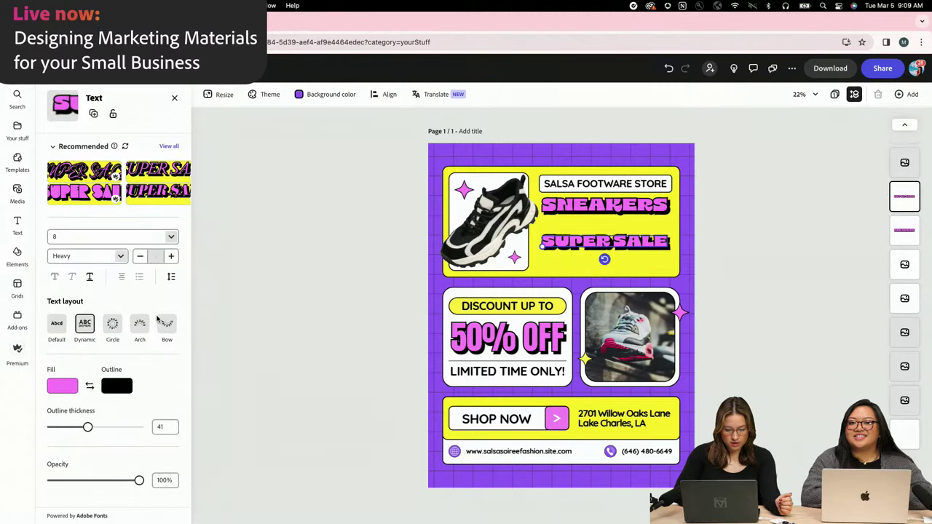
# - Fill the SNEAKERS and SUPER SALE headlines with the raspberry swatch from the Bille's Boutique colors
pyautogui.click(546, 205)
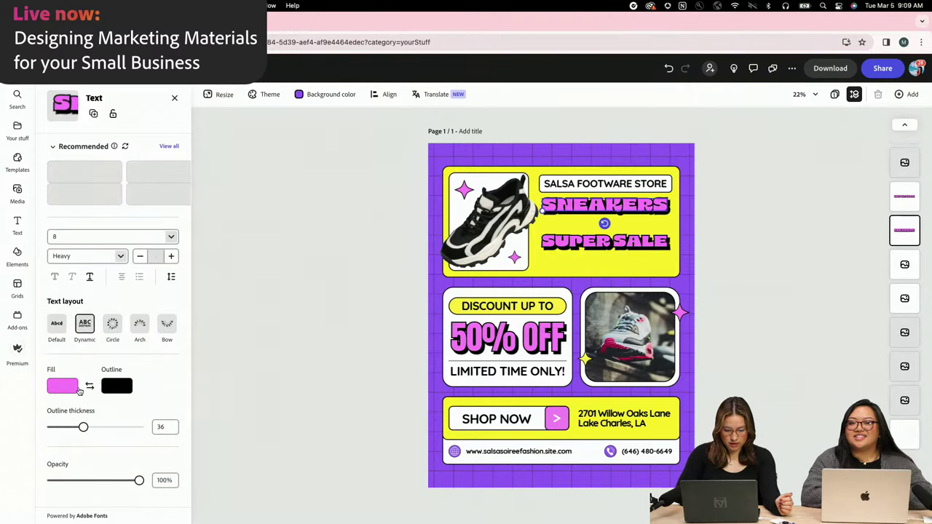
pyautogui.click(72, 387)
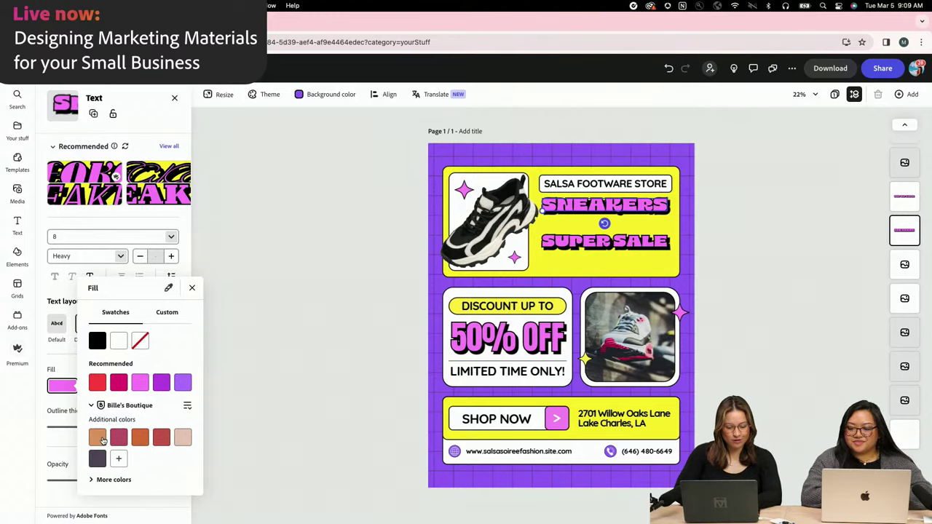
pyautogui.click(119, 438)
pyautogui.click(576, 233)
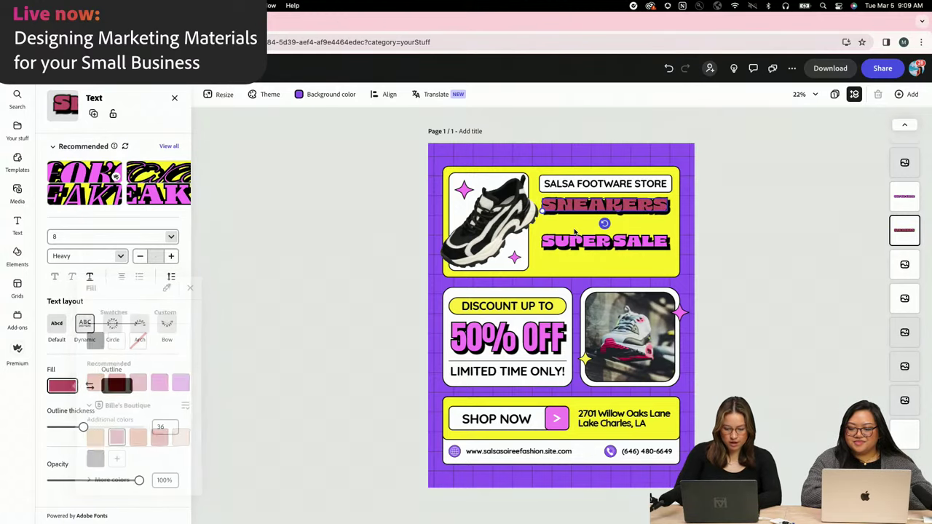
pyautogui.click(62, 386)
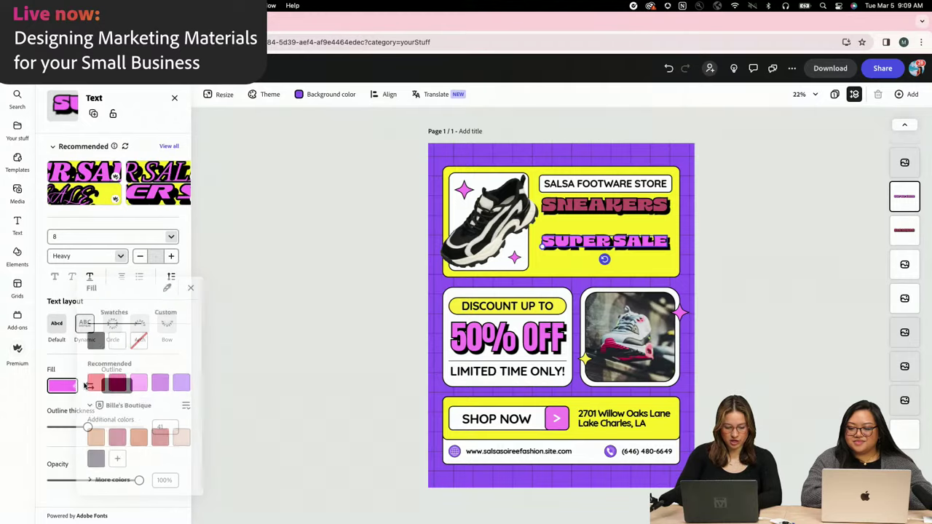
pyautogui.click(119, 437)
pyautogui.click(277, 371)
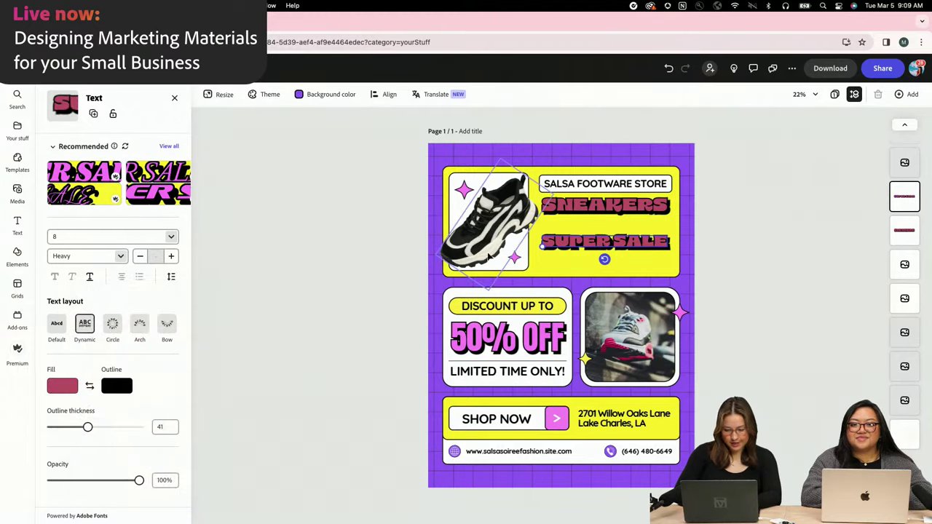
# - Enlarge the SNEAKERS and SUPER SALE headlines and move them closer together beside the shoe image
pyautogui.click(560, 211)
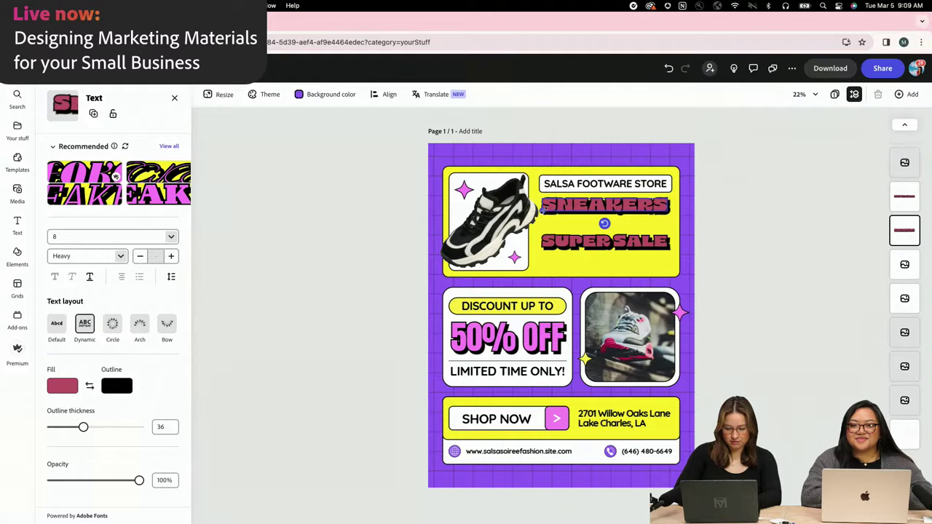
pyautogui.moveTo(543, 210); pyautogui.dragTo(576, 213)
pyautogui.click(546, 247)
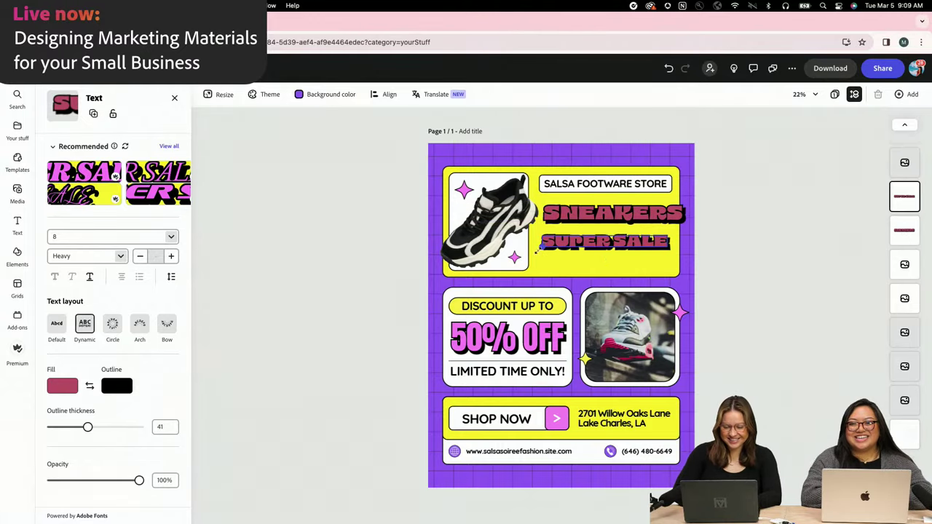
pyautogui.moveTo(536, 250); pyautogui.dragTo(591, 241)
pyautogui.click(567, 252)
pyautogui.click(573, 252)
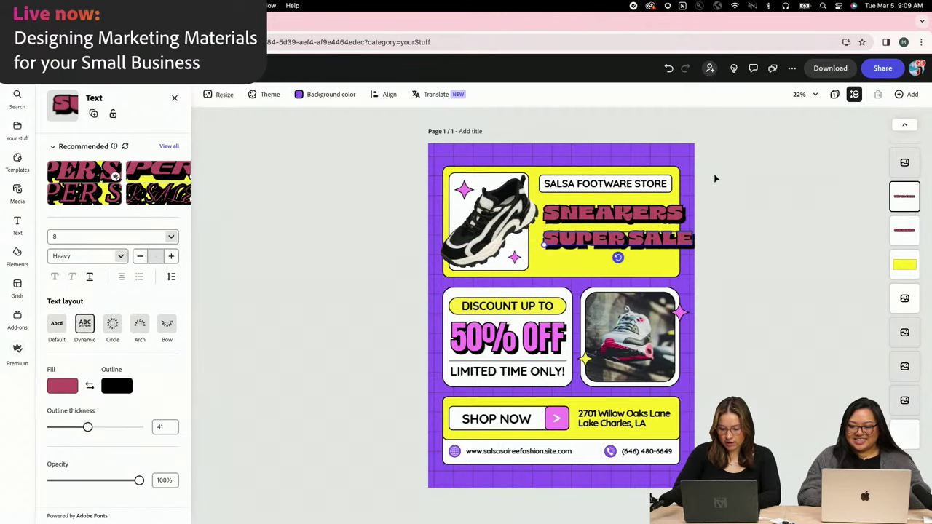
# - Reduce the SUPER SALE text so its width roughly matches the SNEAKERS line above it
pyautogui.click(716, 178)
pyautogui.click(560, 254)
pyautogui.click(561, 245)
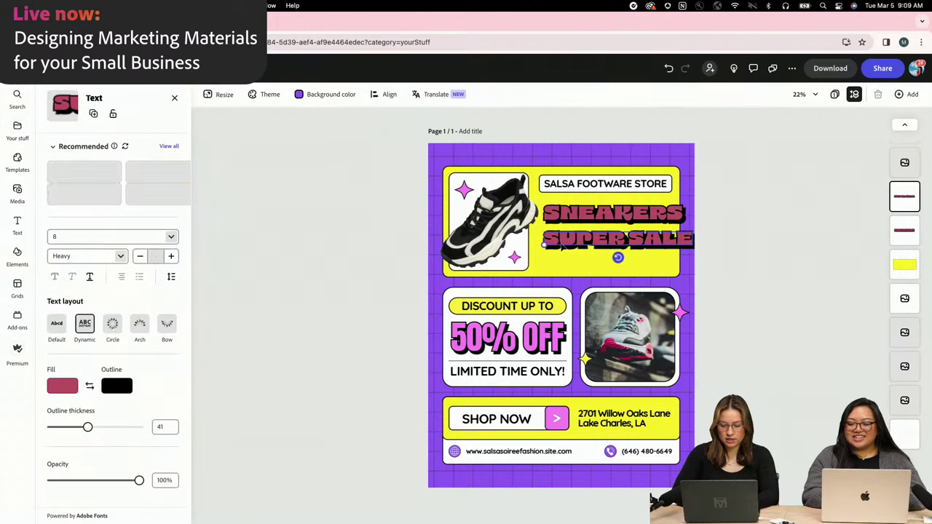
pyautogui.moveTo(546, 245); pyautogui.dragTo(615, 241)
pyautogui.hotkey('ctrl', 'z')
pyautogui.hotkey('ctrl', 'z')
pyautogui.click(371, 246)
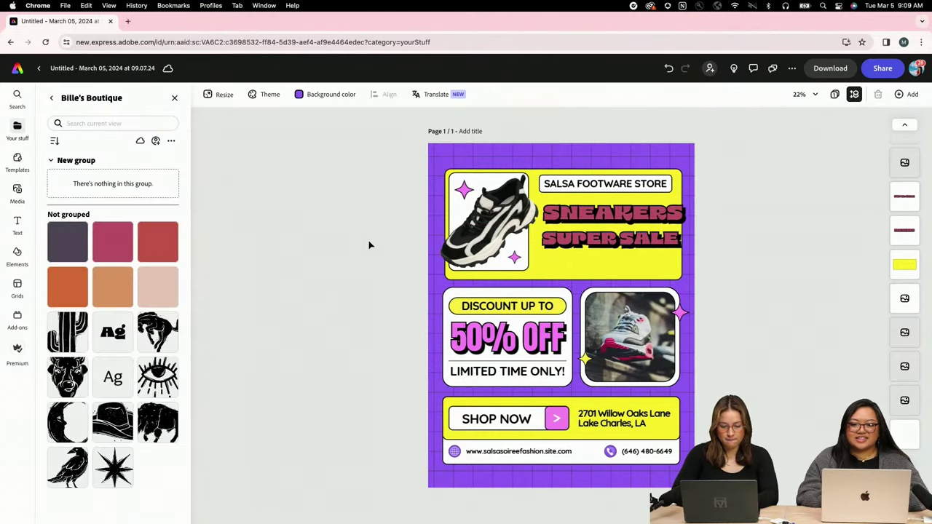
# - Set the SALSA FOOTWARE STORE text to the 8 Heavy brand font and scale it down to size 91
pyautogui.click(648, 186)
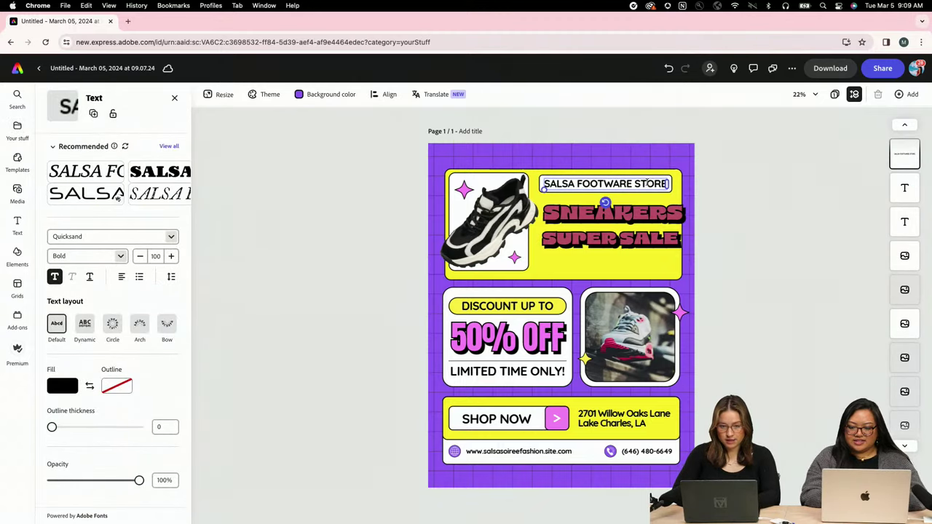
pyautogui.tripleClick(647, 185)
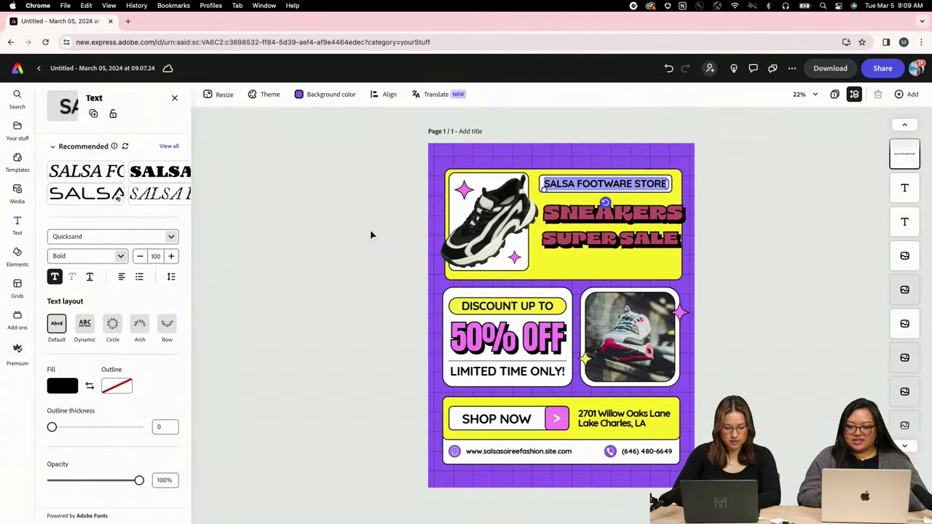
pyautogui.click(168, 240)
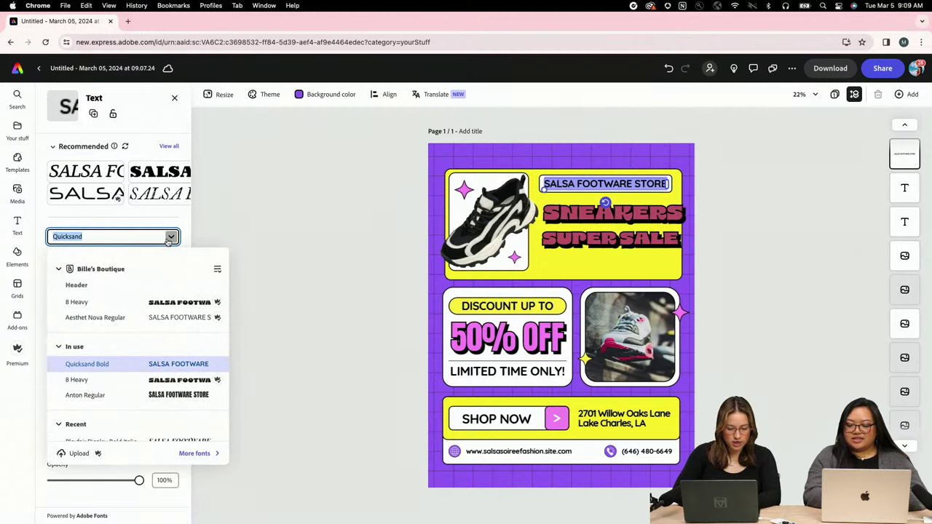
pyautogui.click(150, 302)
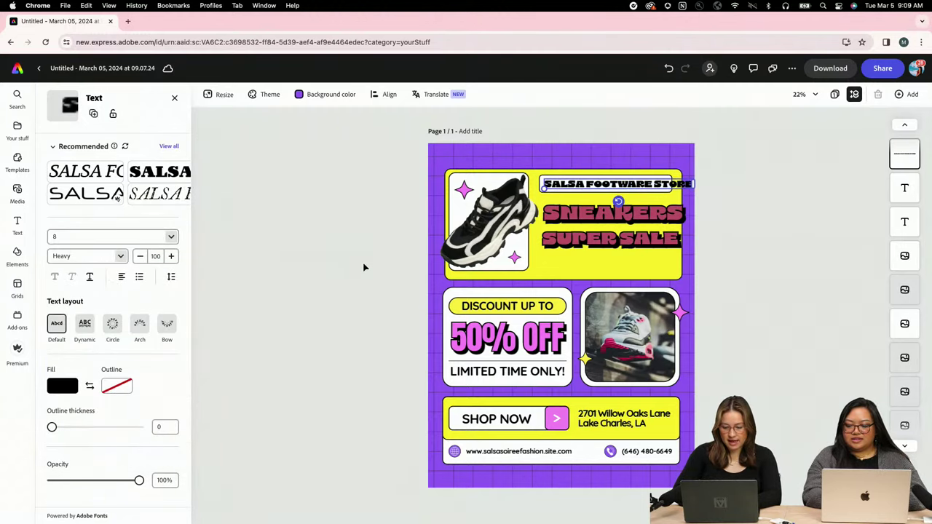
pyautogui.moveTo(608, 188); pyautogui.dragTo(563, 189)
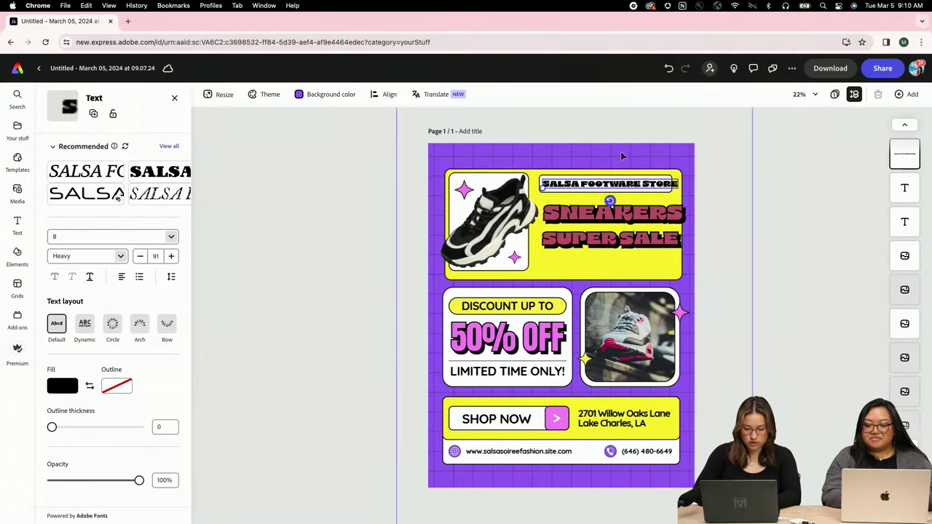
# - Fill the SALSA FOOTWARE STORE text with the red swatch from the Bille's Boutique colors
pyautogui.click(64, 387)
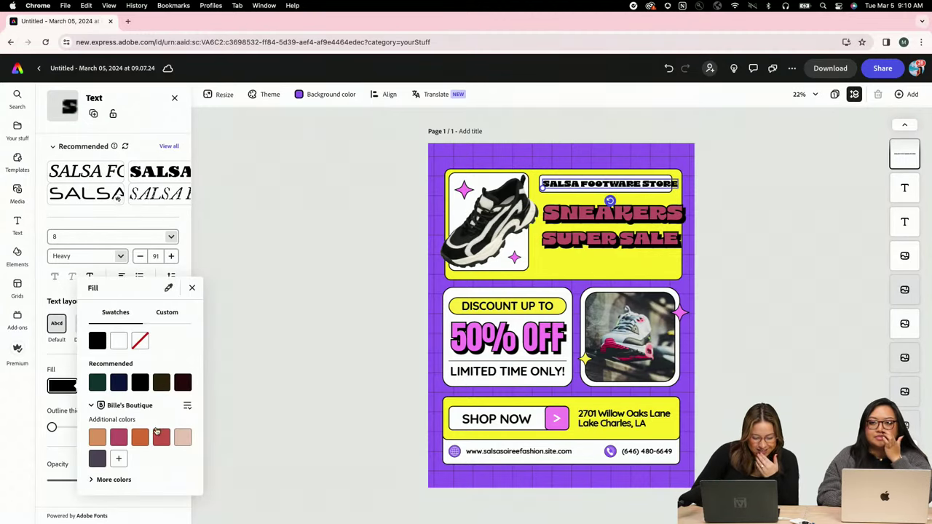
pyautogui.click(162, 437)
pyautogui.click(368, 306)
# - Try the Bille's Boutique red and orange swatches as the flyer's background color and settle on the raspberry swatch
pyautogui.click(429, 289)
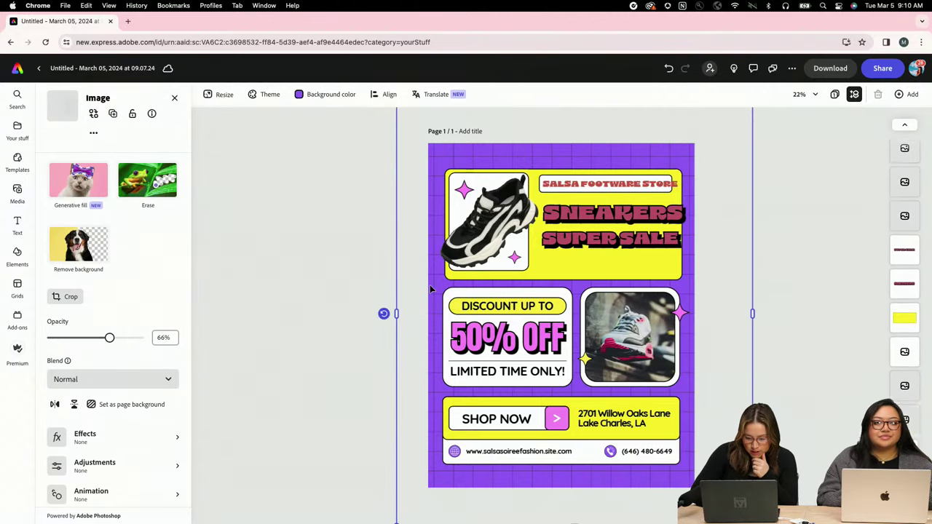
pyautogui.click(332, 94)
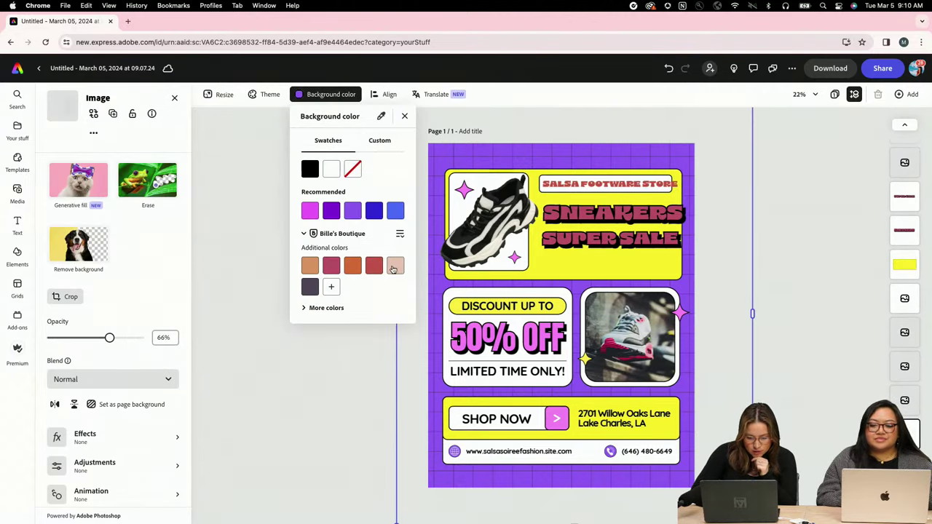
pyautogui.click(374, 266)
pyautogui.click(293, 351)
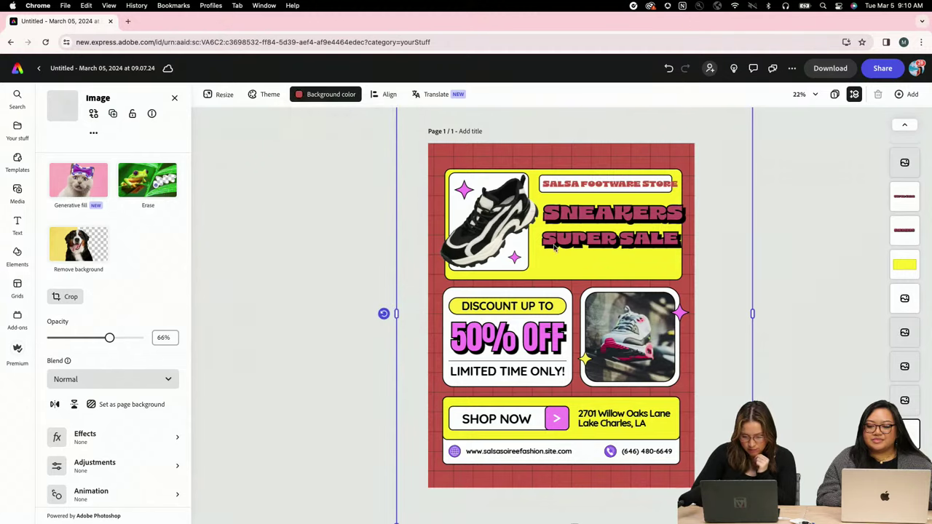
pyautogui.click(552, 265)
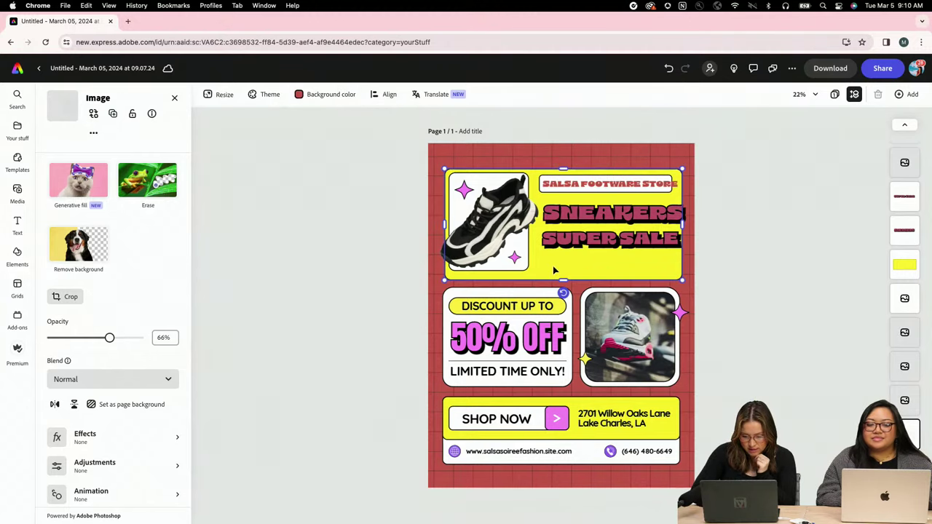
pyautogui.click(309, 96)
pyautogui.click(337, 266)
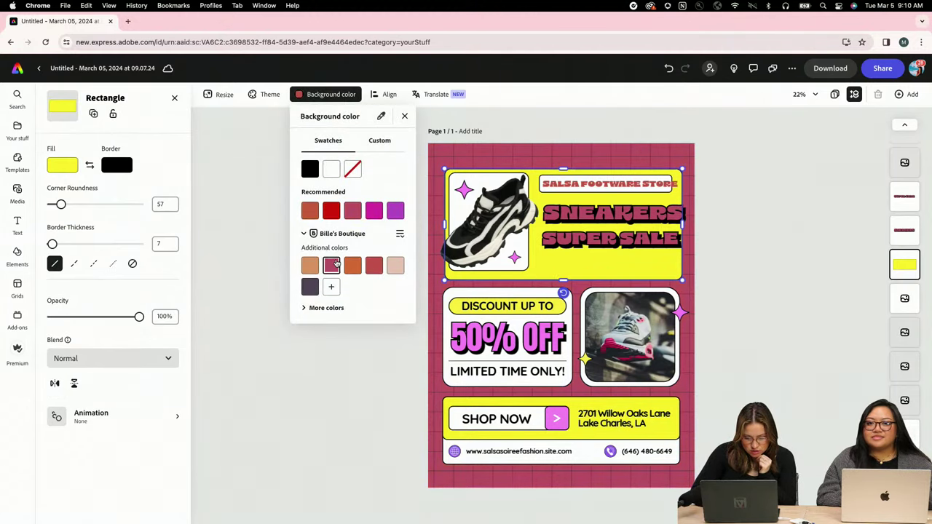
pyautogui.click(354, 265)
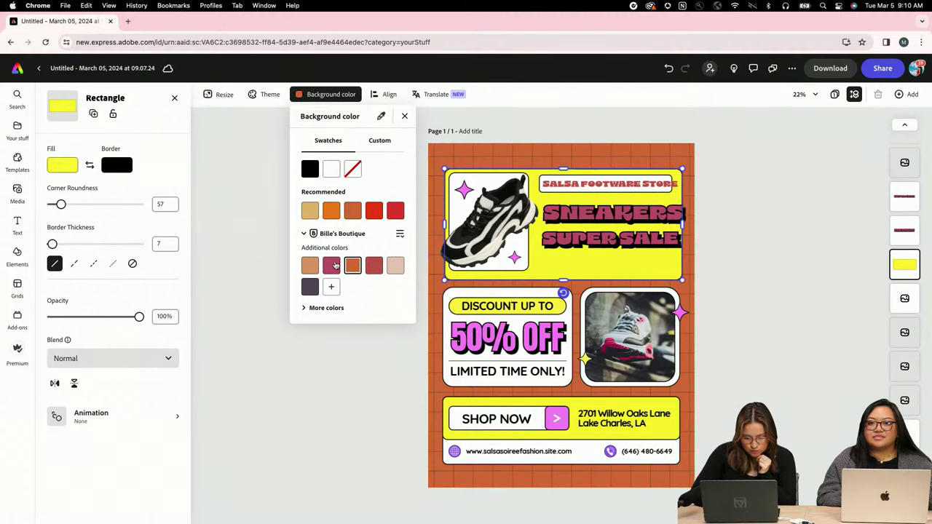
pyautogui.click(334, 267)
# - Fill the yellow rectangle behind the shoe and headlines with the pale pink swatch from the Bille's Boutique colors
pyautogui.click(539, 265)
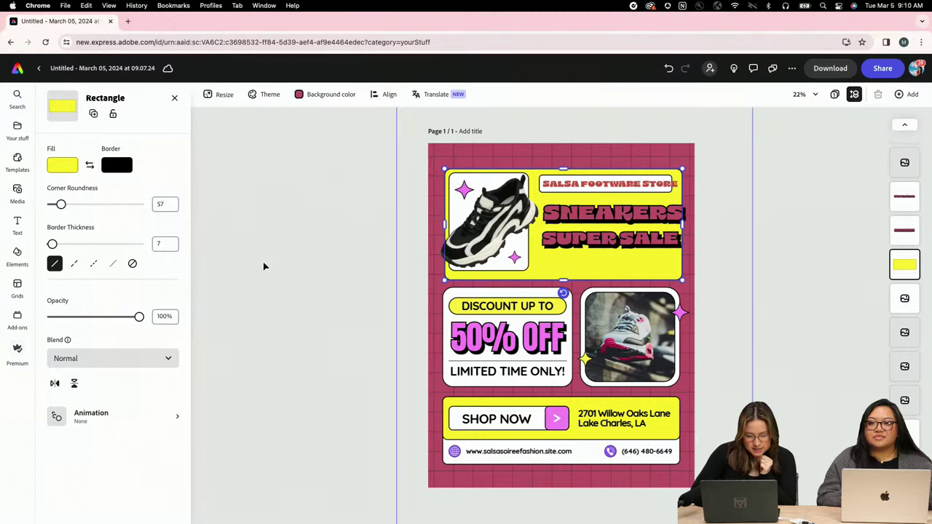
pyautogui.click(62, 166)
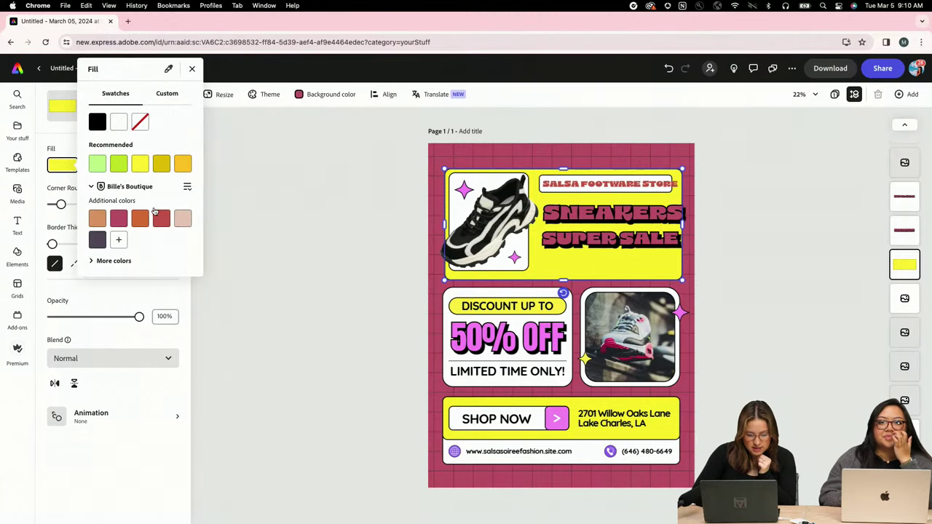
pyautogui.click(140, 219)
pyautogui.click(183, 220)
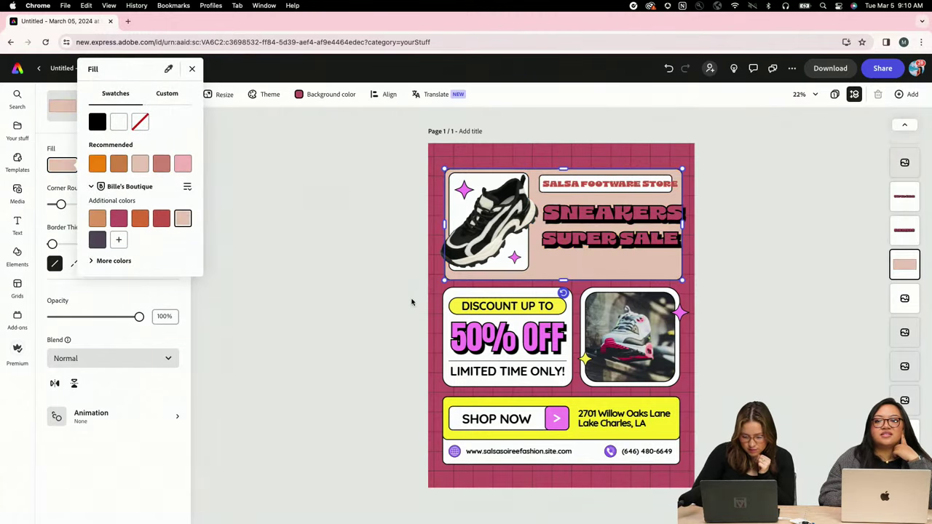
pyautogui.click(377, 297)
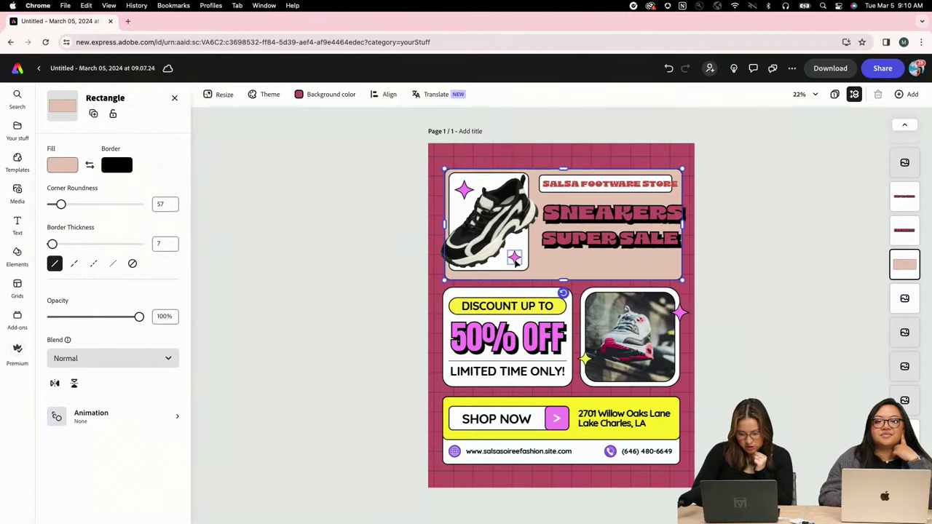
# - Fill the DISCOUNT UP TO text with the dark gray-purple swatch from the Bille's Boutique colors
pyautogui.click(601, 213)
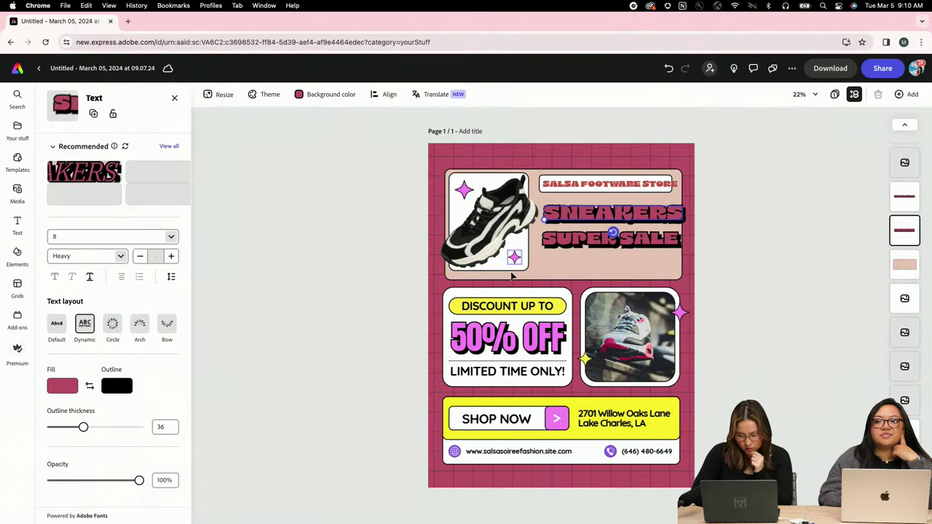
pyautogui.click(514, 307)
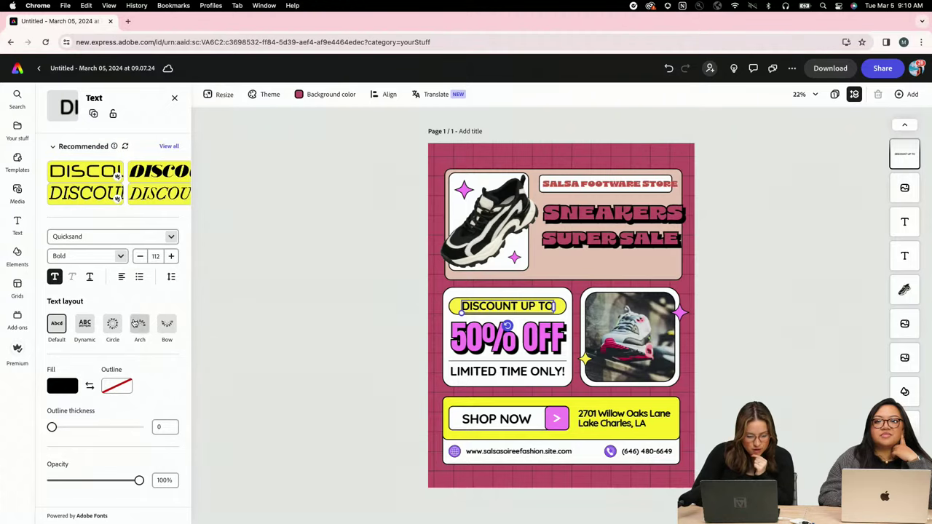
pyautogui.click(72, 389)
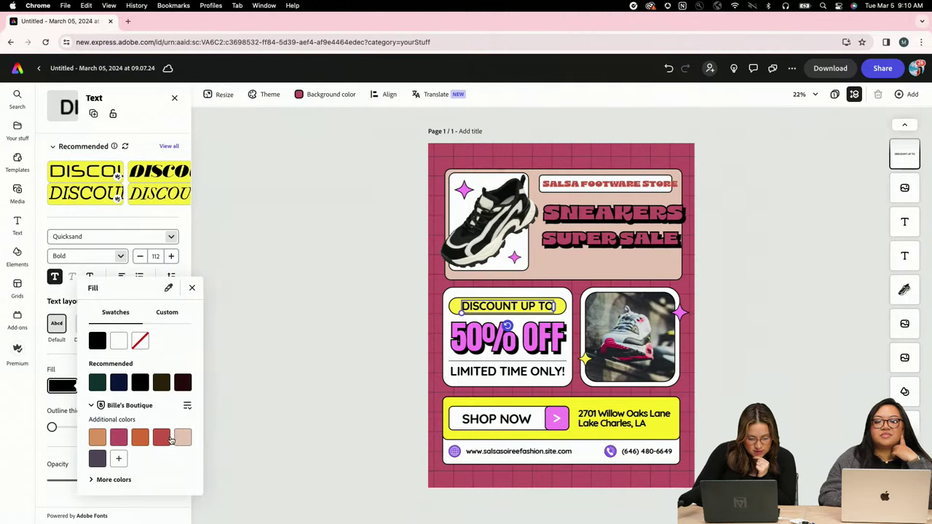
pyautogui.click(182, 438)
pyautogui.click(94, 462)
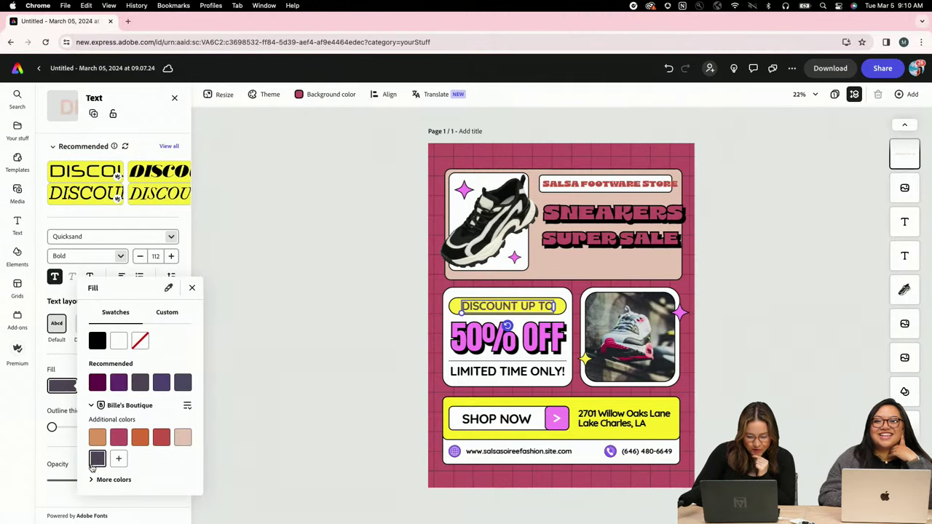
# - Try the raspberry and red brand swatches on the yellow pill behind DISCOUNT UP TO and settle on the pale pink swatch
pyautogui.click(453, 307)
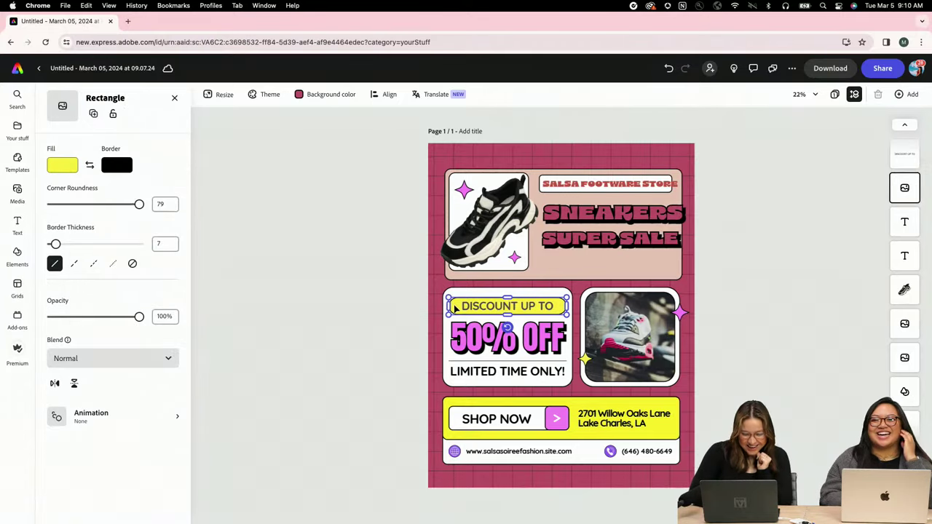
pyautogui.click(74, 166)
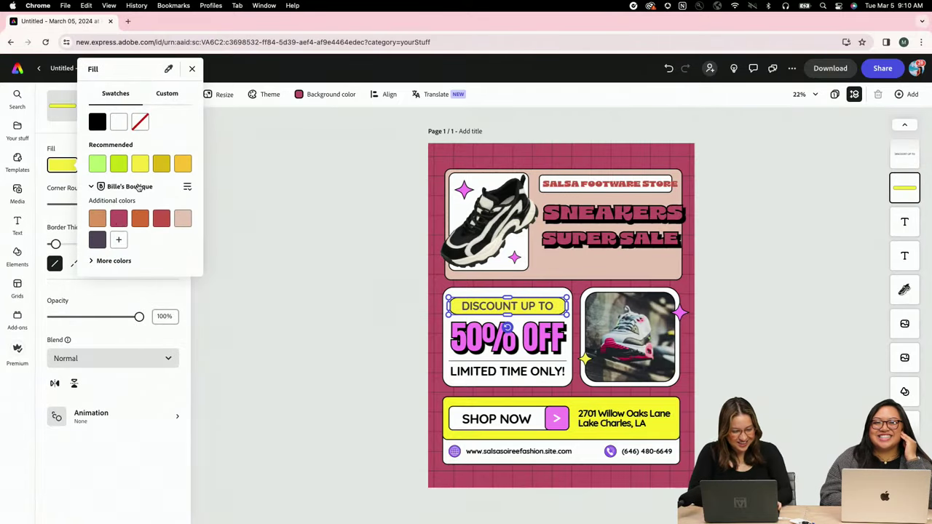
pyautogui.click(119, 220)
pyautogui.click(168, 225)
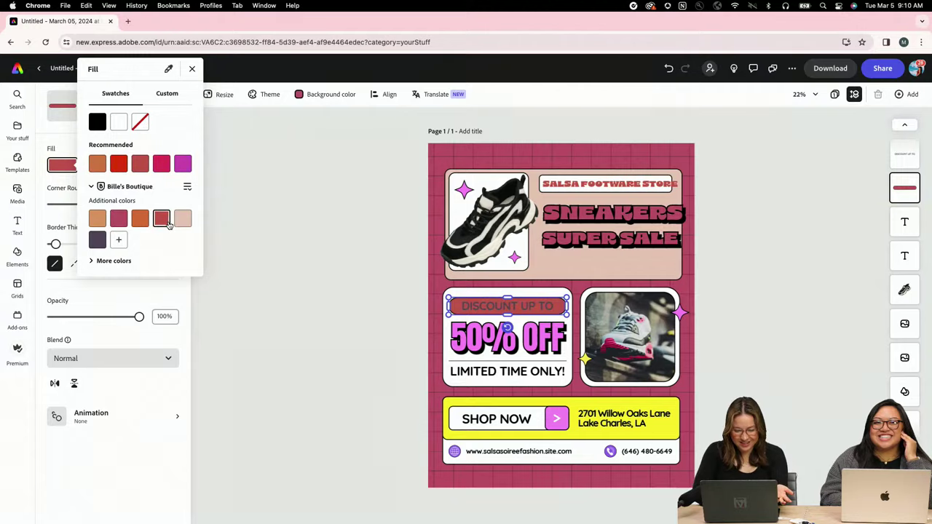
pyautogui.click(182, 220)
pyautogui.click(337, 333)
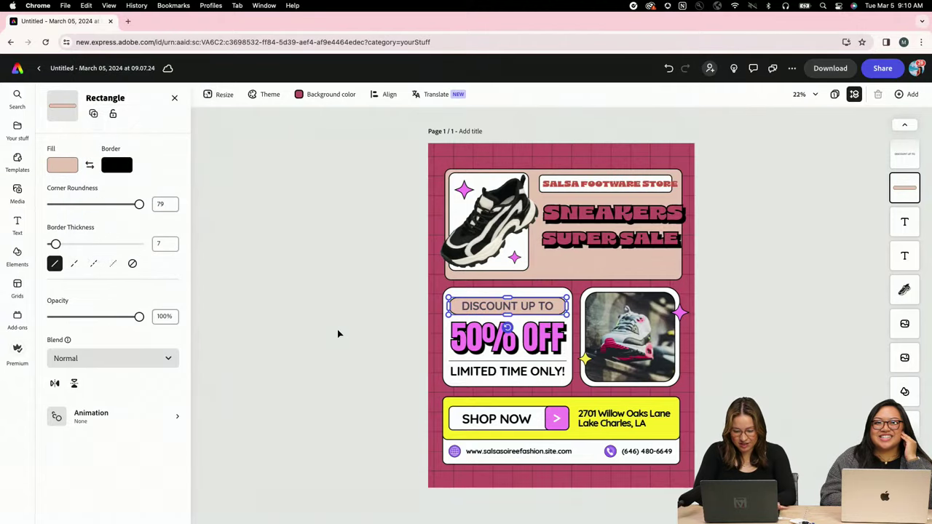
# - Try the first two Classic color themes on the flyer, then undo both theme changes
pyautogui.click(269, 97)
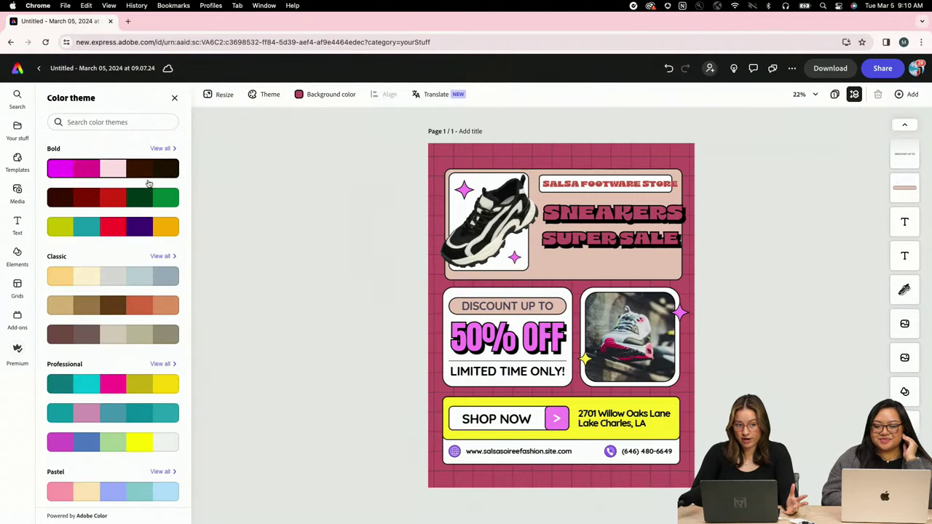
pyautogui.click(111, 282)
pyautogui.click(104, 375)
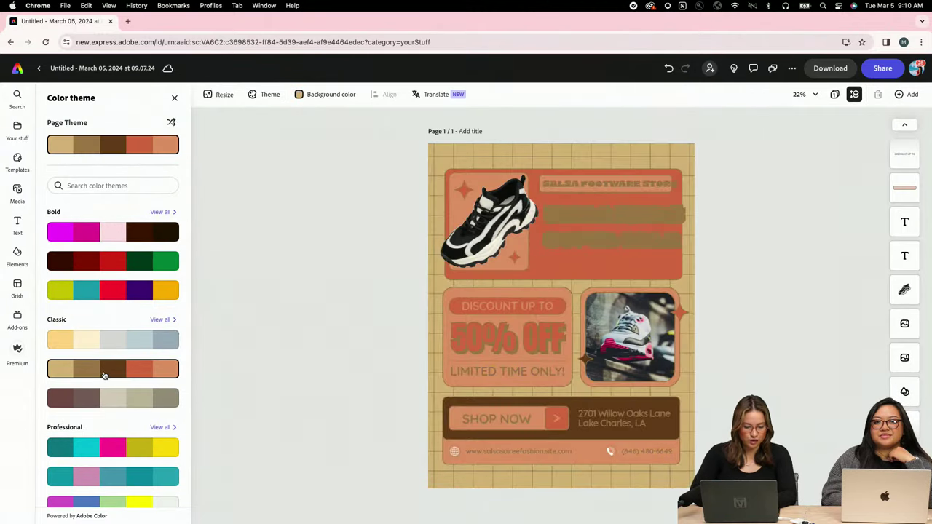
pyautogui.scroll(-1, 104, 375)
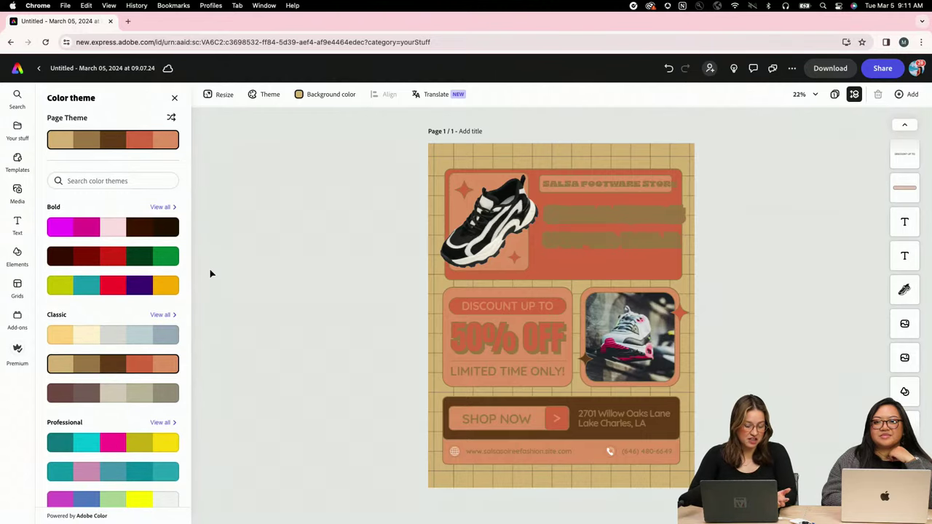
pyautogui.press('super+z')
pyautogui.press('super+z')
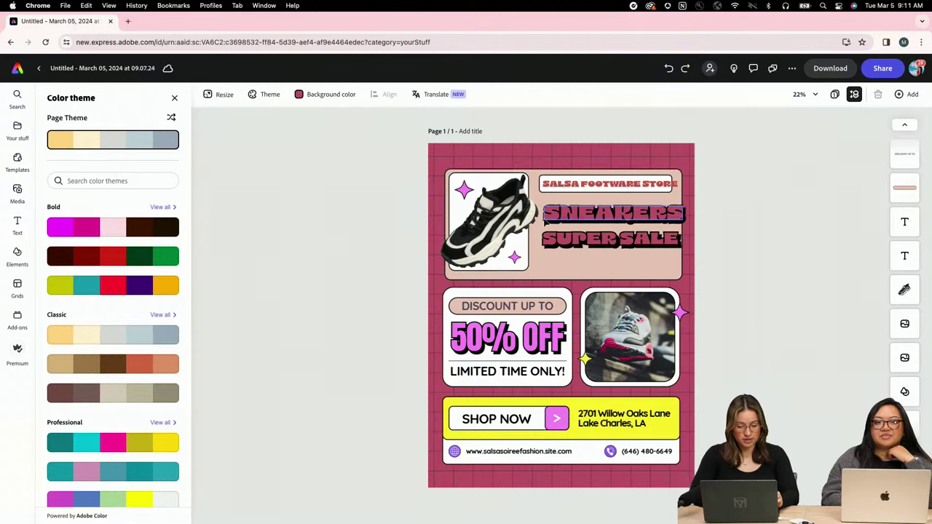
# - Fill the yellow rectangle behind SHOP NOW and the store address with the pale pink swatch from the Bille's Boutique colors
pyautogui.click(572, 429)
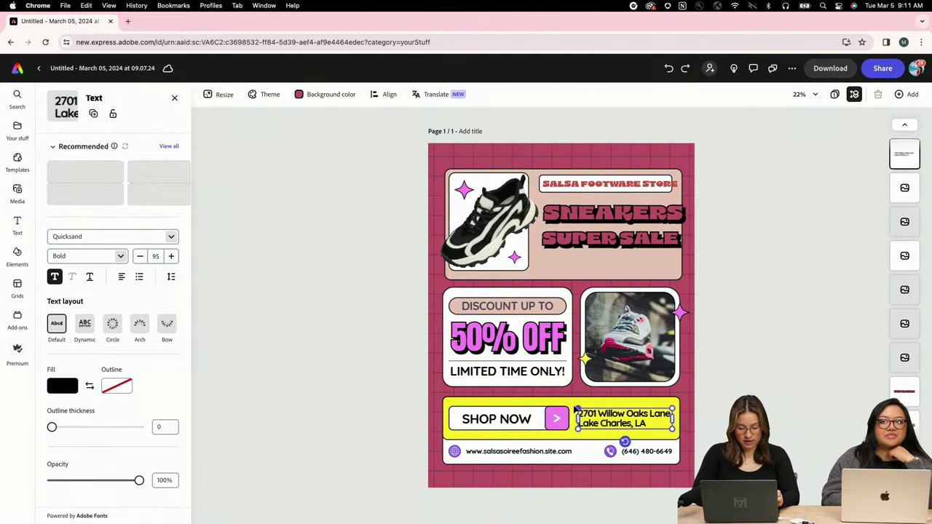
pyautogui.click(568, 412)
pyautogui.click(575, 407)
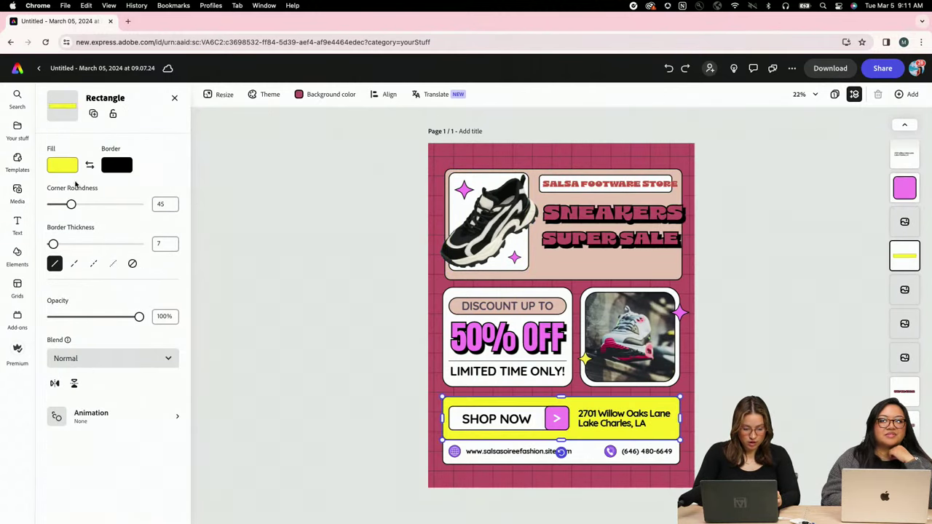
pyautogui.click(58, 165)
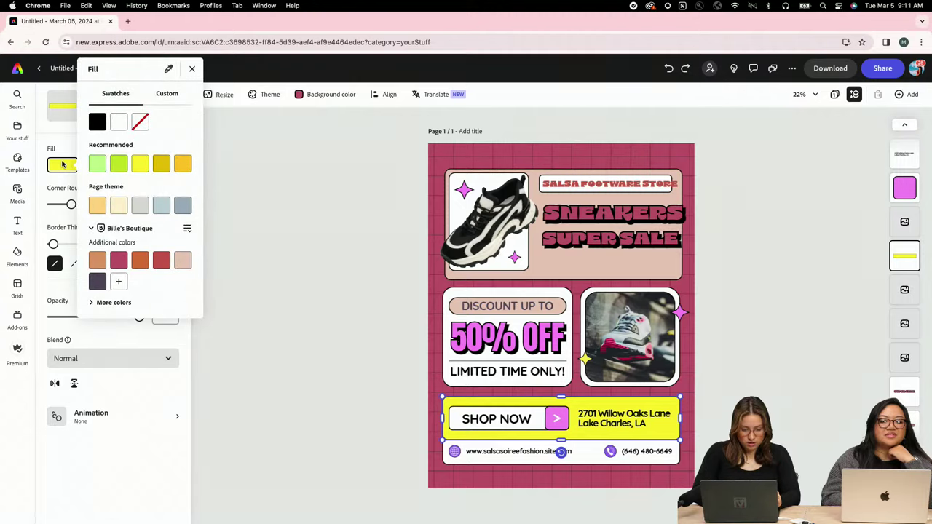
pyautogui.click(161, 261)
pyautogui.click(182, 261)
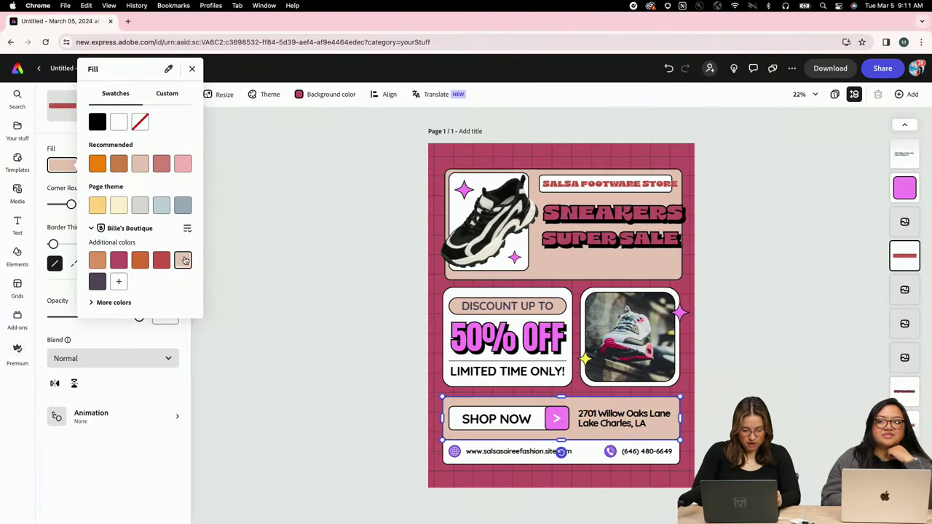
pyautogui.click(381, 397)
pyautogui.click(381, 397)
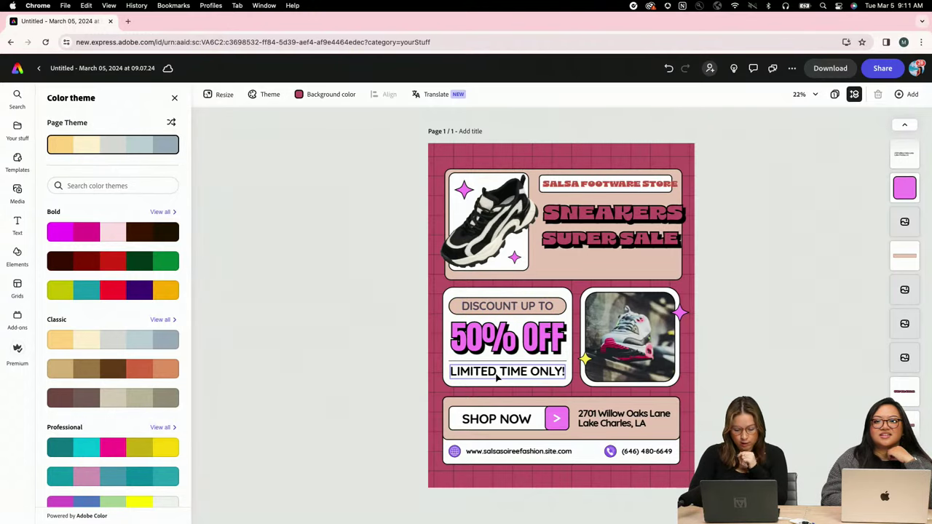
pyautogui.click(543, 452)
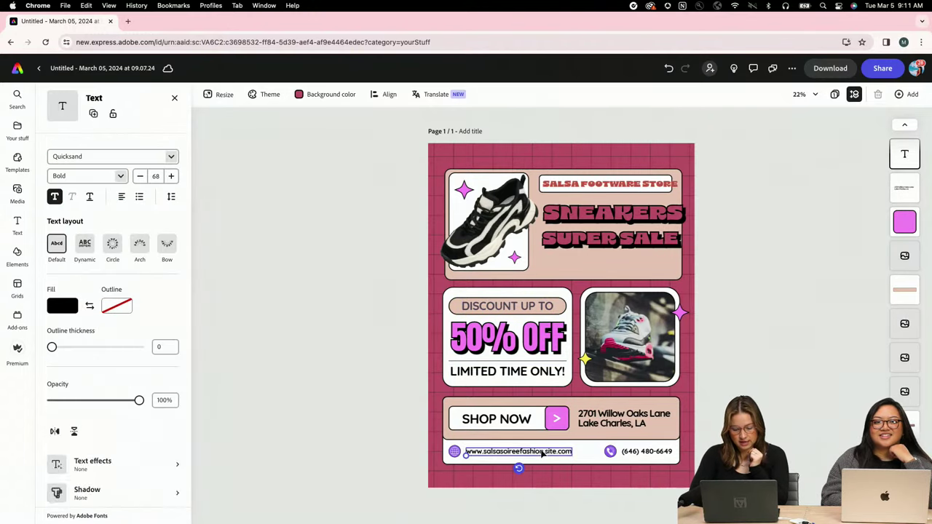
pyautogui.moveTo(486, 456); pyautogui.dragTo(480, 450)
pyautogui.doubleClick(488, 453)
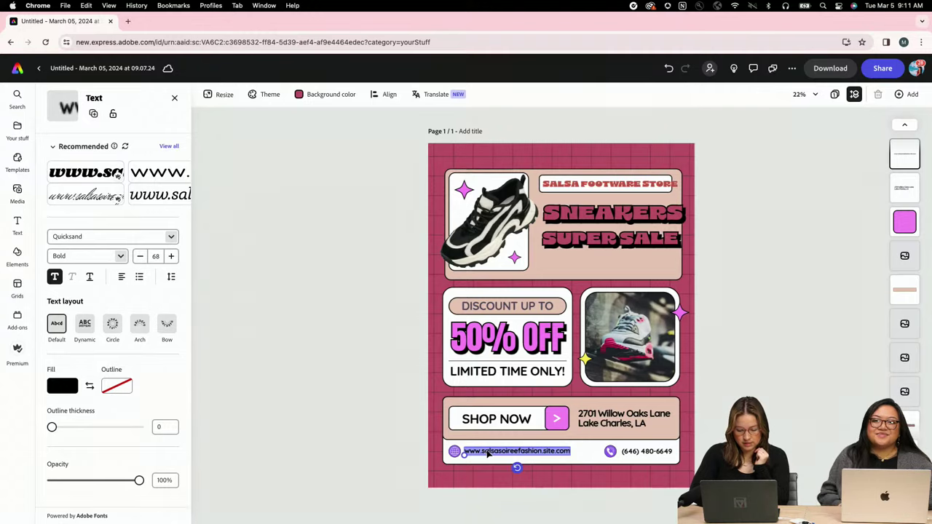
pyautogui.write('www.w')
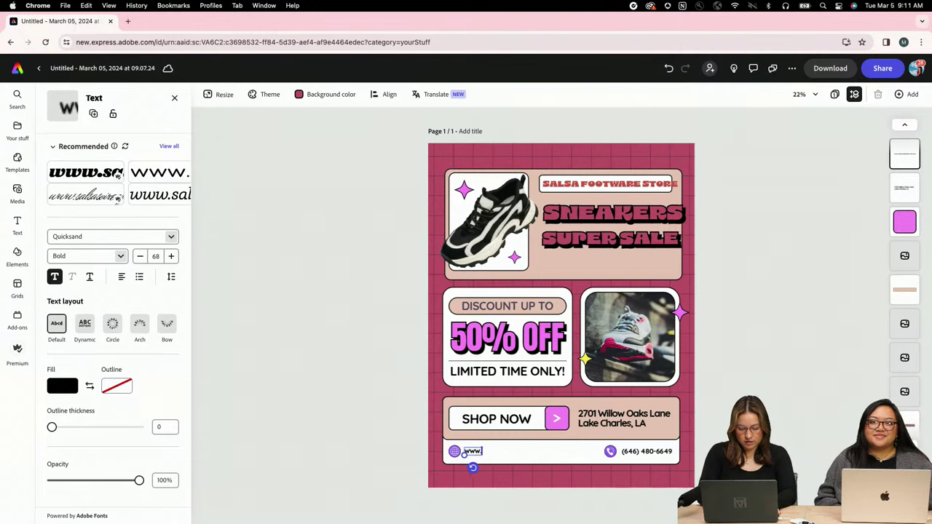
pyautogui.write('illebou')
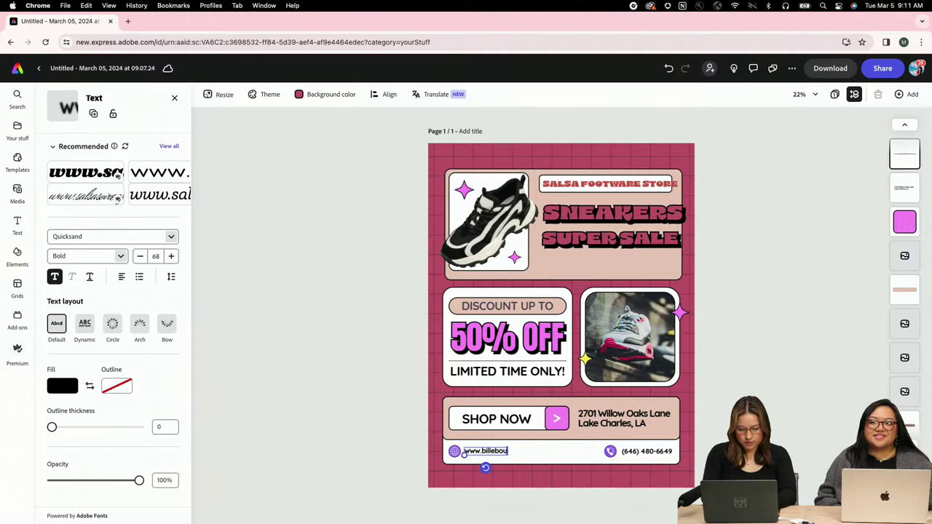
pyautogui.write('t')
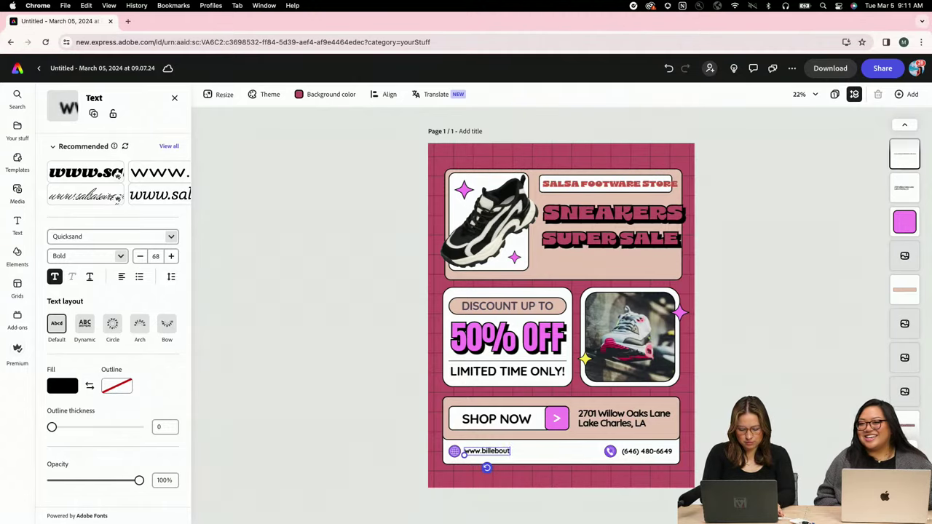
pyautogui.write('qui')
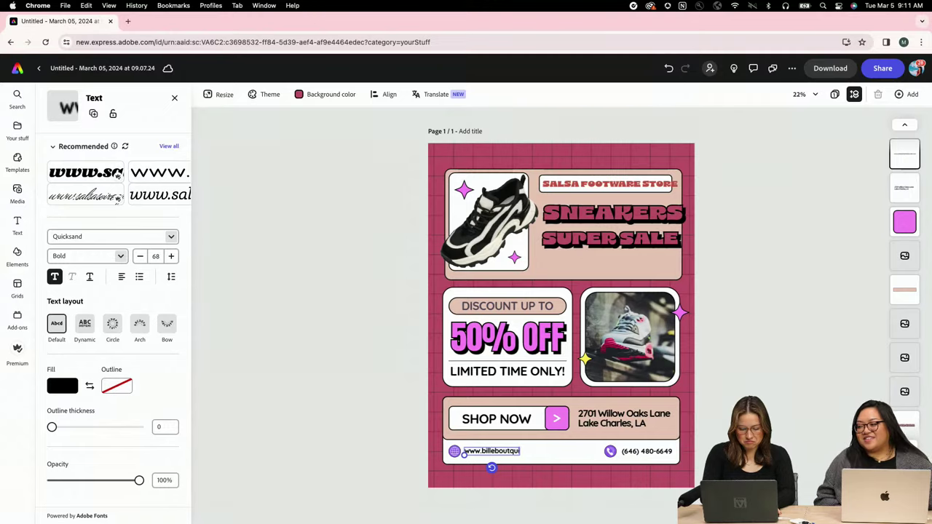
pyautogui.write('e.com')
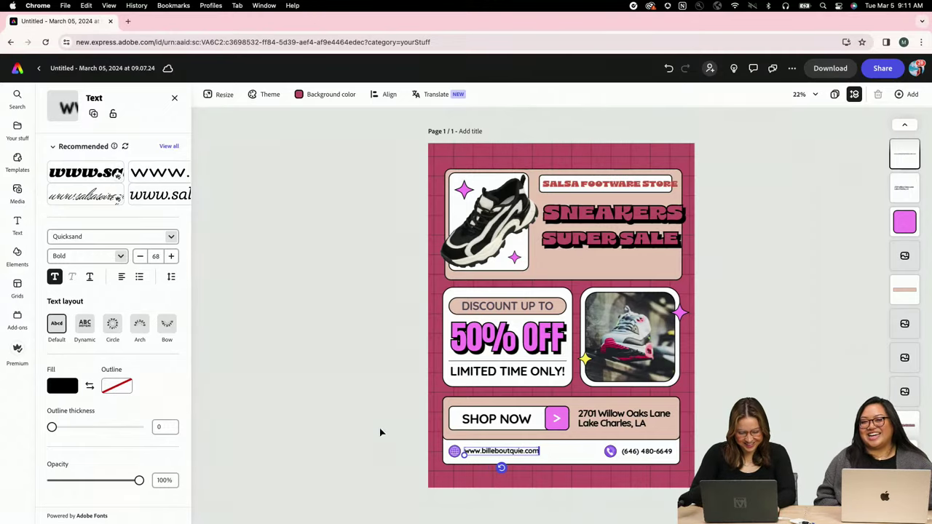
pyautogui.click(376, 426)
pyautogui.click(639, 452)
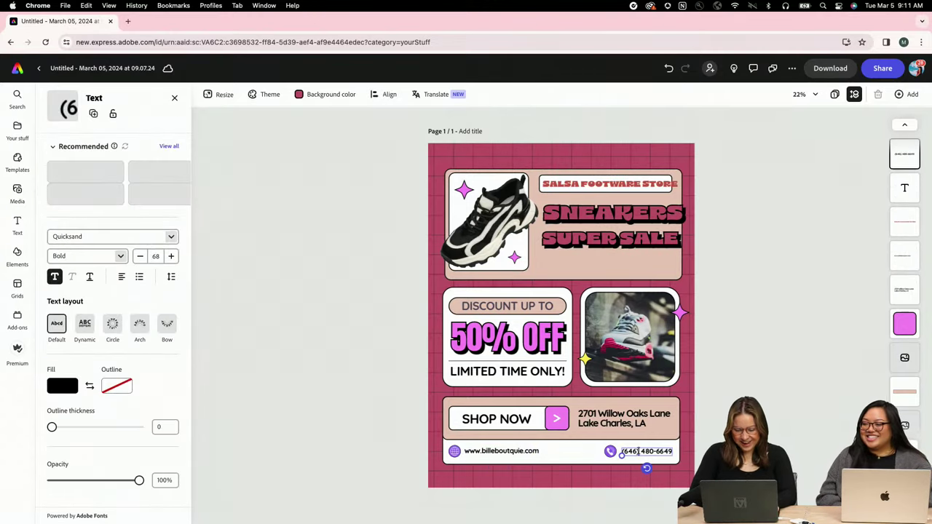
pyautogui.click(730, 368)
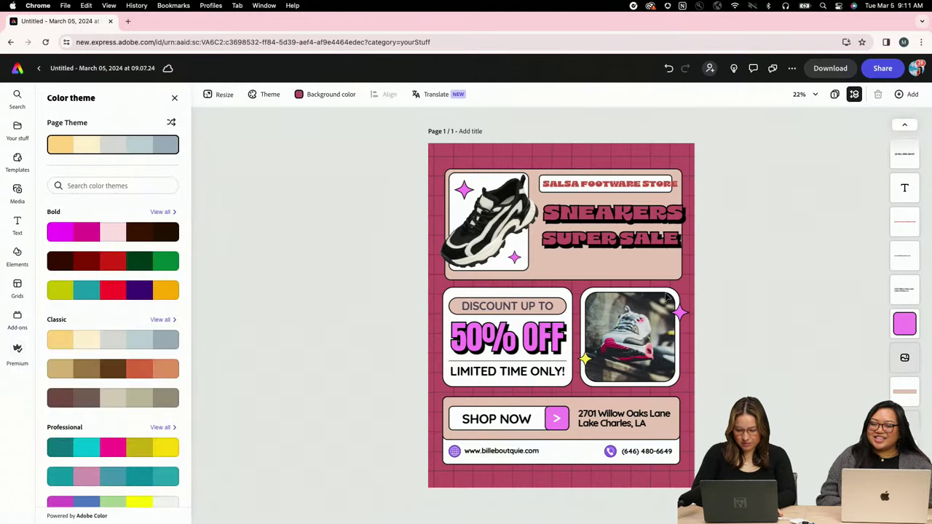
pyautogui.click(645, 213)
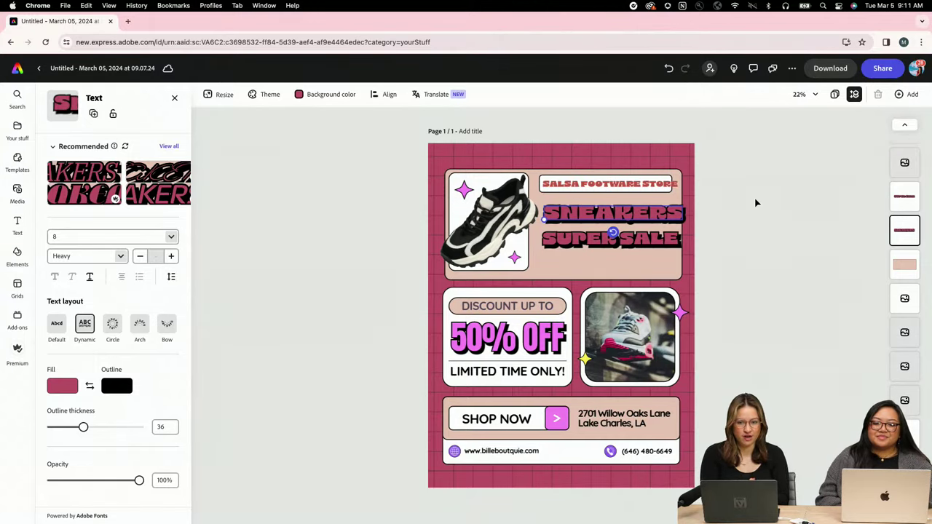
# - Set the store address text to the Aesthet Nova Regular brand font
pyautogui.click(640, 414)
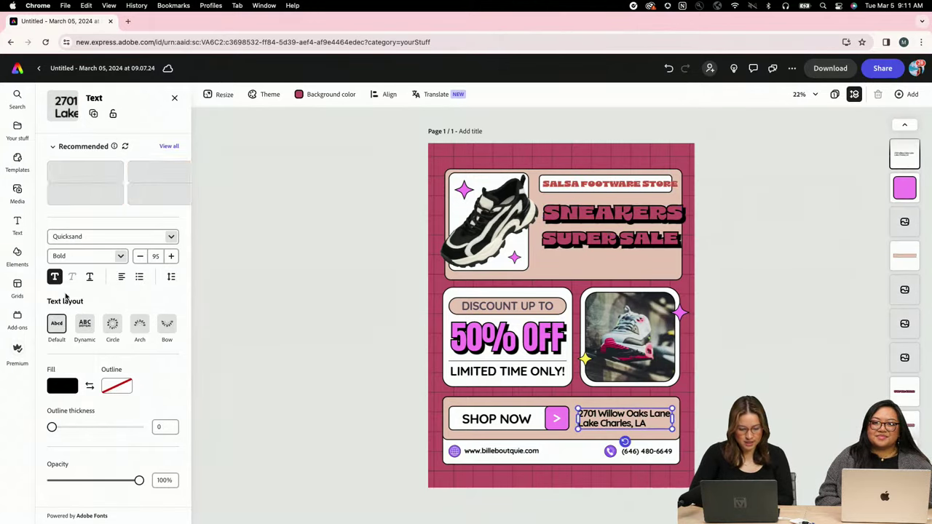
pyautogui.click(171, 237)
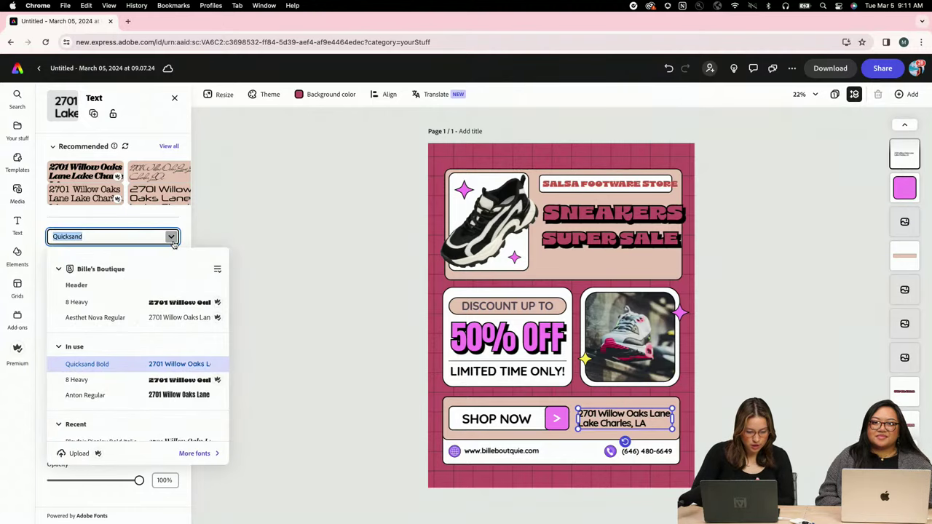
pyautogui.click(157, 318)
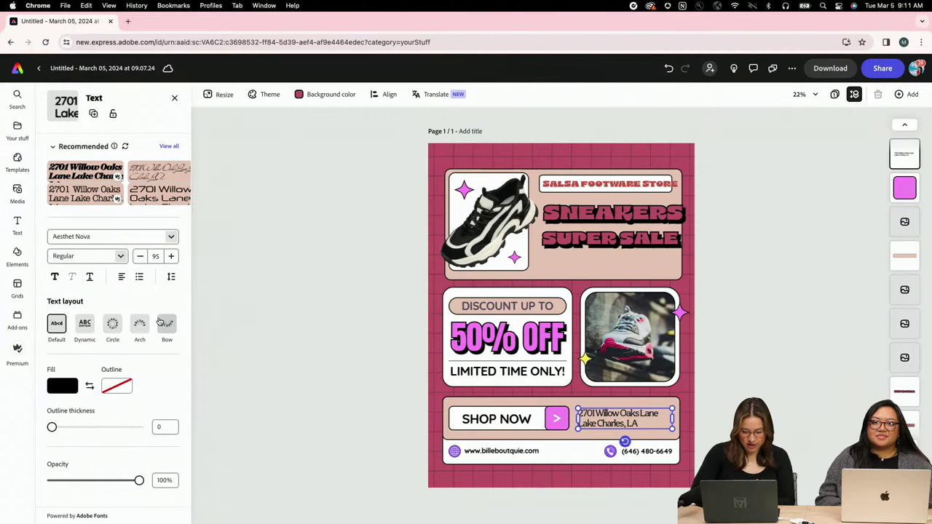
pyautogui.click(403, 404)
# - Set the SHOP NOW text to the 8 Heavy brand font and shift it slightly to center it in its white box
pyautogui.click(497, 419)
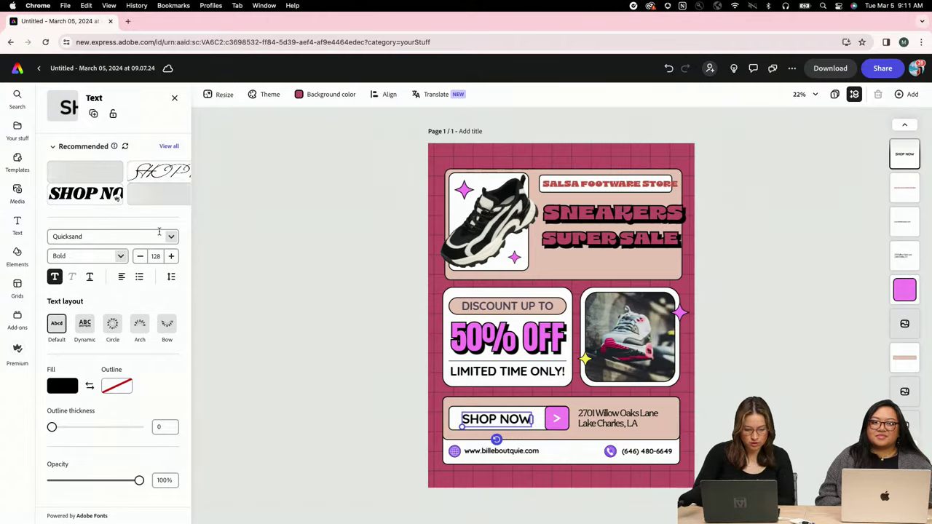
pyautogui.click(159, 236)
pyautogui.click(116, 306)
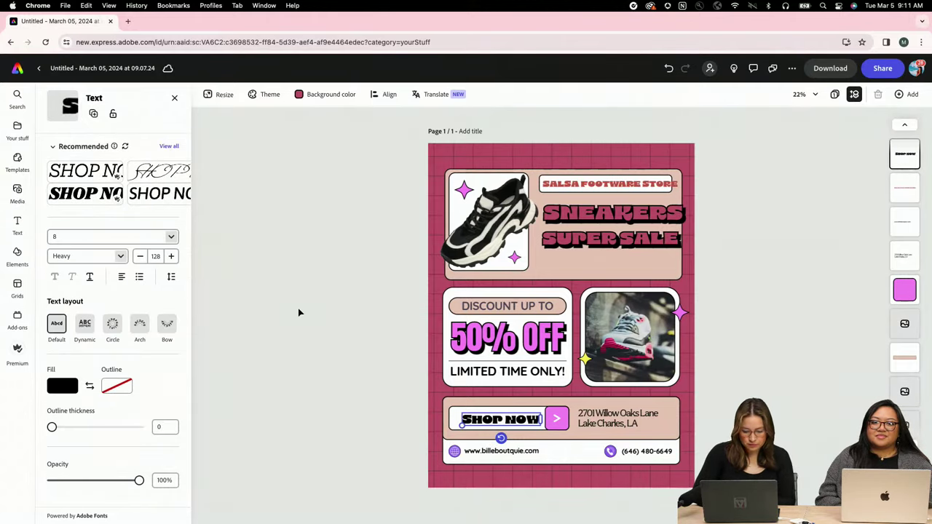
pyautogui.click(298, 312)
pyautogui.click(486, 421)
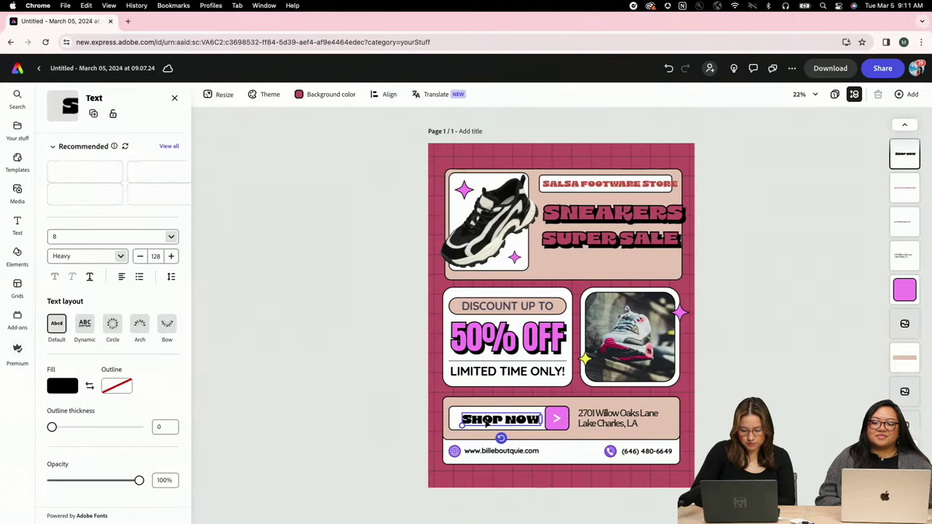
# - Delete the black-and-white sneaker cutout beside the SNEAKERS SUPER SALE headlines
pyautogui.click(275, 297)
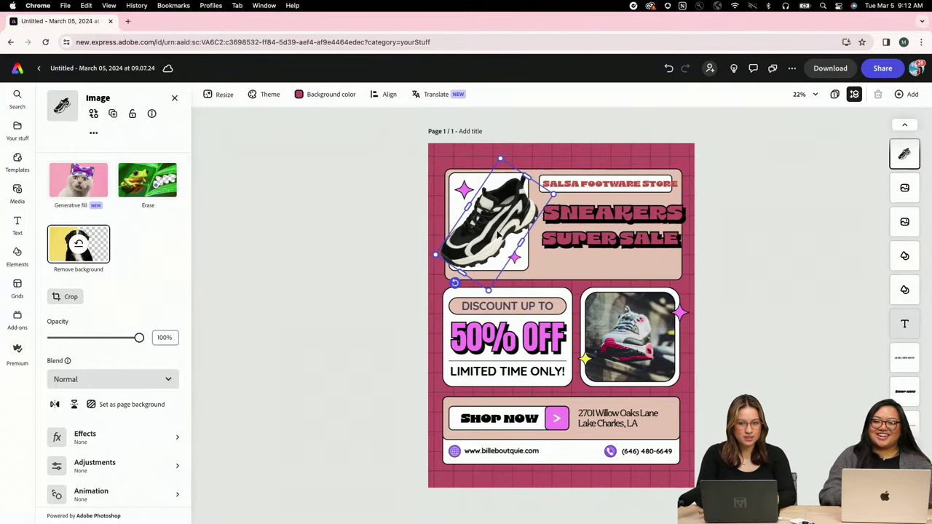
pyautogui.press('Delete')
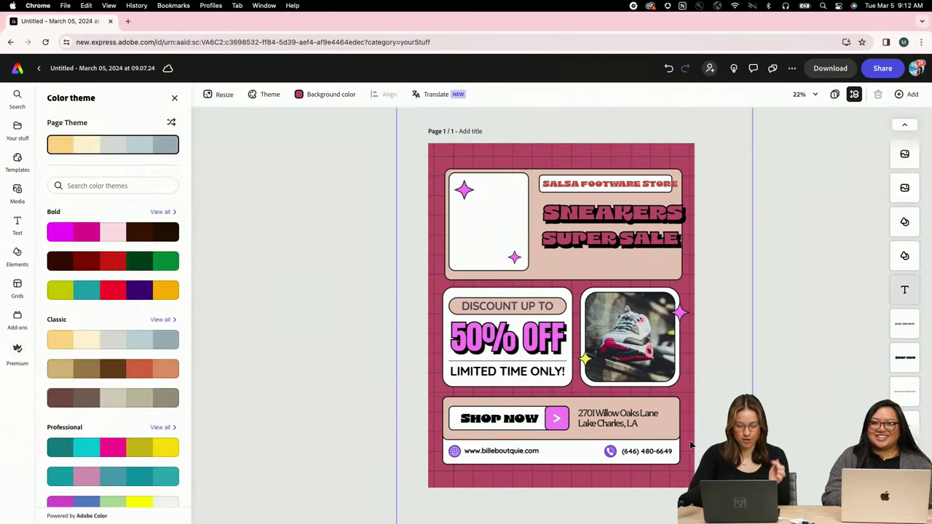
# - Delete the sneaker photo from the rounded frame beside the 50% OFF text and close the color theme options
pyautogui.click(630, 337)
pyautogui.press('Delete')
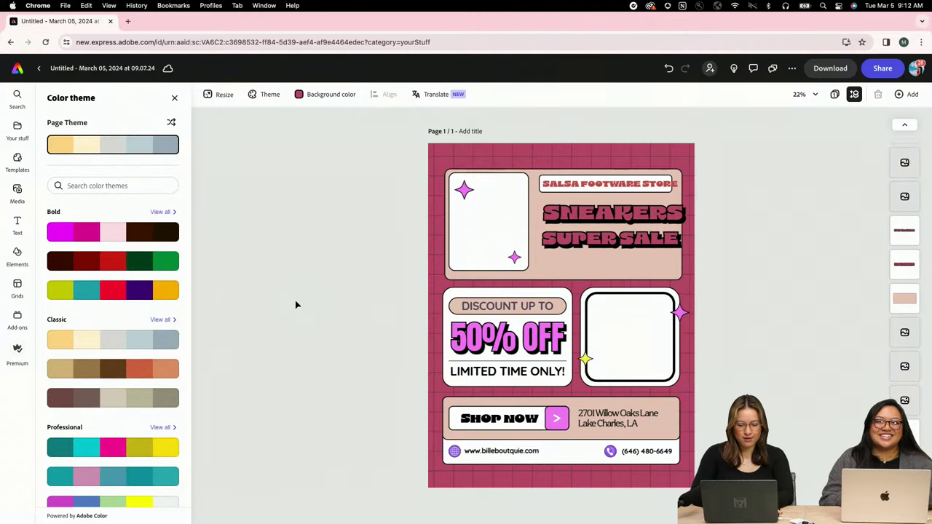
pyautogui.click(174, 98)
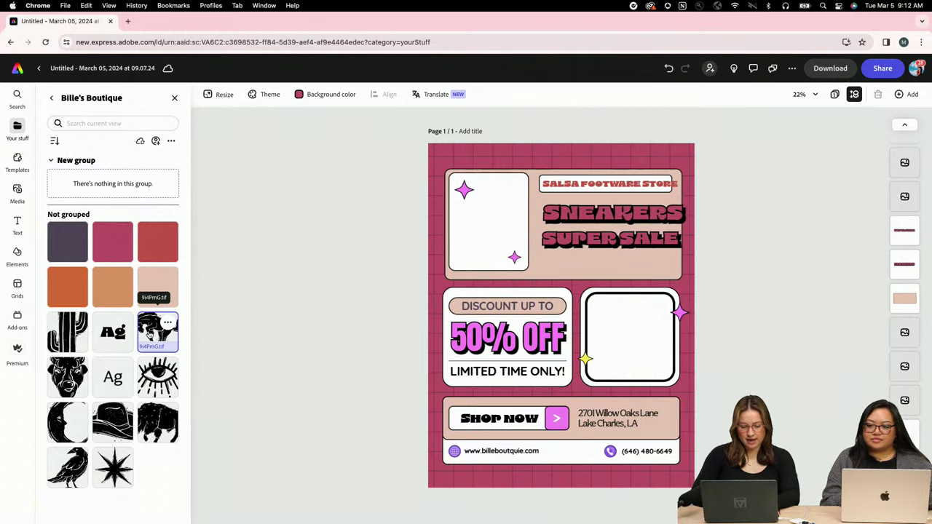
# - Add the bucking horse artwork from the Bille's Boutique library, enlarge it and place it over the flyer's footer beside SHOP NOW
pyautogui.click(162, 347)
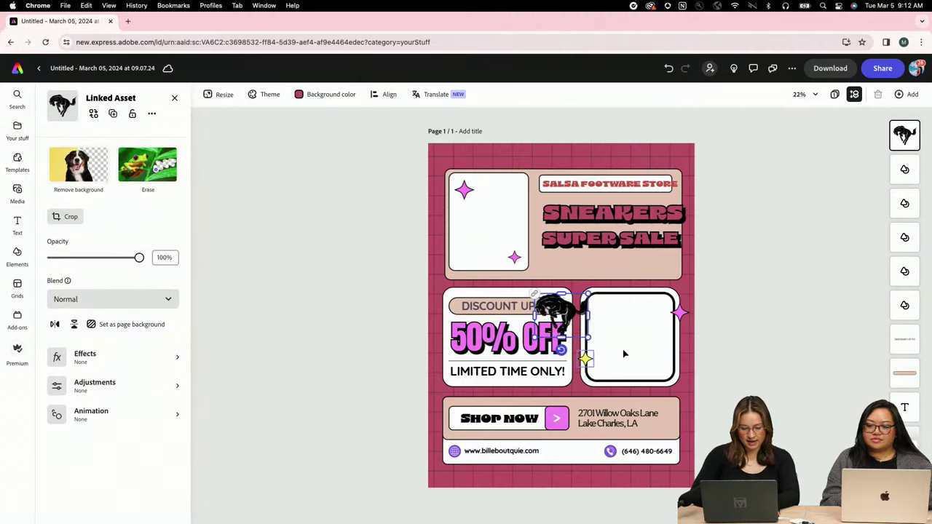
pyautogui.moveTo(588, 337); pyautogui.dragTo(661, 400)
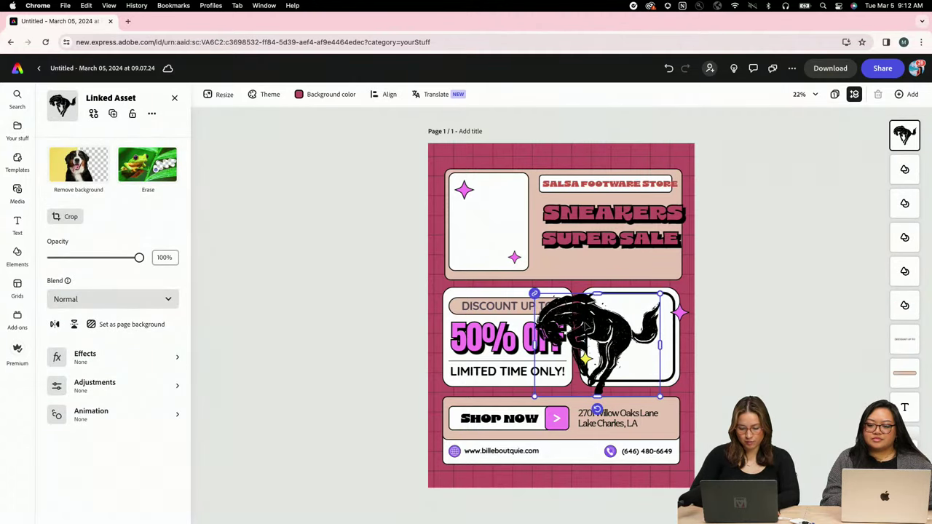
pyautogui.moveTo(594, 336); pyautogui.dragTo(631, 425)
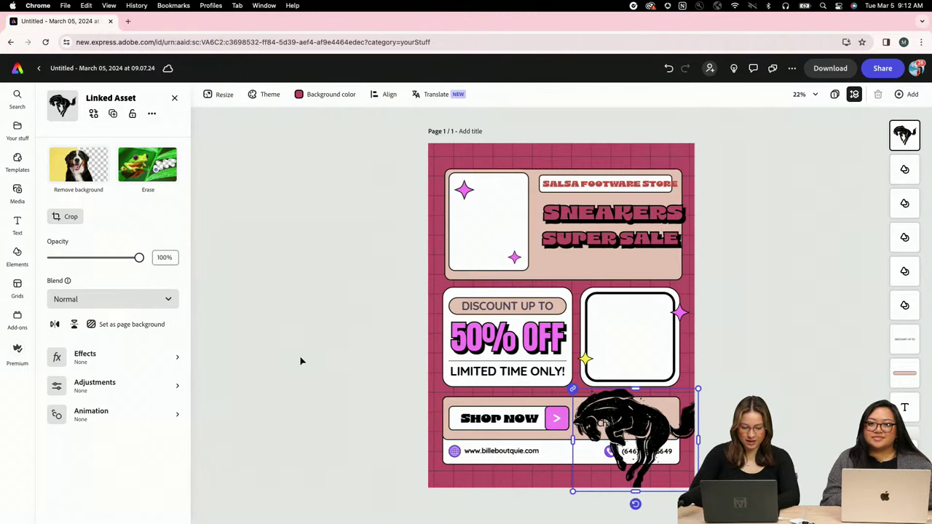
pyautogui.click(319, 358)
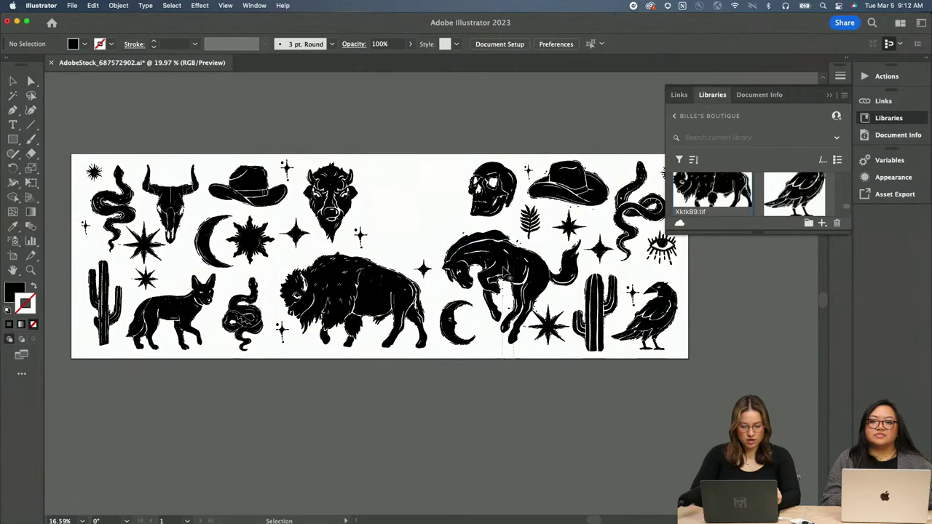
# - In Adobe Illustrator, recolor the bucking horse artwork to grey at 43.14% black and save the document
pyautogui.click(504, 275)
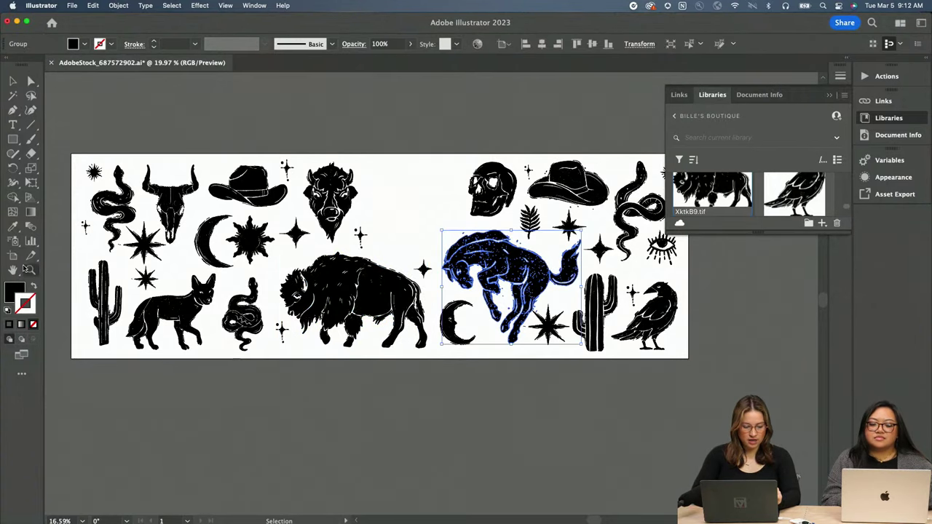
pyautogui.click(13, 291)
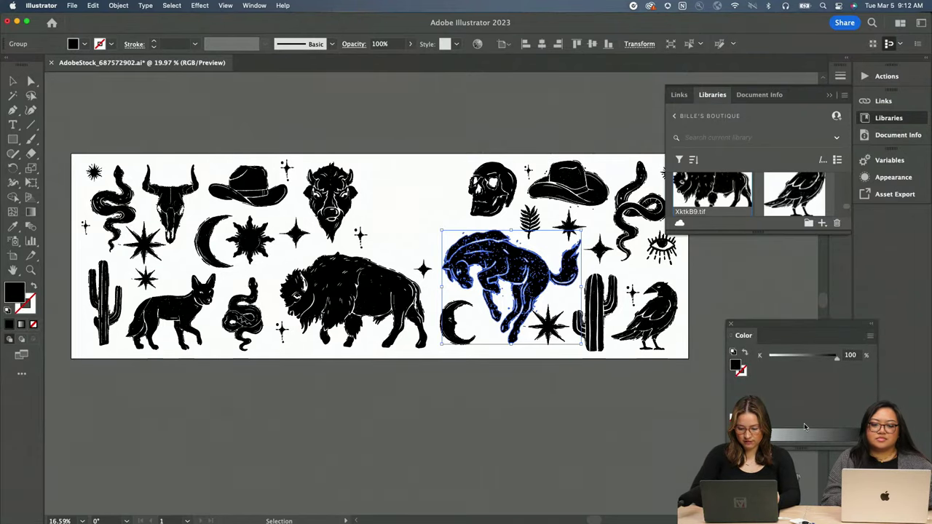
pyautogui.moveTo(804, 356); pyautogui.dragTo(805, 356)
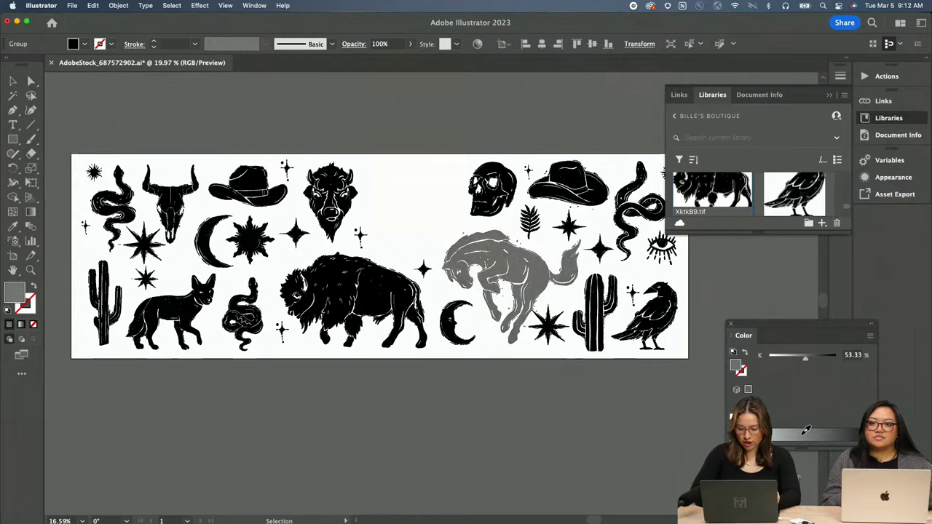
pyautogui.moveTo(806, 429); pyautogui.dragTo(794, 428)
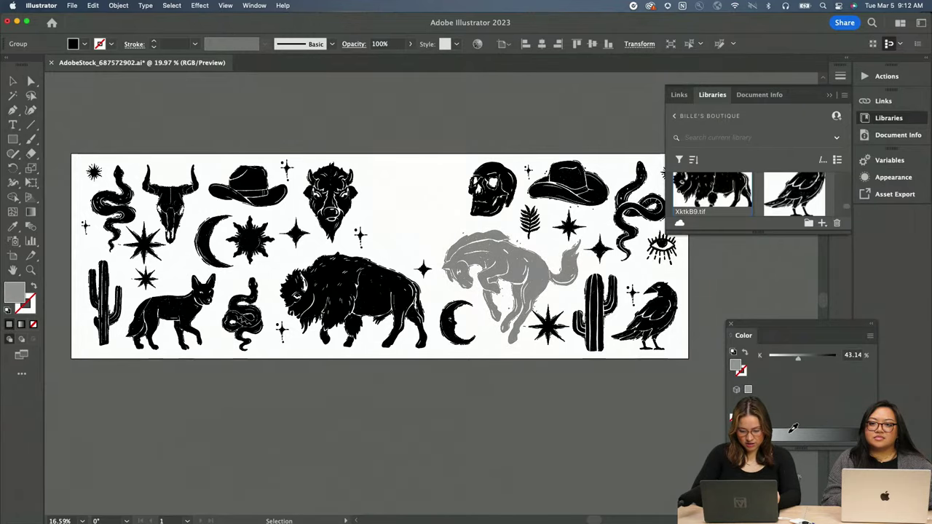
pyautogui.click(525, 475)
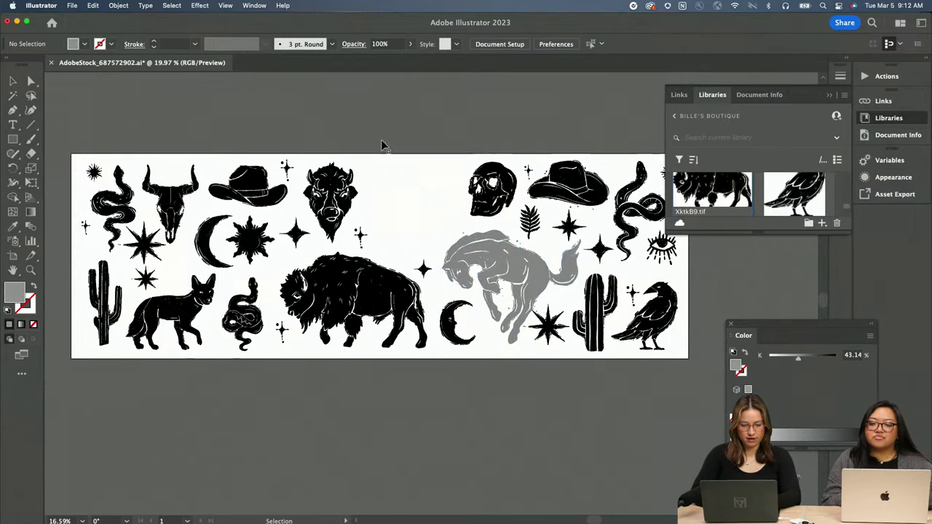
pyautogui.click(72, 5)
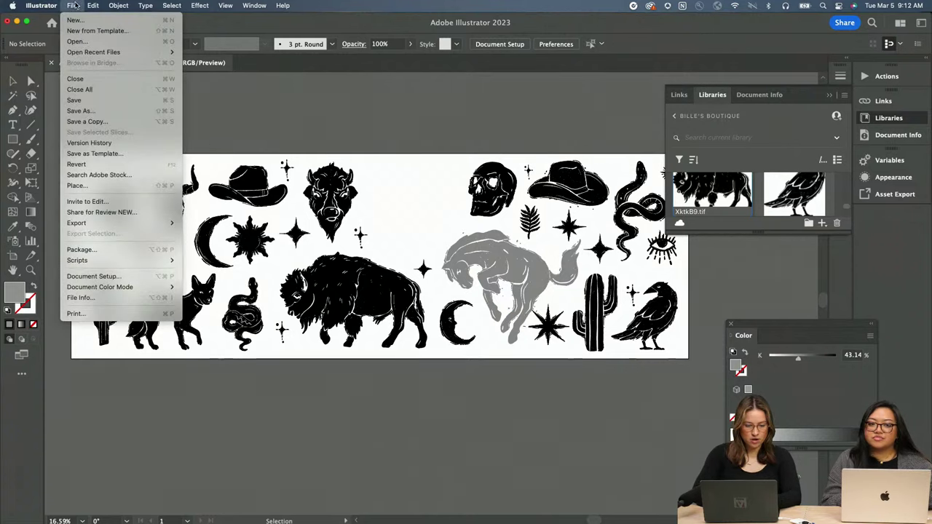
pyautogui.click(73, 100)
# - Switch back to Adobe Express and reload the flyer page to check whether the linked horse artwork picks up the new color
pyautogui.hotkey('ctrl', 'Right')
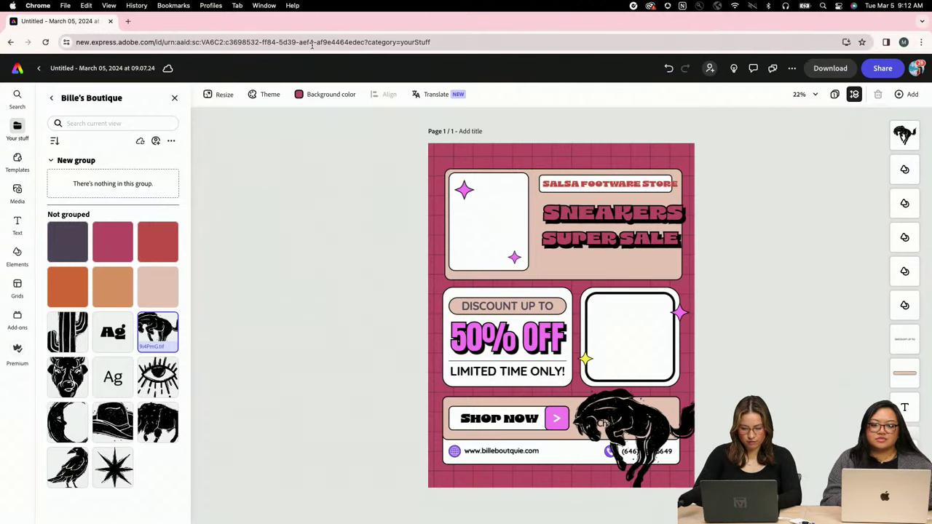
pyautogui.hotkey('ctrl', 'Left')
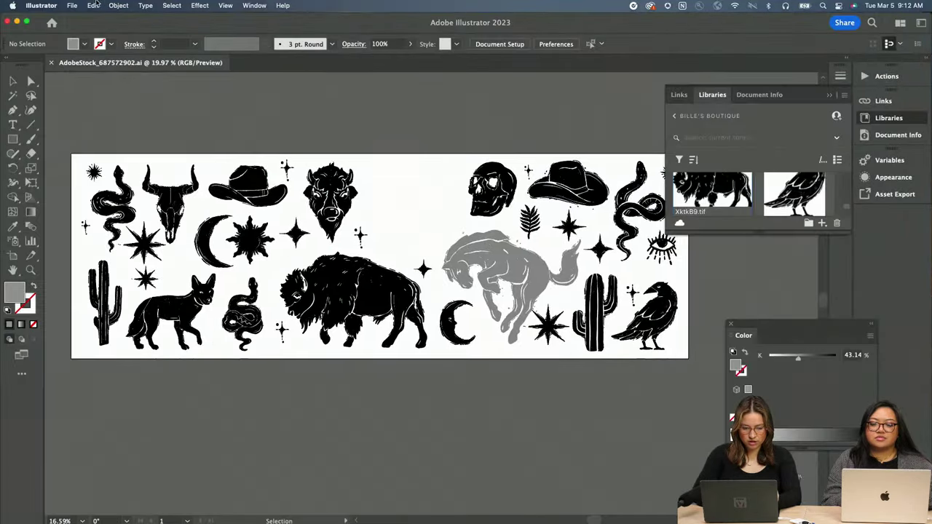
pyautogui.click(76, 5)
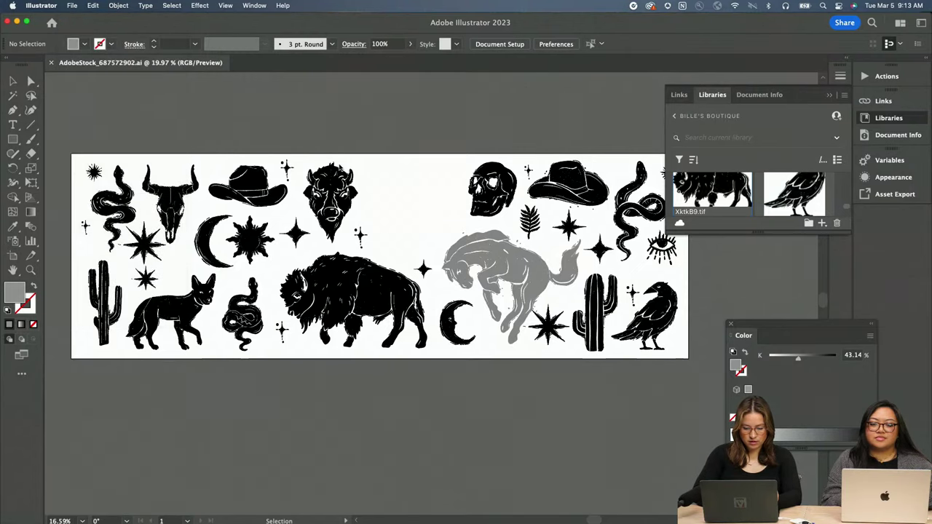
pyautogui.hotkey('ctrl', 'Right')
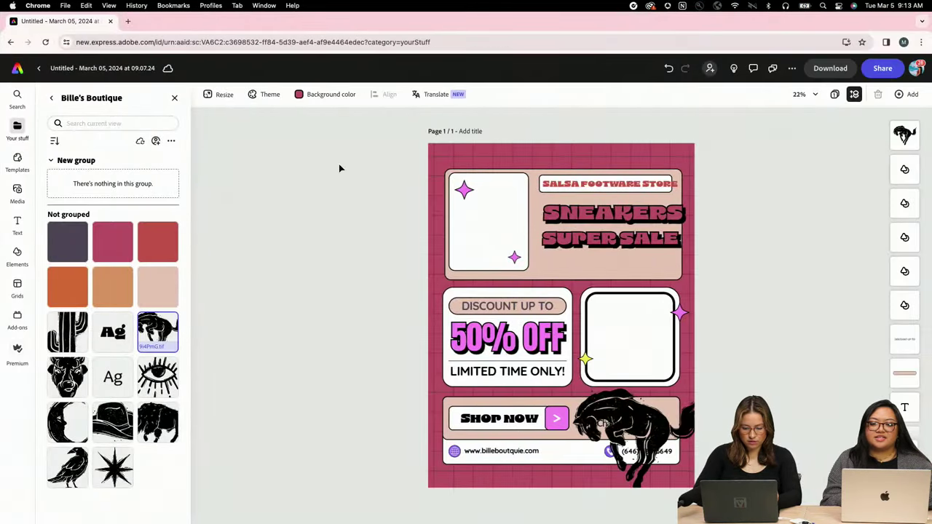
pyautogui.click(340, 42)
pyautogui.press('Return')
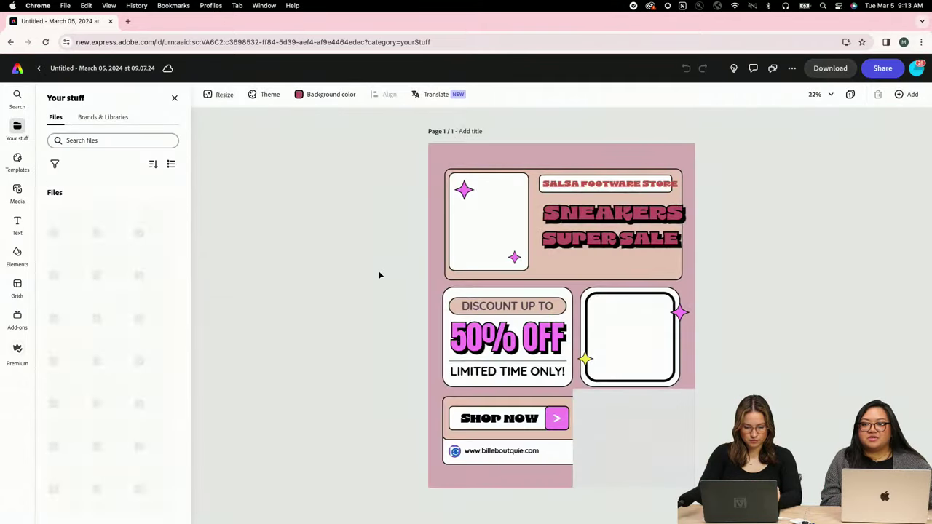
pyautogui.click(656, 427)
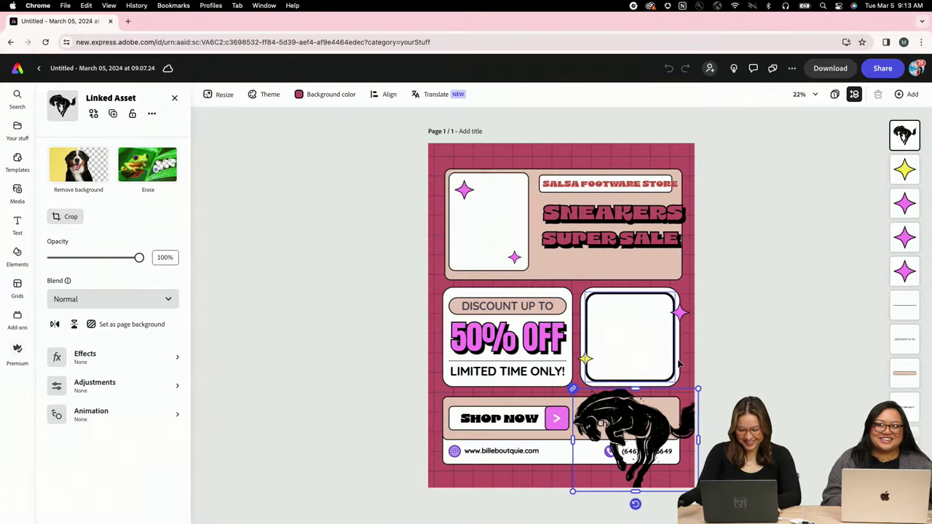
pyautogui.click(738, 322)
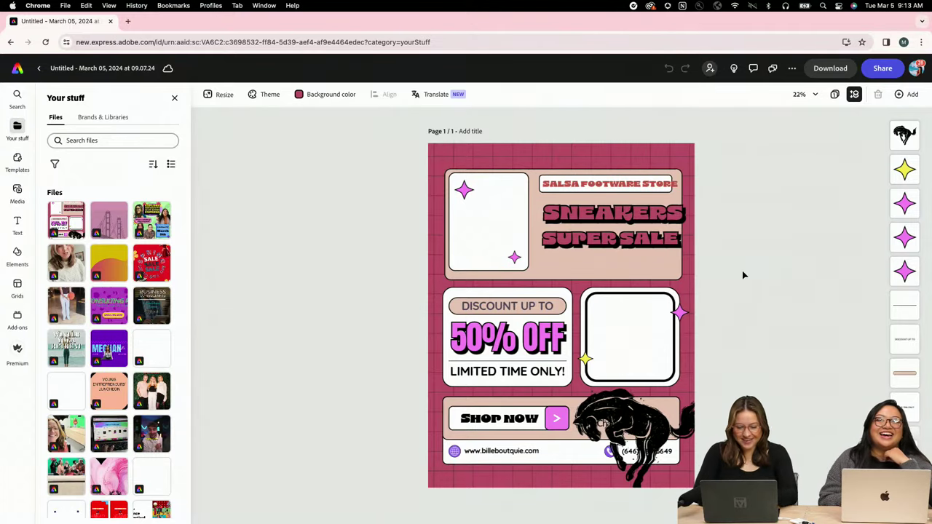
pyautogui.click(174, 98)
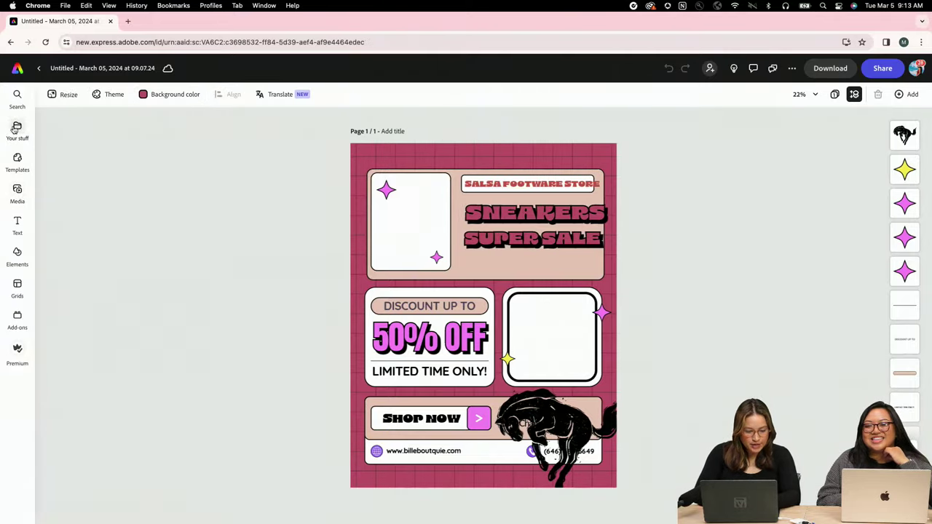
# - Insert a Square (1:1) text-to-image placeholder on the flyer and enlarge it over the middle of the page
pyautogui.click(18, 191)
pyautogui.click(119, 118)
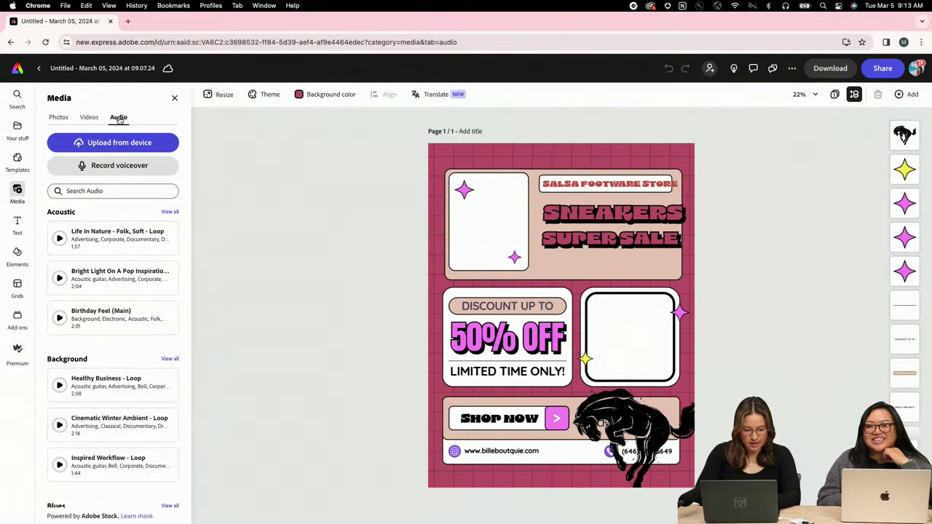
pyautogui.click(59, 118)
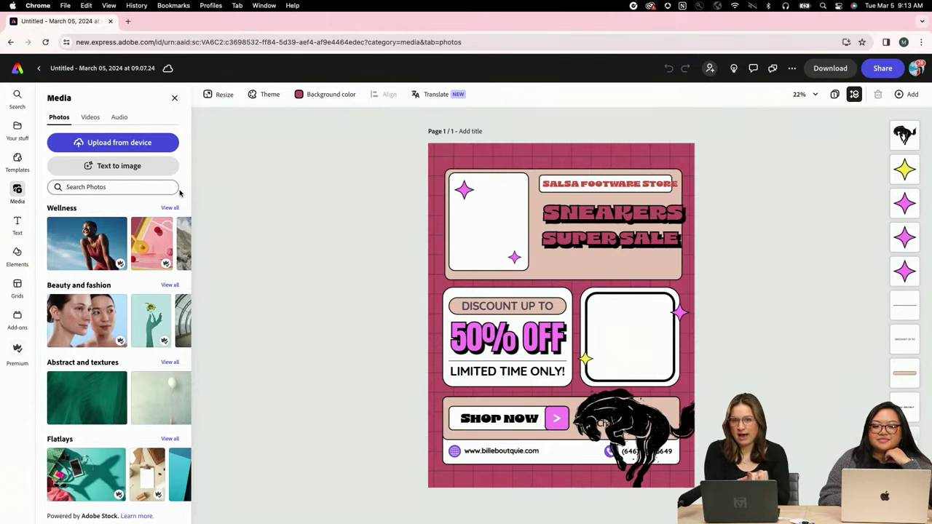
pyautogui.click(126, 169)
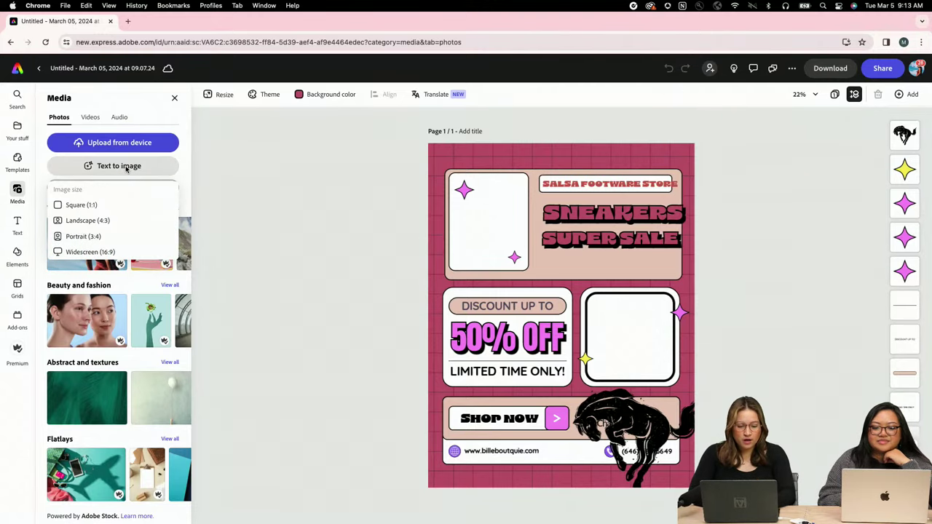
pyautogui.click(91, 206)
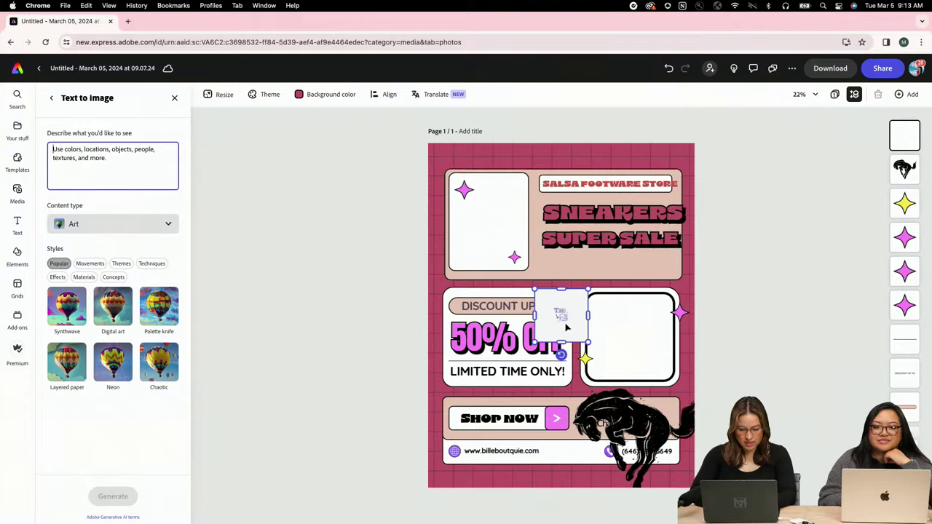
pyautogui.moveTo(566, 327); pyautogui.dragTo(605, 390)
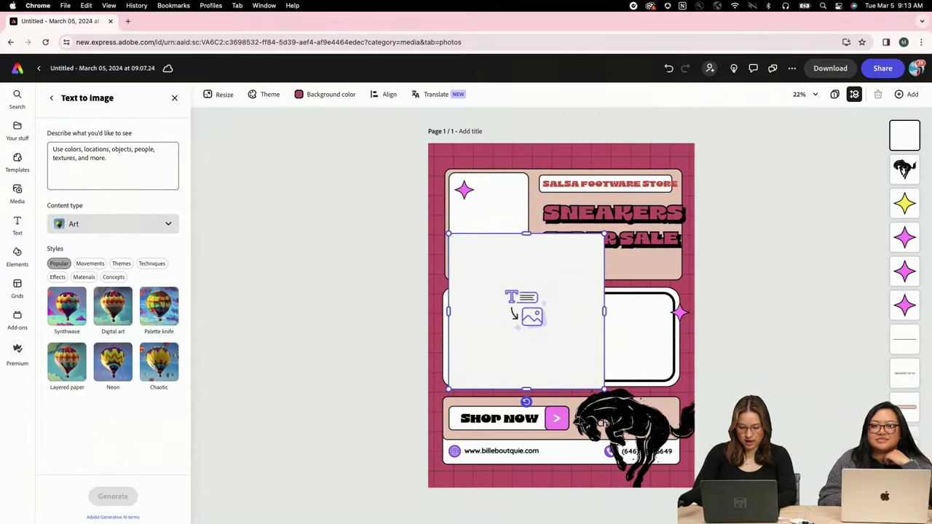
pyautogui.click(120, 172)
pyautogui.write('I')
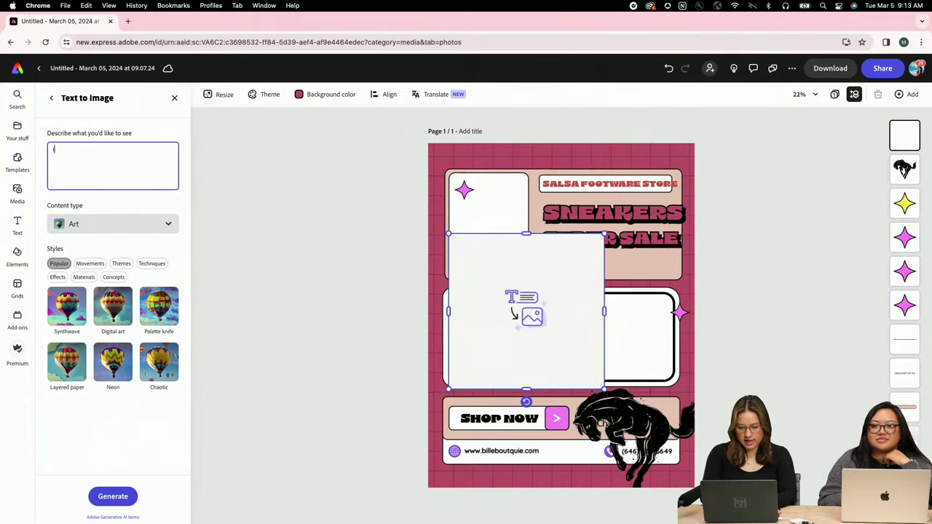
pyautogui.press('BackSpace')
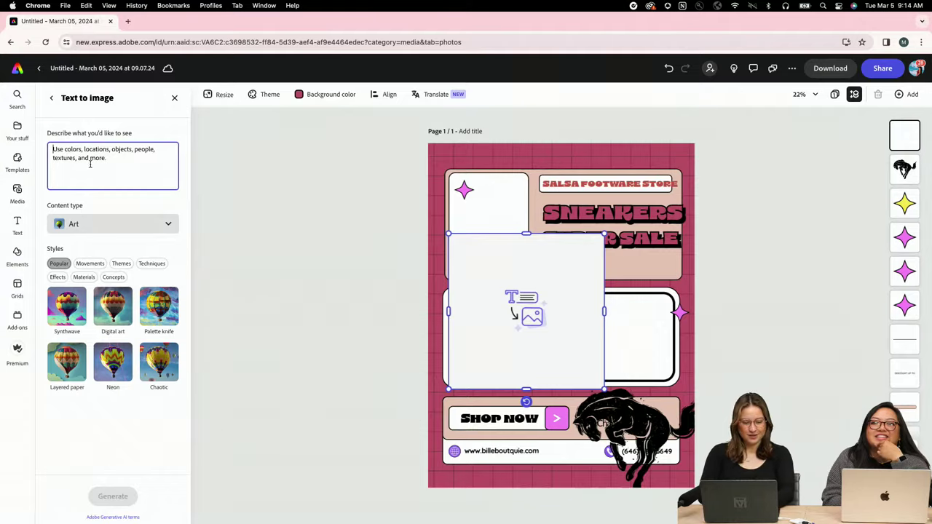
pyautogui.write('B')
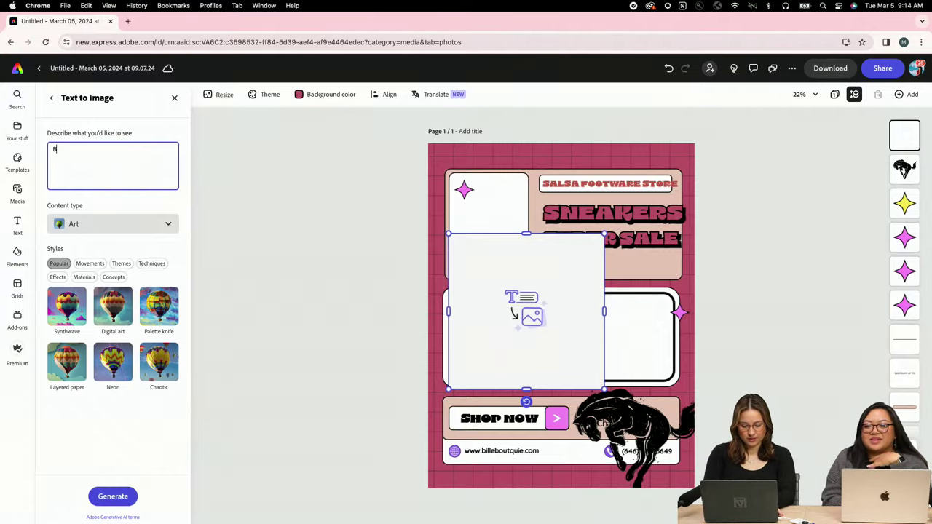
pyautogui.write('o')
pyautogui.press('BackSpace')
pyautogui.press('BackSpace')
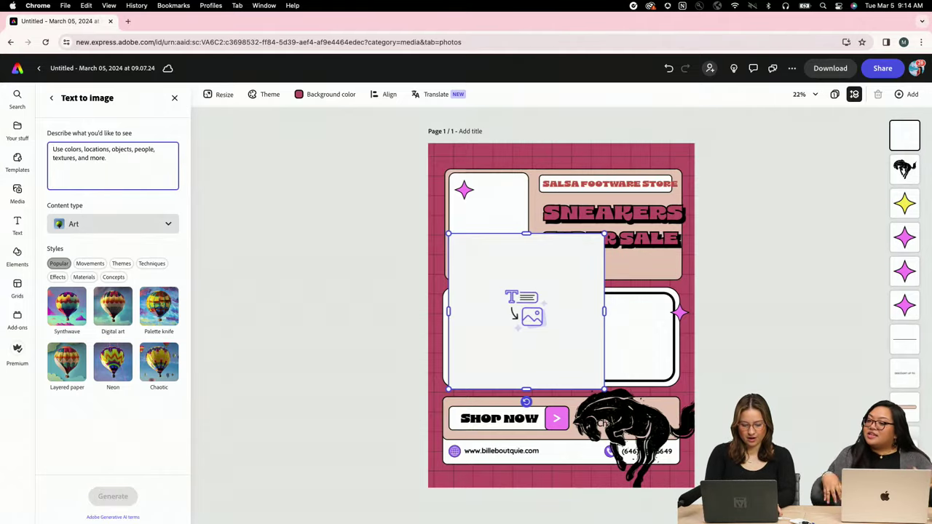
pyautogui.write('belts with')
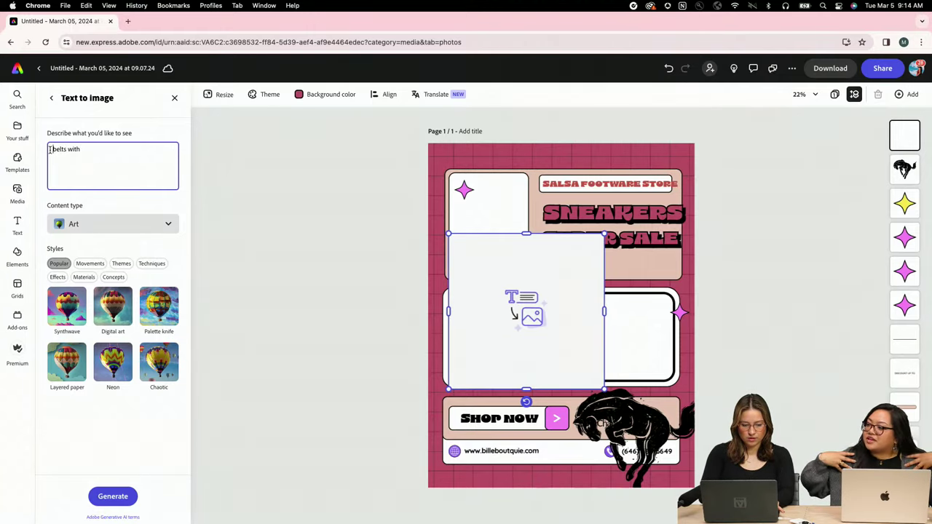
# - Replace the image description with the prompt "Jacket with Fringe"
pyautogui.moveTo(87, 150); pyautogui.dragTo(50, 149)
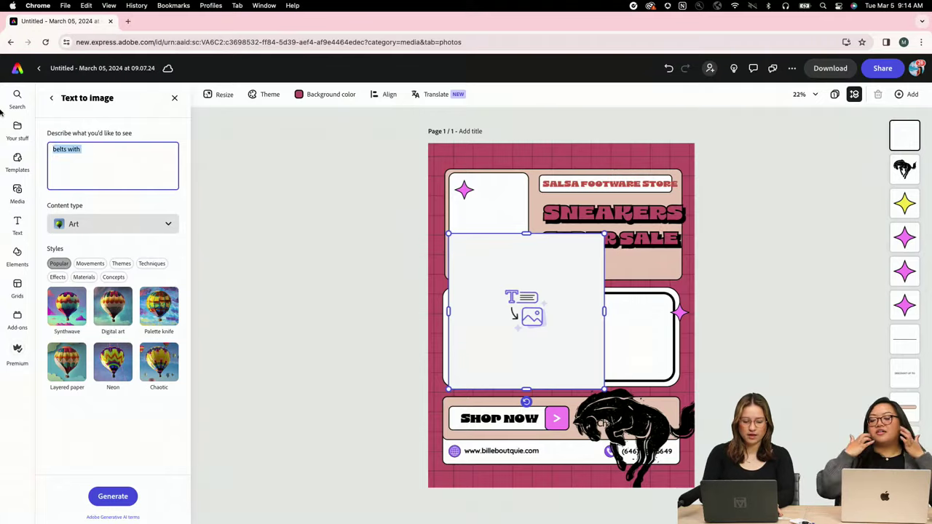
pyautogui.write('Jacket with')
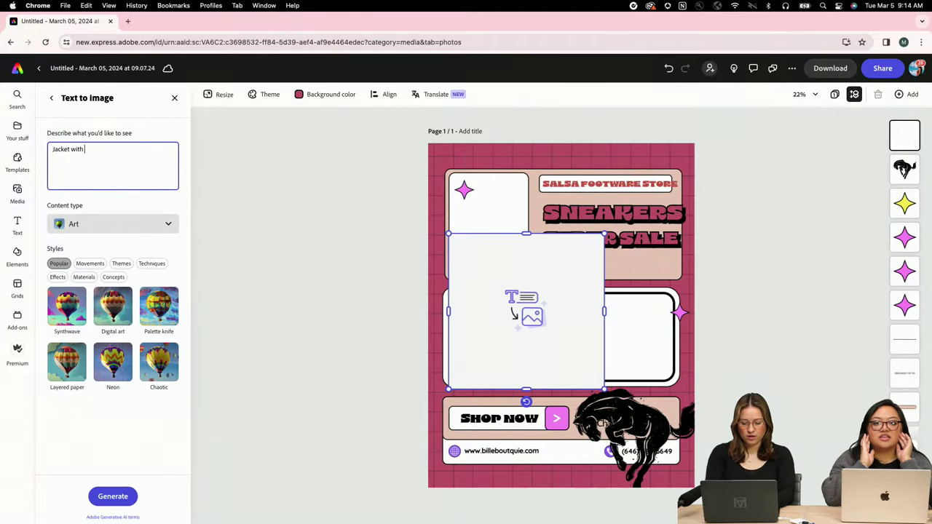
pyautogui.write(' Fringe')
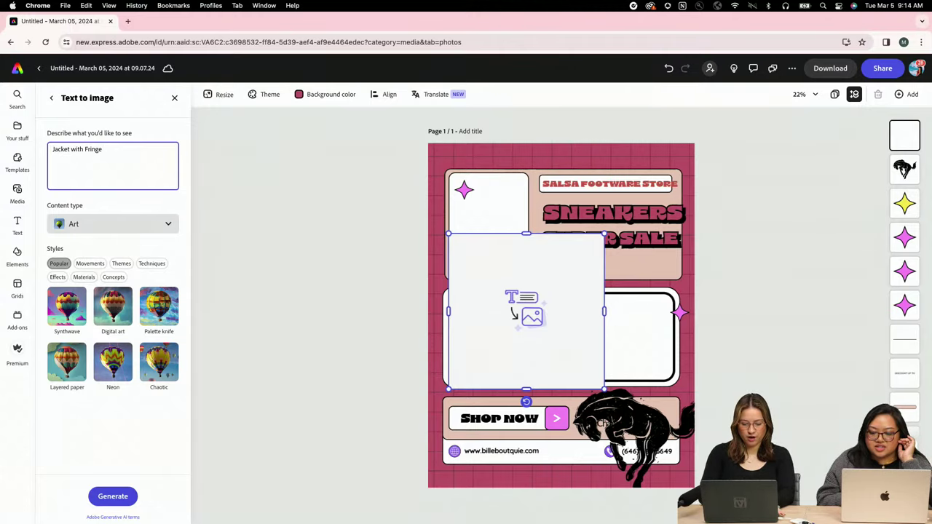
# - Extend the image description so the prompt reads "Red Leather Jacket with Fringe"
pyautogui.click(54, 150)
pyautogui.write('Lether')
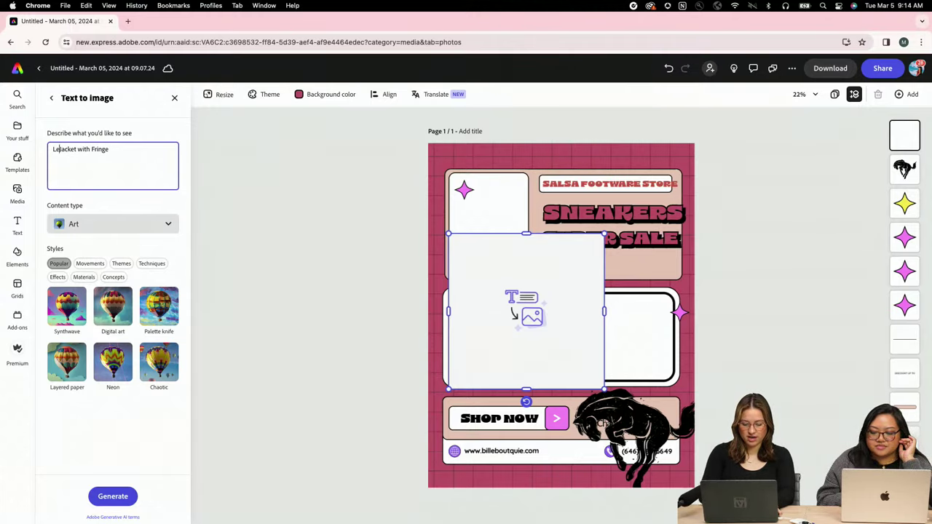
pyautogui.press('BackSpace')
pyautogui.press('BackSpace')
pyautogui.press('BackSpace')
pyautogui.press('BackSpace')
pyautogui.press('BackSpace')
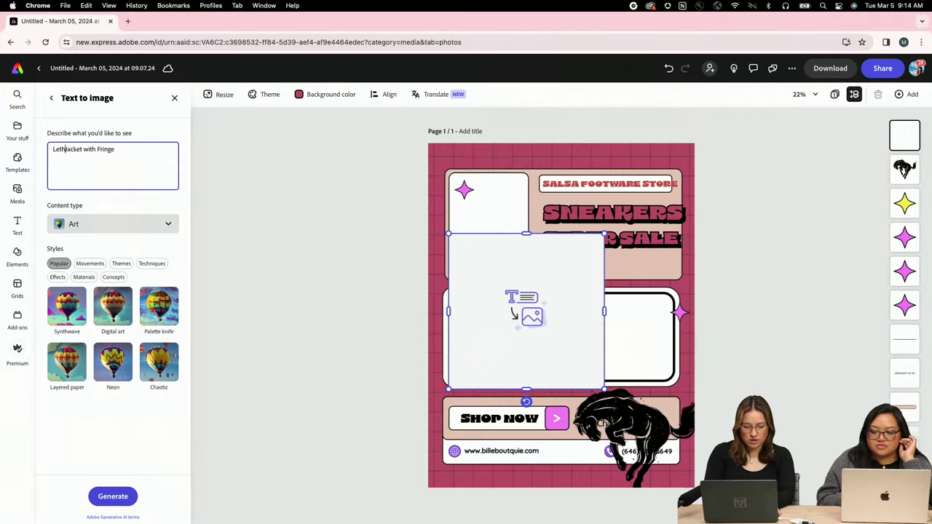
pyautogui.write('at')
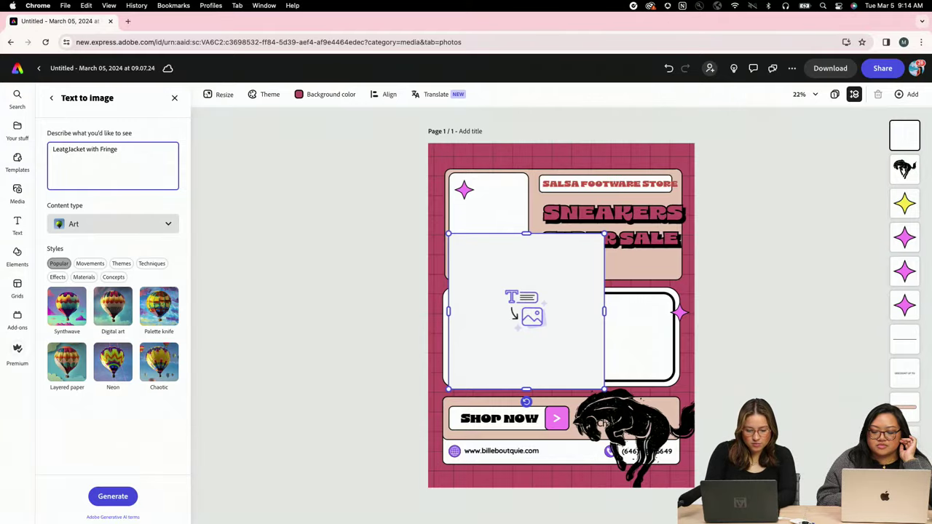
pyautogui.write('her')
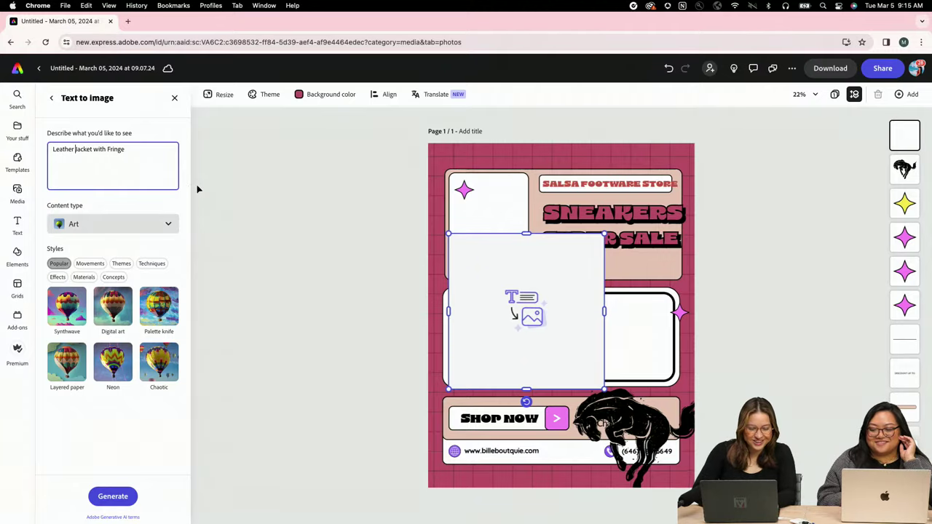
pyautogui.click(142, 149)
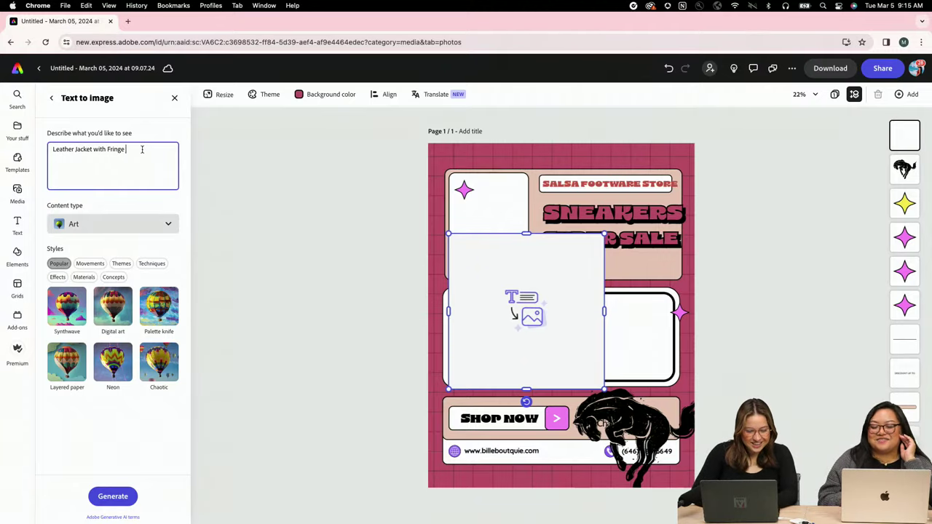
pyautogui.click(53, 149)
pyautogui.write('Red')
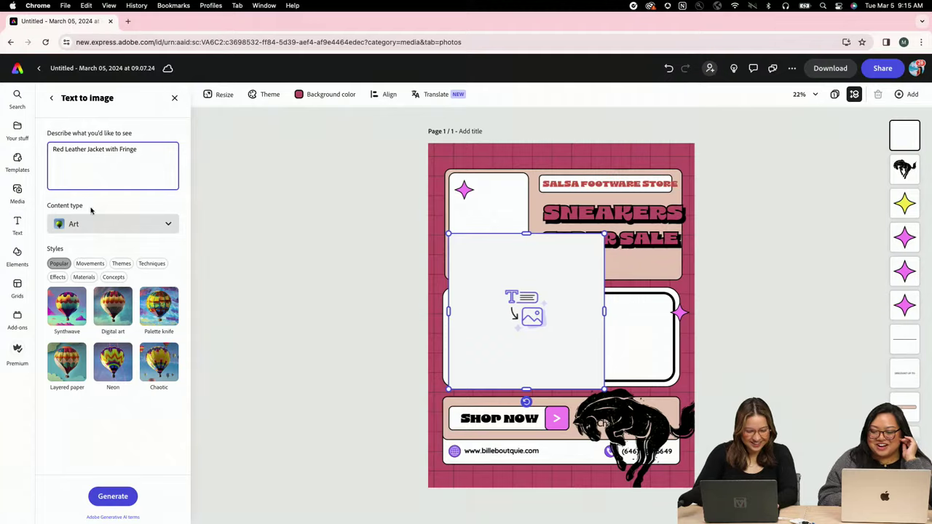
# - Set the content type to Photo and generate the jacket images
pyautogui.click(106, 226)
pyautogui.click(131, 318)
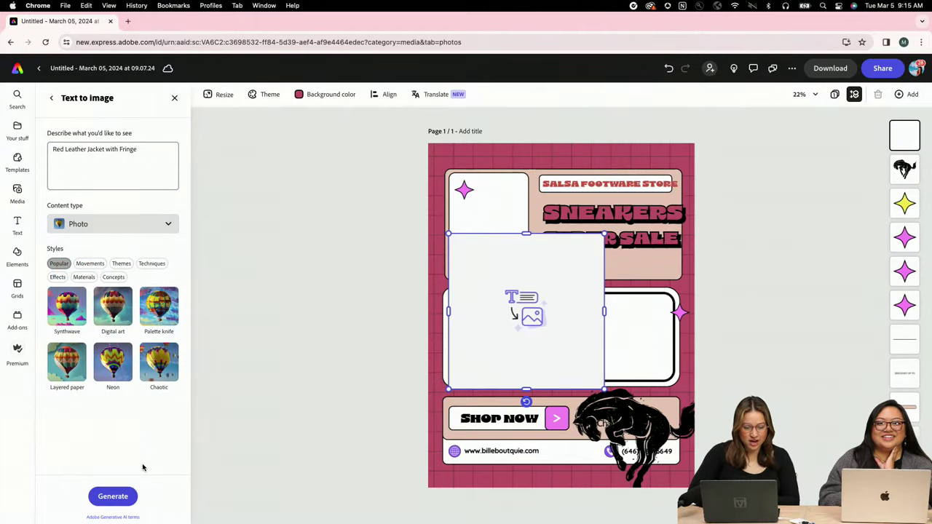
pyautogui.click(115, 498)
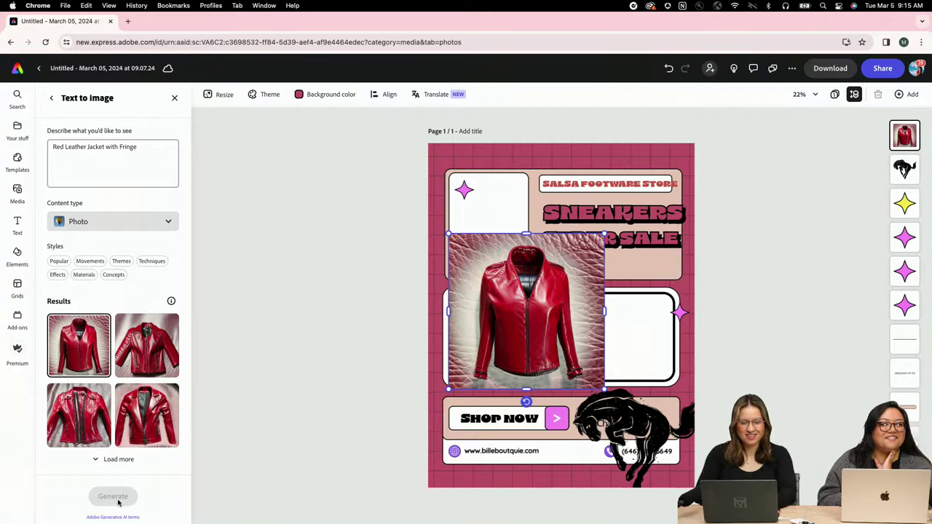
# - Compare the generated jacket variations and apply the third result, the open jacket with dark zipper bands, inspecting it close up
pyautogui.click(89, 418)
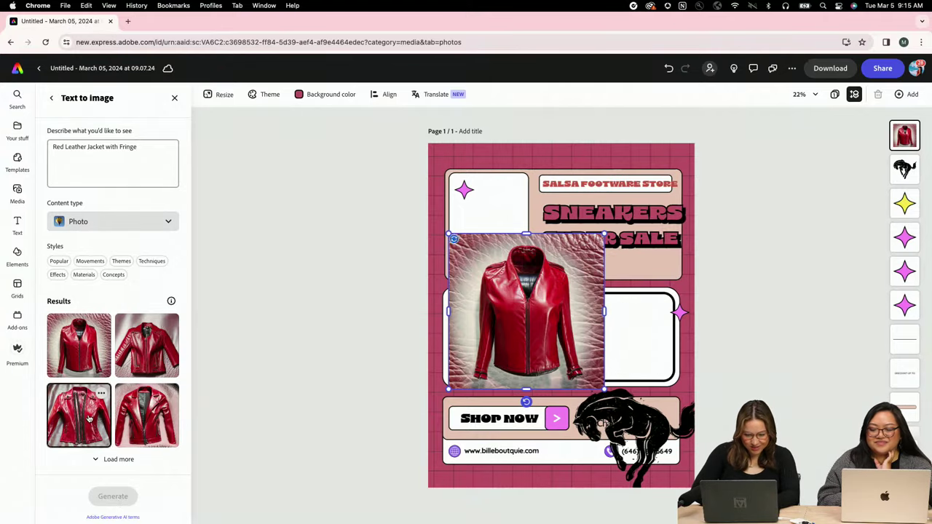
pyautogui.click(99, 323)
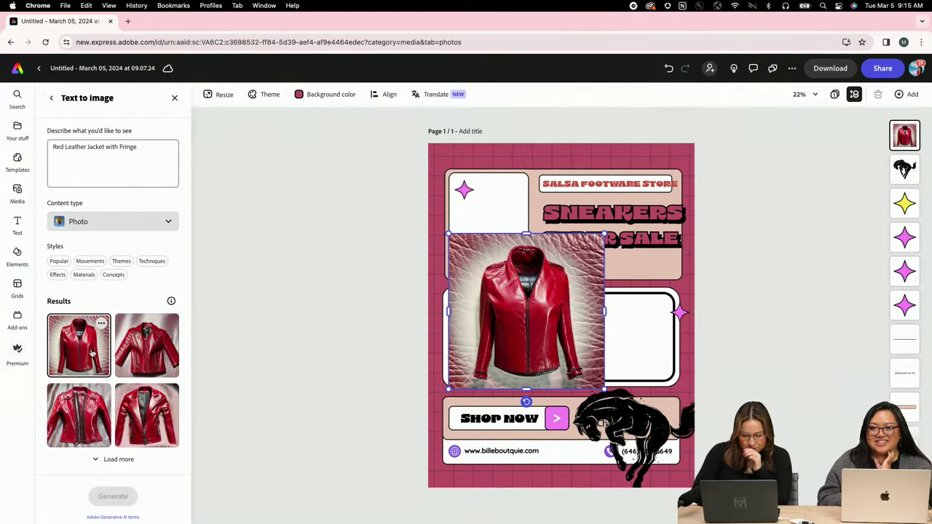
pyautogui.click(124, 397)
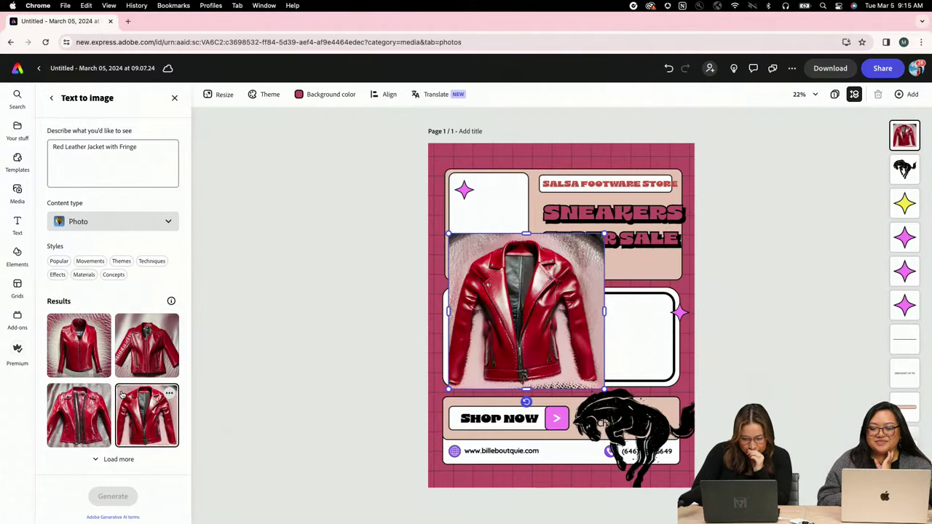
pyautogui.click(91, 402)
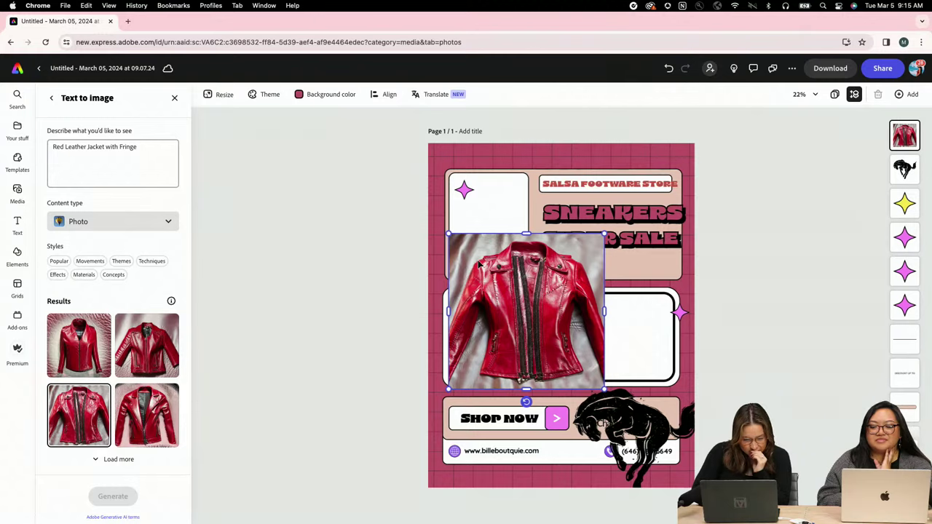
pyautogui.click(158, 149)
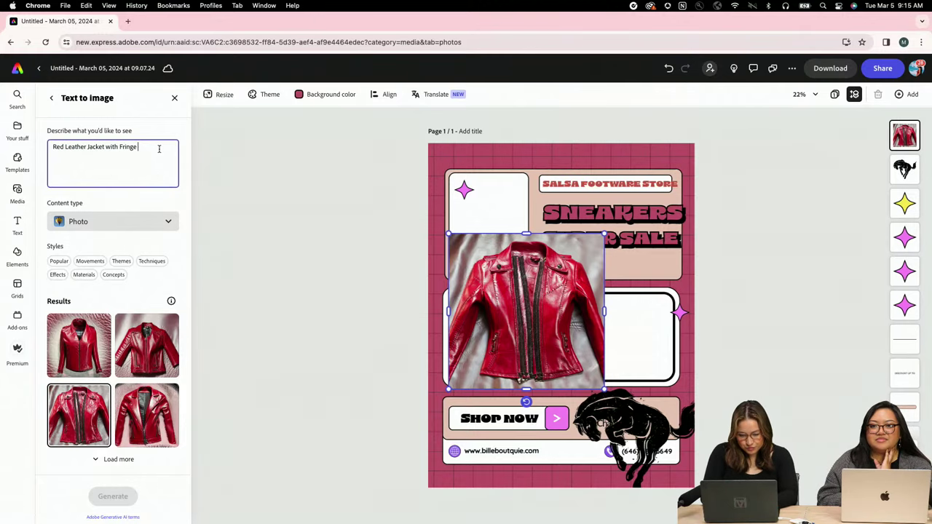
pyautogui.scroll(10, 533, 306)
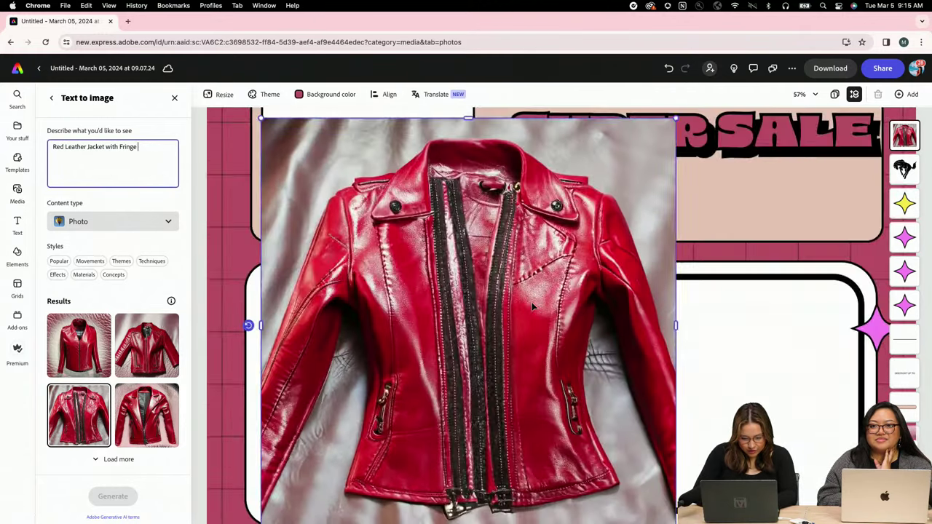
pyautogui.scroll(-10, 532, 307)
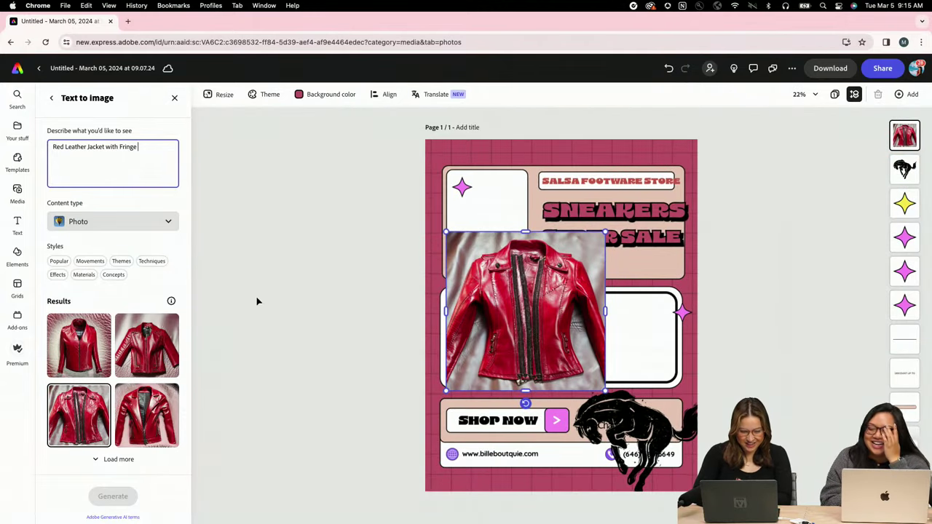
# - Remove the jacket image's background and place it, shrunk and tilted counterclockwise, over the empty white frame beside the discount text
pyautogui.click(174, 97)
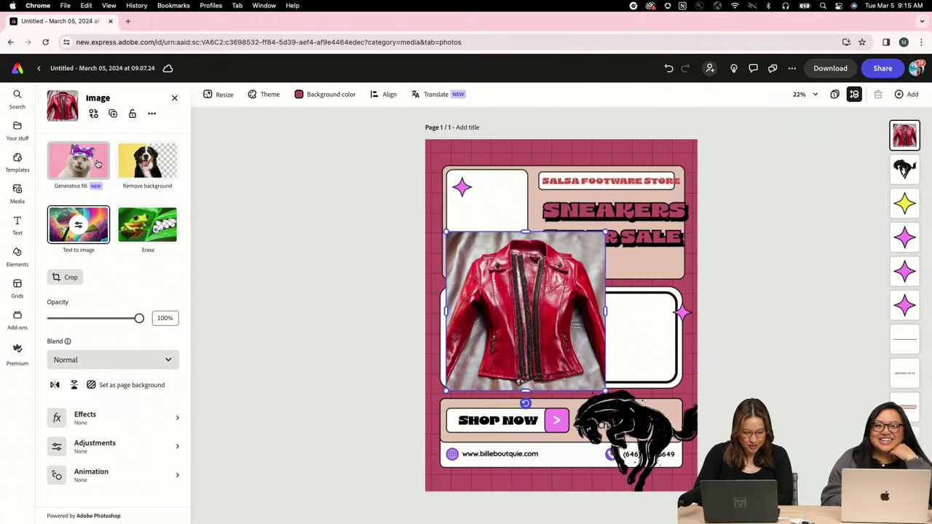
pyautogui.click(152, 166)
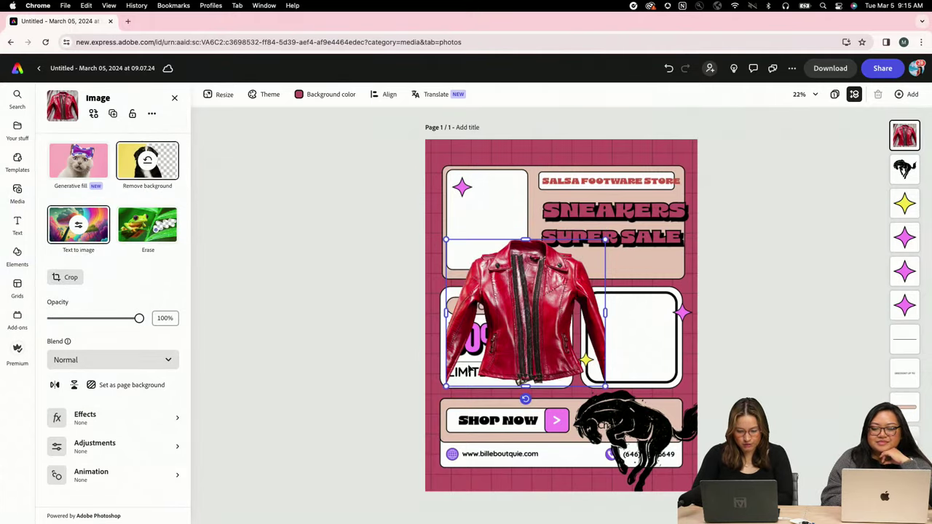
pyautogui.moveTo(605, 386); pyautogui.dragTo(510, 355)
pyautogui.moveTo(504, 289); pyautogui.dragTo(616, 351)
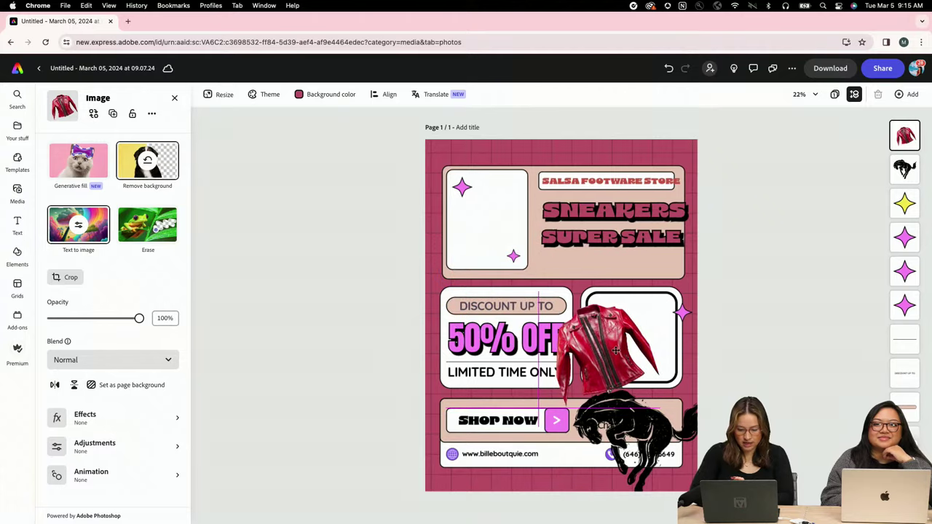
pyautogui.click(730, 349)
pyautogui.click(646, 350)
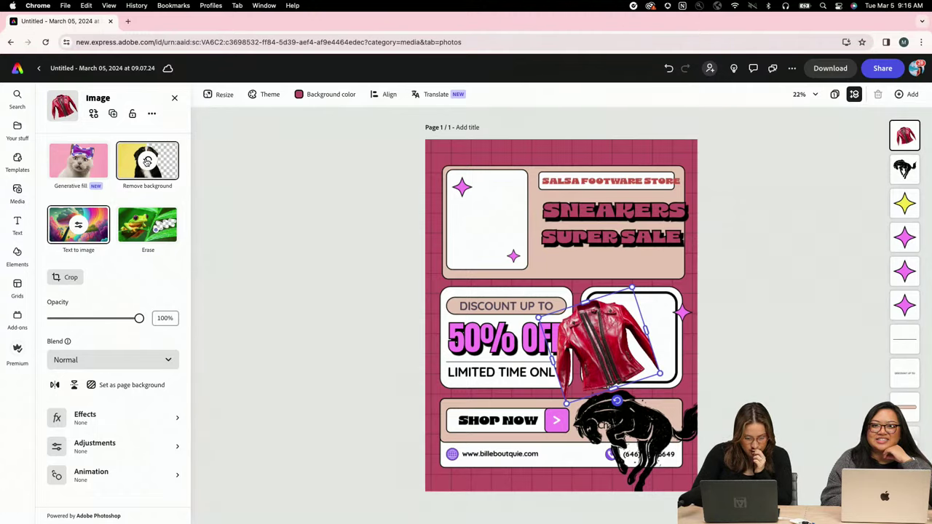
# - Restore the jacket's background and remove it again to compare both versions
pyautogui.click(147, 164)
pyautogui.click(147, 164)
pyautogui.click(147, 164)
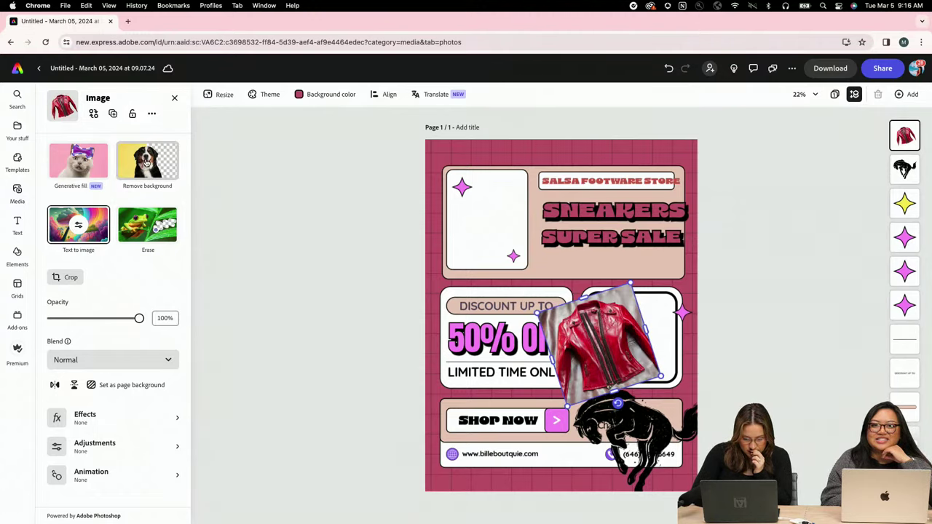
pyautogui.click(147, 164)
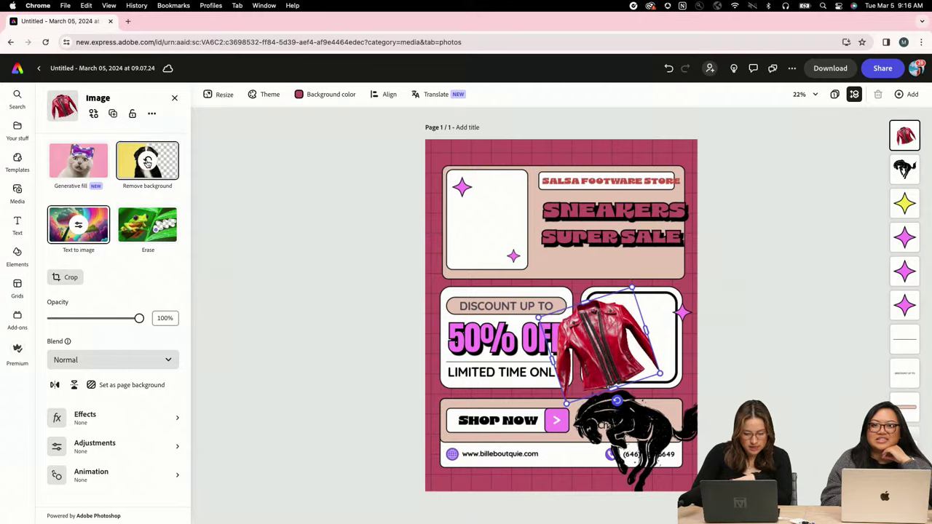
# - Crop the jacket image to a circle shape and shrink it beside the 50% OFF text
pyautogui.click(65, 280)
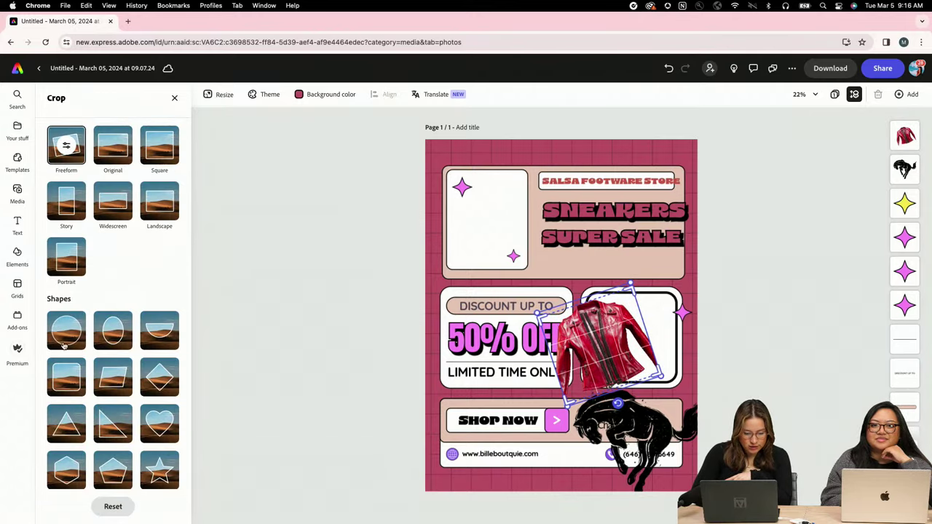
pyautogui.click(65, 346)
pyautogui.click(814, 328)
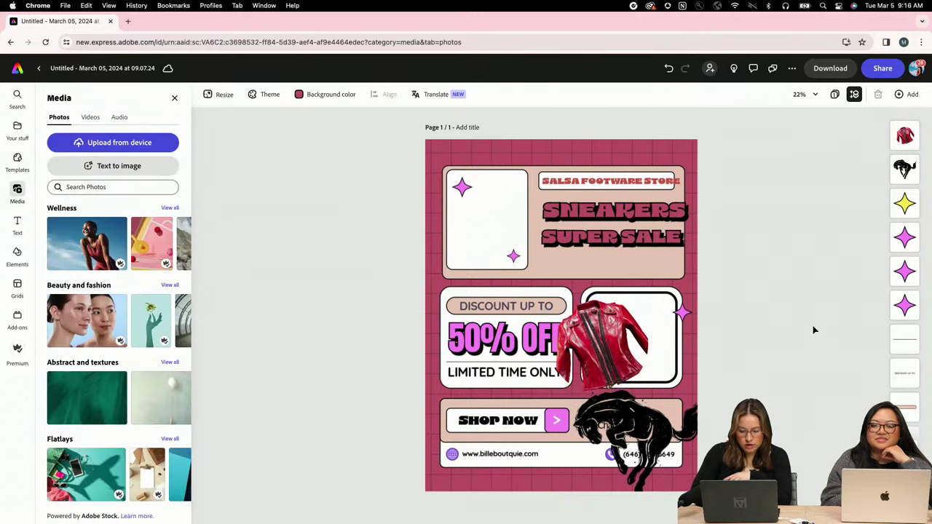
pyautogui.click(650, 371)
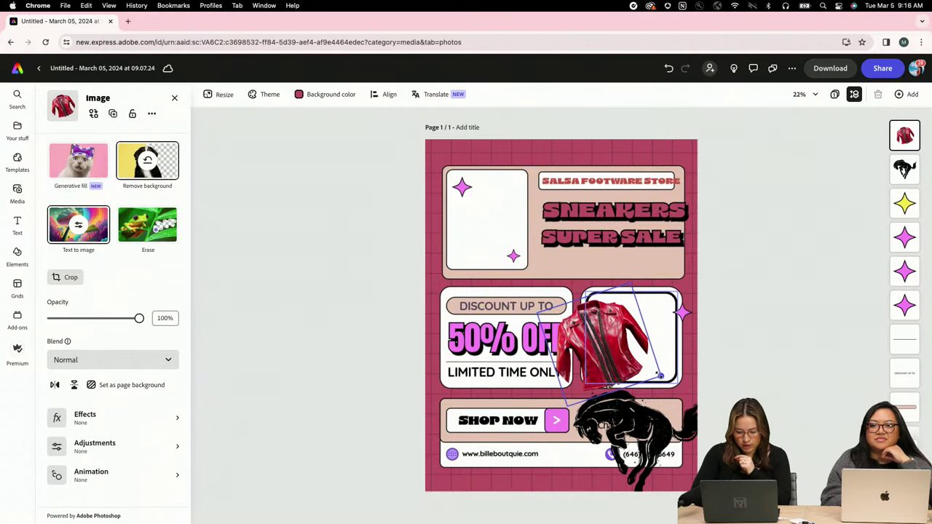
pyautogui.moveTo(650, 371); pyautogui.dragTo(595, 359)
pyautogui.click(733, 338)
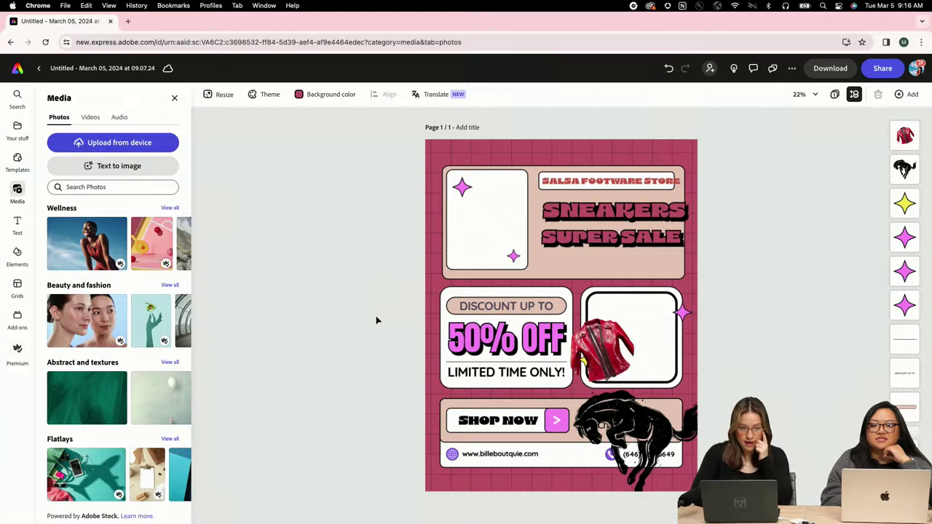
# - Insert a Square (1:1) text-to-image placeholder and generate a photo from the prompt "Black cowboy hat with sunflower on it"
pyautogui.click(120, 166)
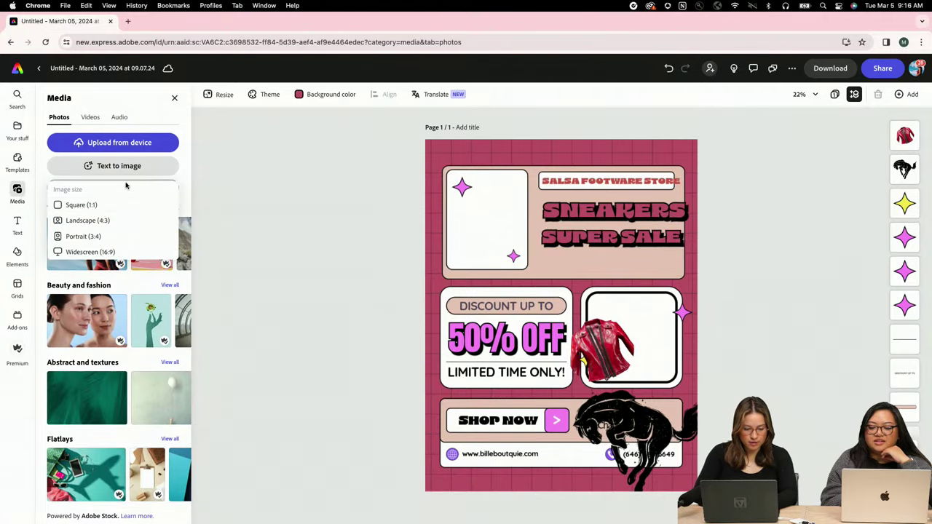
pyautogui.click(89, 207)
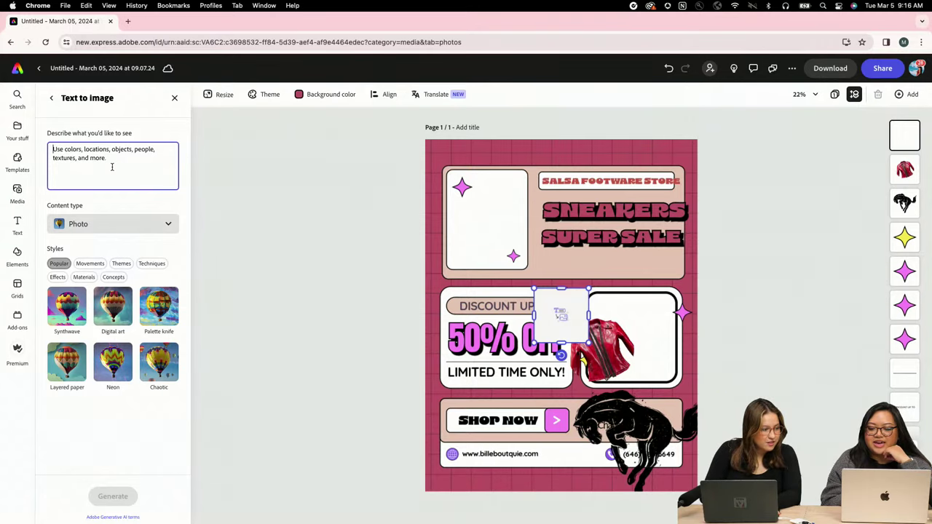
pyautogui.write('B')
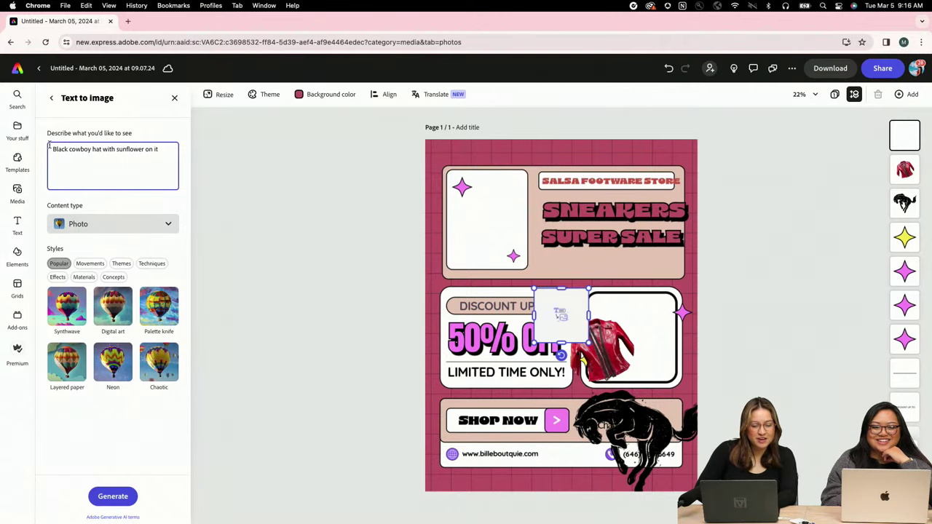
pyautogui.click(110, 496)
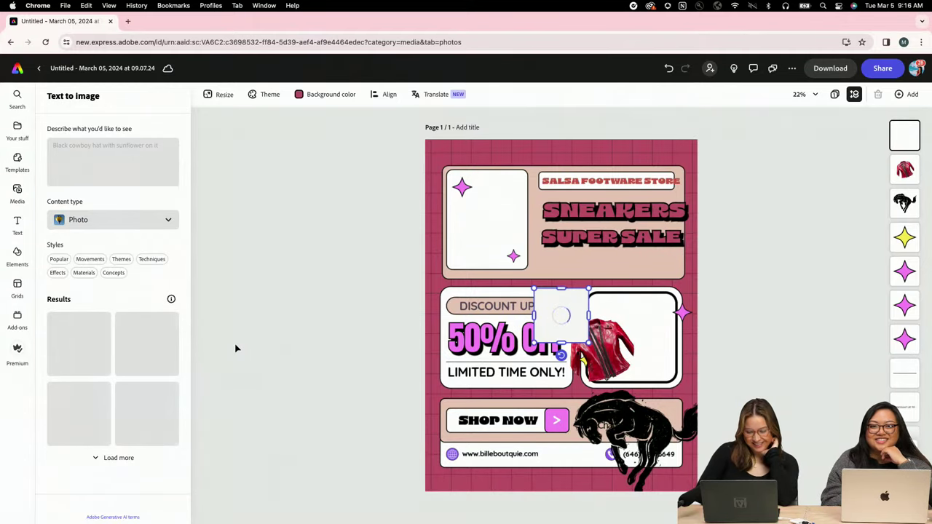
# - Send the linked horse artwork behind the contact panels in the layer order, then enlarge it and shift it toward the page edge
pyautogui.click(638, 433)
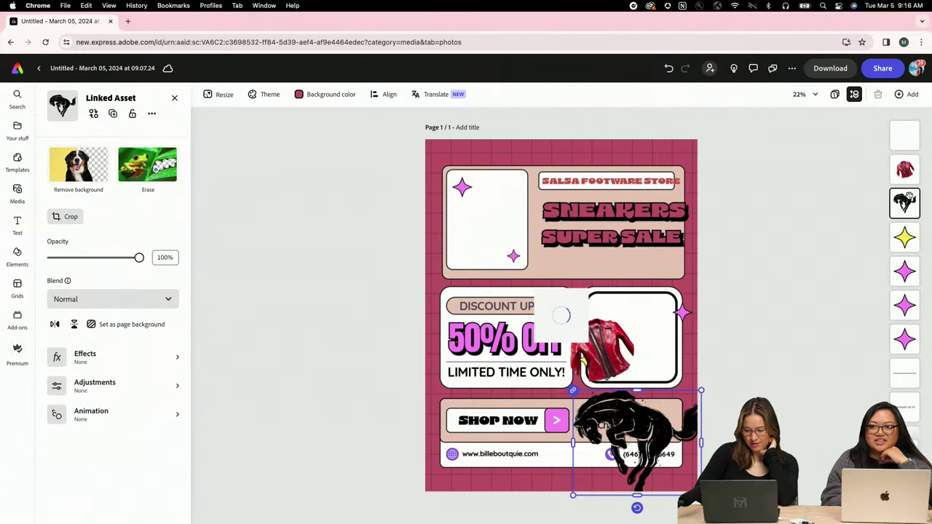
pyautogui.moveTo(909, 195); pyautogui.dragTo(909, 421)
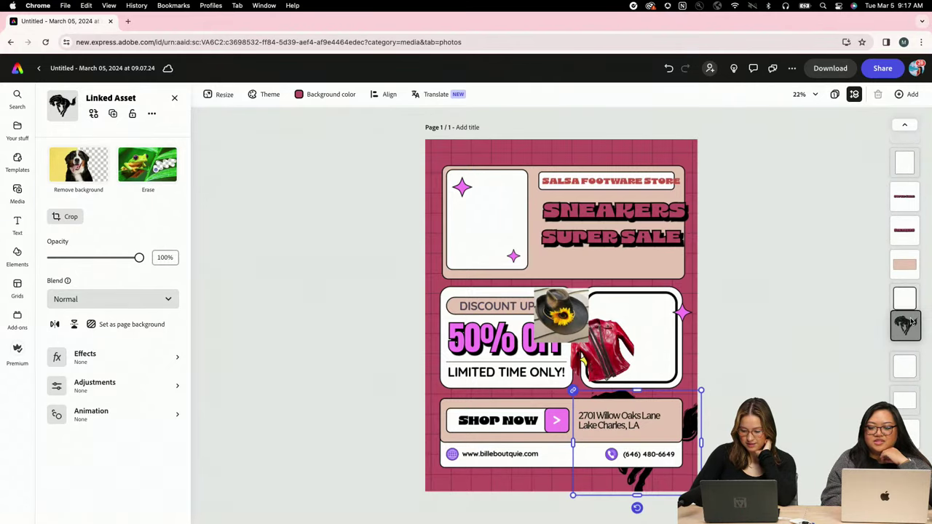
pyautogui.moveTo(573, 391); pyautogui.dragTo(510, 365)
pyautogui.moveTo(688, 413); pyautogui.dragTo(754, 411)
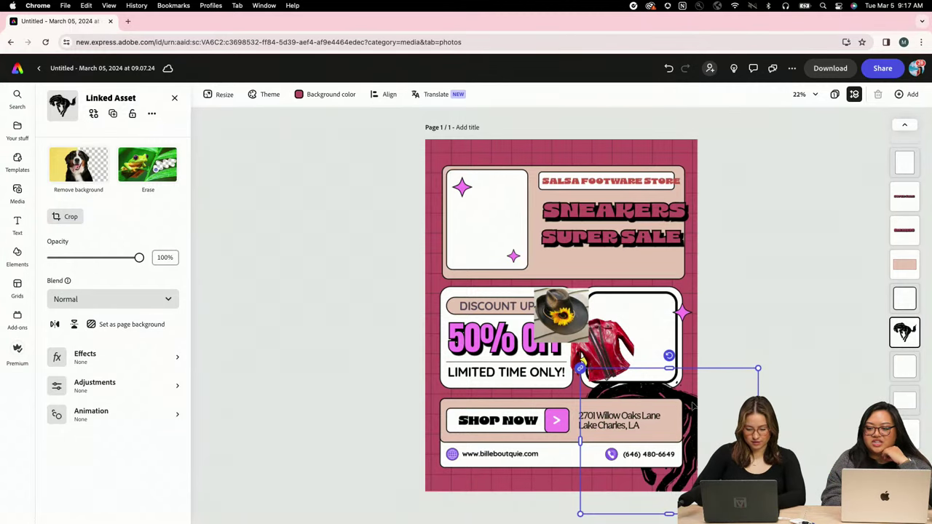
# - Delete the linked horse artwork from the flyer
pyautogui.moveTo(706, 405); pyautogui.dragTo(677, 167)
pyautogui.press('Delete')
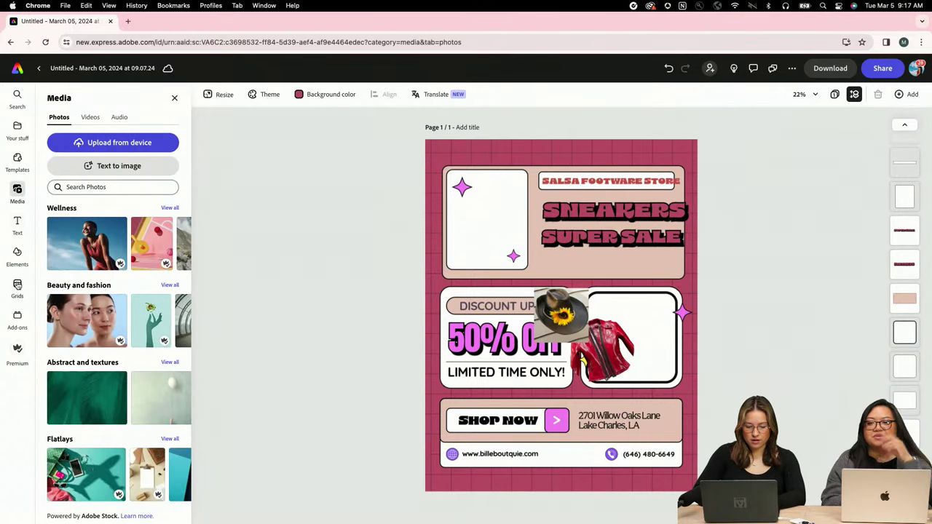
# - Switch to Adobe Illustrator and add the grey bucking horse artwork to the Bille's Boutique library
pyautogui.hotkey('ctrl', 'Left')
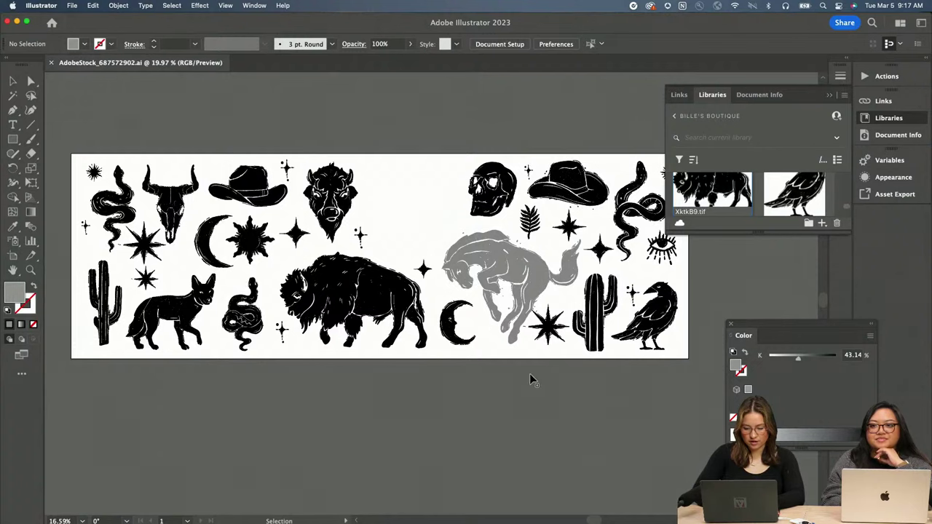
pyautogui.click(500, 245)
pyautogui.click(823, 224)
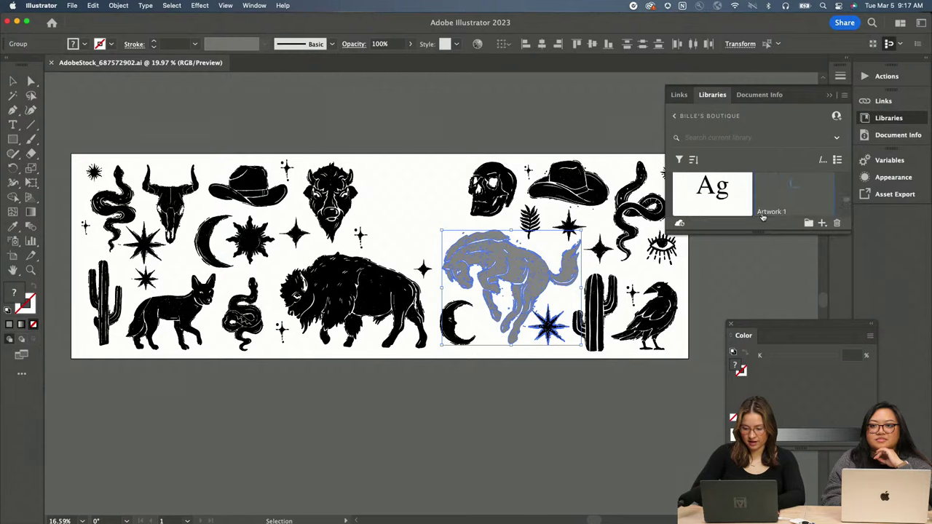
# - Switch to Adobe Express and insert the grey horse artwork from the Bille's Boutique library into the flyer
pyautogui.press('super+Tab')
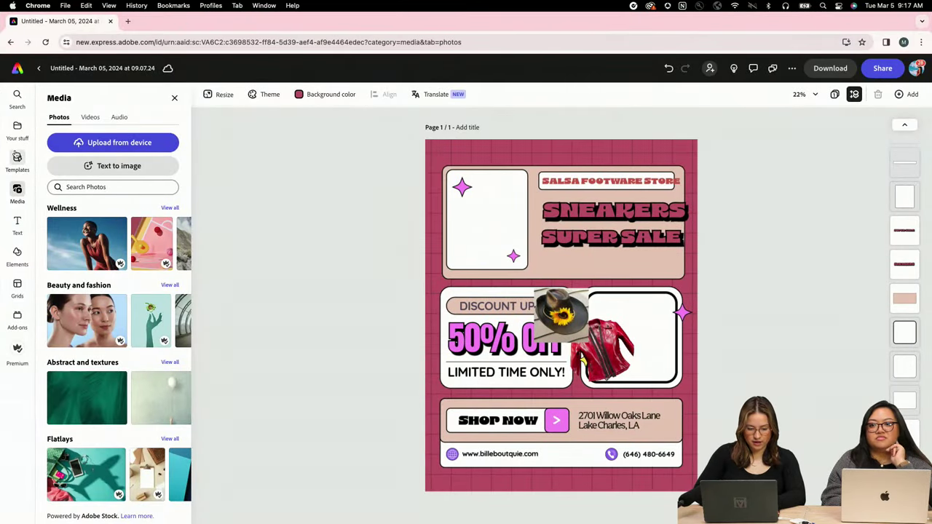
pyautogui.click(17, 128)
pyautogui.click(111, 117)
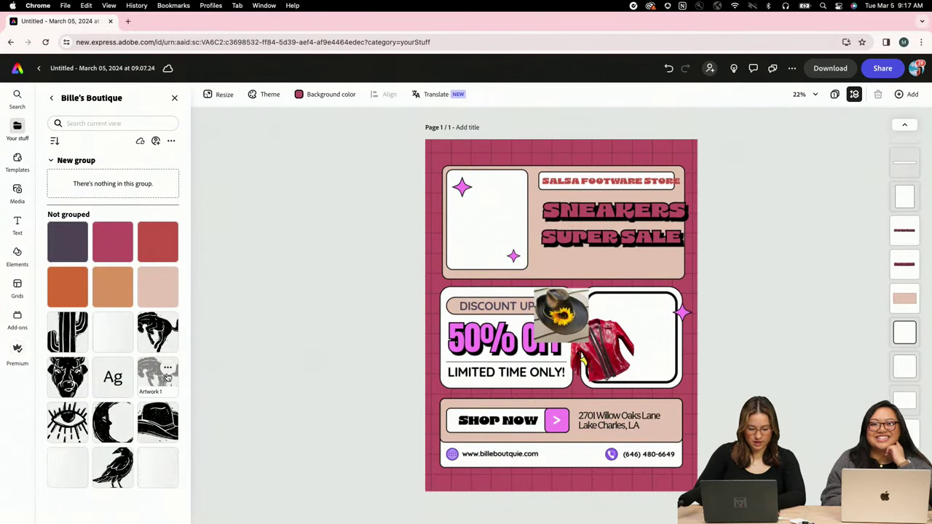
pyautogui.click(154, 375)
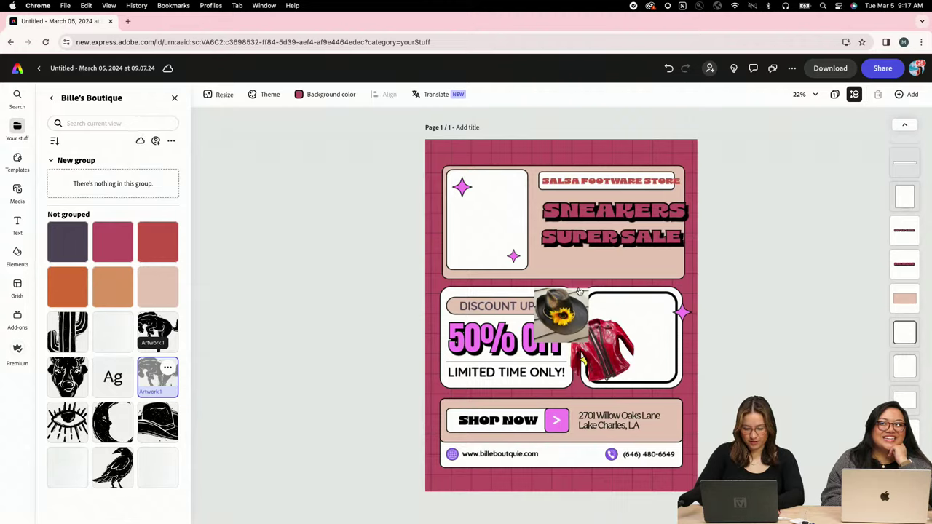
# - Enlarge the linked grey horse, tilt it clockwise and position it over the flyer's lower-right corner
pyautogui.moveTo(636, 332); pyautogui.dragTo(718, 408)
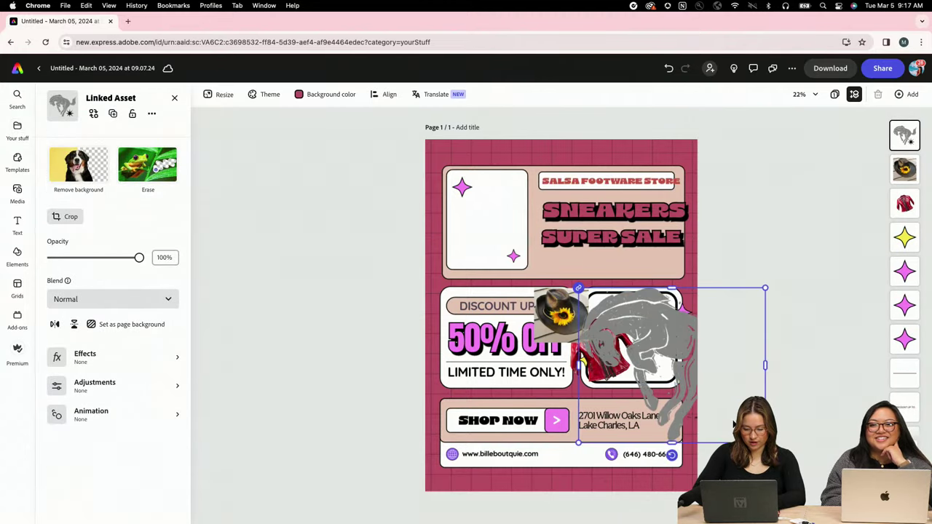
pyautogui.moveTo(664, 350); pyautogui.dragTo(681, 485)
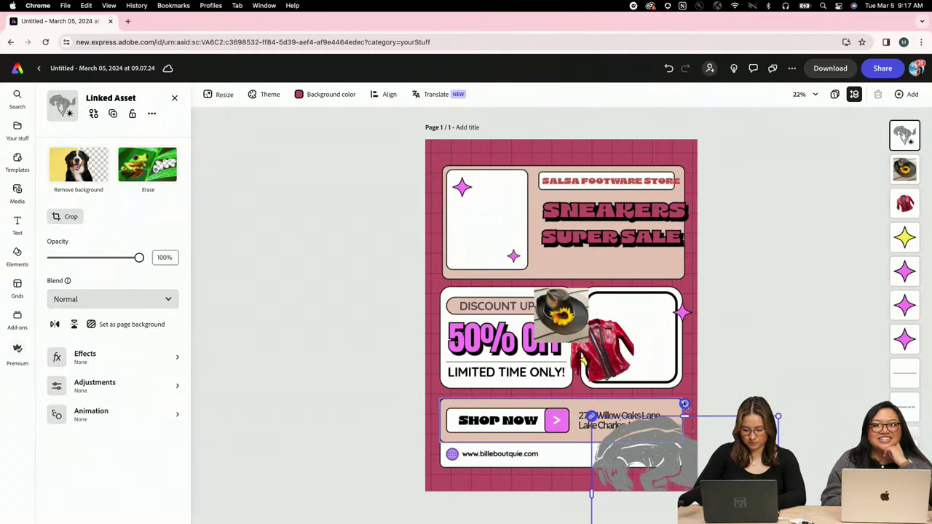
pyautogui.moveTo(687, 406); pyautogui.dragTo(671, 466)
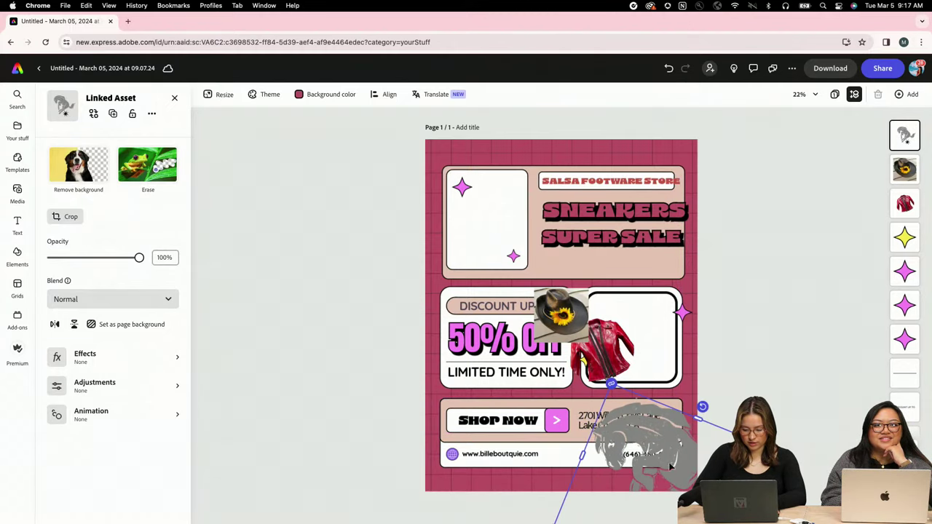
pyautogui.click(775, 371)
pyautogui.click(561, 312)
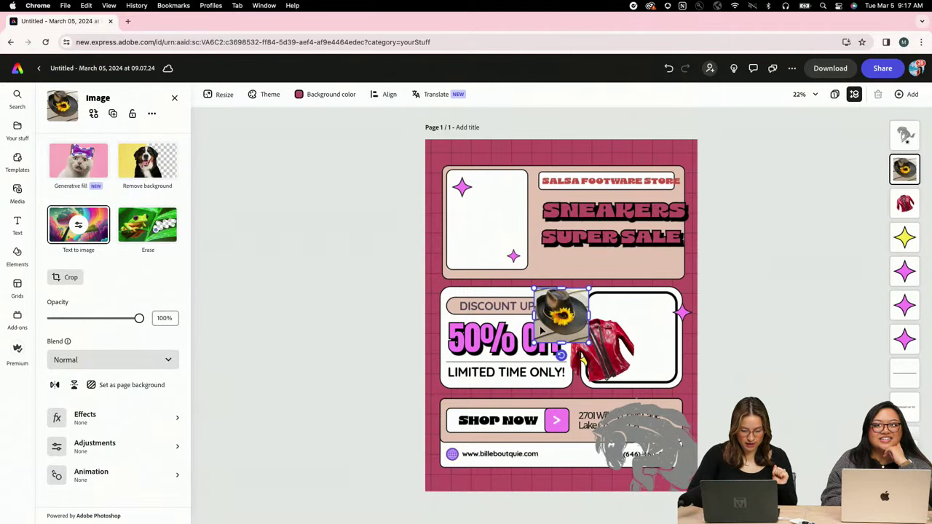
pyautogui.doubleClick(560, 322)
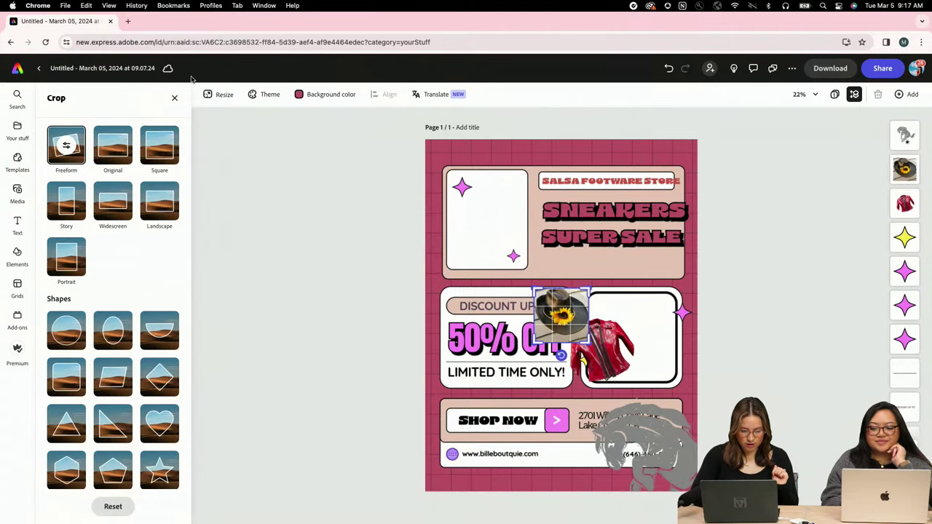
pyautogui.click(174, 98)
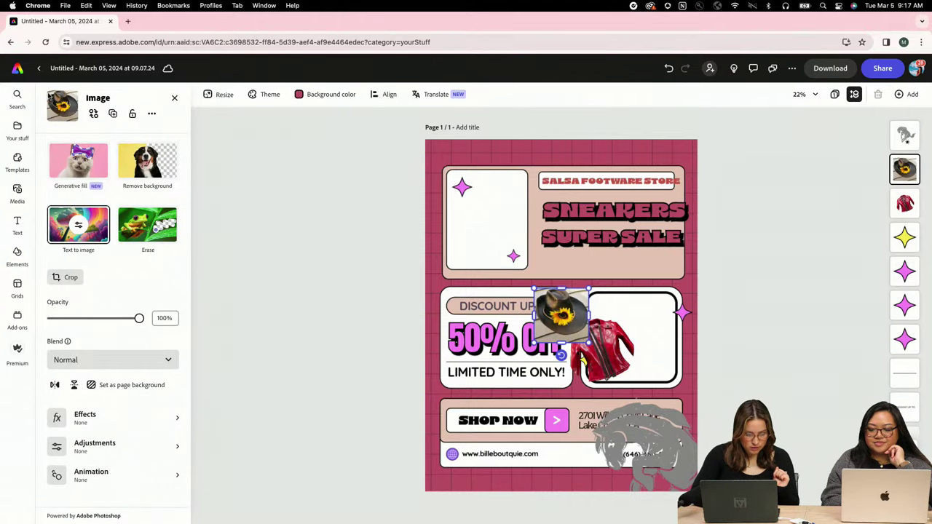
pyautogui.click(77, 164)
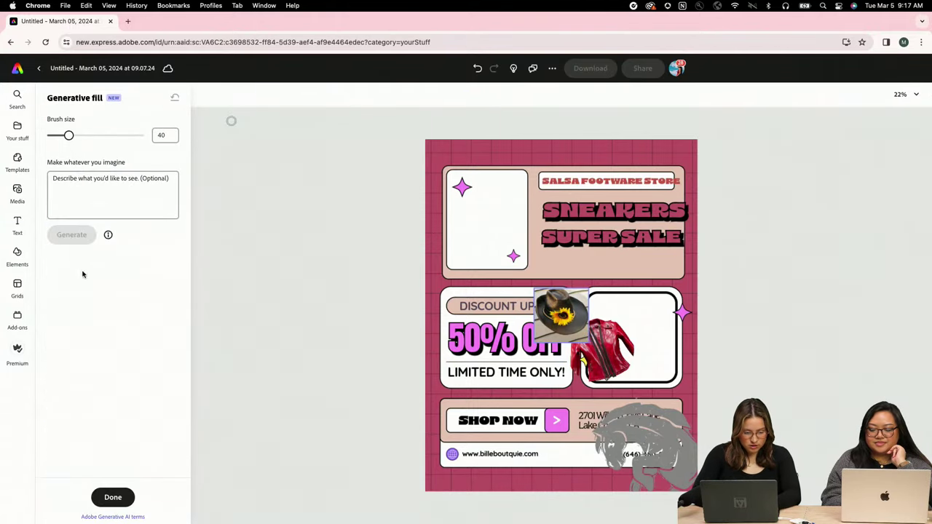
pyautogui.click(113, 497)
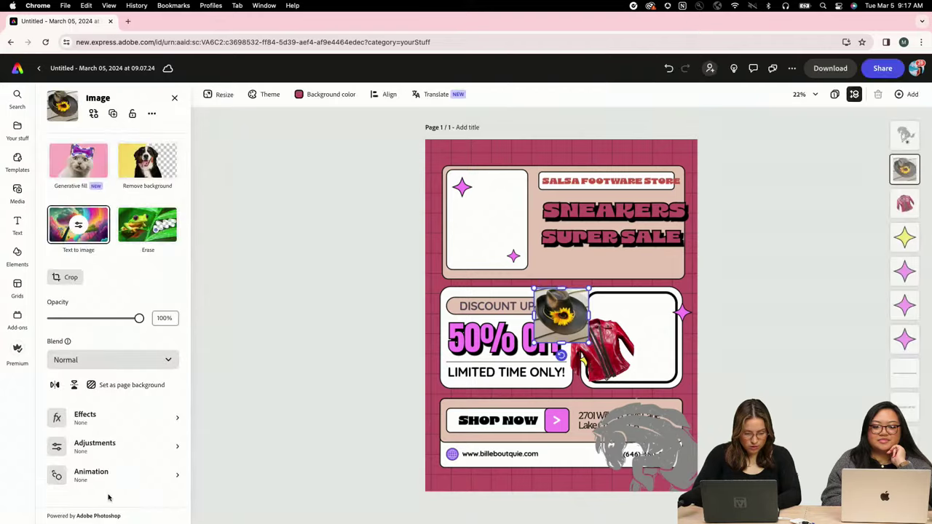
pyautogui.click(174, 97)
# - Enlarge the cowboy hat photo so that it covers the discount panel
pyautogui.click(561, 313)
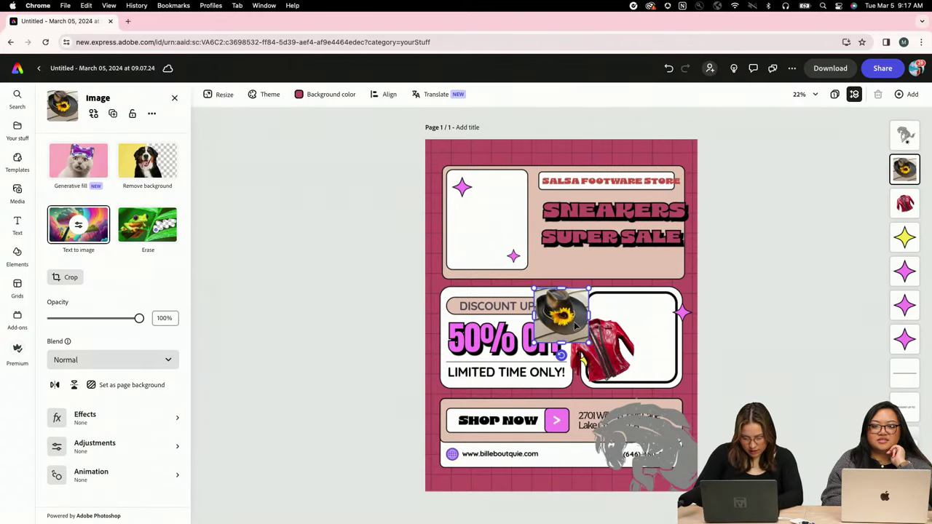
pyautogui.moveTo(534, 343); pyautogui.dragTo(415, 411)
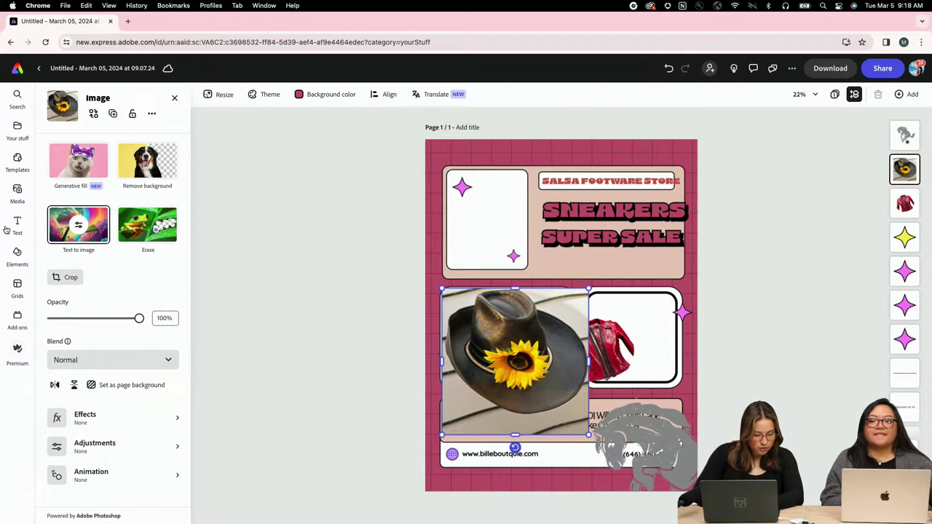
pyautogui.click(16, 138)
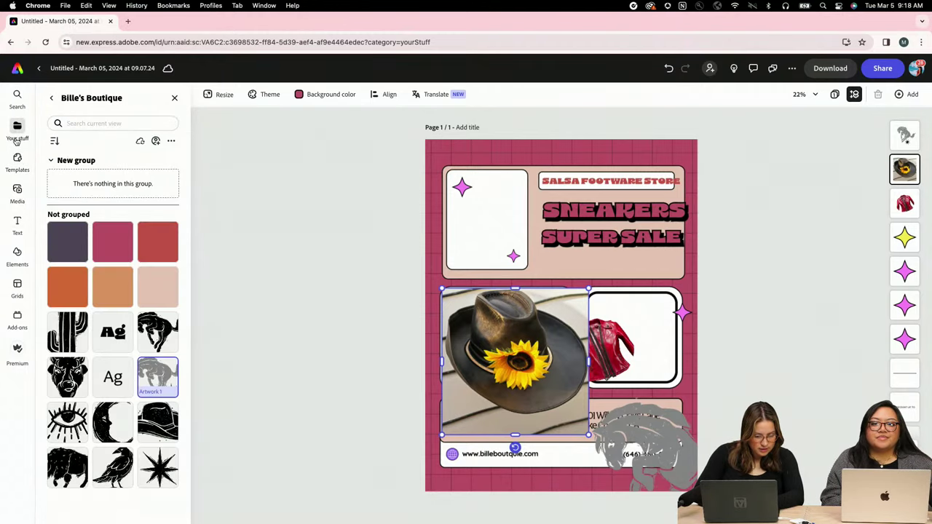
pyautogui.click(17, 162)
pyautogui.click(17, 193)
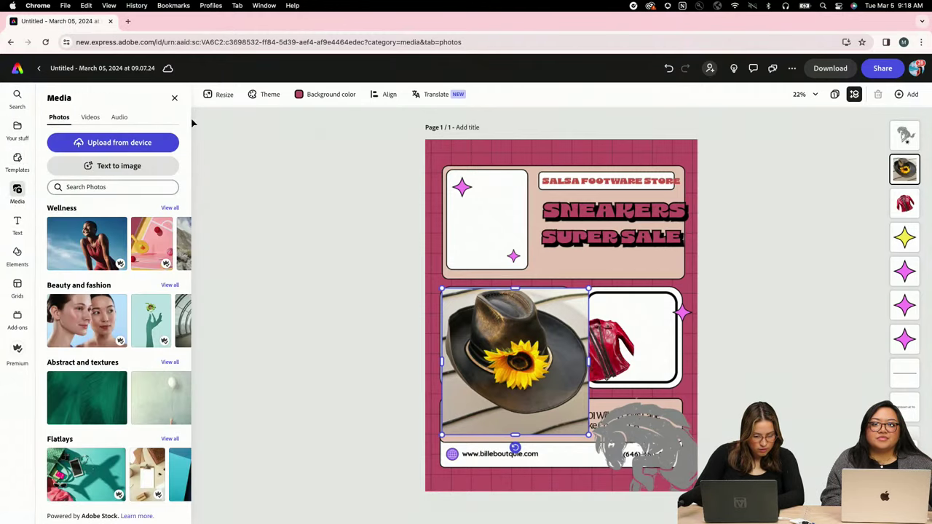
pyautogui.click(137, 166)
pyautogui.click(481, 388)
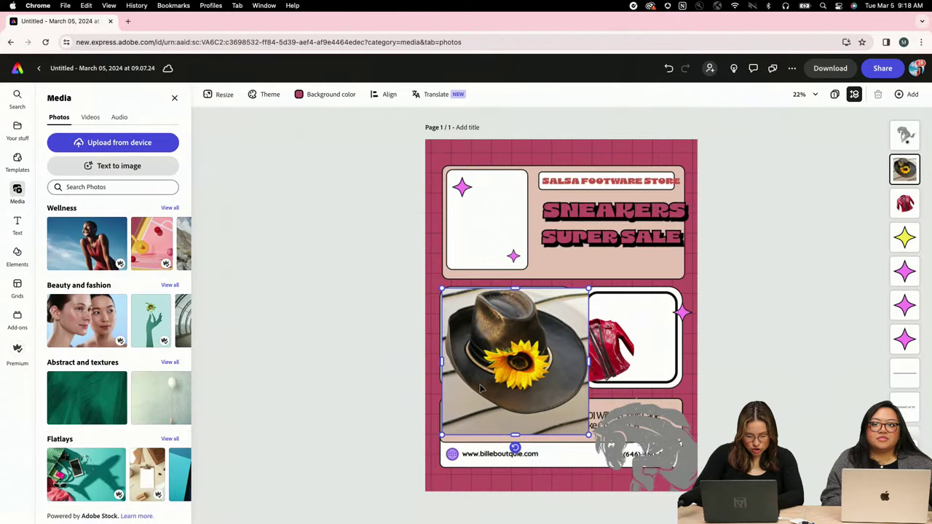
# - Change the hat photo's text-to-image prompt to "Black suede cowboy hat with sunflower on it"
pyautogui.click(482, 388)
pyautogui.click(78, 224)
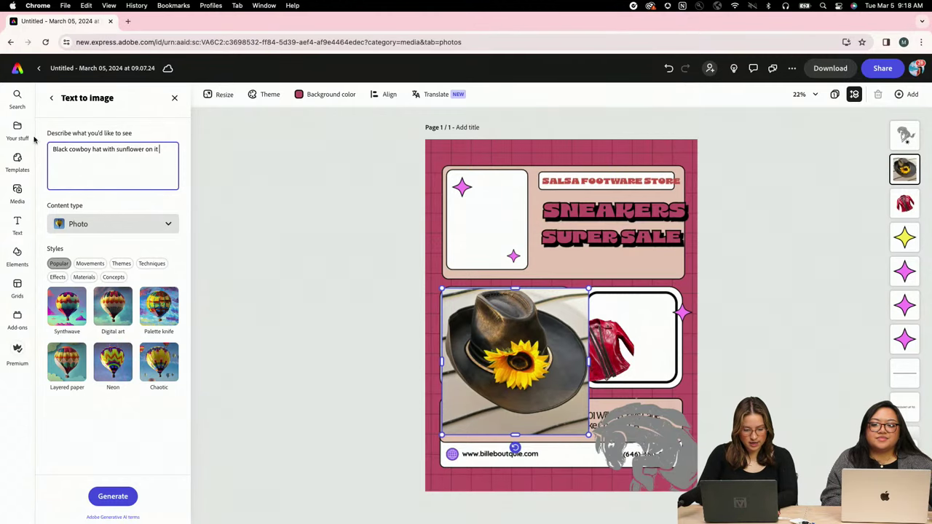
pyautogui.click(69, 149)
pyautogui.write('suade')
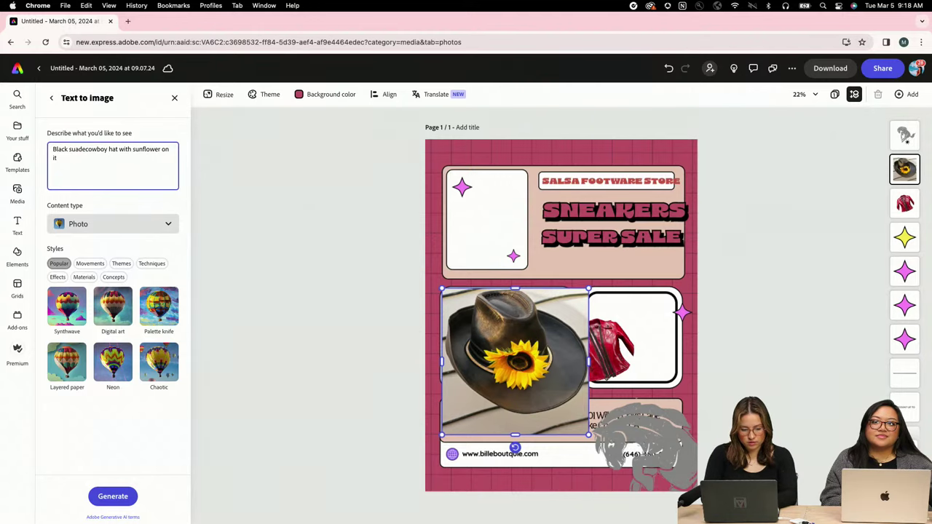
pyautogui.press('BackSpace')
pyautogui.press('BackSpace')
pyautogui.press('BackSpace')
pyautogui.write('ed')
pyautogui.press('BackSpace')
pyautogui.press('BackSpace')
pyautogui.write('u')
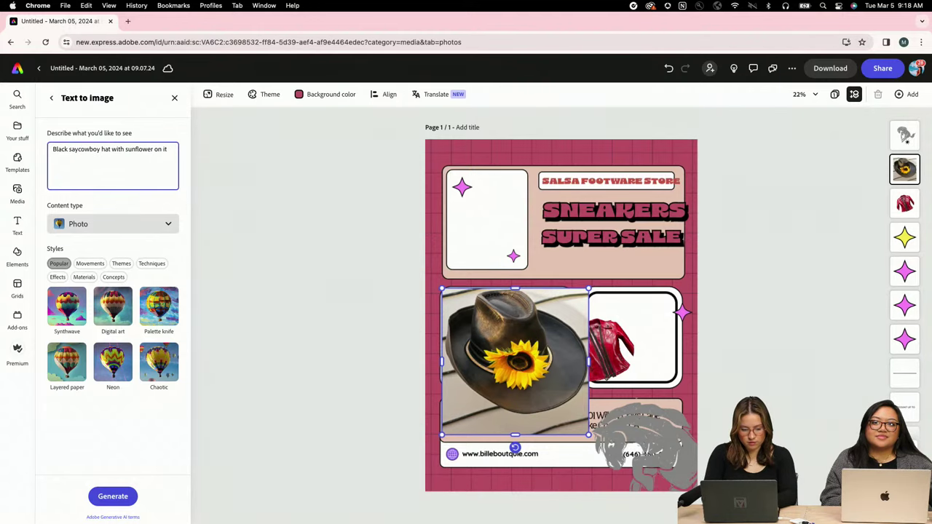
pyautogui.write('ude')
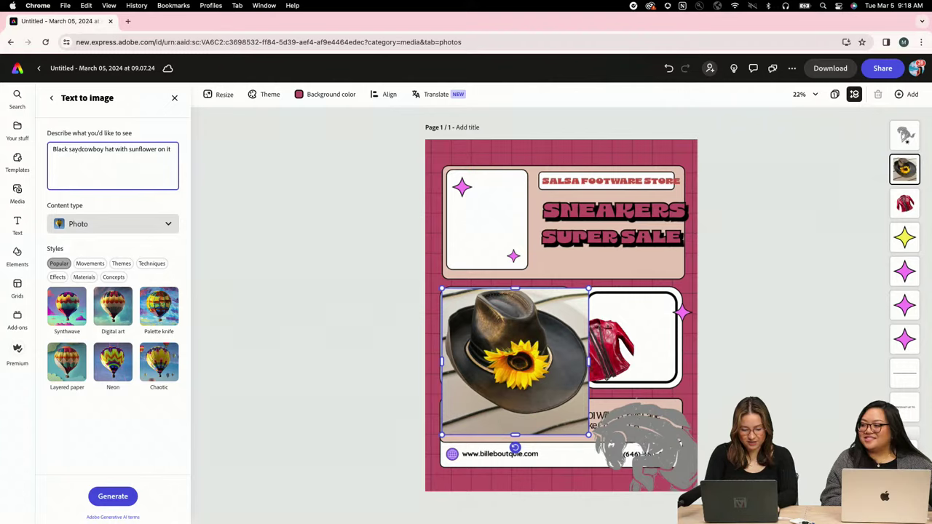
pyautogui.rightClick(73, 149)
pyautogui.click(72, 153)
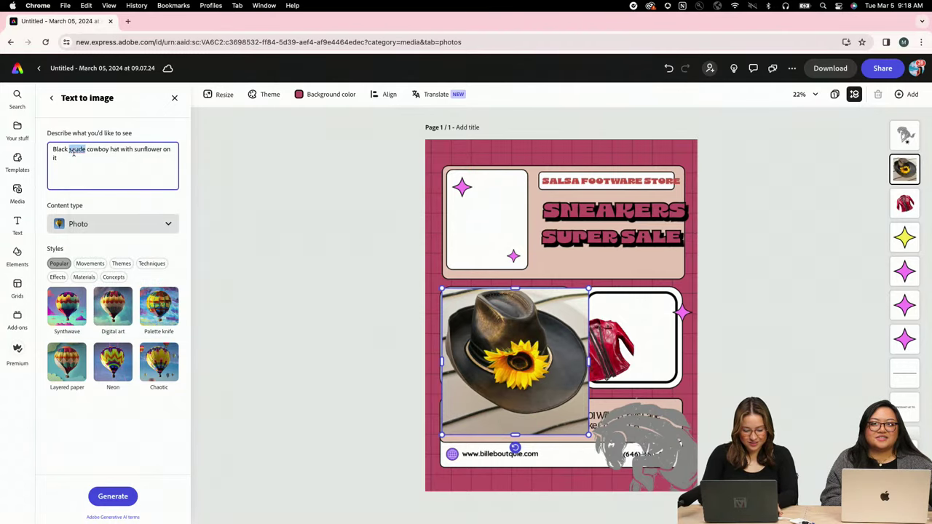
pyautogui.write('su')
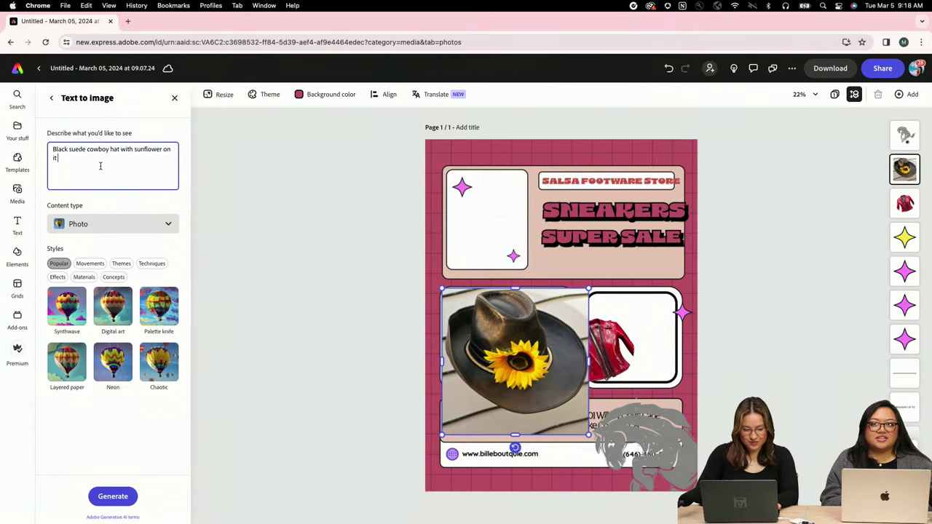
# - Generate new hat photos, compare the variations and choose the upright hat with the large sunflower and brown cord band
pyautogui.click(129, 488)
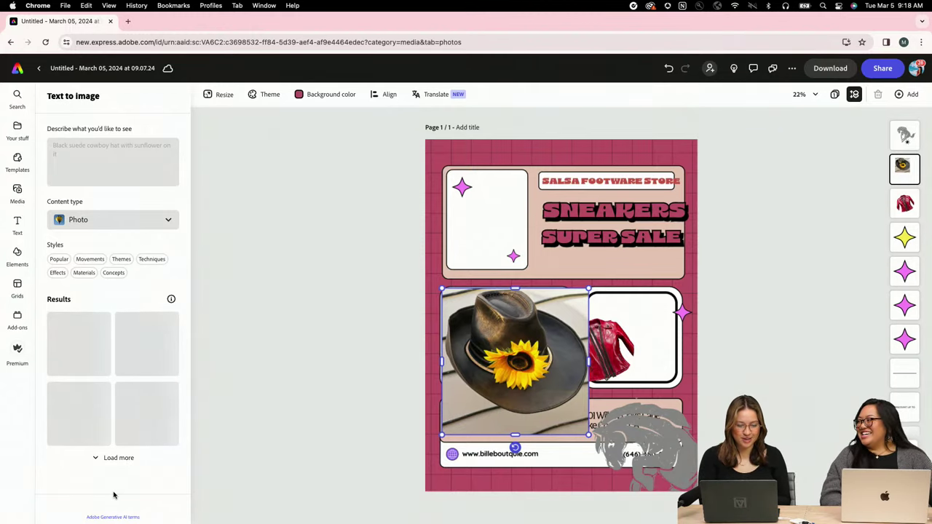
pyautogui.click(78, 415)
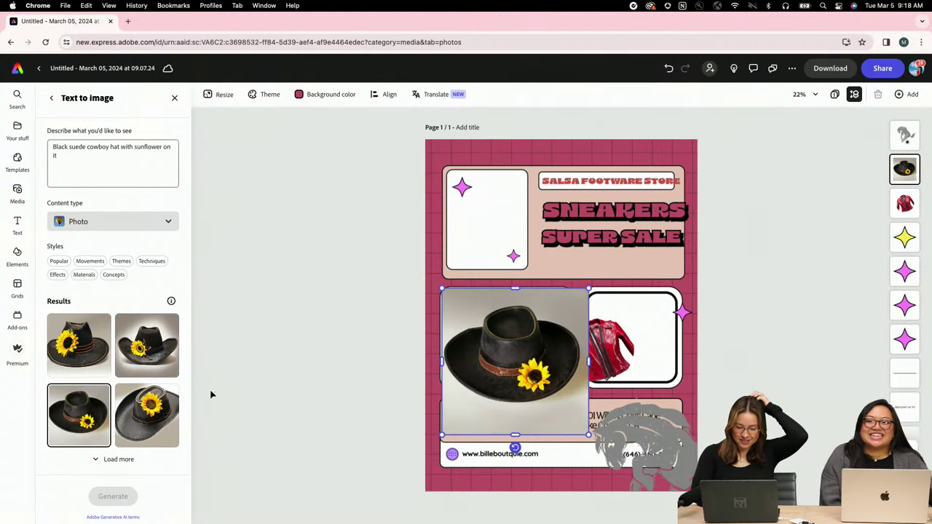
pyautogui.click(148, 435)
pyautogui.click(90, 419)
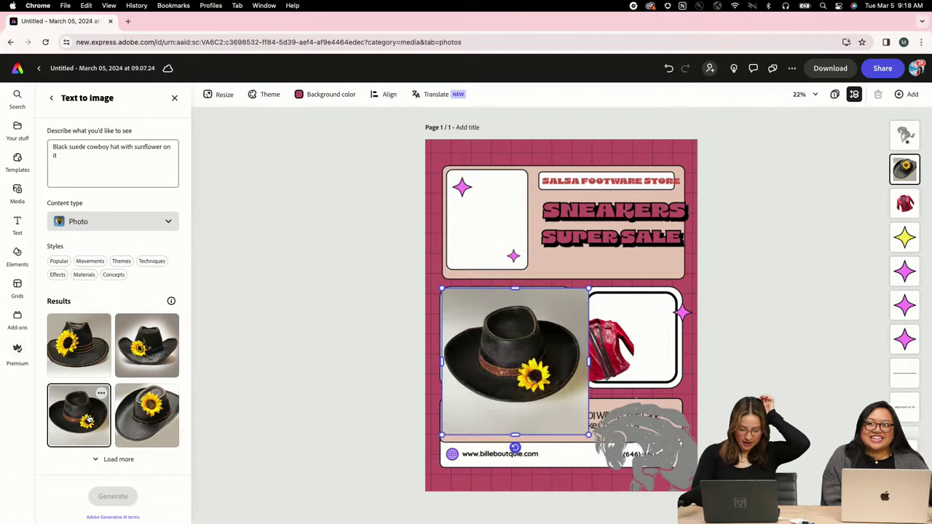
pyautogui.click(79, 345)
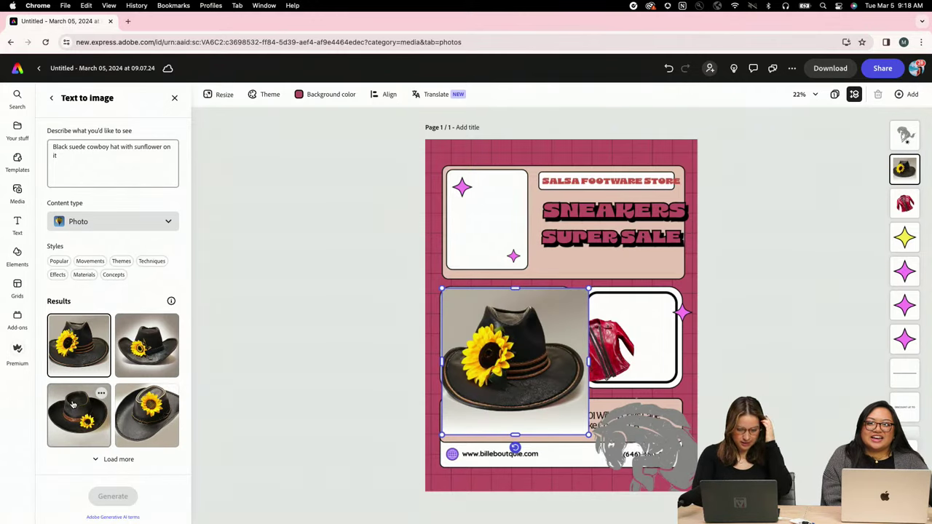
pyautogui.click(91, 421)
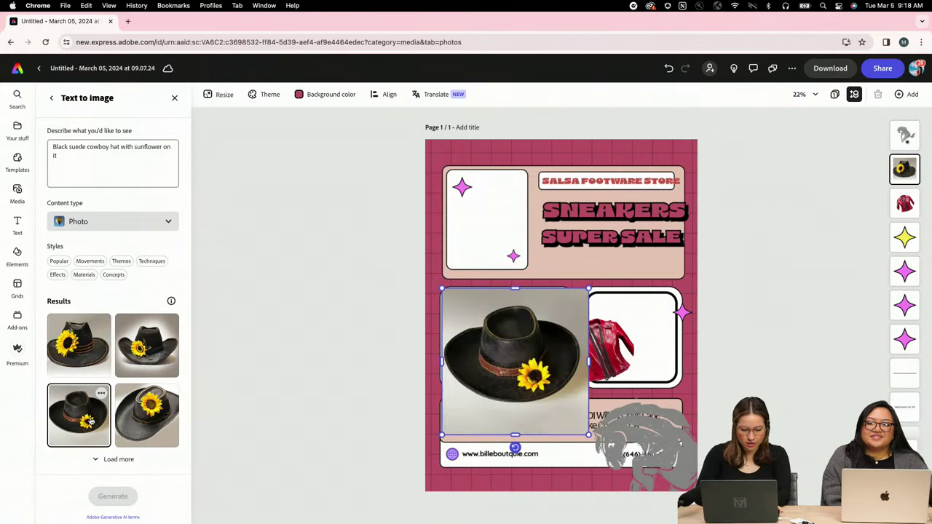
pyautogui.click(138, 350)
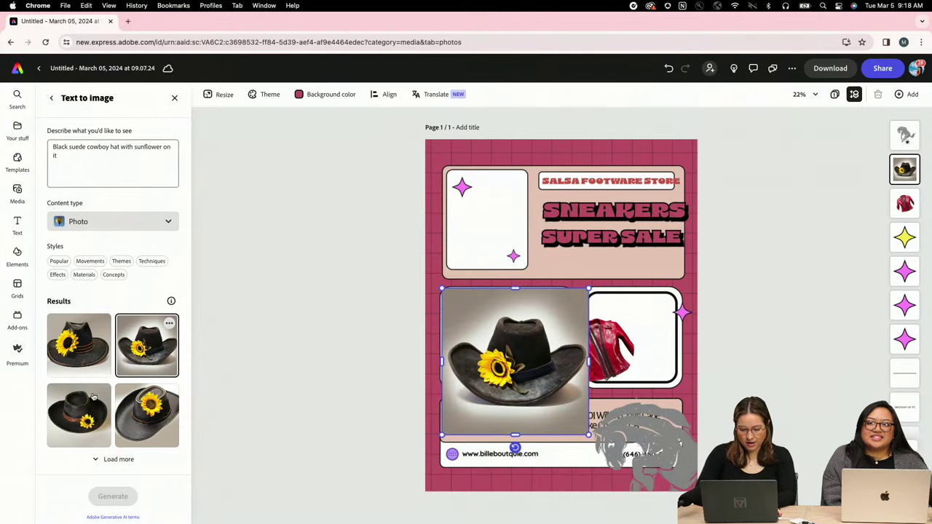
pyautogui.click(84, 365)
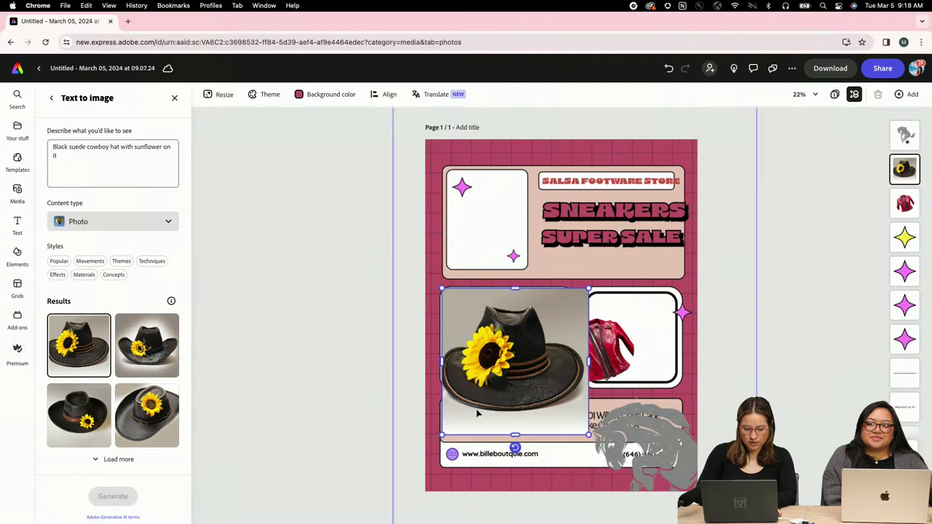
# - Remove the background from the chosen cowboy hat photo
pyautogui.click(369, 351)
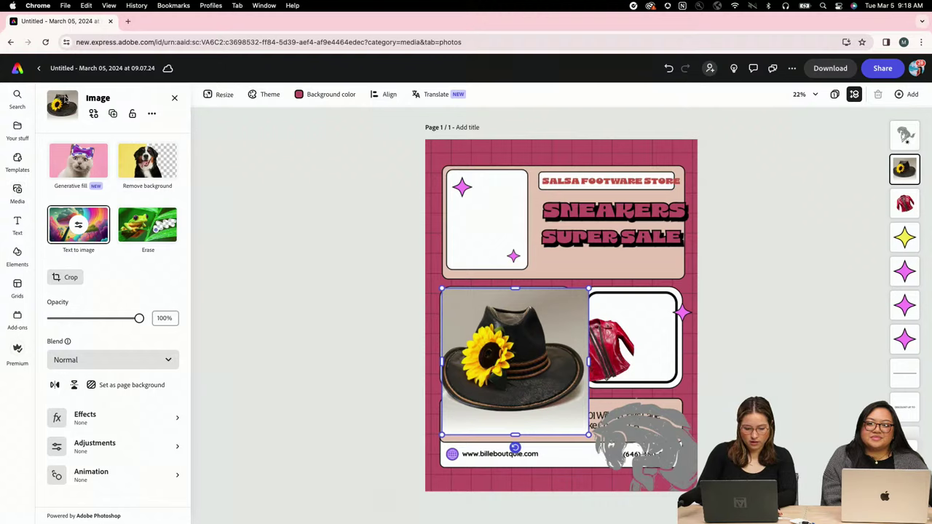
pyautogui.click(151, 166)
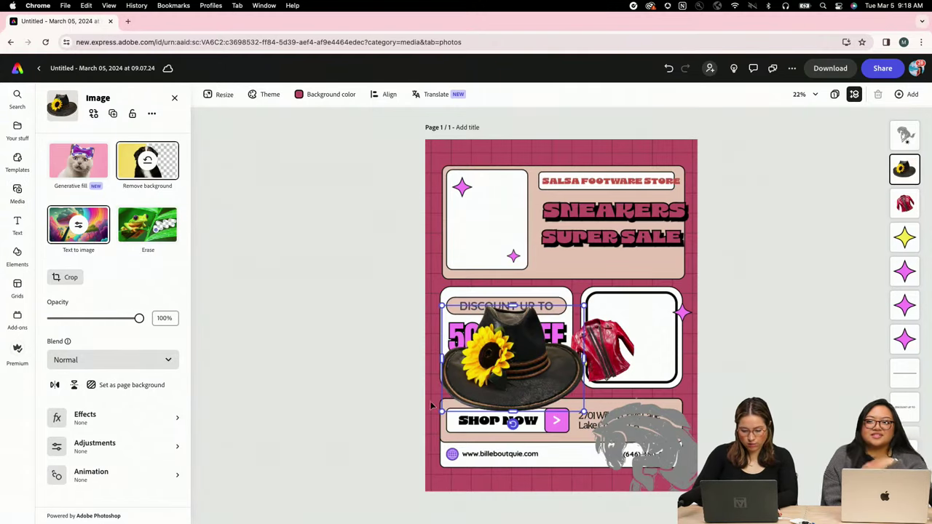
# - Shrink the hat cutout, tilt it slightly and place it over the upper-right corner of the black-outlined frame
pyautogui.moveTo(582, 410); pyautogui.dragTo(517, 364)
pyautogui.moveTo(477, 337); pyautogui.dragTo(603, 295)
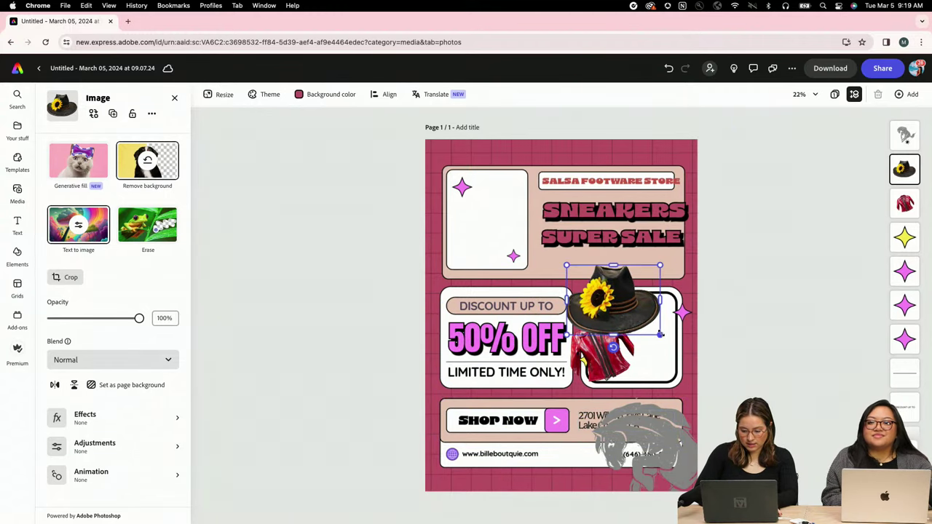
pyautogui.moveTo(659, 333)
pyautogui.mouseDown()
pyautogui.moveTo(631, 314)
pyautogui.moveTo(673, 314)
pyautogui.moveTo(644, 348)
pyautogui.moveTo(661, 321)
pyautogui.mouseUp()
# - Add a new text-to-image photo with the prompt "Bright colored fur Vest with cacti on it"
pyautogui.click(614, 350)
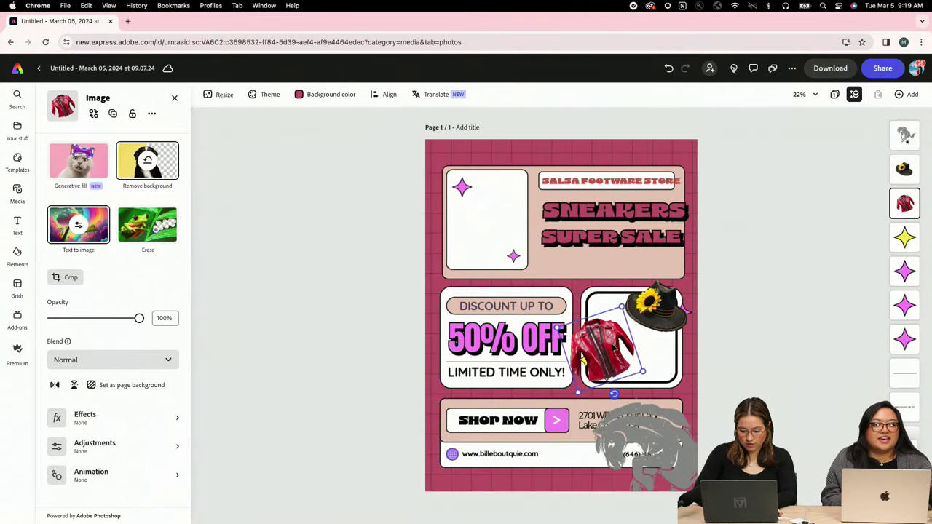
pyautogui.click(288, 360)
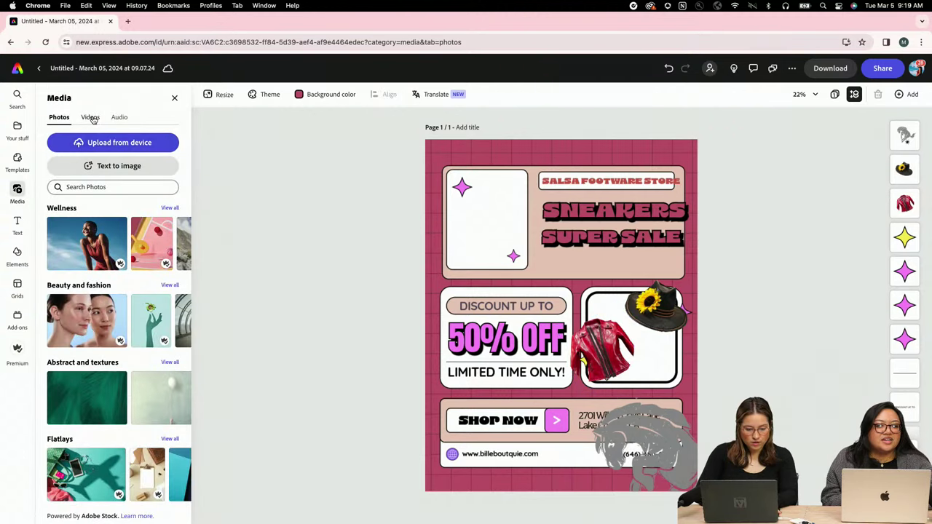
pyautogui.click(112, 172)
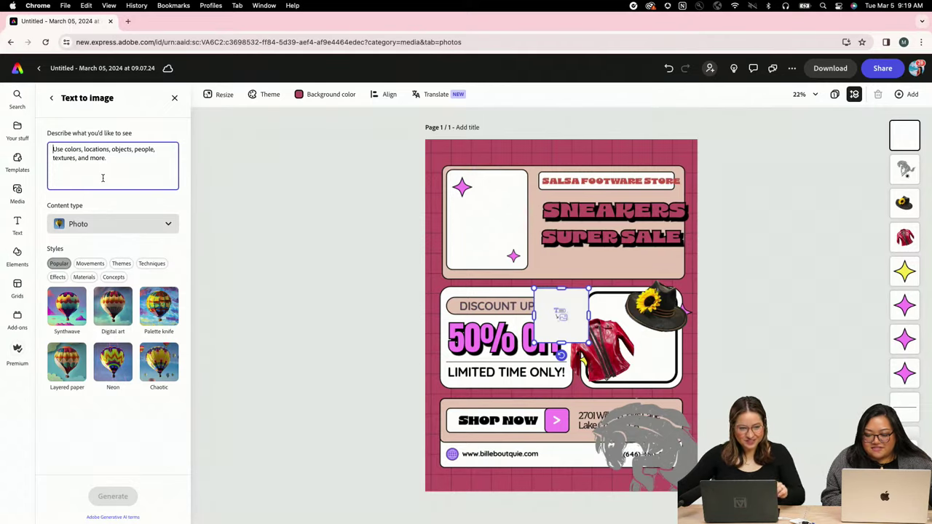
pyautogui.write('a')
pyautogui.press('BackSpace')
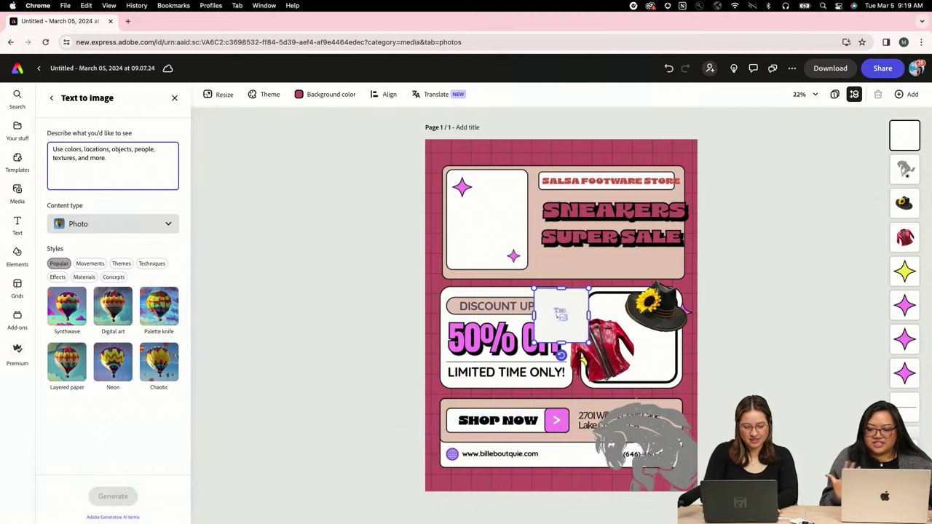
pyautogui.write('Brig')
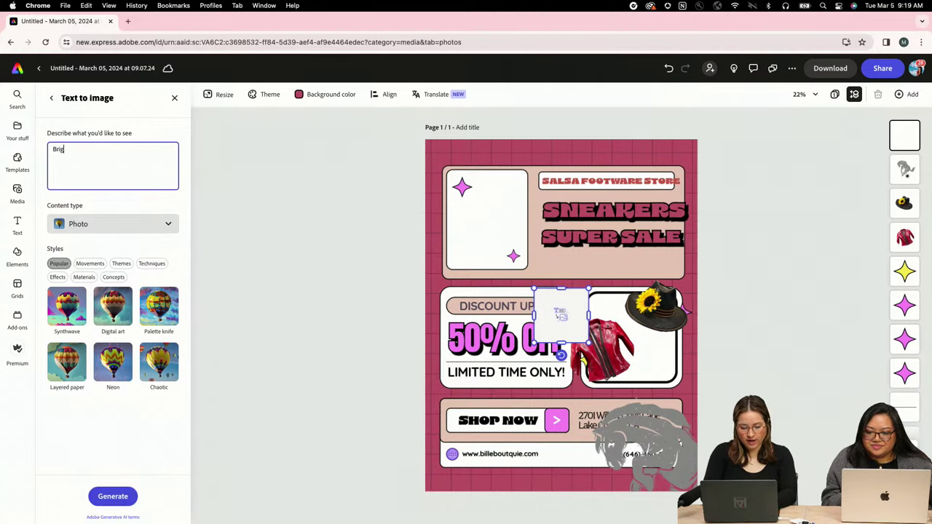
pyautogui.write('ht colored V')
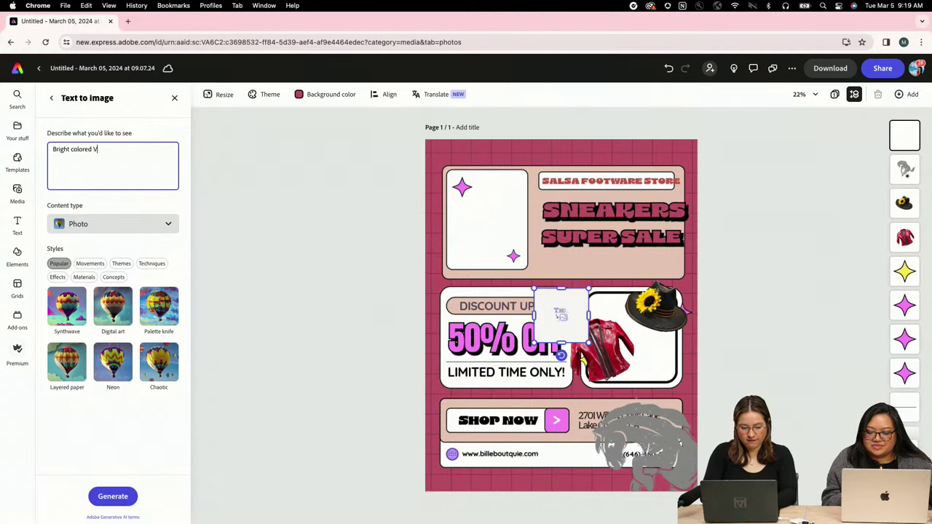
pyautogui.write('east')
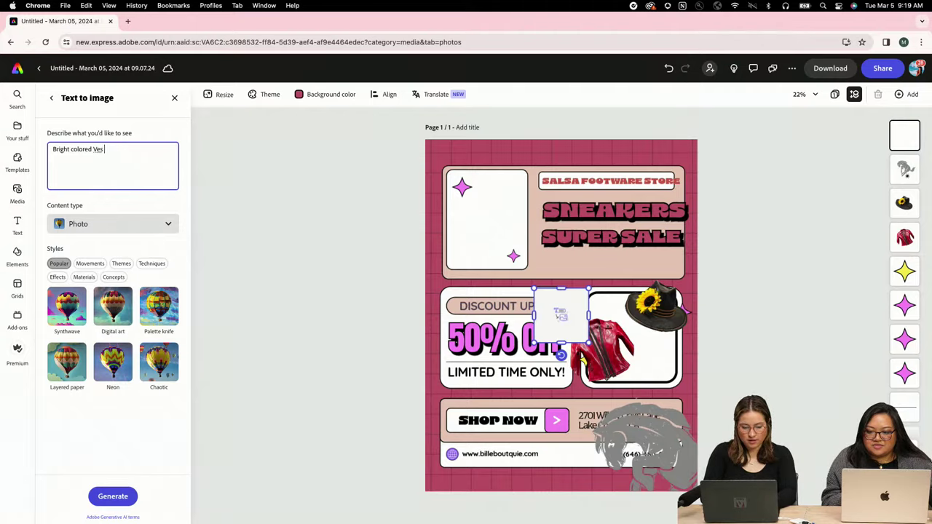
pyautogui.click(93, 149)
pyautogui.write('fur')
pyautogui.click(151, 152)
pyautogui.write('wth')
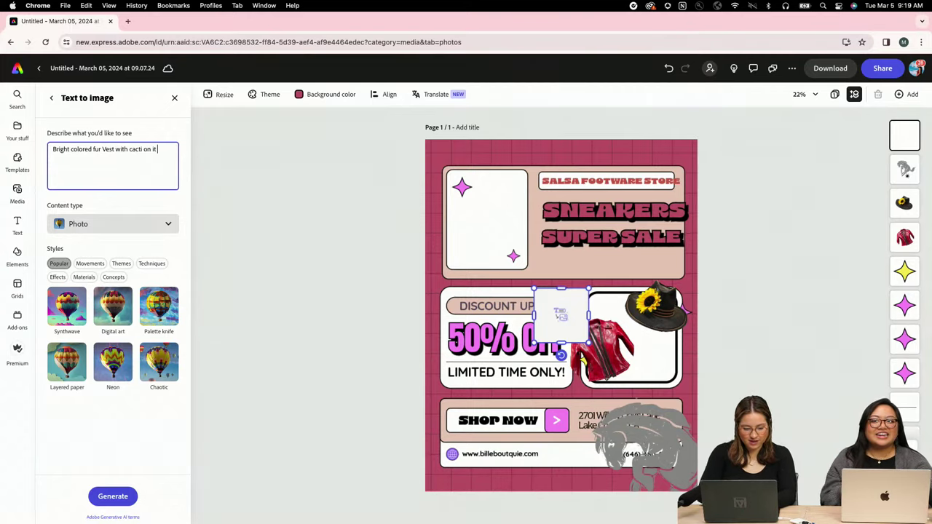
# - Generate the vest photos, choose the orange fur sweater with green cacti and enlarge it over the middle of the flyer
pyautogui.click(113, 498)
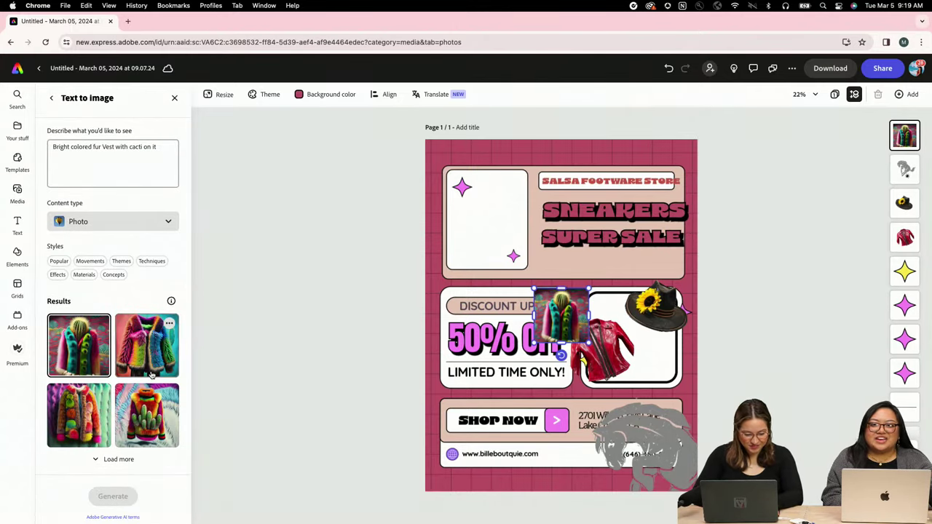
pyautogui.click(153, 413)
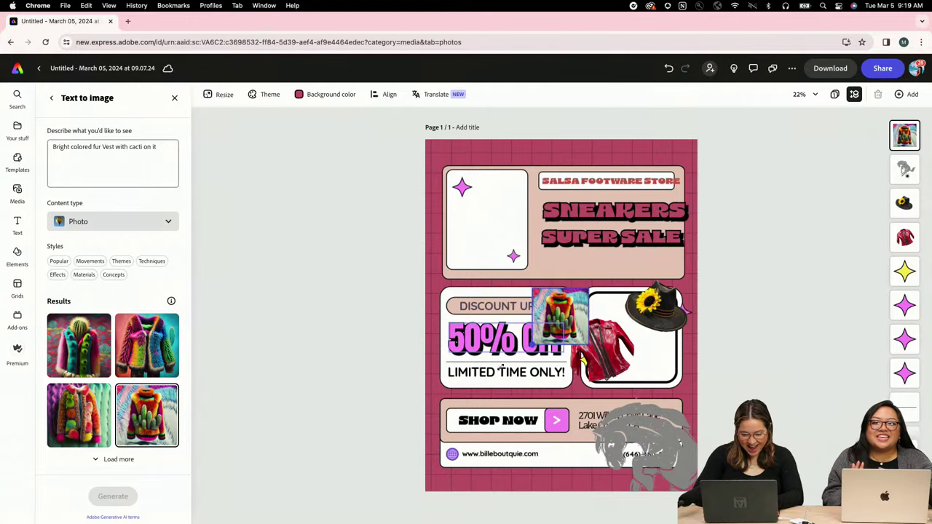
pyautogui.moveTo(535, 341); pyautogui.dragTo(408, 465)
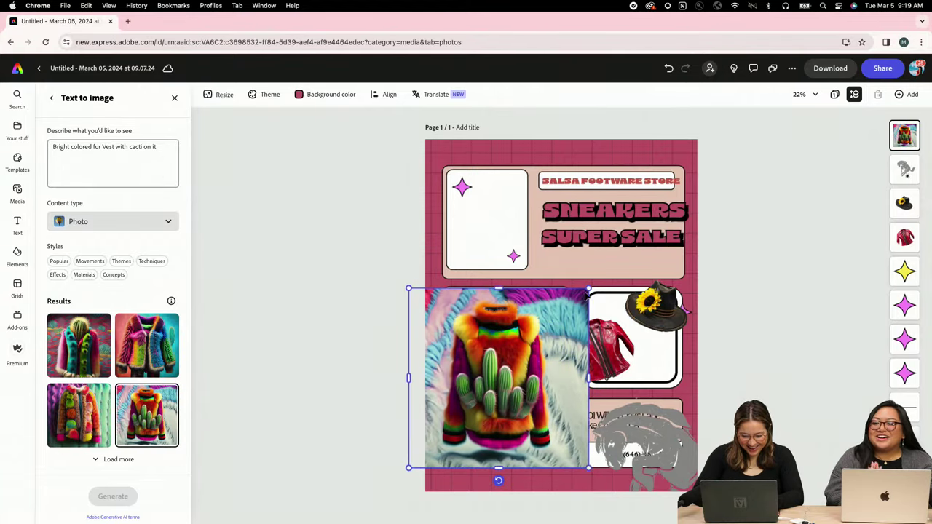
pyautogui.moveTo(588, 288); pyautogui.dragTo(626, 250)
pyautogui.moveTo(543, 366); pyautogui.dragTo(579, 357)
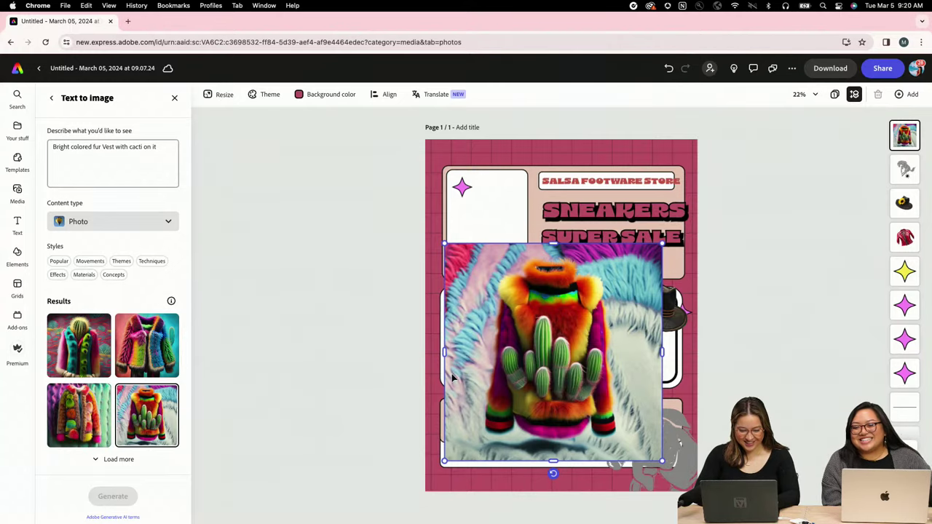
# - Compare the pompom coat and cactus-headed jacket variations, and settle on the fur sweater with green cacti across its front
pyautogui.click(52, 431)
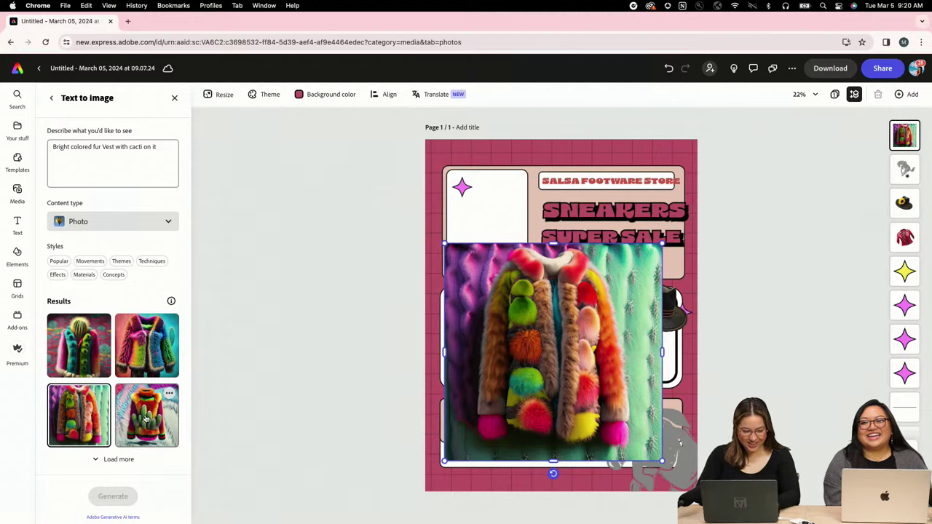
pyautogui.click(79, 335)
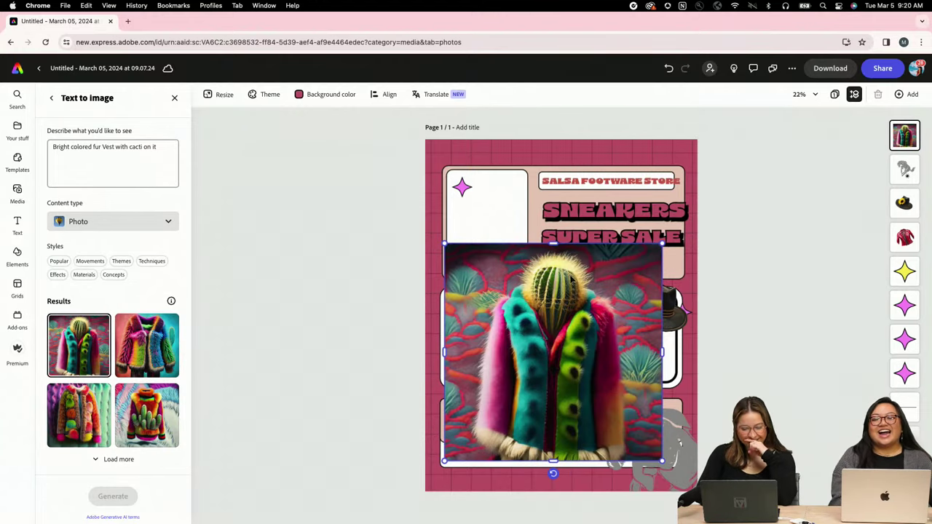
pyautogui.click(157, 422)
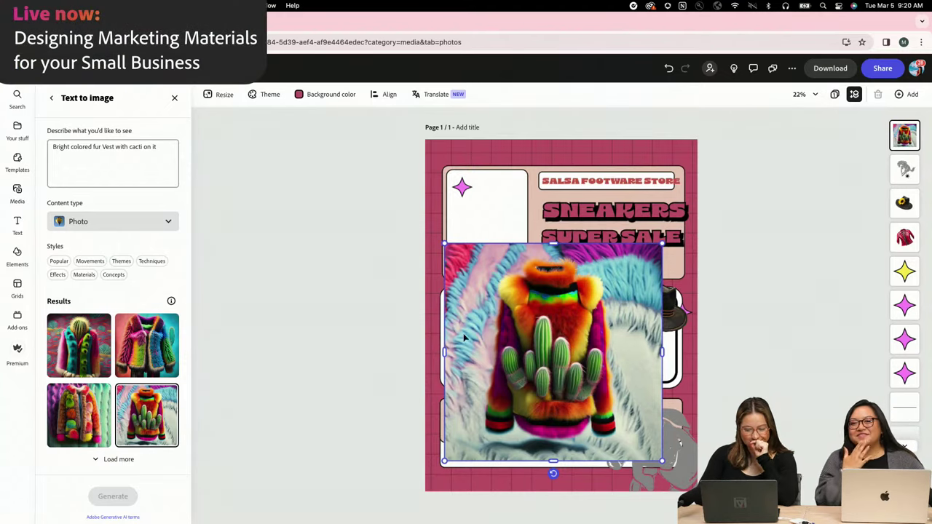
# - Remove the cactus sweater's background and place the cutout, shrunken and tilted clockwise, over the right half of the black-outlined frame
pyautogui.click(386, 310)
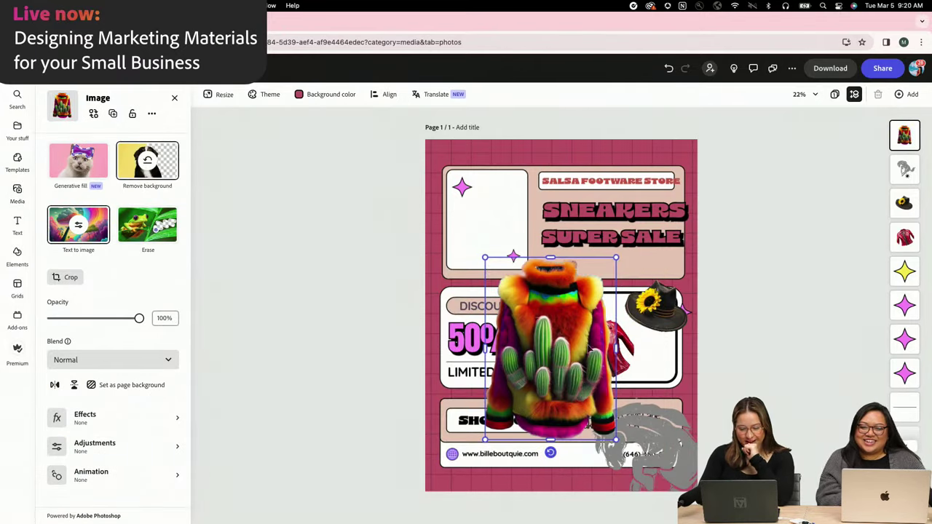
pyautogui.moveTo(616, 440); pyautogui.dragTo(546, 335)
pyautogui.moveTo(521, 305); pyautogui.dragTo(626, 402)
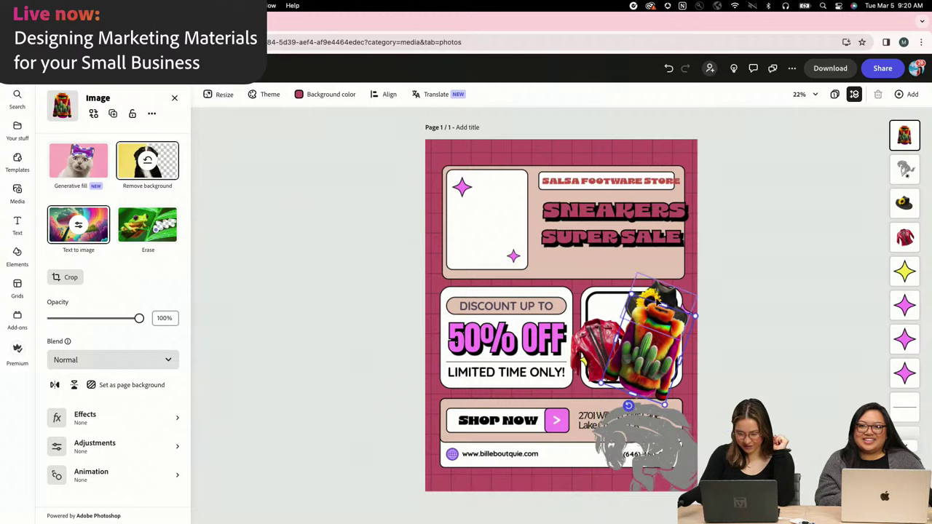
# - Move the hat above the red jacket and shift the cactus sweater slightly up and right so the three cutouts form a cluster
pyautogui.moveTo(659, 295); pyautogui.dragTo(612, 280)
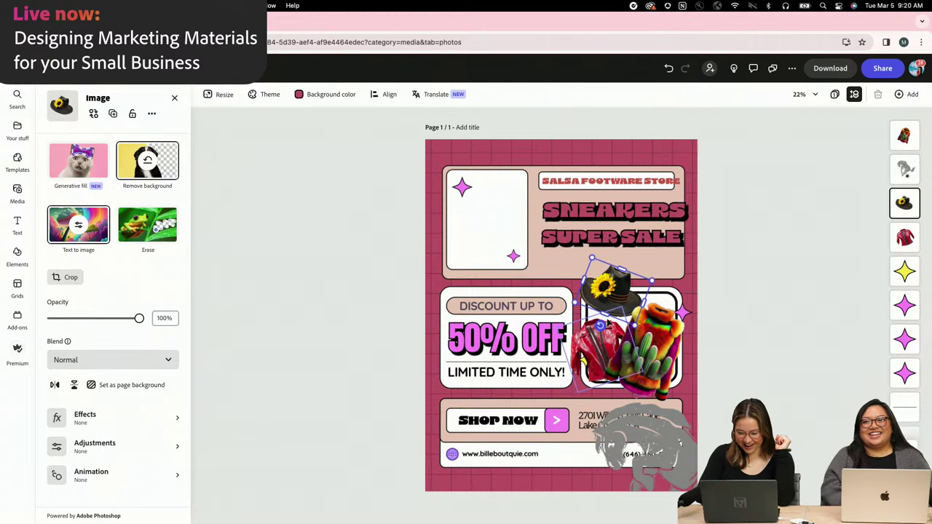
pyautogui.moveTo(612, 327); pyautogui.dragTo(664, 325)
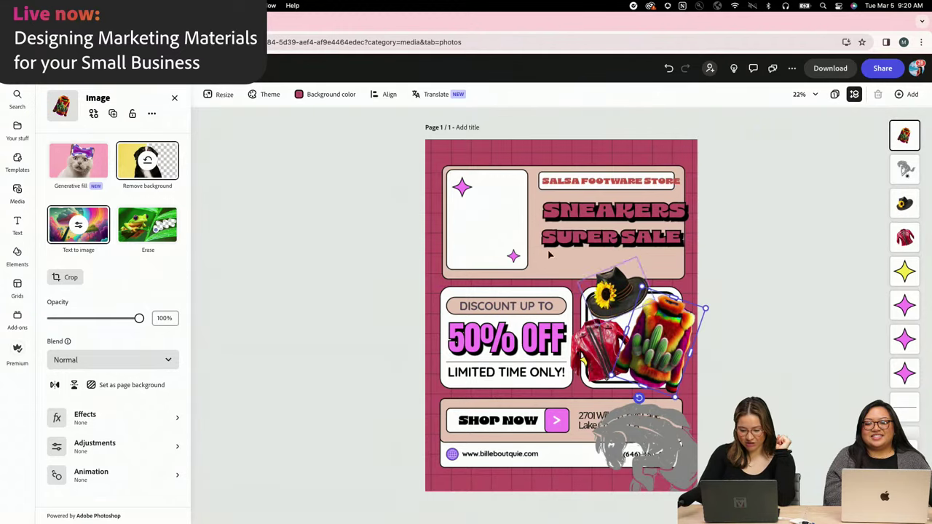
pyautogui.click(379, 206)
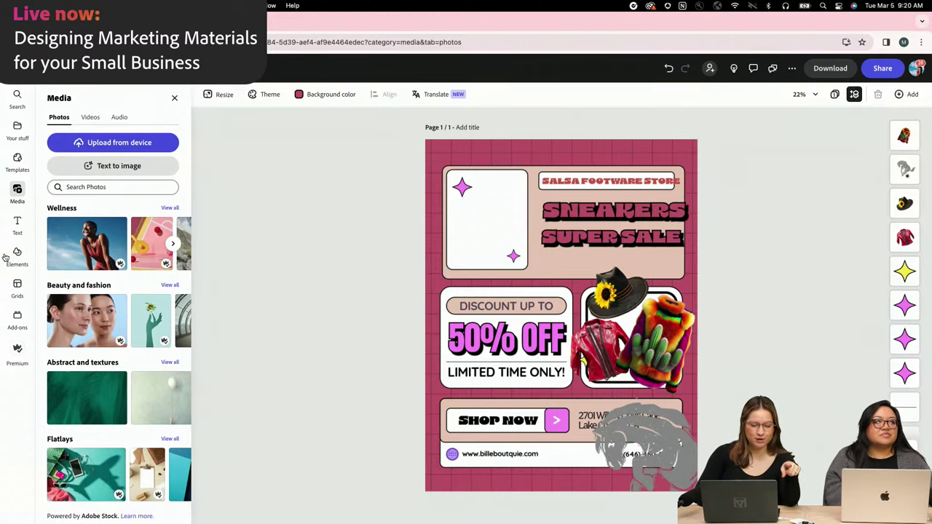
# - Add a square text-to-image photo and try to generate it with the prompt "cowboy boats in the style of combat boots"
pyautogui.click(160, 167)
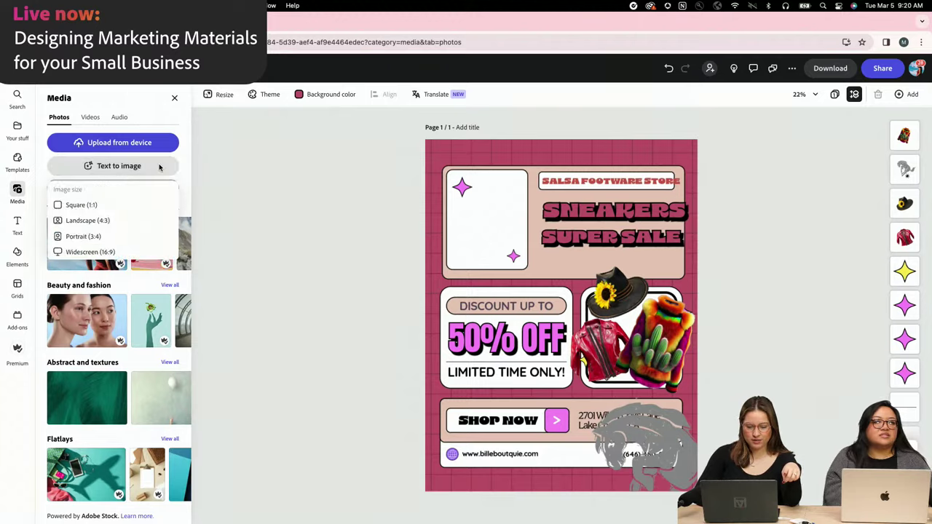
pyautogui.click(103, 204)
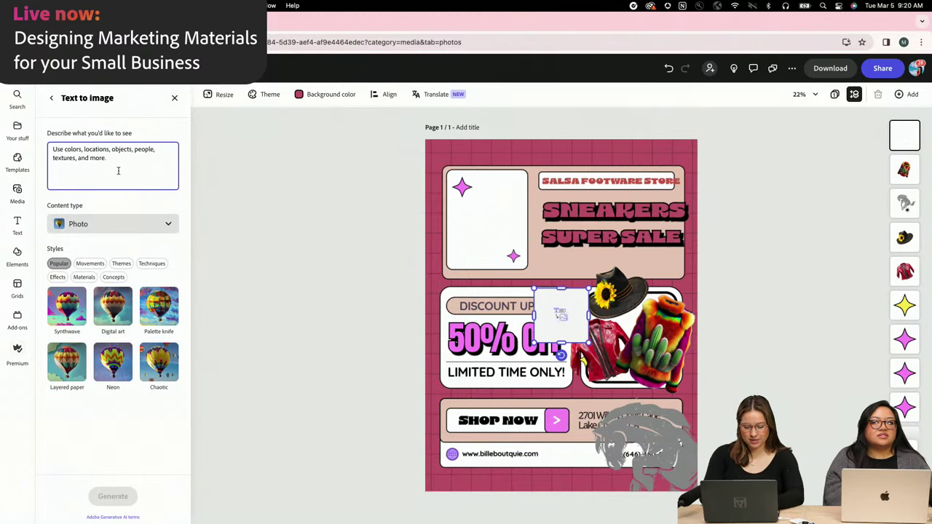
pyautogui.write('cowboy boats in the style of')
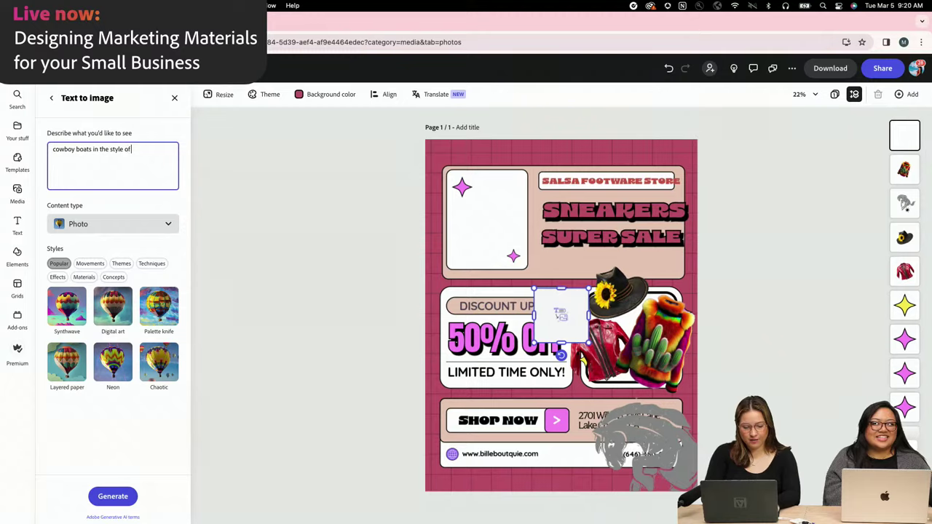
pyautogui.write('t')
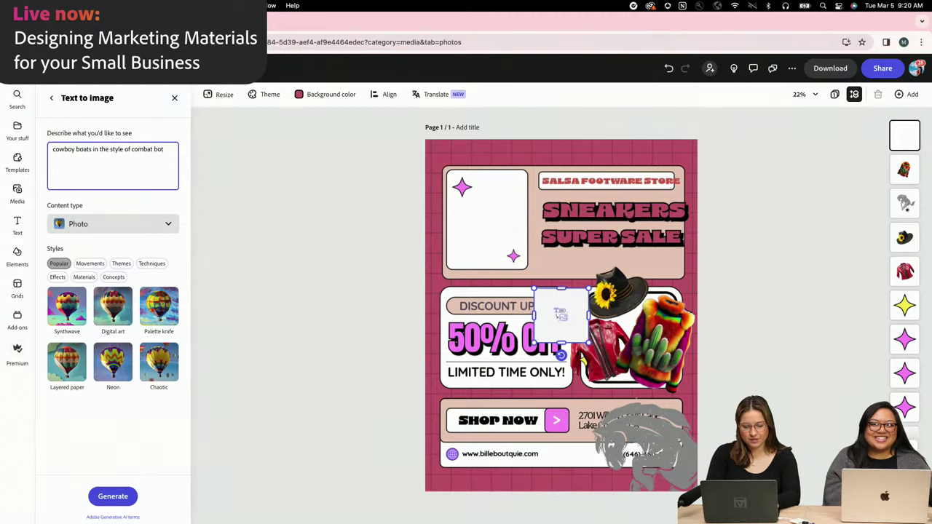
pyautogui.write('e bo')
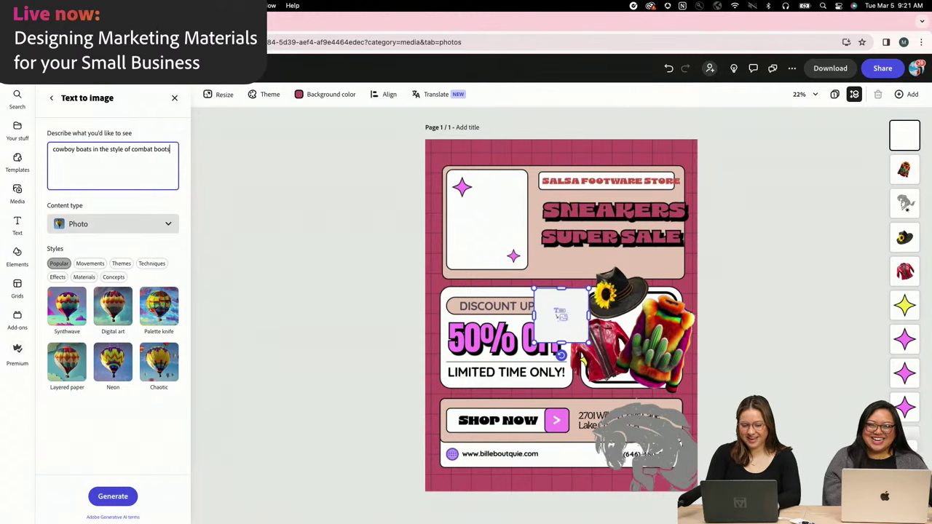
pyautogui.click(115, 496)
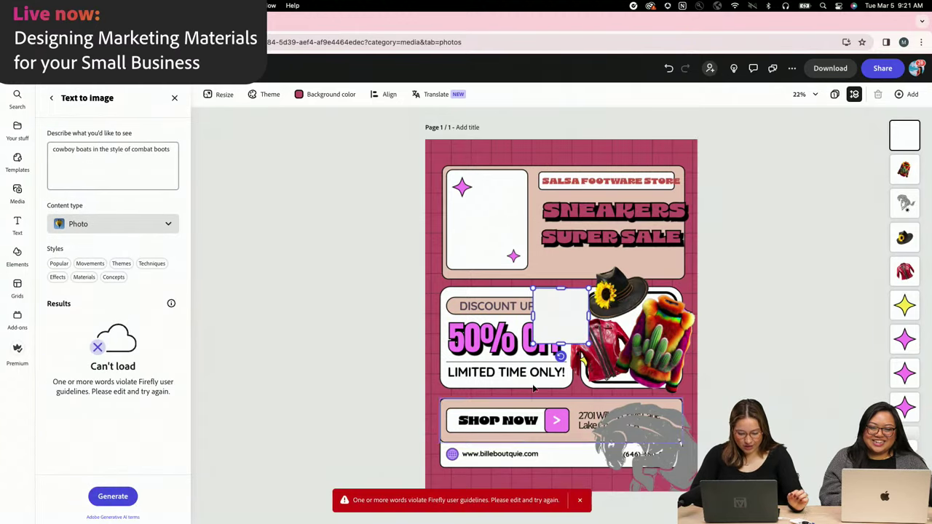
# - Change the prompt to "cowboy boats in green blue and brown", generate the photos and enlarge the image over the flyer's lower left
pyautogui.click(162, 169)
pyautogui.doubleClick(150, 151)
pyautogui.press('BackSpace')
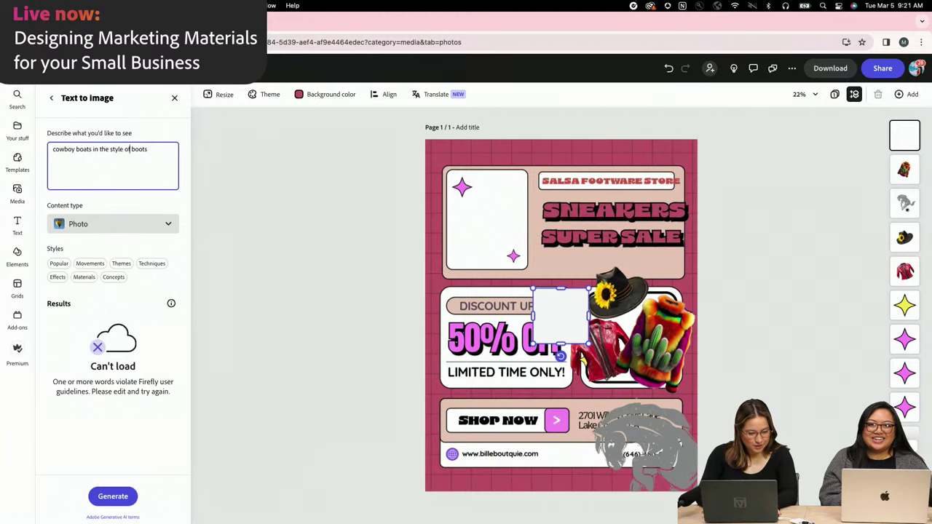
pyautogui.moveTo(151, 152); pyautogui.dragTo(92, 148)
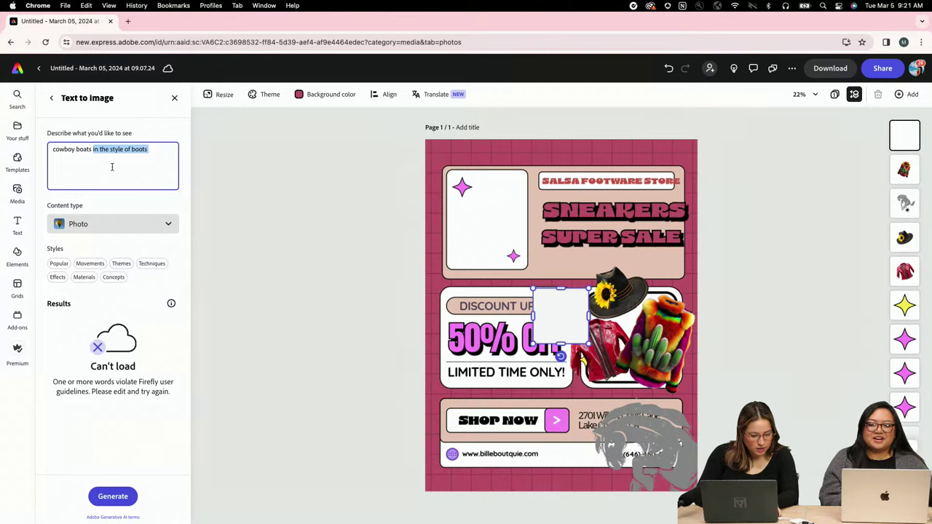
pyautogui.press('BackSpace')
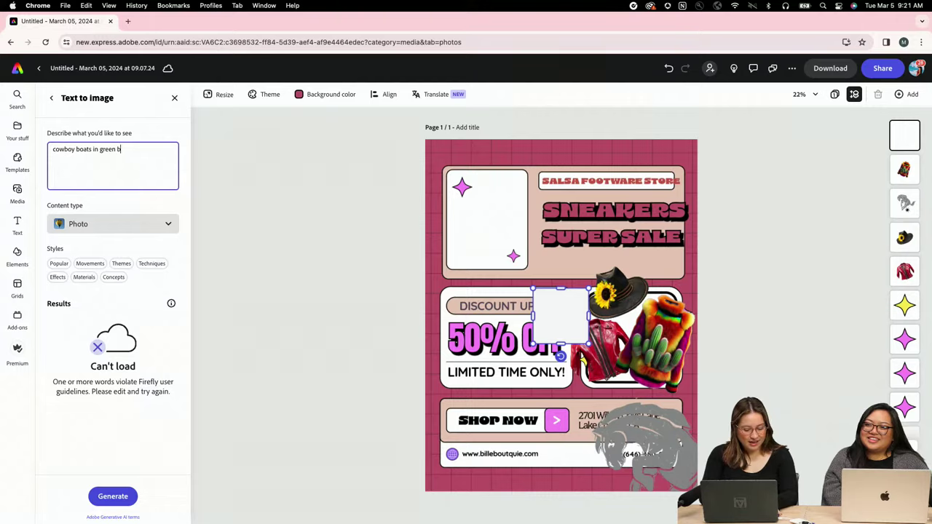
pyautogui.write('lue and brown')
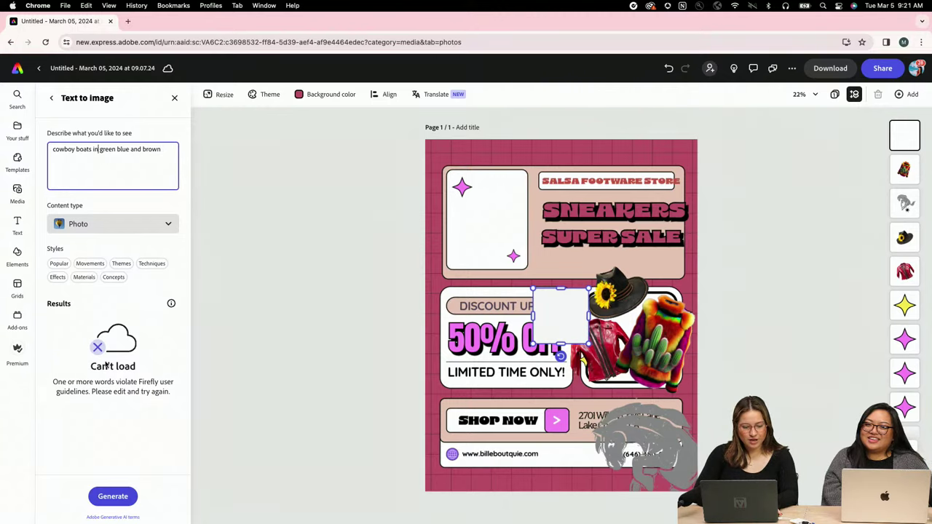
pyautogui.click(113, 496)
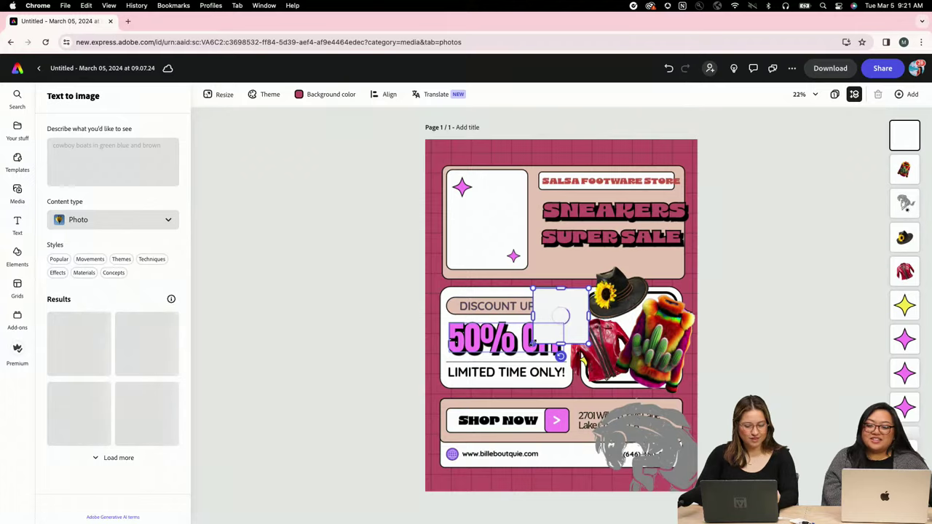
pyautogui.moveTo(533, 342); pyautogui.dragTo(418, 458)
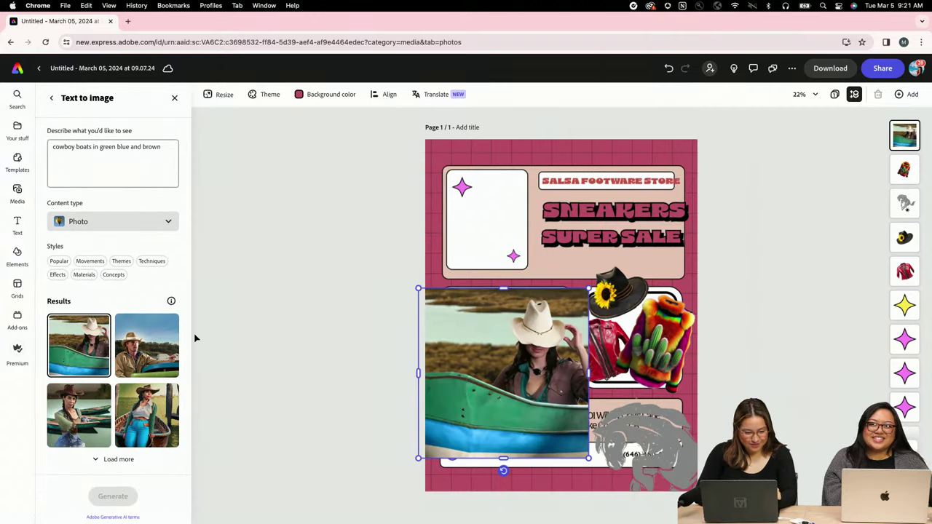
# - Correct the prompt to "cowboy boots in green blue and brown" and generate new photos
pyautogui.click(100, 164)
pyautogui.click(87, 147)
pyautogui.press('BackSpace')
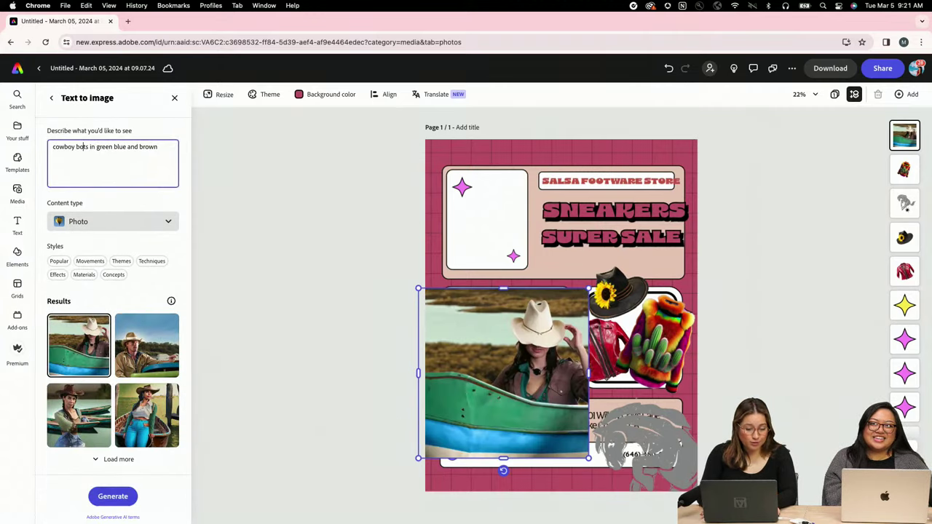
pyautogui.write('o')
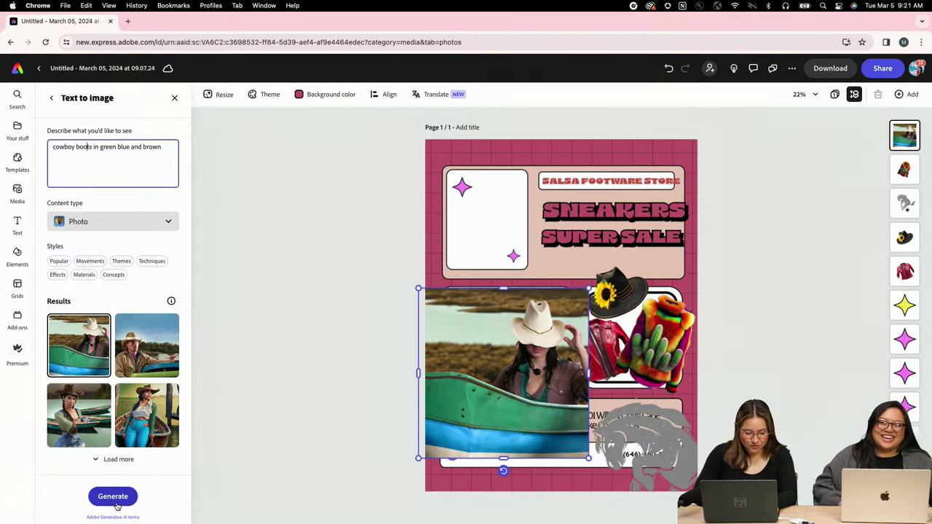
pyautogui.click(162, 408)
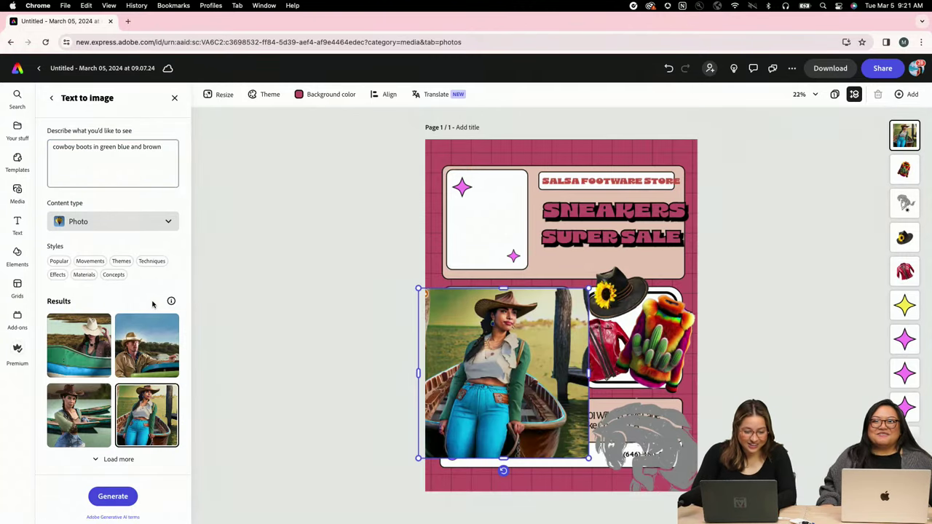
pyautogui.click(113, 497)
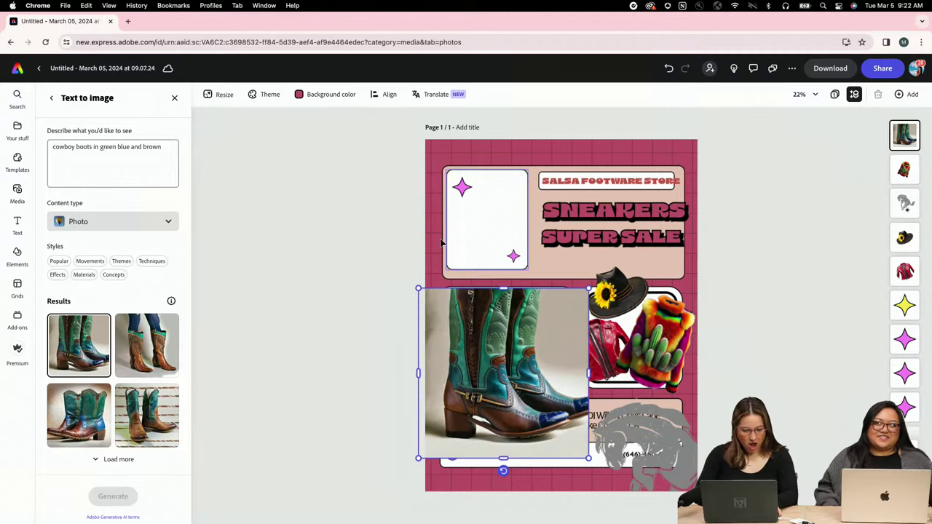
# - Reopen the boot photo's text-to-image results and choose the variation with short green, blue and brown boots pointing left
pyautogui.click(370, 263)
pyautogui.click(475, 386)
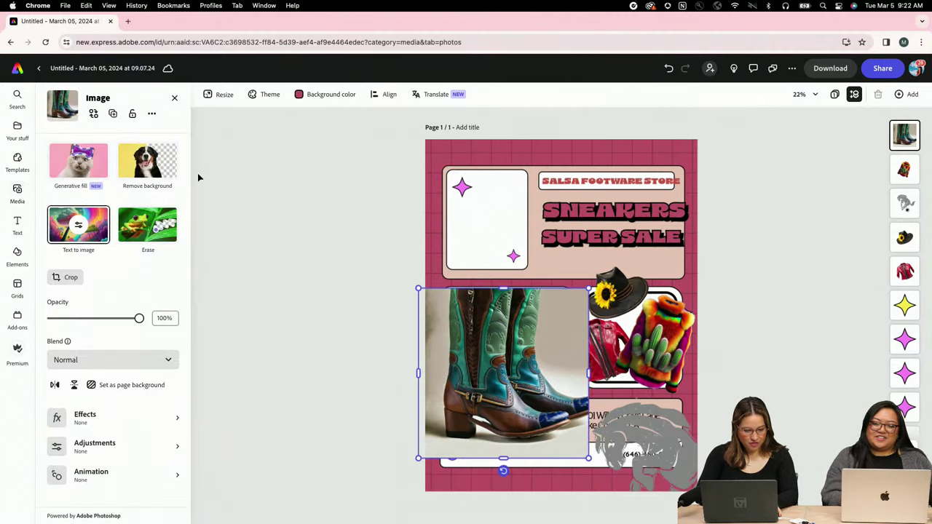
pyautogui.click(87, 231)
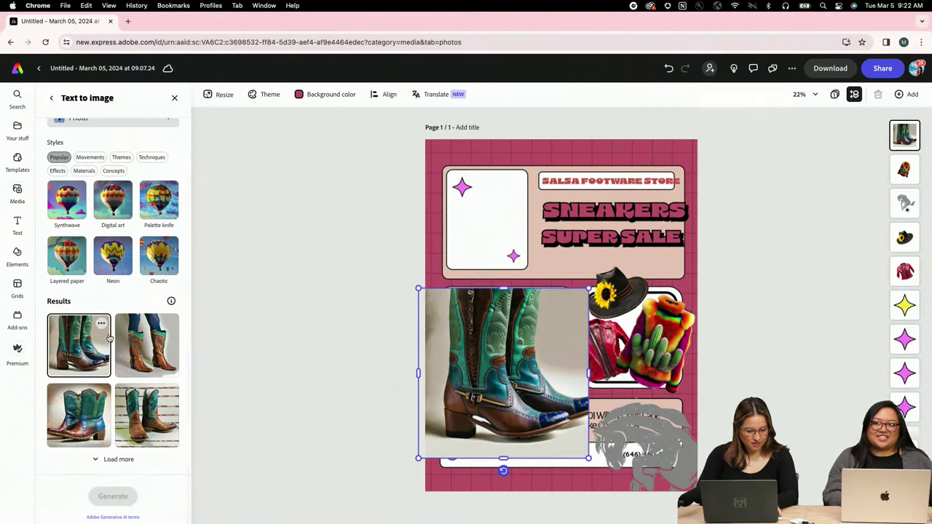
pyautogui.click(89, 439)
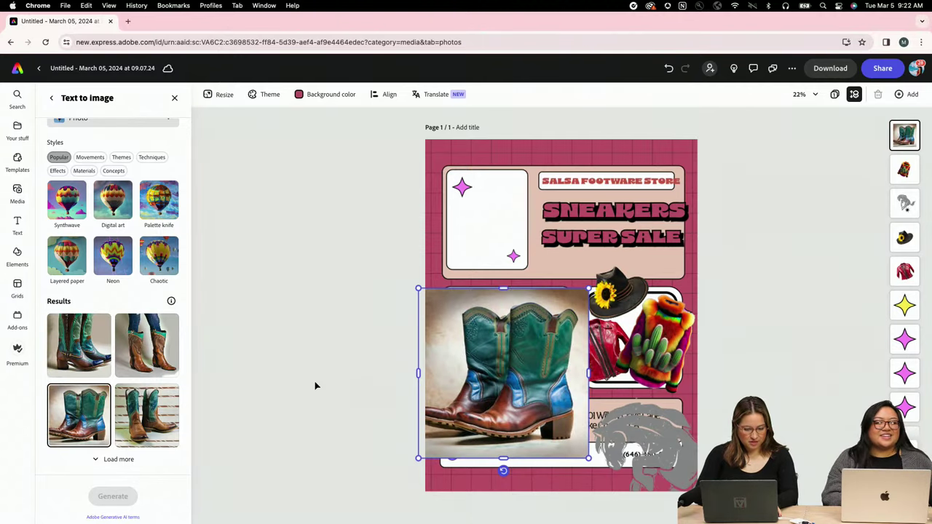
# - Remove the boots image's background and fit the boots, scaled down and slightly tilted, into the white frame beside the headline
pyautogui.scroll(3, 113, 291)
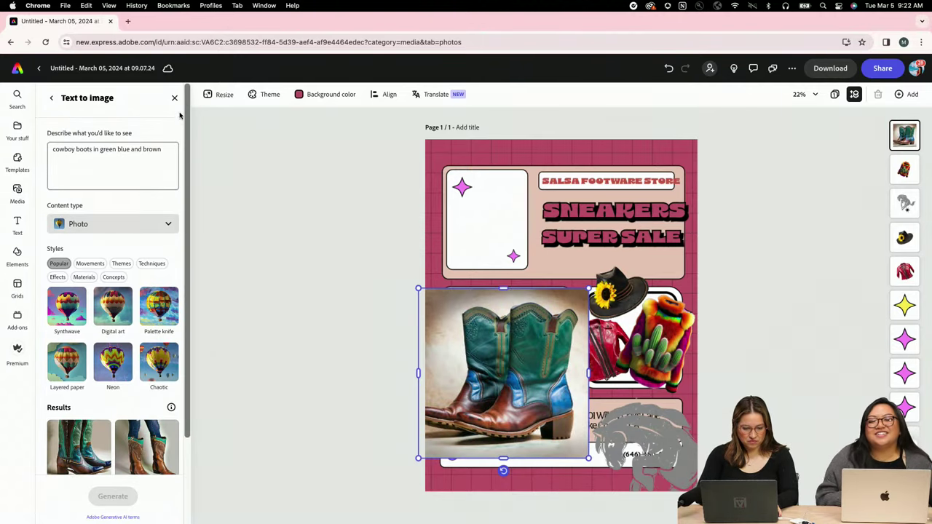
pyautogui.click(51, 98)
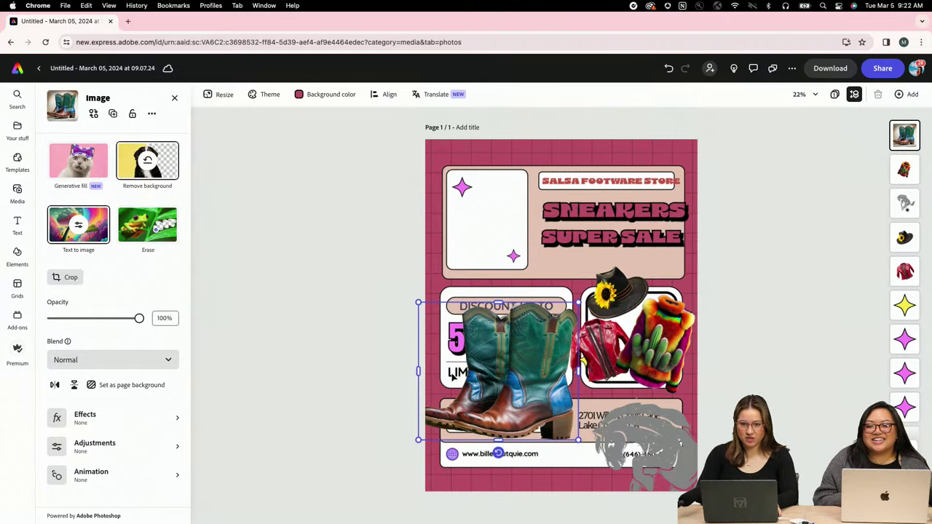
pyautogui.moveTo(512, 406); pyautogui.dragTo(504, 267)
pyautogui.moveTo(569, 298); pyautogui.dragTo(517, 260)
pyautogui.moveTo(492, 291); pyautogui.dragTo(504, 290)
pyautogui.moveTo(568, 265); pyautogui.dragTo(495, 240)
# - Move the pink stars outward to the corners of the white frame and shift the boots up inside it
pyautogui.click(515, 259)
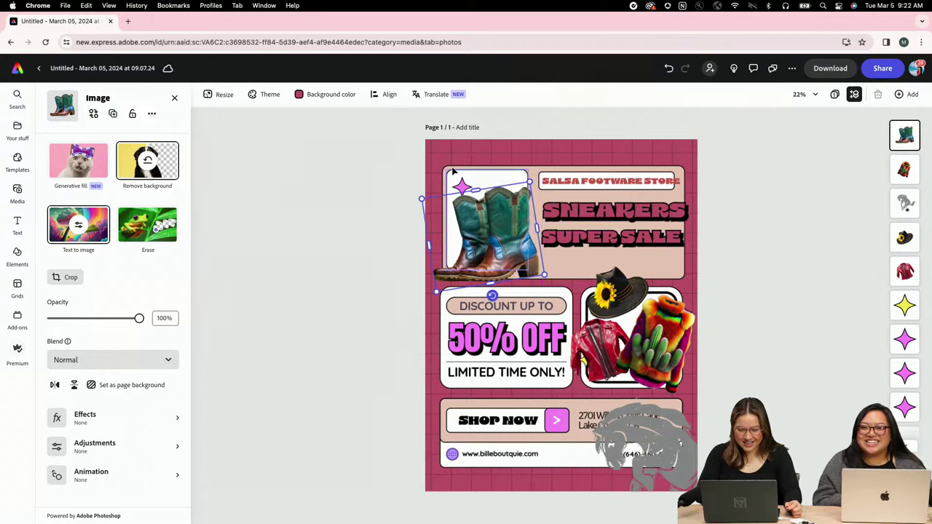
pyautogui.moveTo(461, 187); pyautogui.dragTo(450, 175)
pyautogui.moveTo(485, 219); pyautogui.dragTo(483, 209)
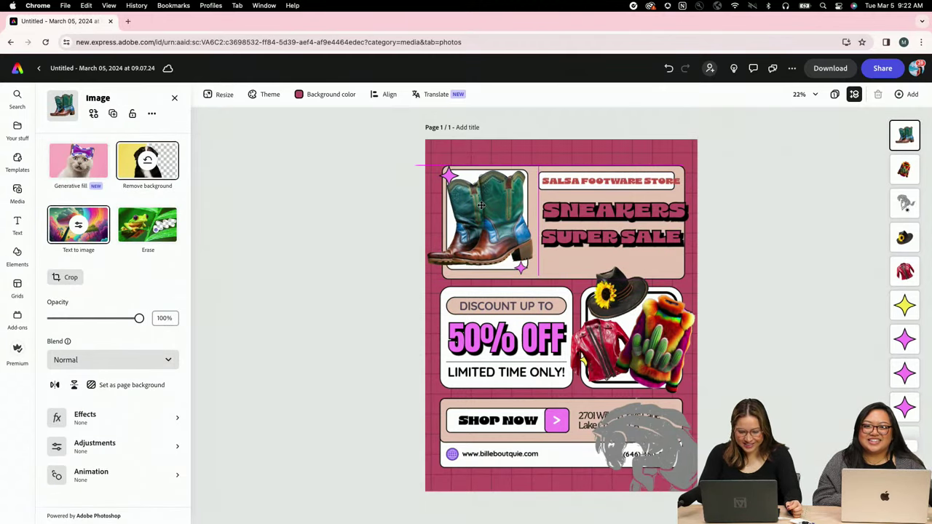
pyautogui.click(711, 239)
# - Delete the grey horse graphic covering the flyer's contact details
pyautogui.click(673, 461)
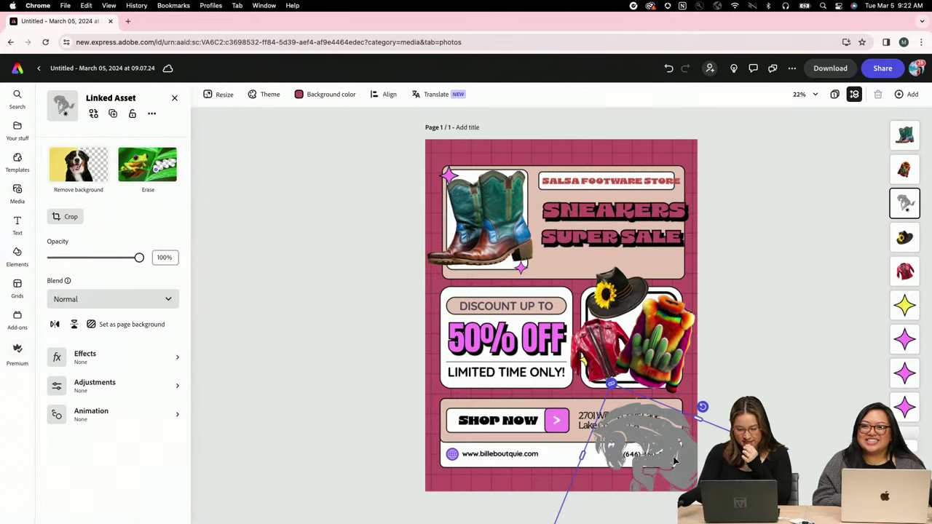
pyautogui.moveTo(665, 461); pyautogui.dragTo(541, 412)
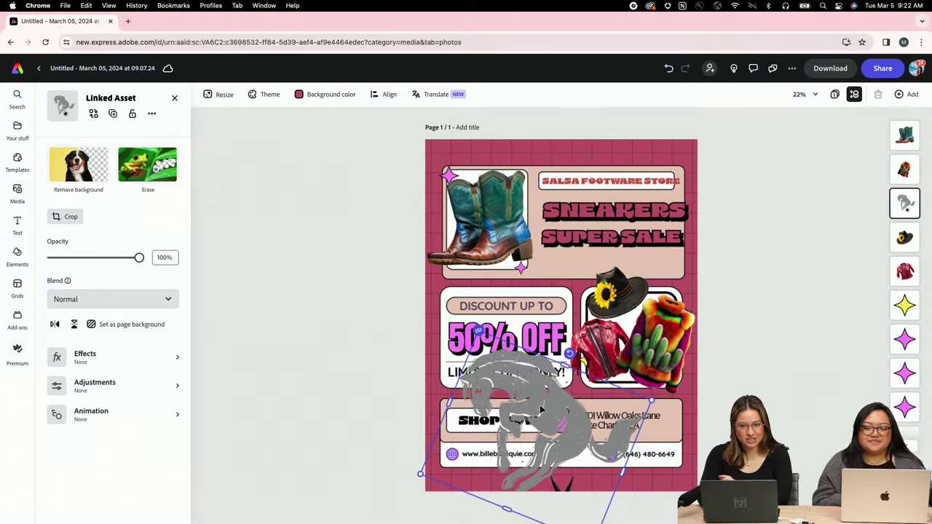
pyautogui.press('Delete')
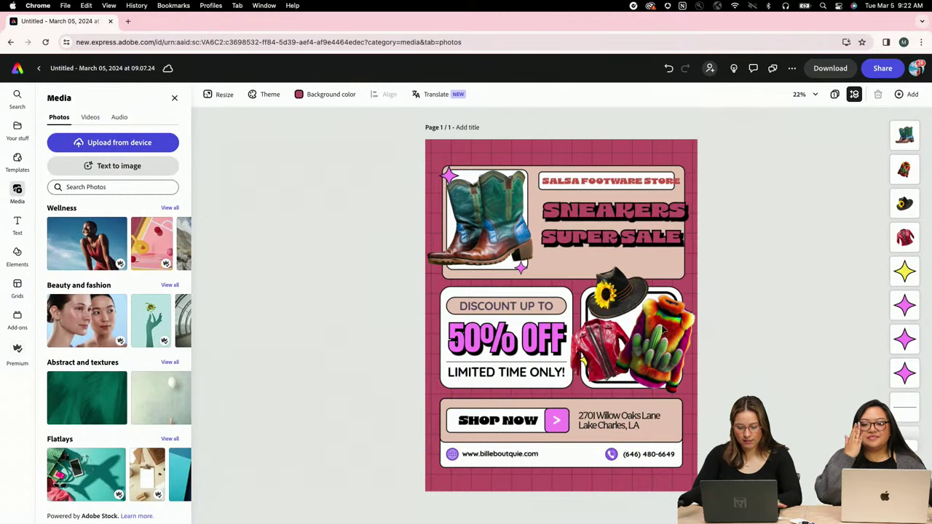
pyautogui.moveTo(617, 290); pyautogui.dragTo(613, 281)
pyautogui.click(757, 172)
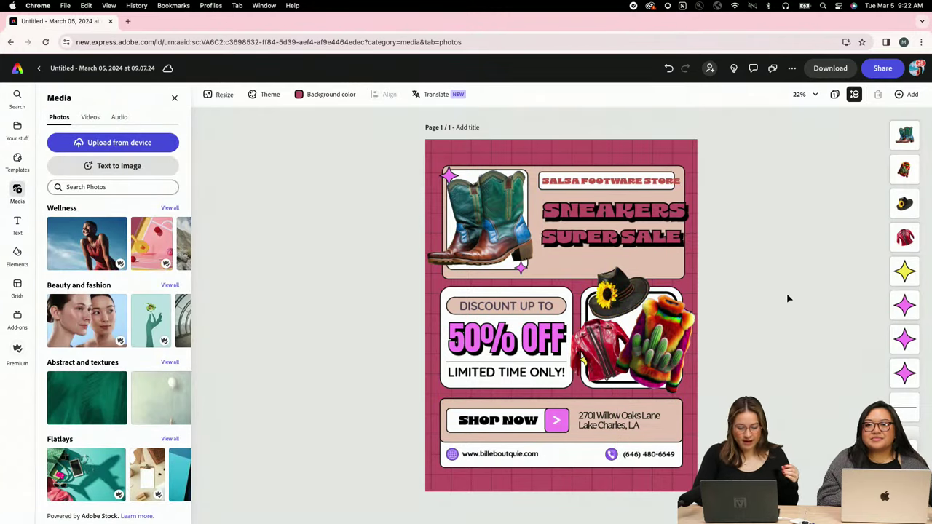
# - Replace the SNEAKERS headline with BOUTIQUE
pyautogui.click(614, 211)
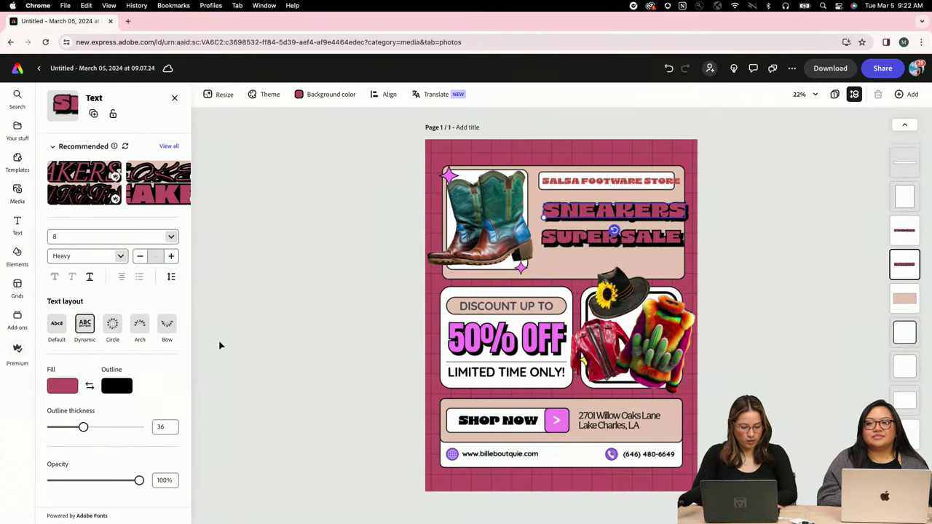
pyautogui.scroll(-4, 111, 386)
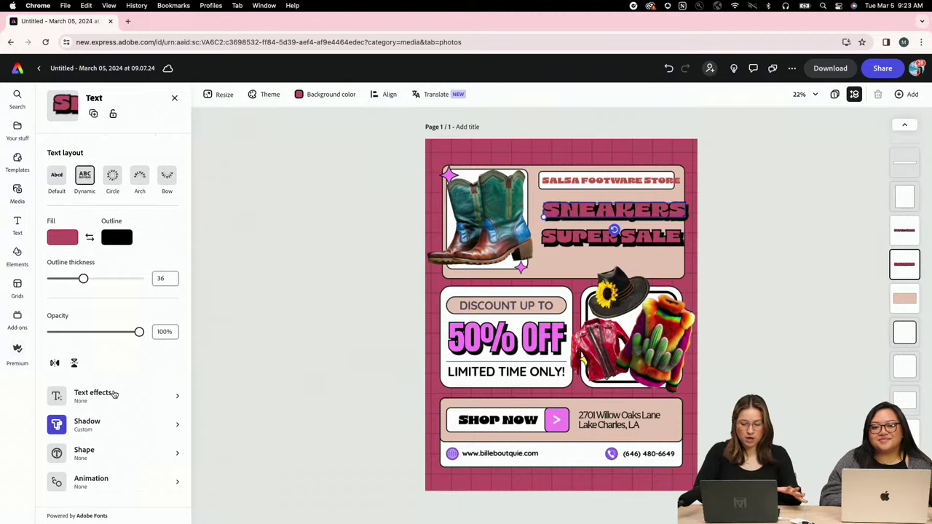
pyautogui.doubleClick(598, 210)
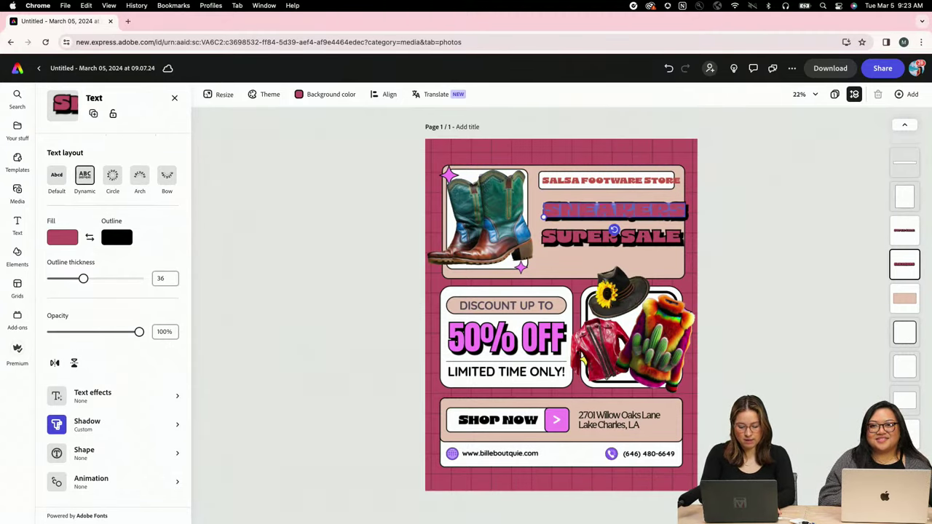
pyautogui.write('BOUT')
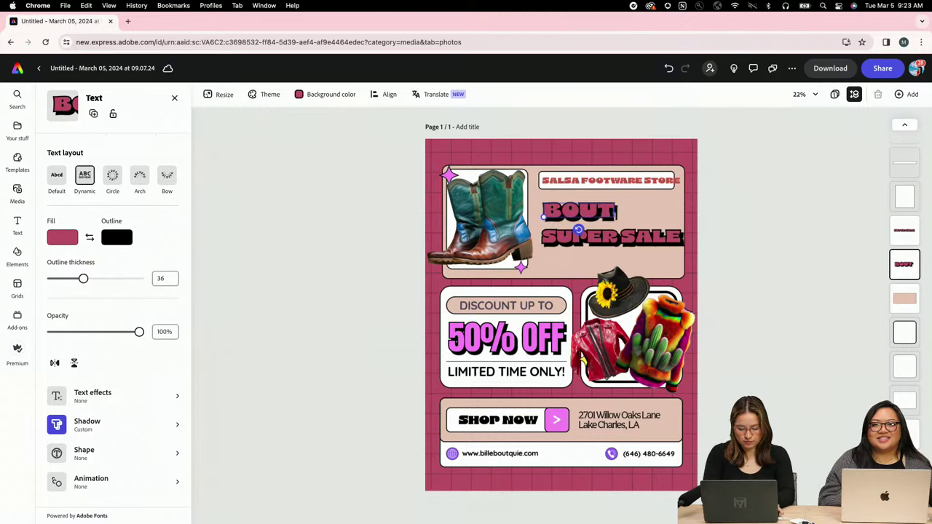
pyautogui.write('QIE')
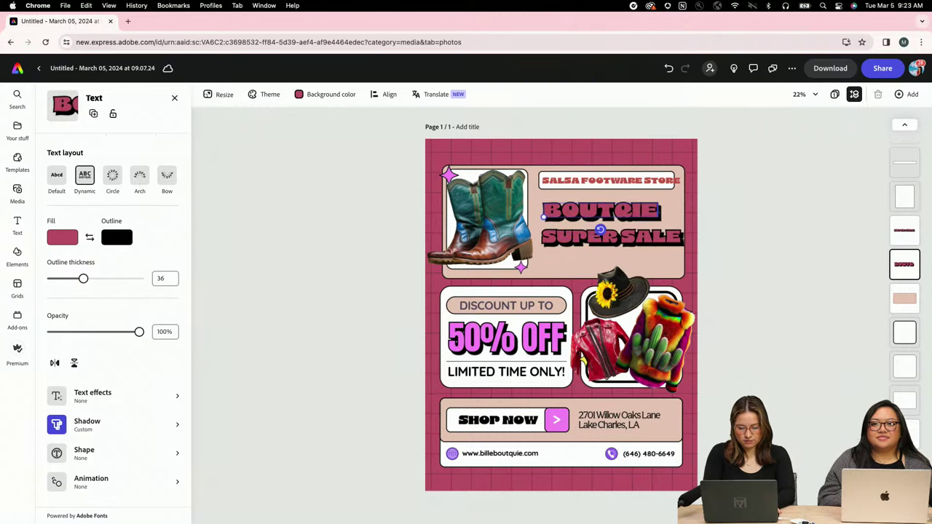
pyautogui.press('BackSpace')
pyautogui.press('BackSpace')
pyautogui.write('UIE')
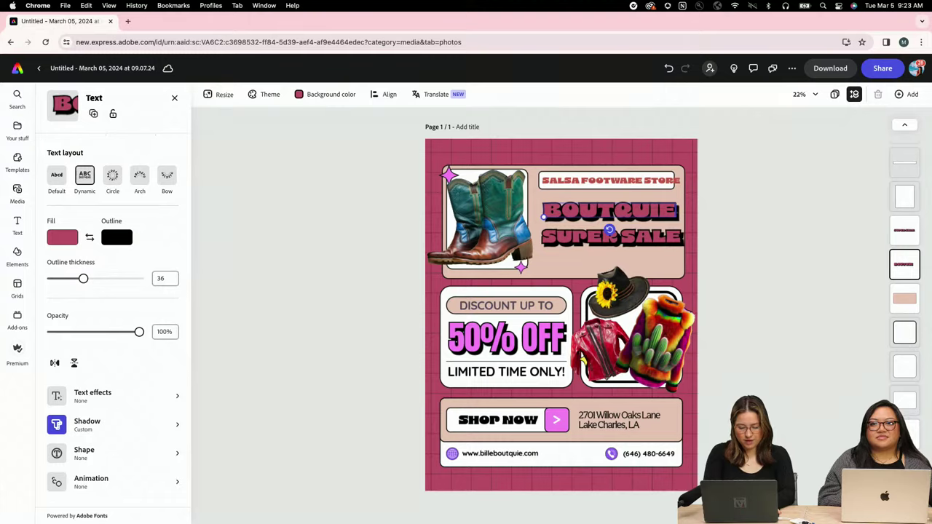
pyautogui.press('BackSpace')
pyautogui.press('BackSpace')
pyautogui.press('BackSpace')
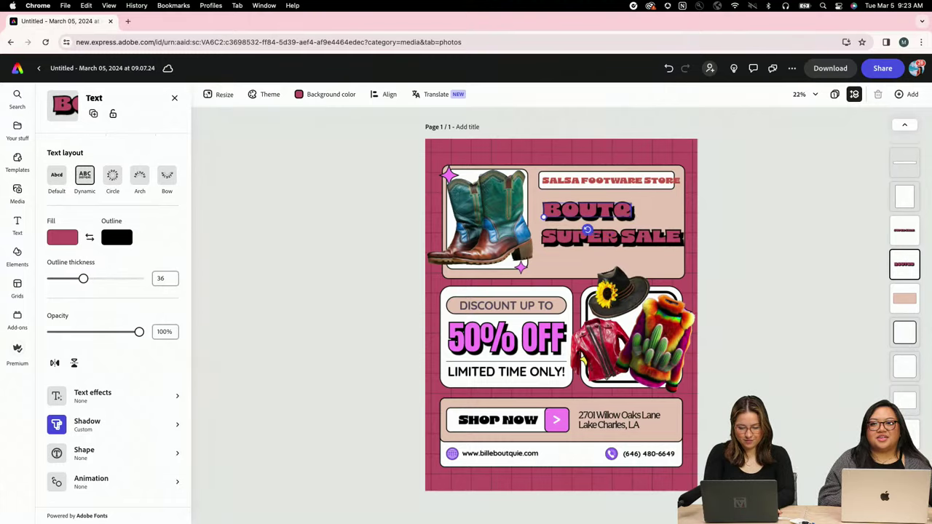
pyautogui.write('IU')
pyautogui.press('BackSpace')
pyautogui.press('BackSpace')
pyautogui.press('BackSpace')
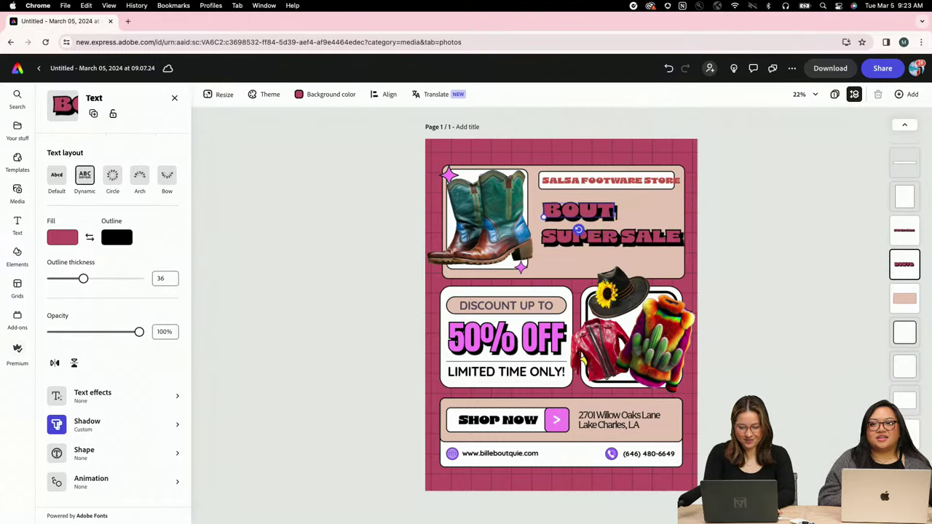
pyautogui.write('IQUE')
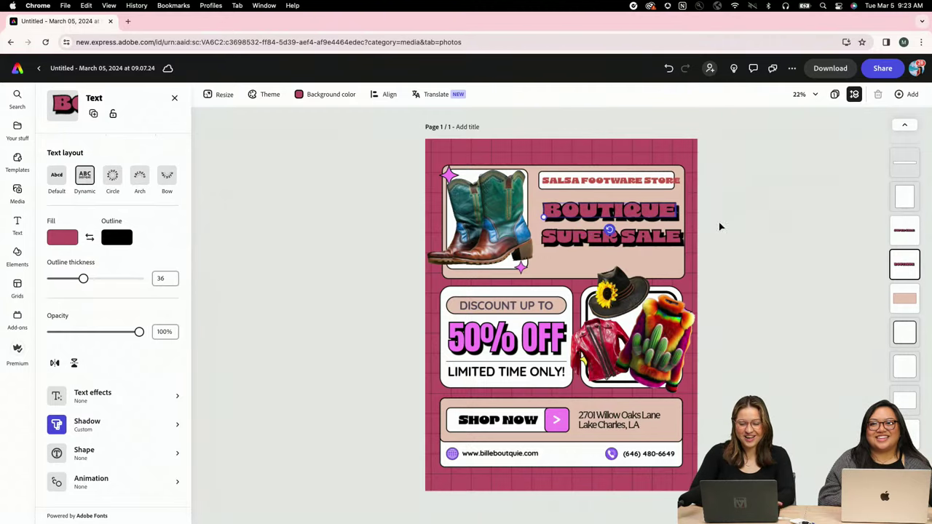
# - Start a text effect for the BOUTIQUE headline with the prompt "Pink and purple sunflowers"
pyautogui.hotkey('ctrl', 'a')
pyautogui.doubleClick(573, 211)
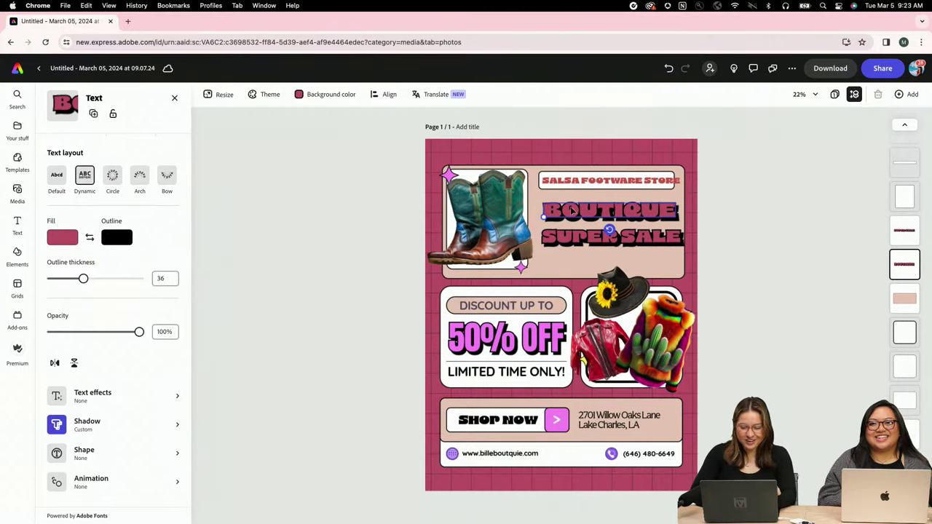
pyautogui.doubleClick(573, 210)
pyautogui.click(91, 396)
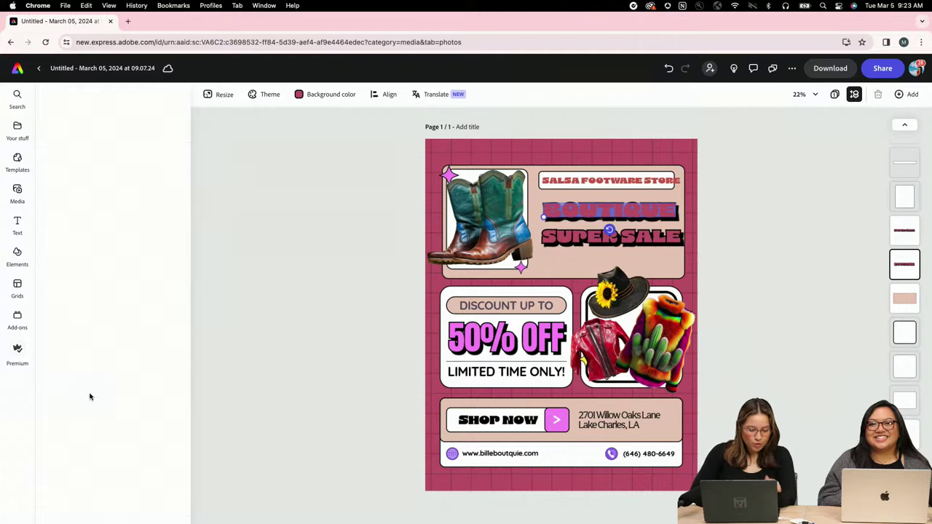
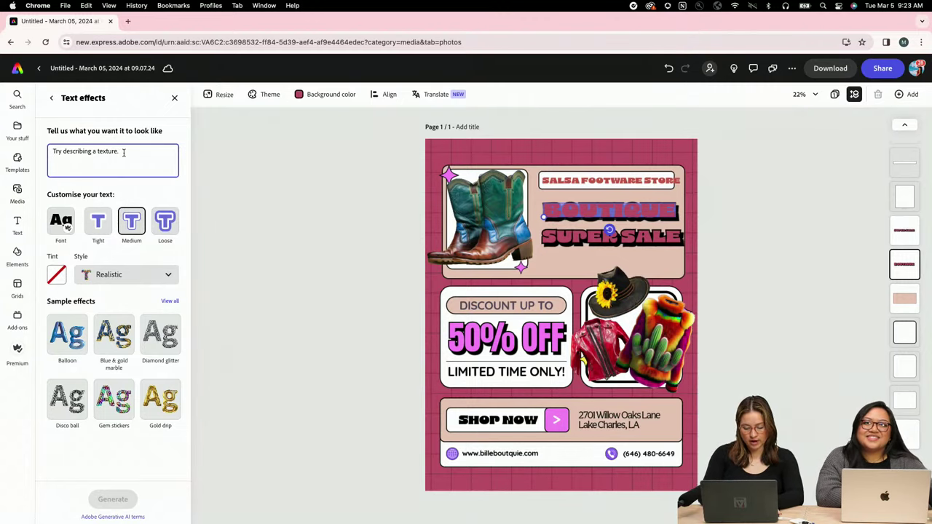
pyautogui.write('Pink and purple sun')
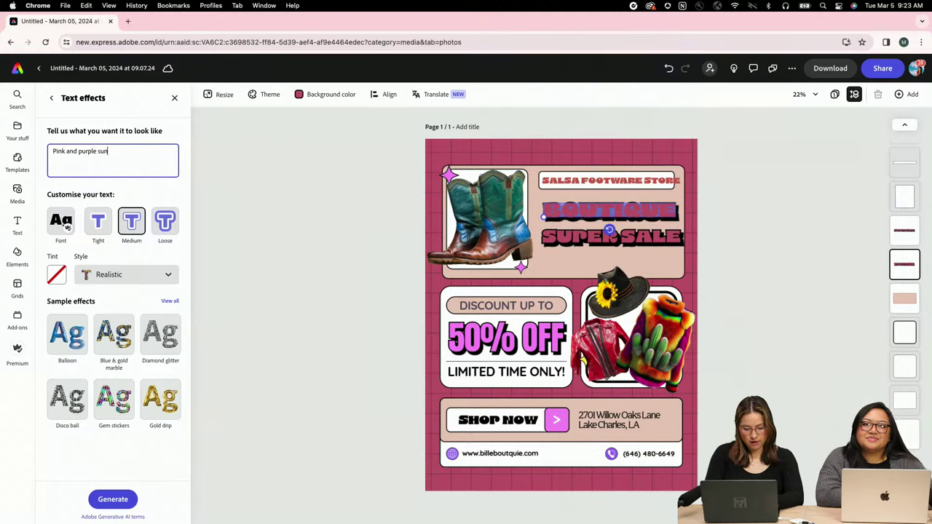
pyautogui.write('flowers')
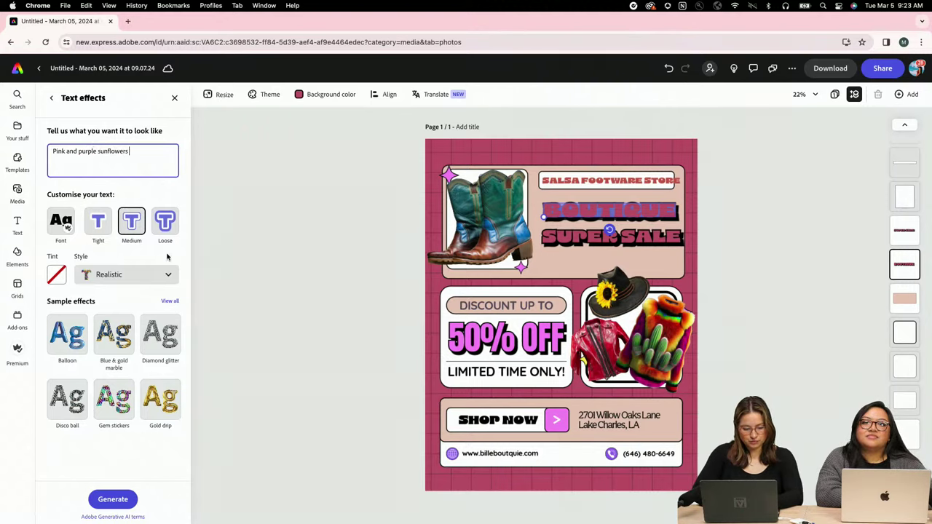
# - Generate the sunflower text effect with a Loose fit and the Realistic style
pyautogui.click(168, 274)
pyautogui.click(155, 248)
pyautogui.click(166, 223)
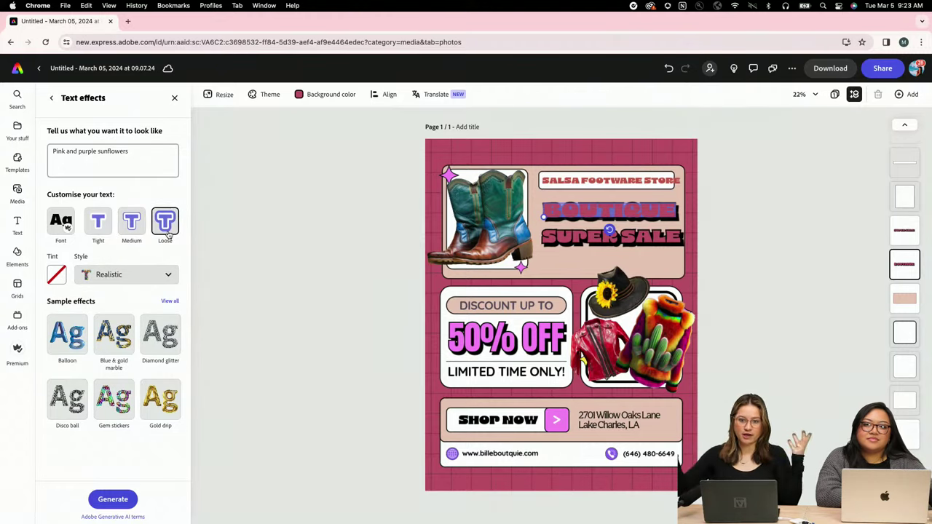
pyautogui.click(165, 274)
pyautogui.click(155, 269)
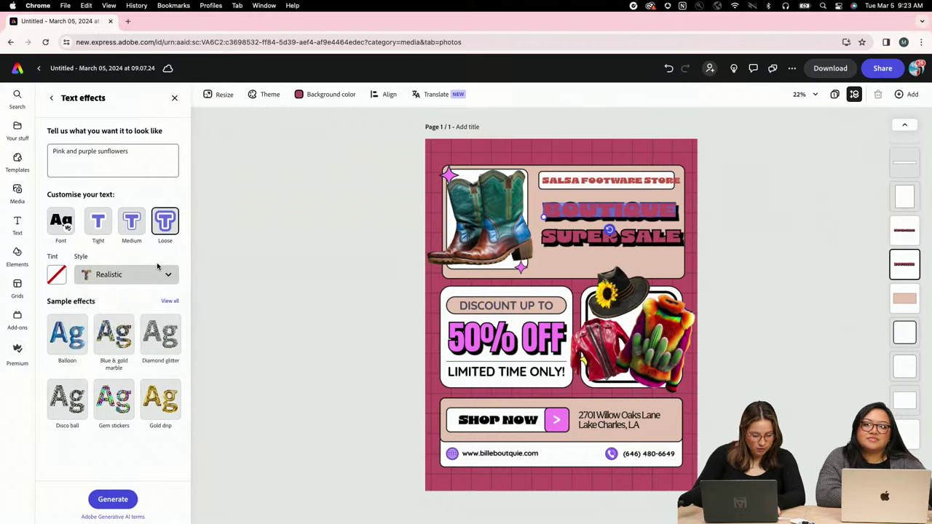
pyautogui.click(109, 502)
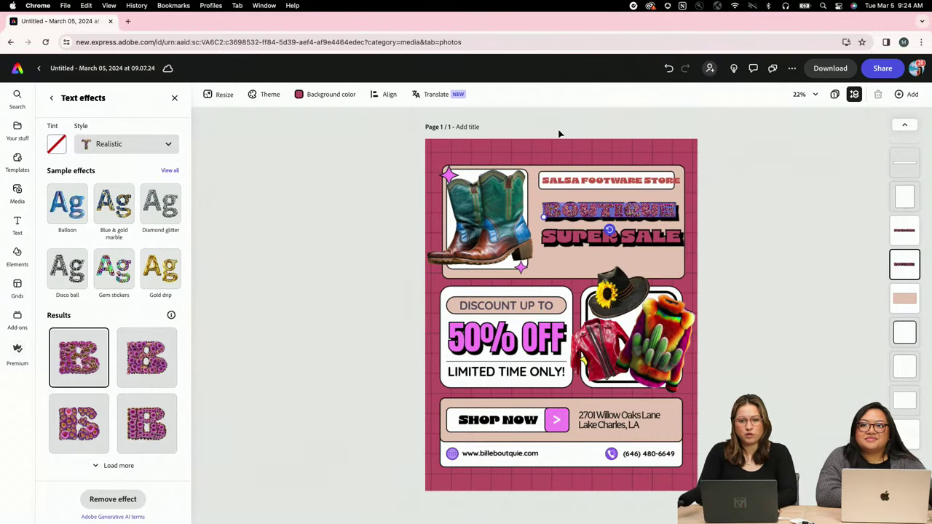
# - Compare the first two generated sunflower results on the BOUTIQUE headline and examine the floral lettering of the first up close
pyautogui.keyDown('ctrl'); pyautogui.scroll(5, 644, 171); pyautogui.keyUp('ctrl')
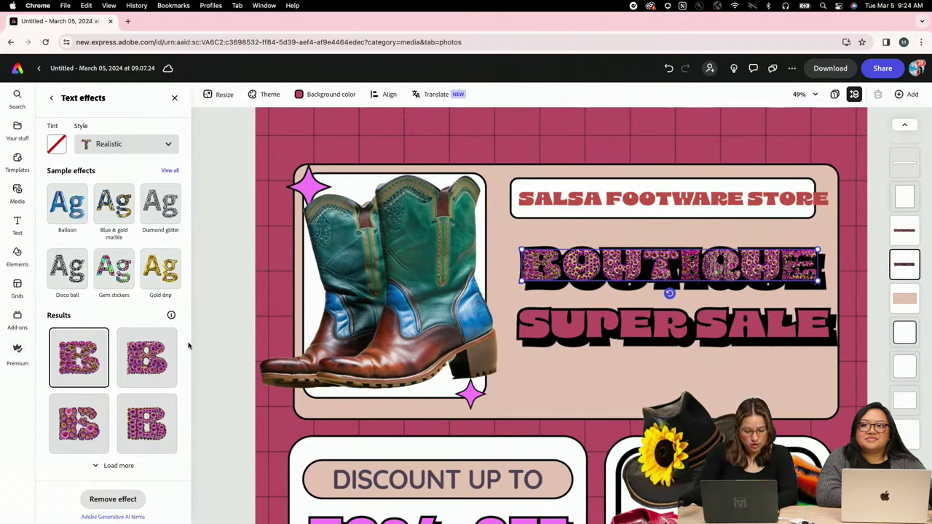
pyautogui.click(150, 364)
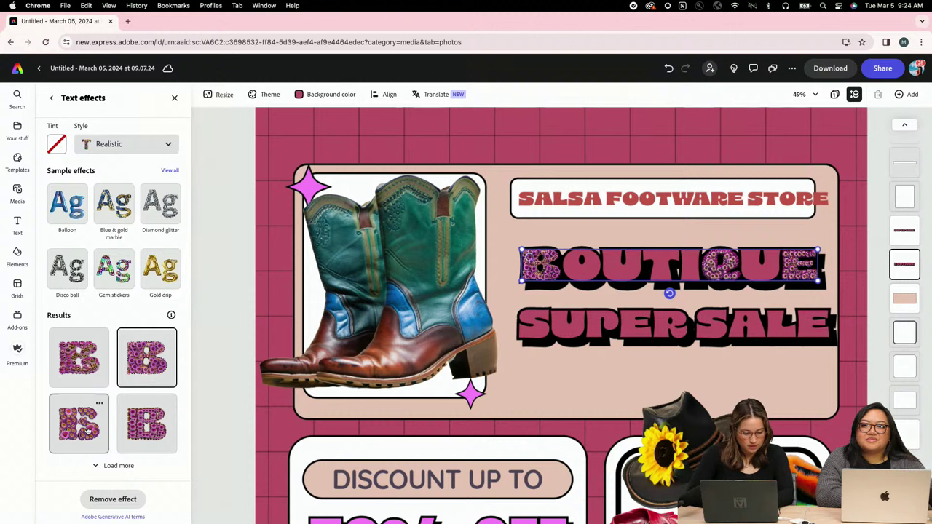
pyautogui.click(86, 353)
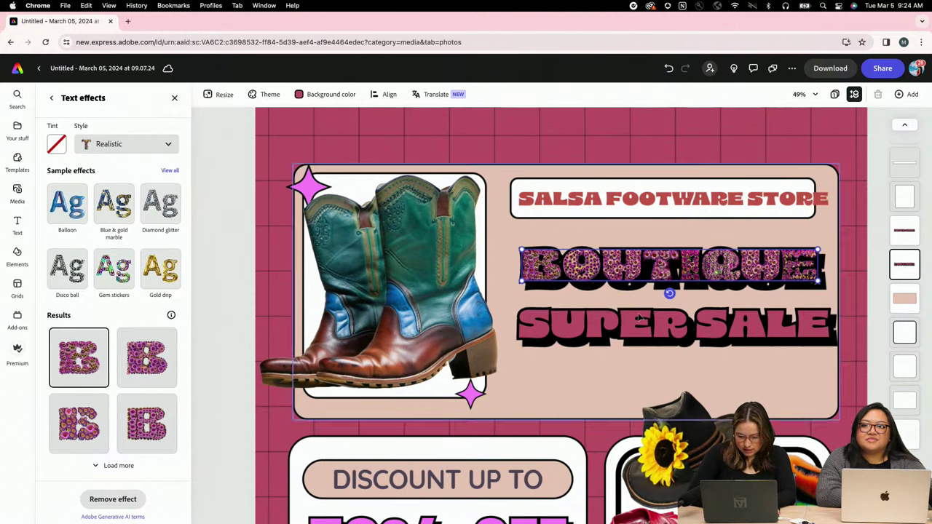
pyautogui.scroll(3, 113, 191)
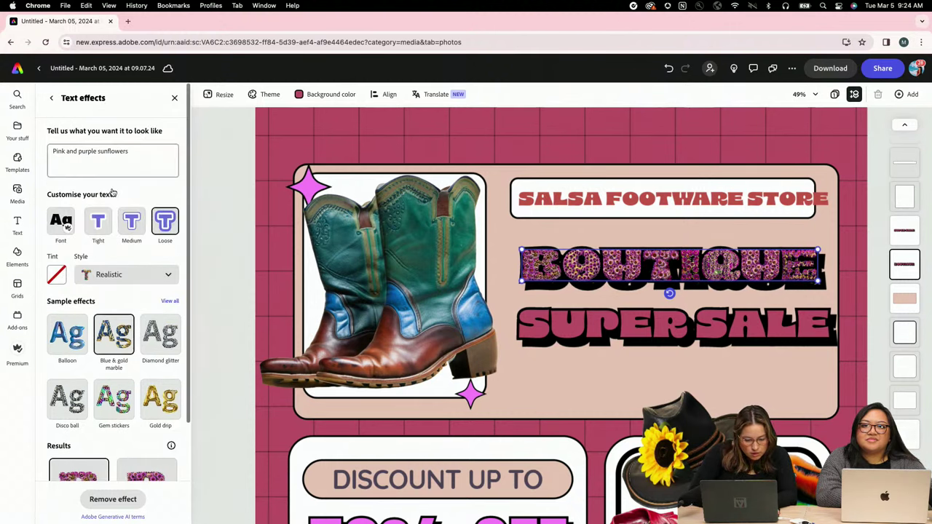
pyautogui.scroll(10, 659, 266)
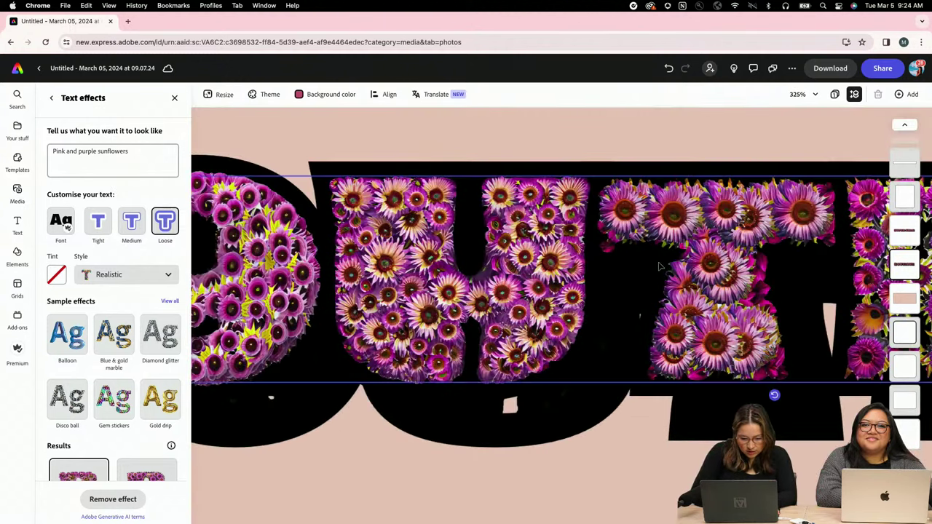
pyautogui.scroll(-3, 659, 266)
pyautogui.scroll(-3, 659, 267)
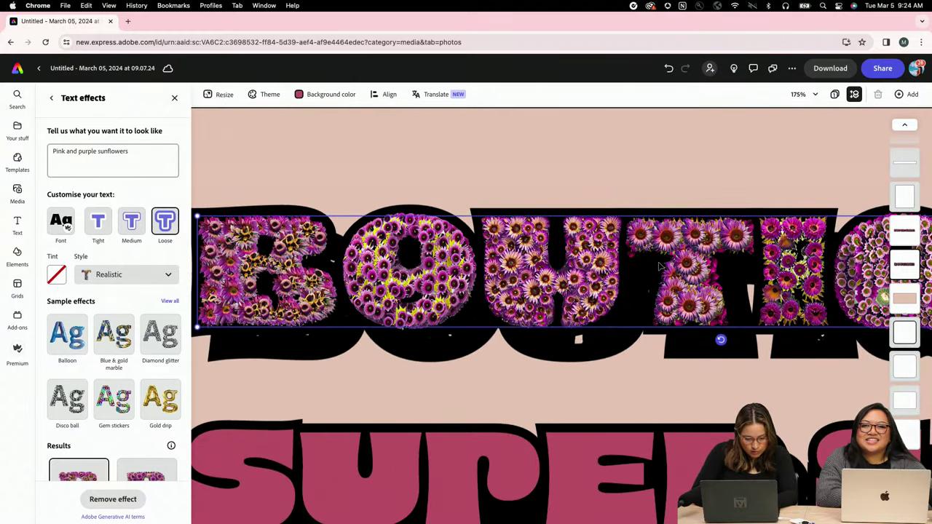
pyautogui.scroll(-8, 659, 266)
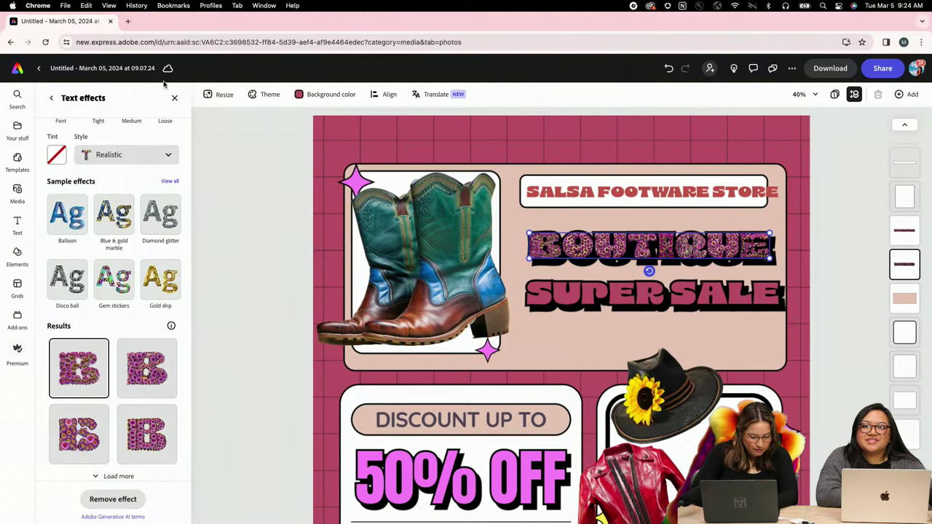
# - Apply the Arch text layout to the BOUTIQUE headline
pyautogui.click(51, 97)
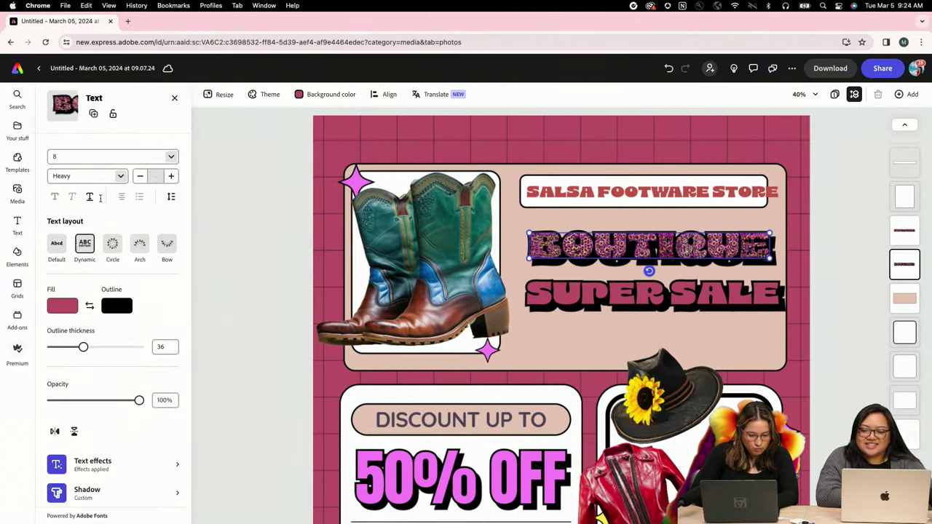
pyautogui.click(138, 245)
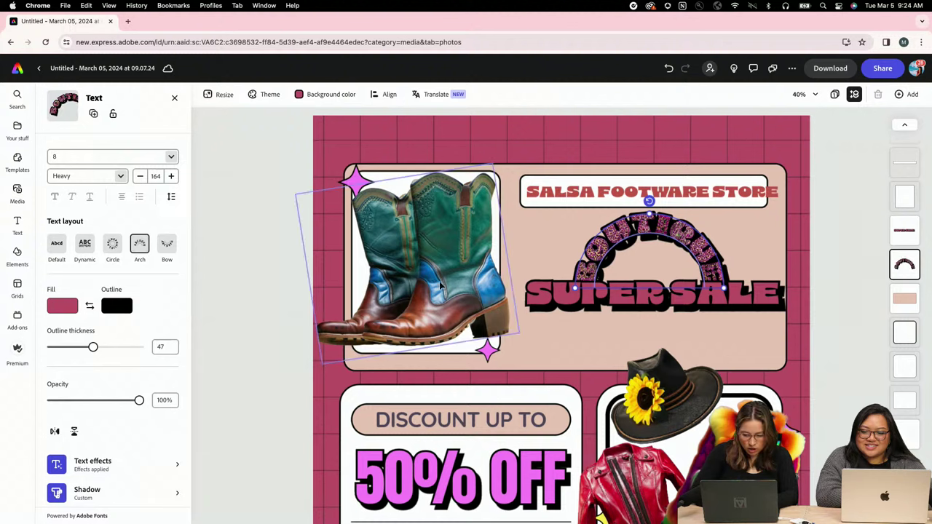
# - Apply the Bow text layout to the SUPER SALE text and place it beneath the arched BOUTIQUE headline
pyautogui.click(652, 295)
pyautogui.click(172, 244)
pyautogui.click(211, 216)
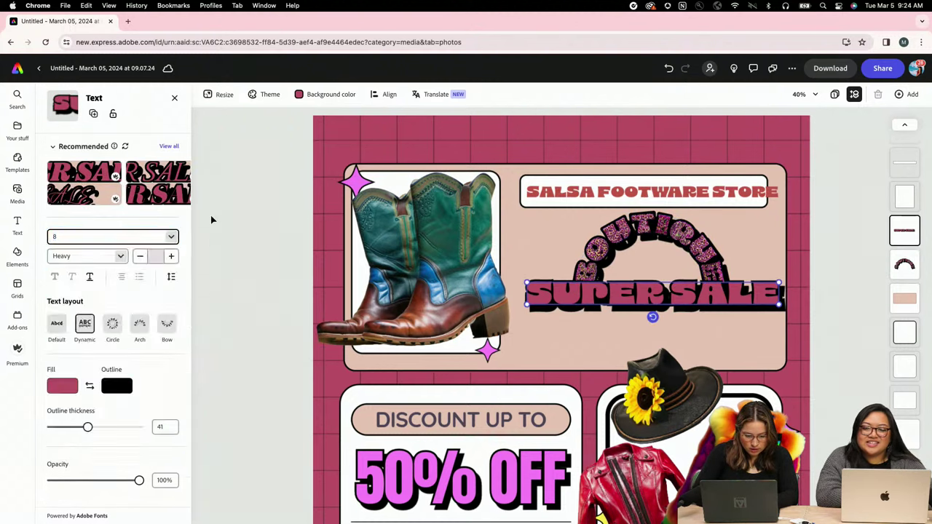
pyautogui.click(267, 189)
pyautogui.click(588, 303)
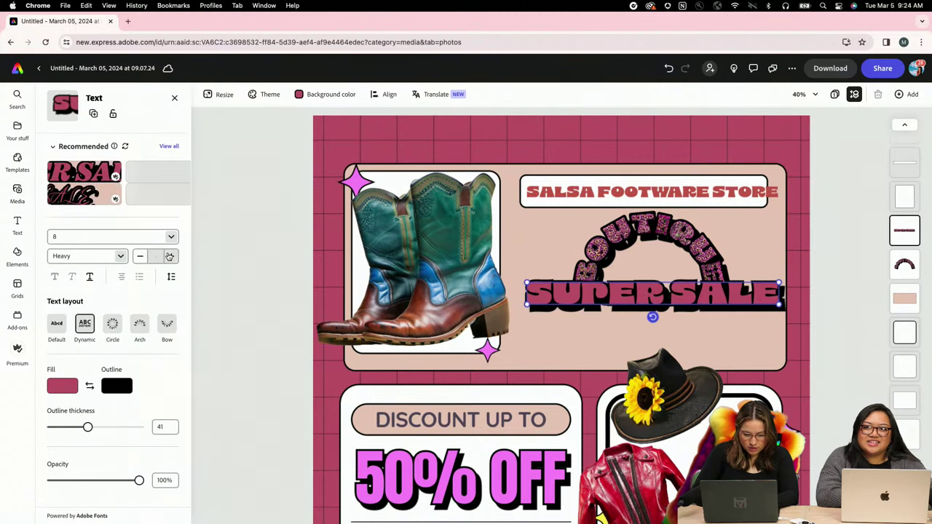
pyautogui.click(167, 323)
pyautogui.moveTo(614, 347); pyautogui.dragTo(603, 267)
# - Delete the SALSA FOOTWARE STORE text and the white box behind it
pyautogui.click(614, 191)
pyautogui.press('Delete')
pyautogui.click(612, 194)
pyautogui.press('Delete')
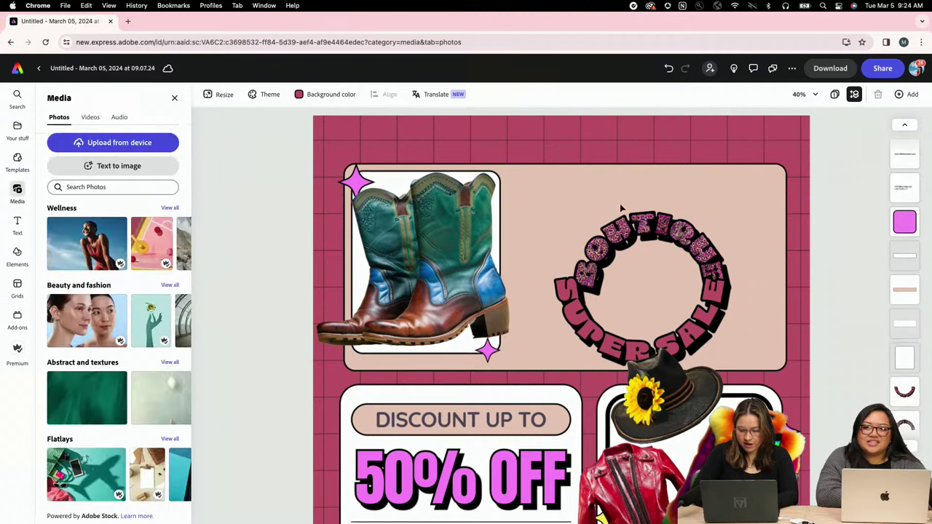
# - Move the BOUTIQUE arch and the SUPER SALE bow up into a ring inside the beige panel, undoing the panel's accidental move
pyautogui.moveTo(620, 203); pyautogui.dragTo(620, 191)
pyautogui.click(588, 313)
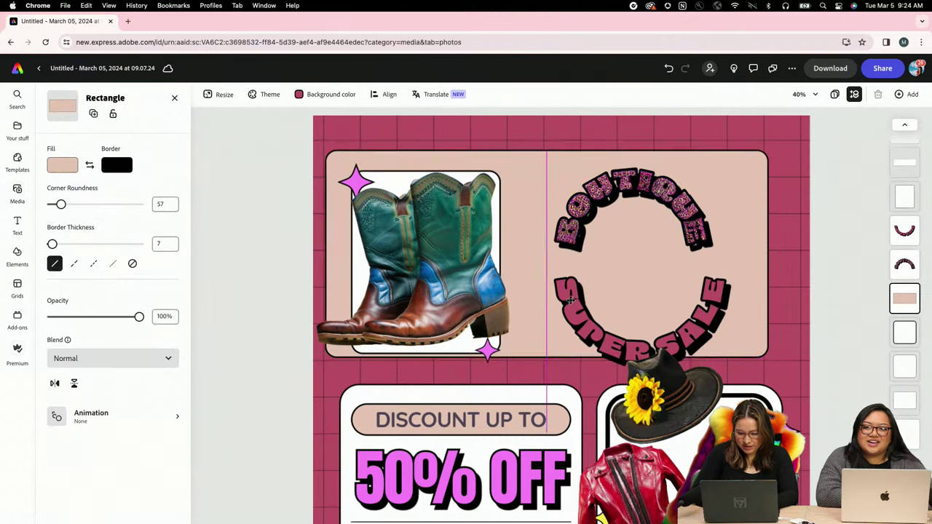
pyautogui.moveTo(588, 313)
pyautogui.mouseDown()
pyautogui.moveTo(602, 321)
pyautogui.moveTo(577, 321)
pyautogui.moveTo(574, 306)
pyautogui.mouseUp()
pyautogui.press('super+z')
pyautogui.click(655, 187)
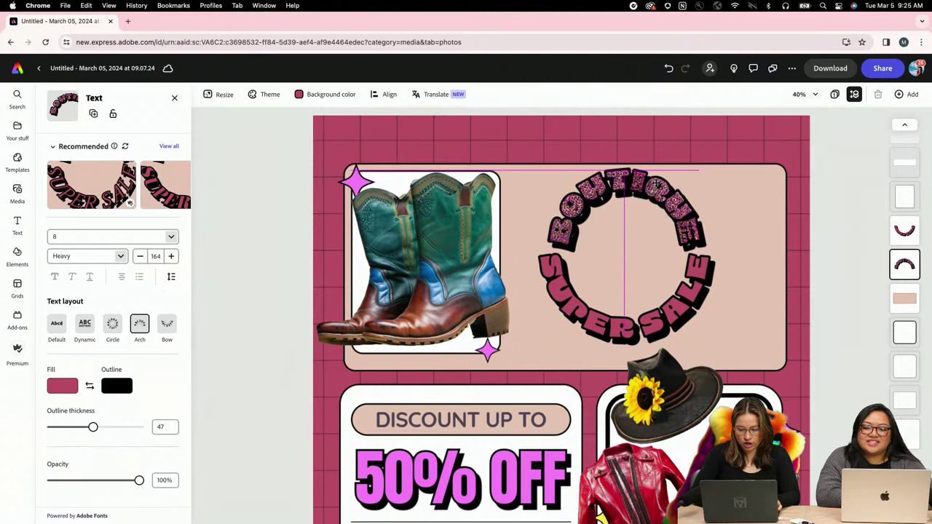
# - Open the text effects options for the SUPER SALE text
pyautogui.click(623, 337)
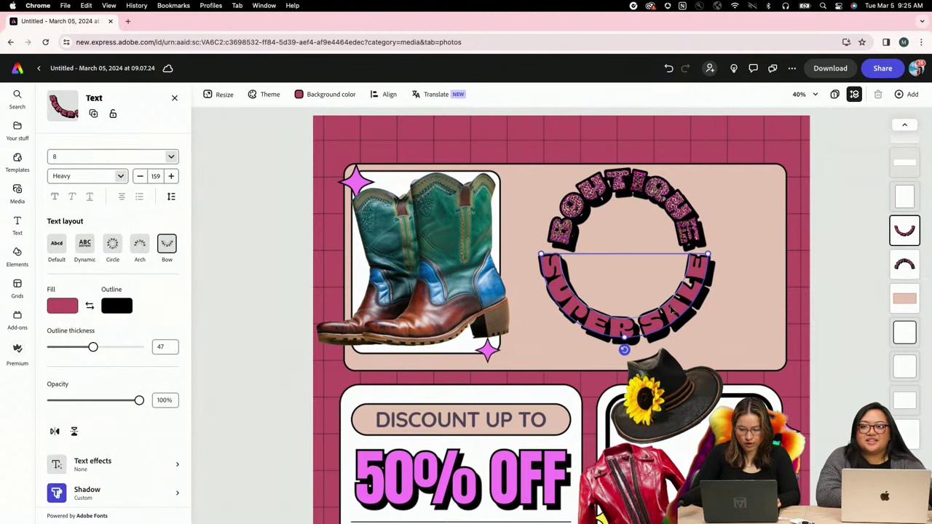
pyautogui.scroll(-3, 150, 350)
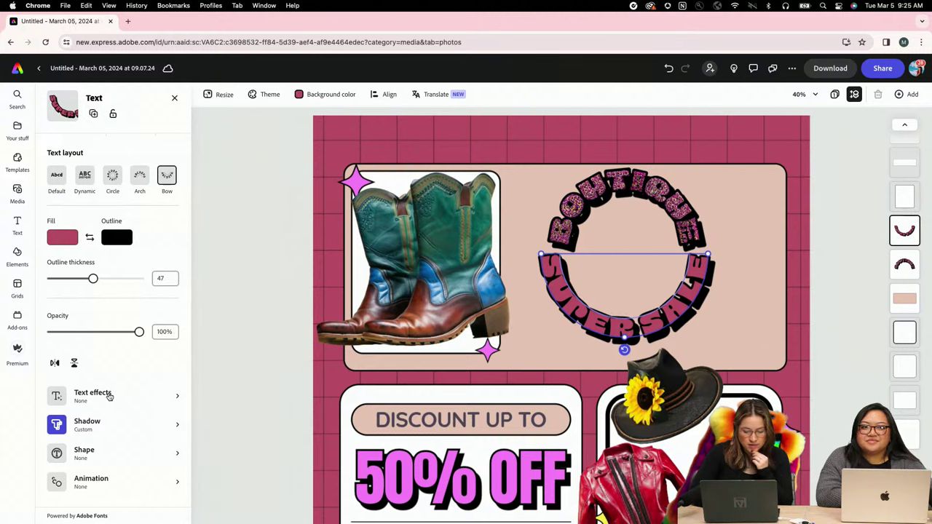
pyautogui.click(109, 394)
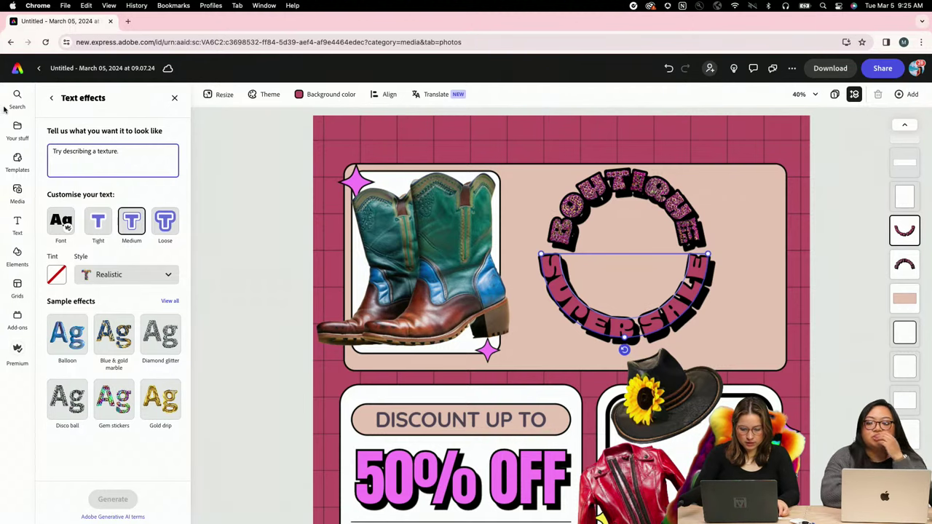
pyautogui.click(416, 270)
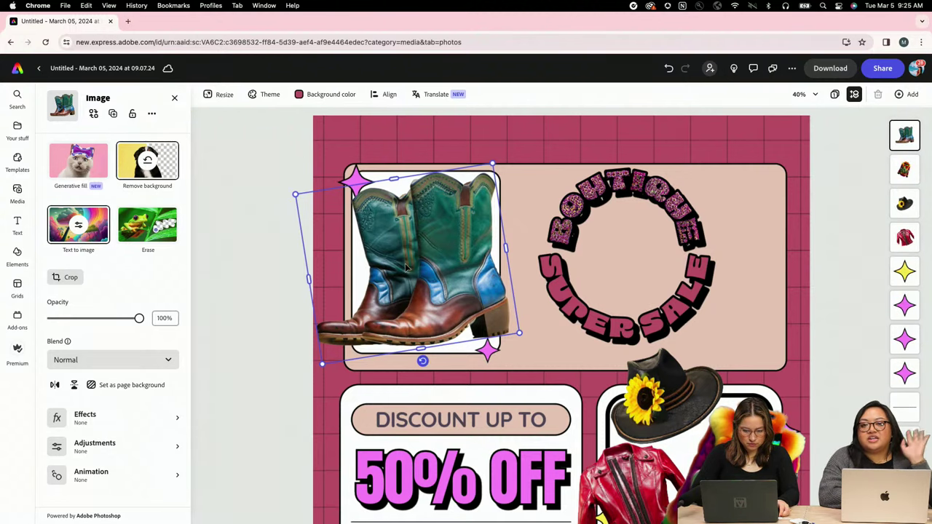
pyautogui.moveTo(407, 268)
pyautogui.mouseDown()
pyautogui.moveTo(378, 269)
pyautogui.moveTo(389, 274)
pyautogui.mouseUp()
pyautogui.click(255, 218)
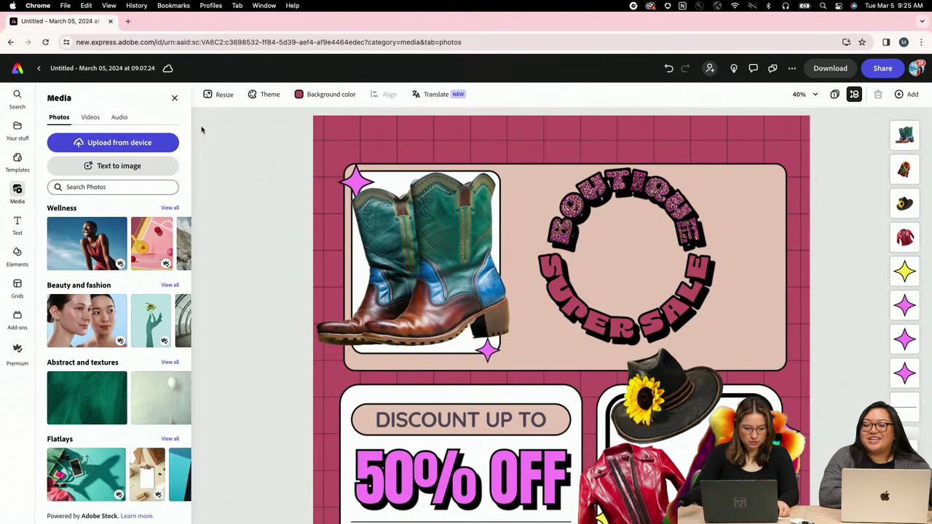
pyautogui.moveTo(256, 180); pyautogui.dragTo(401, 225)
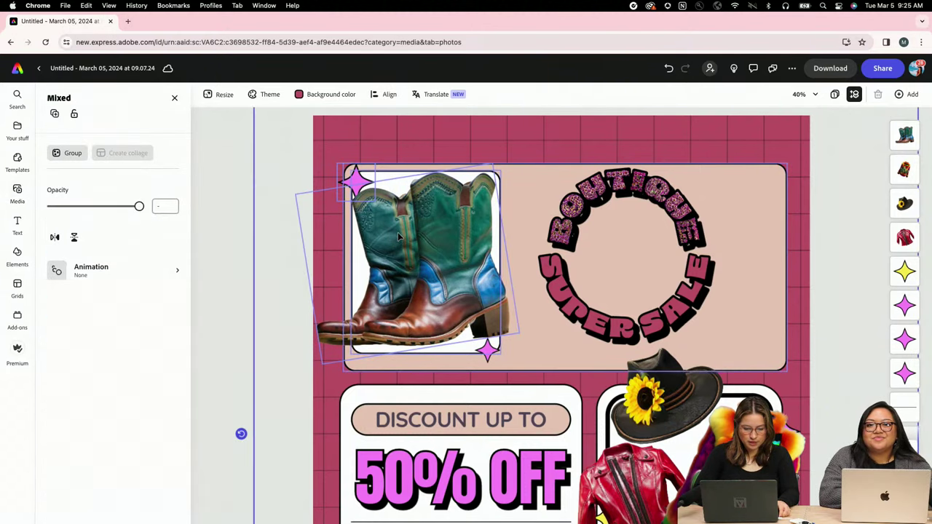
pyautogui.click(252, 241)
pyautogui.click(383, 257)
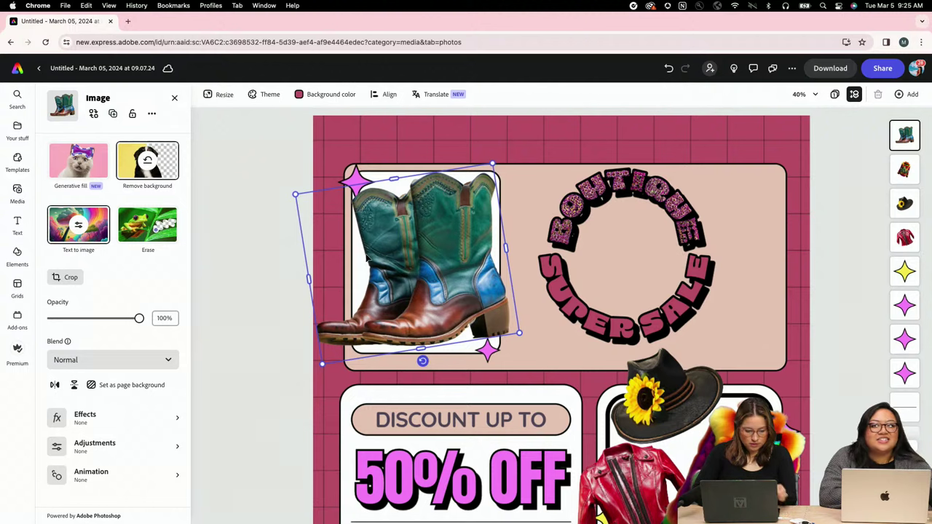
pyautogui.click(222, 207)
pyautogui.click(417, 298)
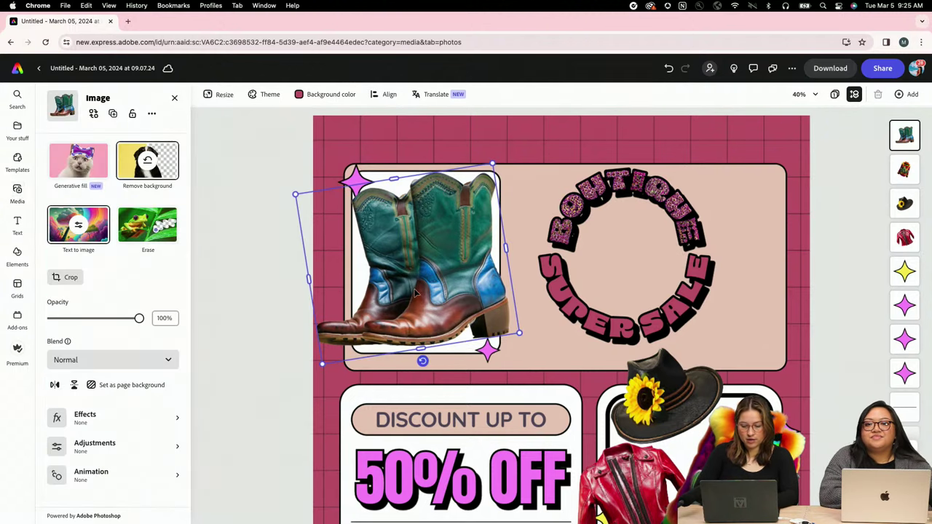
pyautogui.scroll(2, 606, 270)
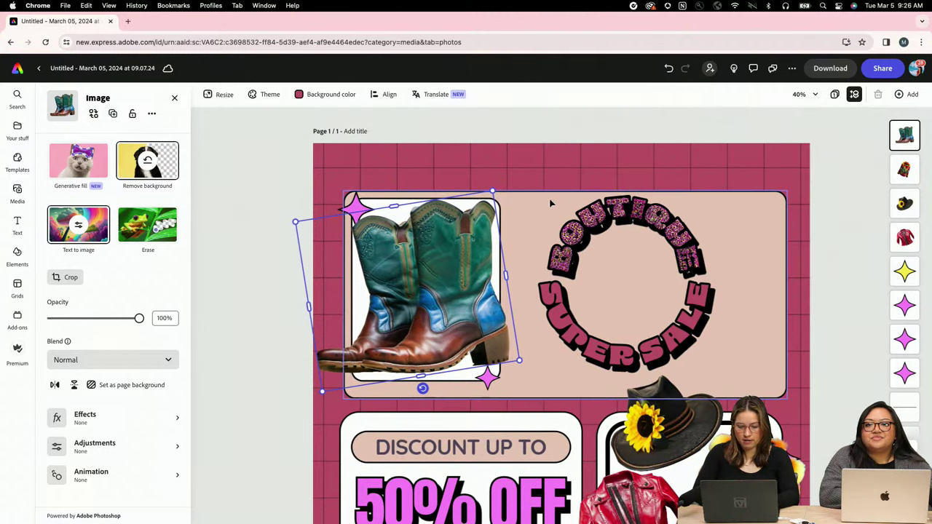
pyautogui.click(394, 124)
# - Try aligning the boots image to the page's top edge and horizontal center
pyautogui.moveTo(415, 272)
pyautogui.mouseDown()
pyautogui.moveTo(495, 262)
pyautogui.moveTo(424, 271)
pyautogui.mouseUp()
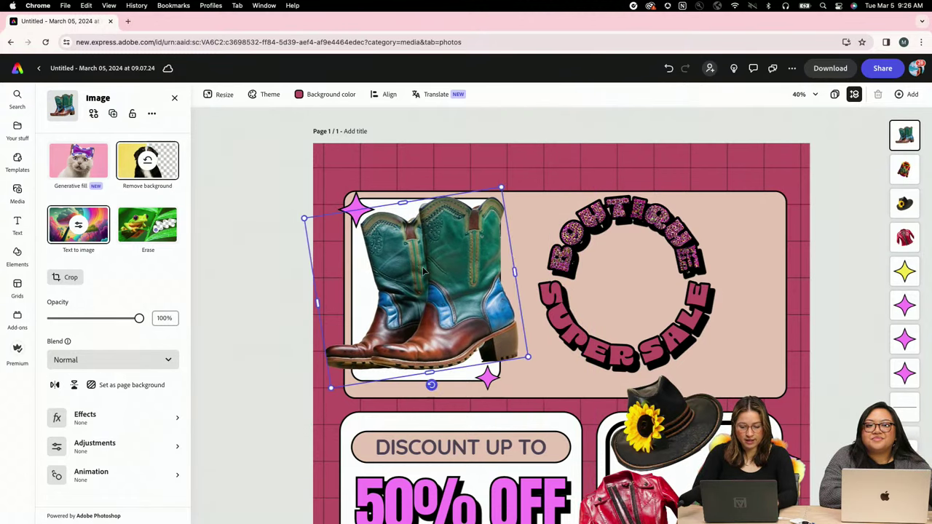
pyautogui.click(392, 93)
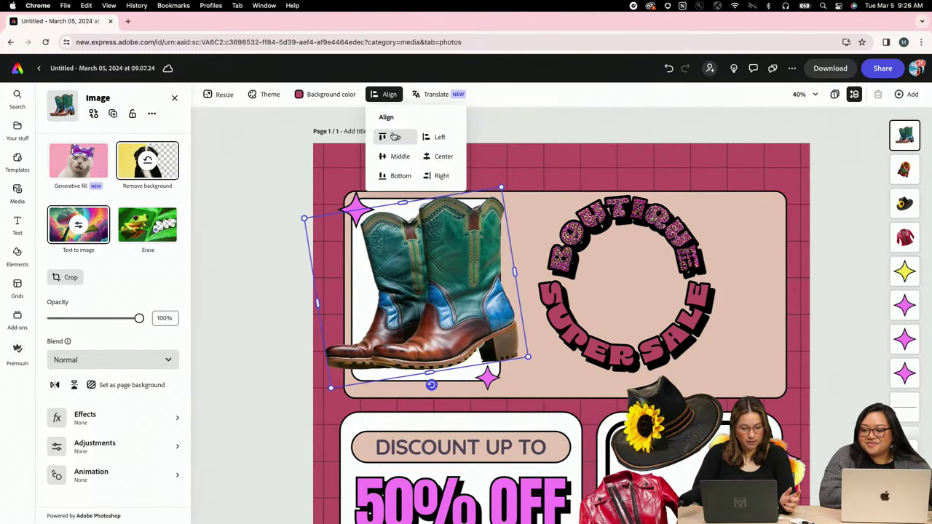
pyautogui.click(394, 136)
pyautogui.click(431, 163)
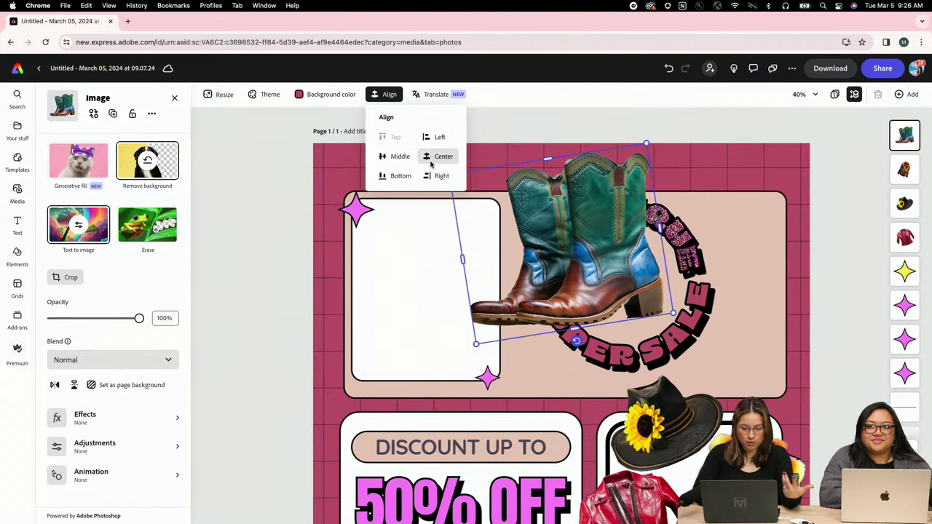
# - Move the boots image back over the white card and tilt it slightly further counterclockwise
pyautogui.moveTo(588, 227); pyautogui.dragTo(440, 264)
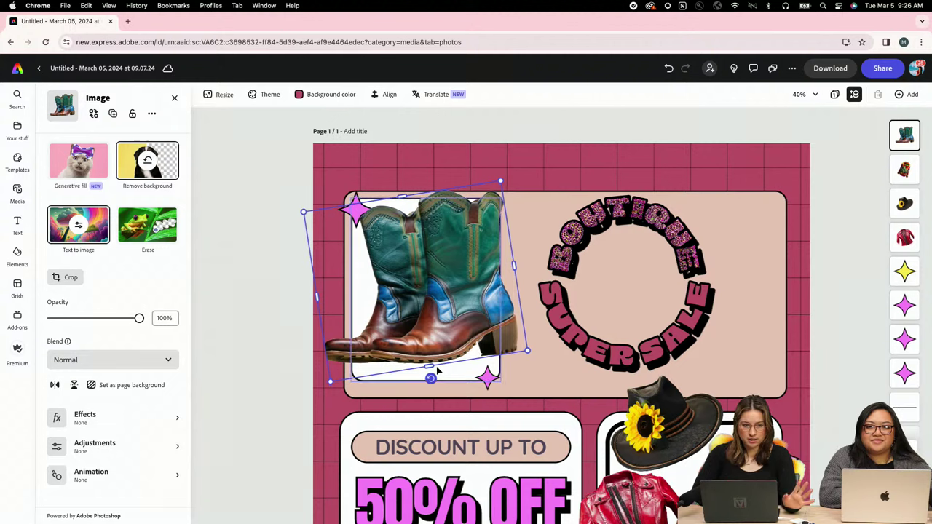
pyautogui.moveTo(430, 379); pyautogui.dragTo(430, 379)
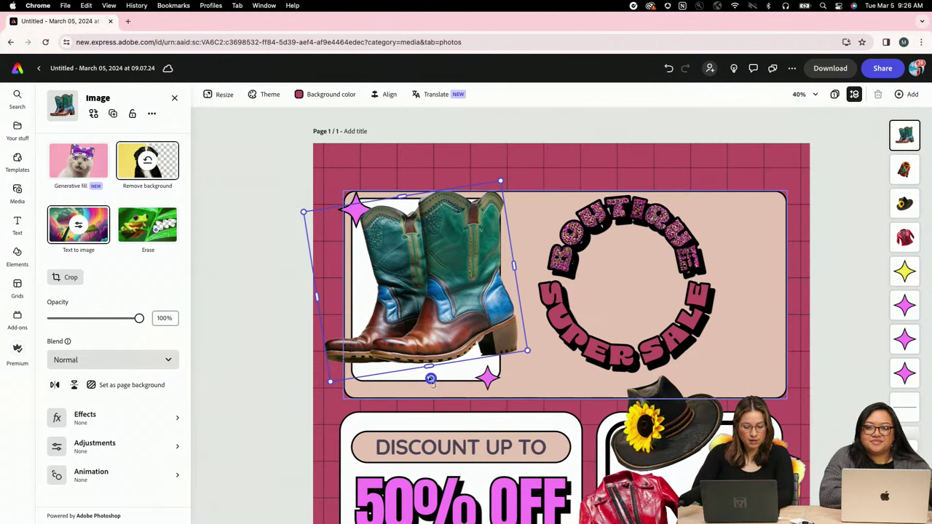
pyautogui.moveTo(432, 384)
pyautogui.mouseDown()
pyautogui.moveTo(486, 343)
pyautogui.moveTo(449, 195)
pyautogui.moveTo(354, 271)
pyautogui.moveTo(427, 380)
pyautogui.moveTo(440, 377)
pyautogui.mouseUp()
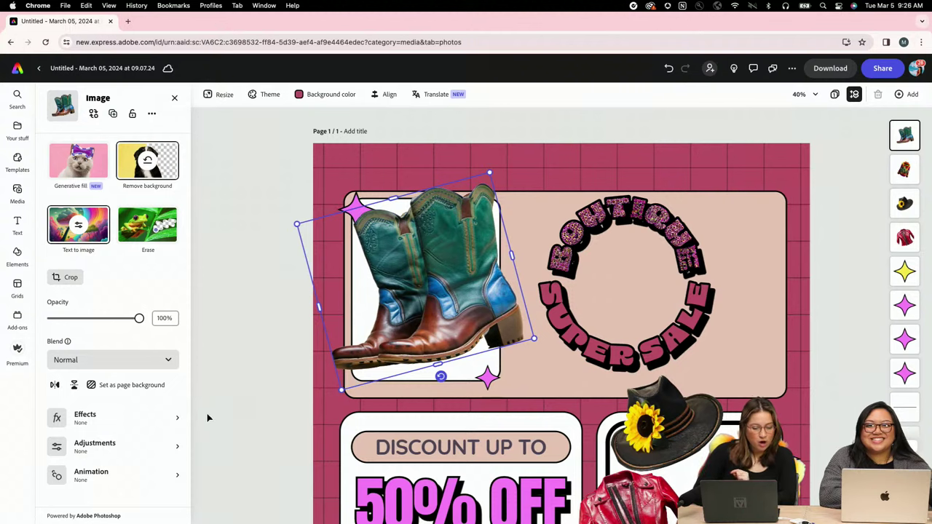
# - Try flipping the boots image vertically and horizontally, reversing each flip
pyautogui.click(75, 384)
pyautogui.click(75, 384)
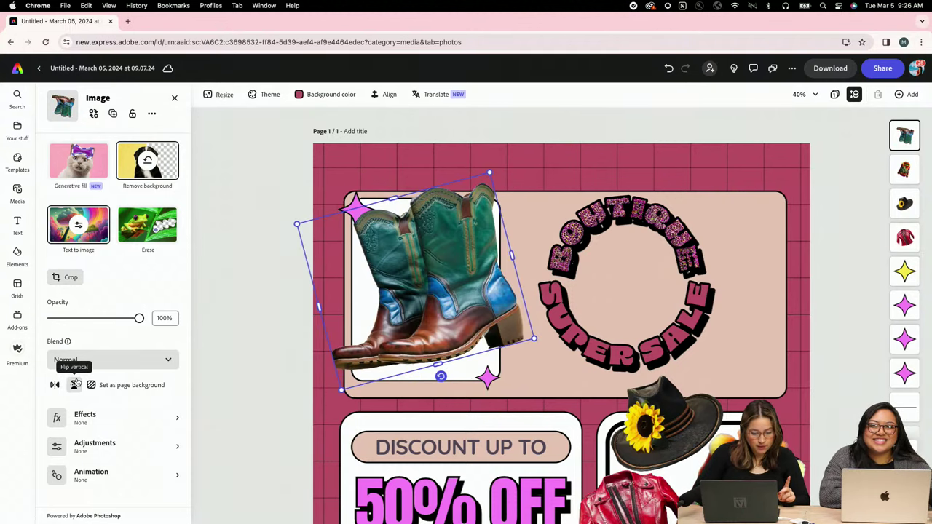
pyautogui.click(55, 386)
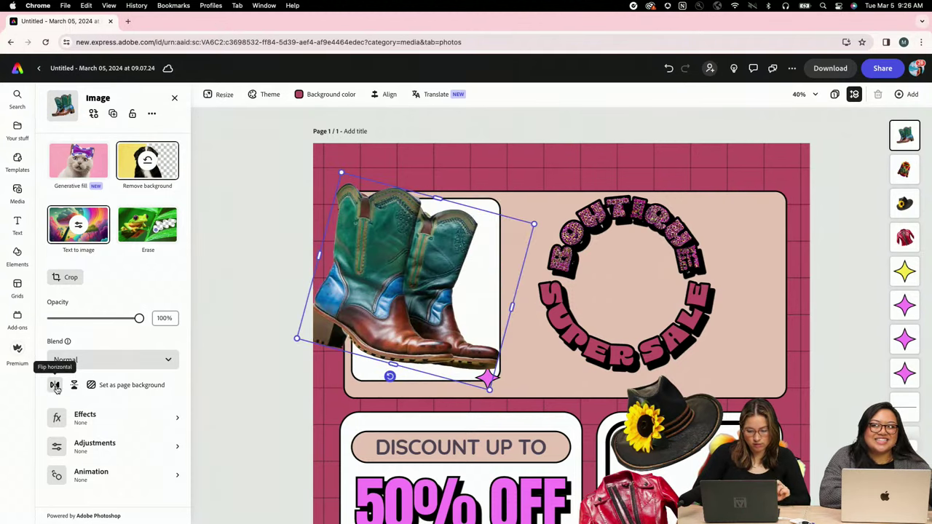
pyautogui.click(56, 386)
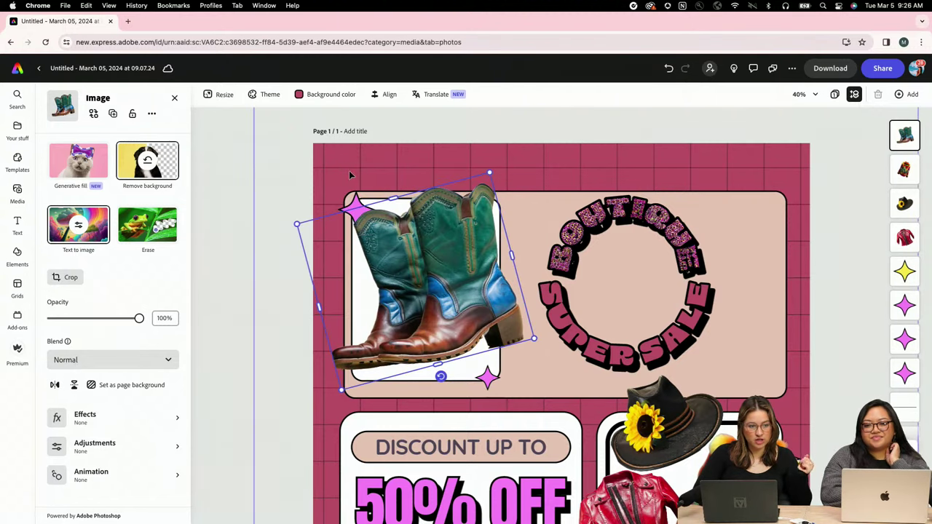
# - Shift the beige rounded rectangle behind the DISCOUNT UP TO text slightly upward
pyautogui.click(287, 188)
pyautogui.scroll(-6, 287, 182)
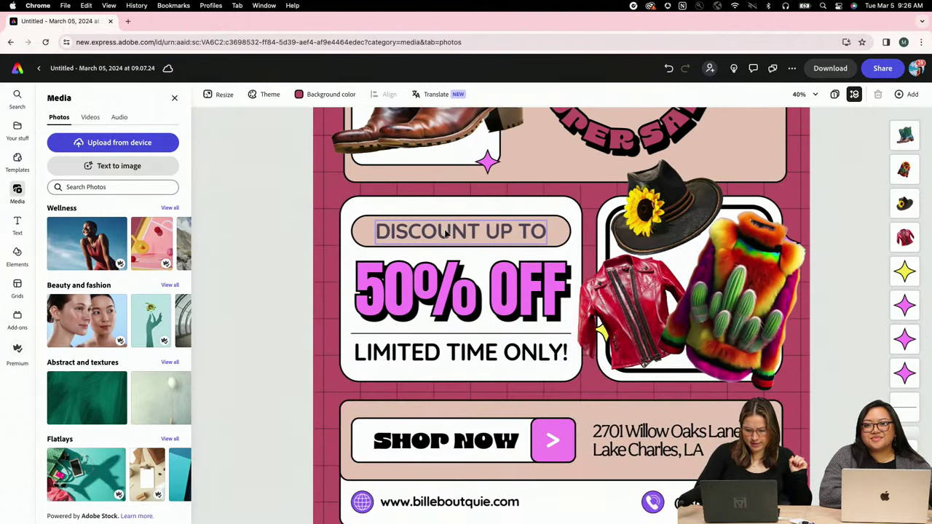
pyautogui.click(448, 233)
pyautogui.click(364, 233)
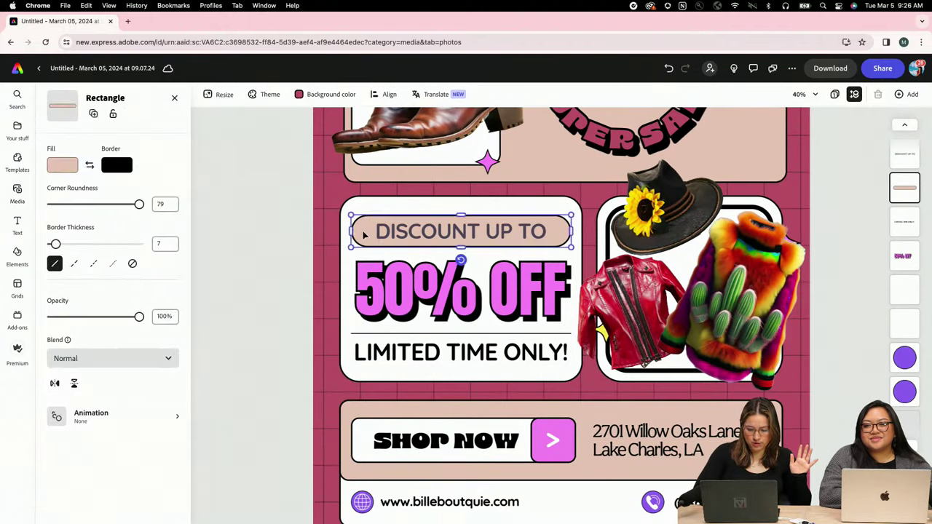
pyautogui.moveTo(364, 233); pyautogui.dragTo(366, 232)
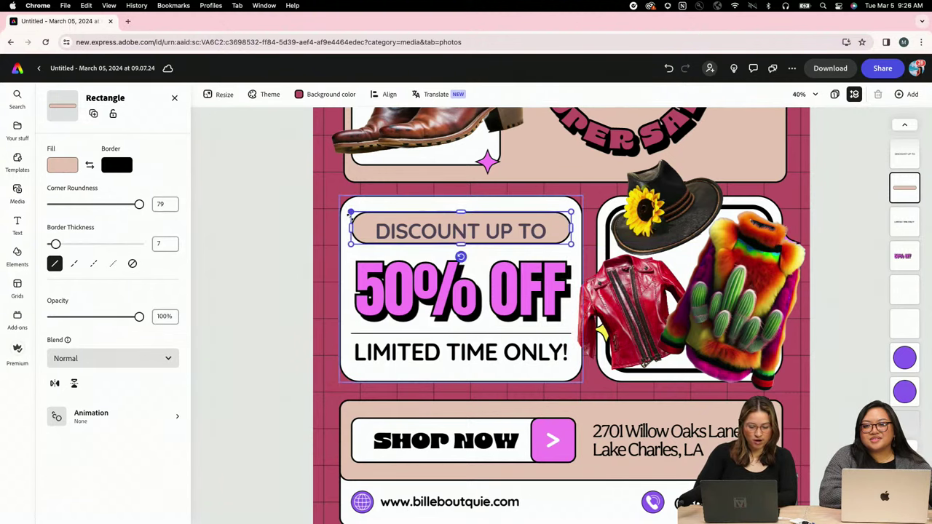
pyautogui.moveTo(454, 231); pyautogui.dragTo(451, 231)
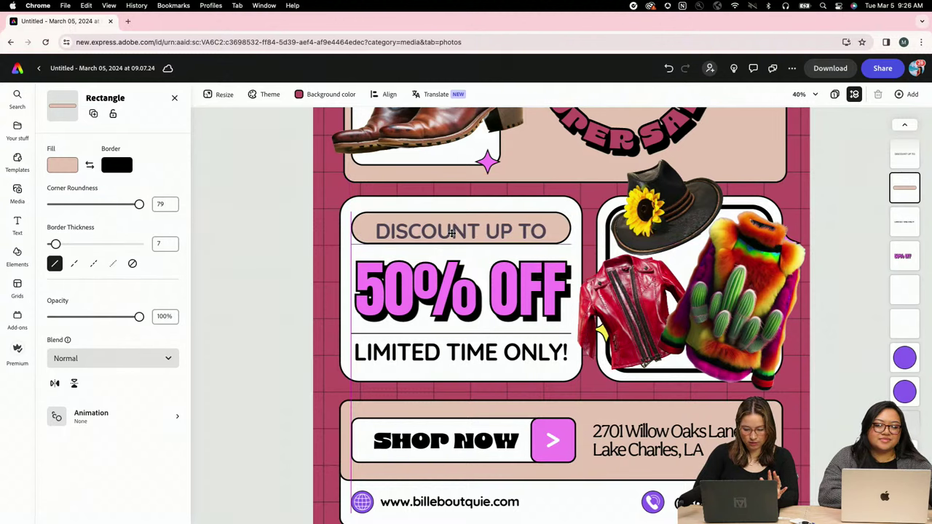
pyautogui.click(293, 240)
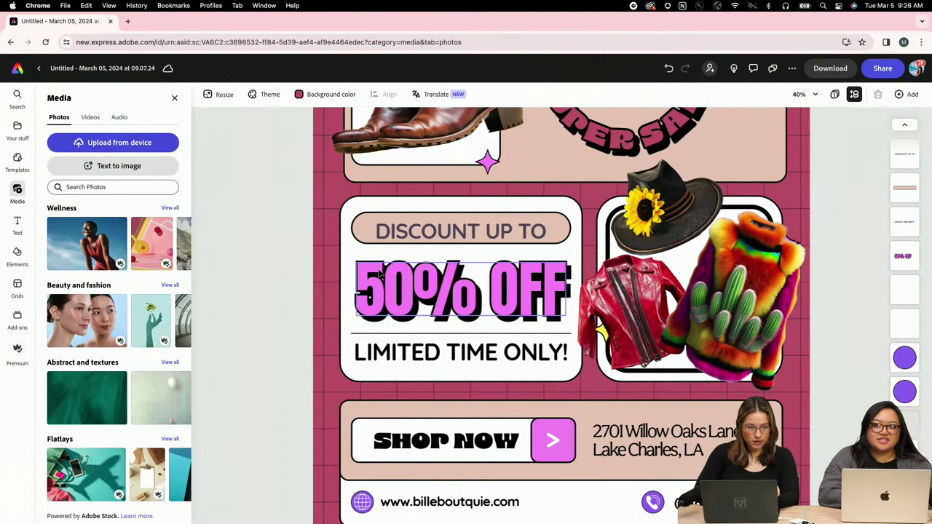
# - Remove the shadow from the arched BOUTIQUE headline by setting it to None
pyautogui.scroll(5, 379, 273)
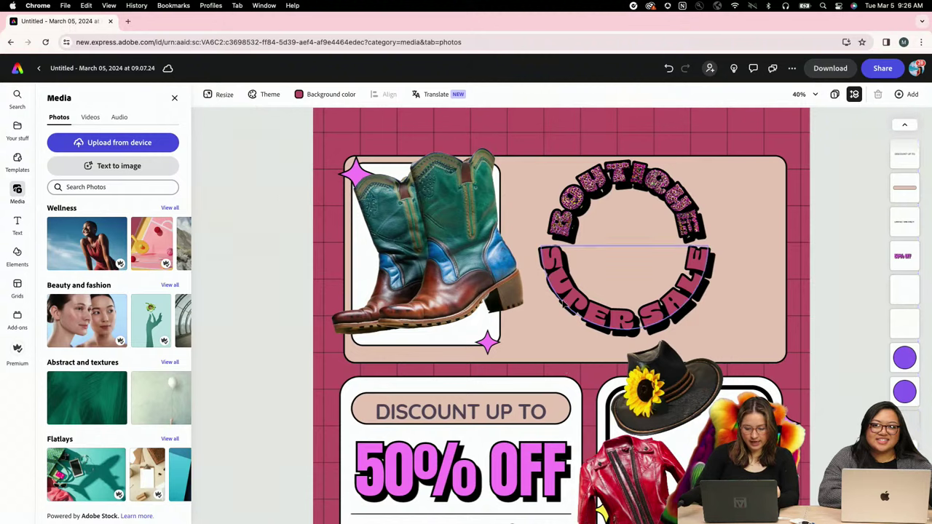
pyautogui.click(561, 304)
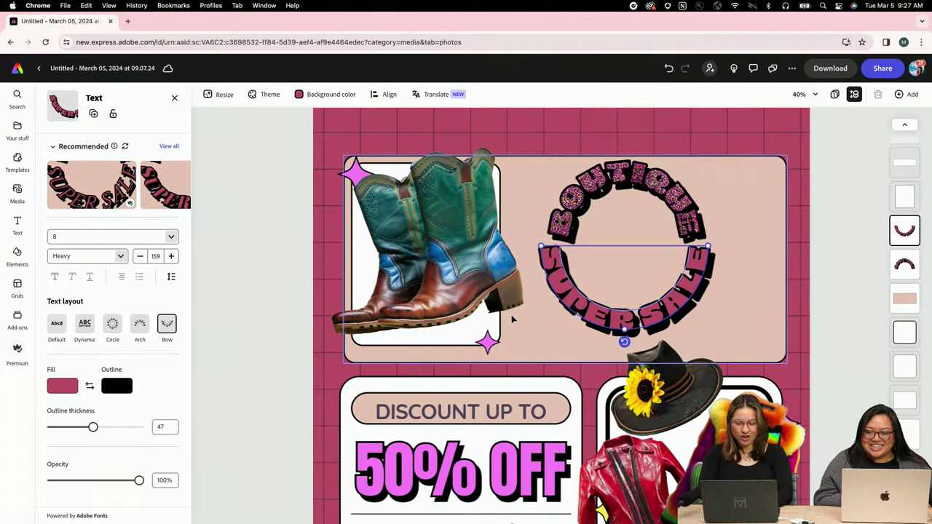
pyautogui.click(567, 228)
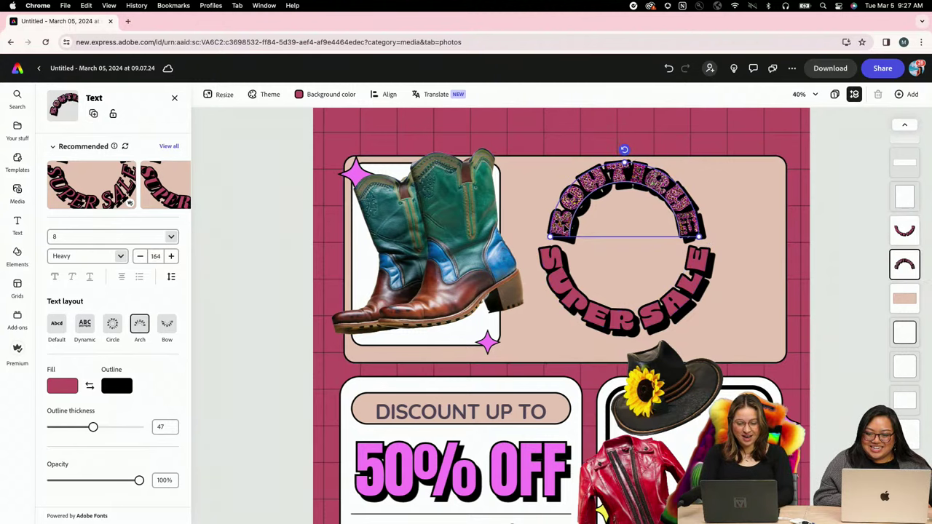
pyautogui.click(561, 291)
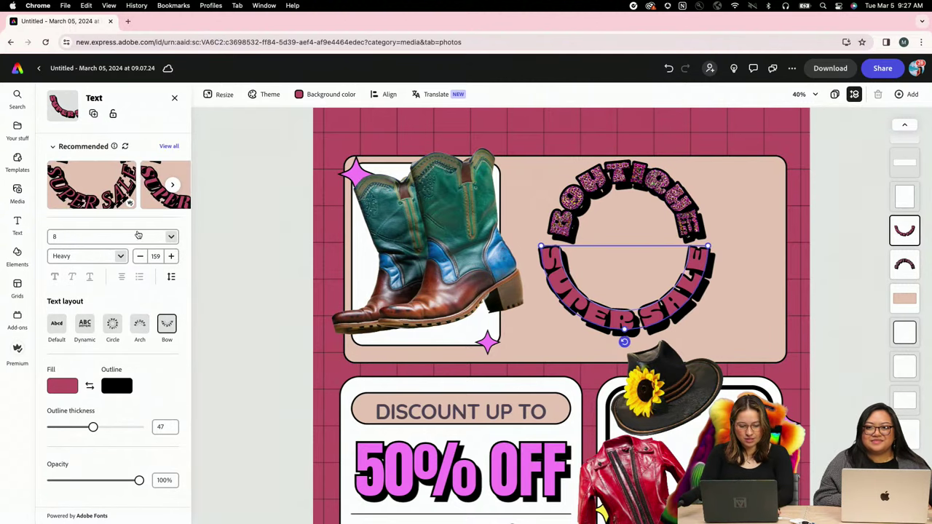
pyautogui.scroll(-4, 121, 437)
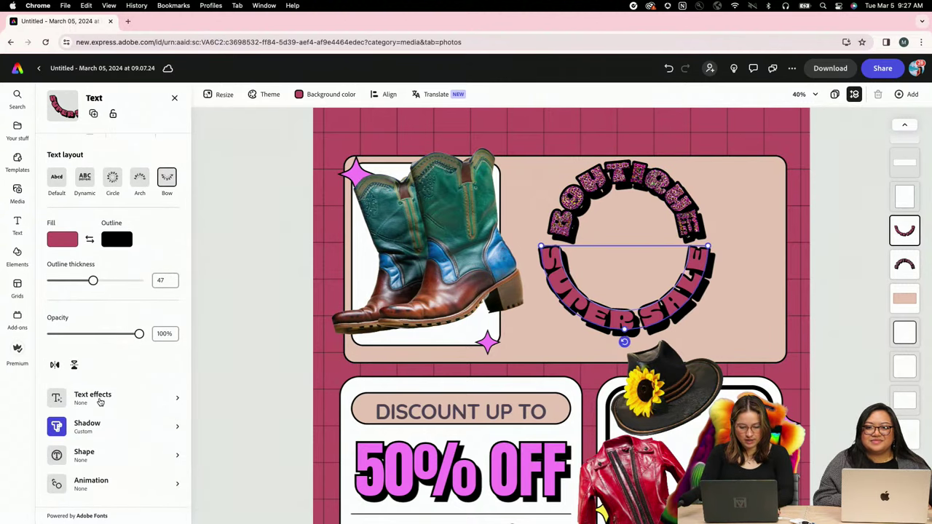
pyautogui.press('Tab')
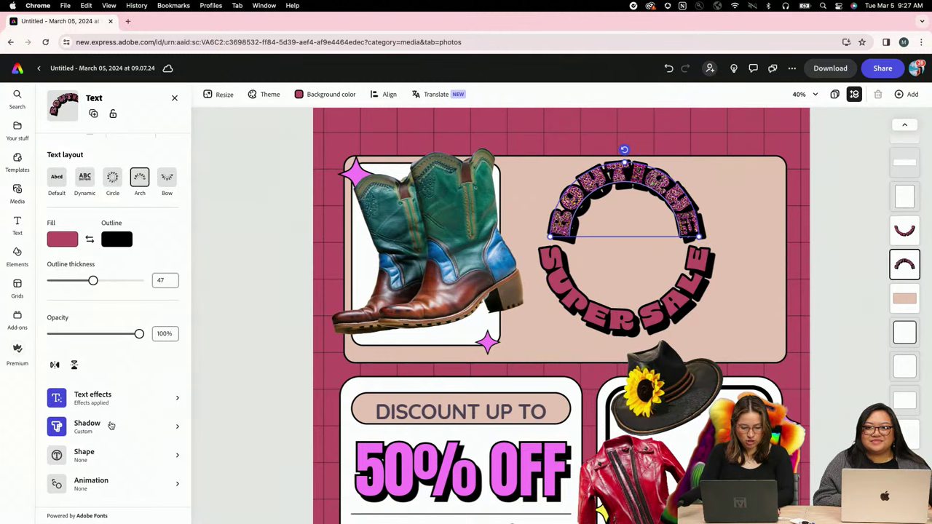
pyautogui.click(110, 426)
pyautogui.click(66, 149)
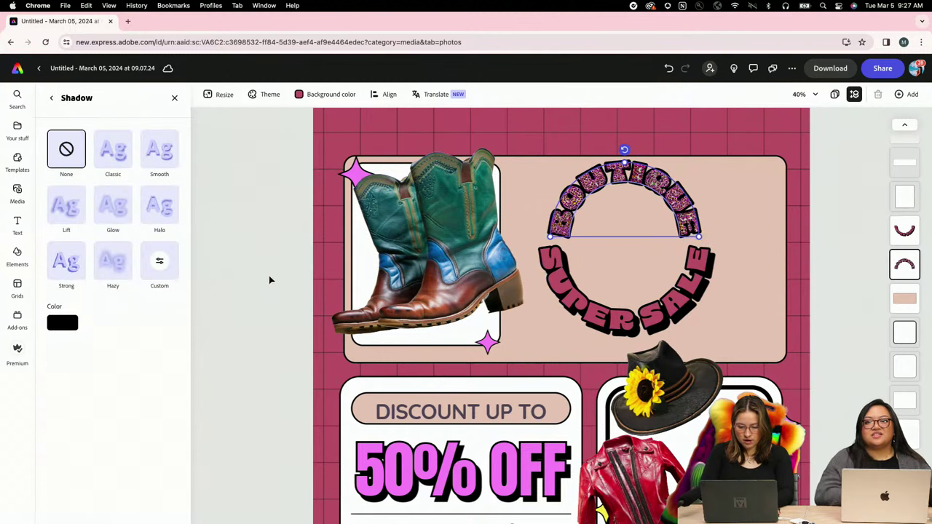
# - Enlarge the arched BOUTIQUE headline to about size 236 so it extends above the beige panel
pyautogui.click(51, 99)
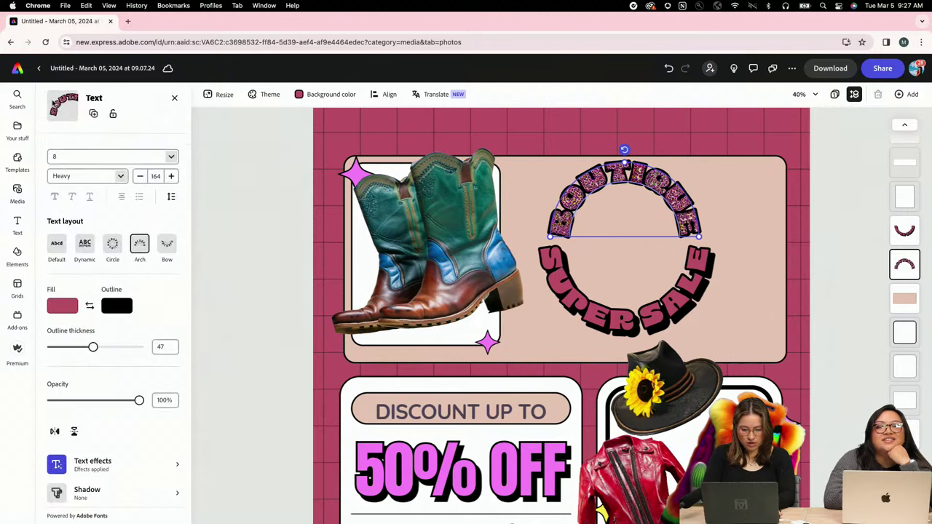
pyautogui.scroll(-3, 113, 328)
pyautogui.click(299, 360)
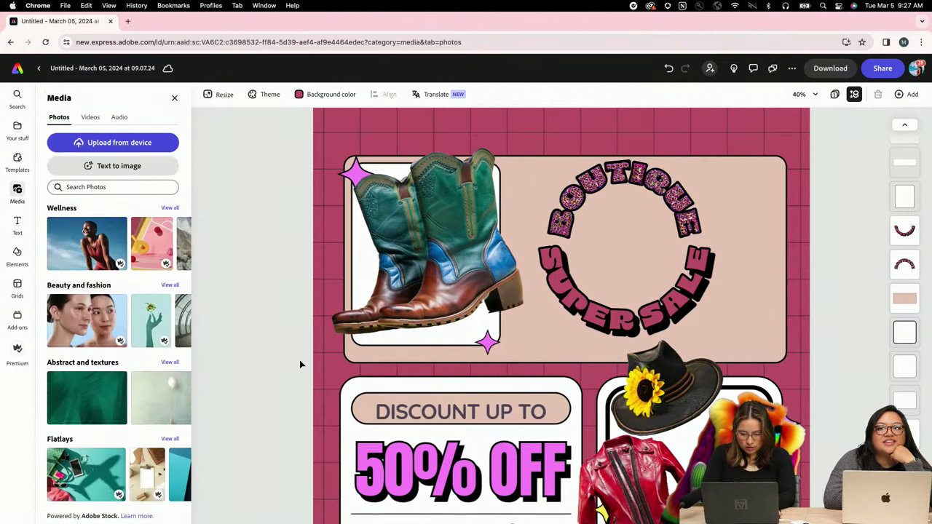
pyautogui.click(561, 218)
pyautogui.moveTo(547, 242); pyautogui.dragTo(523, 235)
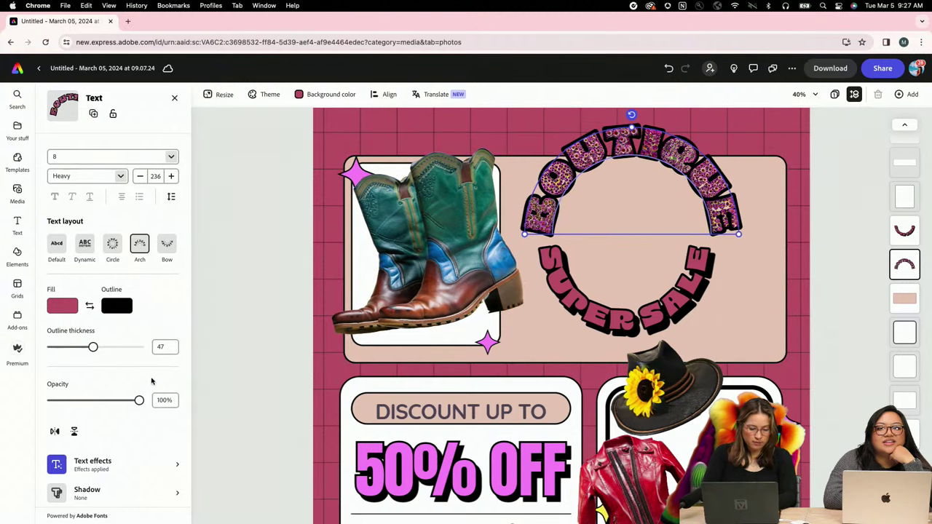
# - Try text-hugging, ribbon banner and vertical band shapes behind the BOUTIQUE headline, resetting the shape to None
pyautogui.scroll(-2, 152, 380)
pyautogui.click(80, 453)
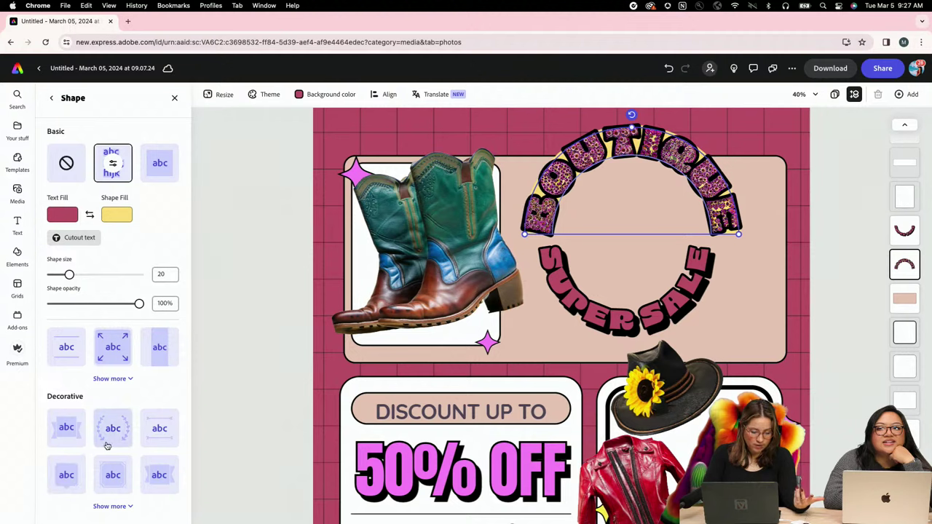
pyautogui.click(67, 428)
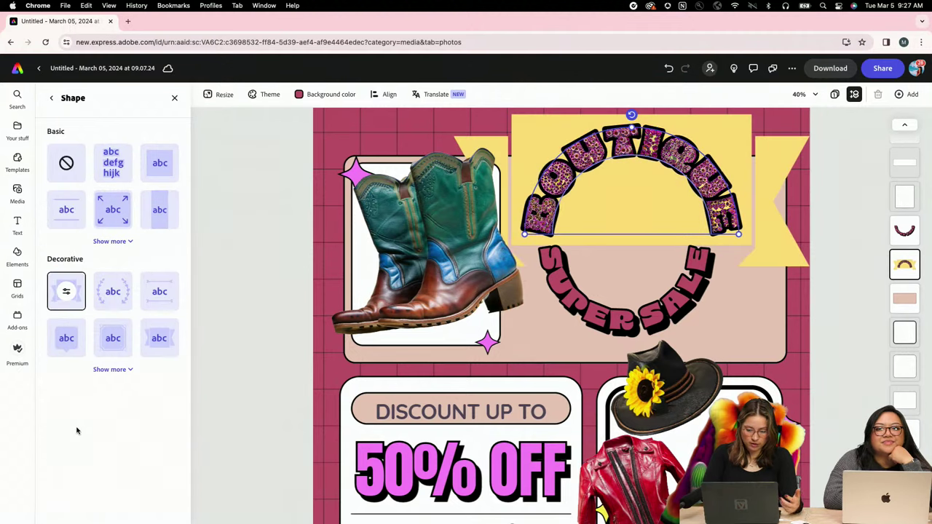
pyautogui.click(124, 217)
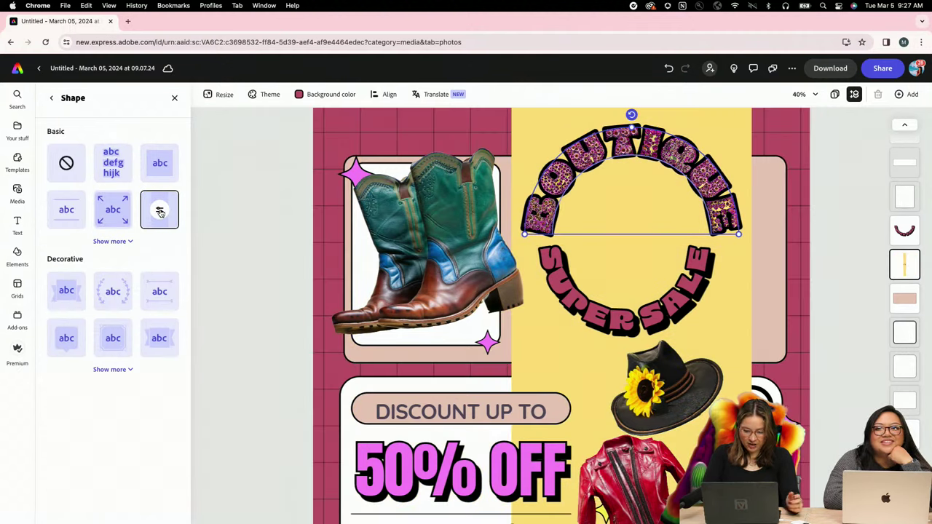
pyautogui.click(113, 167)
pyautogui.click(66, 163)
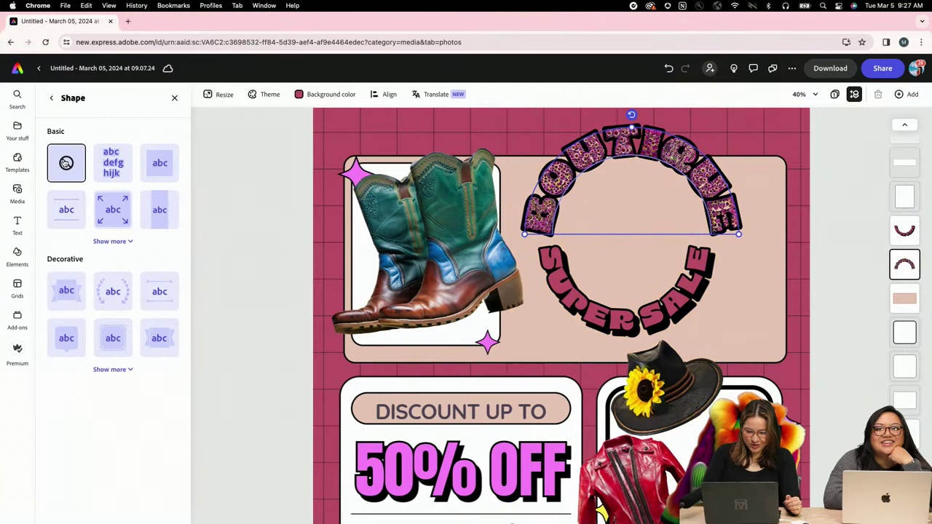
pyautogui.click(54, 98)
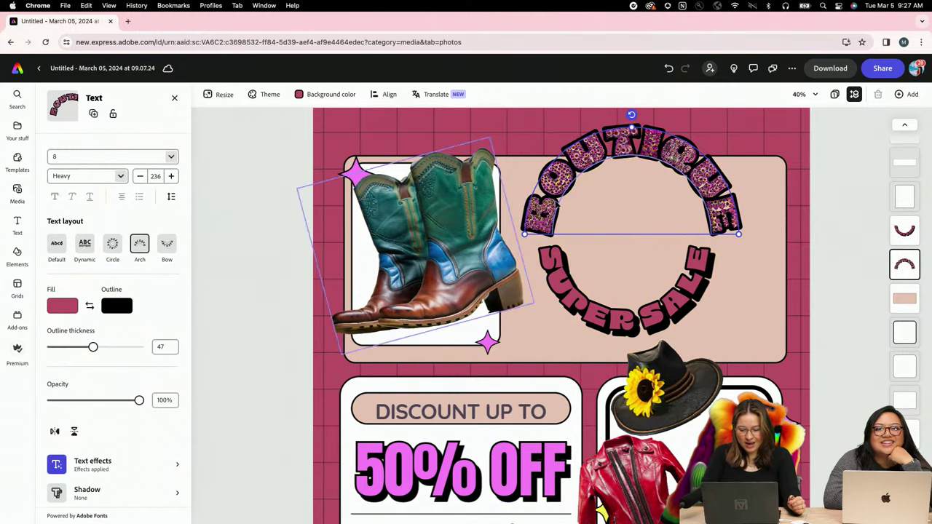
# - Start a text effect for the bowed SUPER SALE headline and enter "cowboy boot" as its texture description
pyautogui.click(581, 290)
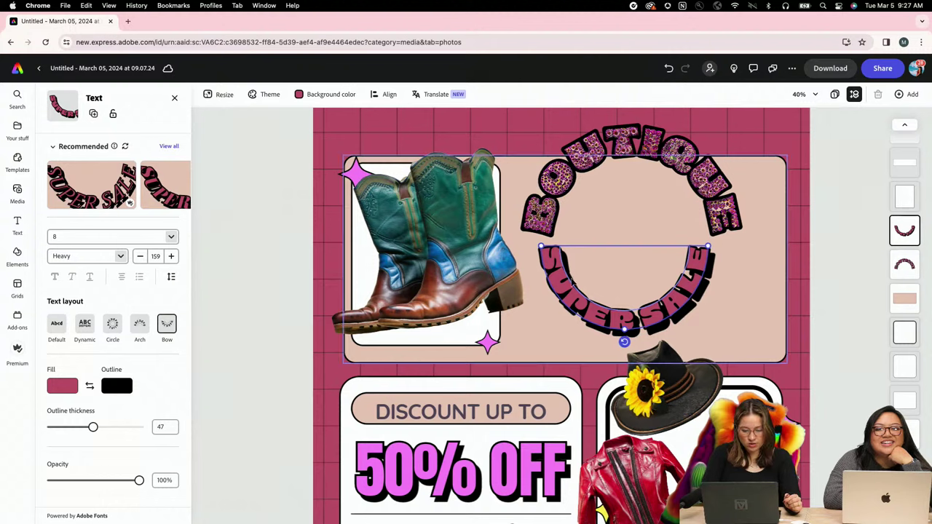
pyautogui.scroll(-4, 119, 365)
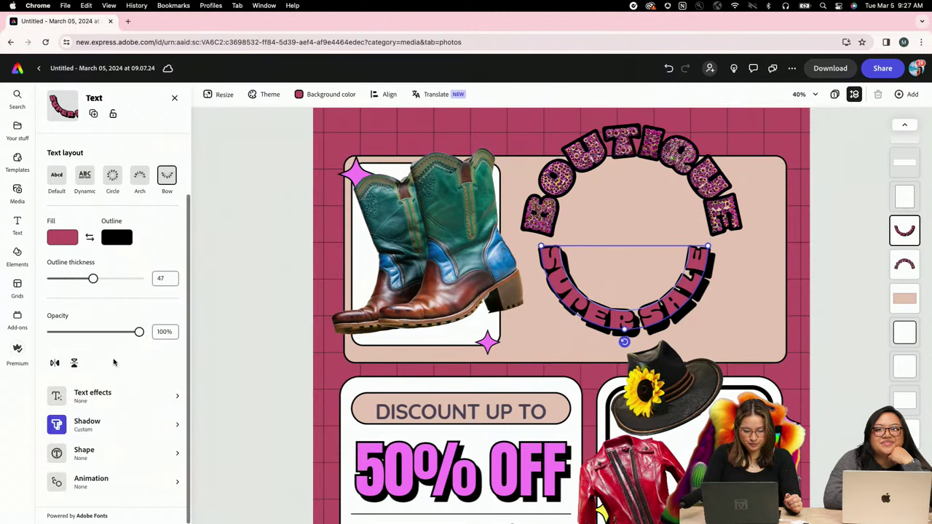
pyautogui.click(95, 393)
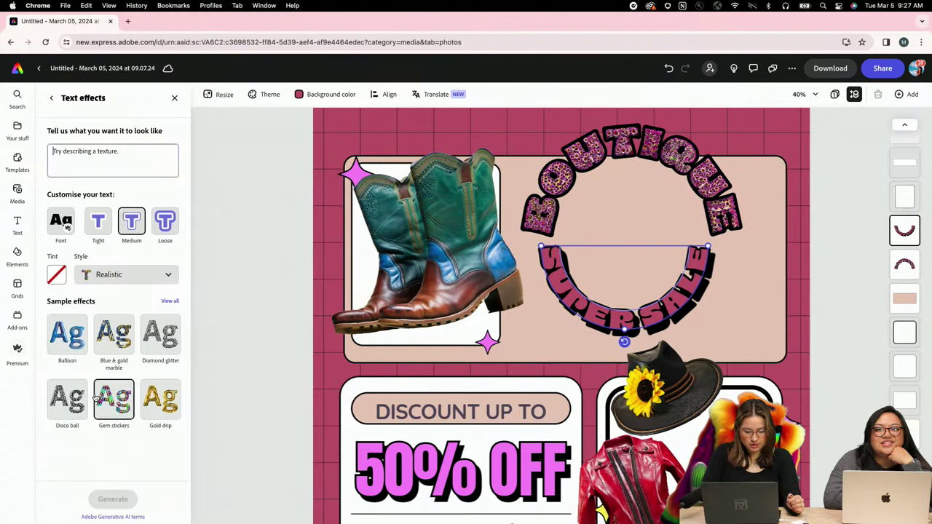
pyautogui.click(128, 151)
pyautogui.write('ln')
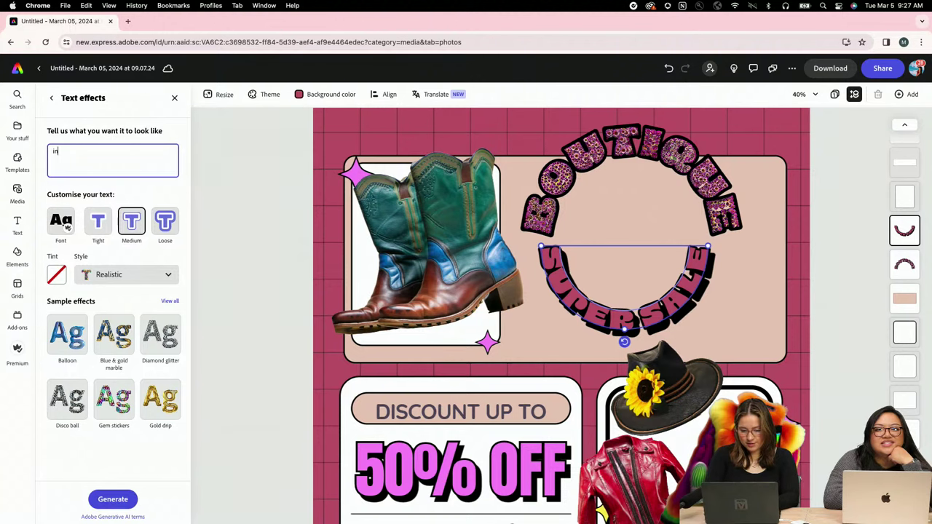
pyautogui.press('BackSpace')
pyautogui.press('BackSpace')
pyautogui.write('b')
pyautogui.press('BackSpace')
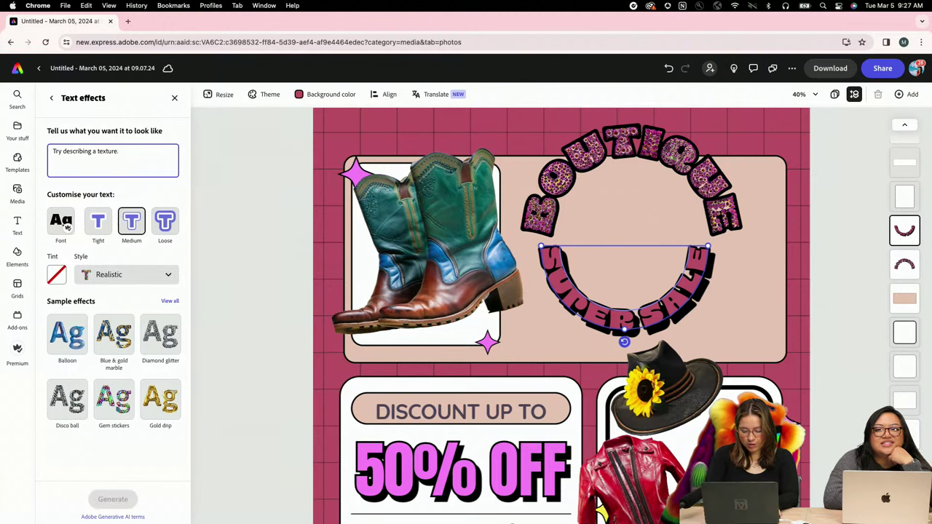
pyautogui.write('cowboy boats')
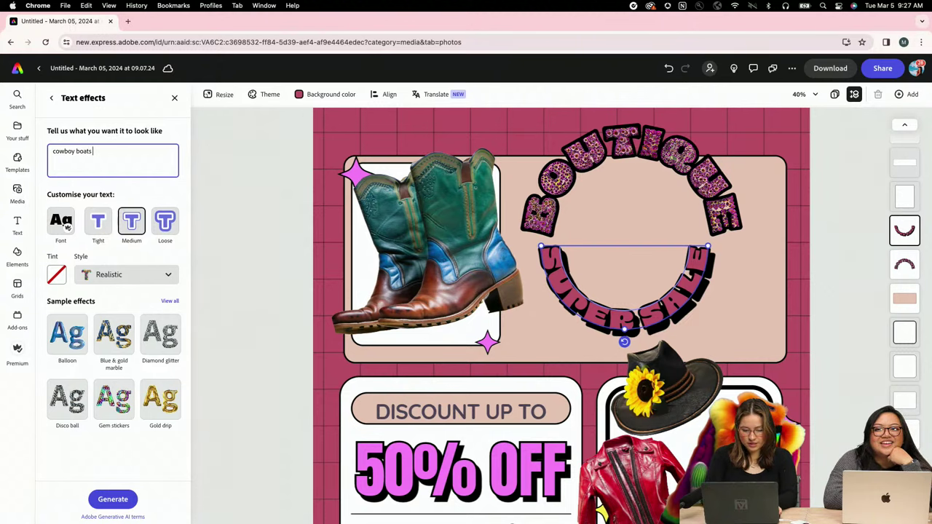
pyautogui.press('BackSpace')
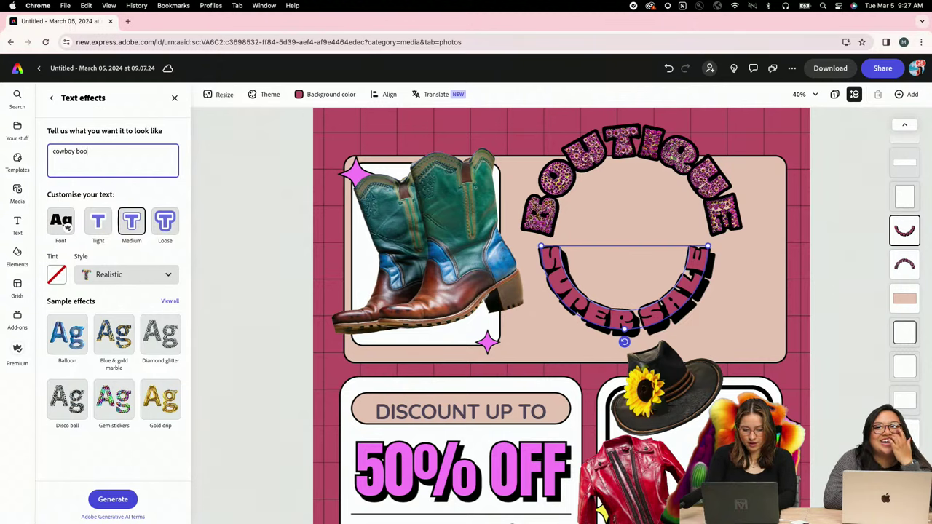
# - Extend the texture description to "white glam cowboy boot" and generate the effect on SUPER SALE
pyautogui.click(50, 151)
pyautogui.write('white glamou')
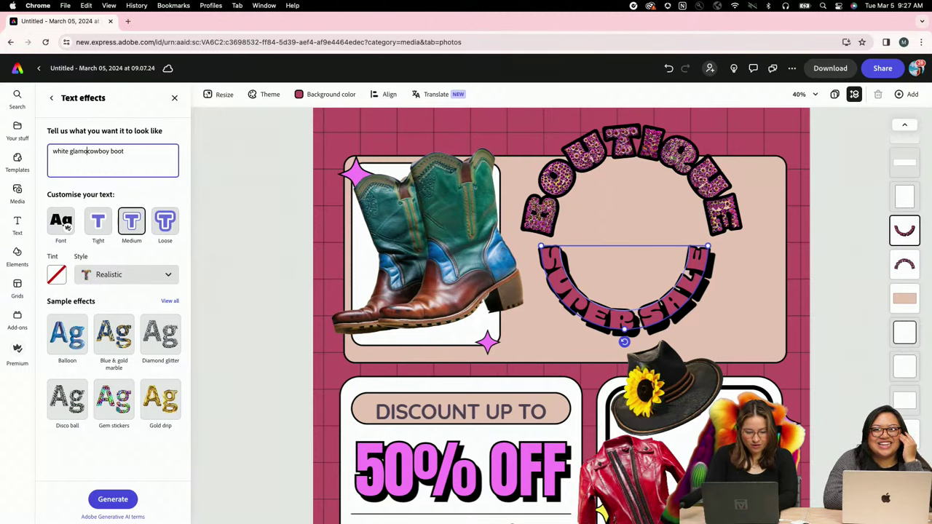
pyautogui.write('ro')
pyautogui.write('ous')
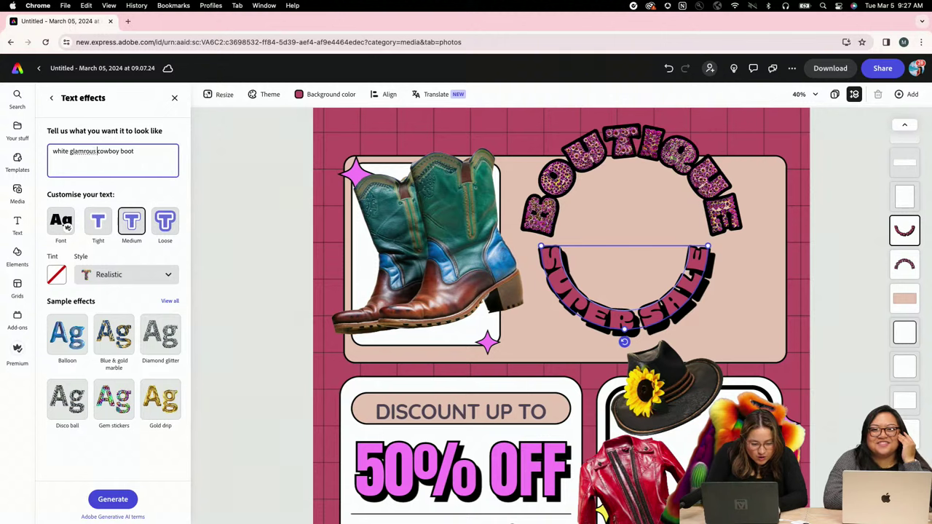
pyautogui.rightClick(83, 158)
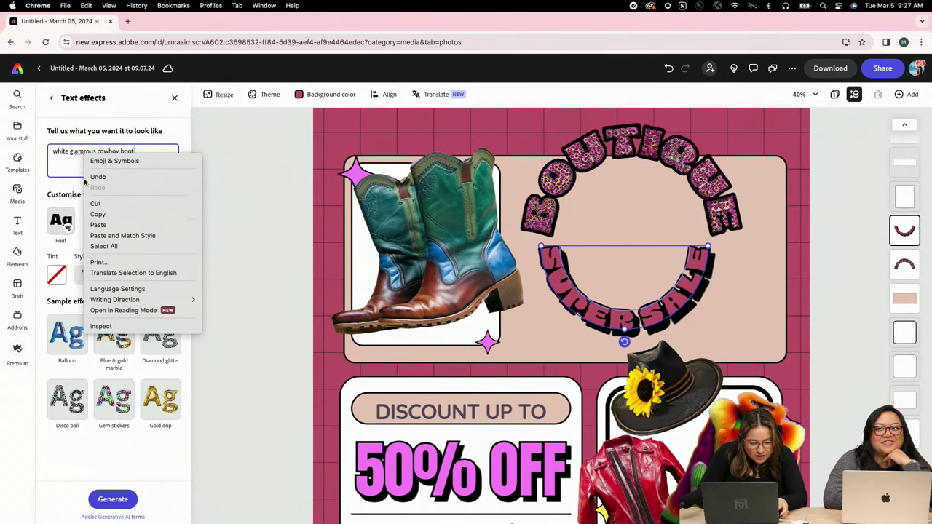
pyautogui.press('Escape')
pyautogui.press('BackSpace')
pyautogui.press('BackSpace')
pyautogui.press('BackSpace')
pyautogui.press('BackSpace')
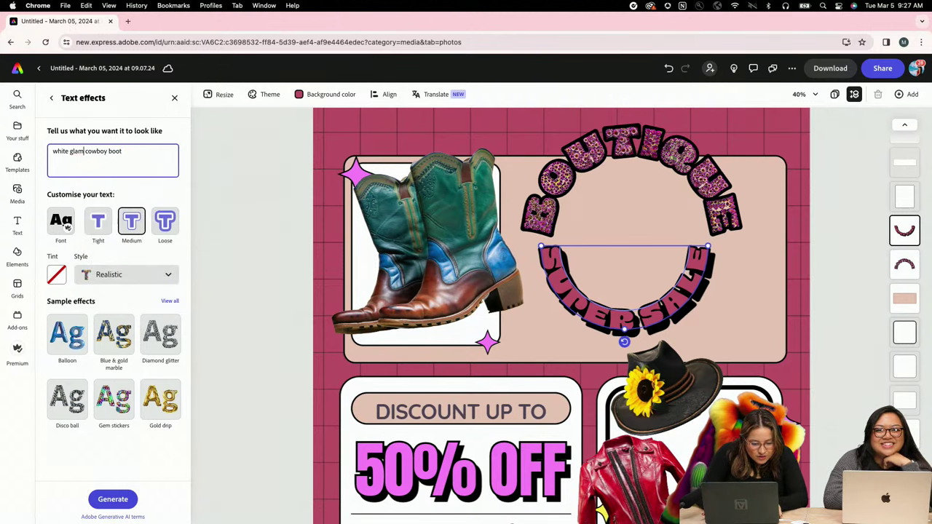
pyautogui.click(121, 499)
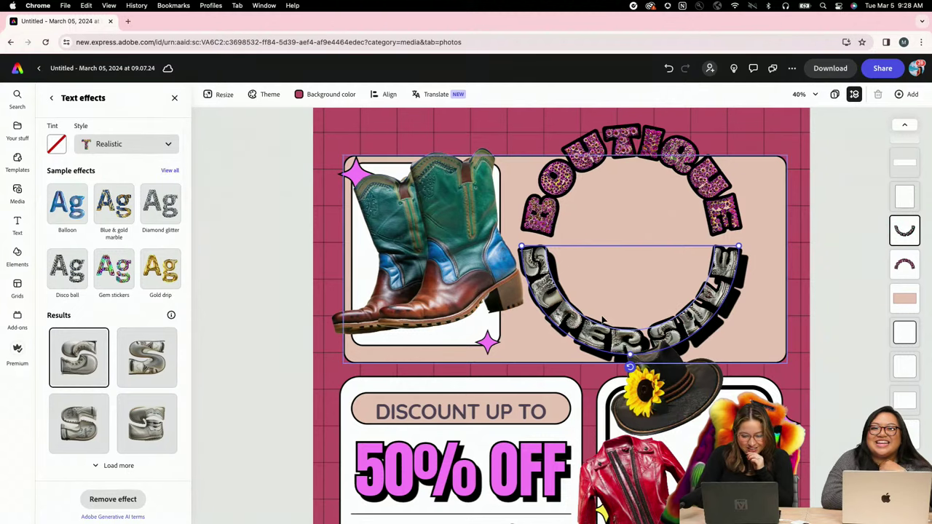
# - Examine the generated boot texture on the SUPER SALE letters up close, and review the whole flyer
pyautogui.scroll(5, 602, 318)
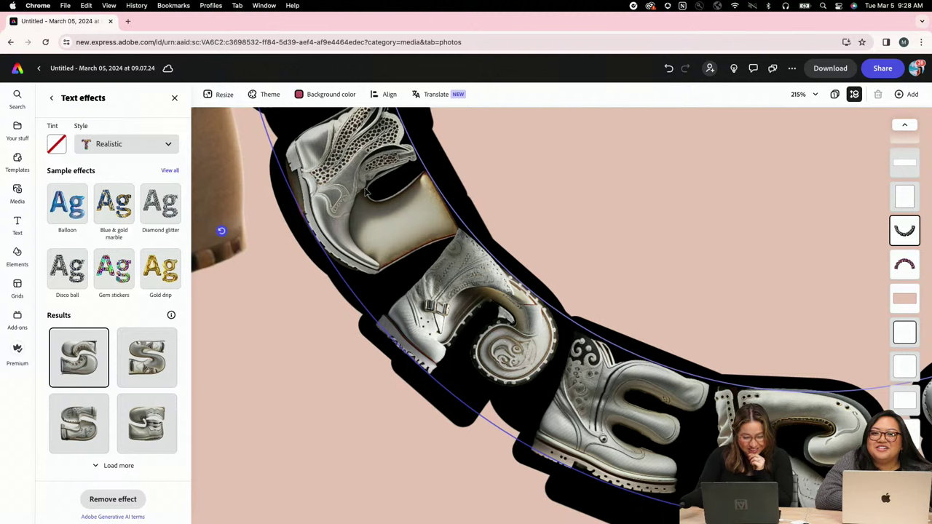
pyautogui.scroll(3, 399, 166)
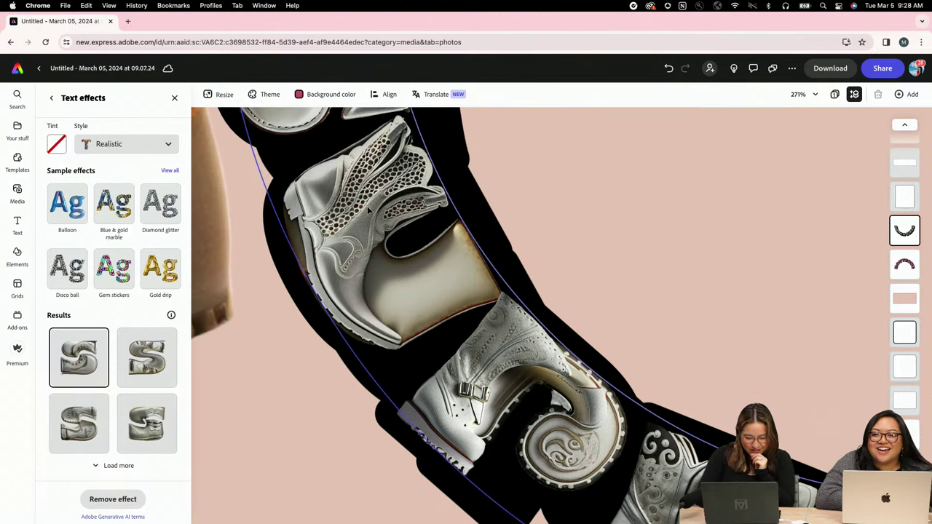
pyautogui.scroll(-5, 369, 210)
pyautogui.scroll(5, 435, 357)
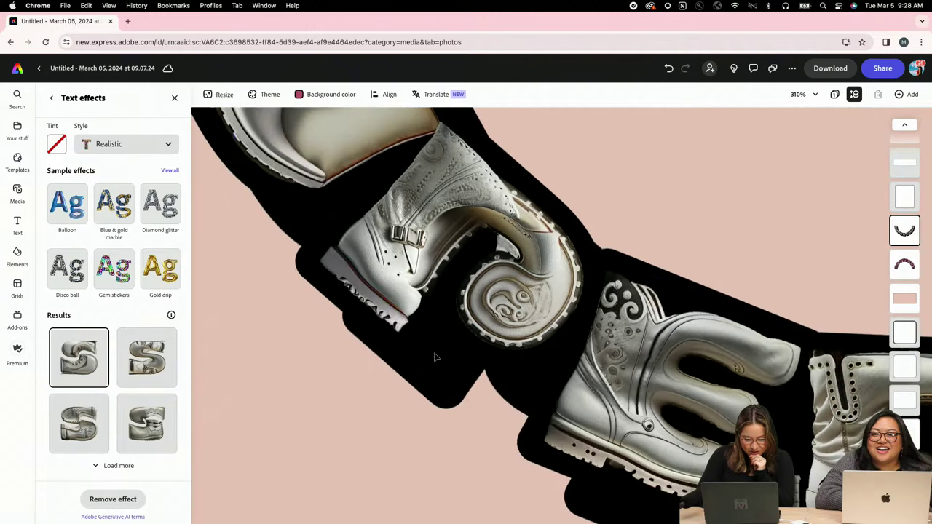
pyautogui.scroll(-8, 492, 342)
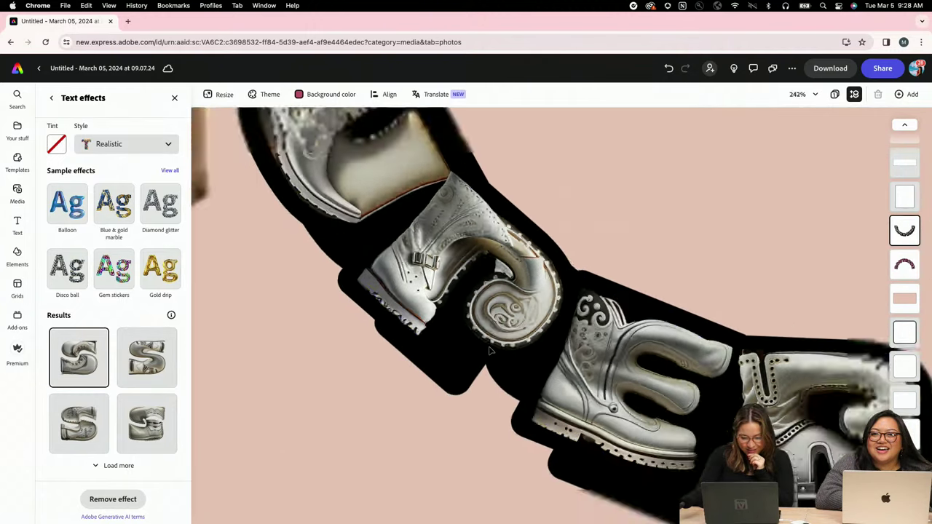
pyautogui.click(491, 352)
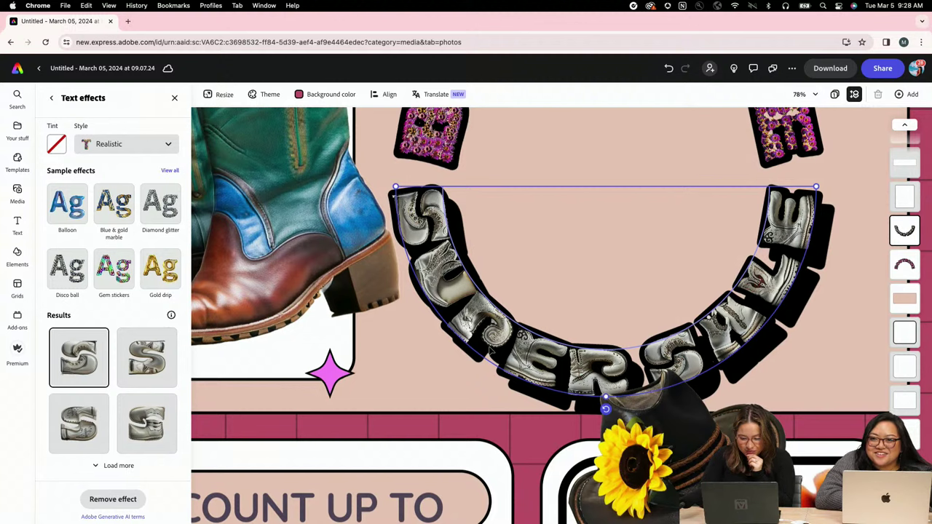
pyautogui.scroll(-3, 490, 352)
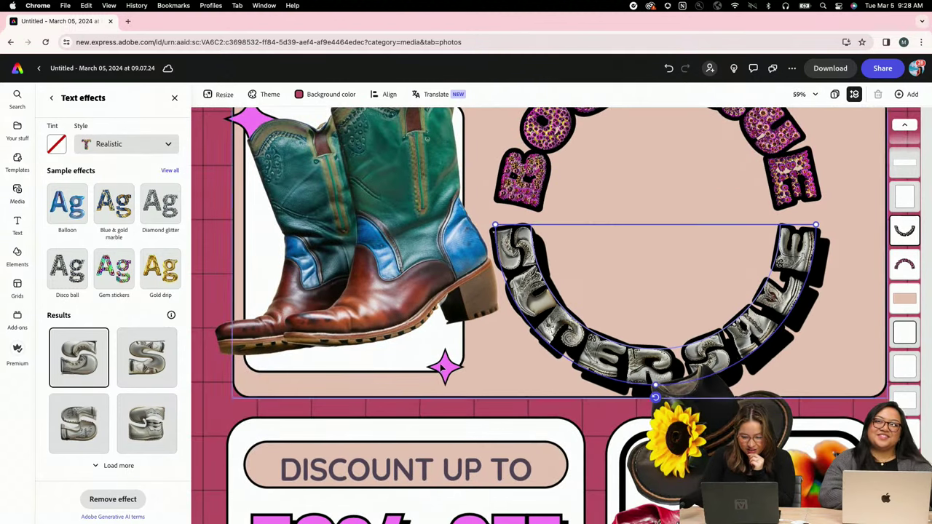
pyautogui.click(197, 386)
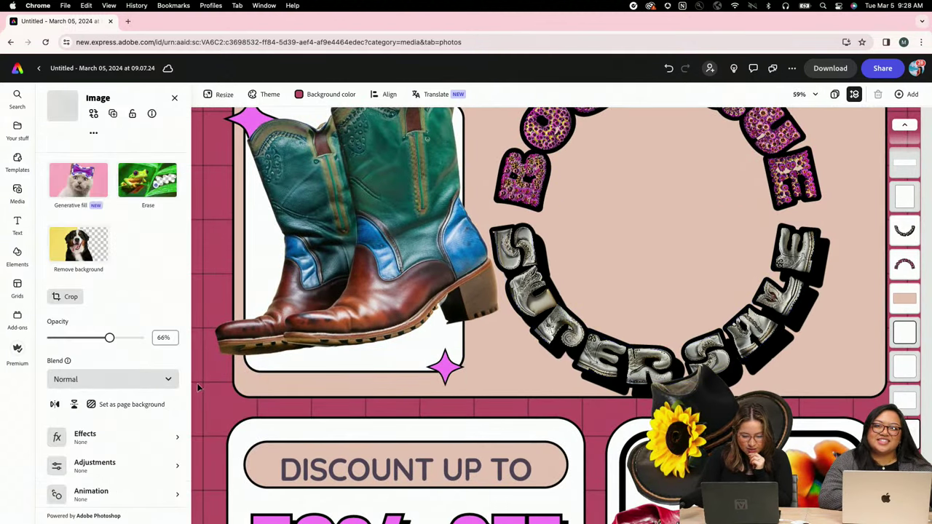
pyautogui.scroll(-5, 198, 389)
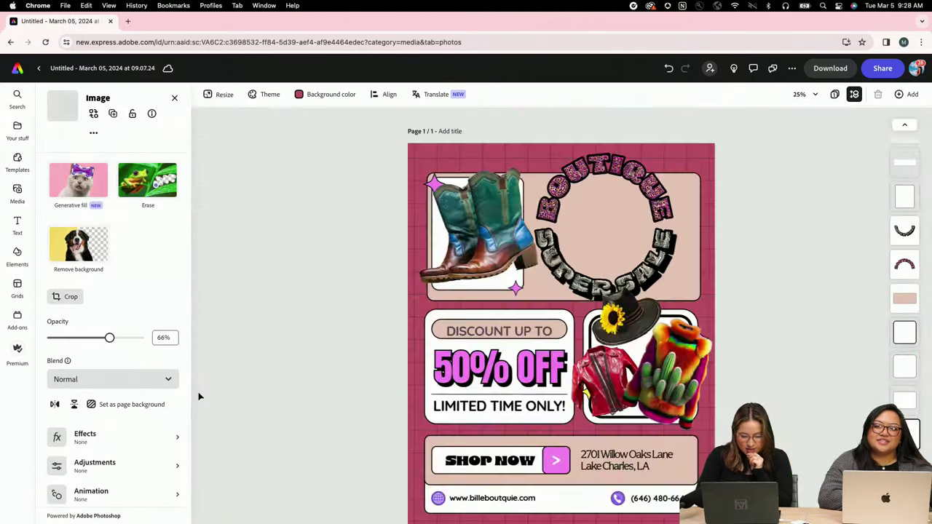
# - Switch SUPER SALE to the Default straight text layout, shrink it and place it in the lower part of the beige panel beside the boots
pyautogui.click(616, 281)
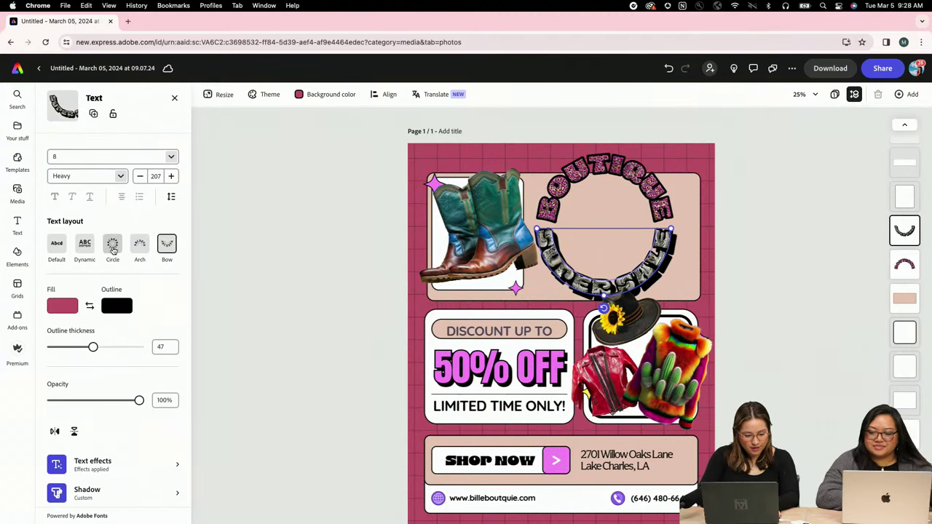
pyautogui.click(56, 251)
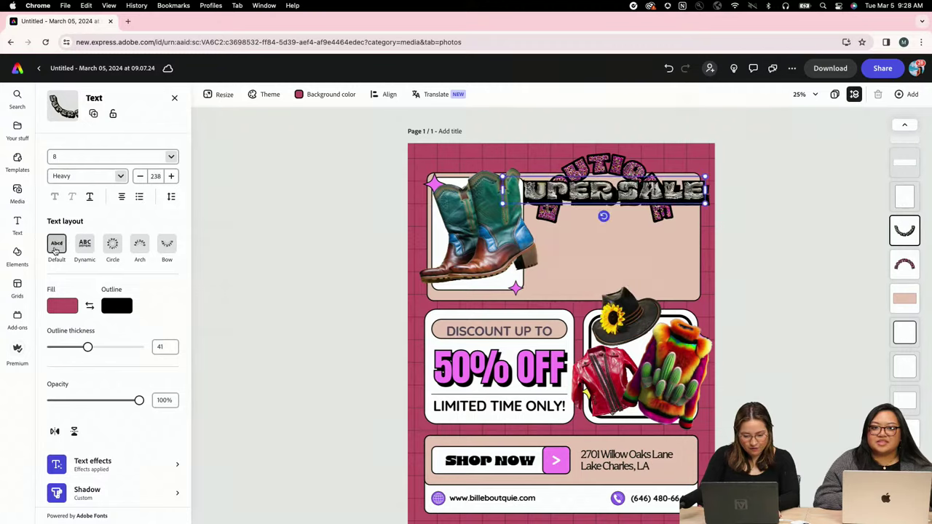
pyautogui.moveTo(604, 214); pyautogui.dragTo(593, 255)
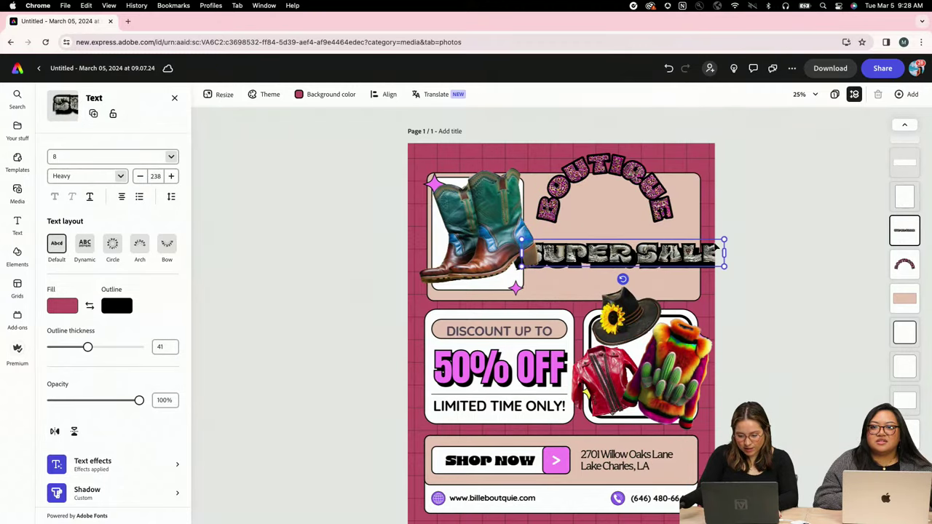
pyautogui.moveTo(724, 240); pyautogui.dragTo(686, 251)
pyautogui.moveTo(619, 261); pyautogui.dragTo(640, 266)
# - Switch BOUTIQUE to the Default straight text layout, position it beside the boots and move SUPER SALE directly beneath it
pyautogui.click(607, 179)
pyautogui.click(594, 155)
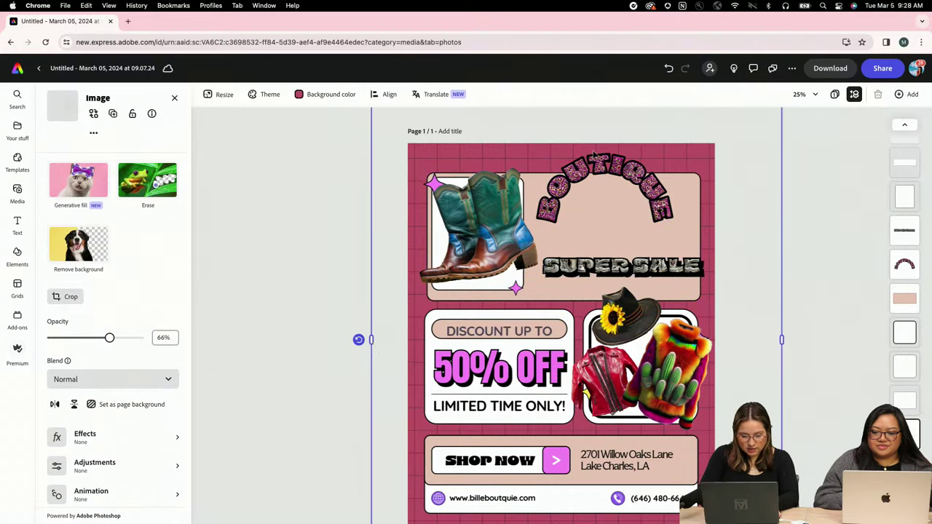
pyautogui.click(594, 154)
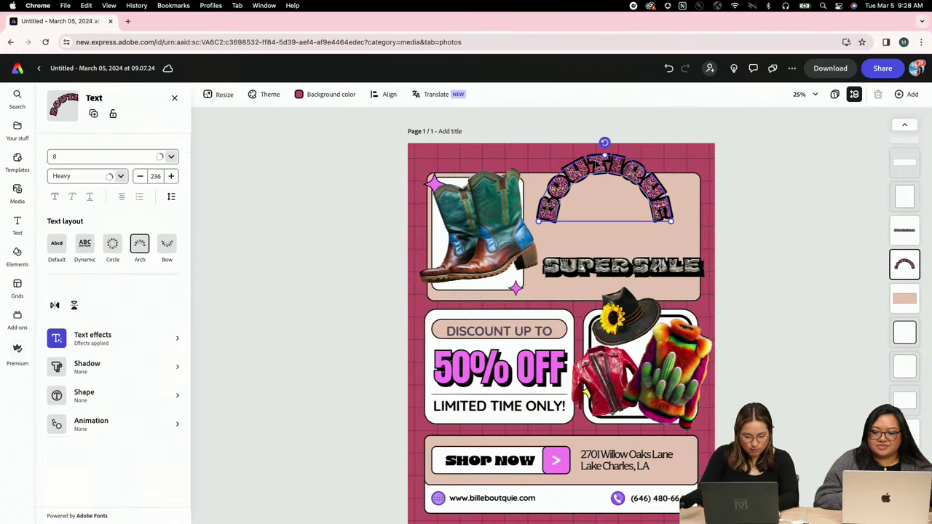
pyautogui.click(51, 251)
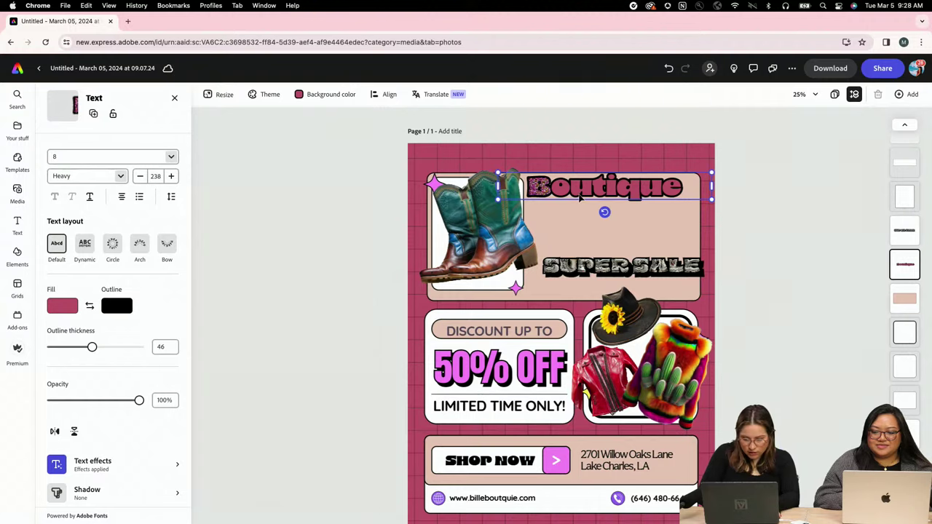
pyautogui.moveTo(579, 193); pyautogui.dragTo(591, 207)
pyautogui.moveTo(622, 265); pyautogui.dragTo(615, 230)
pyautogui.click(770, 173)
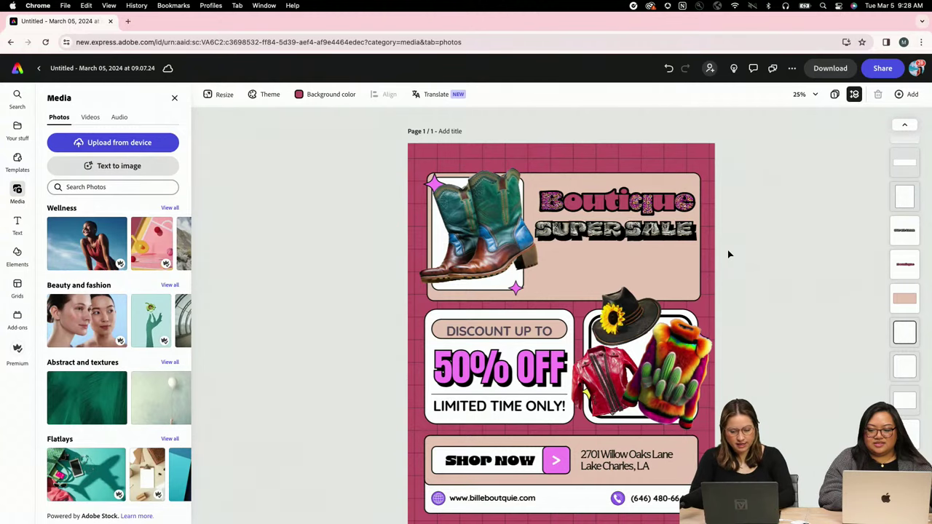
# - Examine the textured BOUTIQUE and SUPER SALE lettering up close and review the whole flyer
pyautogui.scroll(-2, 728, 252)
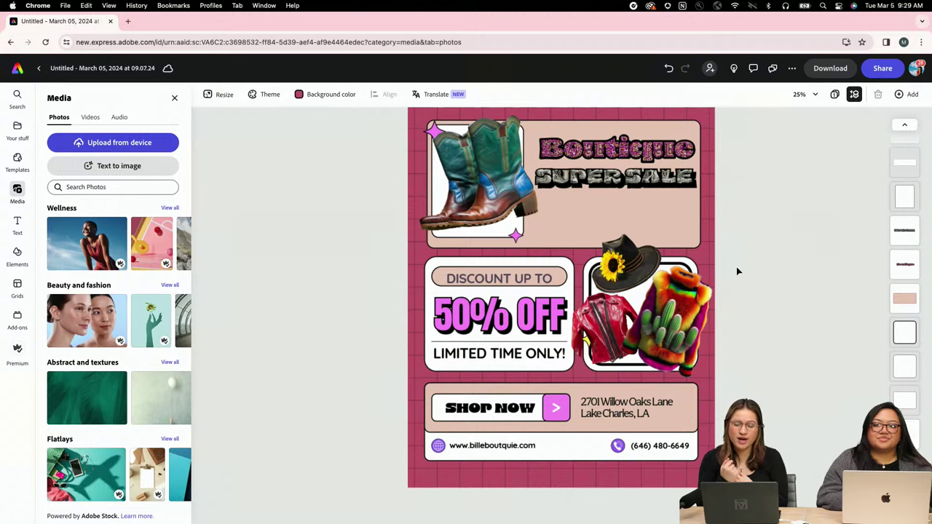
pyautogui.scroll(5, 638, 171)
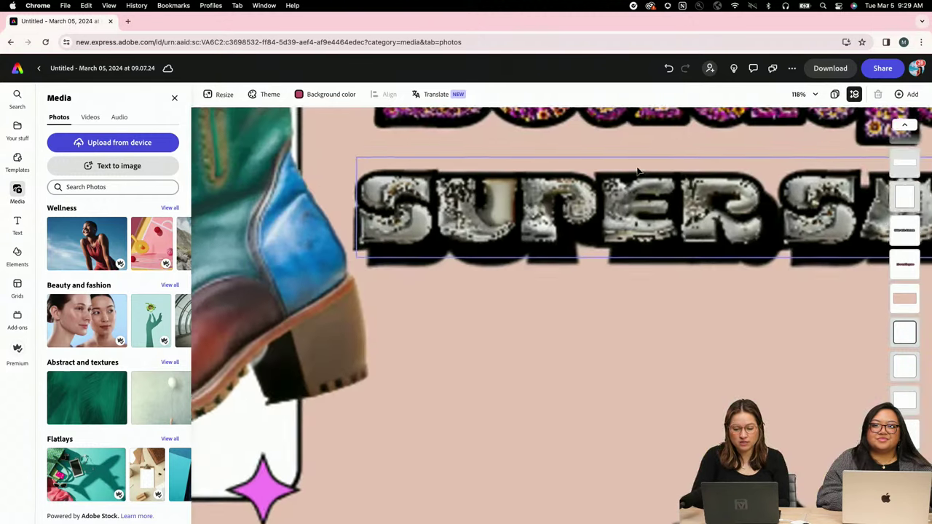
pyautogui.scroll(2, 638, 171)
pyautogui.hscroll(4, 638, 171)
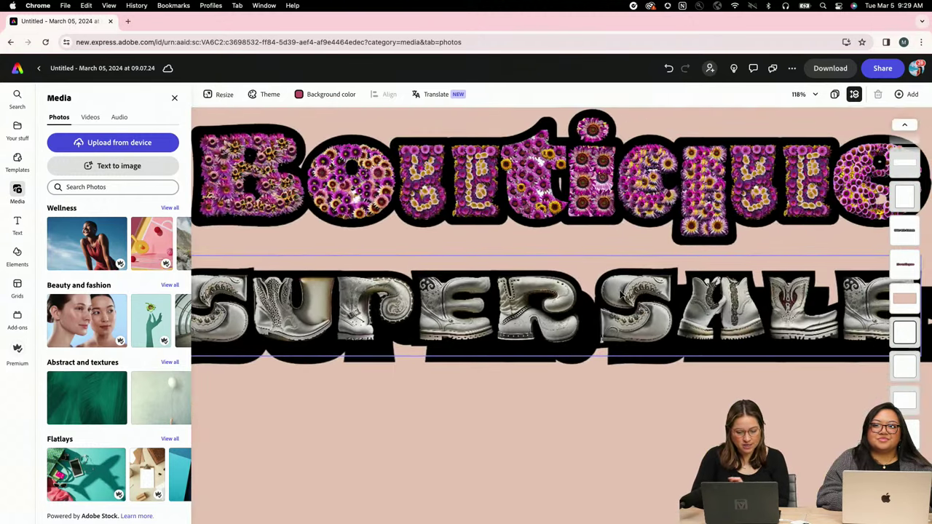
pyautogui.scroll(-6, 620, 294)
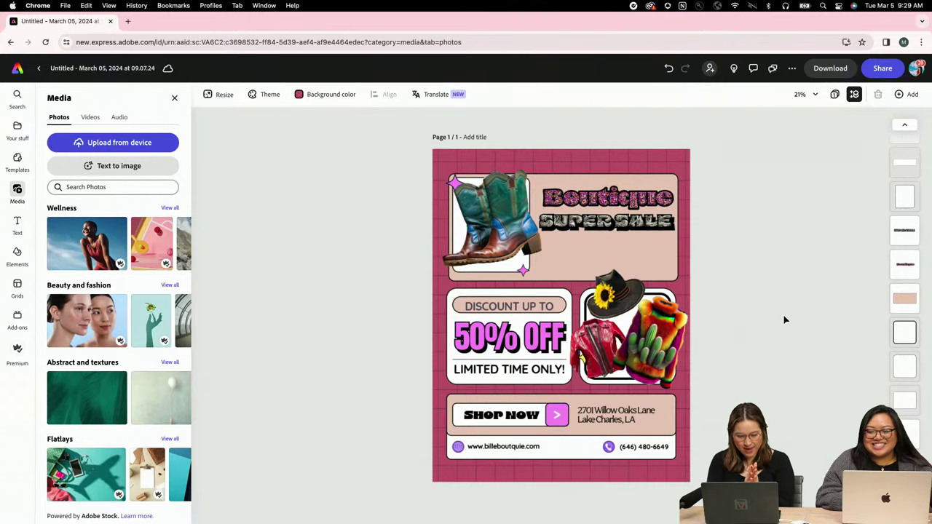
# - Nudge the cowboy boots image slightly lower over its white frame
pyautogui.click(515, 216)
pyautogui.click(755, 150)
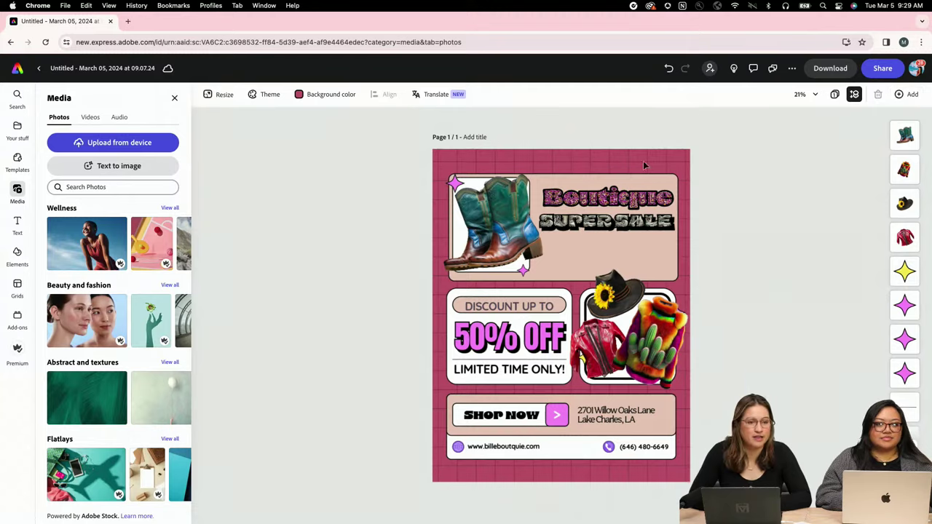
pyautogui.click(486, 227)
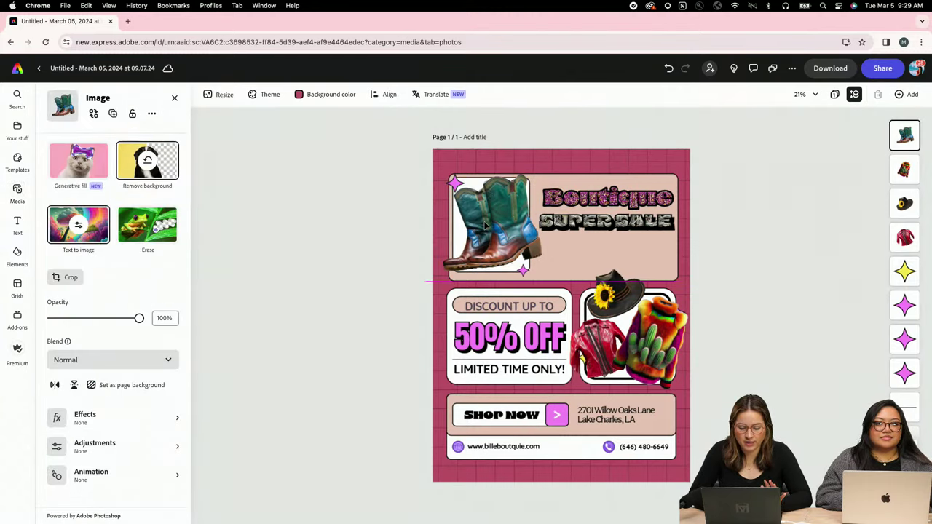
pyautogui.click(790, 161)
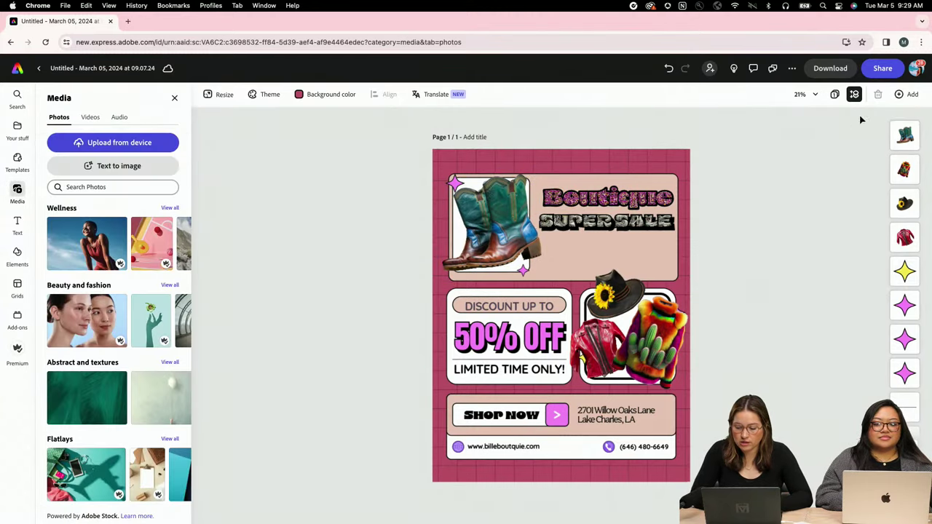
# - Duplicate the finished flyer page as a second page, leaving nothing selected on the copy
pyautogui.click(898, 96)
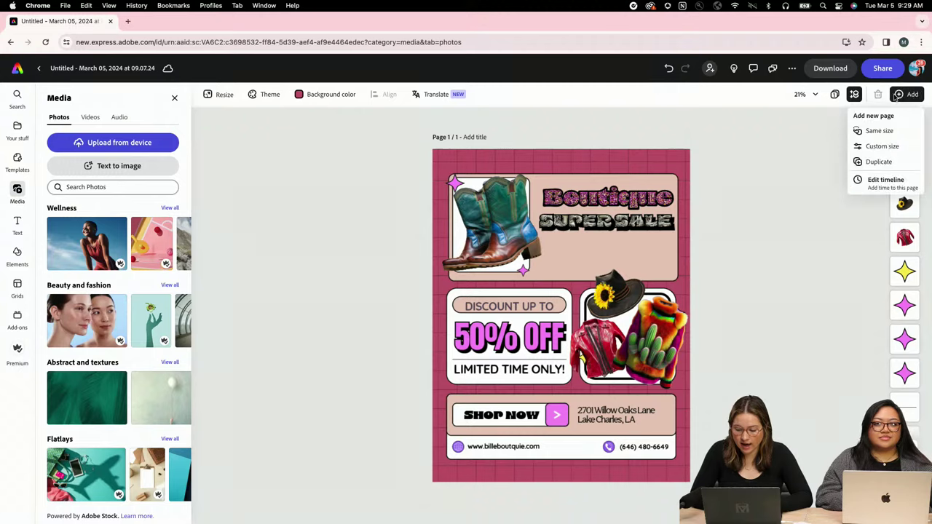
pyautogui.click(879, 161)
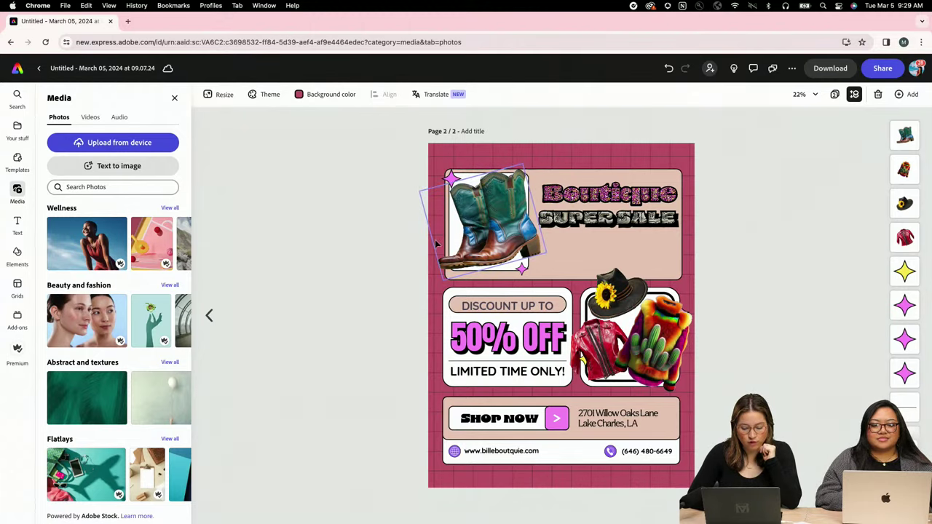
pyautogui.moveTo(317, 246); pyautogui.dragTo(447, 235)
pyautogui.click(328, 255)
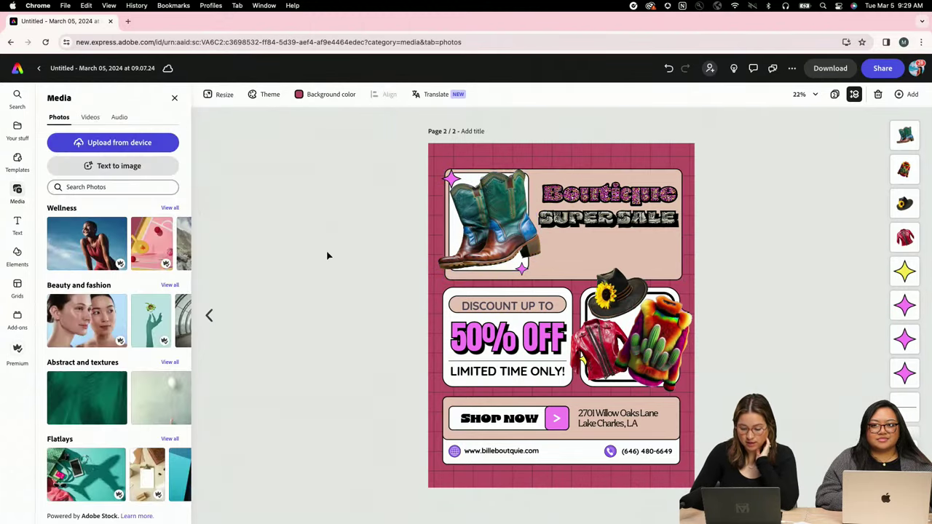
pyautogui.moveTo(327, 255); pyautogui.dragTo(473, 250)
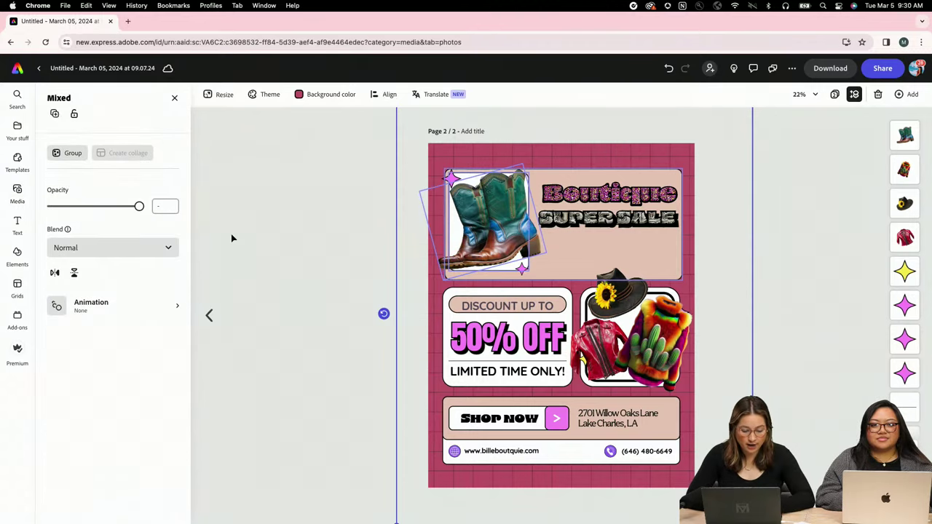
pyautogui.click(231, 238)
# - Add the Tumble entrance animation to the cowboy boots image on page 2
pyautogui.click(484, 219)
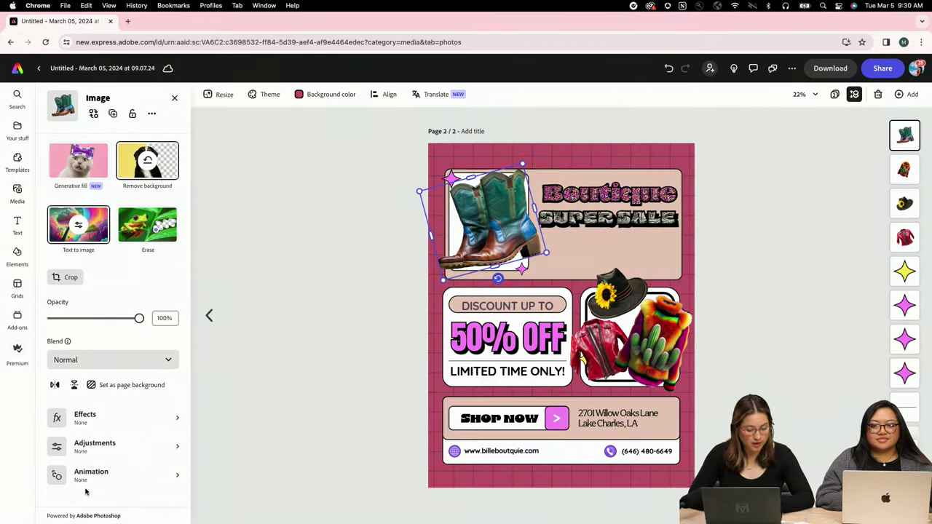
pyautogui.click(86, 480)
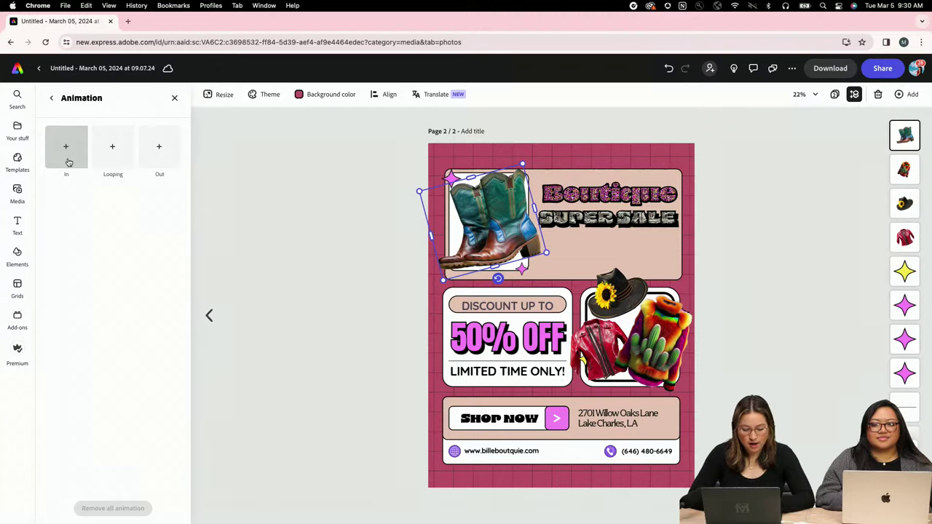
pyautogui.click(68, 161)
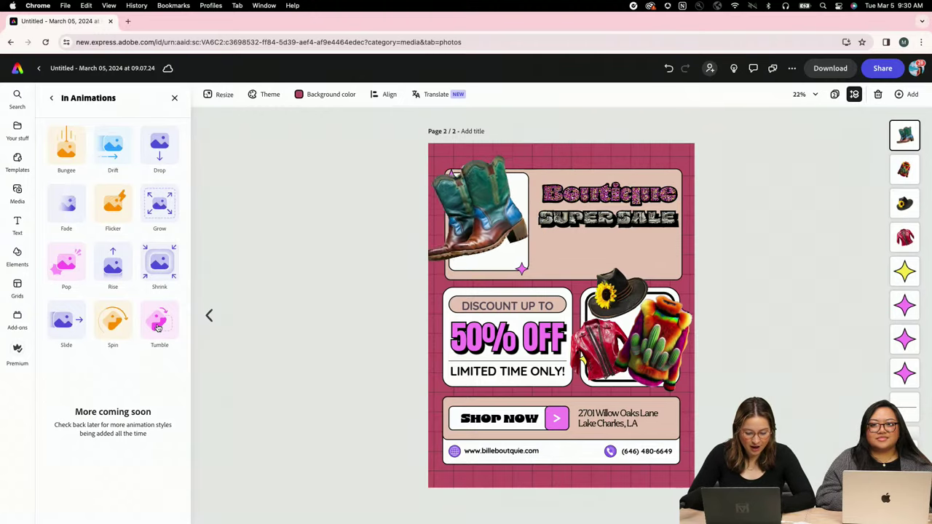
pyautogui.click(160, 329)
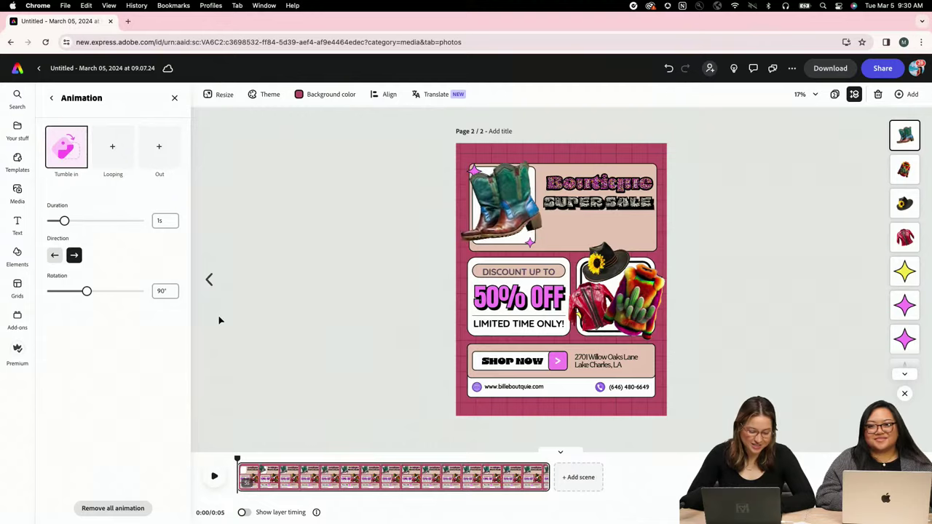
# - Give the boots a Breathe looping animation with speed 10, Energetic personality and intensity 10, plus a Tumble exit animation
pyautogui.click(113, 155)
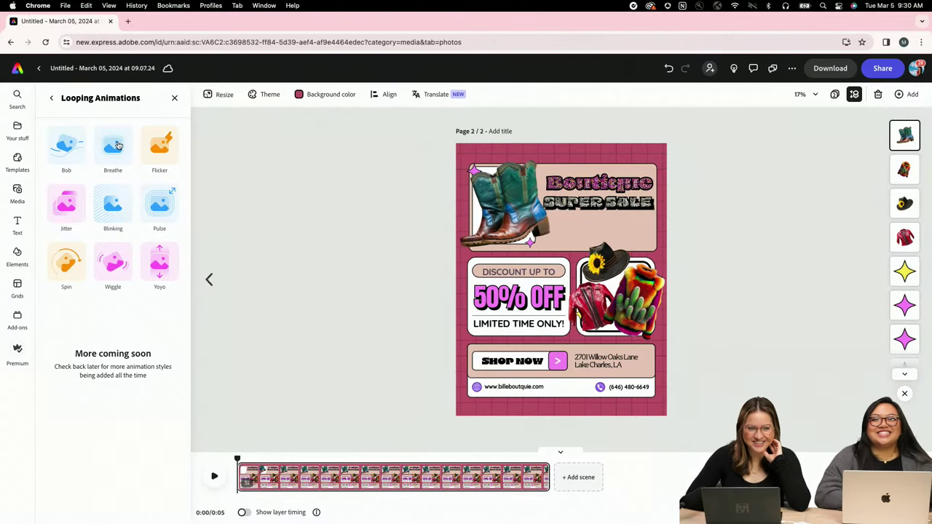
pyautogui.click(118, 146)
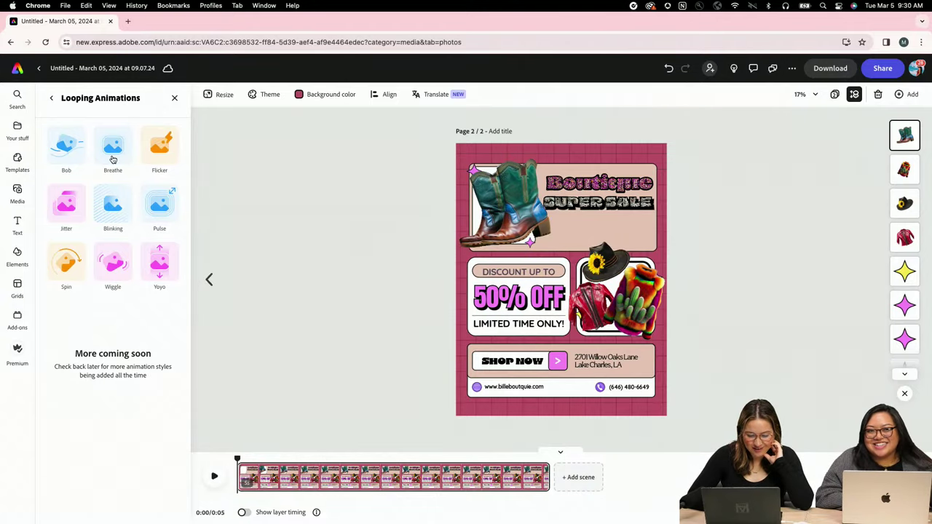
pyautogui.click(113, 159)
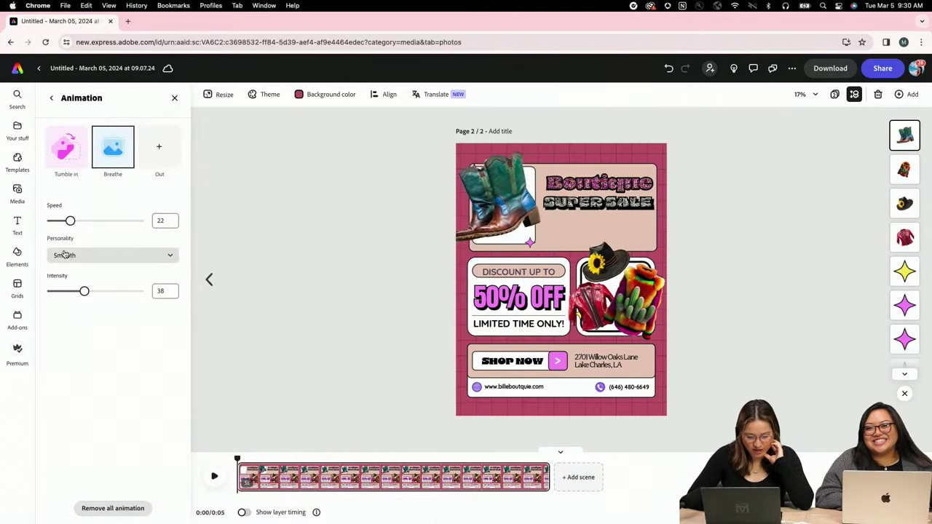
pyautogui.moveTo(70, 221); pyautogui.dragTo(58, 223)
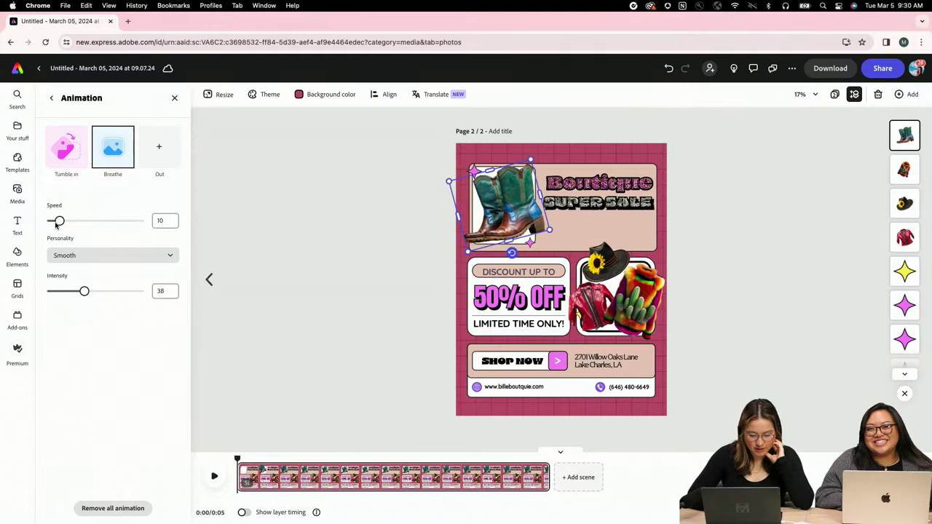
pyautogui.moveTo(84, 292); pyautogui.dragTo(55, 294)
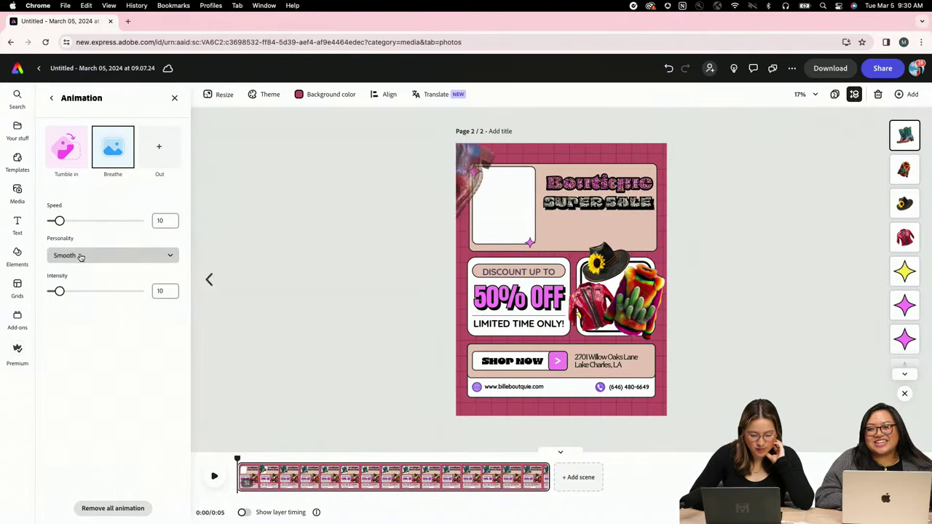
pyautogui.click(102, 256)
pyautogui.click(102, 326)
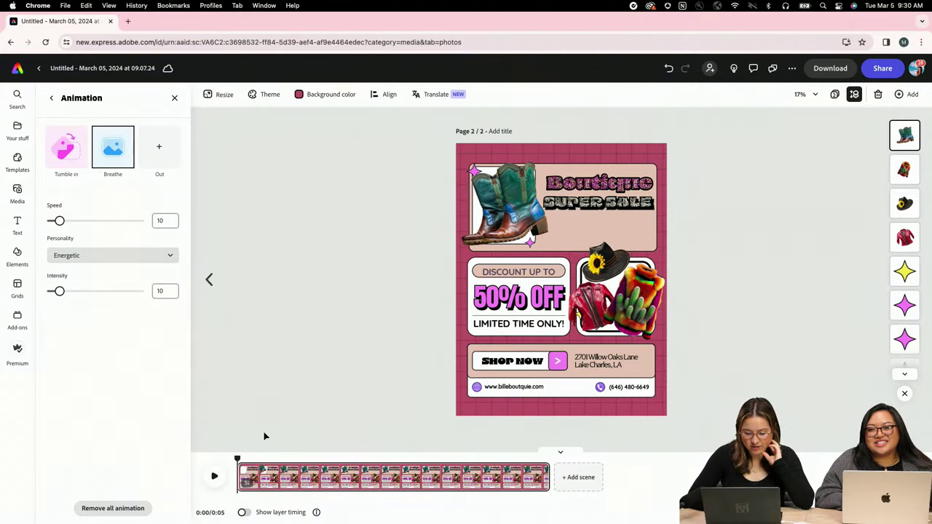
pyautogui.click(161, 160)
pyautogui.click(166, 325)
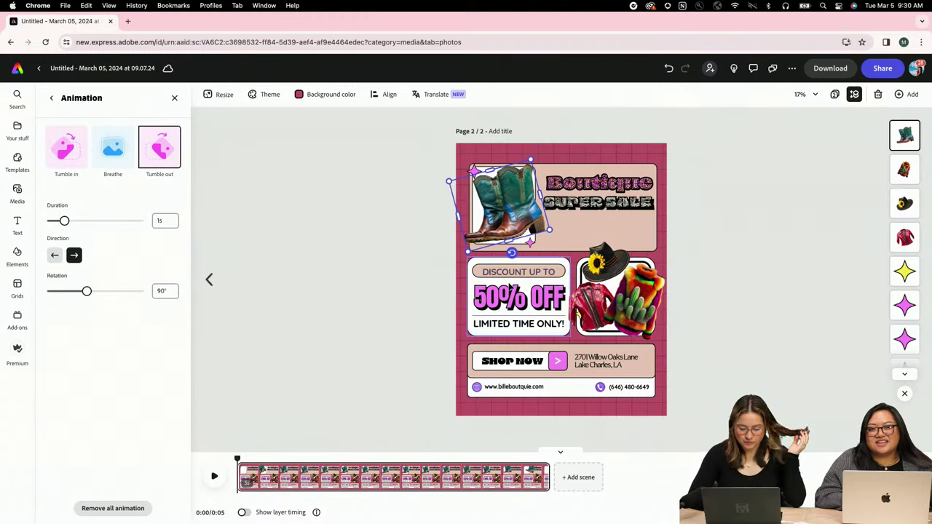
# - Animate the sunflower hat with Pop as the entrance, Wiggle as the loop and Pop as the exit
pyautogui.click(610, 257)
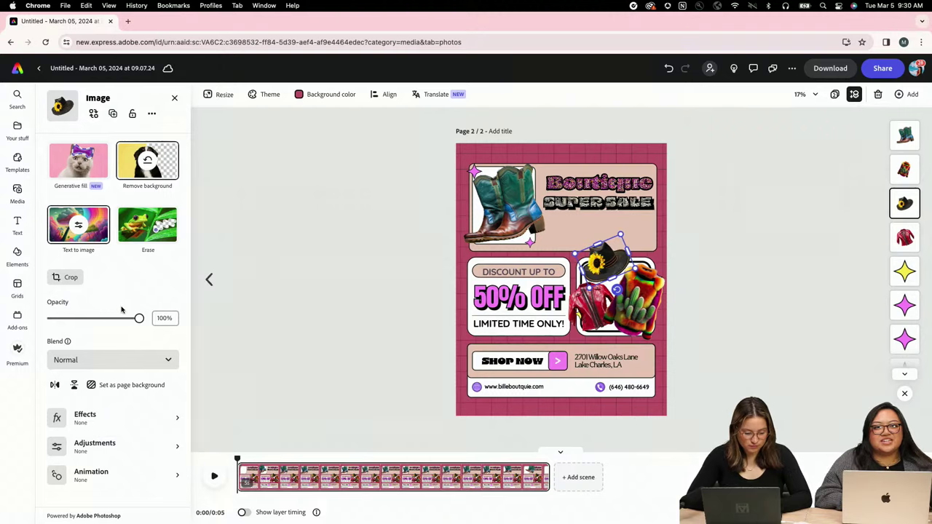
pyautogui.click(90, 475)
pyautogui.click(70, 154)
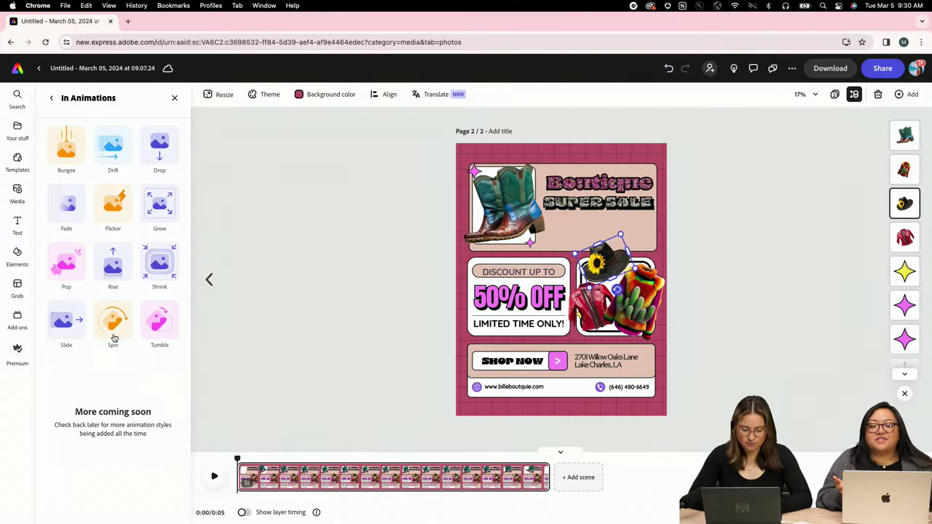
pyautogui.click(66, 279)
pyautogui.click(106, 147)
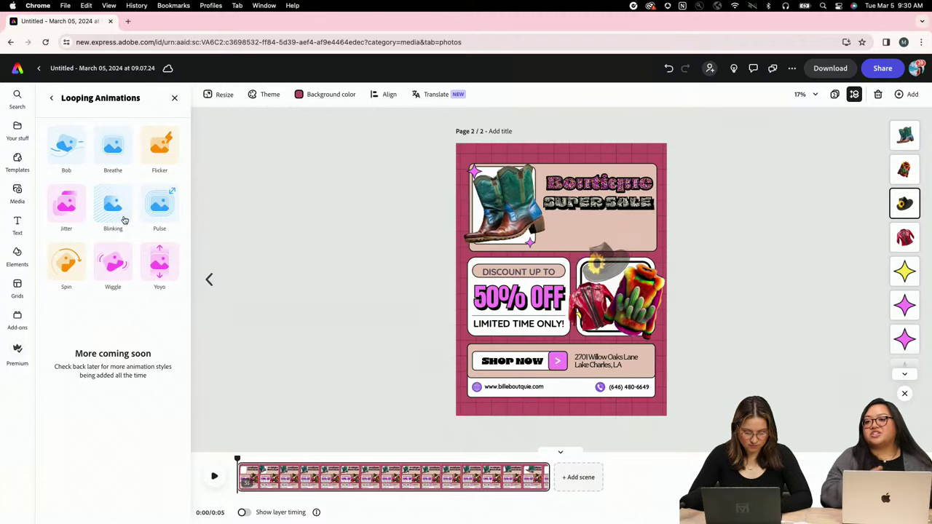
pyautogui.click(114, 283)
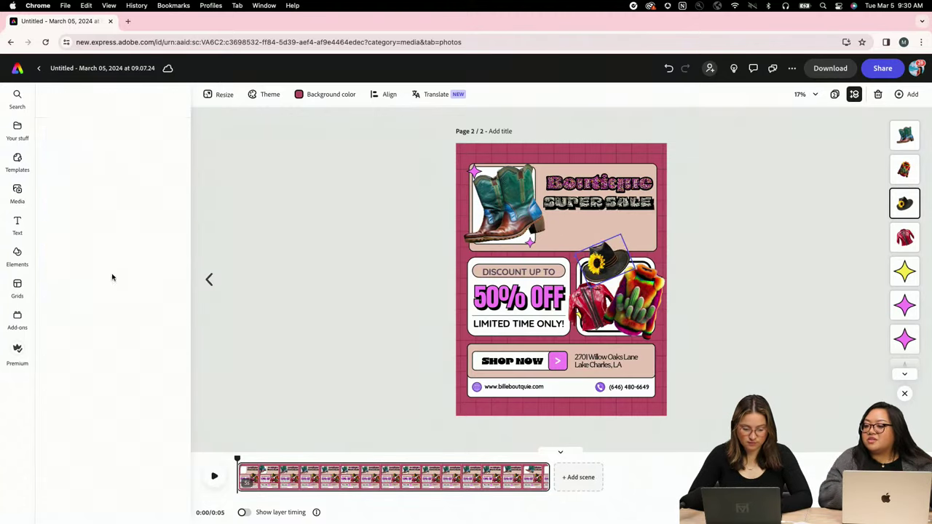
pyautogui.click(154, 156)
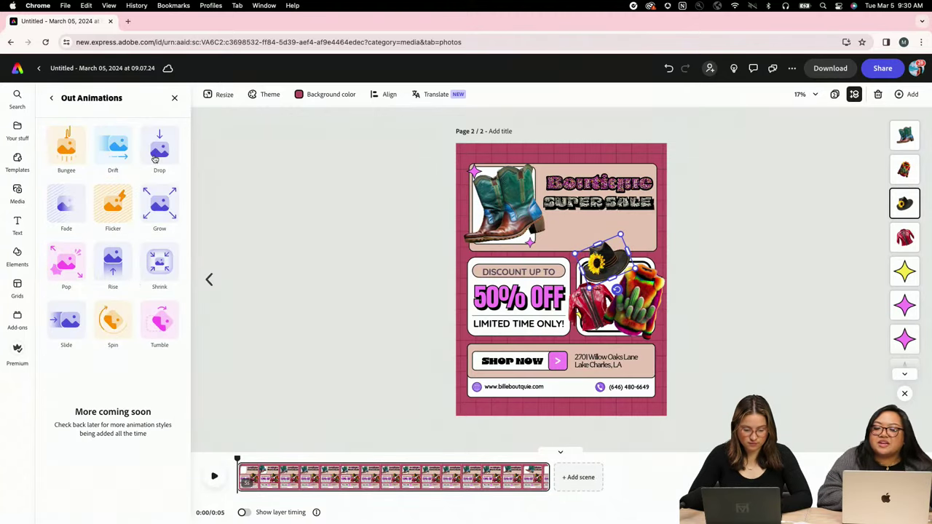
pyautogui.click(66, 266)
pyautogui.click(322, 378)
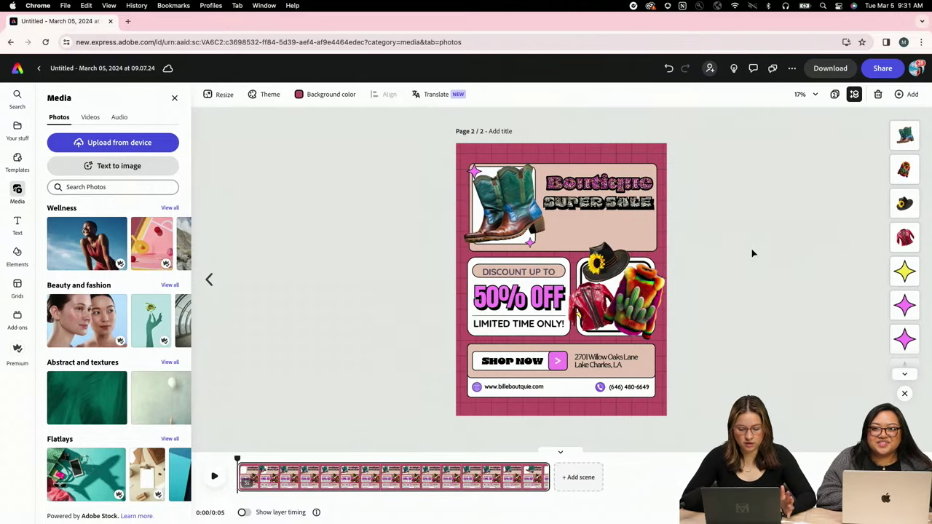
# - Animate the colorful cactus garment with Drift as the entrance, Blinking as the loop and Drift as the exit
pyautogui.click(651, 300)
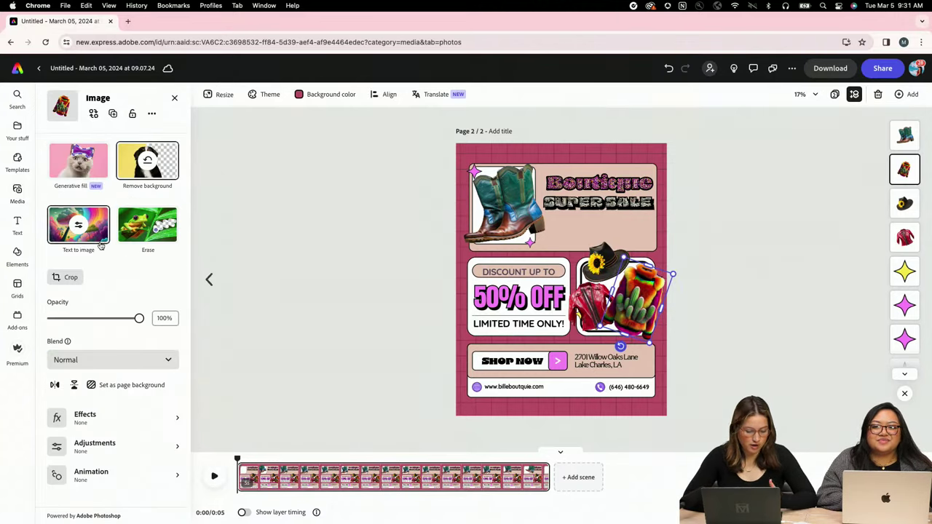
pyautogui.click(94, 477)
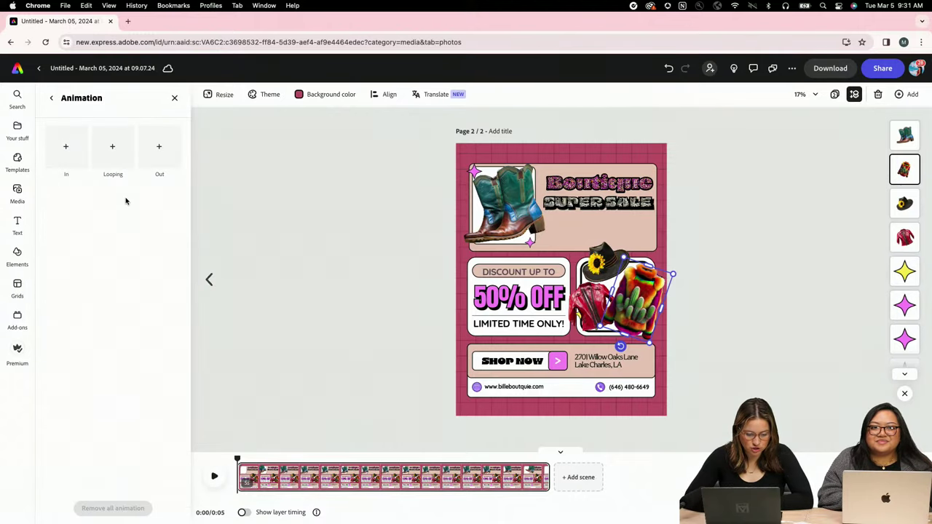
pyautogui.click(67, 149)
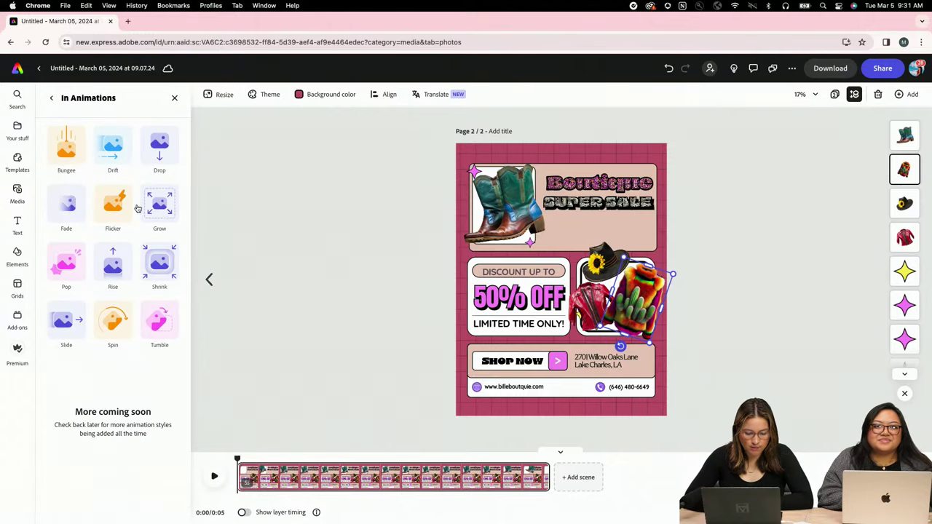
pyautogui.click(111, 162)
pyautogui.click(120, 157)
pyautogui.click(122, 159)
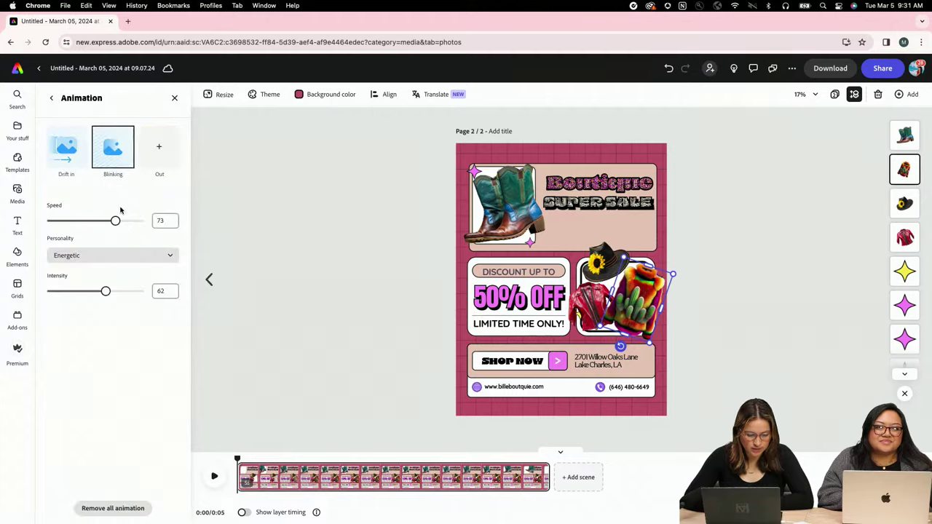
pyautogui.click(158, 161)
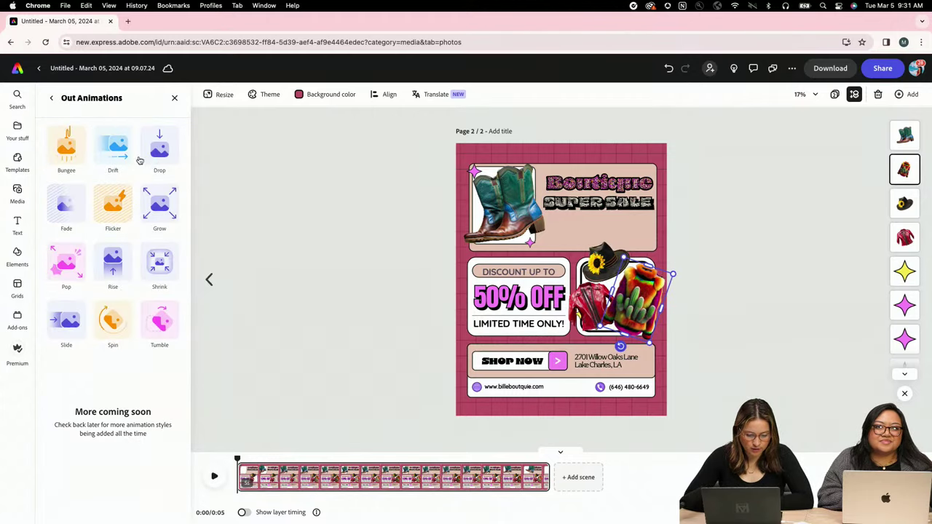
pyautogui.click(115, 154)
pyautogui.click(312, 289)
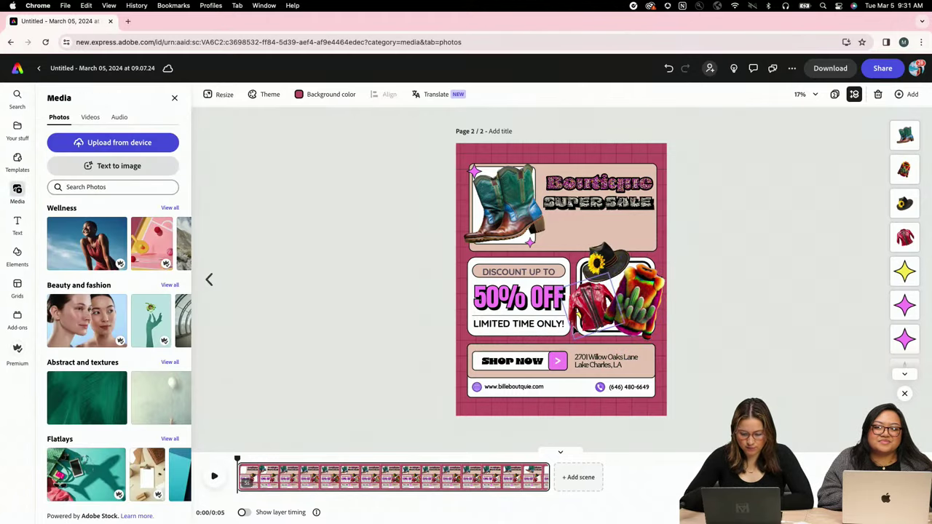
# - Animate the red leather jacket with Fade as the entrance and a Yoyo loop at speed 6
pyautogui.click(596, 300)
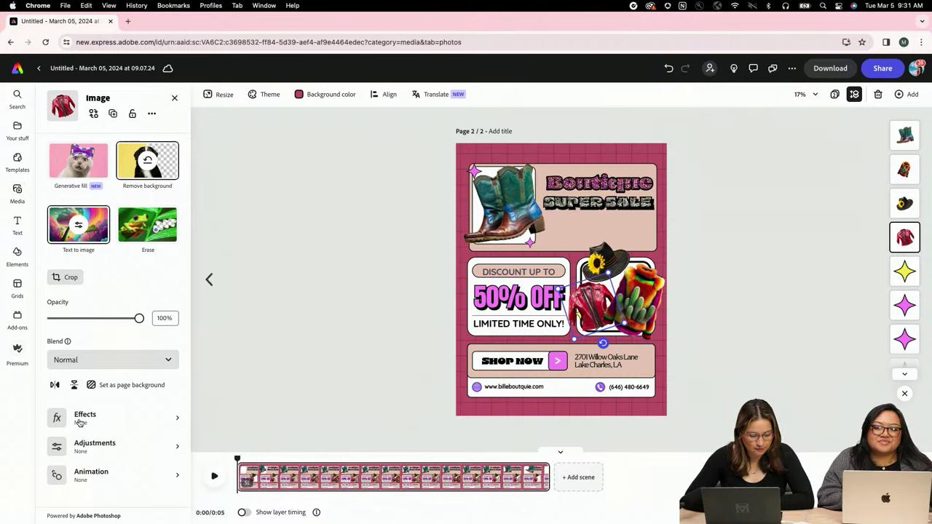
pyautogui.click(86, 478)
pyautogui.click(66, 147)
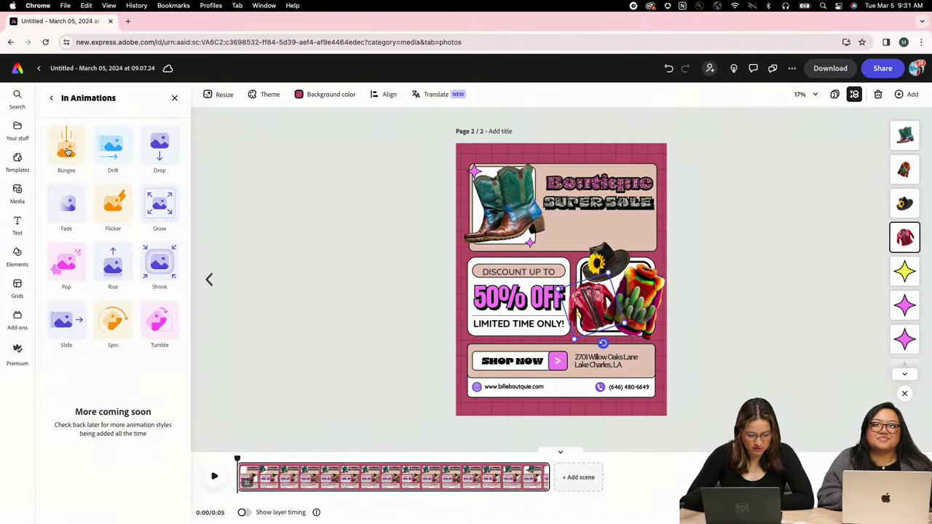
pyautogui.click(60, 217)
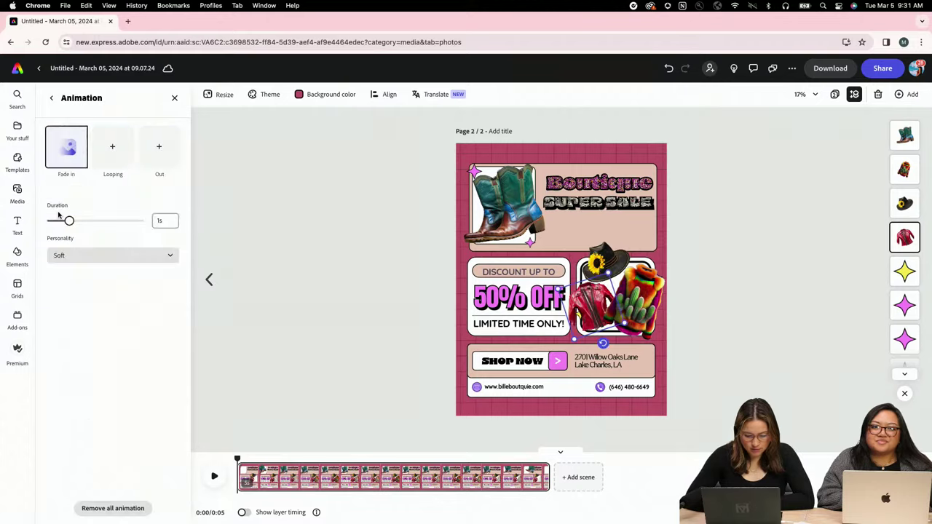
pyautogui.click(112, 146)
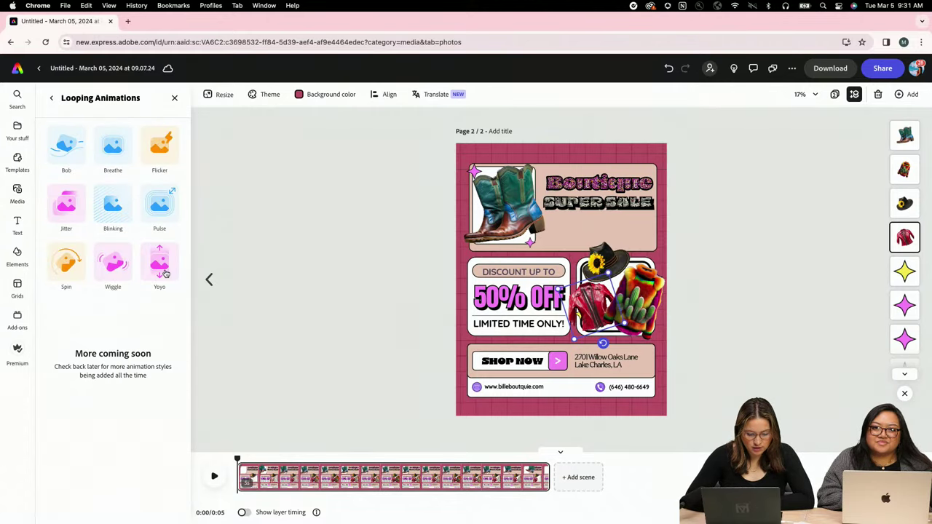
pyautogui.click(163, 271)
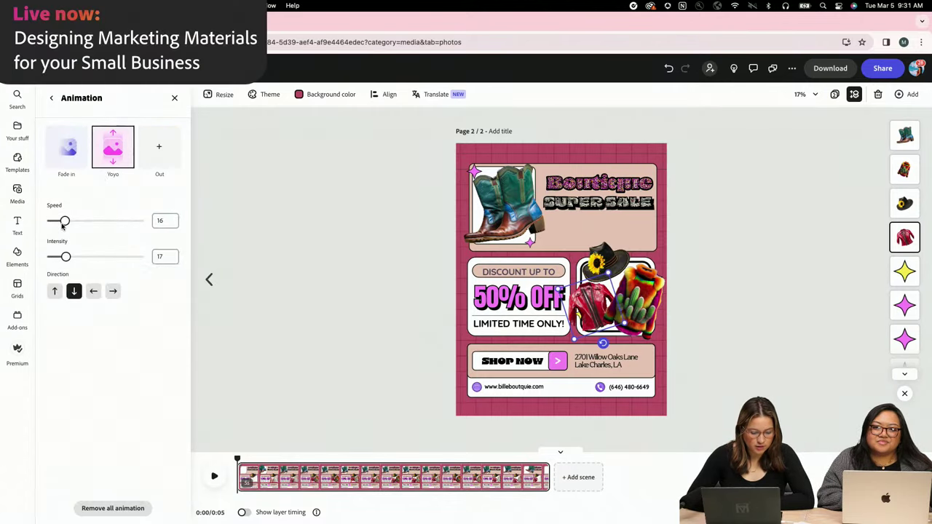
pyautogui.moveTo(62, 226); pyautogui.dragTo(52, 225)
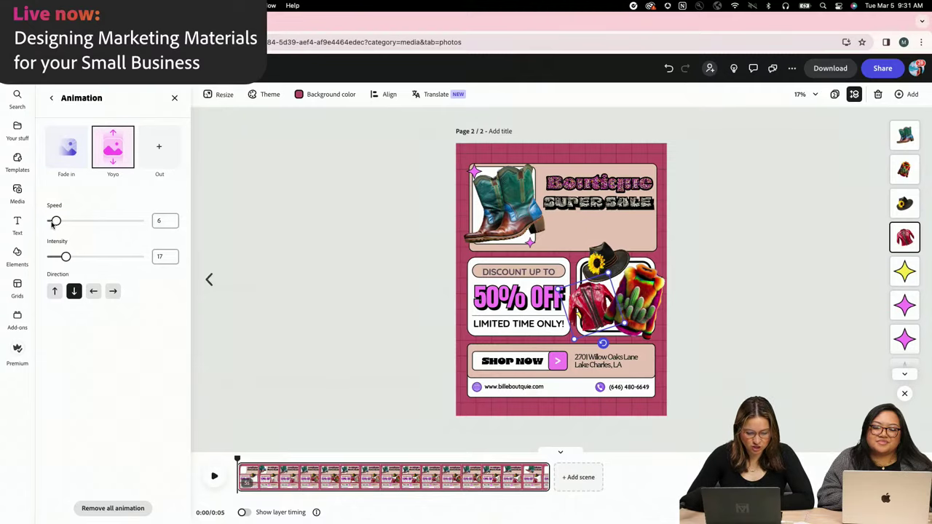
# - Add the Grow exit animation to the red leather jacket
pyautogui.click(51, 98)
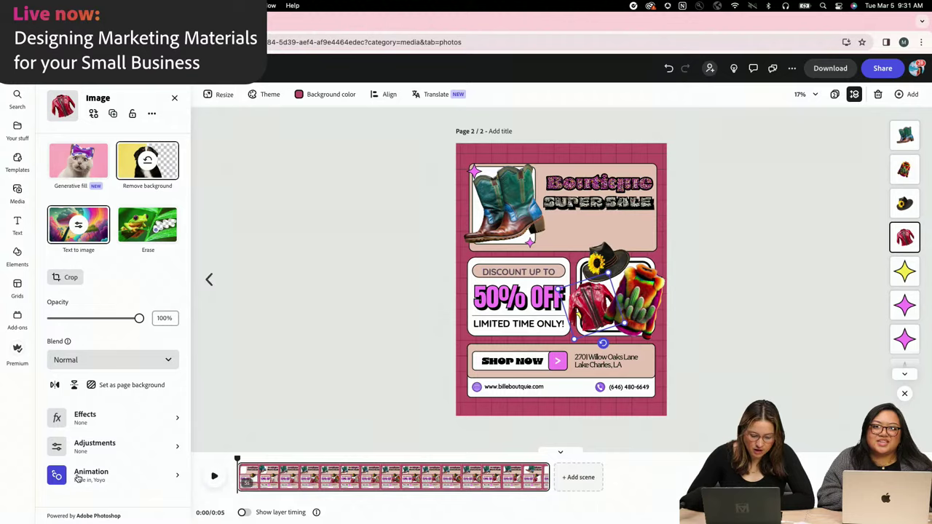
pyautogui.click(78, 477)
pyautogui.click(166, 160)
pyautogui.click(148, 215)
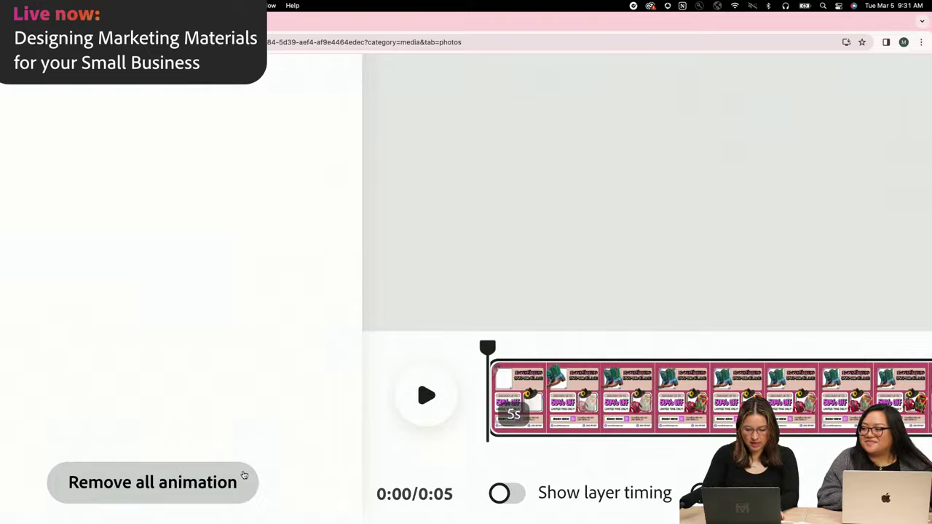
# - Extend the duration of the page 2 scene to 18.3 seconds in the timeline
pyautogui.hscroll(10, 244, 475)
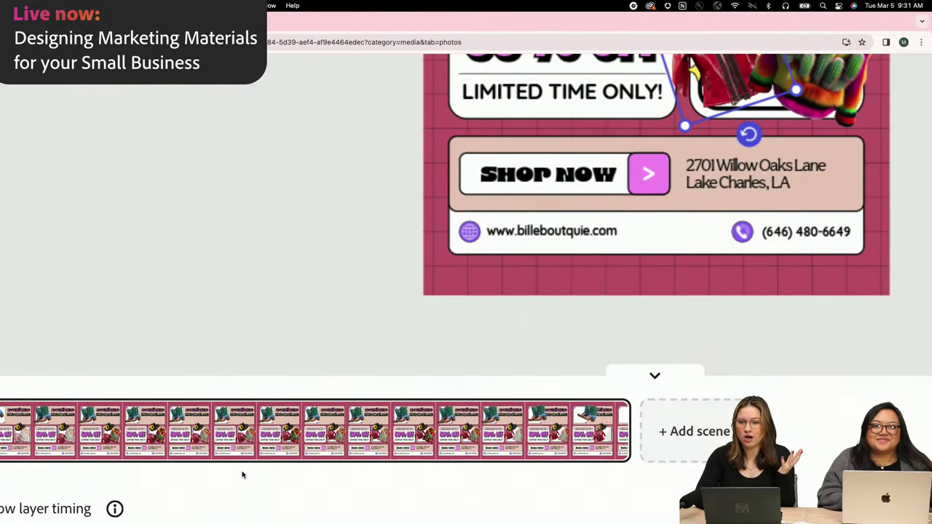
pyautogui.press('super+minus')
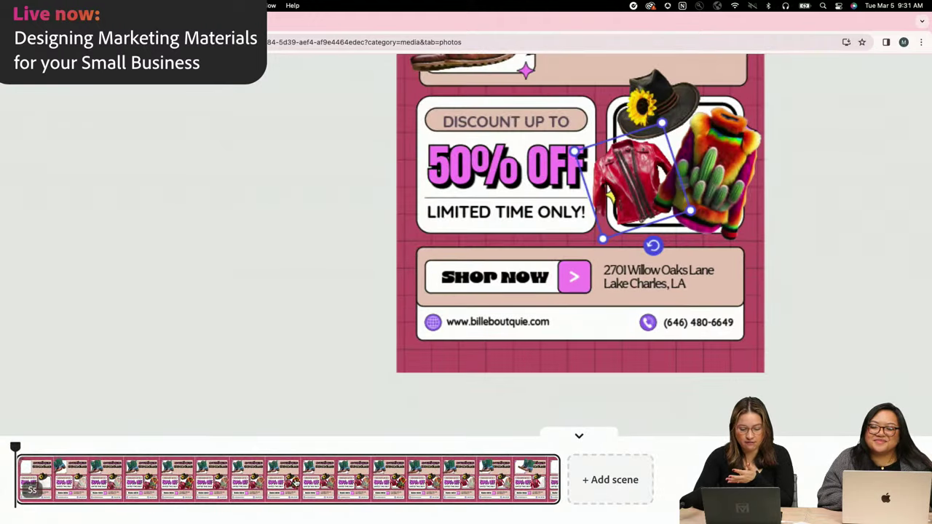
pyautogui.press('super+minus')
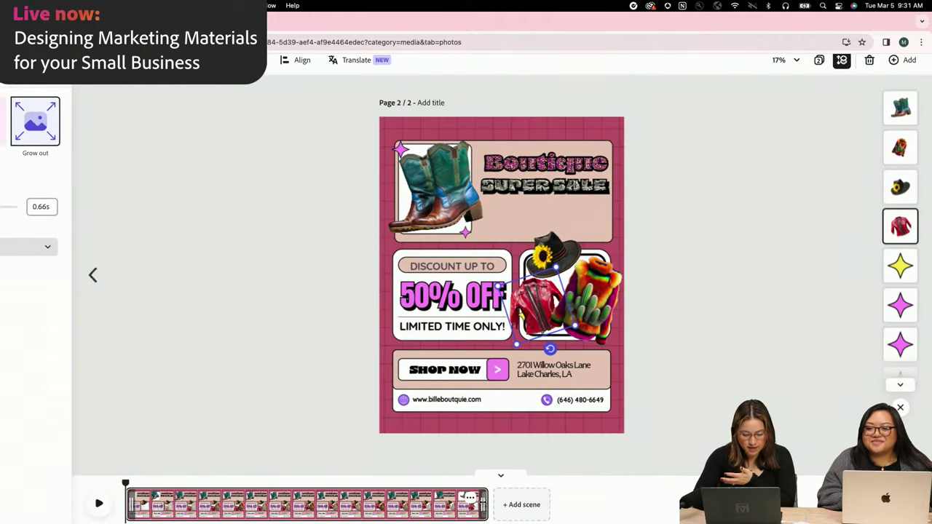
pyautogui.moveTo(488, 504); pyautogui.dragTo(819, 504)
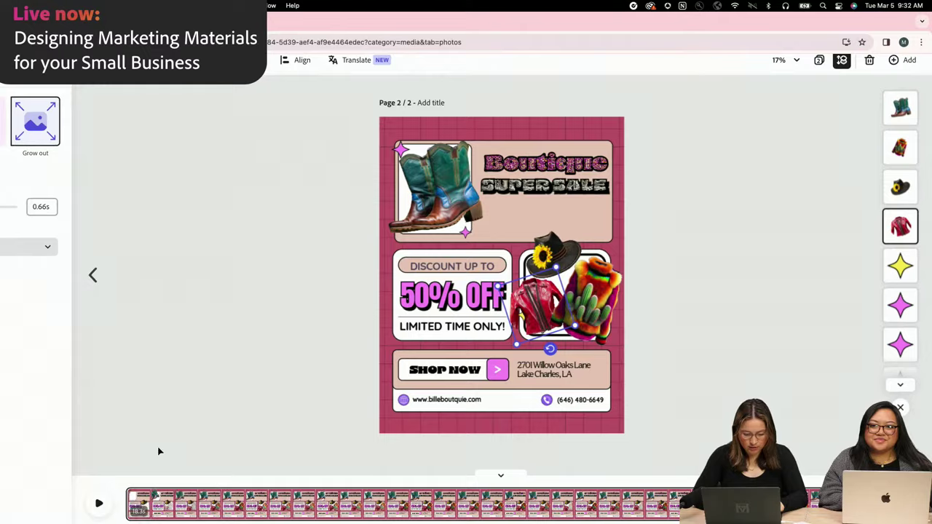
# - Fit the animated page in view and play it from the start to review all the product animations
pyautogui.scroll(5, 158, 436)
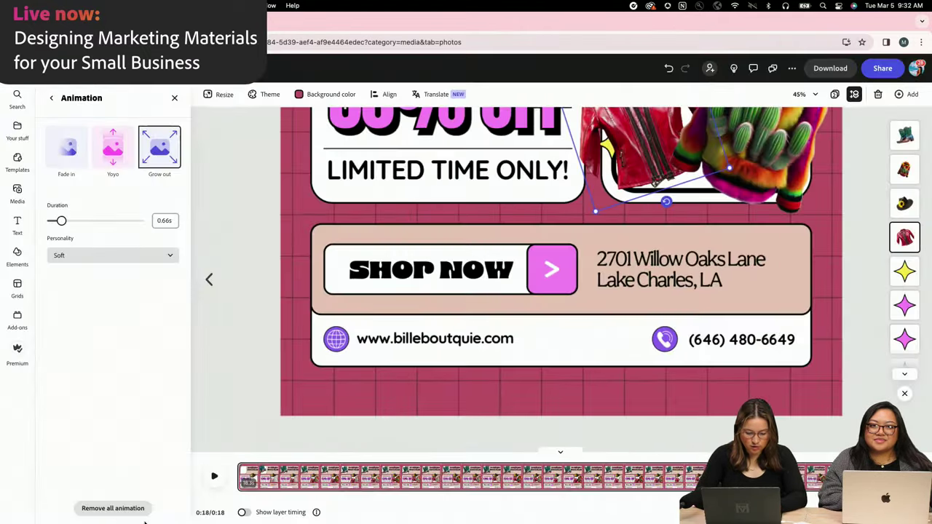
pyautogui.scroll(-4, 265, 416)
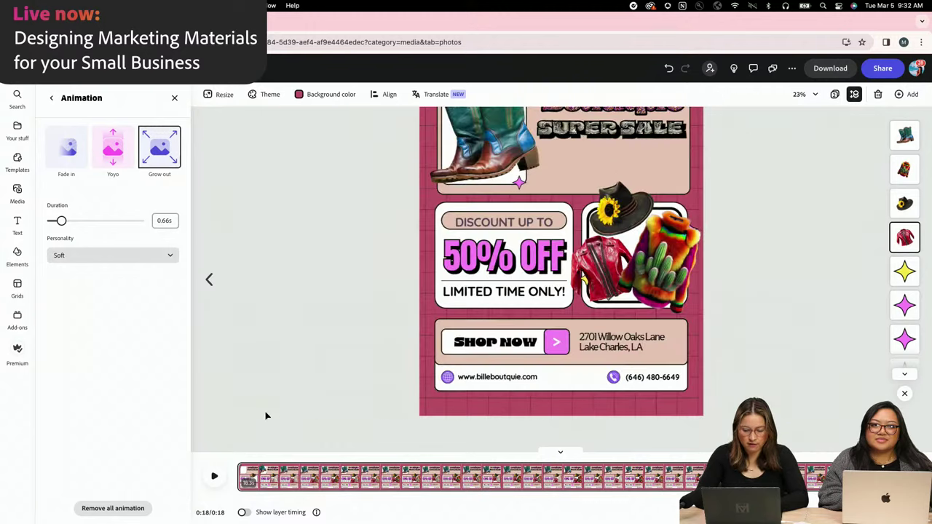
pyautogui.click(214, 476)
pyautogui.click(214, 478)
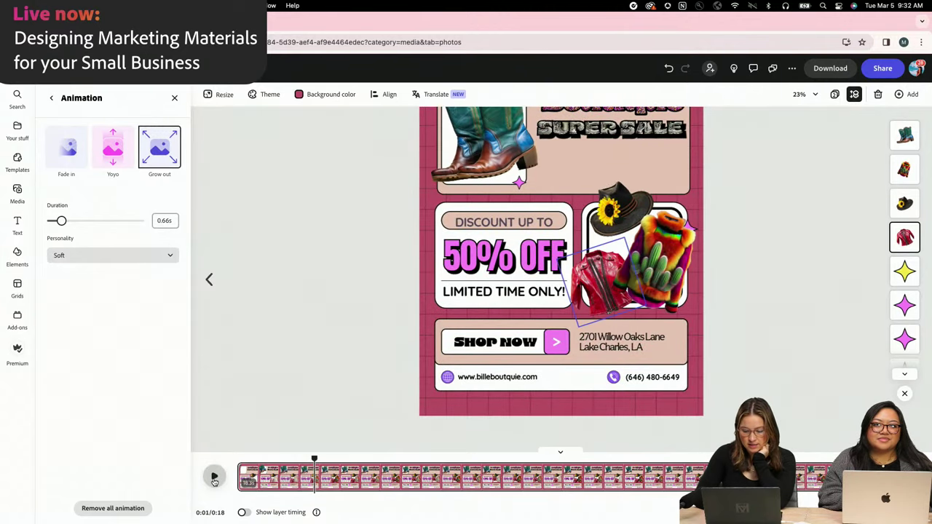
pyautogui.scroll(-3, 314, 342)
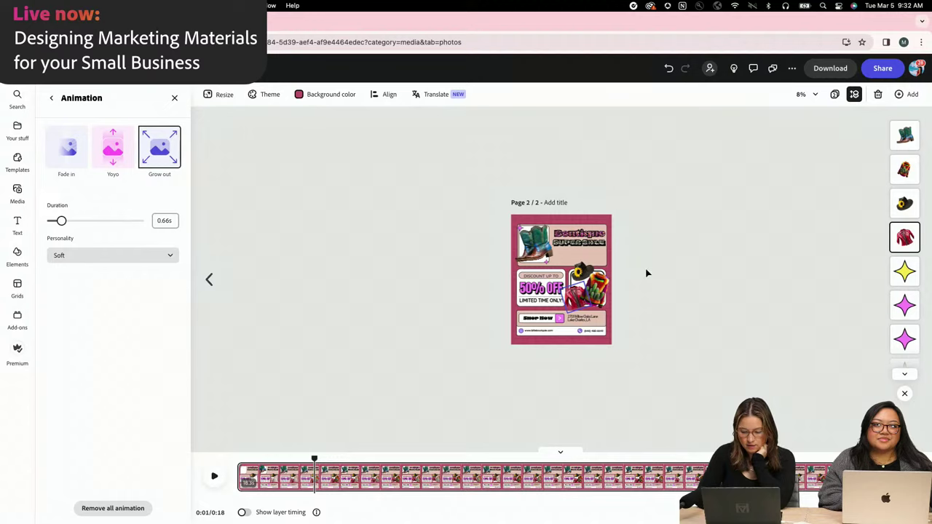
pyautogui.scroll(3, 647, 273)
pyautogui.moveTo(316, 456); pyautogui.dragTo(252, 448)
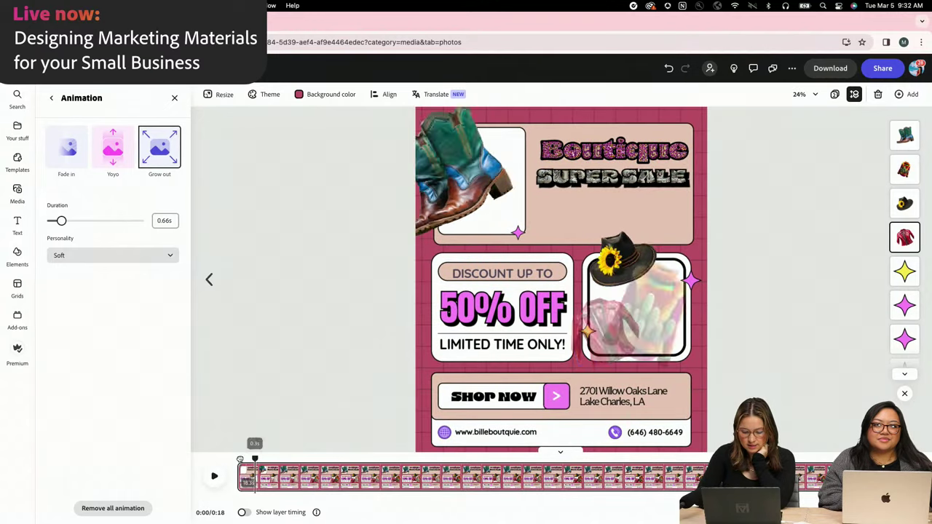
pyautogui.click(213, 477)
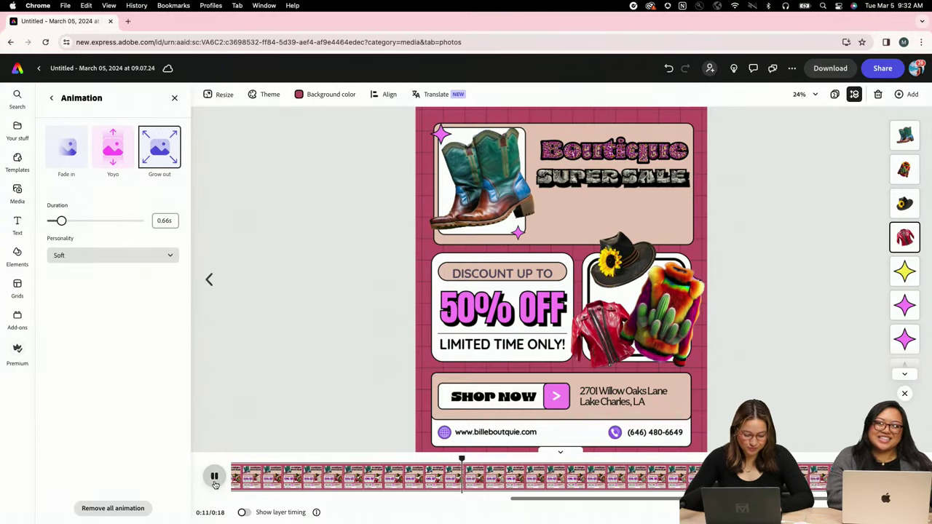
pyautogui.click(456, 477)
# - Show the layer timing, keep the boots starting at 0 seconds, and trim the start of the sunflower hat's layer to a 17-second duration
pyautogui.click(473, 211)
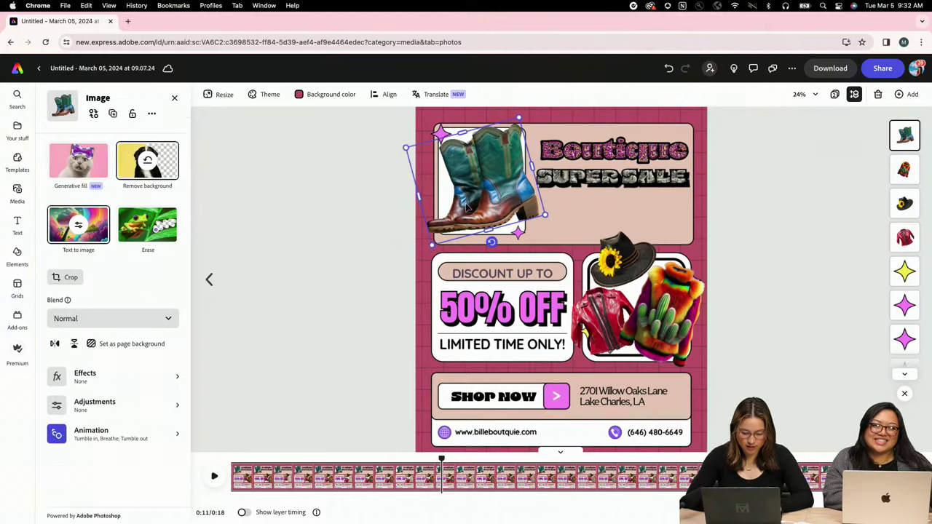
pyautogui.click(243, 514)
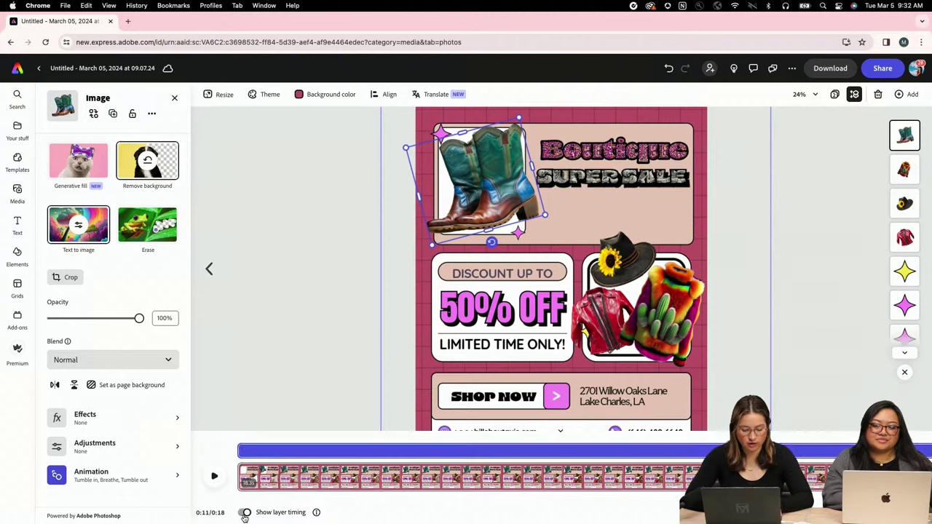
pyautogui.moveTo(241, 451)
pyautogui.mouseDown()
pyautogui.moveTo(340, 451)
pyautogui.moveTo(239, 452)
pyautogui.mouseUp()
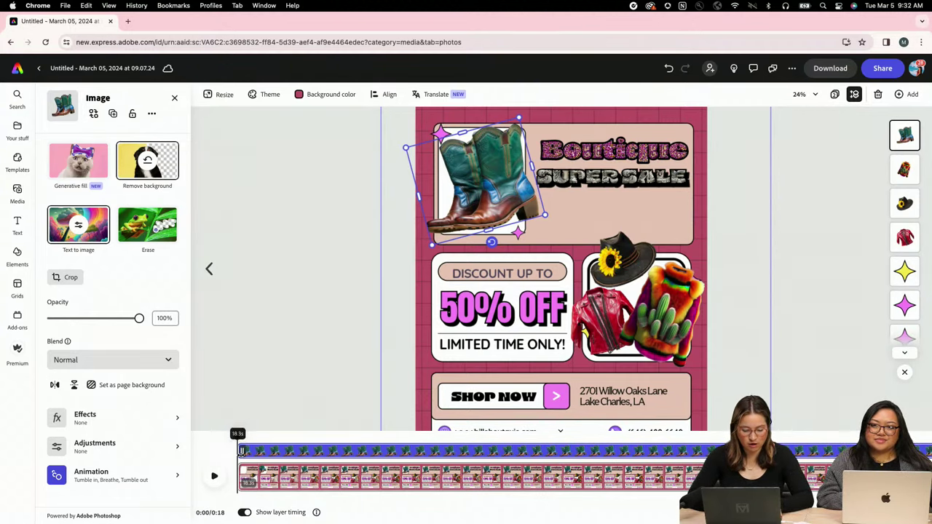
pyautogui.click(623, 265)
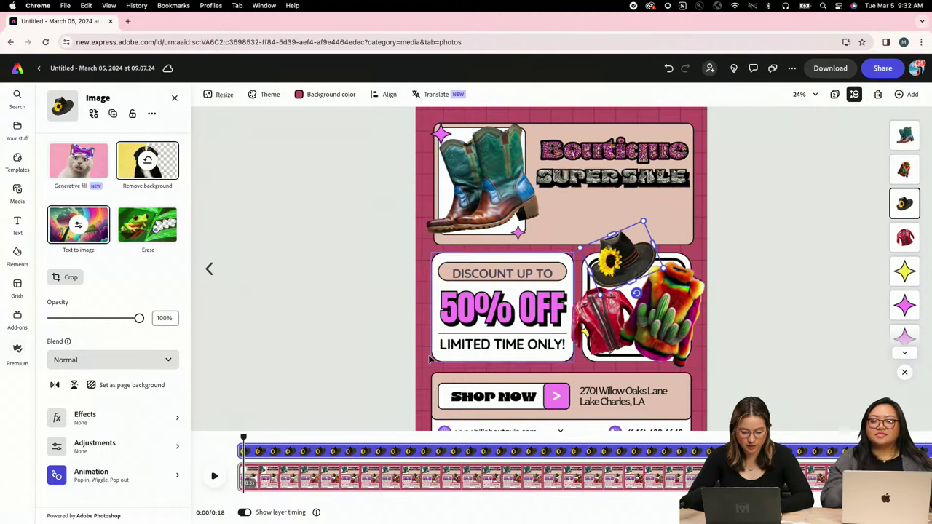
pyautogui.moveTo(239, 435); pyautogui.dragTo(317, 419)
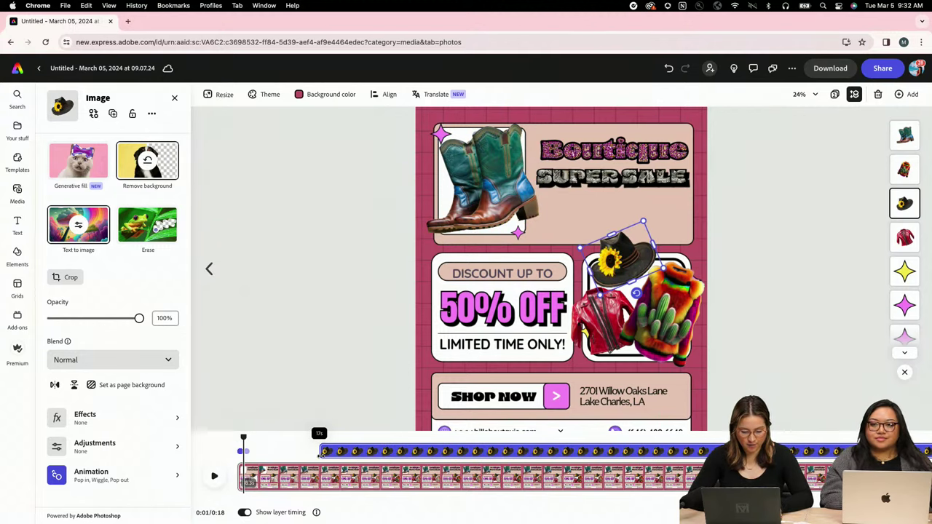
# - Delay the red jacket's layer to start at about 2 seconds and the cactus garment's layer shortly after it, and preview the staggered entrances
pyautogui.click(601, 323)
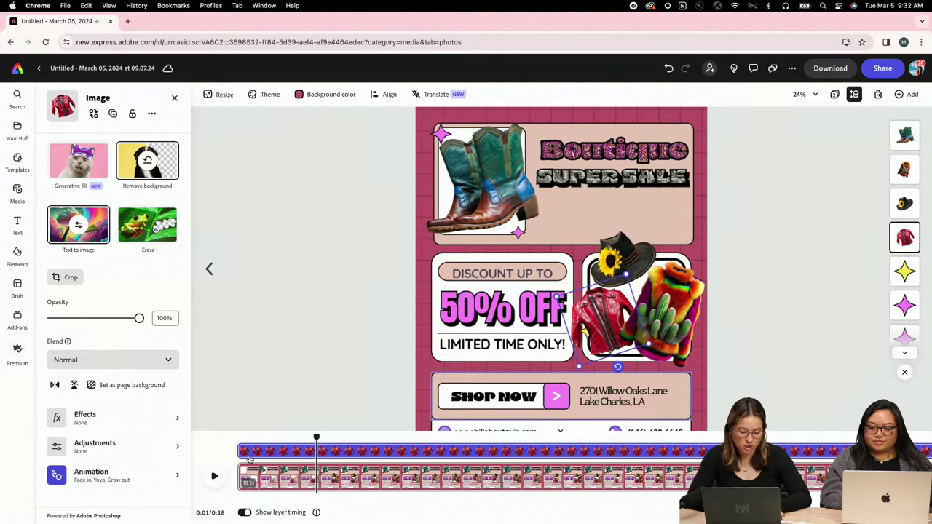
pyautogui.moveTo(242, 450); pyautogui.dragTo(340, 451)
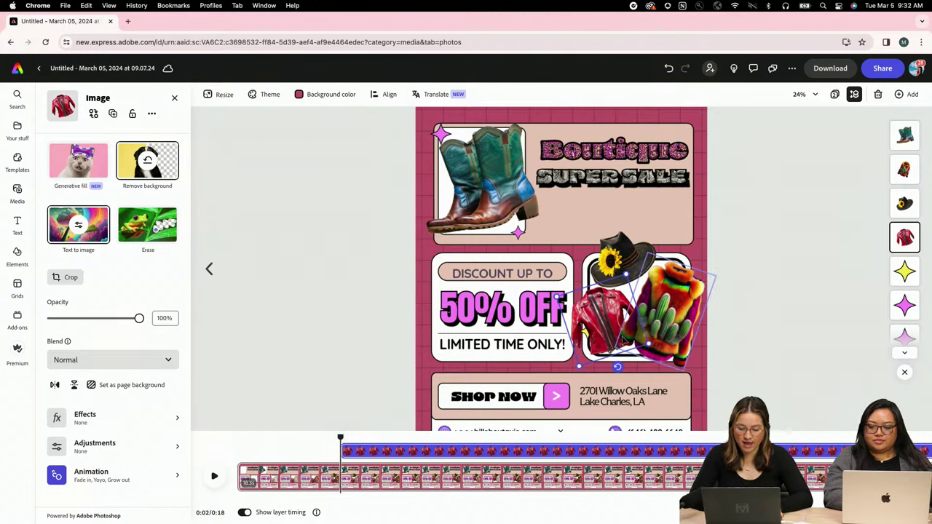
pyautogui.click(641, 313)
pyautogui.moveTo(242, 451)
pyautogui.mouseDown()
pyautogui.moveTo(399, 452)
pyautogui.moveTo(237, 437)
pyautogui.mouseUp()
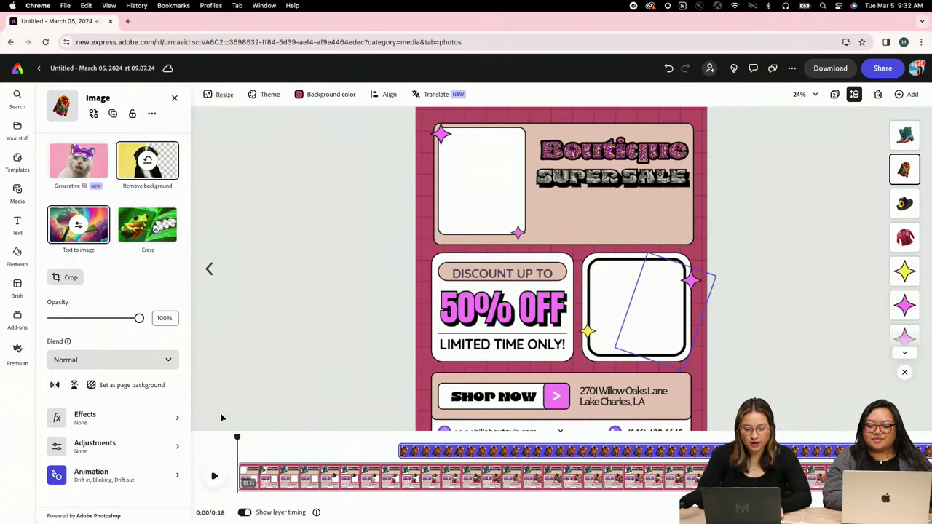
pyautogui.click(216, 477)
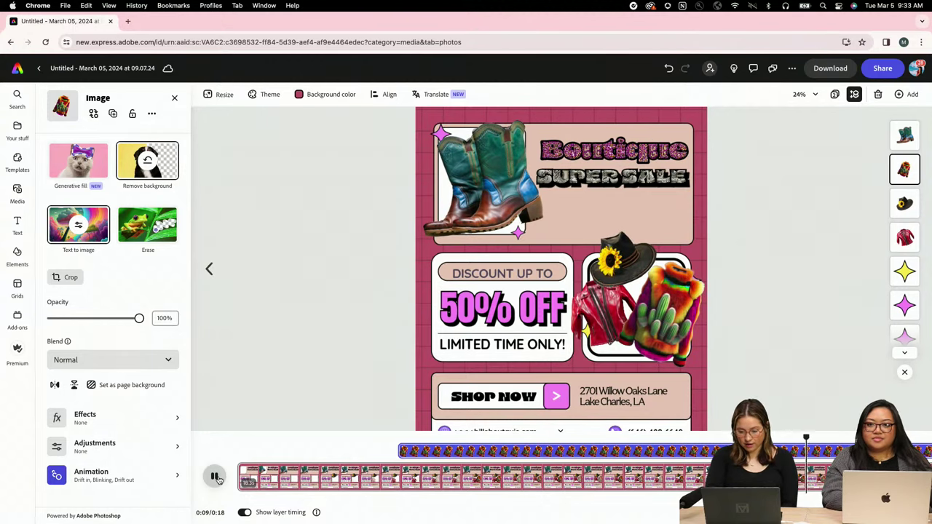
pyautogui.click(216, 478)
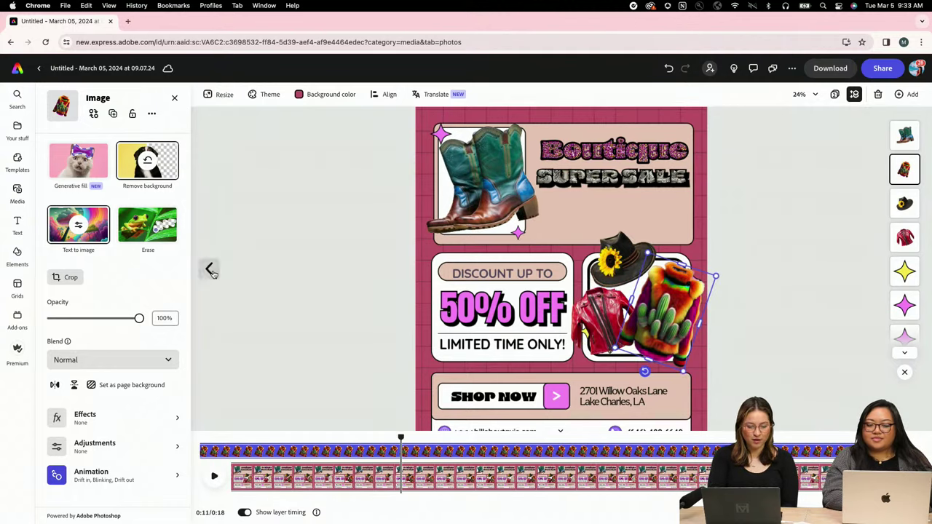
# - Replace the cactus garment's Blinking loop with the Pulse looping animation
pyautogui.click(101, 477)
pyautogui.click(122, 167)
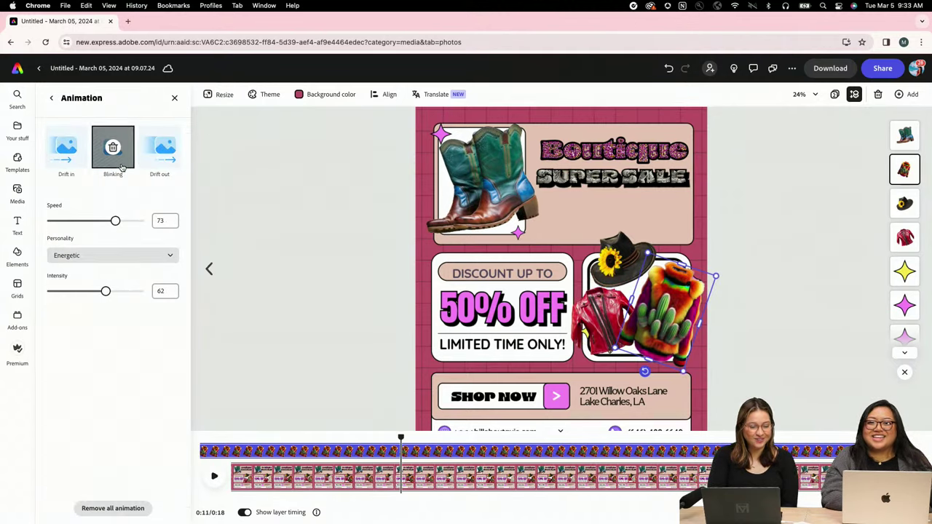
pyautogui.click(112, 149)
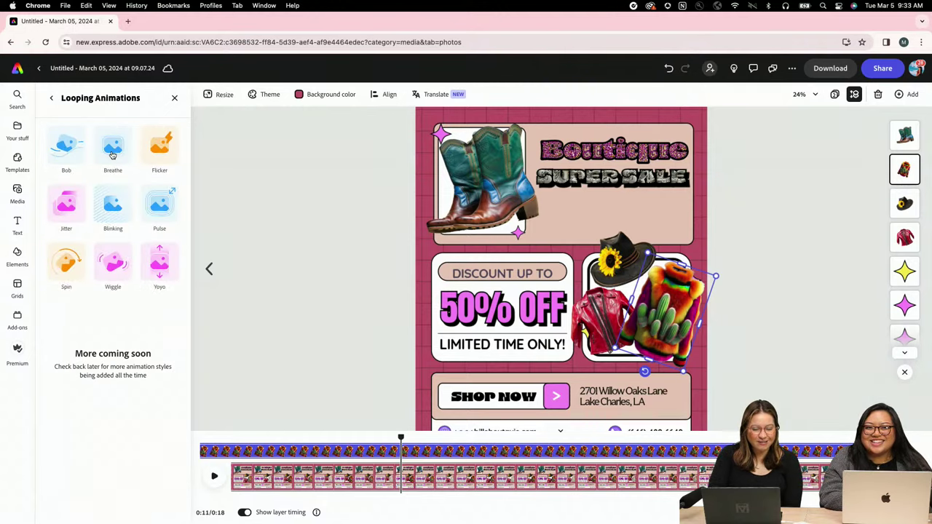
pyautogui.click(48, 98)
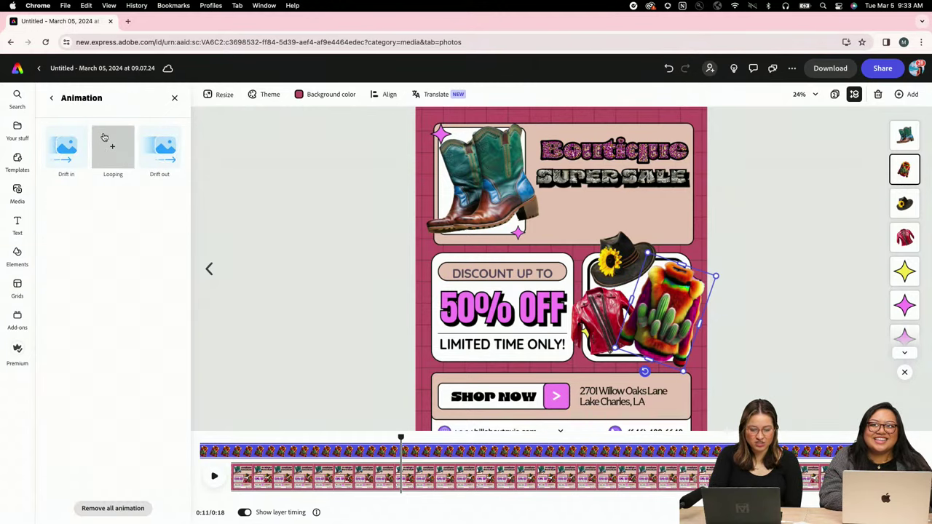
pyautogui.click(110, 156)
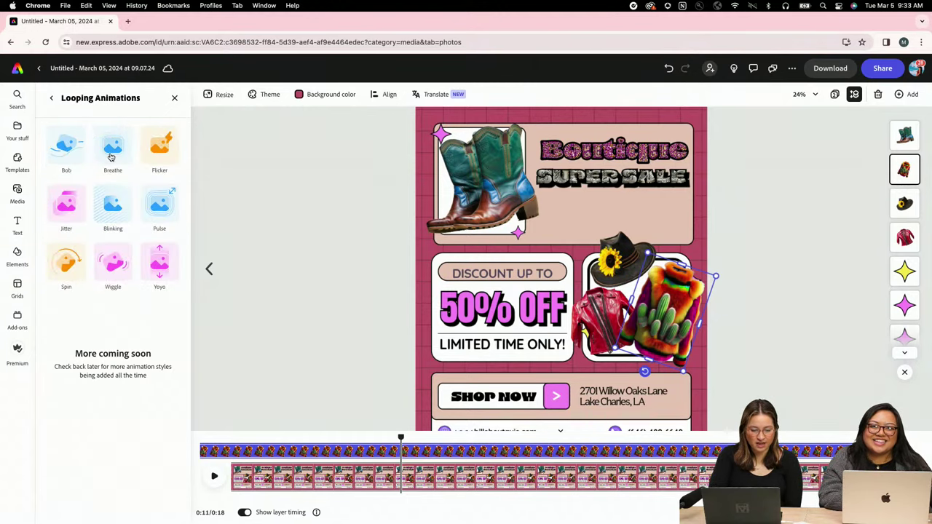
pyautogui.click(162, 205)
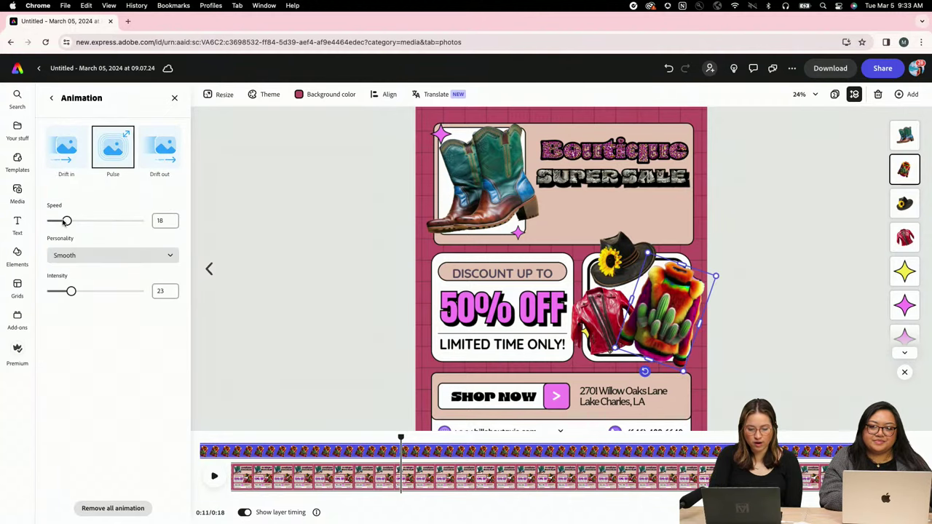
# - Deselect the garment and play the page from the beginning to check the revised animation
pyautogui.click(320, 343)
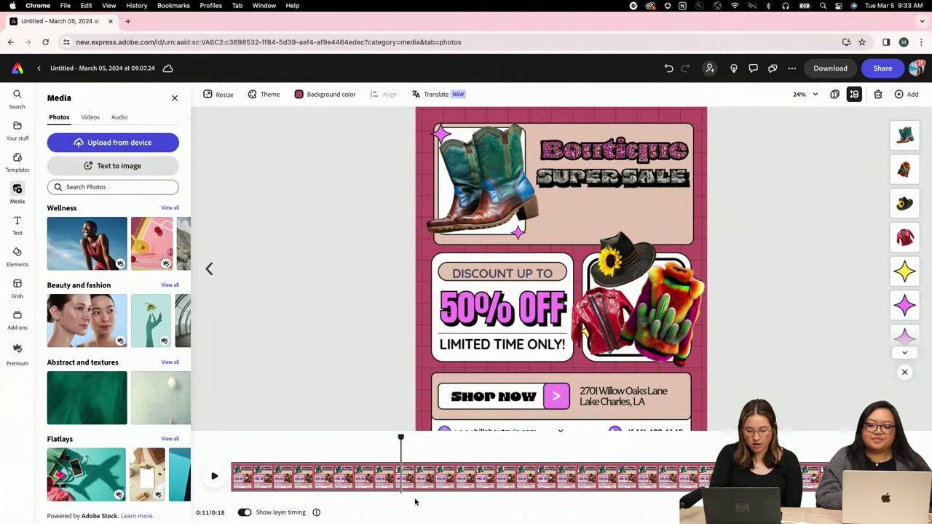
pyautogui.moveTo(402, 435); pyautogui.dragTo(235, 436)
pyautogui.click(214, 476)
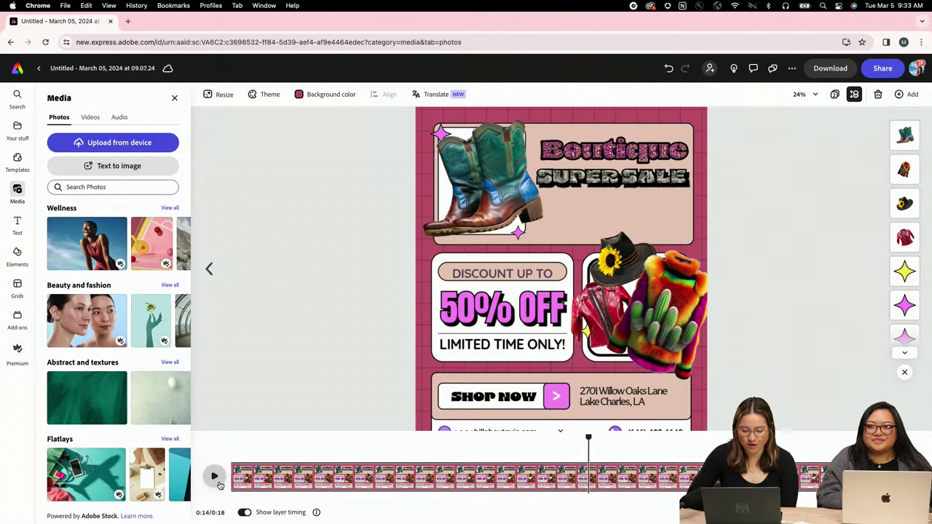
# - Stop the preview and create resized duplicates of page 2 as Instagram square post, Instagram story, Facebook post and Facebook ad
pyautogui.click(214, 476)
pyautogui.scroll(-3, 813, 294)
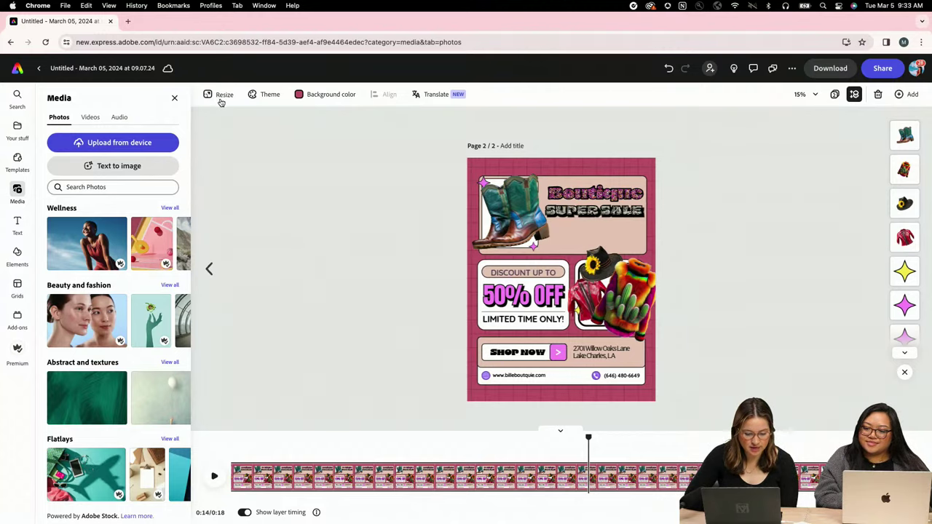
pyautogui.click(221, 100)
pyautogui.scroll(-5, 88, 288)
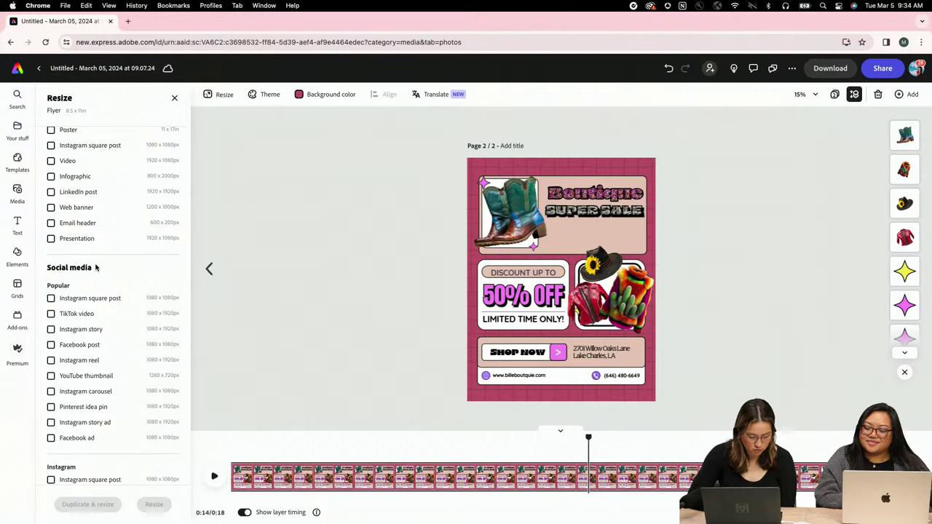
pyautogui.scroll(-1, 112, 284)
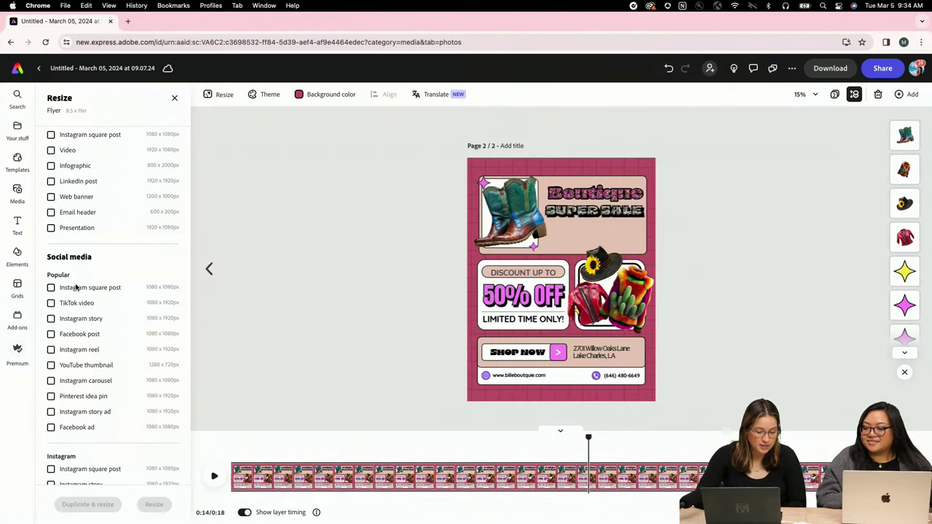
pyautogui.scroll(-1, 76, 288)
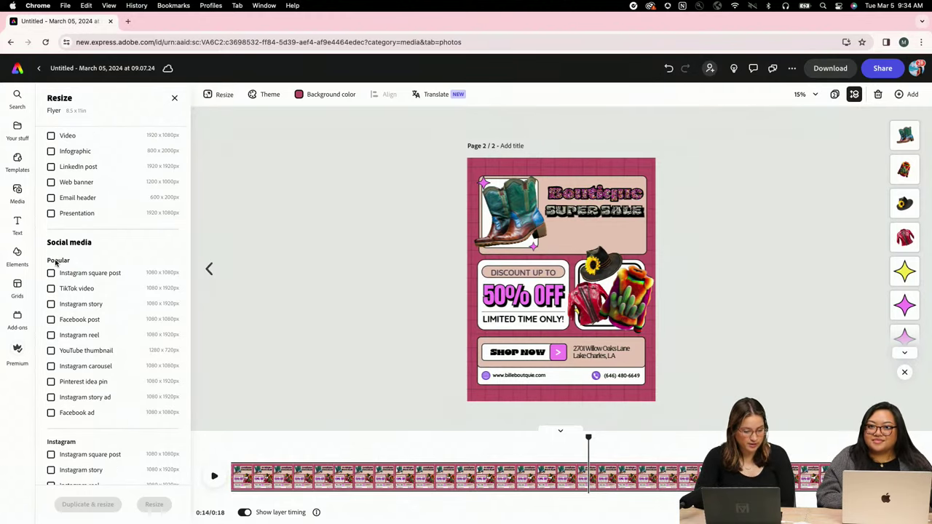
pyautogui.click(51, 273)
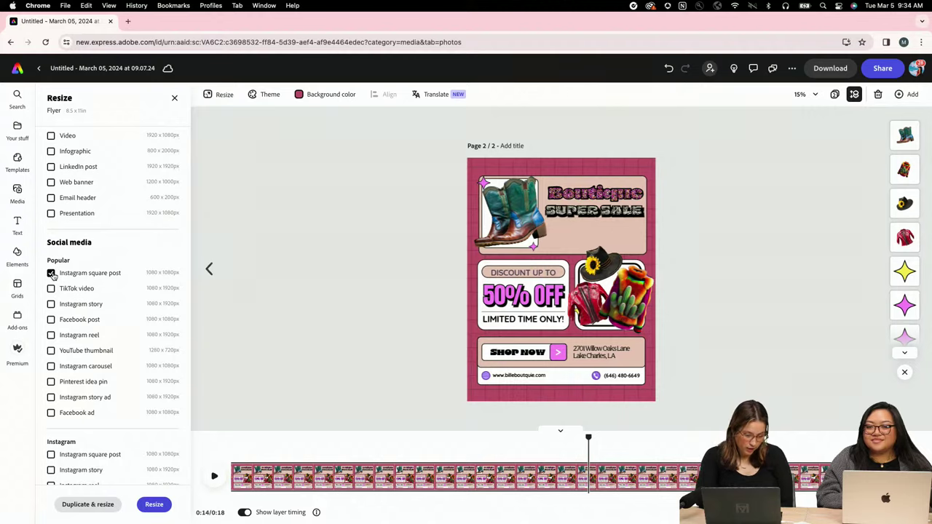
pyautogui.click(52, 306)
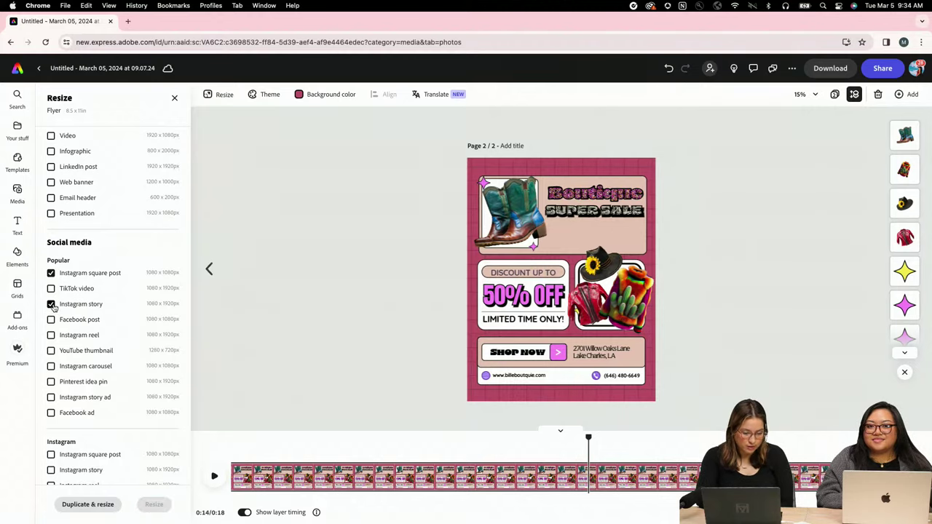
pyautogui.scroll(-1, 53, 306)
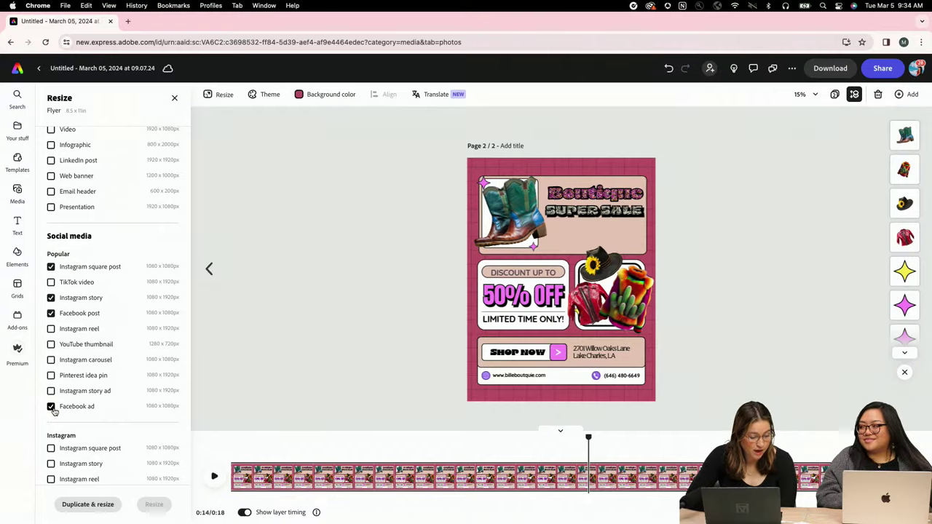
pyautogui.scroll(-1, 53, 411)
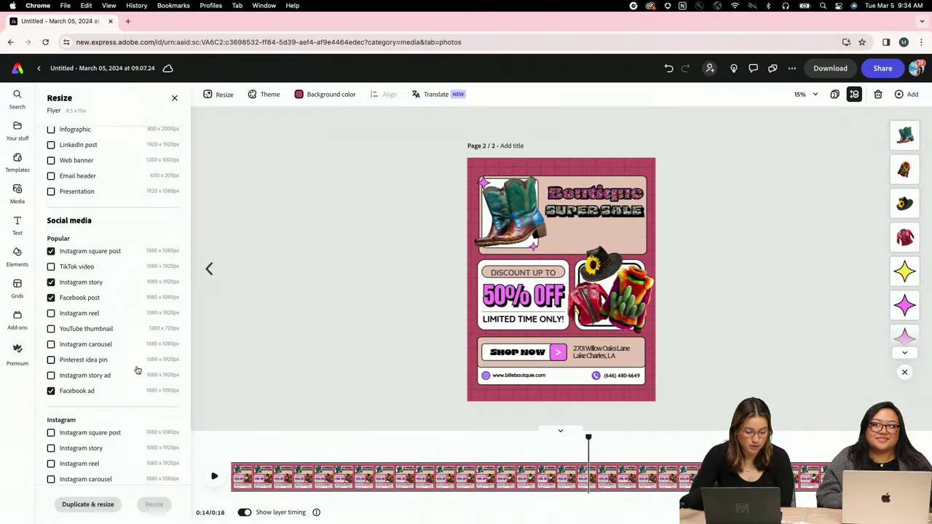
pyautogui.click(70, 504)
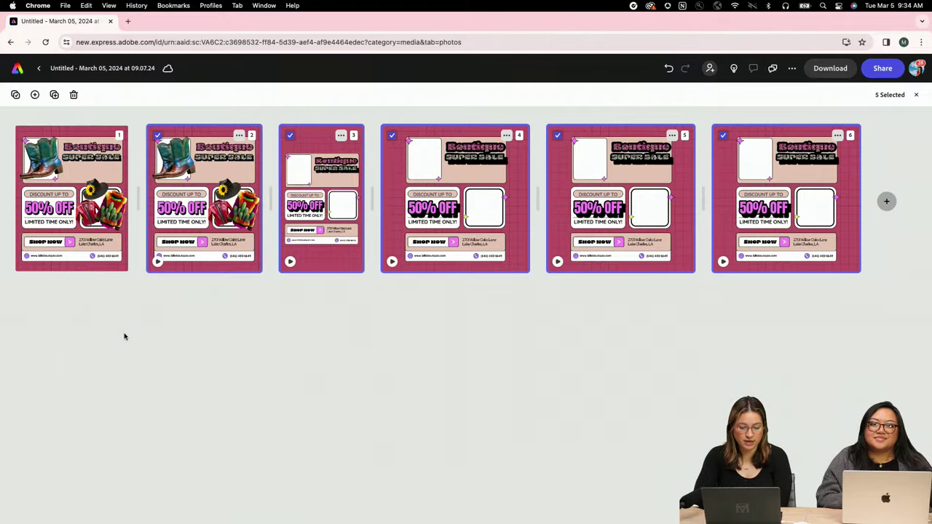
# - Open the first page from the page overview, then play the animated flyer on page 2 from near its start
pyautogui.click(113, 246)
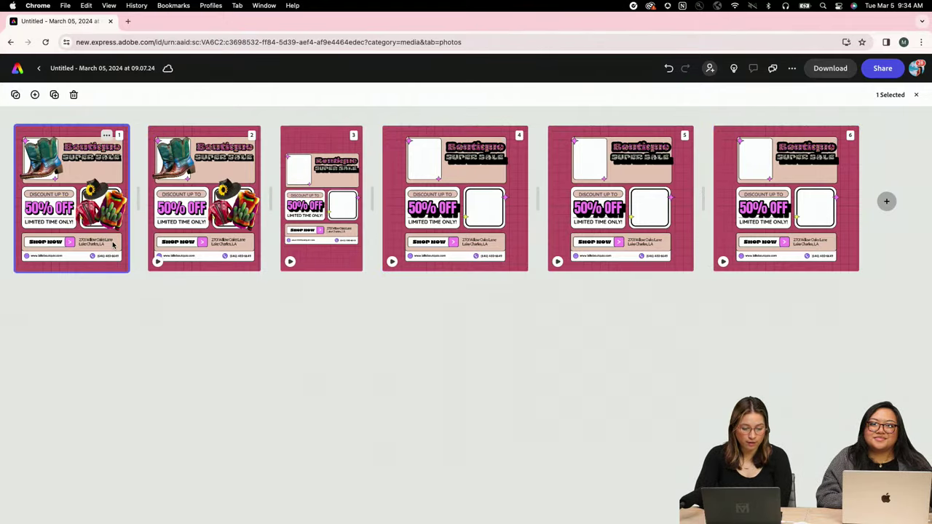
pyautogui.doubleClick(113, 245)
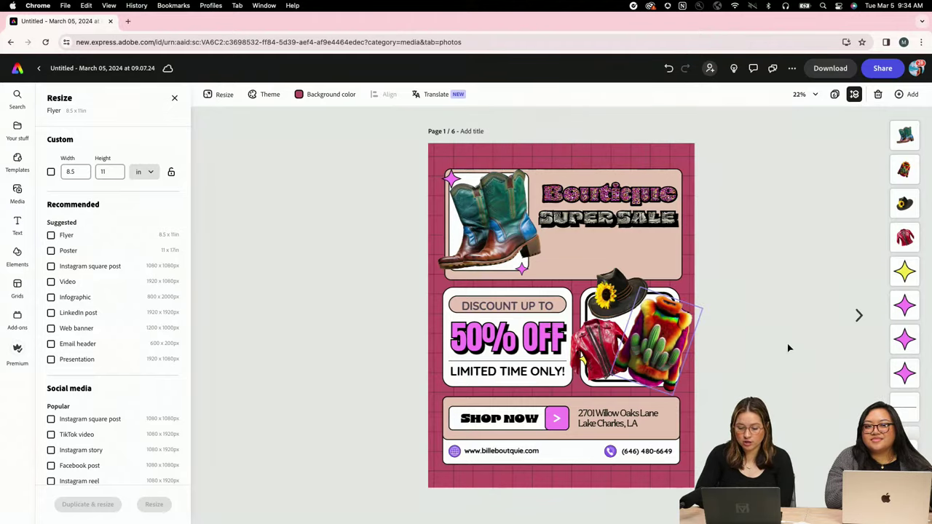
pyautogui.moveTo(558, 433); pyautogui.dragTo(236, 434)
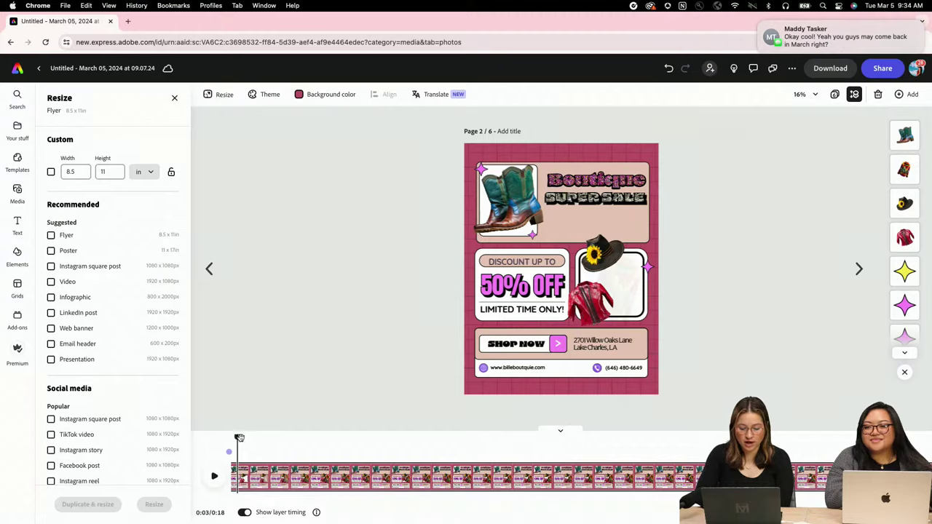
pyautogui.click(212, 478)
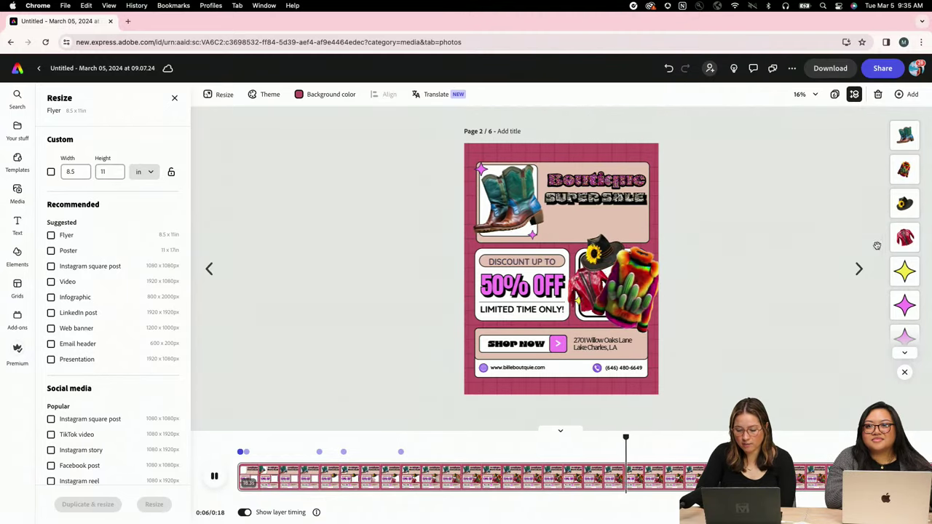
# - Play the Instagram story version on page 3 and check the square versions on pages 4 to 6 before returning to it
pyautogui.click(860, 269)
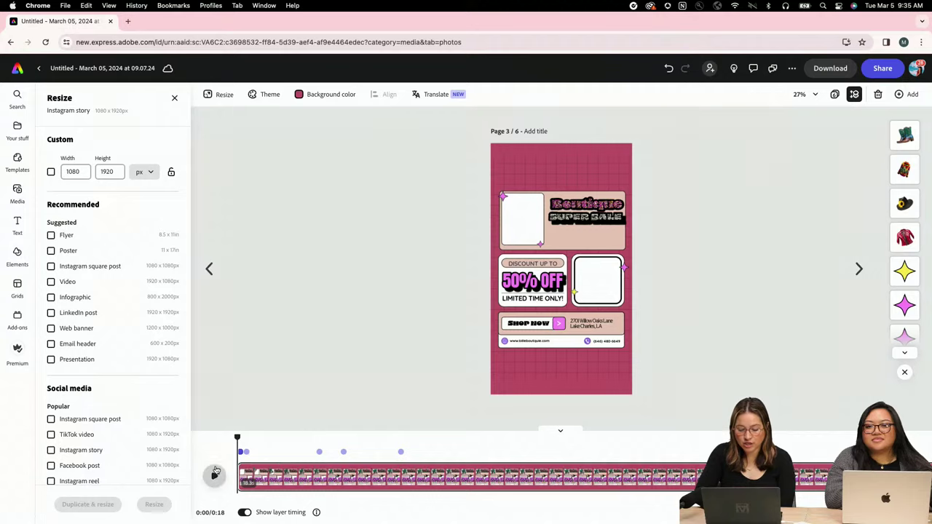
pyautogui.click(214, 475)
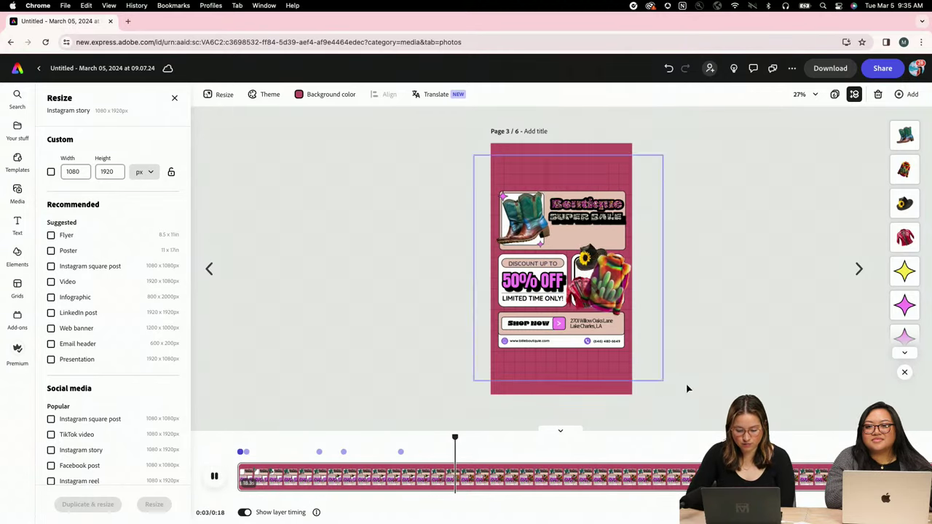
pyautogui.click(856, 274)
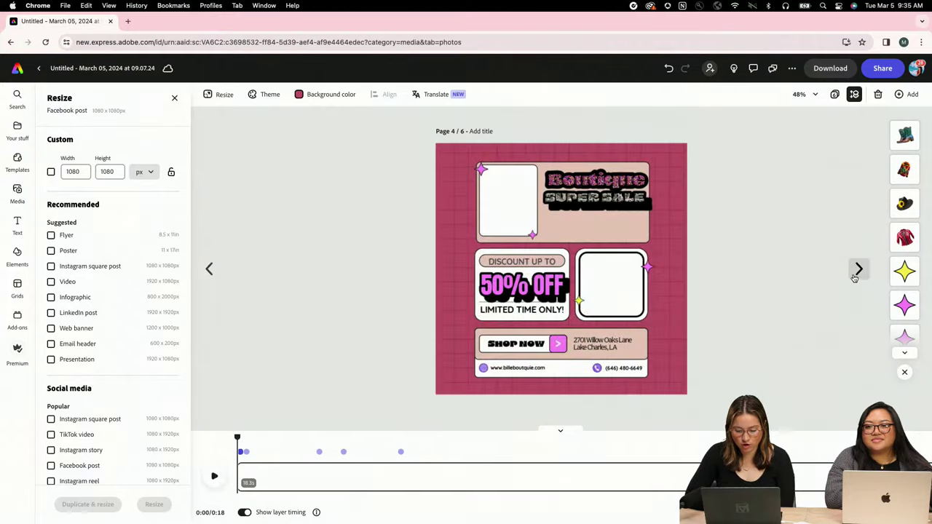
pyautogui.click(857, 273)
pyautogui.click(857, 274)
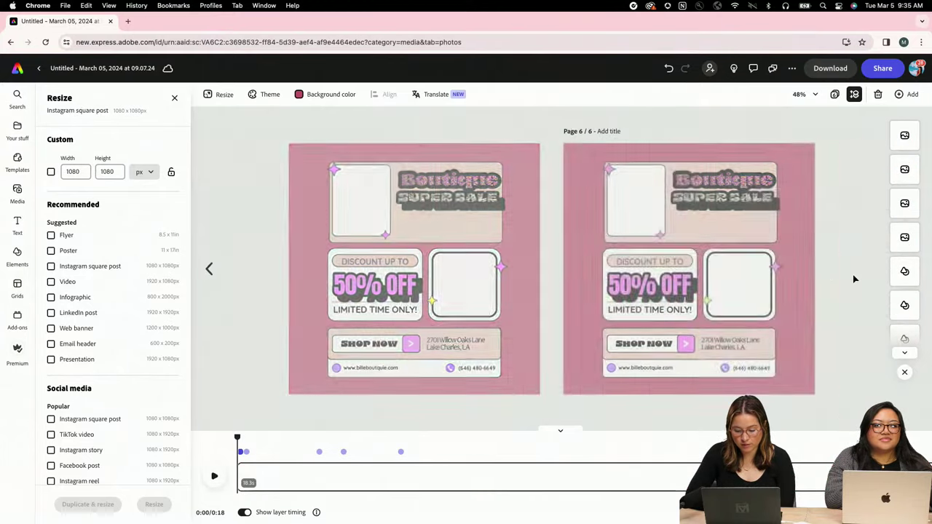
pyautogui.click(208, 269)
pyautogui.click(208, 269)
pyautogui.click(208, 269)
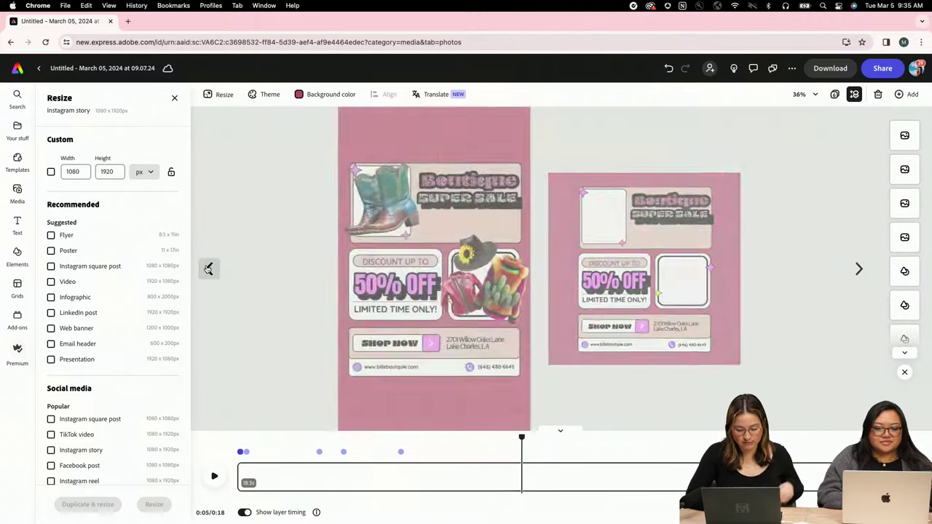
# - Move the grid background image to the top of the Instagram story page and stretch it down to cover the whole page
pyautogui.moveTo(453, 142); pyautogui.dragTo(635, 397)
pyautogui.click(689, 343)
pyautogui.click(515, 171)
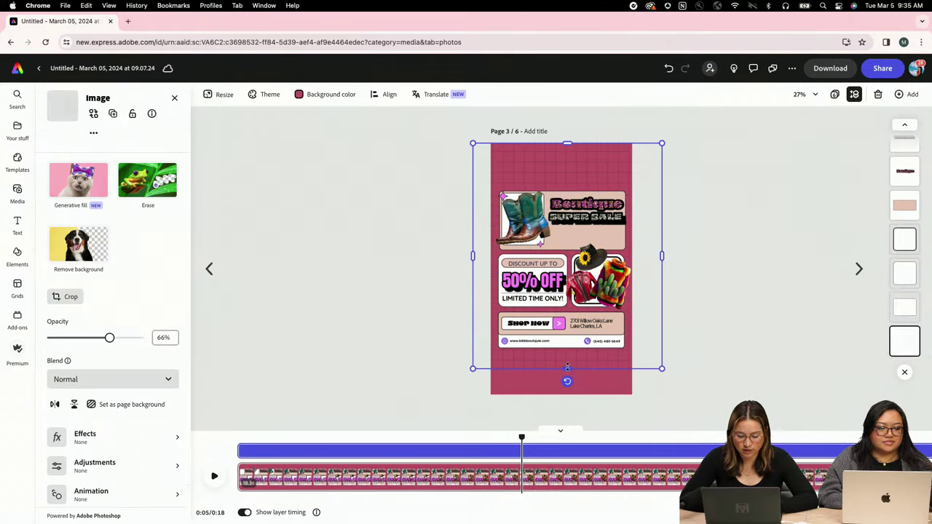
pyautogui.moveTo(568, 380); pyautogui.dragTo(567, 401)
pyautogui.click(704, 325)
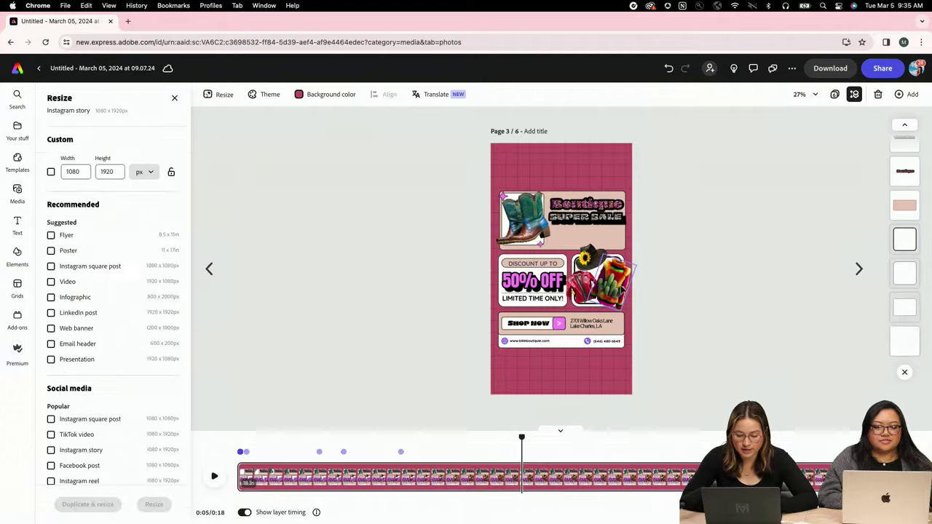
# - Move the beige header panel and its Boutique and SUPER SALE titles up to the top of the story page
pyautogui.scroll(5, 655, 306)
pyautogui.scroll(3, 622, 289)
pyautogui.scroll(1, 623, 290)
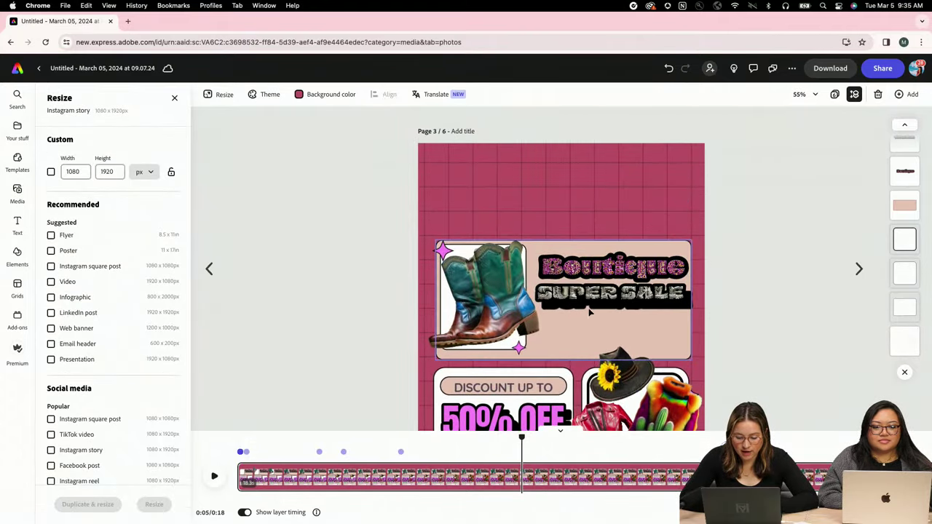
pyautogui.click(588, 328)
pyautogui.moveTo(563, 373); pyautogui.dragTo(563, 291)
pyautogui.moveTo(591, 260); pyautogui.dragTo(598, 178)
pyautogui.click(604, 266)
pyautogui.moveTo(592, 299); pyautogui.dragTo(590, 216)
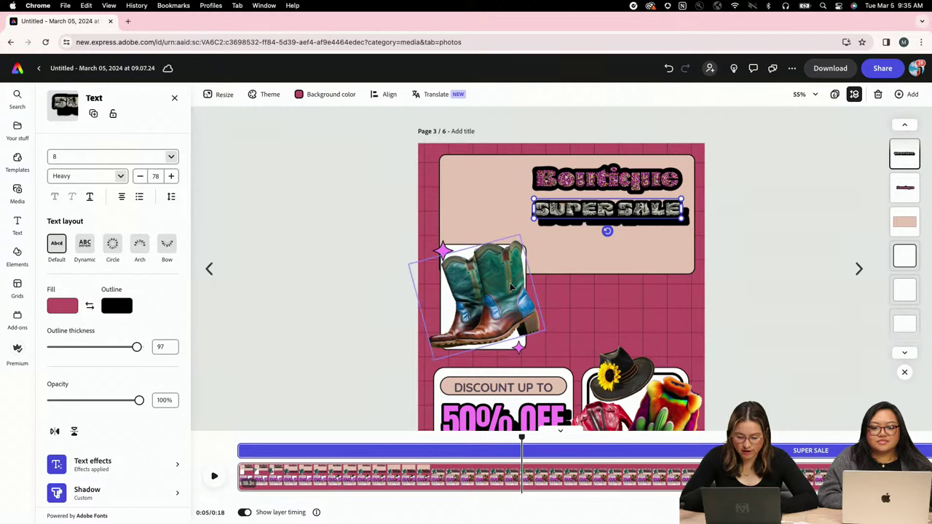
# - Move the white product frame and the cowboy boots up onto the beige header panel
pyautogui.click(447, 252)
pyautogui.click(450, 251)
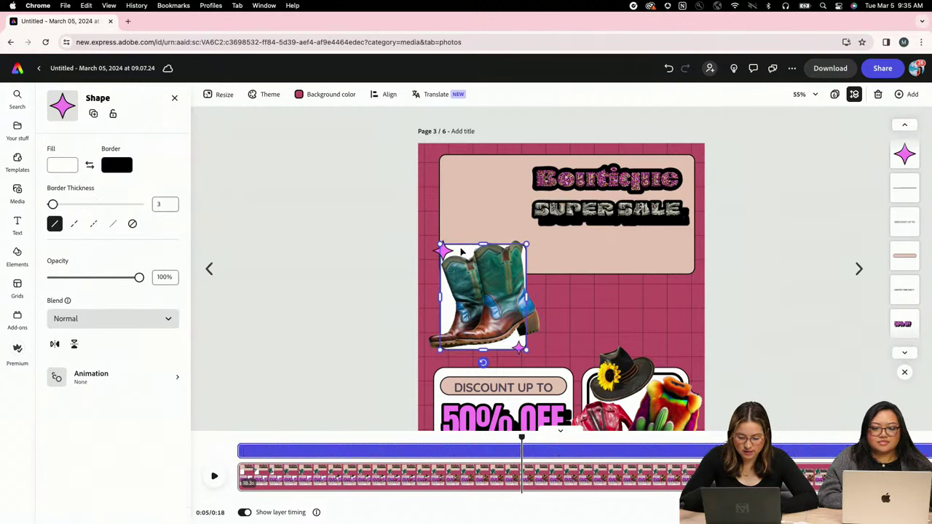
pyautogui.moveTo(445, 252); pyautogui.dragTo(463, 166)
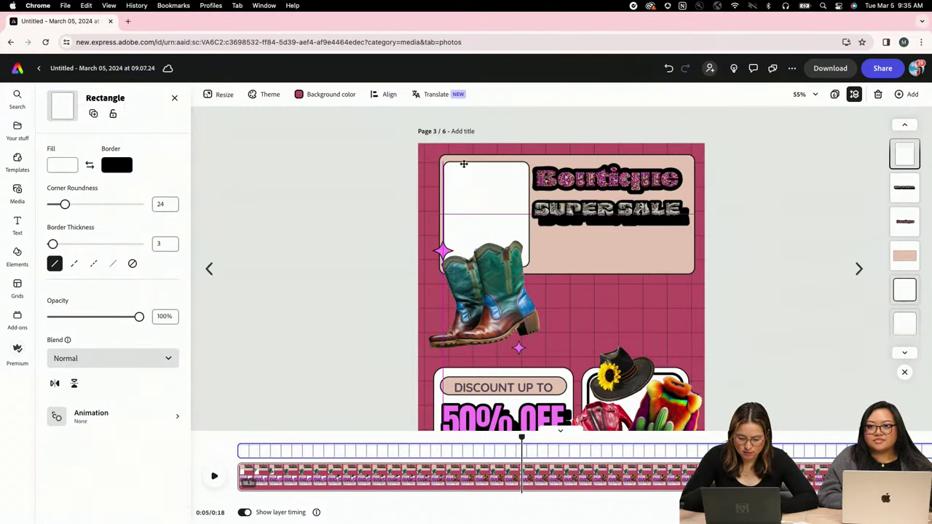
pyautogui.moveTo(489, 291); pyautogui.dragTo(485, 212)
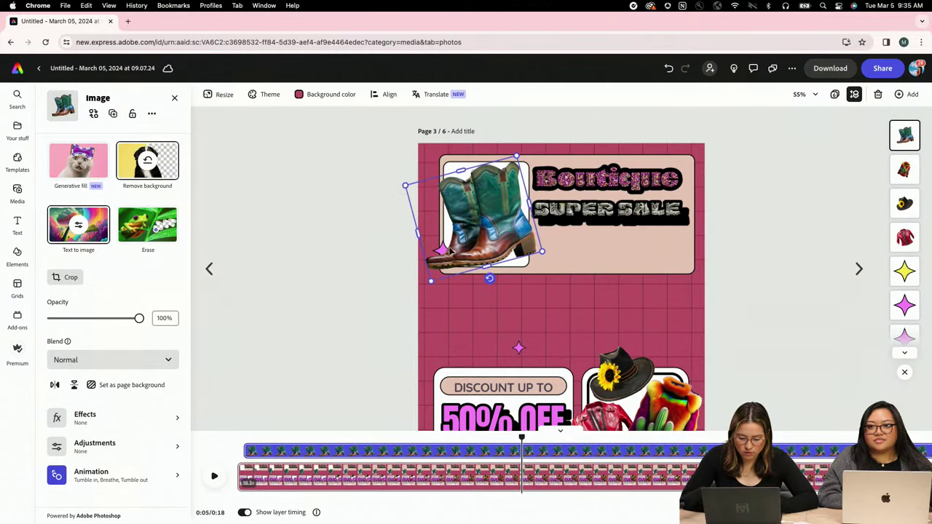
pyautogui.click(371, 241)
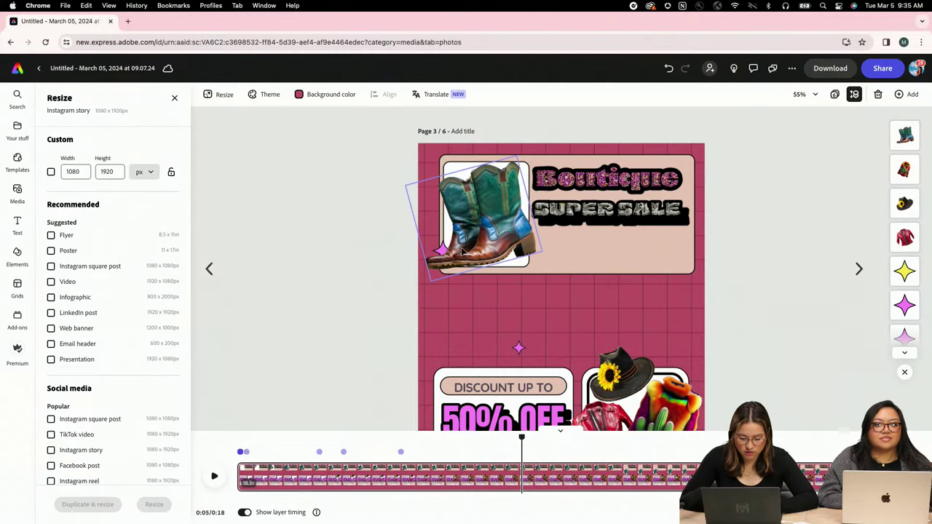
# - Place the two pink stars on the white frame's upper-left and lower-right corners and reposition the boots over the frame
pyautogui.click(463, 251)
pyautogui.click(443, 252)
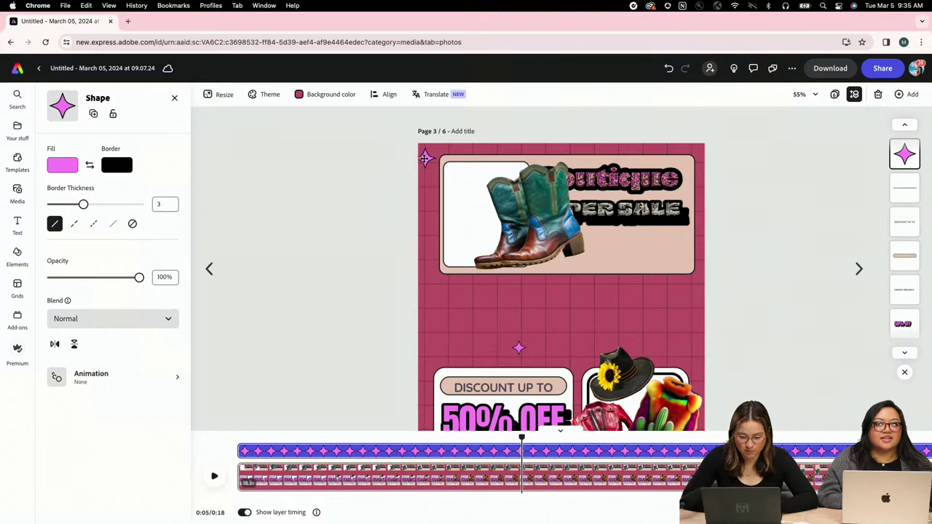
pyautogui.click(485, 208)
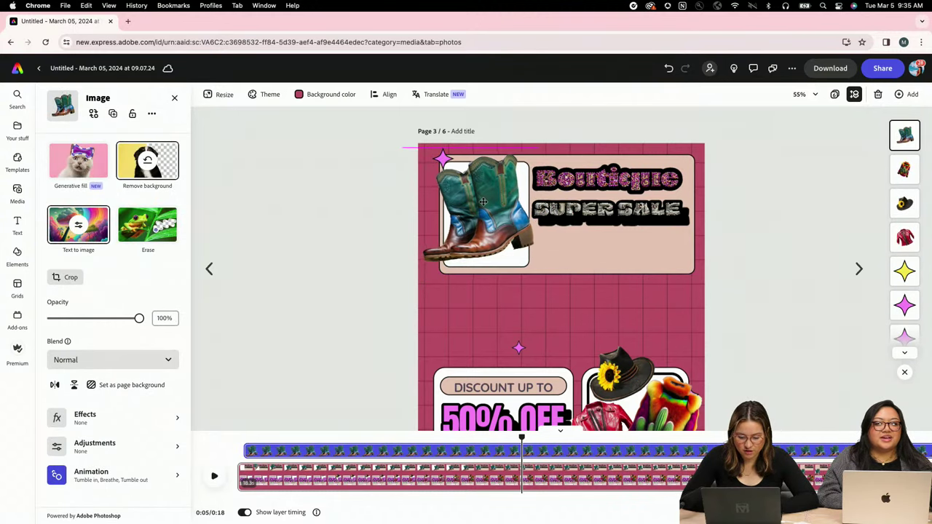
pyautogui.moveTo(520, 350); pyautogui.dragTo(524, 269)
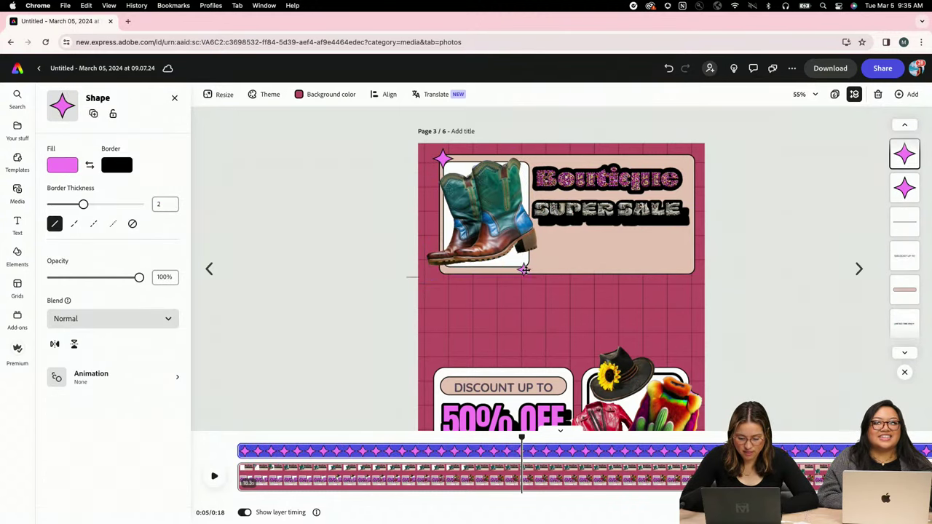
# - Try to move the discount card and its DISCOUNT UP TO label up together, and undo the move
pyautogui.scroll(-3, 512, 387)
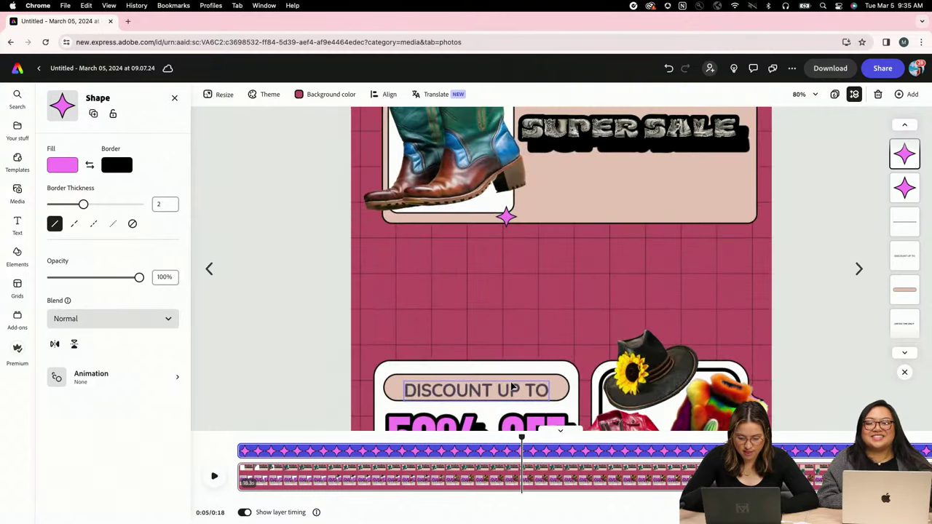
pyautogui.scroll(-3, 512, 388)
pyautogui.scroll(-1, 512, 386)
pyautogui.scroll(-1, 553, 355)
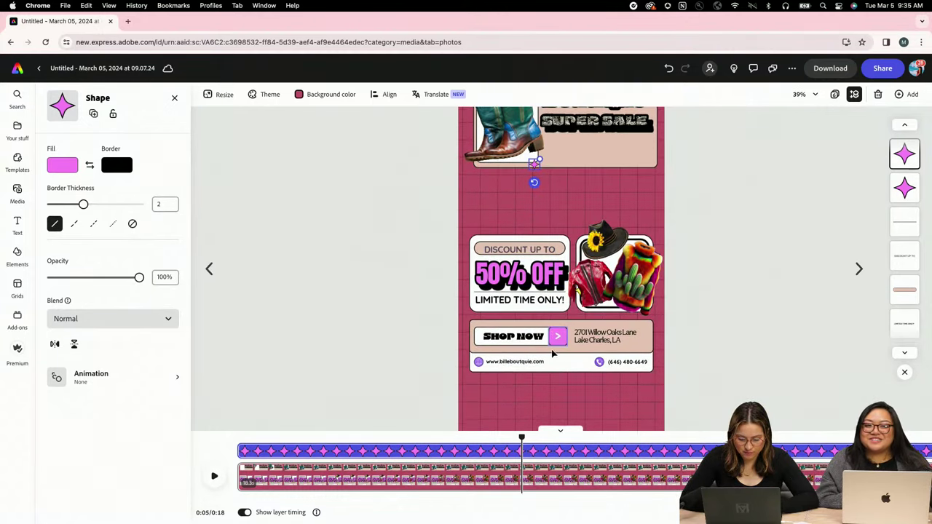
pyautogui.click(458, 232)
pyautogui.click(430, 237)
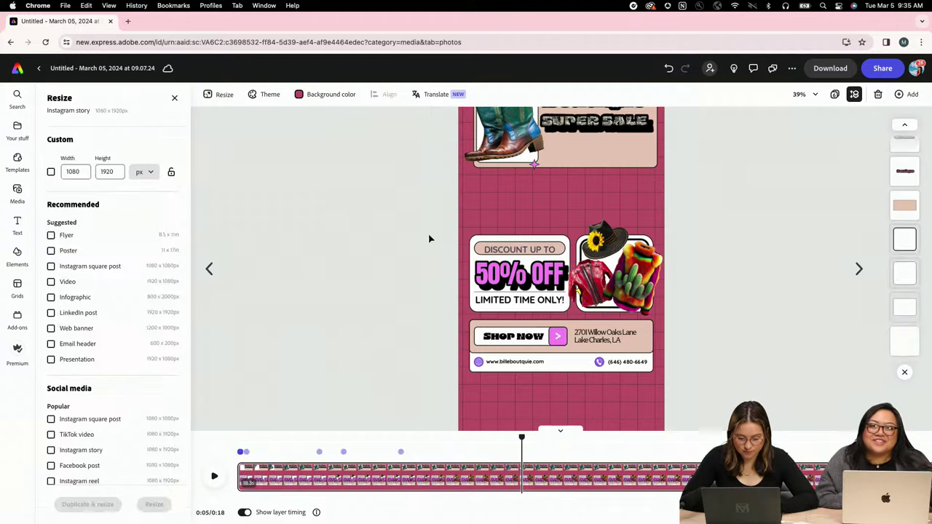
pyautogui.moveTo(428, 241)
pyautogui.mouseDown()
pyautogui.moveTo(480, 248)
pyautogui.moveTo(464, 197)
pyautogui.mouseUp()
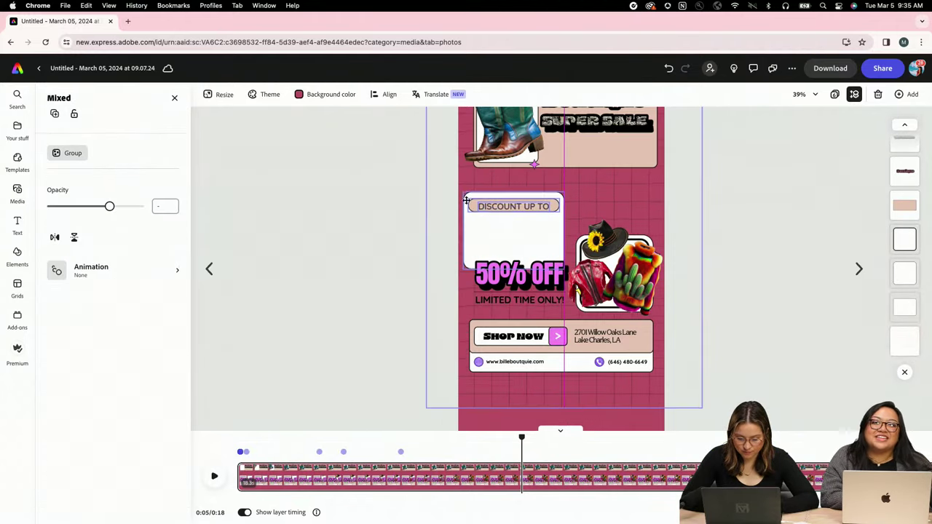
pyautogui.press('super+z')
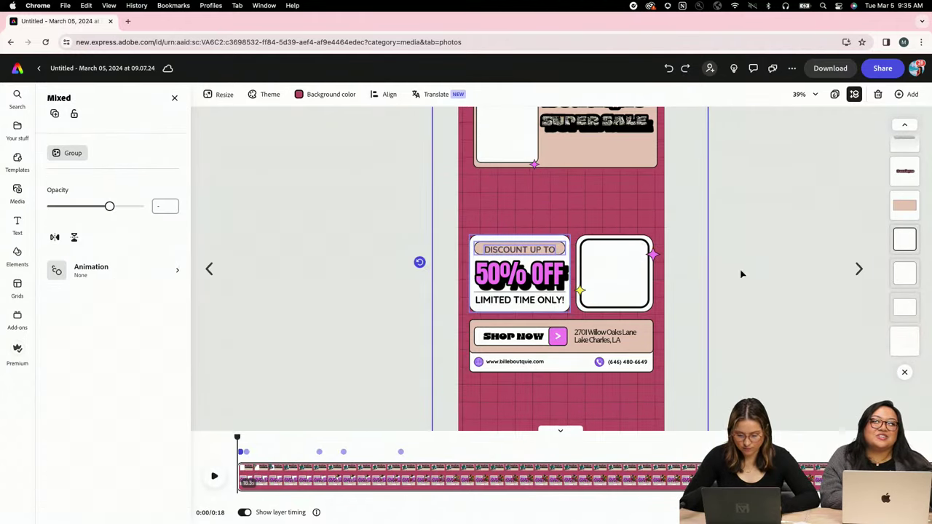
# - Move the white discount card up toward the header panel and stretch its lower edge down to just above the SHOP NOW panel
pyautogui.click(537, 239)
pyautogui.moveTo(537, 239); pyautogui.dragTo(532, 183)
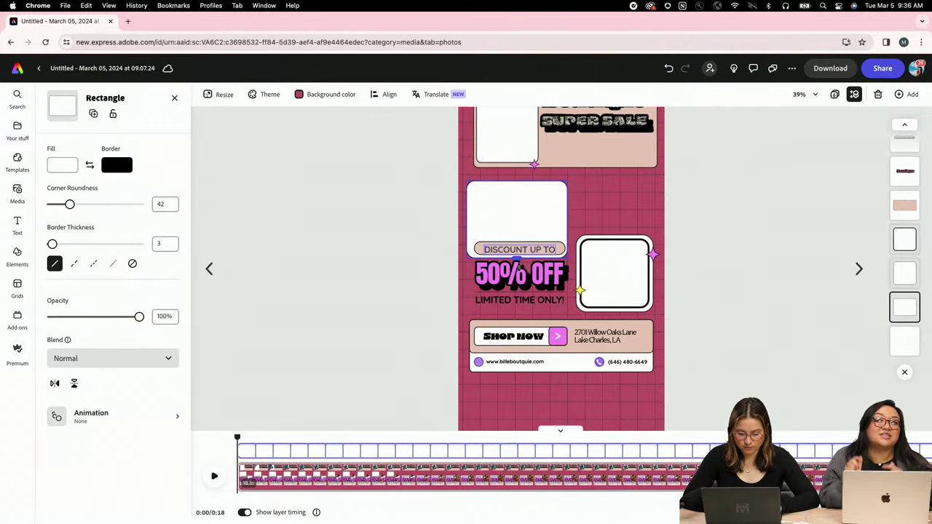
pyautogui.moveTo(518, 263); pyautogui.dragTo(517, 309)
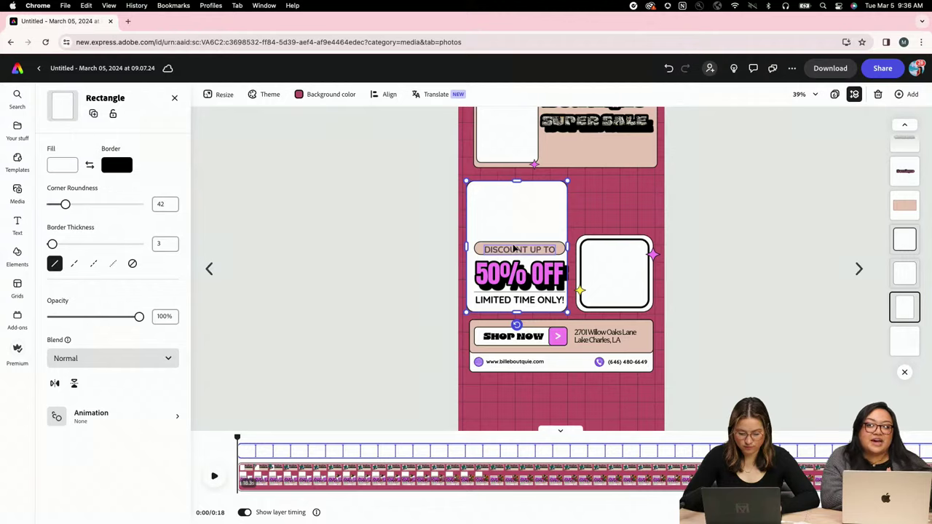
# - Move the beige pill and its DISCOUNT UP TO label up to the top of the discount card
pyautogui.moveTo(514, 249); pyautogui.dragTo(479, 200)
pyautogui.click(513, 250)
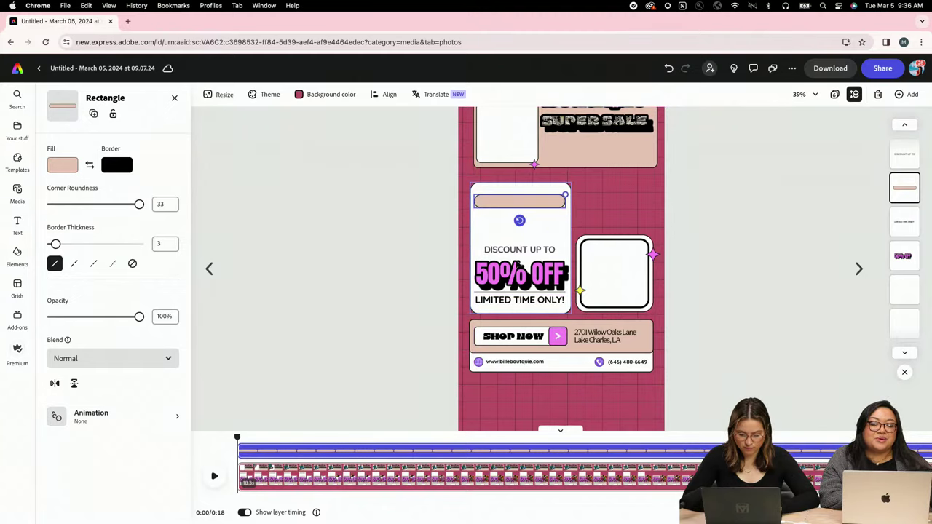
pyautogui.moveTo(514, 254); pyautogui.dragTo(511, 204)
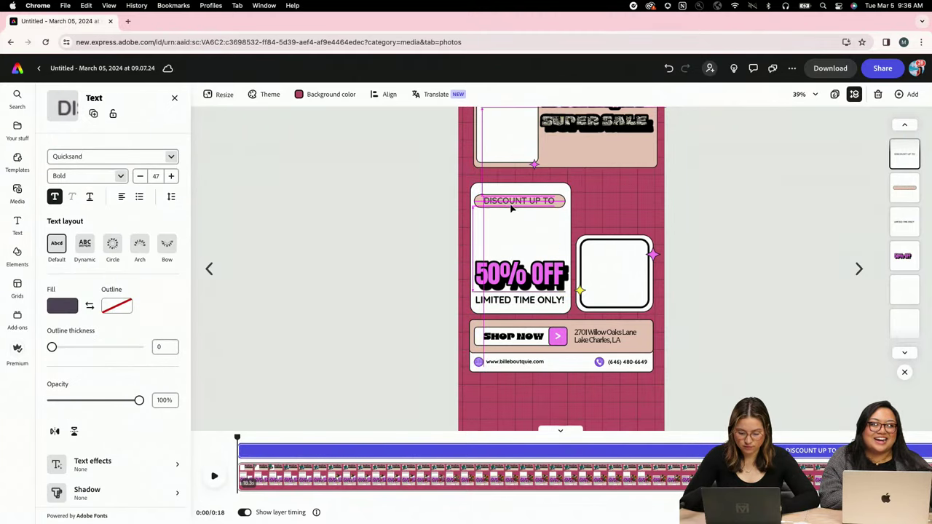
# - Space out the 50% OFF text, the LIMITED TIME ONLY! text and the divider line within the taller discount card
pyautogui.moveTo(514, 271); pyautogui.dragTo(514, 228)
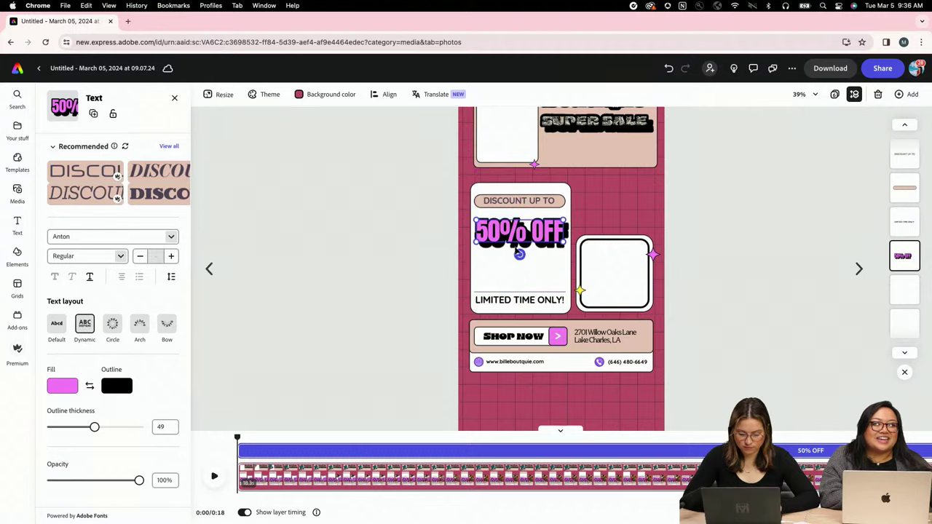
pyautogui.moveTo(516, 299); pyautogui.dragTo(514, 280)
pyautogui.click(518, 254)
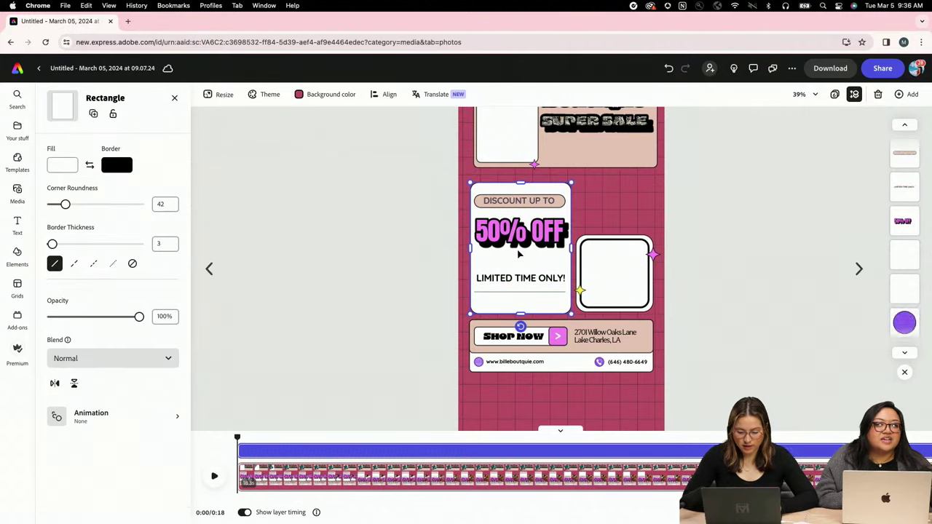
pyautogui.moveTo(519, 239); pyautogui.dragTo(518, 244)
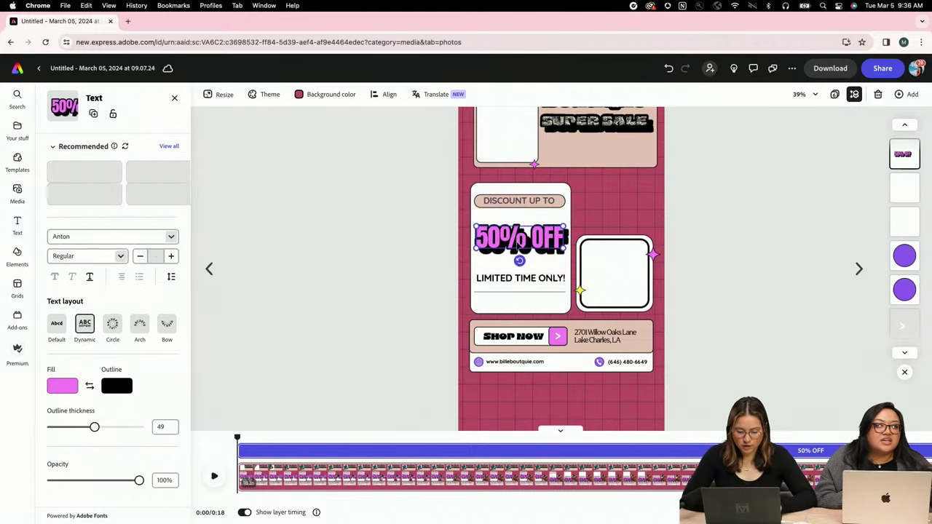
pyautogui.click(712, 232)
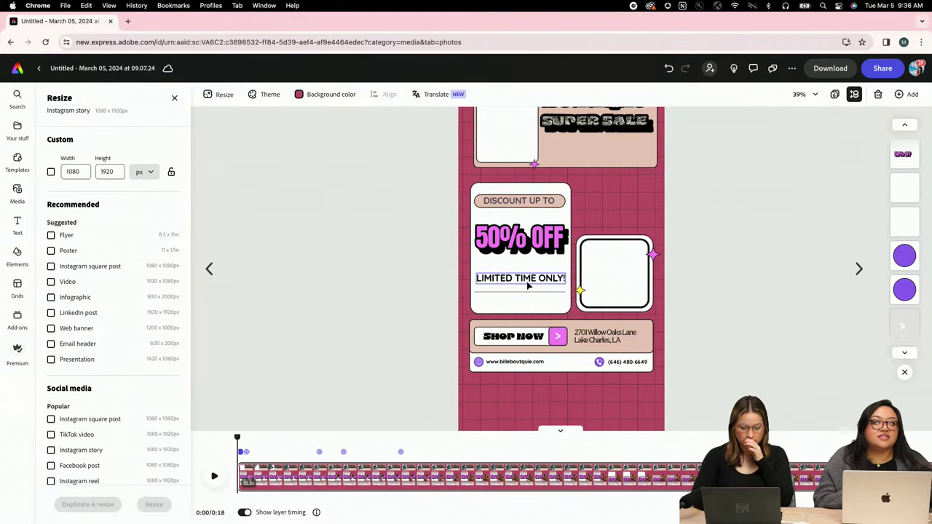
pyautogui.moveTo(521, 294); pyautogui.dragTo(523, 300)
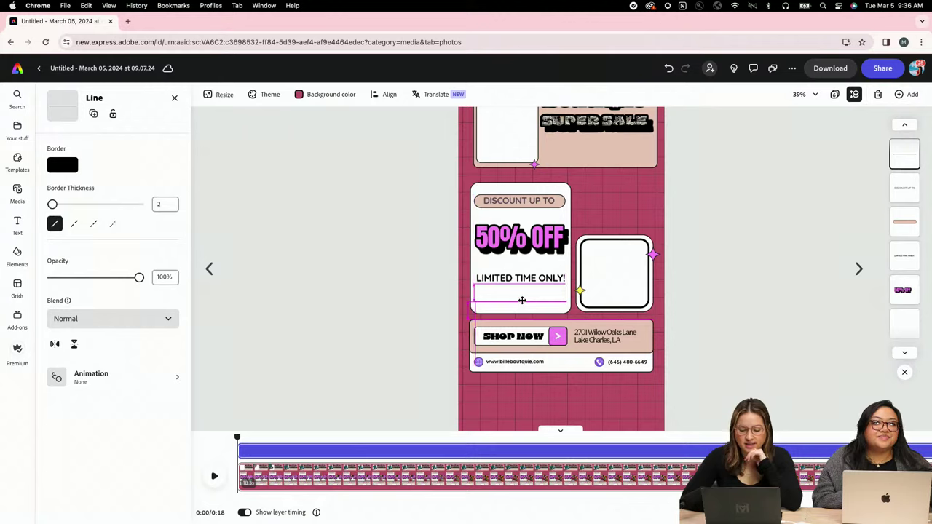
pyautogui.click(520, 281)
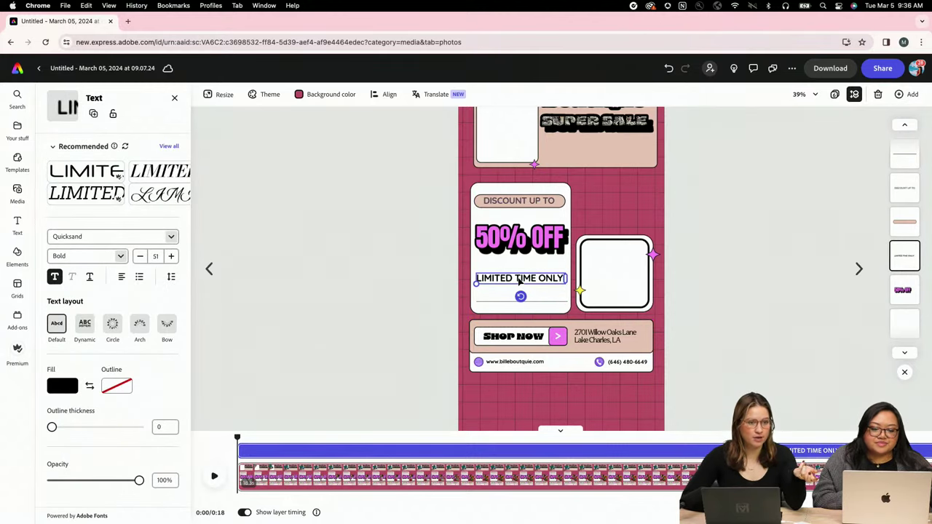
pyautogui.moveTo(520, 281); pyautogui.dragTo(518, 291)
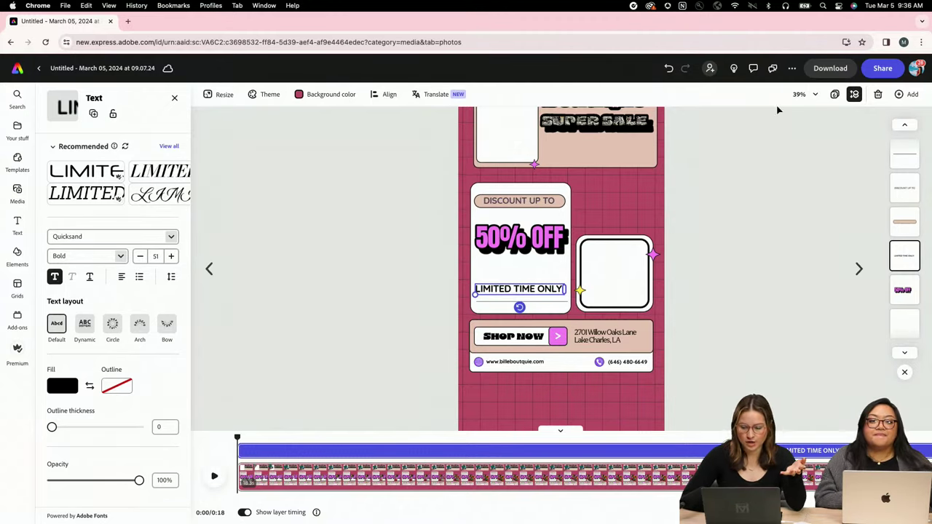
pyautogui.click(753, 68)
pyautogui.click(772, 68)
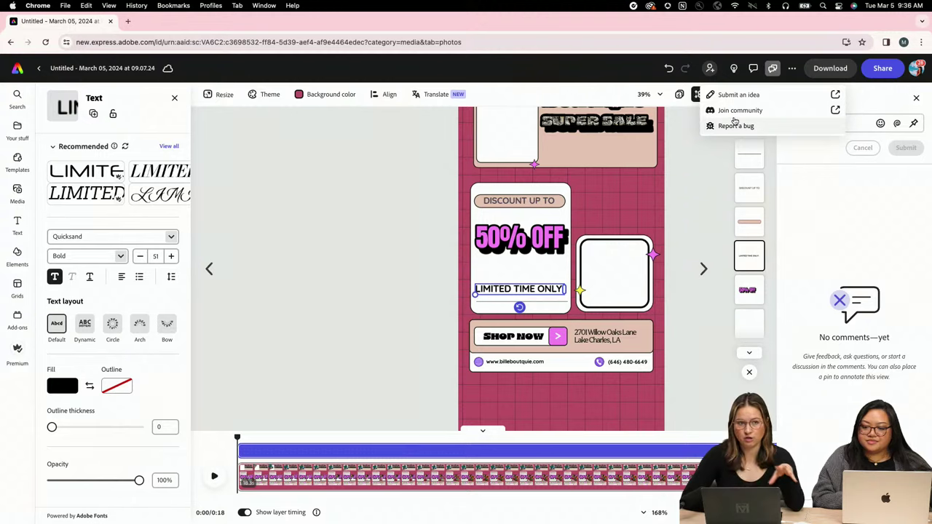
pyautogui.click(918, 97)
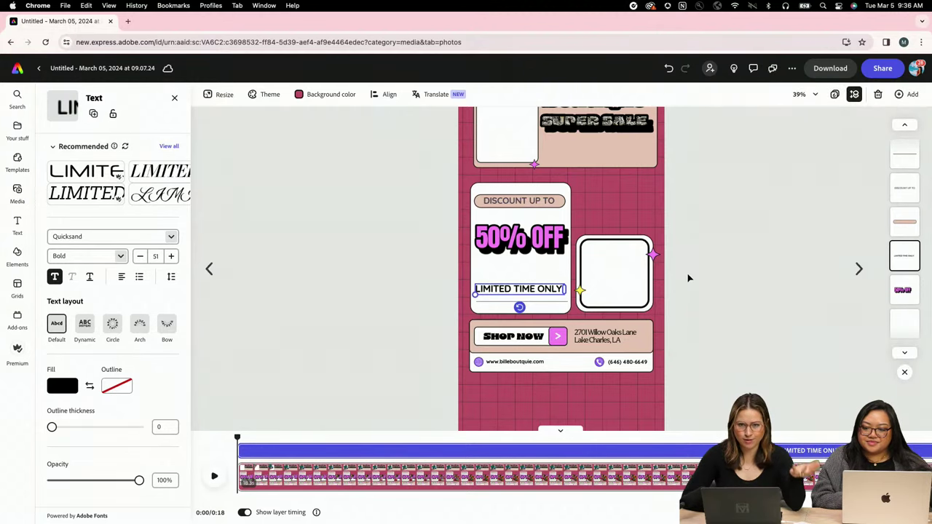
# - Move the timeline playhead to 0:04 so the product images show on the story page
pyautogui.scroll(2, 688, 278)
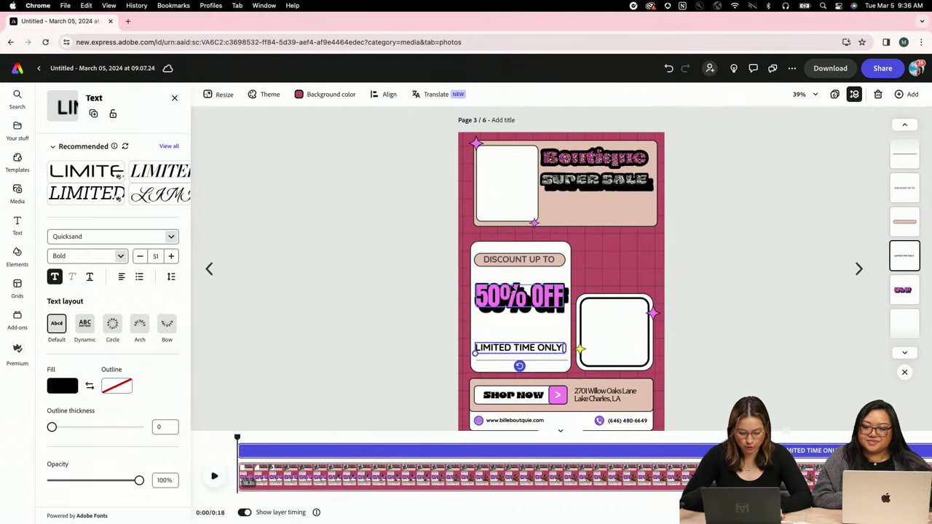
pyautogui.moveTo(235, 435)
pyautogui.mouseDown()
pyautogui.moveTo(328, 441)
pyautogui.moveTo(236, 437)
pyautogui.mouseUp()
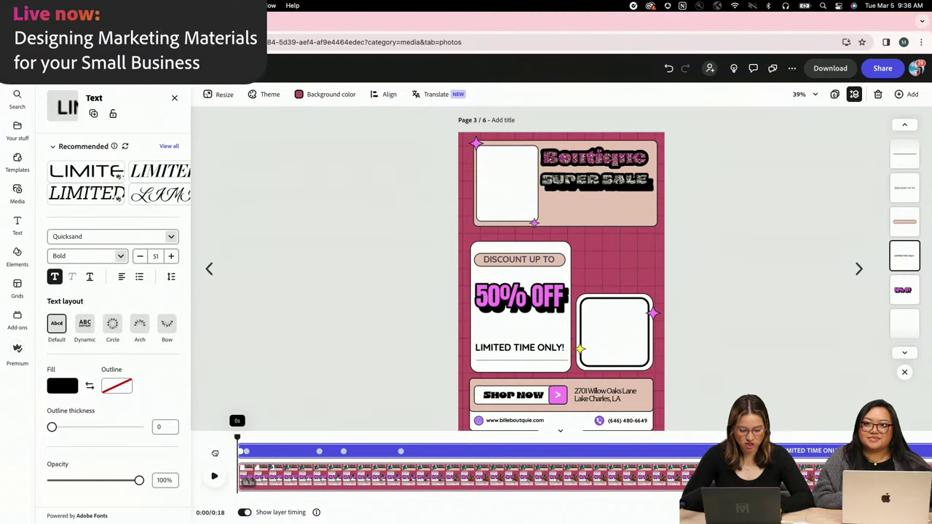
pyautogui.moveTo(237, 437); pyautogui.dragTo(480, 438)
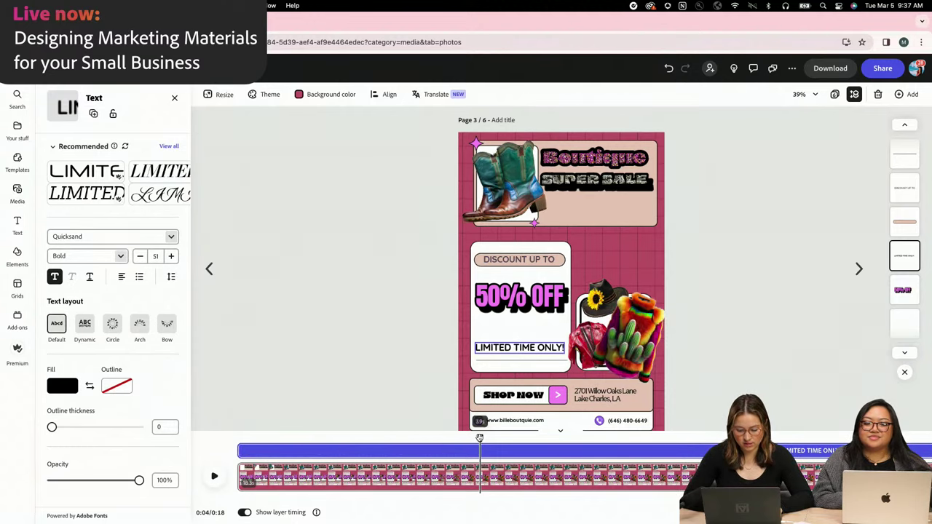
# - Open the Bille's Boutique library, switch to Illustrator to view the source illustrations, and return to the story design
pyautogui.scroll(-3, 691, 268)
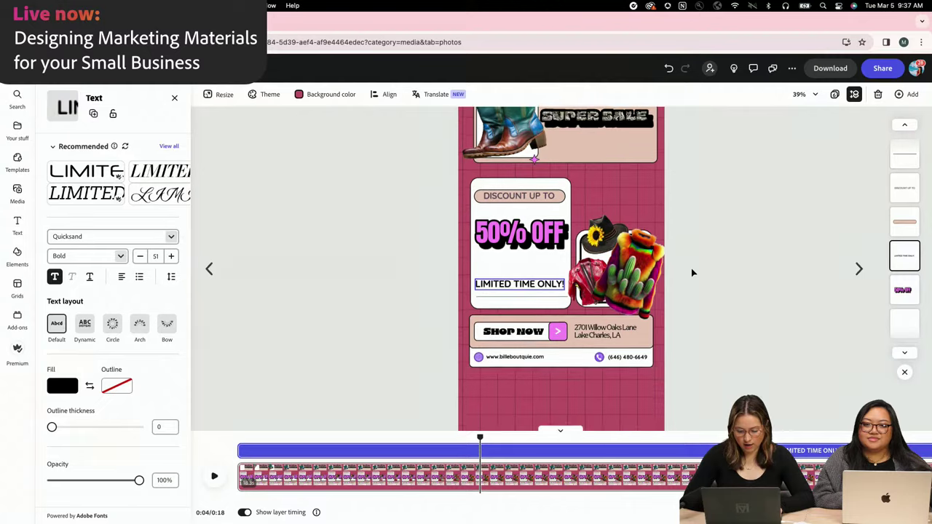
pyautogui.click(16, 136)
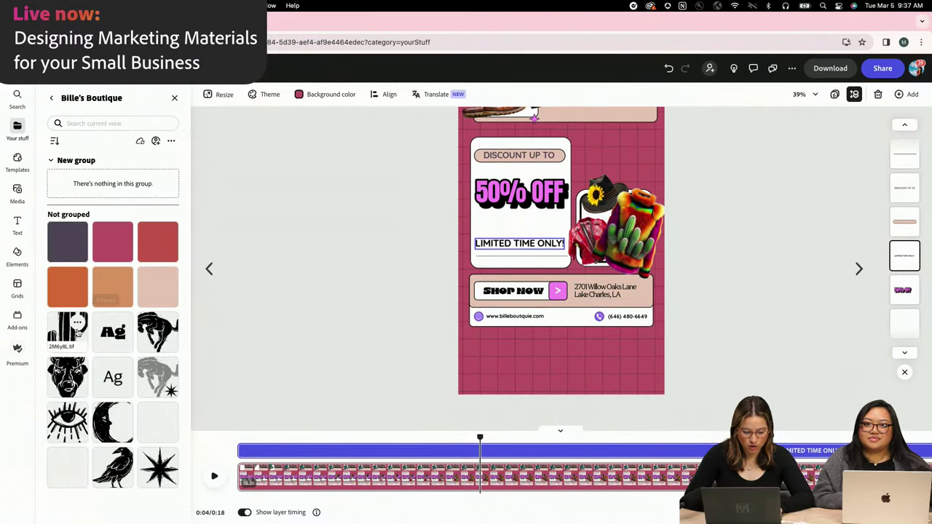
pyautogui.click(78, 323)
pyautogui.click(234, 260)
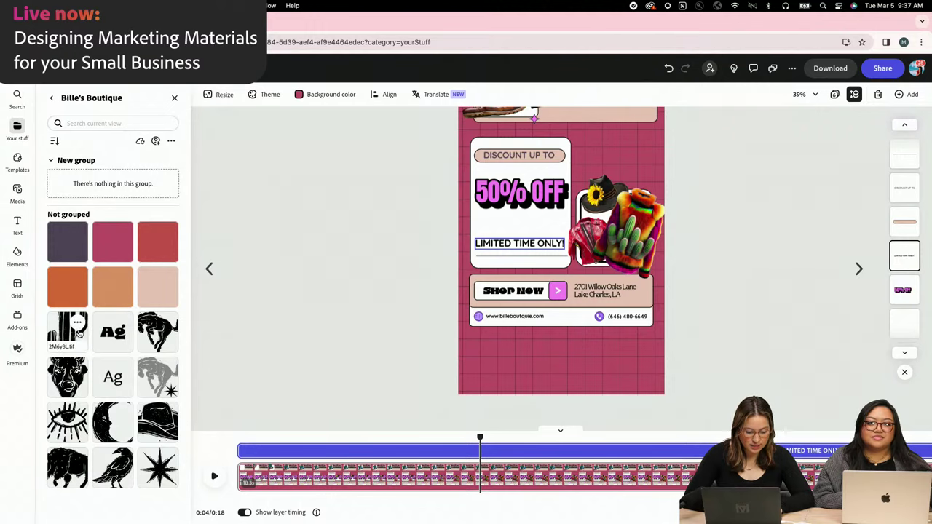
pyautogui.hotkey('ctrl', 'Left')
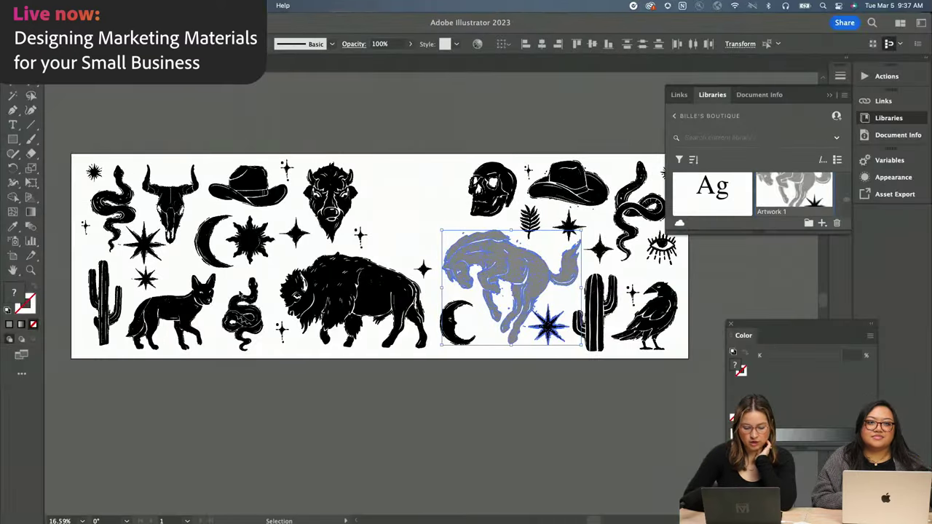
pyautogui.click(273, 136)
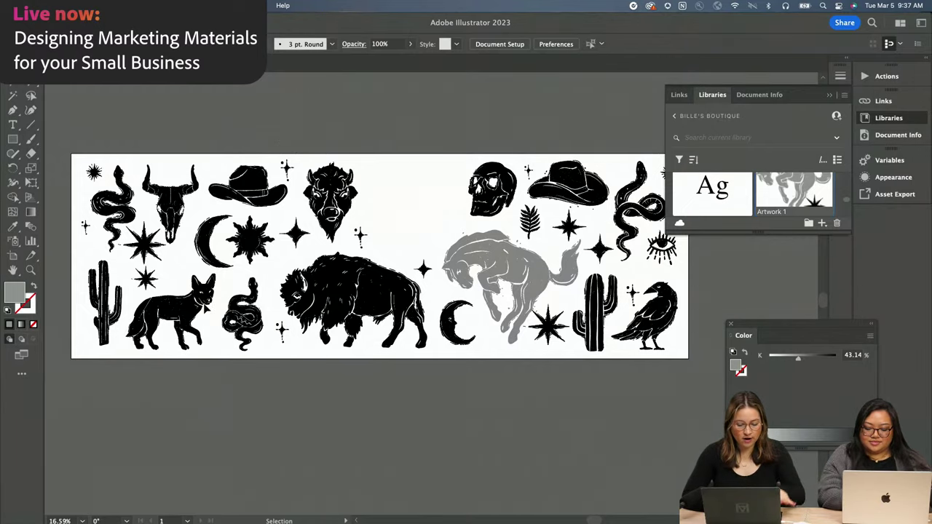
pyautogui.press('super+Tab')
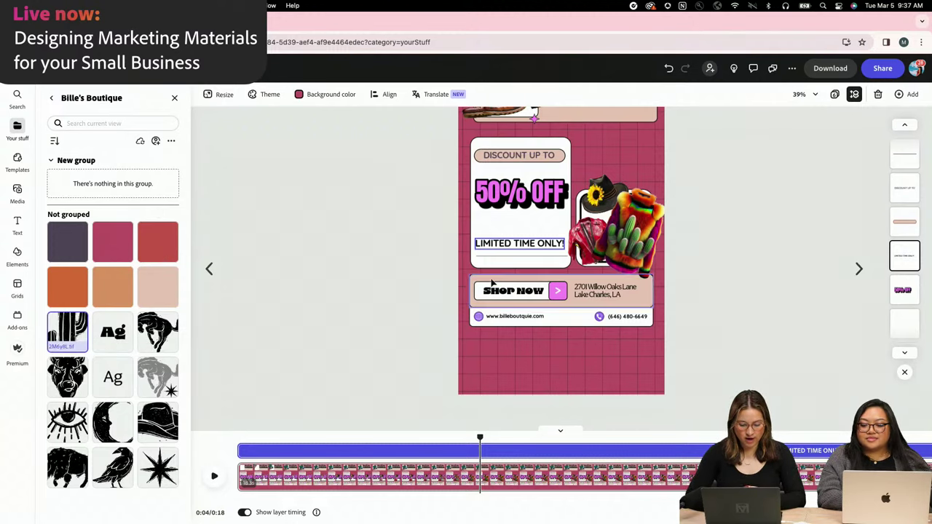
# - Place the library's cactus graphic in the story page's lower-left corner and send it to the back of the layer order
pyautogui.moveTo(51, 337); pyautogui.dragTo(391, 358)
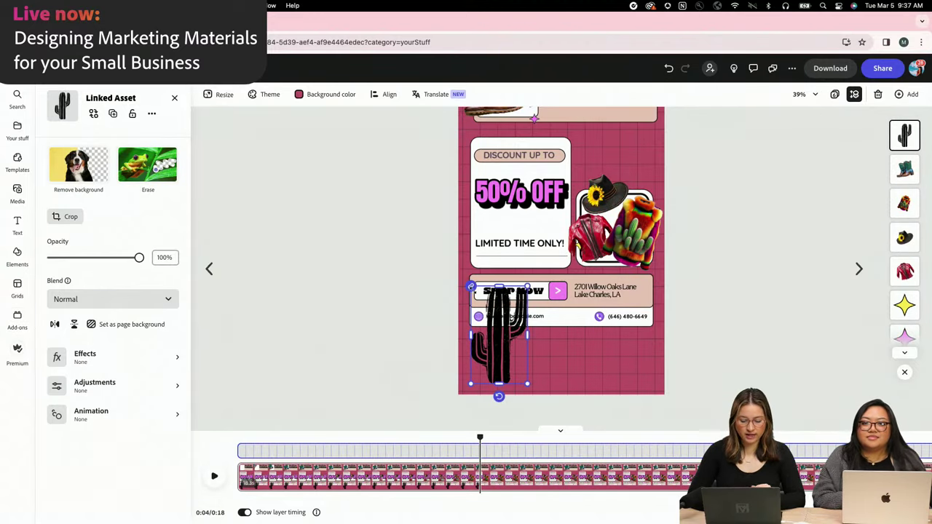
pyautogui.moveTo(498, 339); pyautogui.dragTo(498, 344)
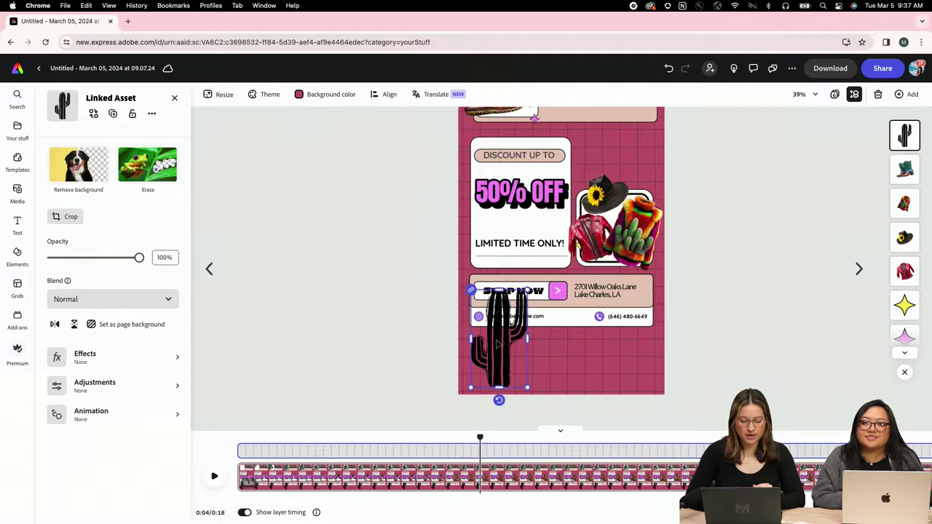
pyautogui.press('super+Tab')
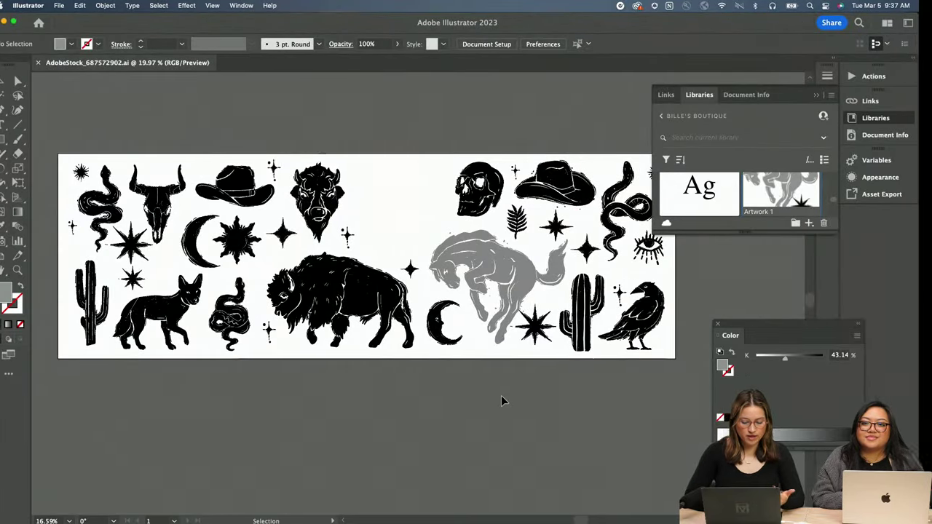
pyautogui.press('super+Tab')
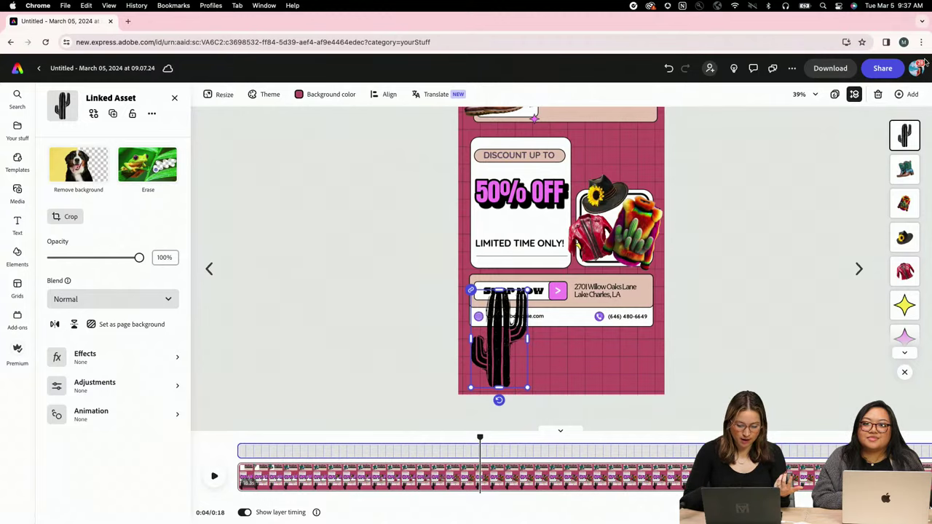
pyautogui.moveTo(894, 137); pyautogui.dragTo(902, 338)
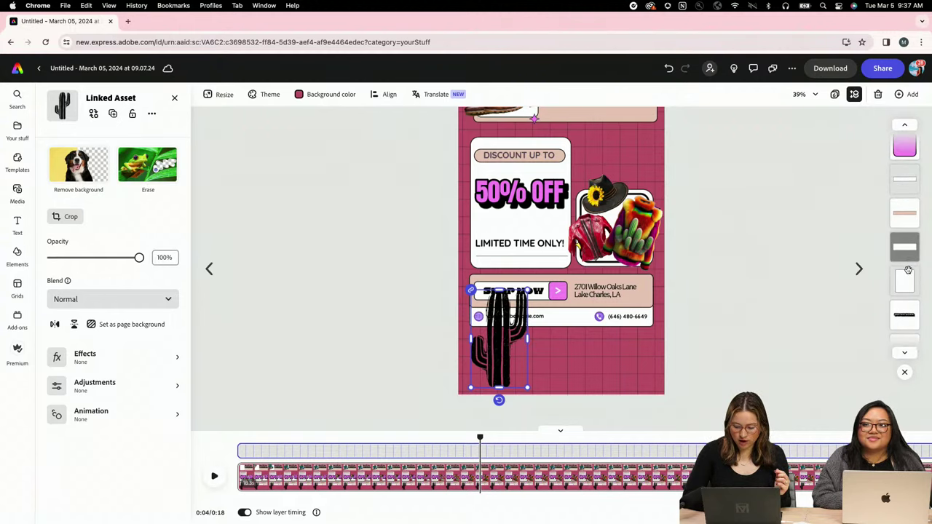
pyautogui.moveTo(900, 220); pyautogui.dragTo(901, 340)
pyautogui.click(816, 336)
# - Add the black cowboy hat graphic from the library and place it in the story page's lower-right corner beside the cactus
pyautogui.scroll(3, 815, 333)
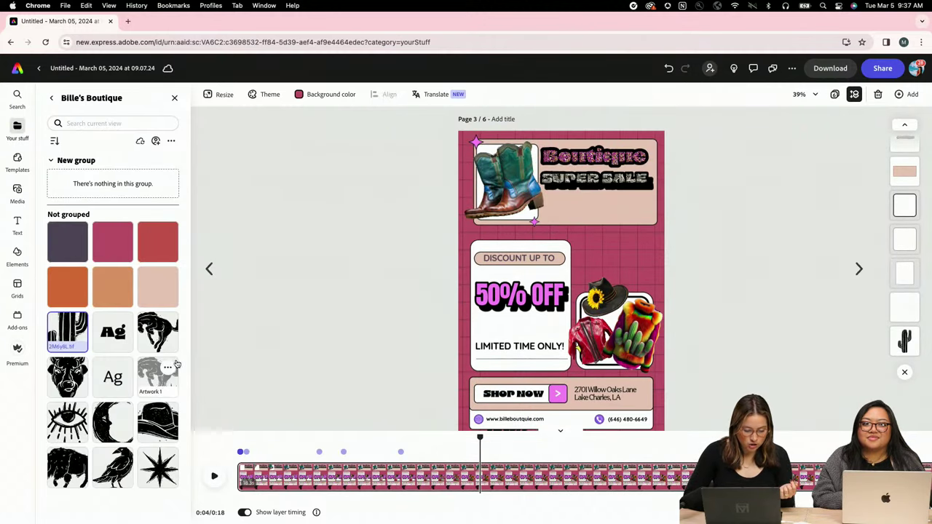
pyautogui.rightClick(163, 421)
pyautogui.press('Escape')
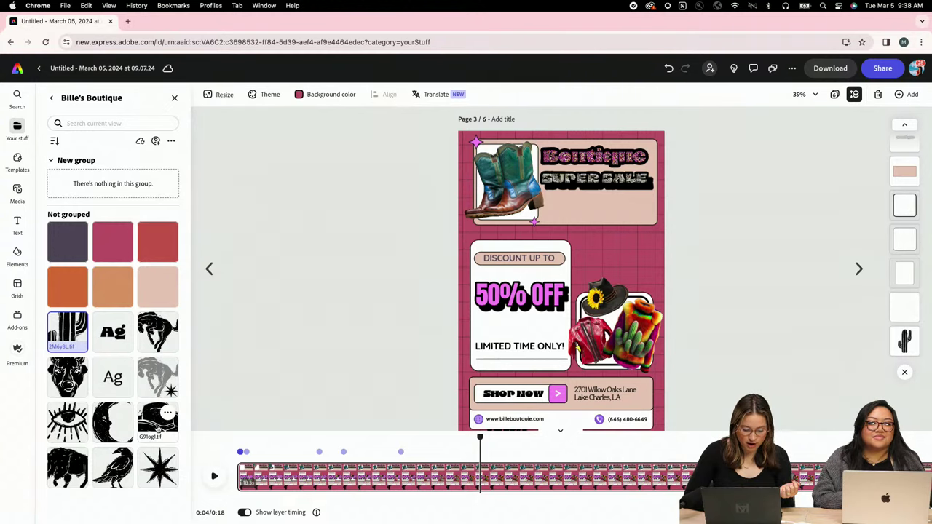
pyautogui.click(158, 422)
pyautogui.scroll(-4, 507, 334)
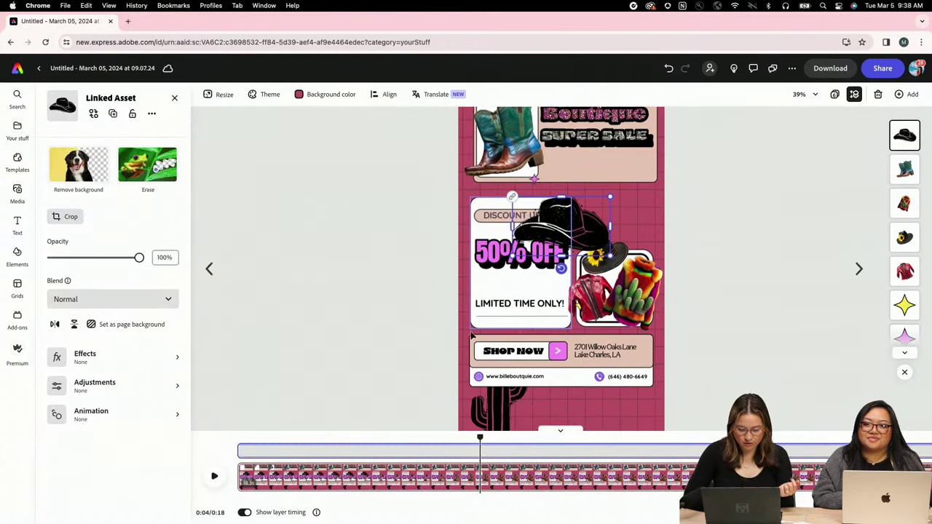
pyautogui.moveTo(565, 177); pyautogui.dragTo(611, 373)
pyautogui.click(708, 379)
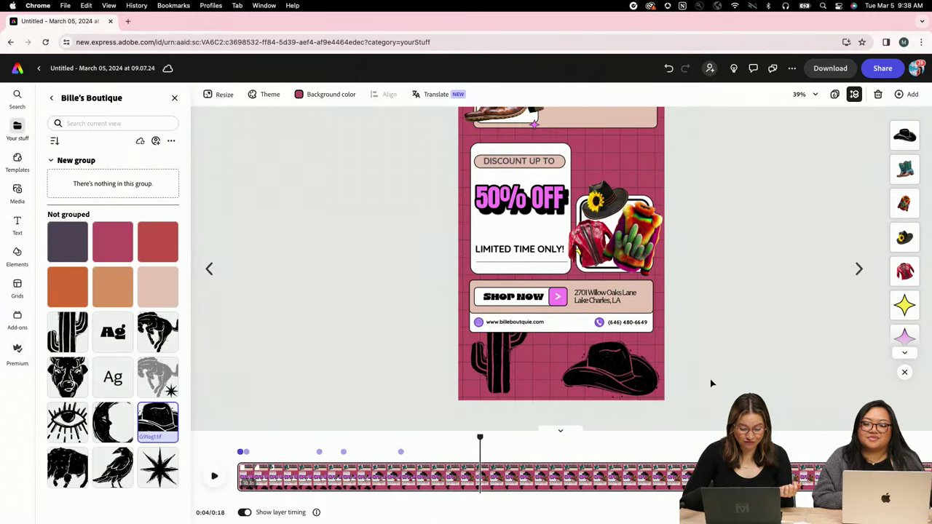
pyautogui.click(610, 370)
pyautogui.moveTo(609, 413)
pyautogui.mouseDown()
pyautogui.moveTo(607, 421)
pyautogui.moveTo(611, 412)
pyautogui.mouseUp()
pyautogui.click(722, 356)
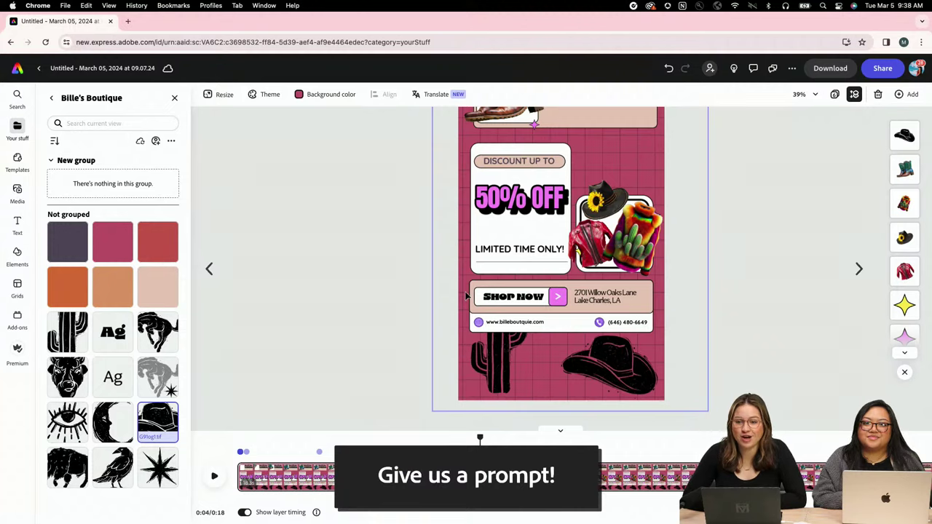
# - Nudge the SUPER SALE text on the story page slightly up toward the Boutique heading
pyautogui.scroll(2, 387, 268)
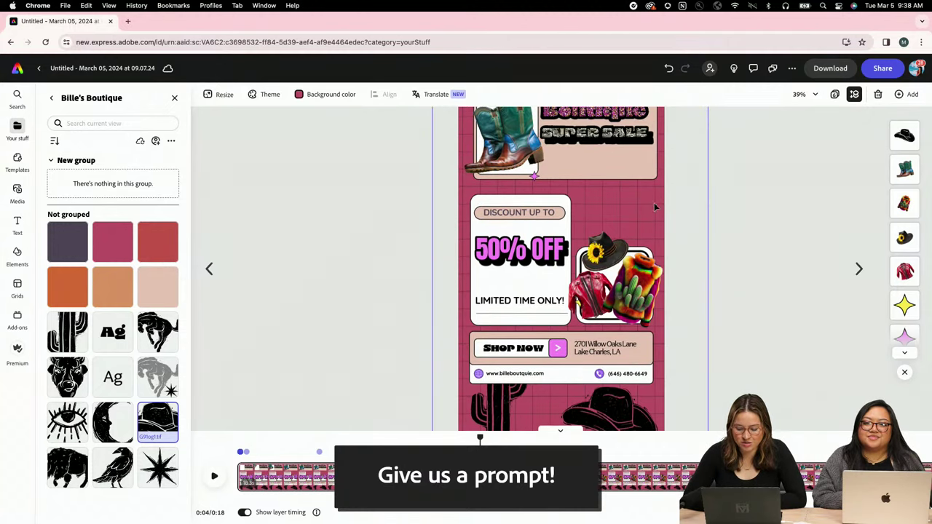
pyautogui.scroll(2, 654, 208)
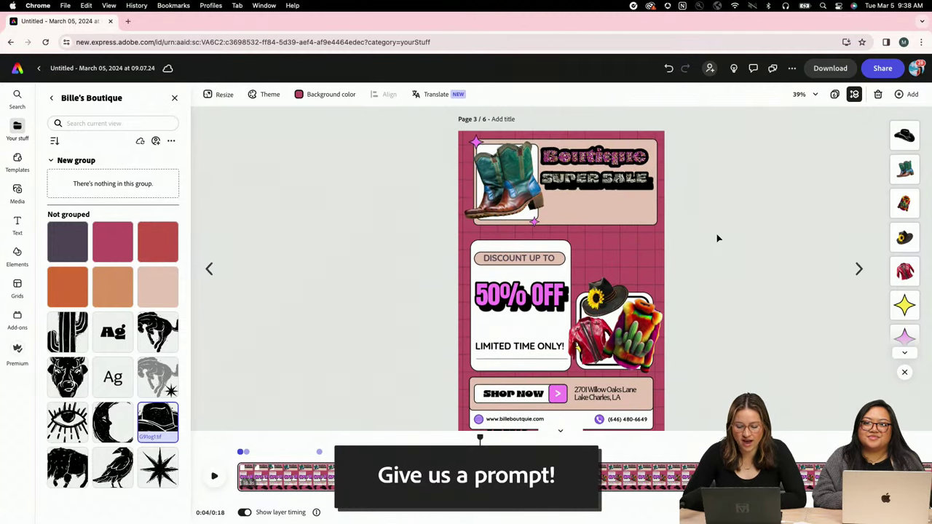
pyautogui.click(624, 188)
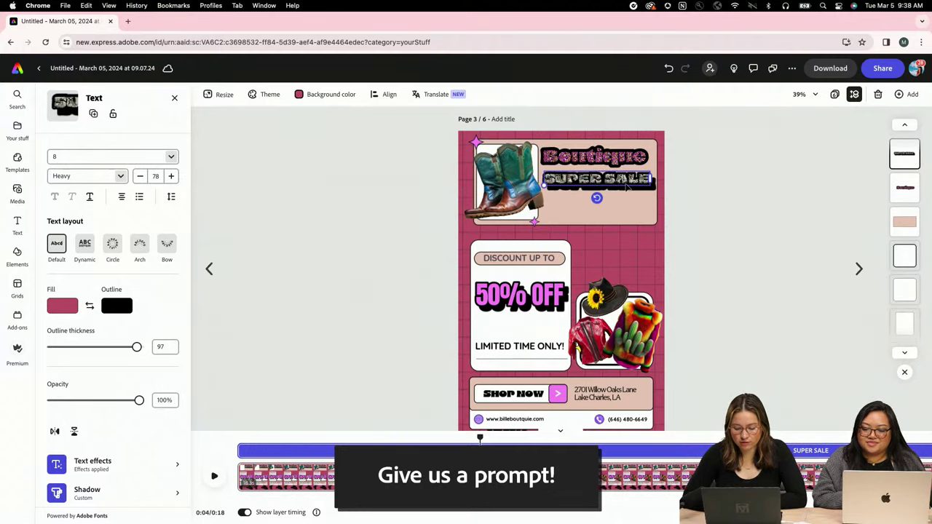
pyautogui.moveTo(626, 188); pyautogui.dragTo(626, 182)
pyautogui.click(734, 221)
pyautogui.scroll(-3, 734, 216)
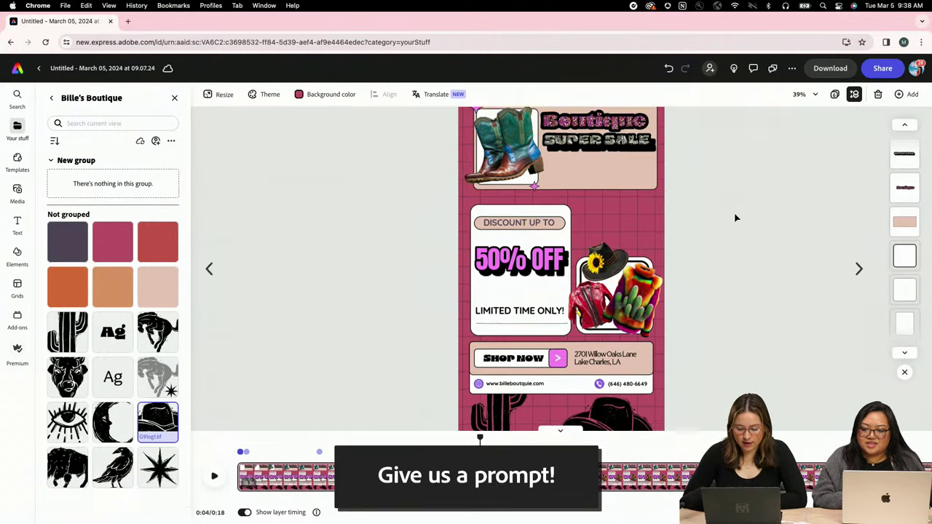
# - Enlarge the whole layout on page 4 to better fill the square, and move the timeline playhead to 0:04
pyautogui.click(858, 268)
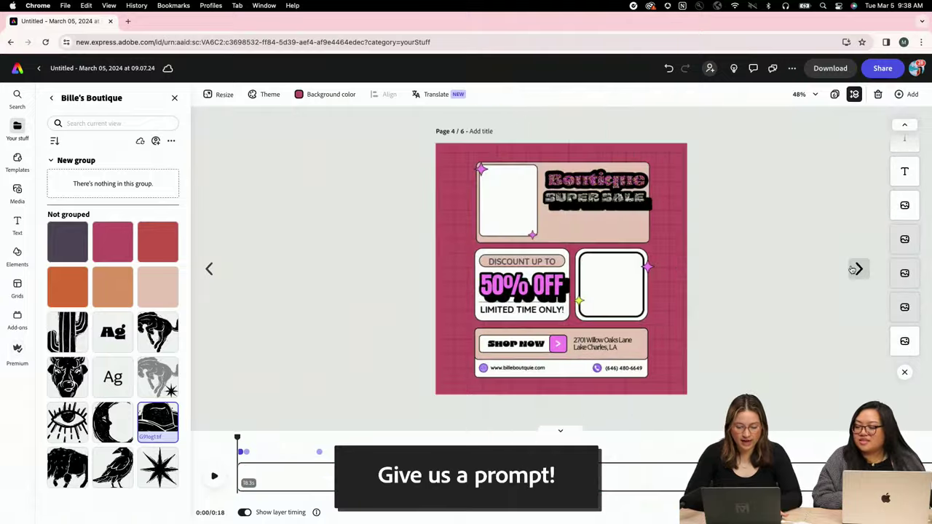
pyautogui.moveTo(392, 137); pyautogui.dragTo(719, 414)
pyautogui.moveTo(441, 113); pyautogui.dragTo(413, 116)
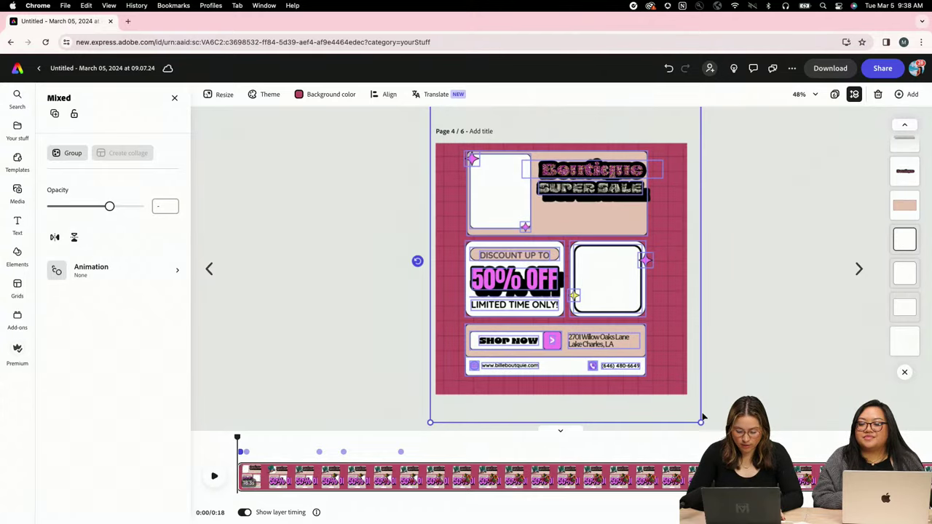
pyautogui.moveTo(703, 416); pyautogui.dragTo(712, 429)
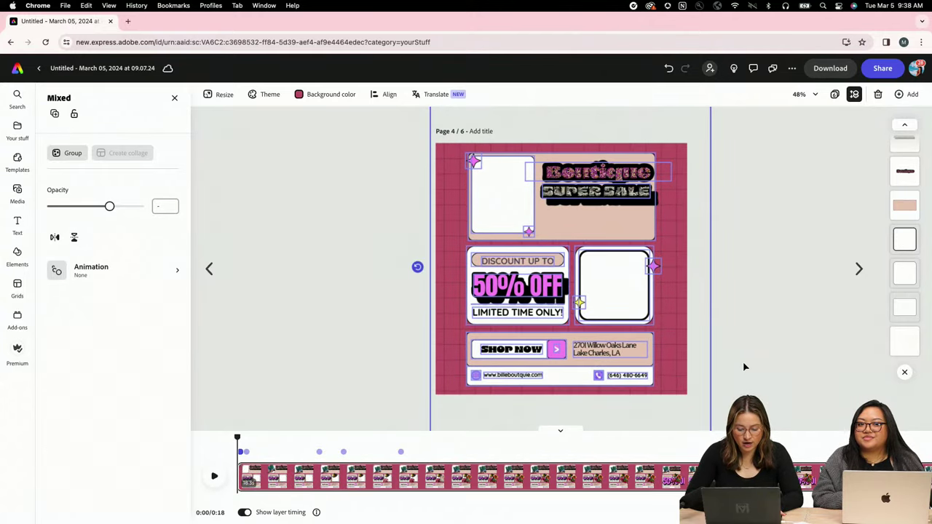
pyautogui.click(744, 367)
pyautogui.moveTo(237, 437); pyautogui.dragTo(492, 435)
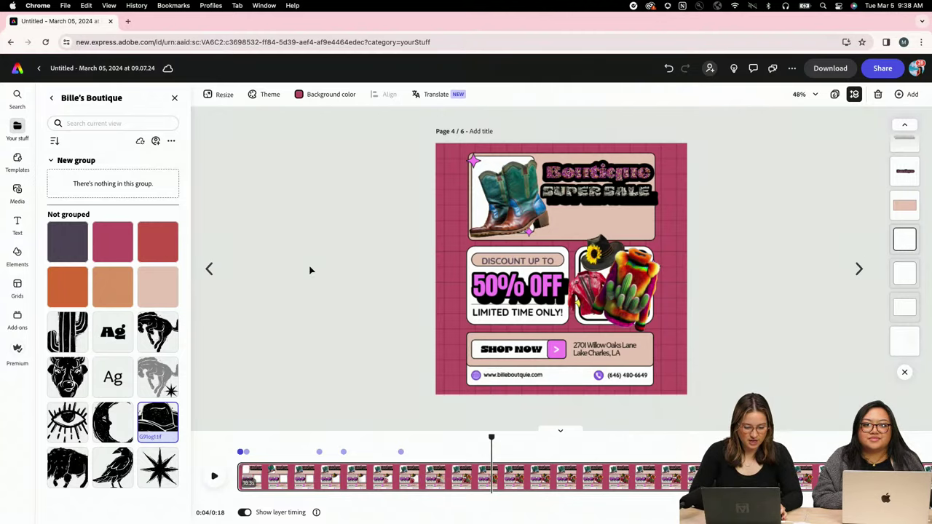
# - Return to the flyer on page 1 and make a duplicate resized to the 600 x 200 px Email header format
pyautogui.click(209, 269)
pyautogui.click(209, 269)
pyautogui.click(209, 269)
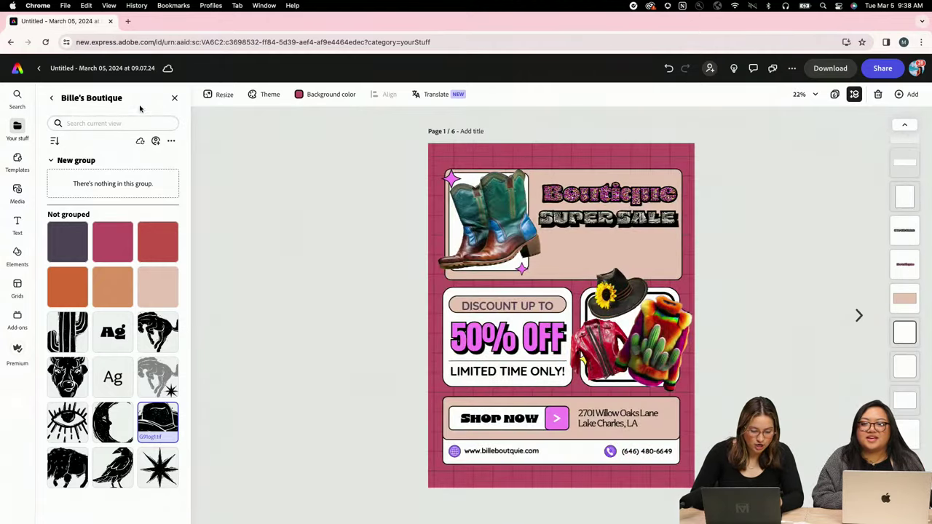
pyautogui.moveTo(449, 208); pyautogui.dragTo(266, 288)
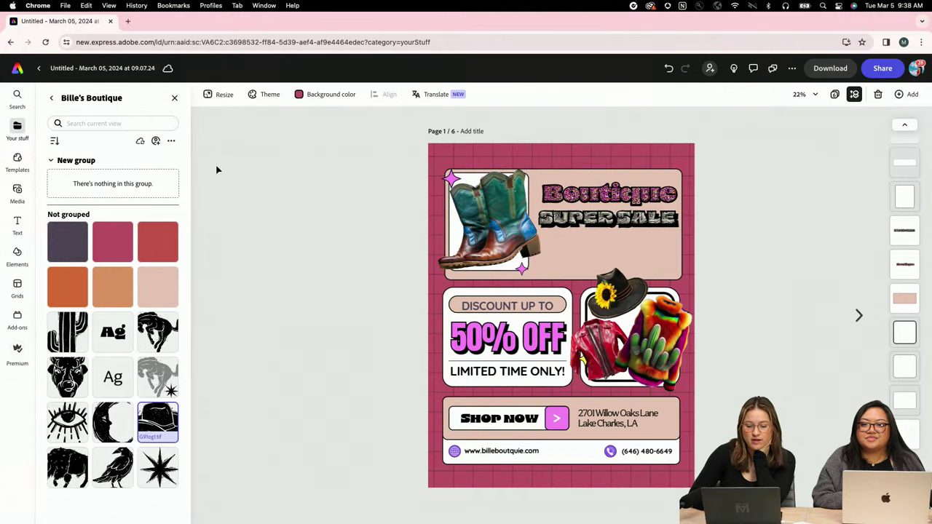
pyautogui.click(212, 96)
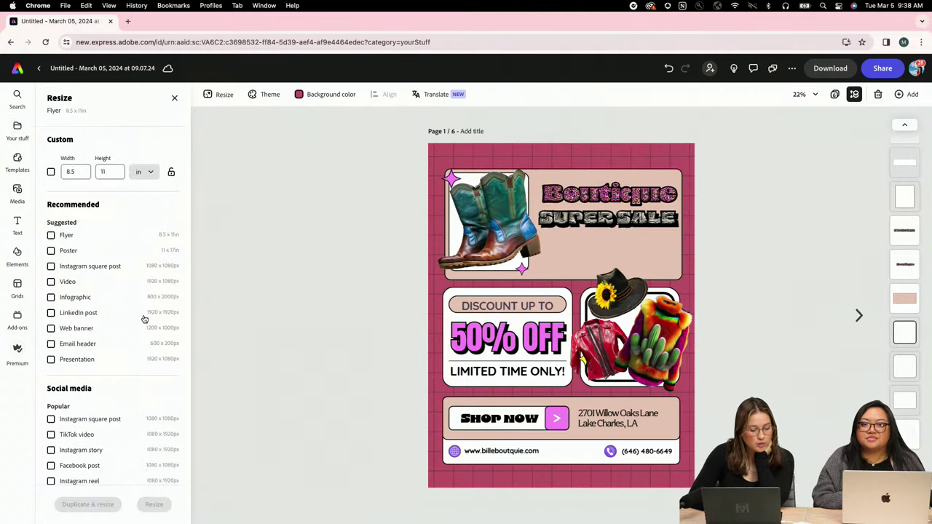
pyautogui.scroll(-1, 117, 333)
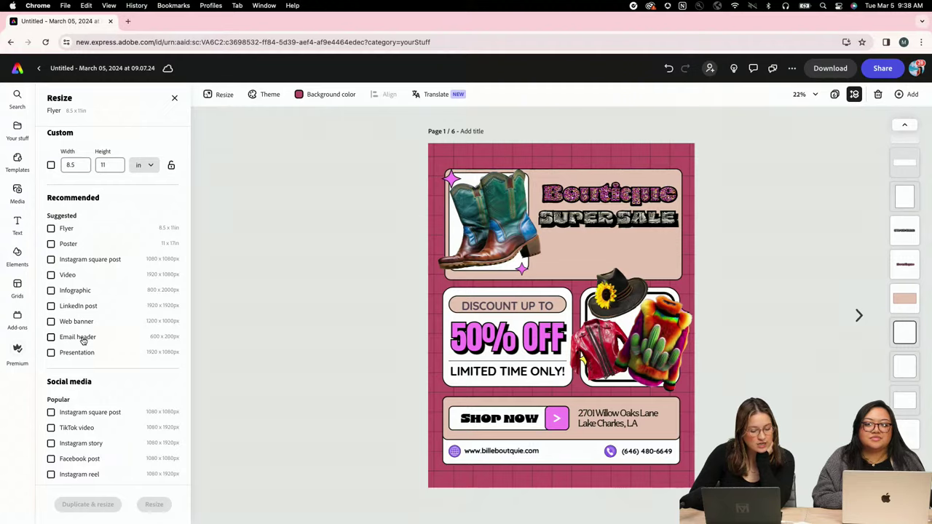
pyautogui.click(83, 340)
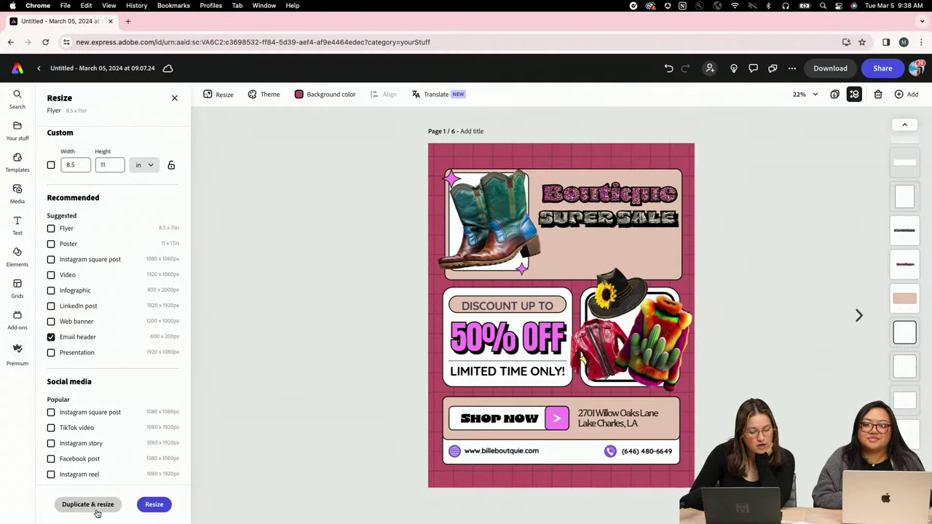
pyautogui.click(97, 511)
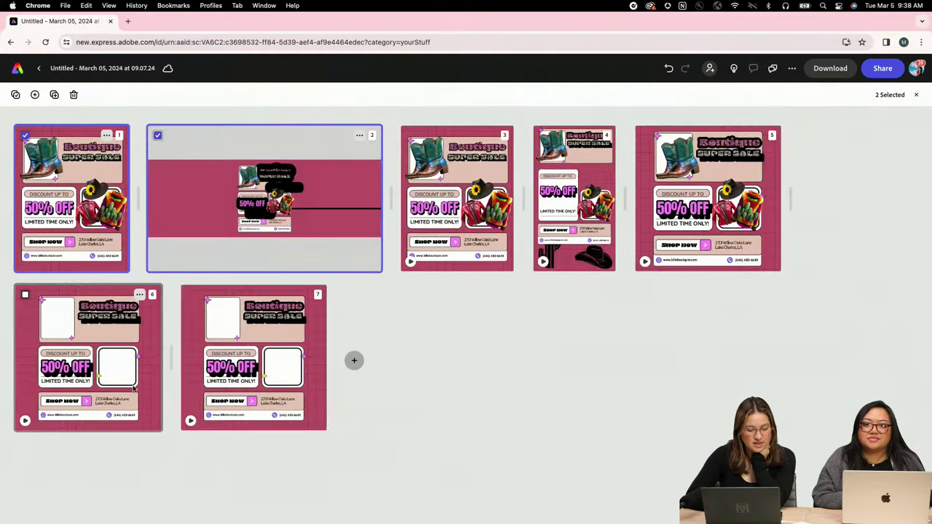
# - Open the email header page, rotate its grid background image by -90° and stretch it across the full header width
pyautogui.doubleClick(175, 237)
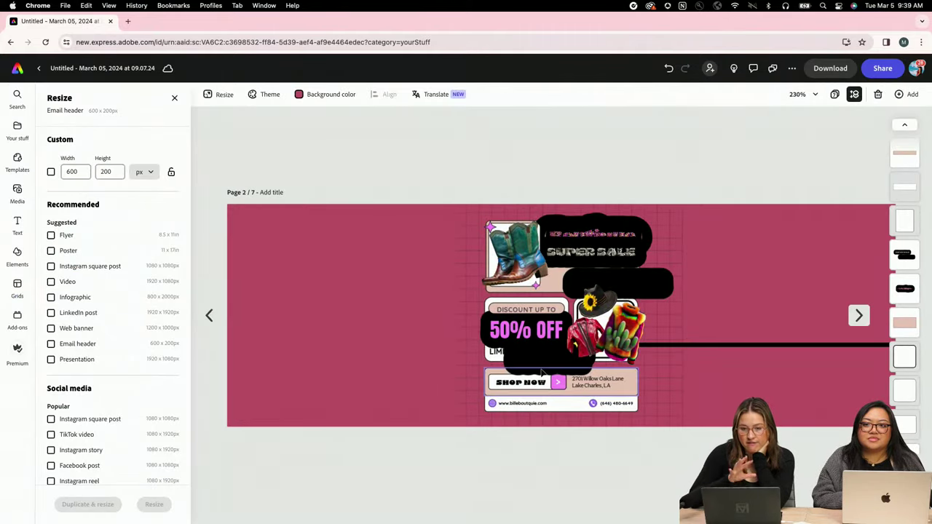
pyautogui.click(458, 292)
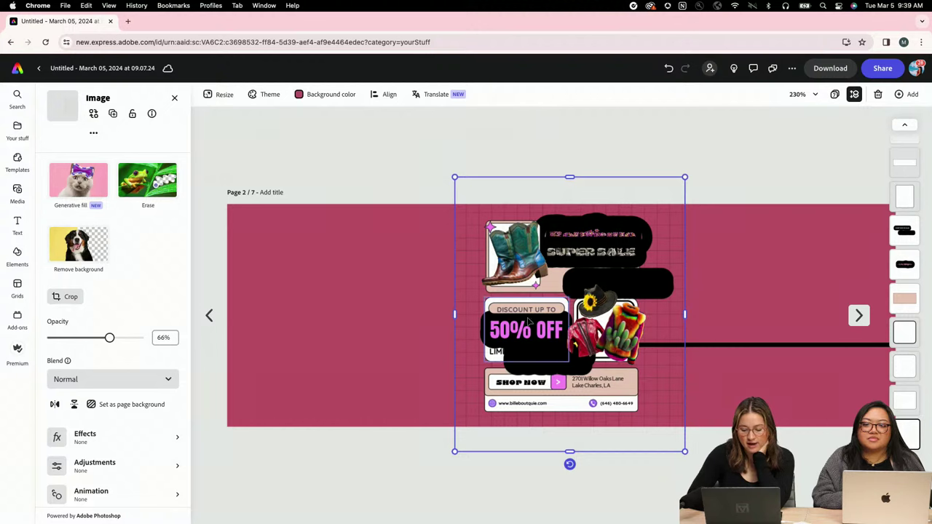
pyautogui.moveTo(570, 464); pyautogui.dragTo(762, 309)
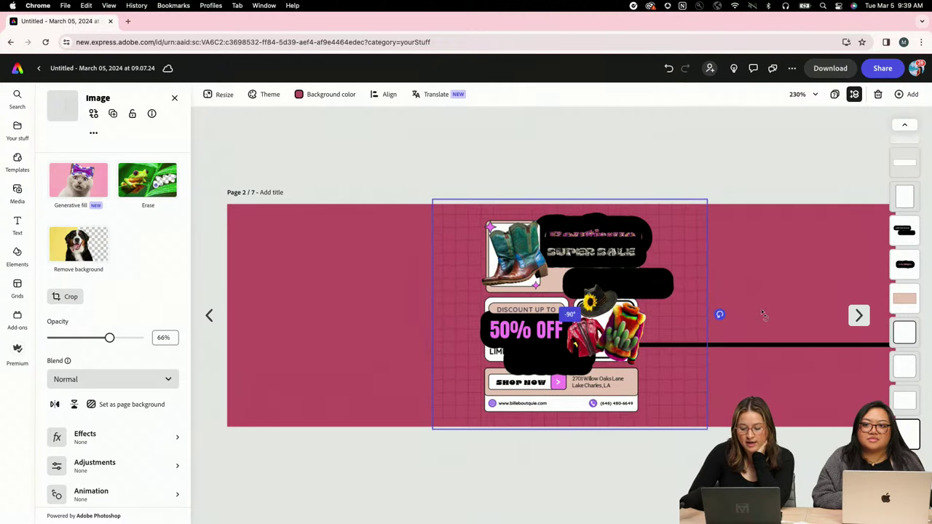
pyautogui.moveTo(432, 315); pyautogui.dragTo(192, 315)
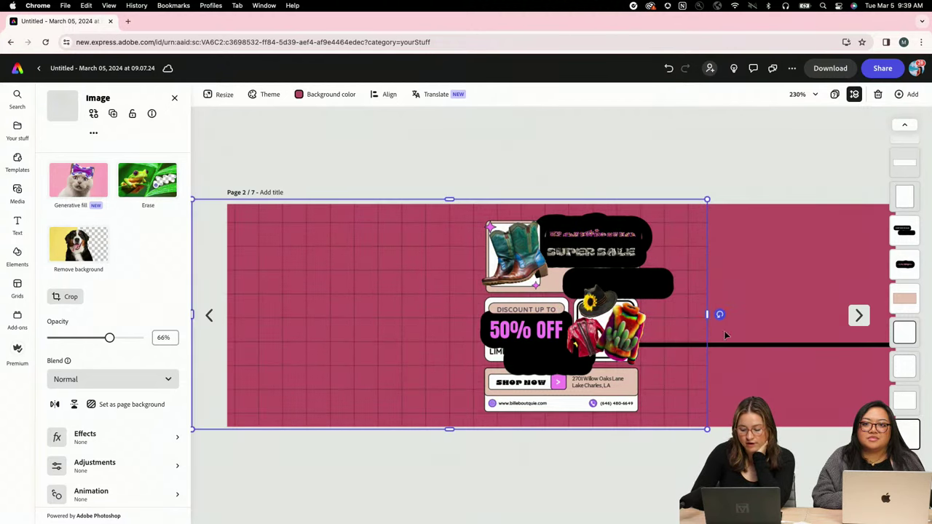
pyautogui.moveTo(708, 315); pyautogui.dragTo(890, 316)
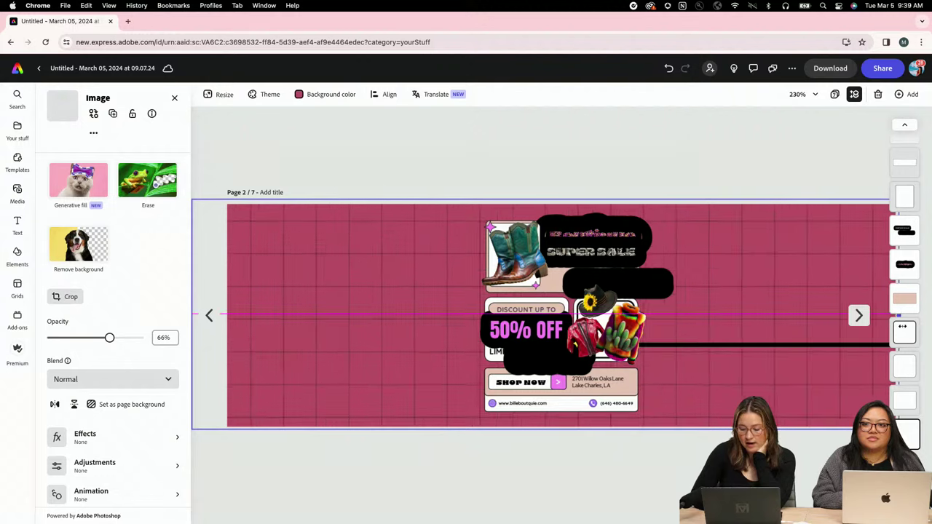
pyautogui.click(528, 457)
# - Move and enlarge the boots at the header's left end, and extend the beige panel left, up and down behind them
pyautogui.moveTo(510, 266); pyautogui.dragTo(329, 275)
pyautogui.click(505, 276)
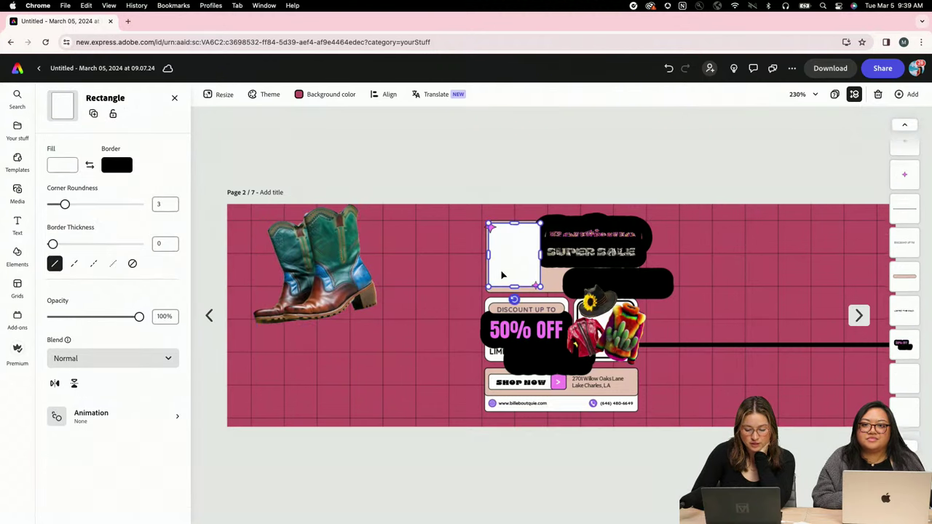
pyautogui.click(489, 289)
pyautogui.moveTo(486, 261); pyautogui.dragTo(231, 261)
pyautogui.moveTo(421, 219)
pyautogui.mouseDown()
pyautogui.moveTo(429, 220)
pyautogui.moveTo(430, 206)
pyautogui.moveTo(430, 215)
pyautogui.mouseUp()
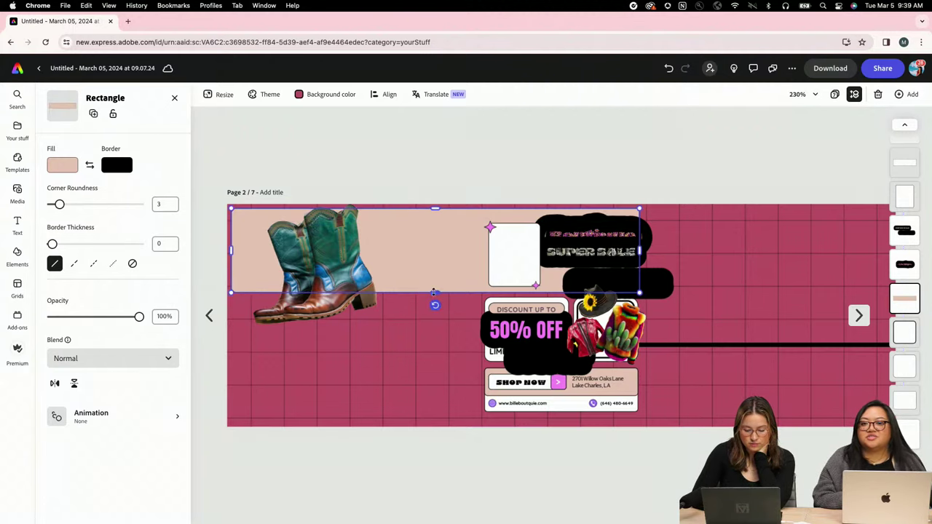
pyautogui.moveTo(435, 294); pyautogui.dragTo(433, 327)
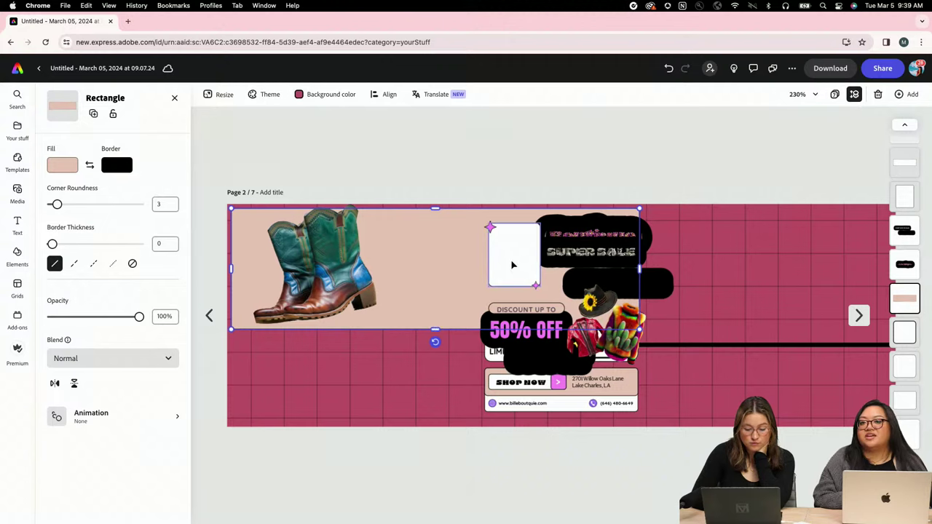
# - Move and enlarge the white rounded rectangle behind the boots, and shift the boots slightly left over it
pyautogui.click(512, 265)
pyautogui.moveTo(512, 265); pyautogui.dragTo(331, 324)
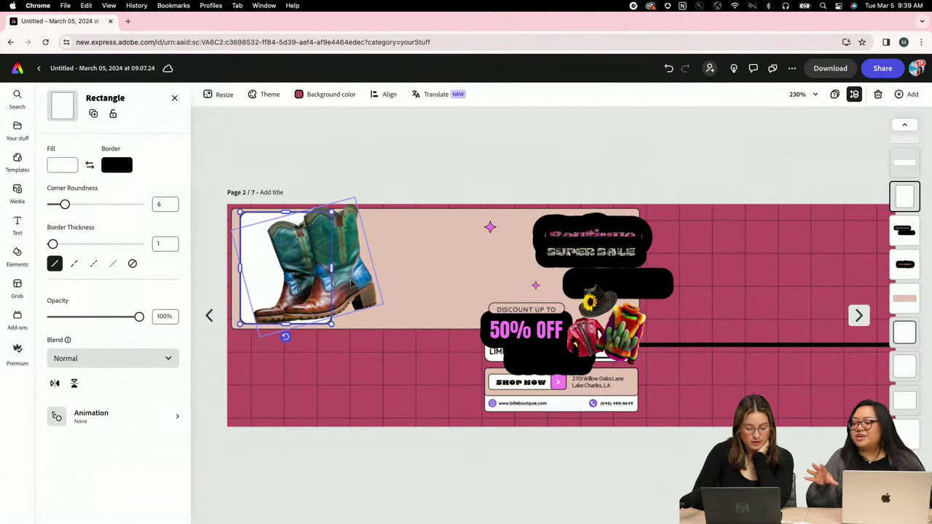
pyautogui.click(351, 284)
pyautogui.moveTo(351, 284)
pyautogui.mouseDown()
pyautogui.moveTo(329, 275)
pyautogui.moveTo(346, 279)
pyautogui.mouseUp()
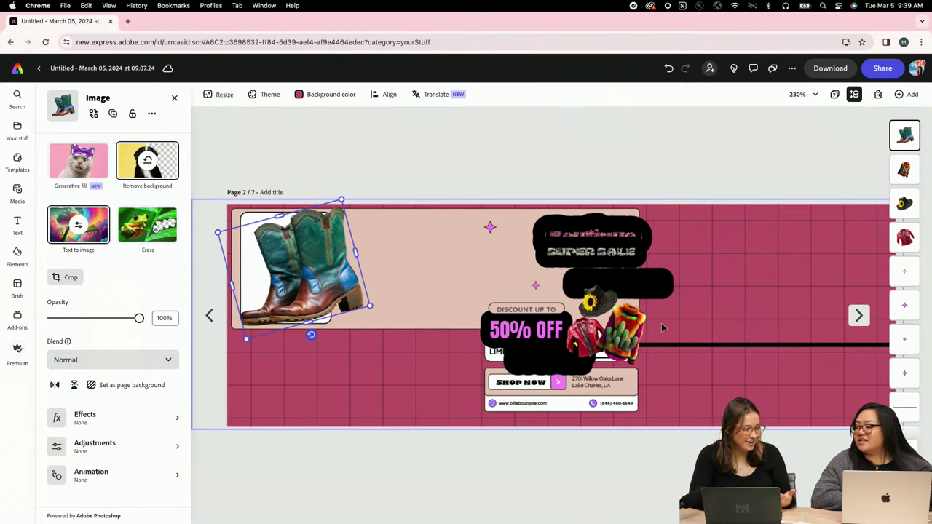
# - Duplicate the page at the Email header size, open the copy and clear all its contents, leaving the maroon background
pyautogui.click(908, 93)
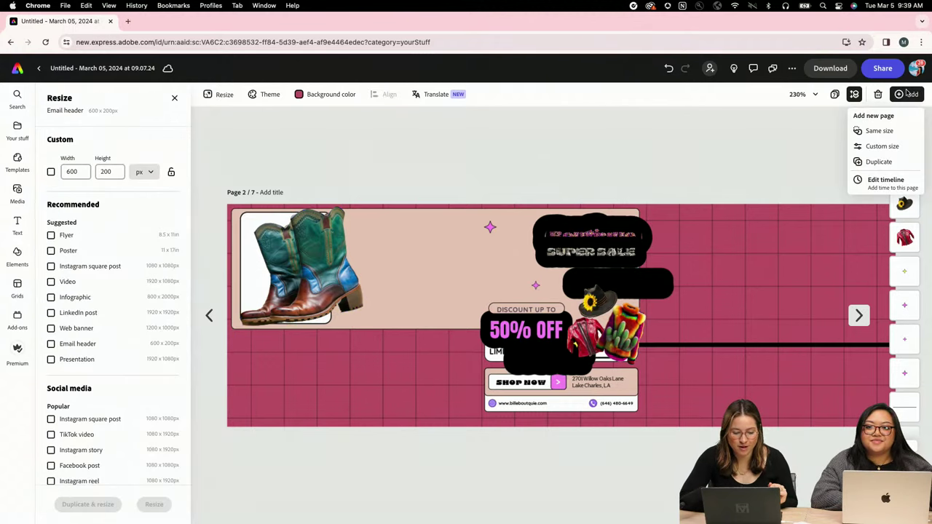
pyautogui.click(53, 348)
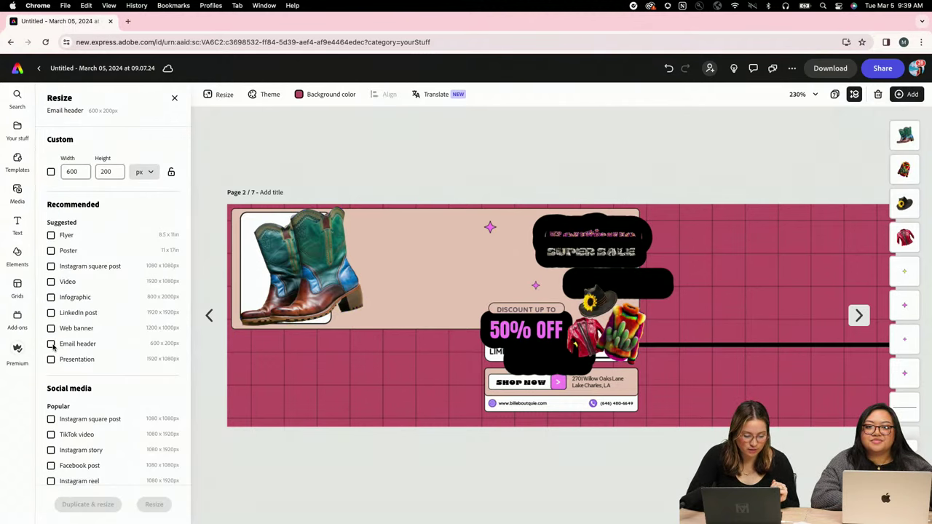
pyautogui.click(51, 346)
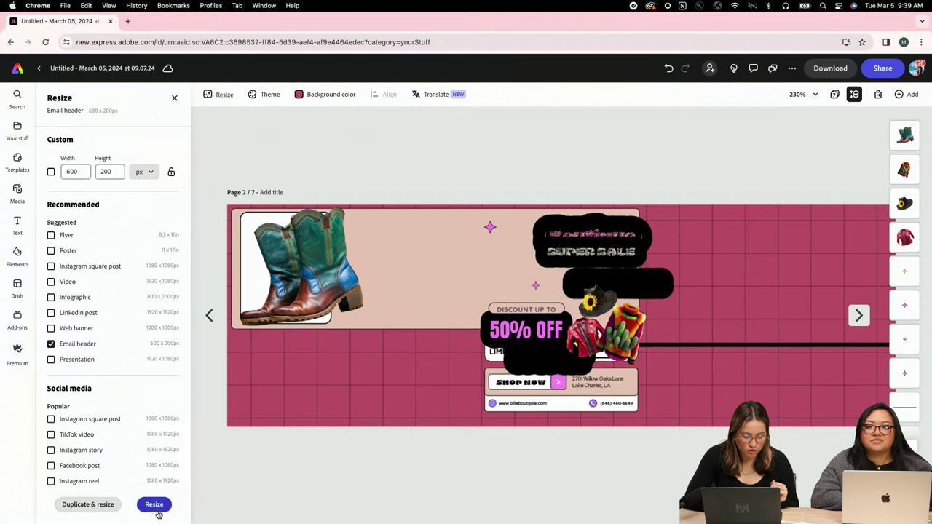
pyautogui.click(88, 504)
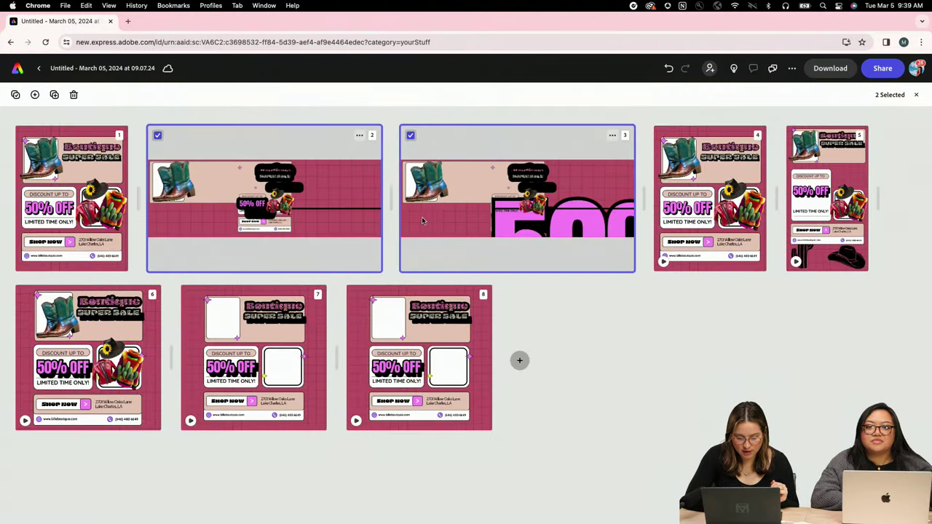
pyautogui.doubleClick(429, 219)
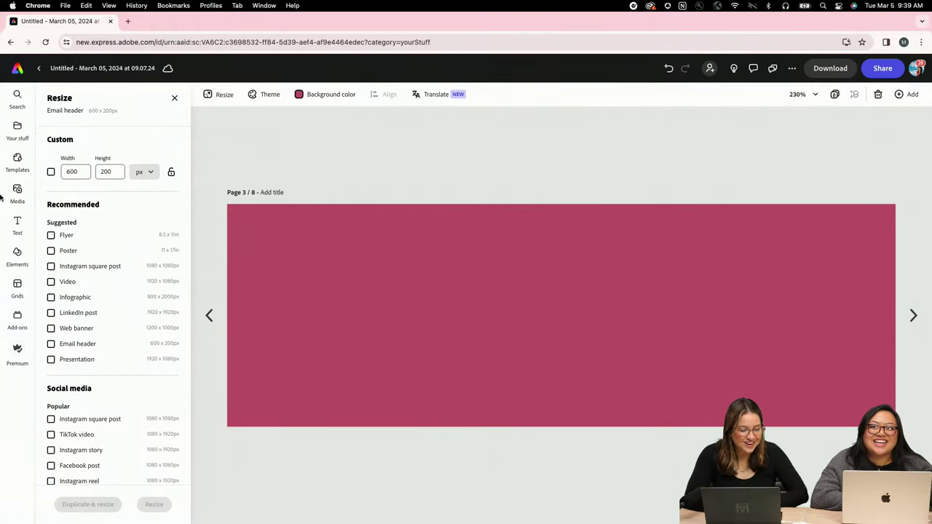
# - Search the templates for "email header"
pyautogui.click(21, 166)
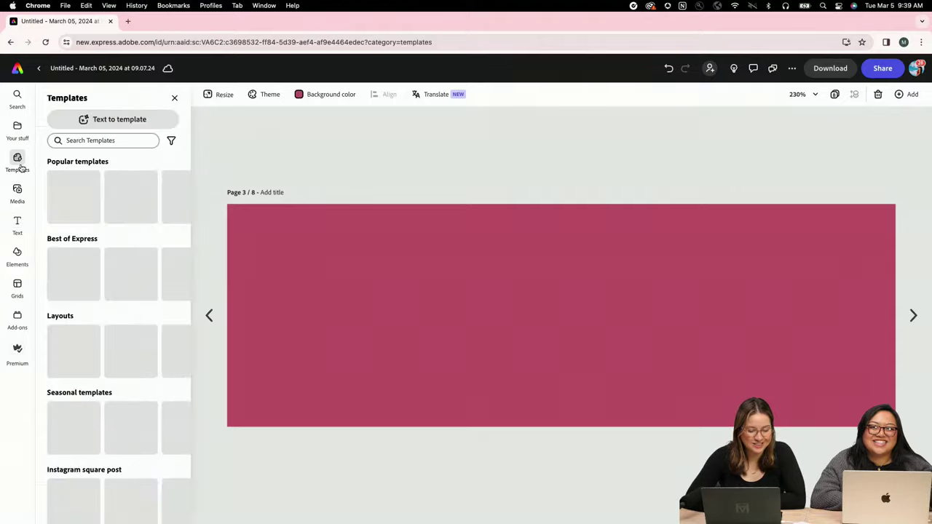
pyautogui.scroll(-8, 138, 334)
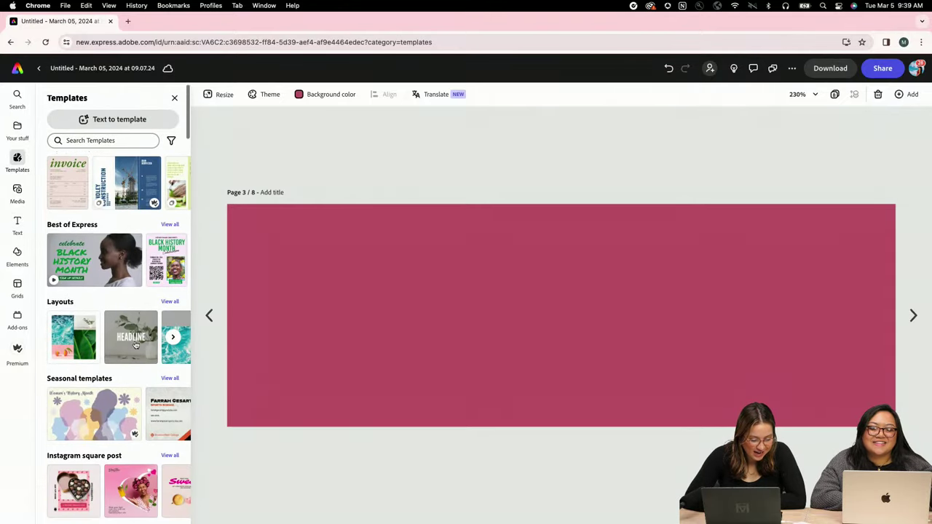
pyautogui.click(102, 141)
pyautogui.write('email')
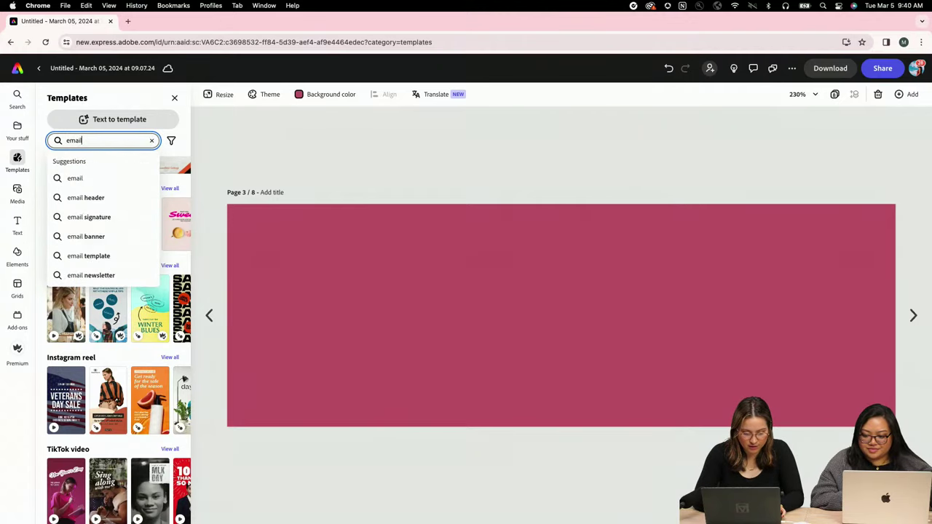
pyautogui.write(' header')
pyautogui.press('Return')
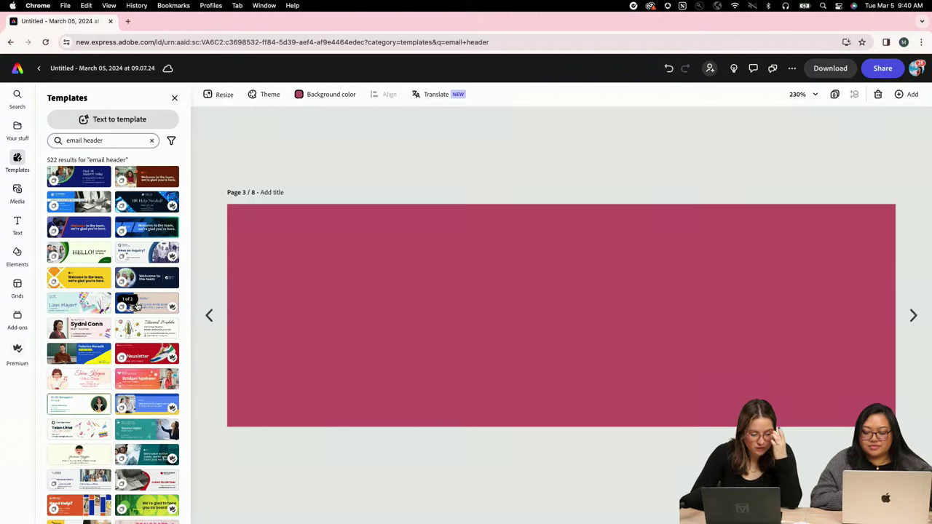
# - Browse the email header templates and add the Orange and Blue HR Email header template to the document as pages
pyautogui.scroll(5, 137, 306)
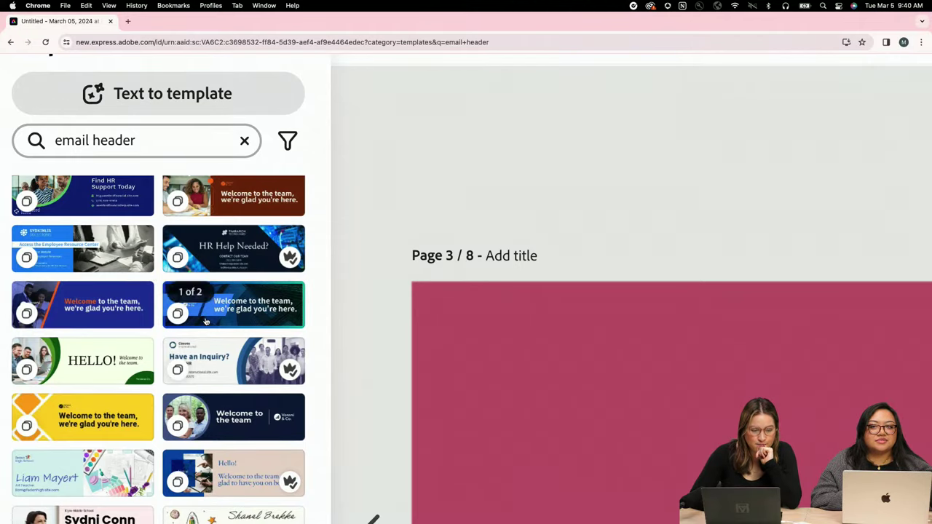
pyautogui.scroll(-2, 208, 350)
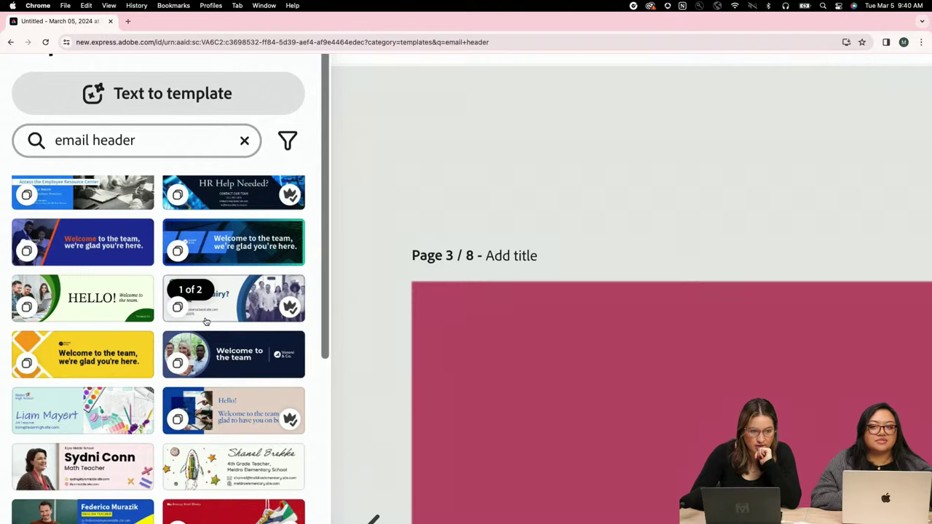
pyautogui.scroll(-4, 206, 321)
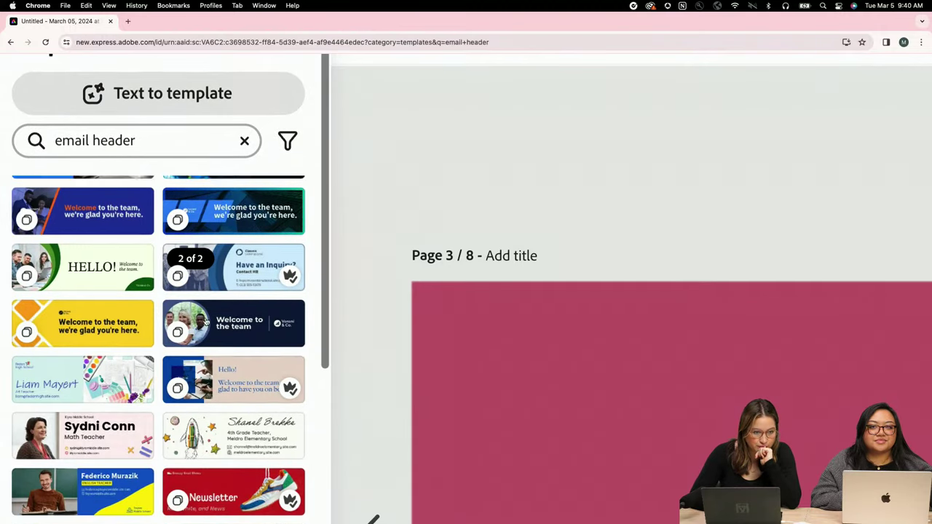
pyautogui.scroll(-4, 186, 337)
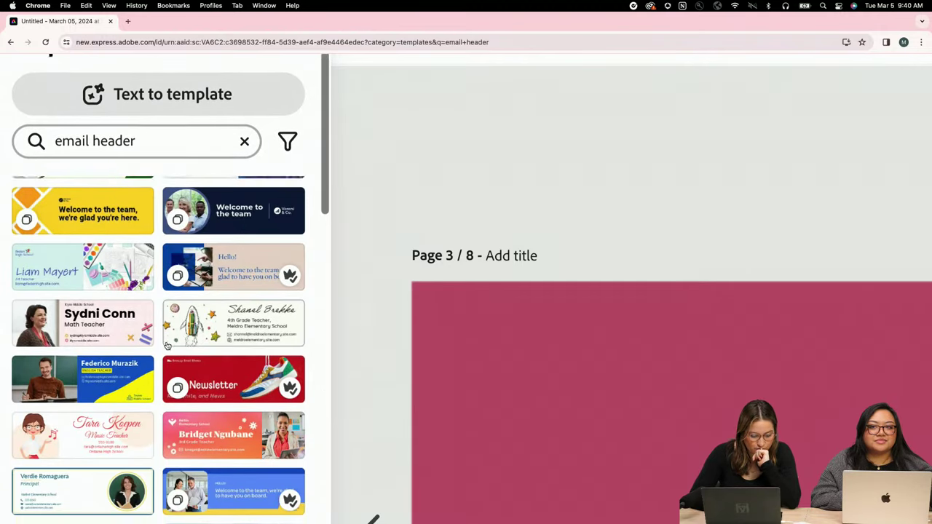
pyautogui.scroll(-8, 167, 342)
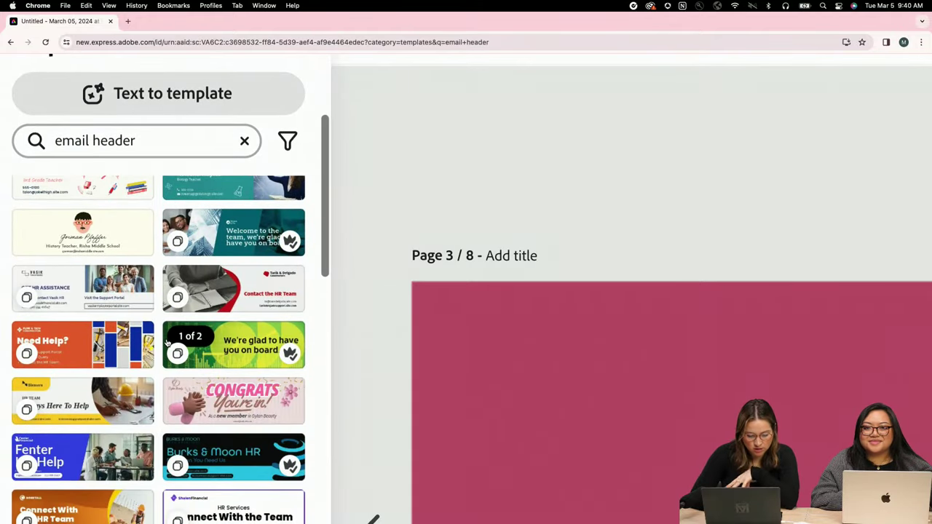
pyautogui.click(108, 348)
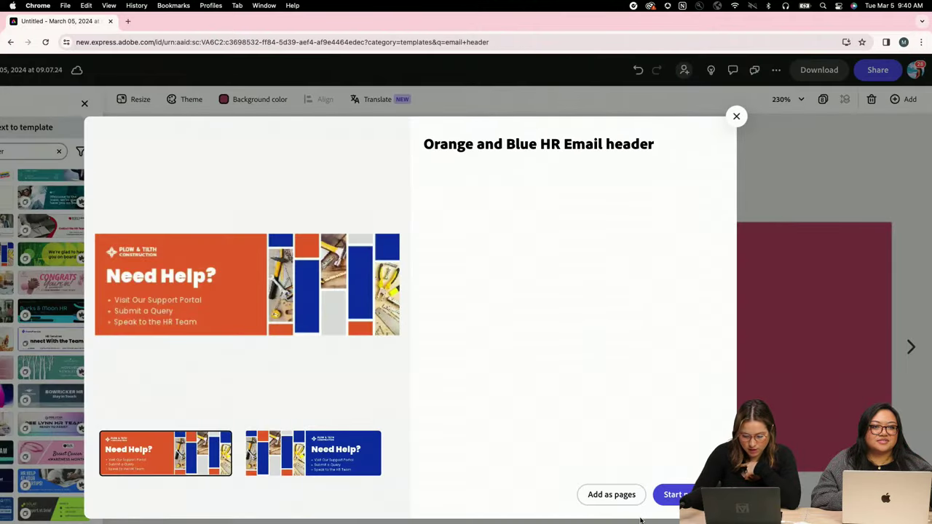
pyautogui.click(611, 495)
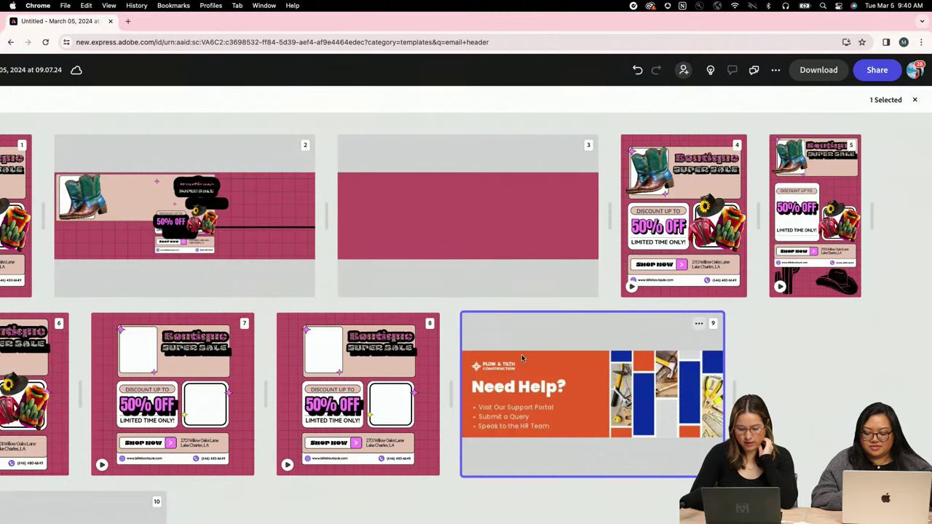
# - Delete the blank magenta page 3 from the document
pyautogui.click(496, 254)
pyautogui.click(574, 145)
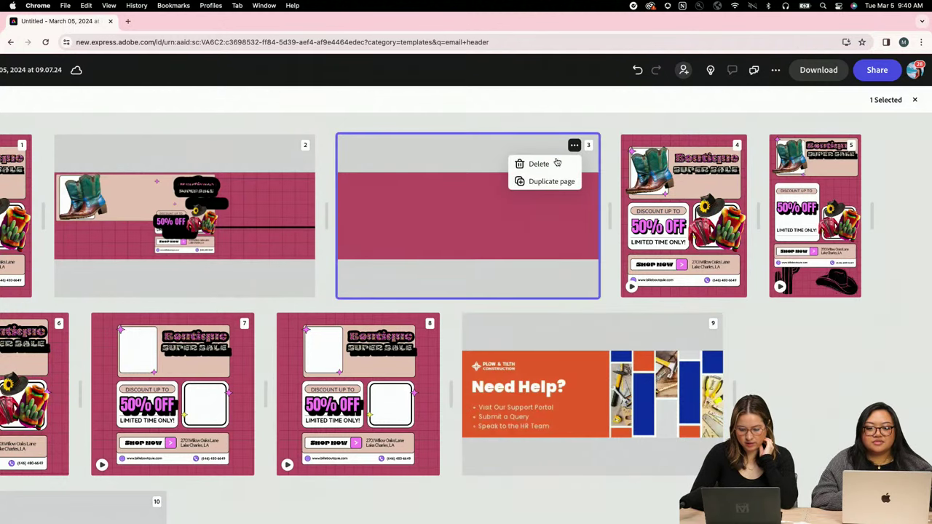
pyautogui.click(536, 163)
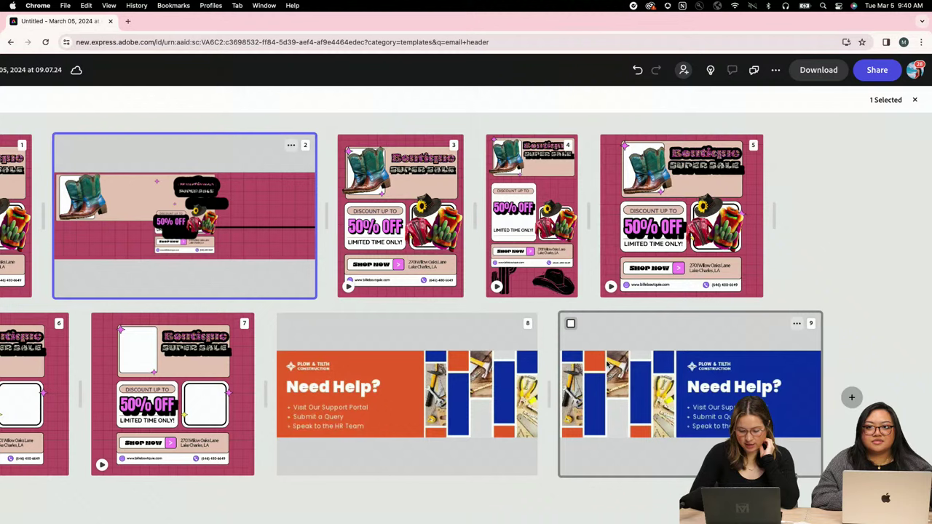
# - Open the orange "Need Help?" header page and compare it with its blue version and the preceding flyer page
pyautogui.click(428, 406)
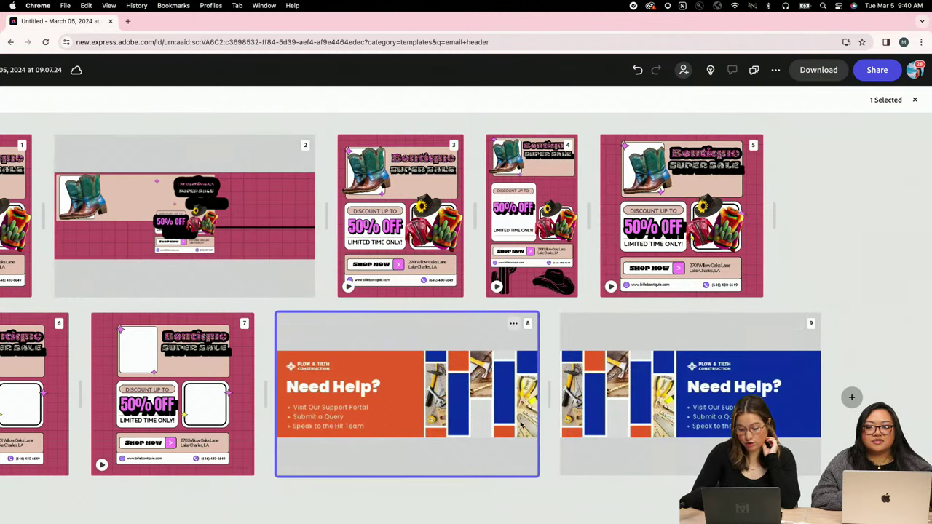
pyautogui.doubleClick(304, 434)
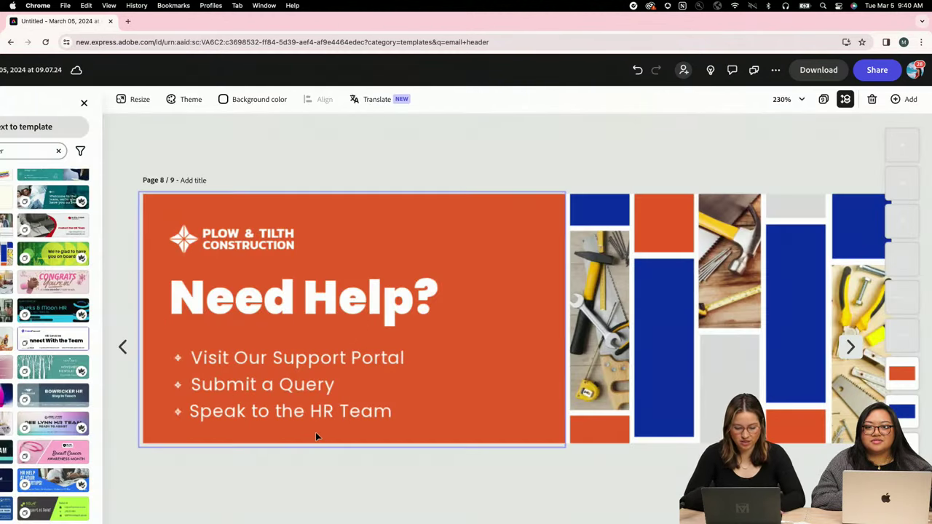
pyautogui.click(851, 347)
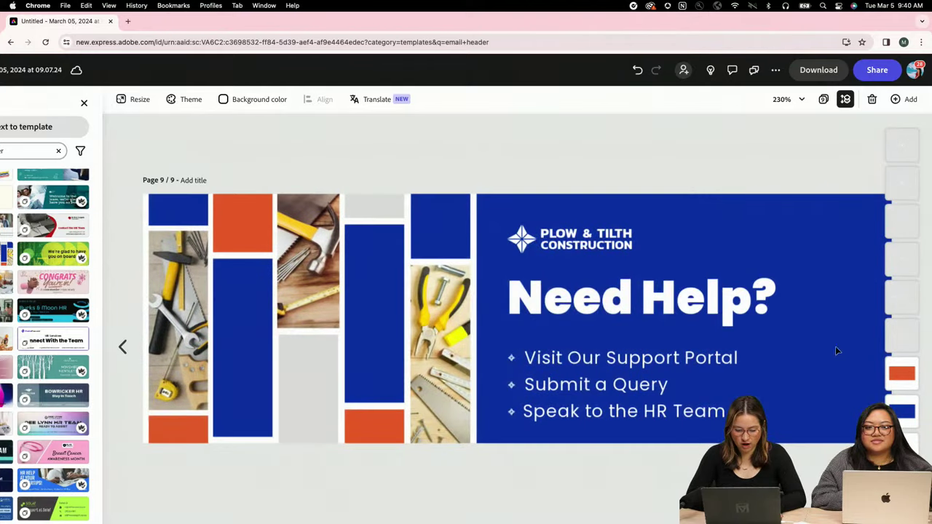
pyautogui.click(121, 347)
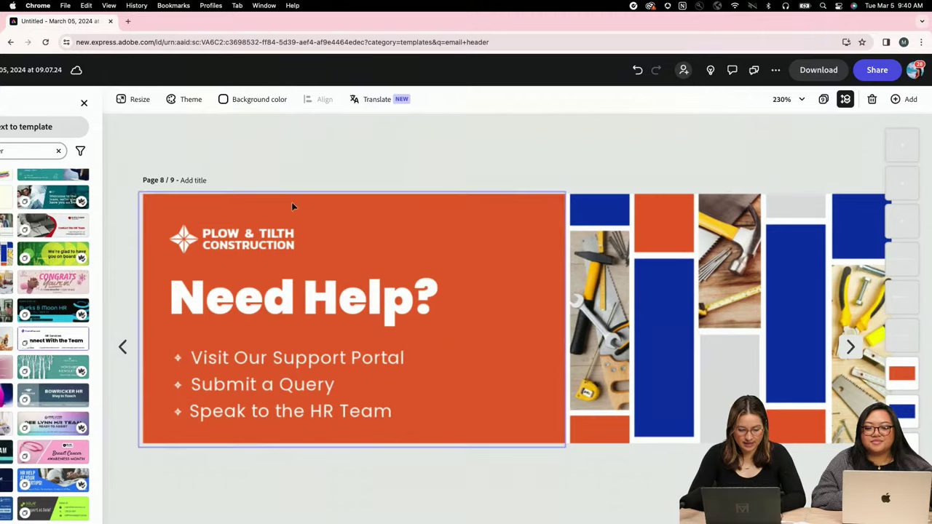
pyautogui.press('super+0')
pyautogui.scroll(-3, 109, 224)
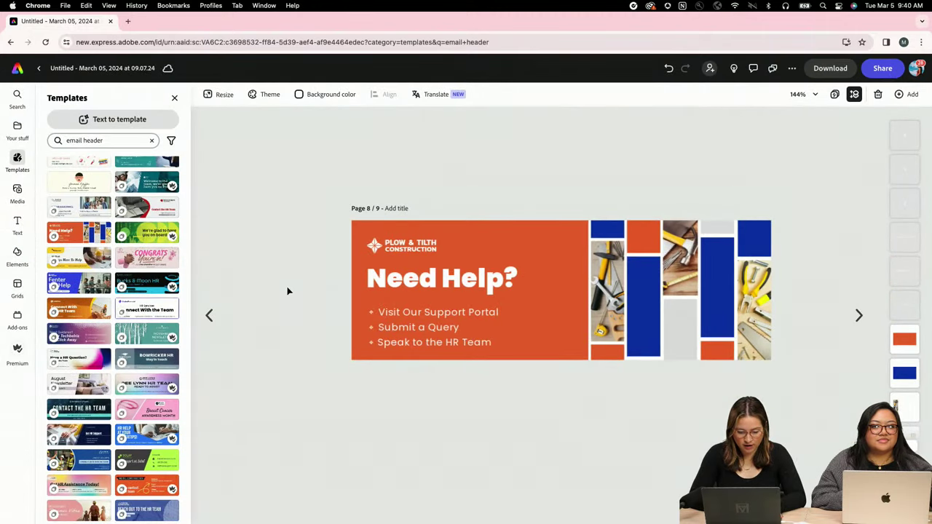
pyautogui.scroll(5, 476, 343)
pyautogui.click(209, 314)
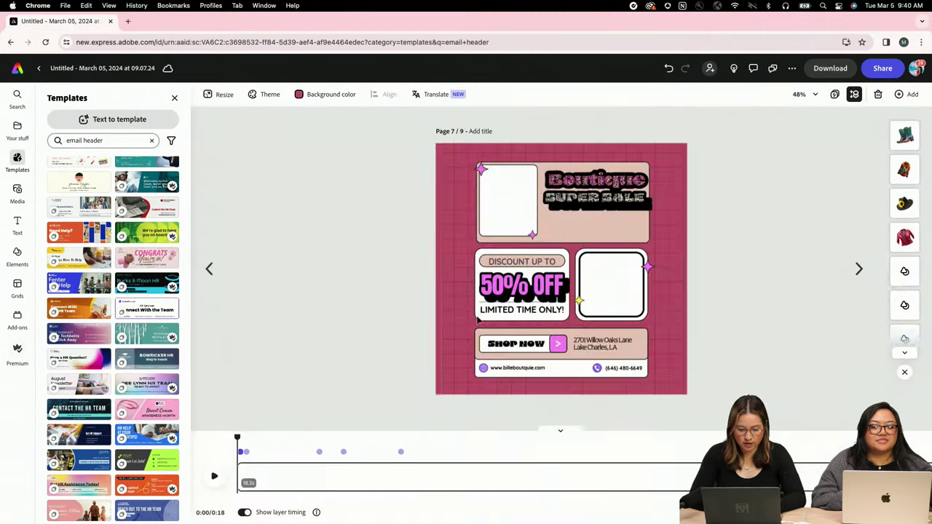
pyautogui.click(857, 268)
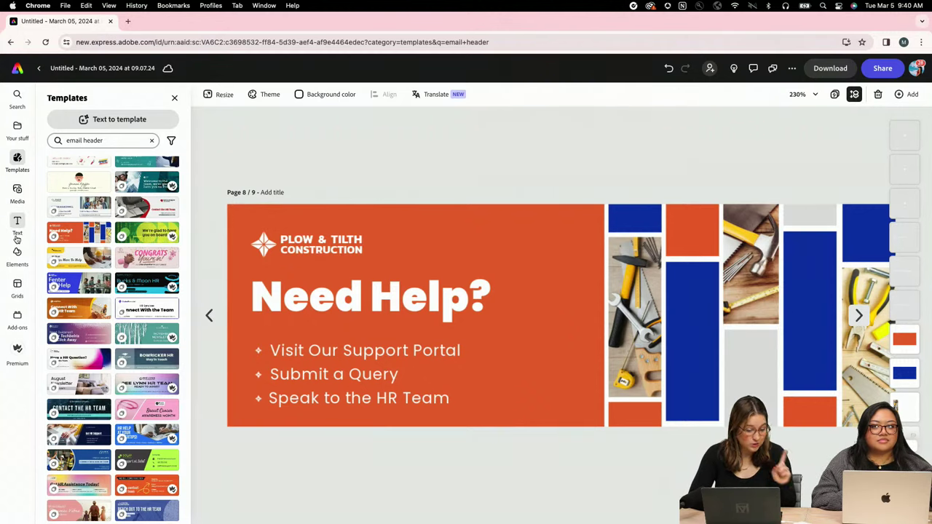
# - Recolor the large orange rectangle behind the "Need Help?" text with the red from the Bille's Boutique brand colors
pyautogui.click(17, 130)
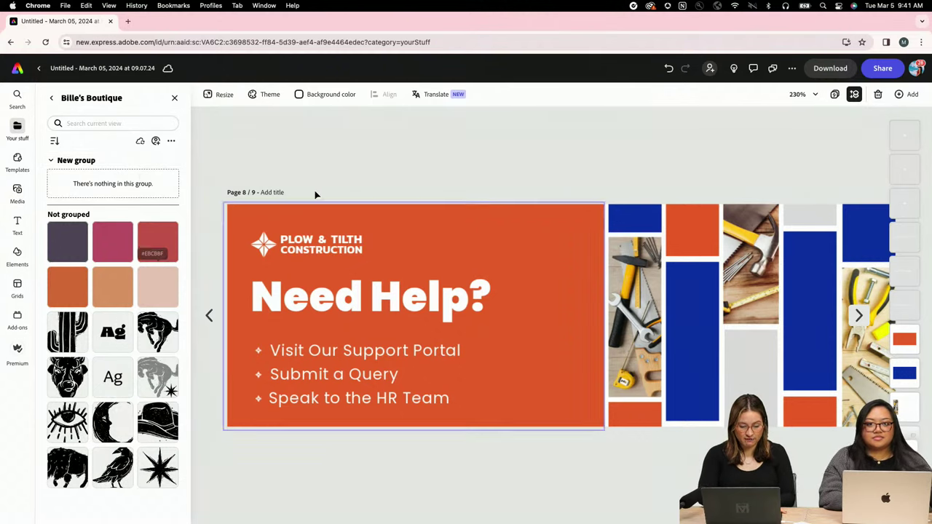
pyautogui.click(360, 223)
pyautogui.click(332, 94)
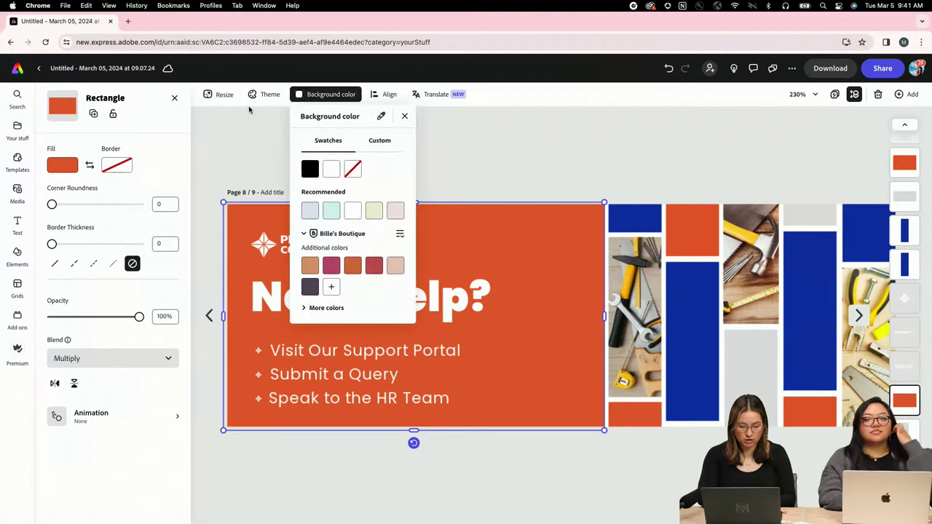
pyautogui.click(67, 169)
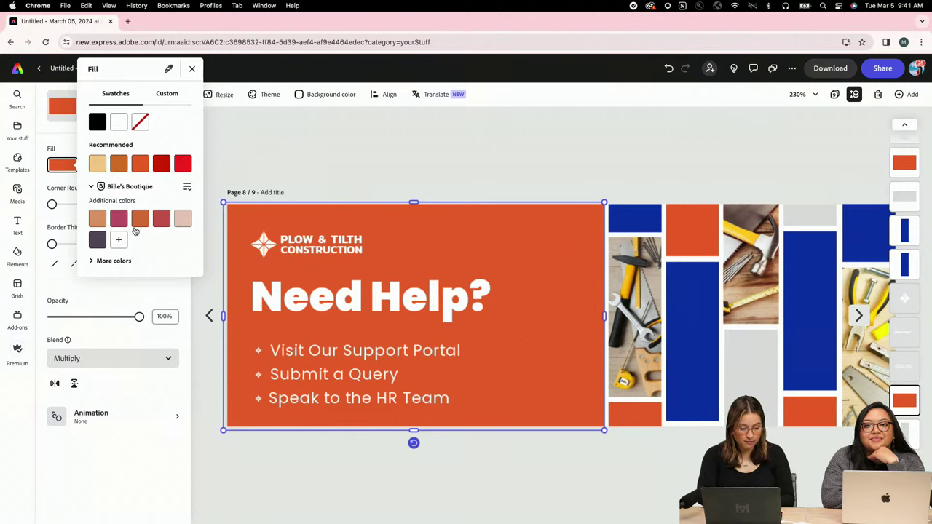
pyautogui.click(182, 220)
pyautogui.click(161, 219)
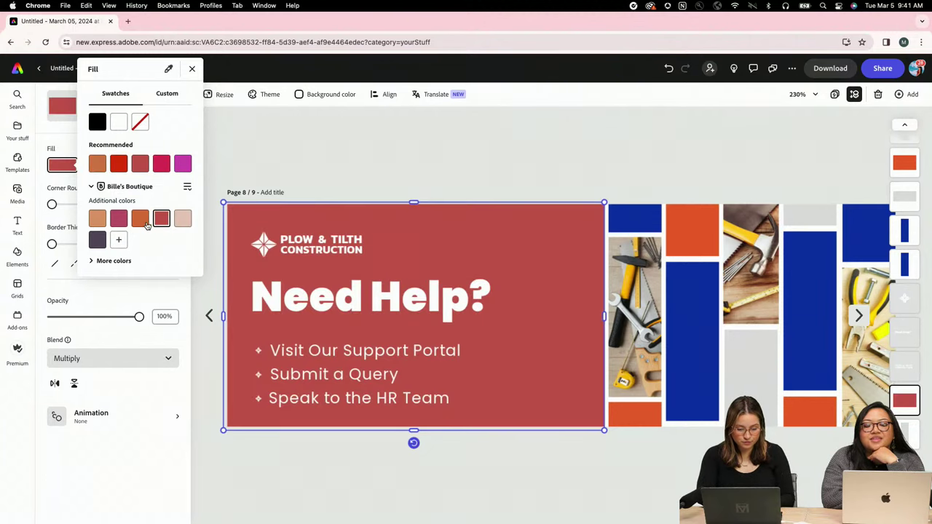
pyautogui.click(140, 219)
pyautogui.click(161, 220)
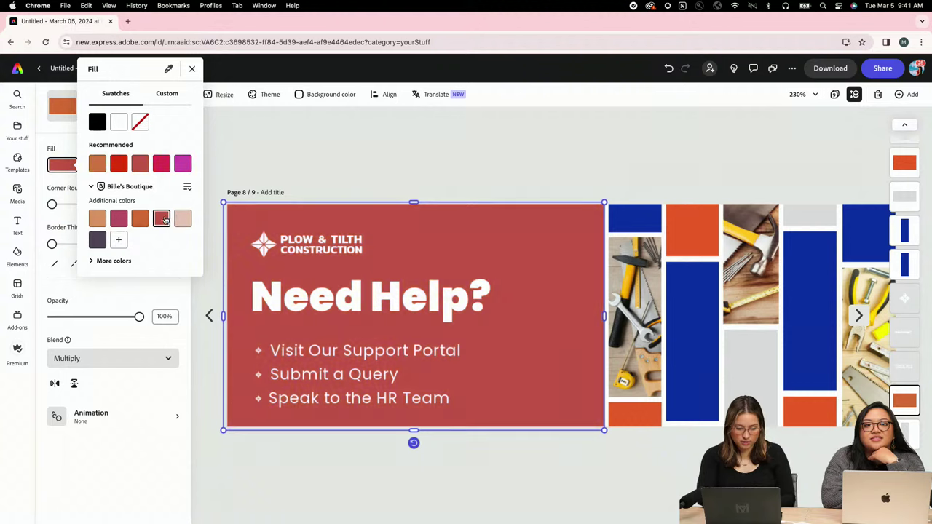
pyautogui.click(364, 156)
# - Fill the orange square at the top of the second mosaic column with the brand's tan color
pyautogui.click(727, 234)
pyautogui.click(699, 238)
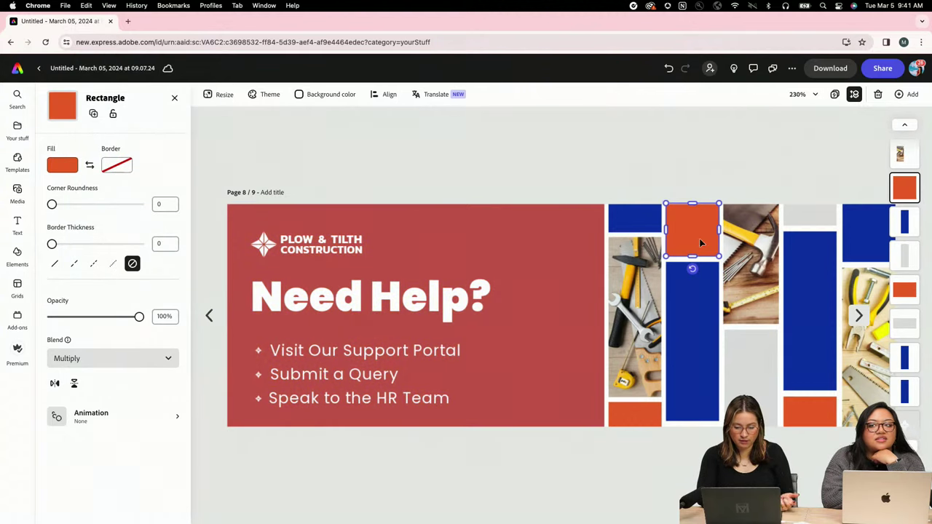
pyautogui.click(58, 167)
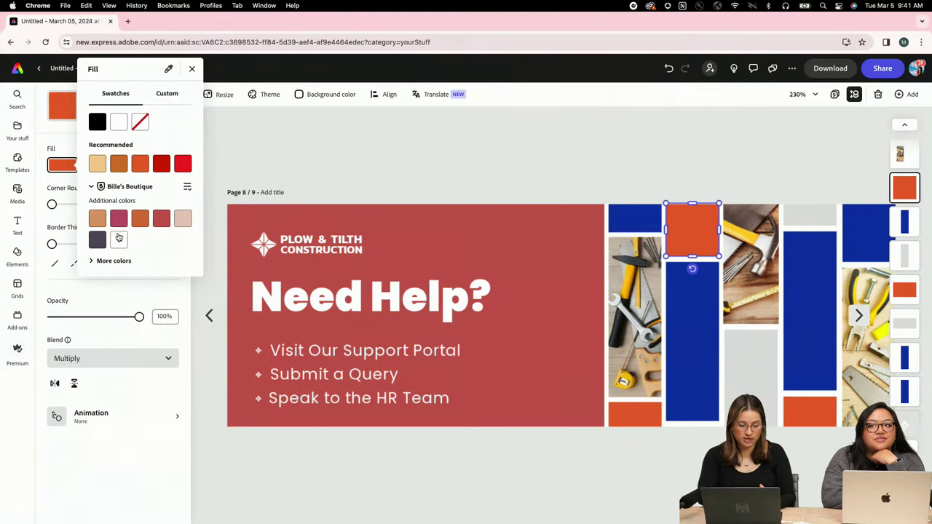
pyautogui.click(101, 221)
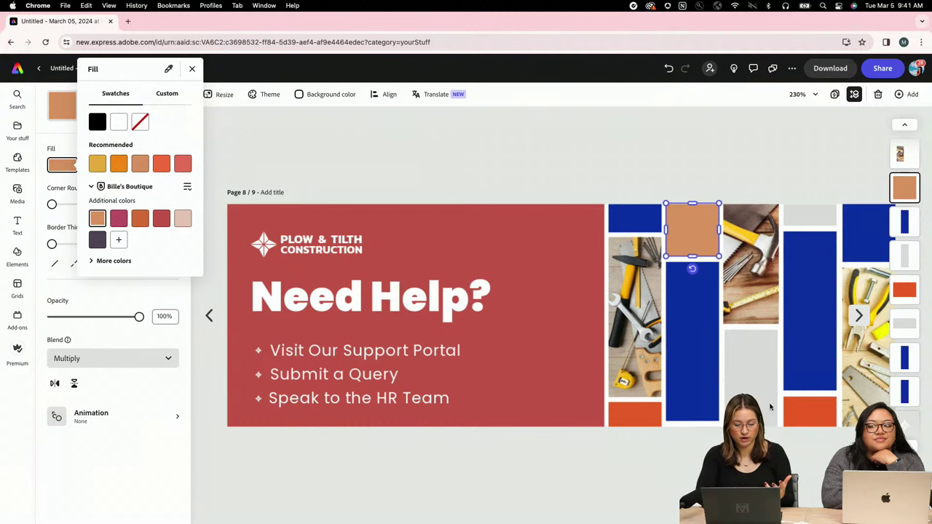
# - Fill the tall blue rectangle below the tan square with the brand's red color
pyautogui.click(695, 375)
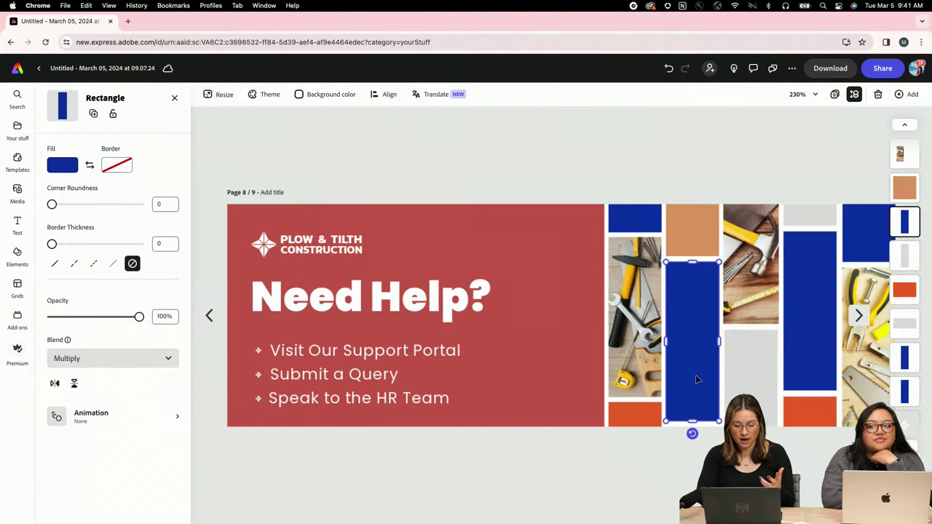
pyautogui.click(62, 166)
pyautogui.click(161, 218)
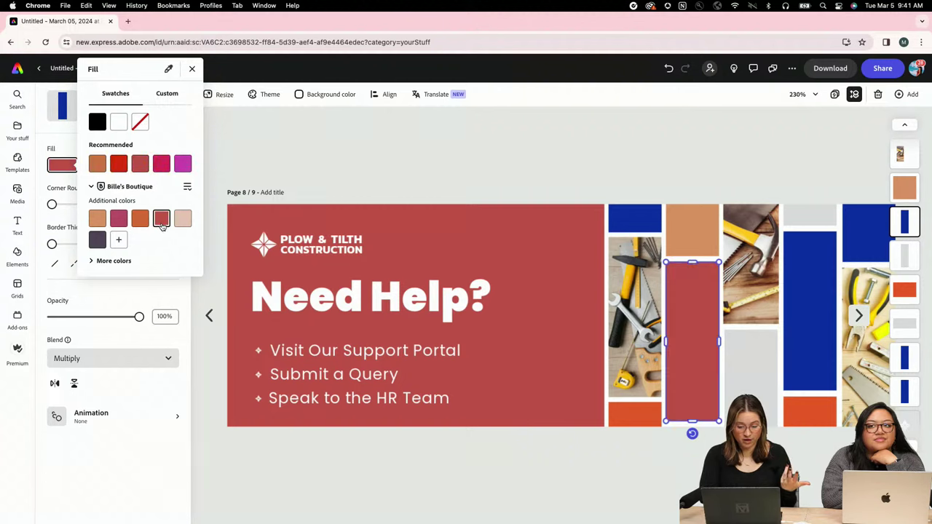
# - Replace the tall tools photo in the first mosaic column with the woman seated on a stool, found by searching photos for "cowboy clothes"
pyautogui.click(632, 330)
pyautogui.click(632, 330)
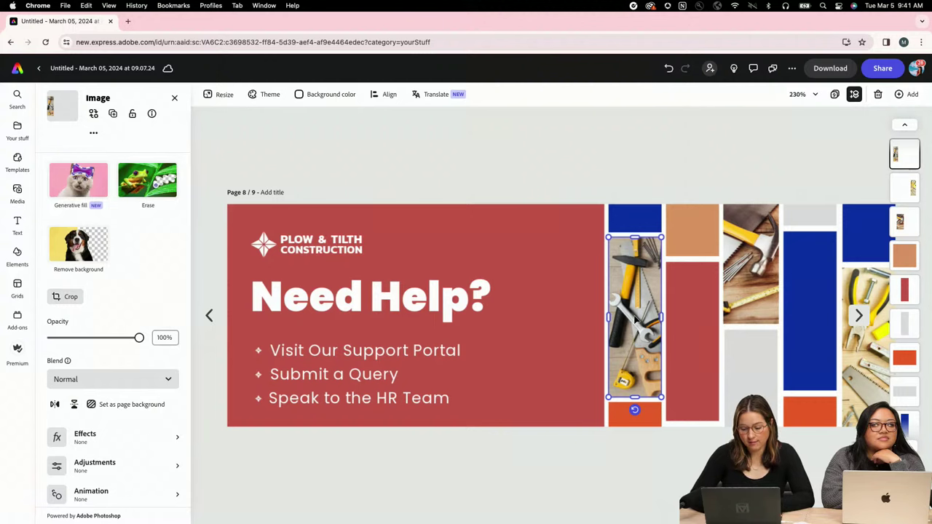
pyautogui.click(93, 115)
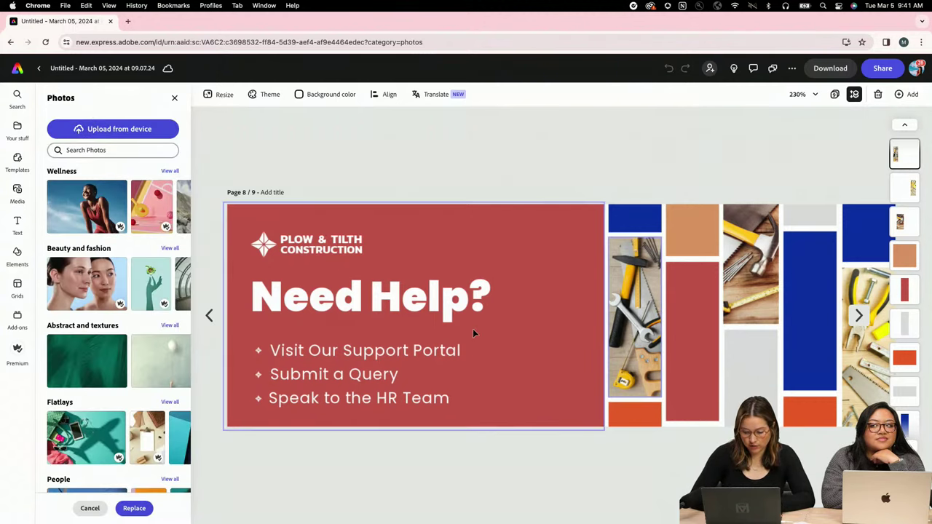
pyautogui.click(65, 151)
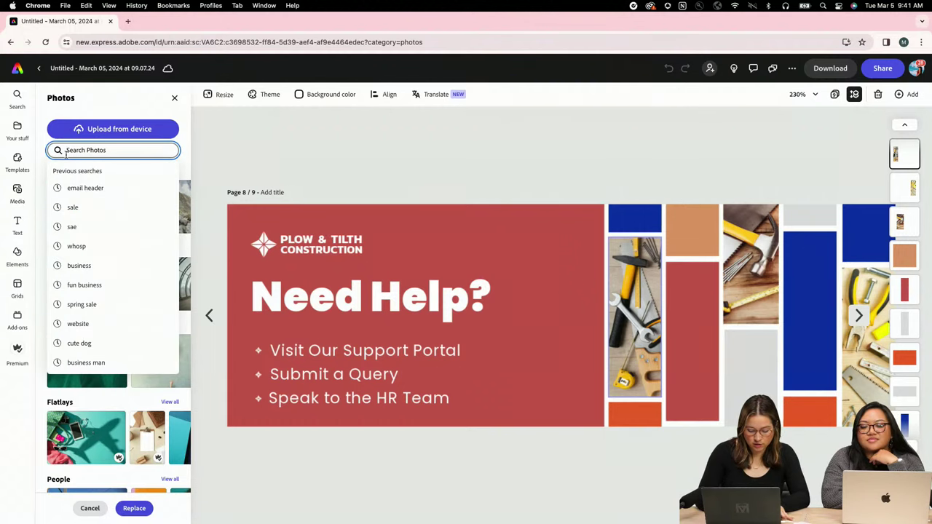
pyautogui.write('cowbo')
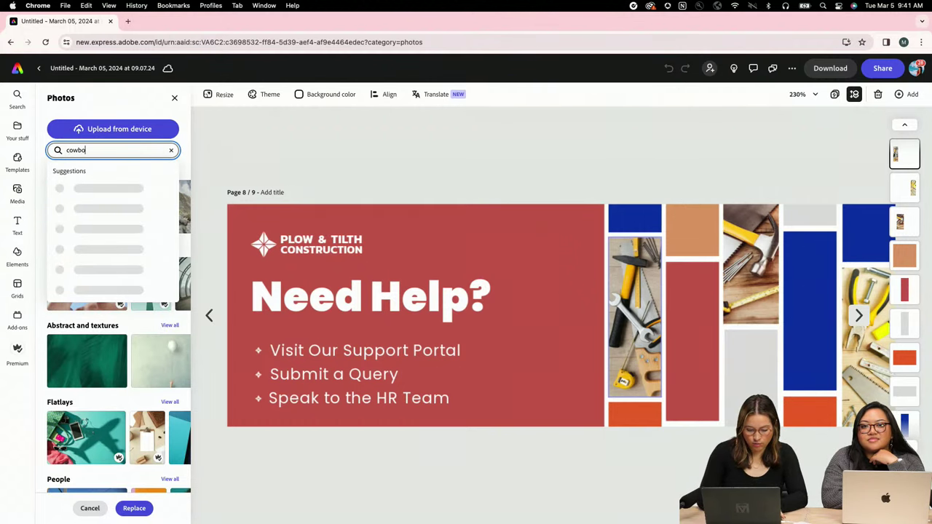
pyautogui.write('y clothes')
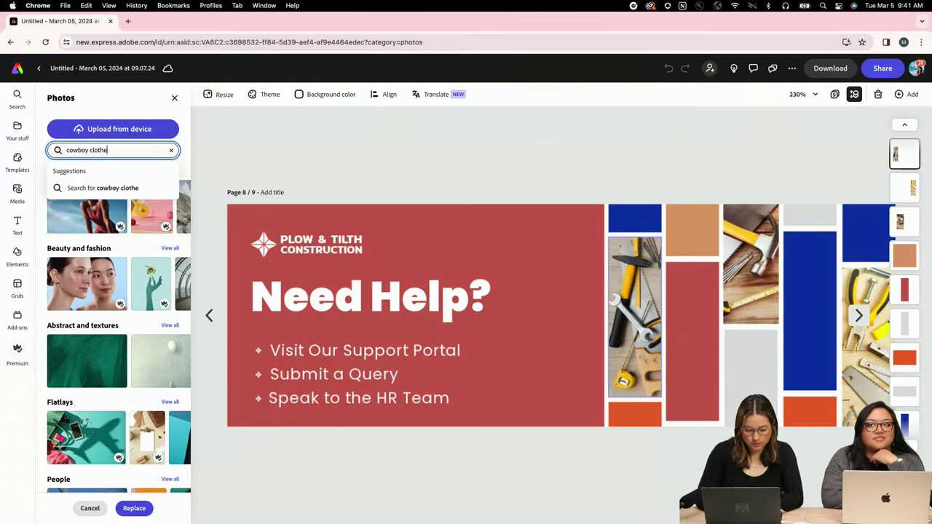
pyautogui.press('Return')
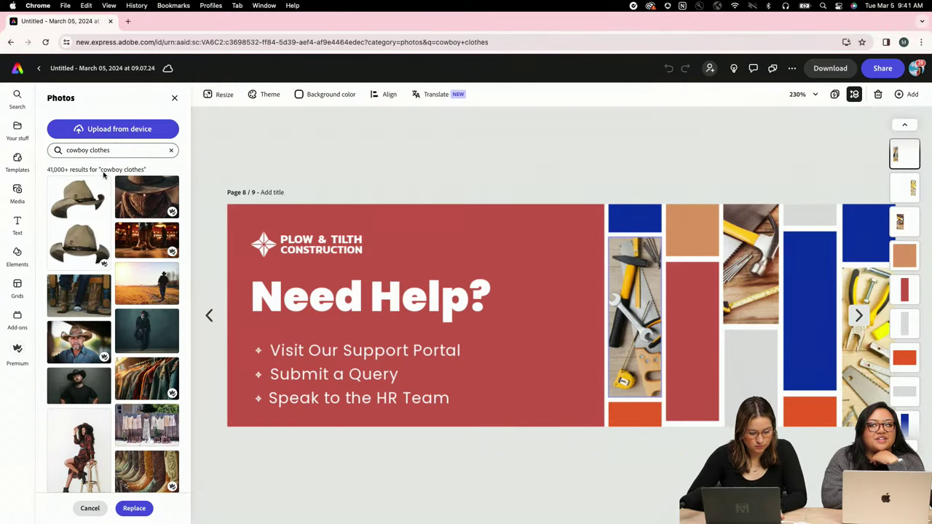
pyautogui.scroll(-2, 91, 339)
pyautogui.click(92, 391)
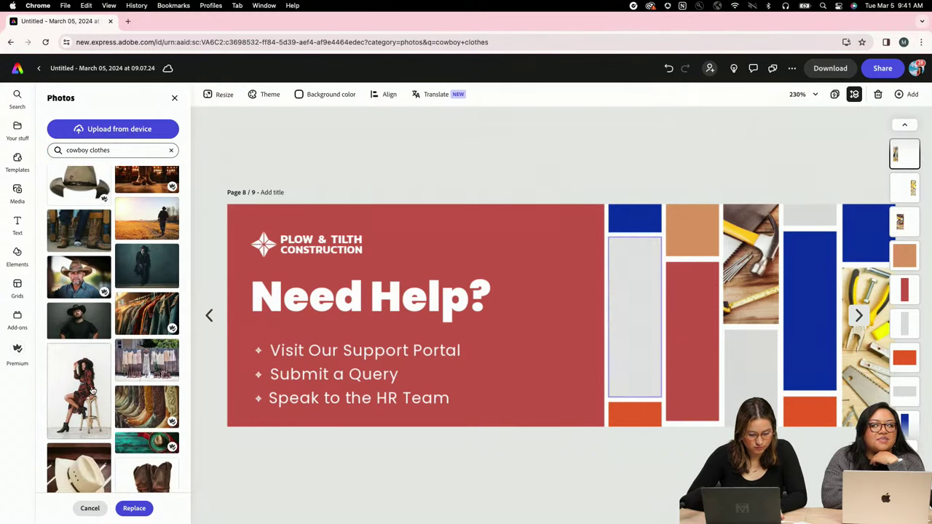
pyautogui.click(512, 142)
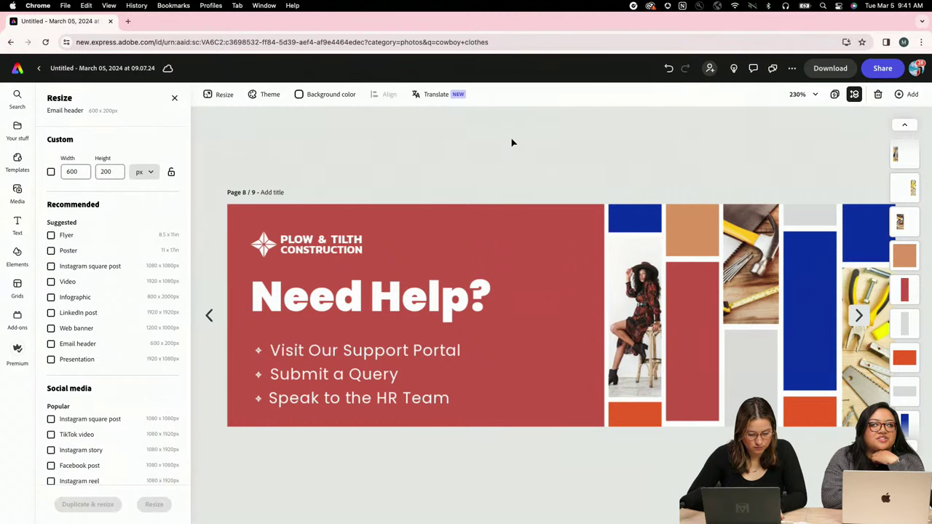
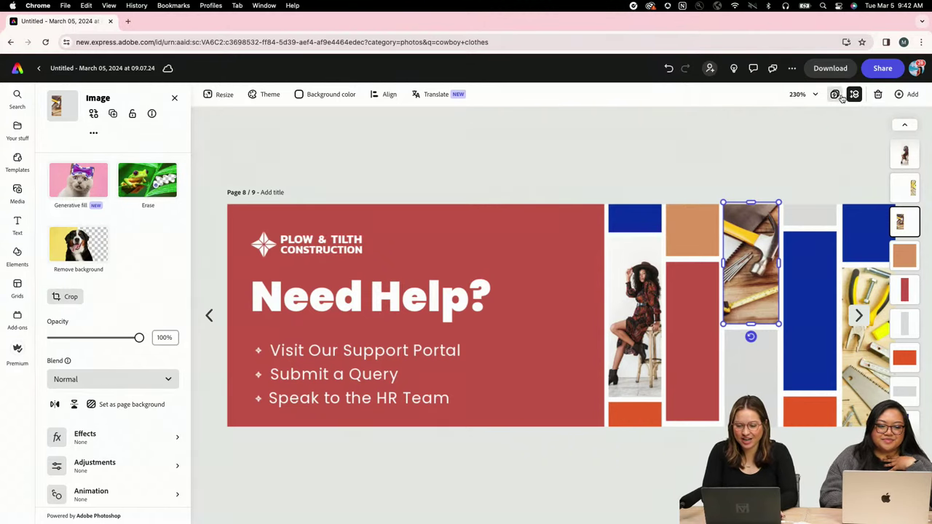
# - Open the page 1 flyer from the all-pages overview and examine its boots image and "Boutique Super Sale" lettering up close
pyautogui.click(835, 94)
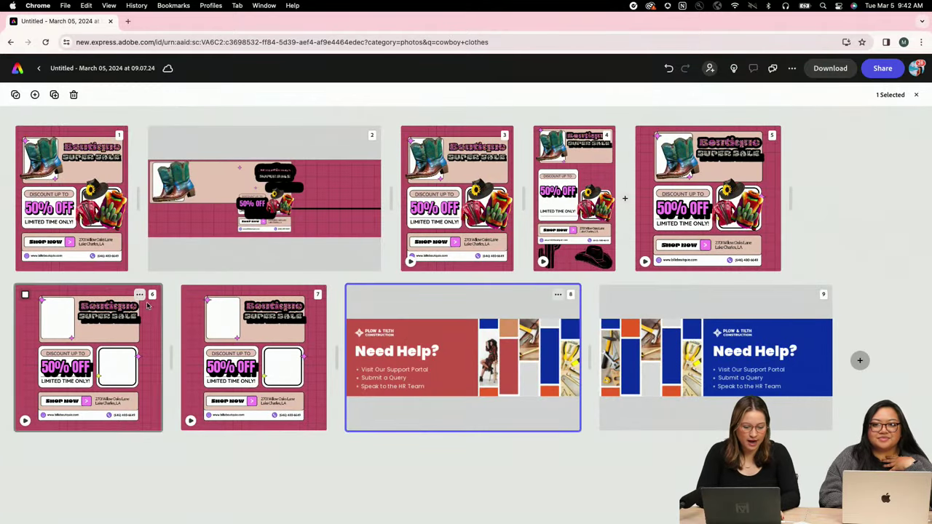
pyautogui.click(19, 268)
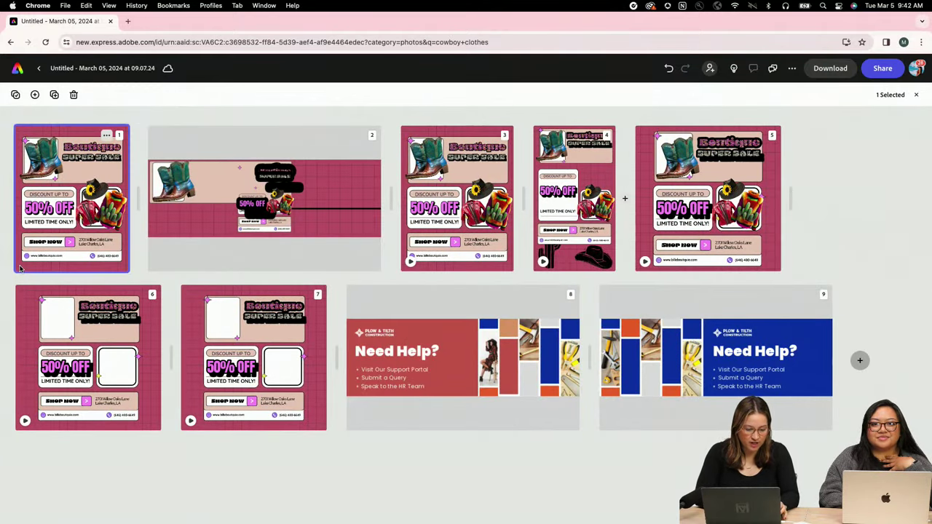
pyautogui.doubleClick(24, 271)
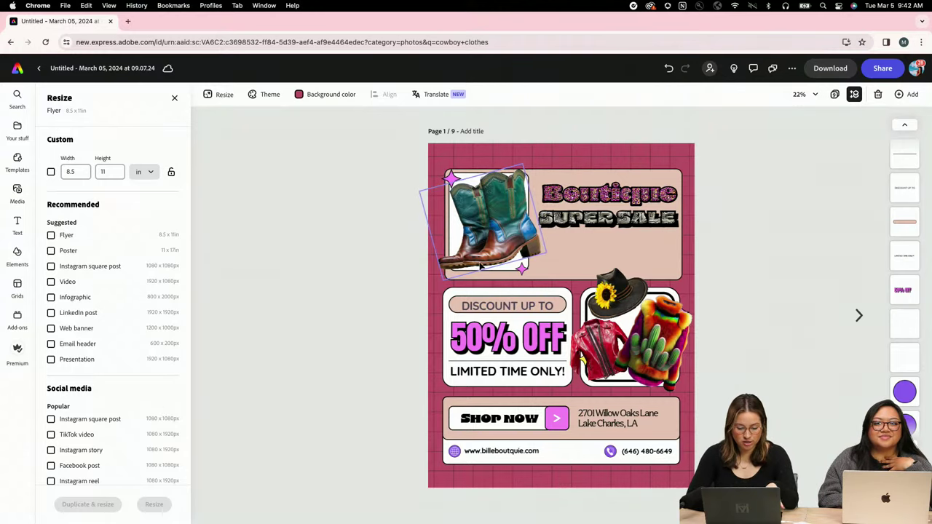
pyautogui.scroll(3, 561, 266)
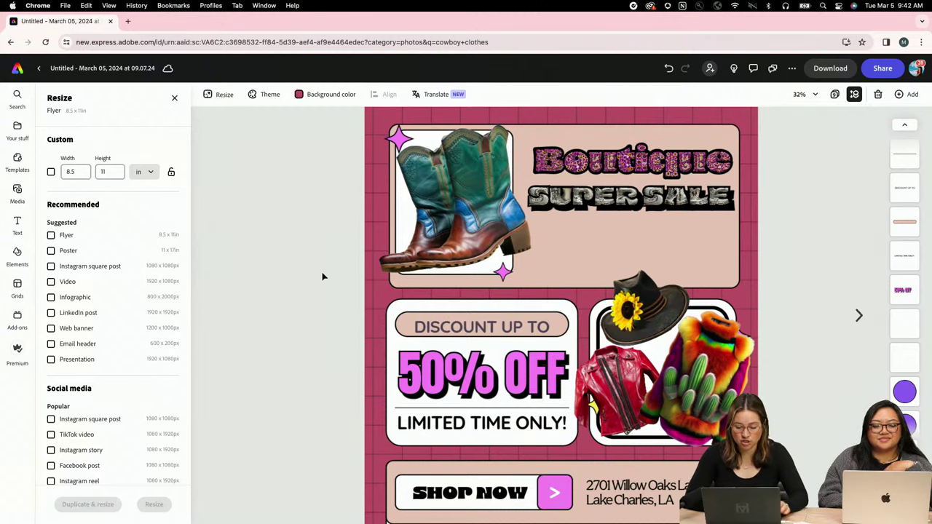
pyautogui.click(431, 249)
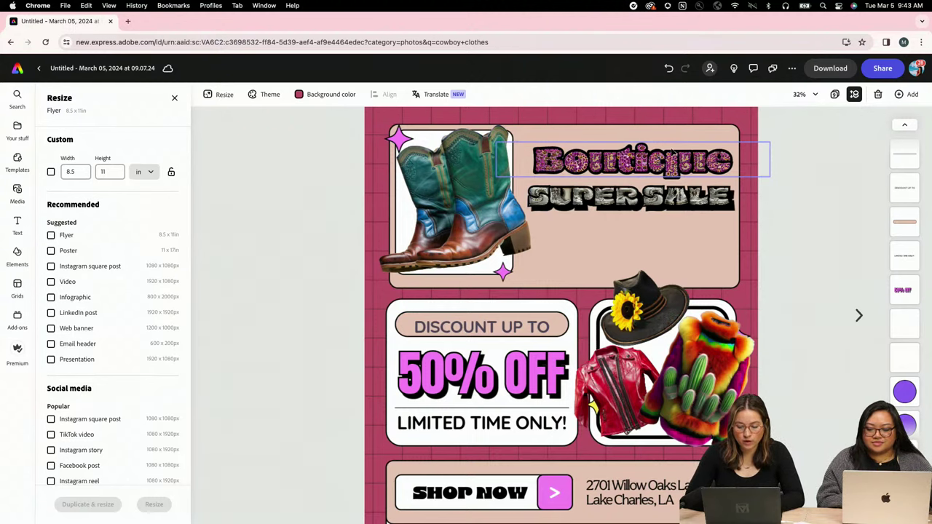
pyautogui.scroll(5, 671, 152)
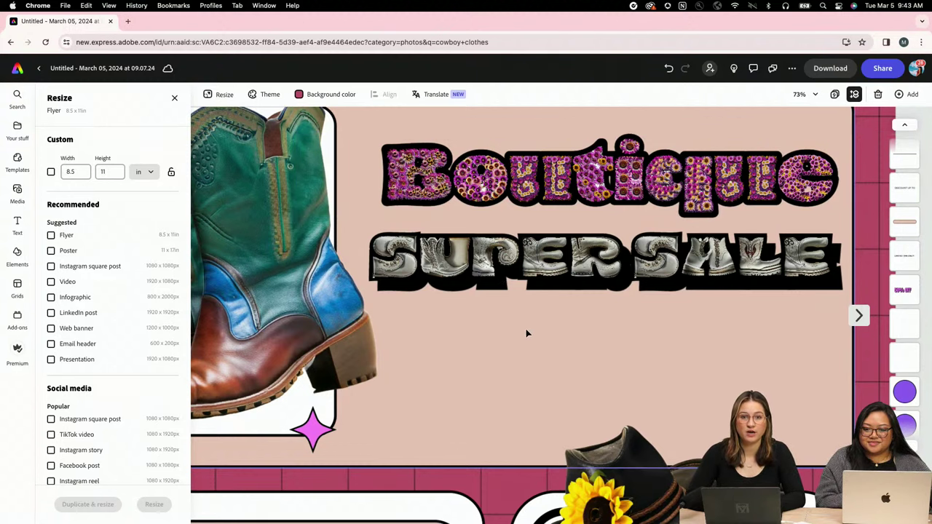
pyautogui.scroll(-3, 527, 333)
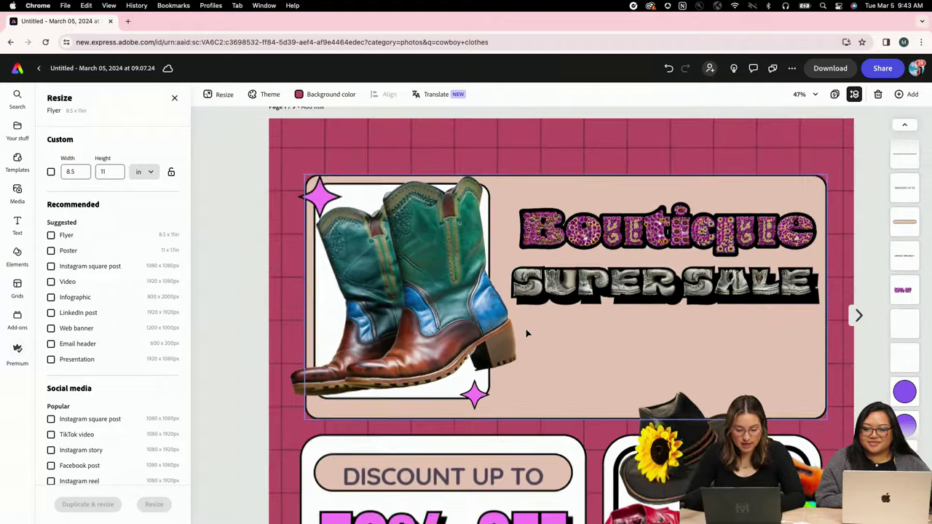
# - Review the flyer's resized versions on pages 2 to 4 and in the all-pages overview, then reopen the wide page 2 layout
pyautogui.scroll(-3, 527, 333)
pyautogui.scroll(2, 509, 327)
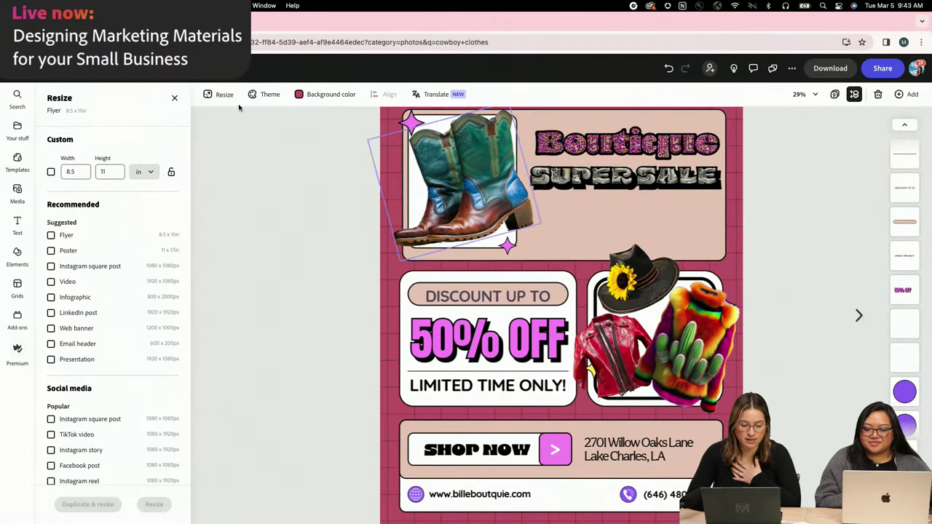
pyautogui.click(17, 130)
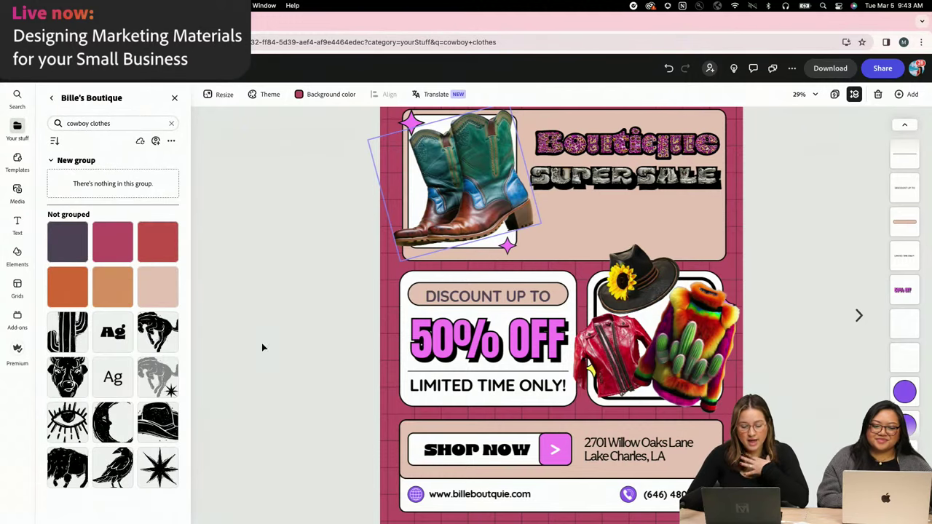
pyautogui.click(858, 319)
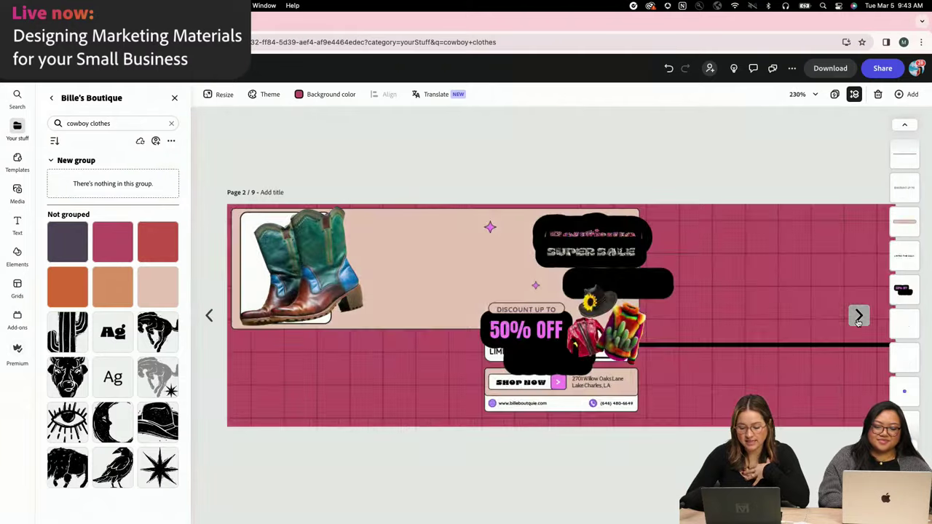
pyautogui.click(858, 319)
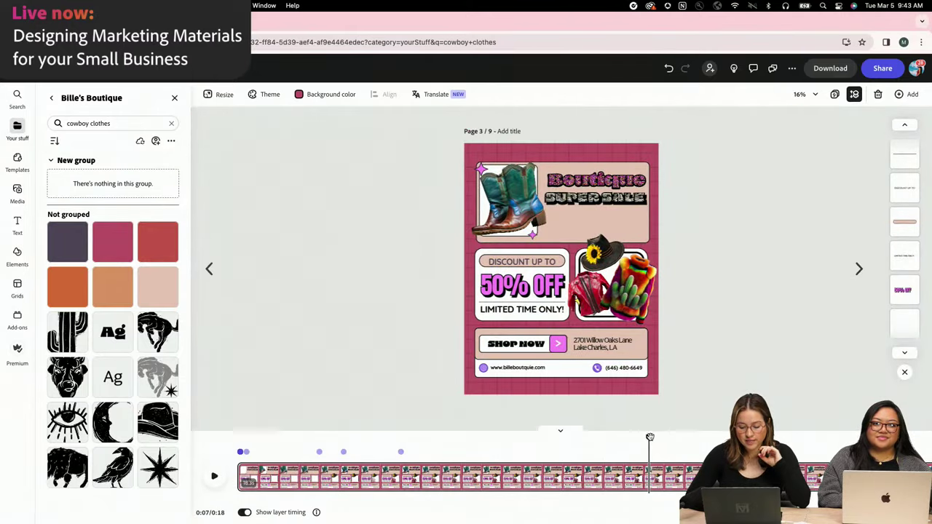
pyautogui.click(857, 269)
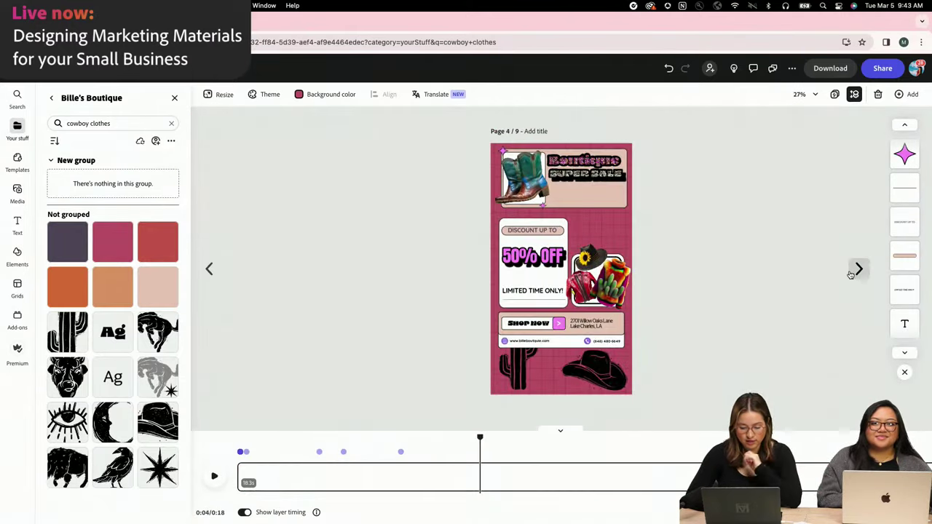
pyautogui.moveTo(480, 440); pyautogui.dragTo(461, 440)
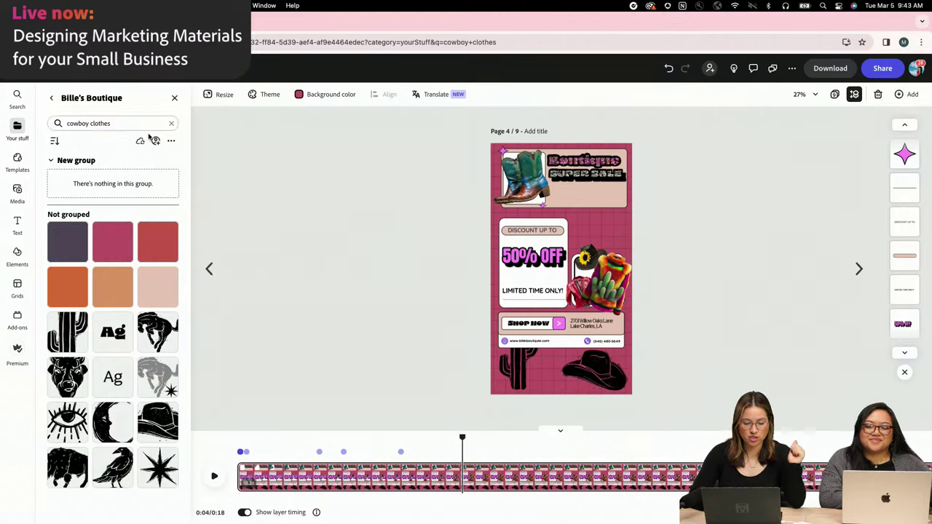
pyautogui.click(845, 90)
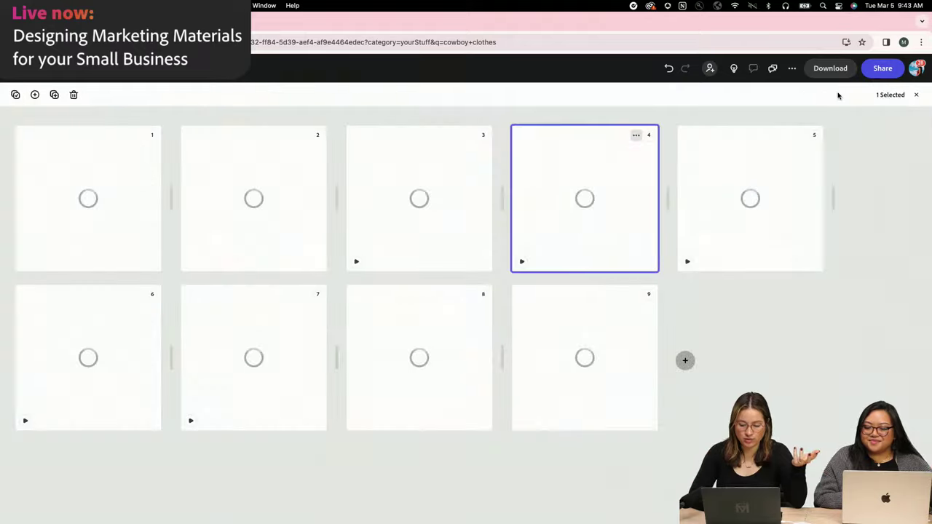
pyautogui.click(307, 193)
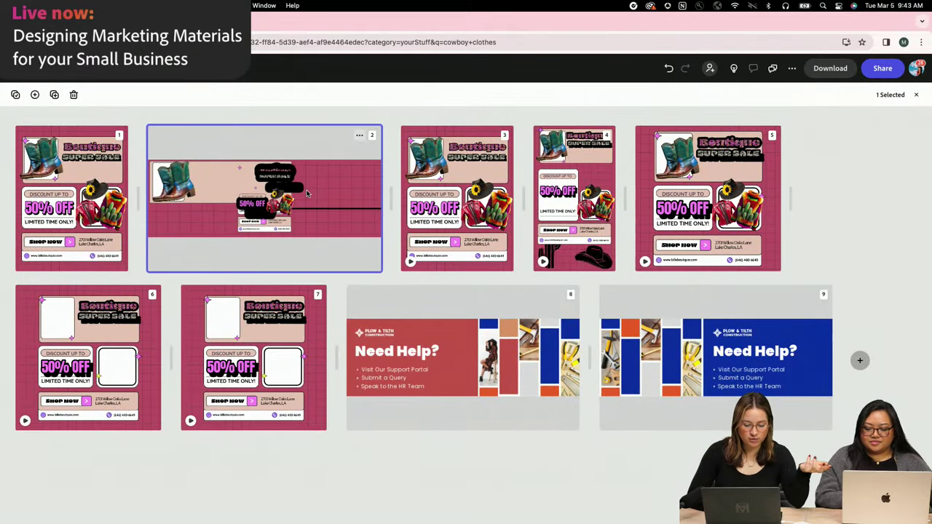
pyautogui.doubleClick(307, 193)
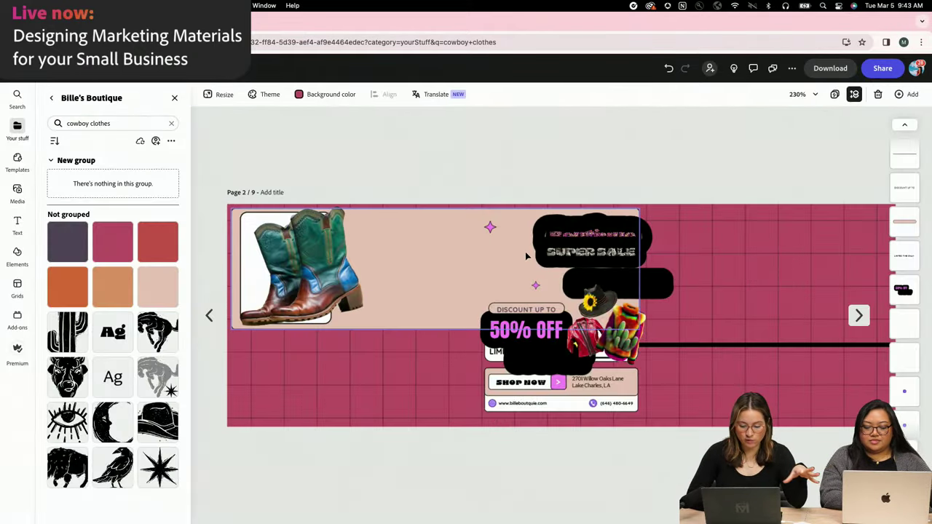
# - Open the page 8 email header and fill the tall blue rectangle in the fourth mosaic column with the brand's dark purple-gray
pyautogui.click(834, 96)
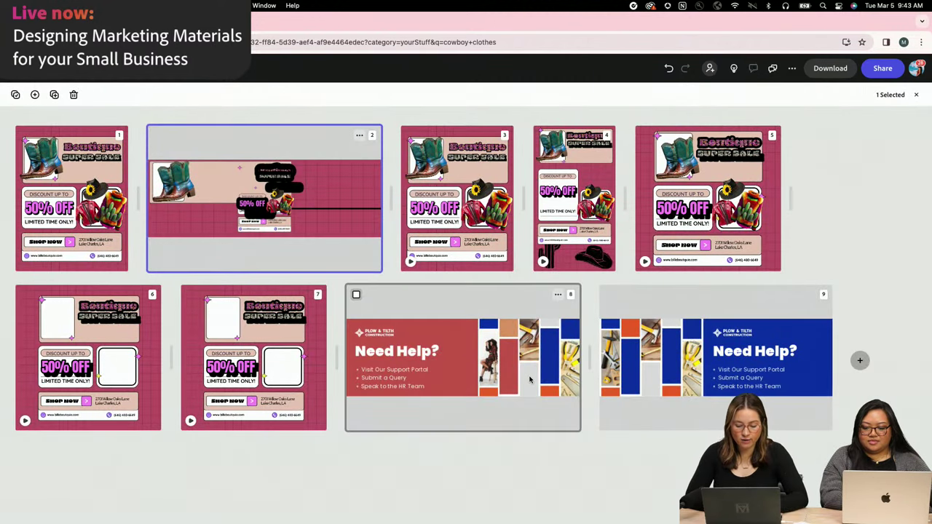
pyautogui.doubleClick(547, 379)
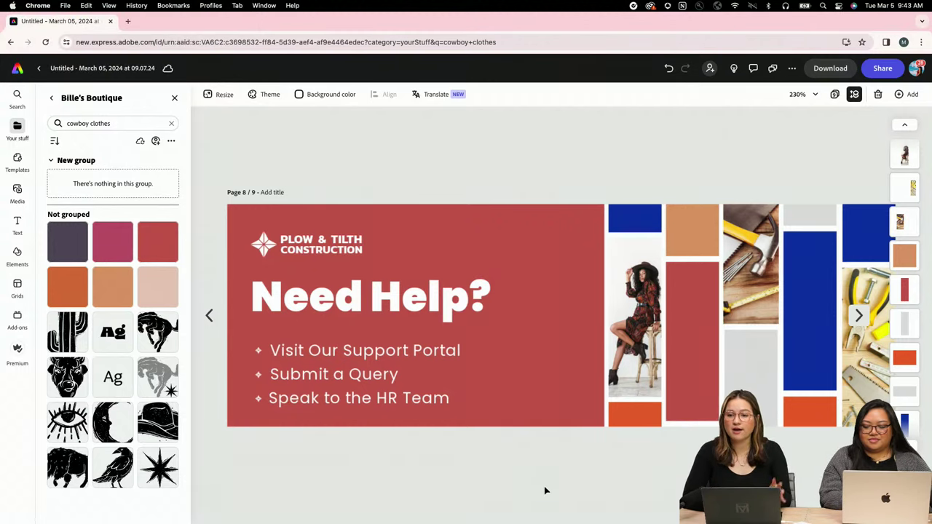
pyautogui.click(810, 327)
pyautogui.click(66, 167)
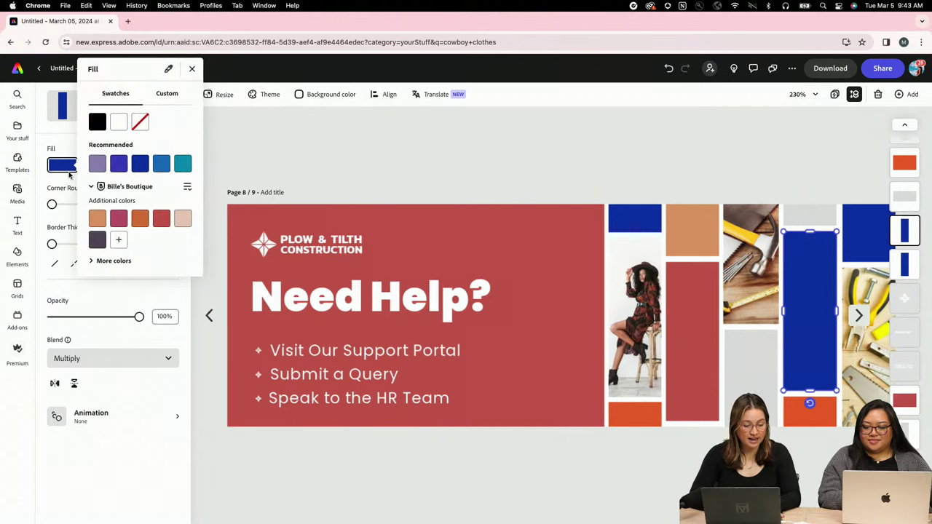
pyautogui.click(97, 240)
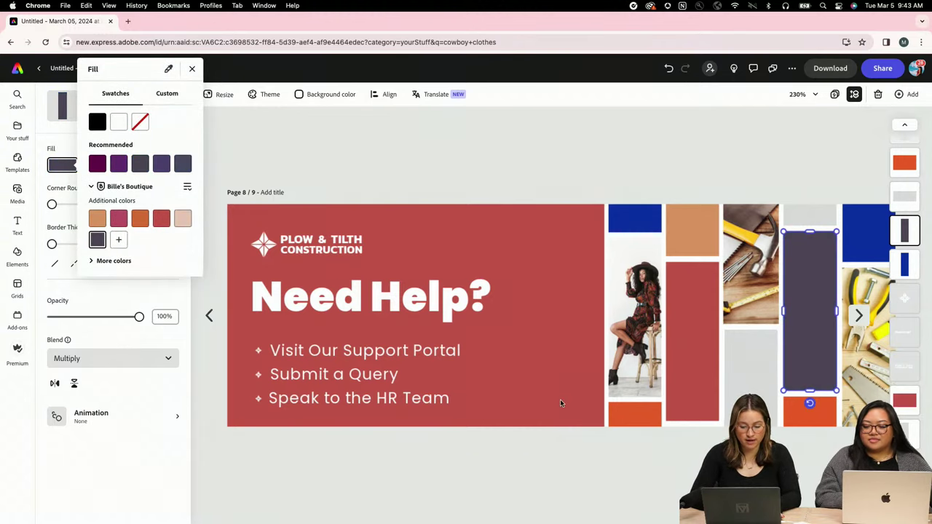
# - Fill the blue rectangle at the top of the first mosaic column with the brand's pale pink
pyautogui.click(644, 230)
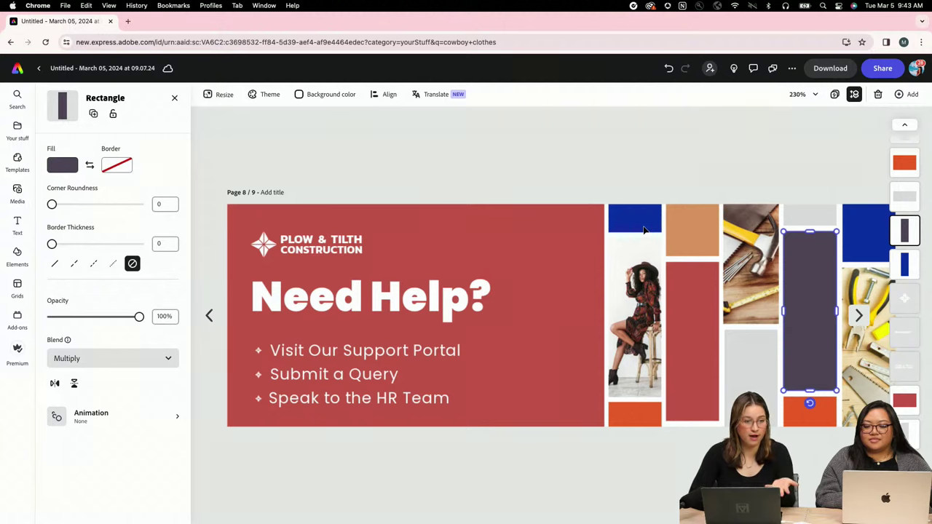
pyautogui.click(644, 230)
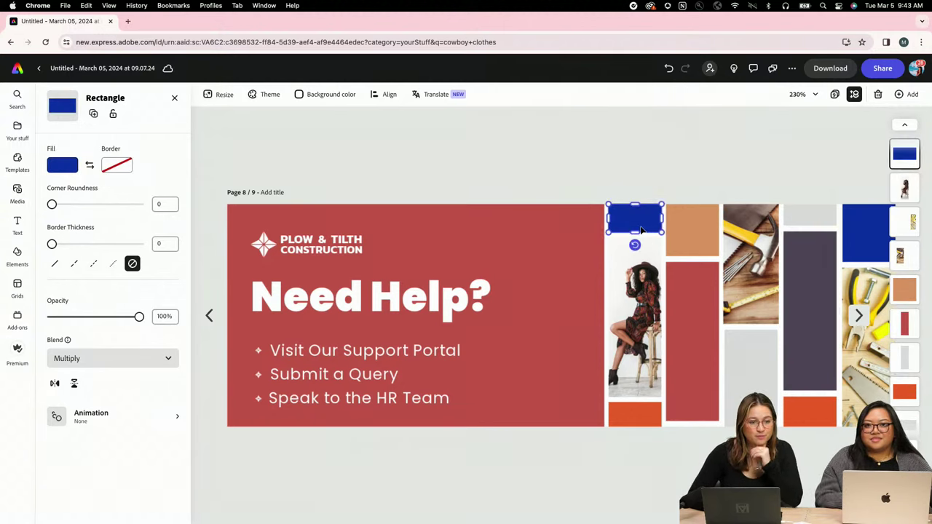
pyautogui.click(60, 158)
pyautogui.click(66, 166)
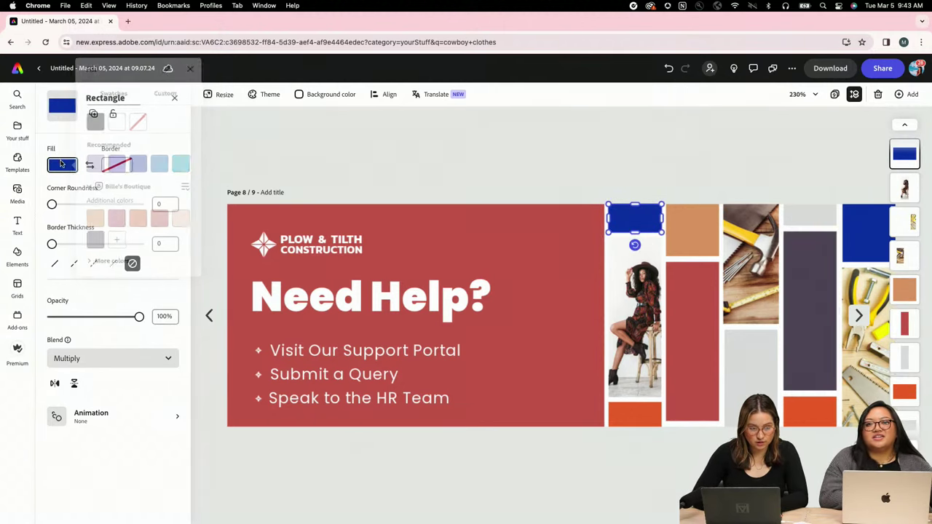
pyautogui.click(63, 166)
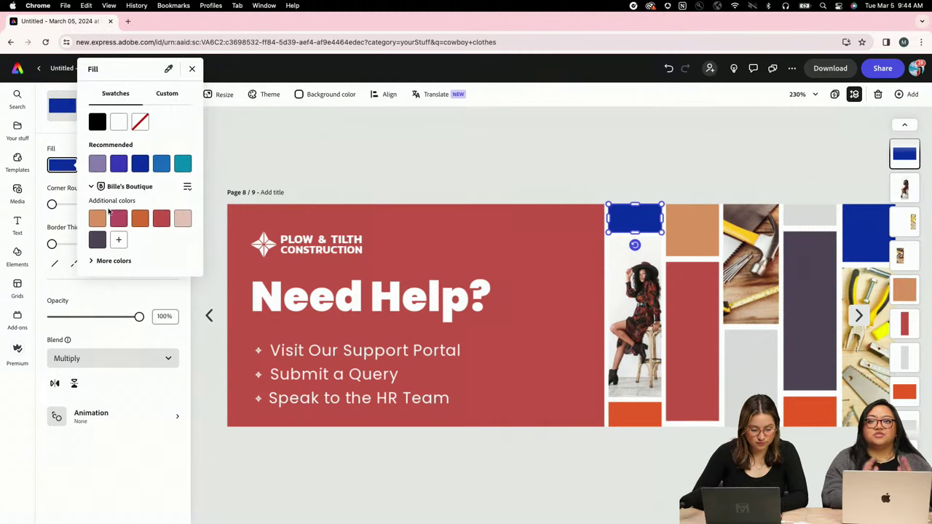
pyautogui.click(183, 220)
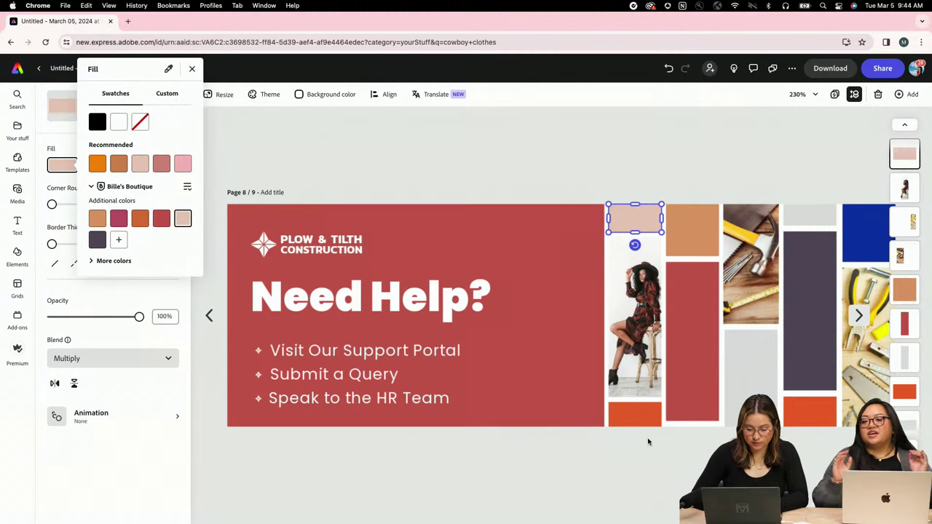
# - Fill the orange rectangles at the bottom of the first and fourth mosaic columns with the brand's pale pink
pyautogui.click(634, 415)
pyautogui.click(63, 165)
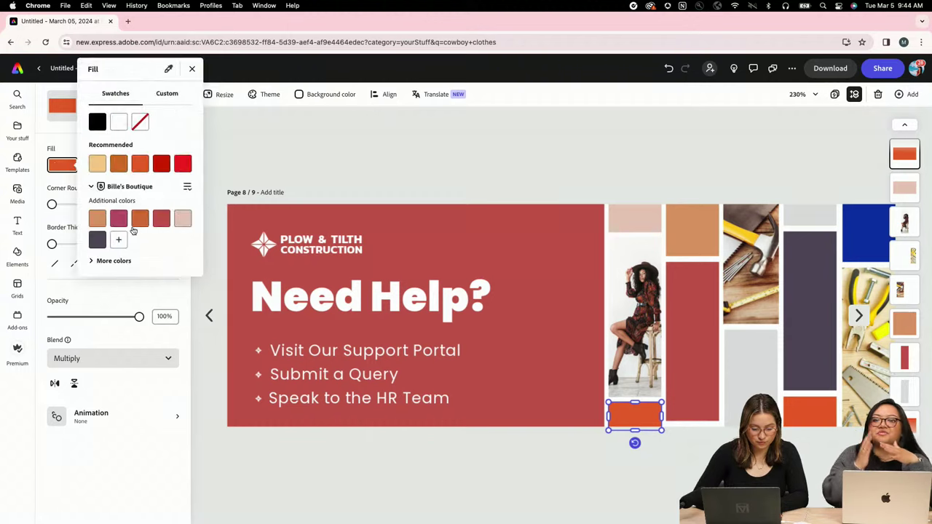
pyautogui.click(183, 219)
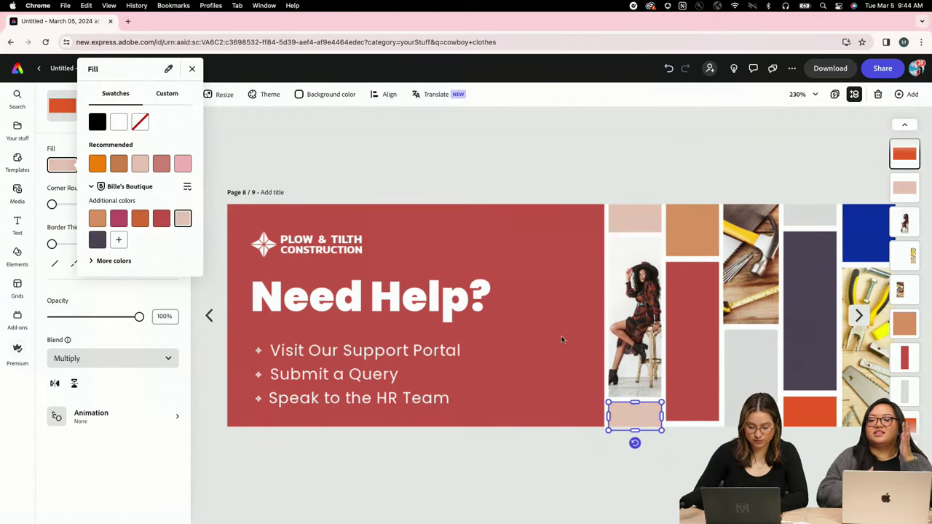
pyautogui.click(803, 413)
pyautogui.click(803, 413)
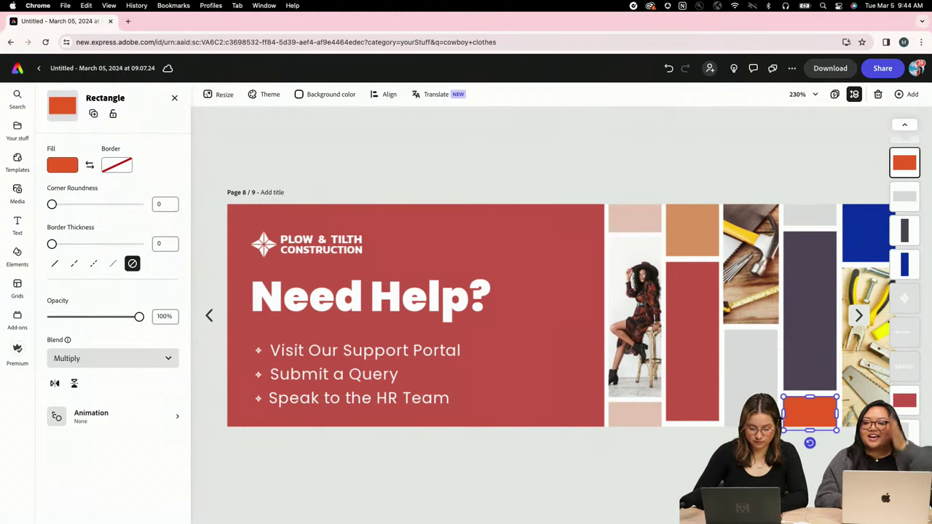
pyautogui.click(62, 165)
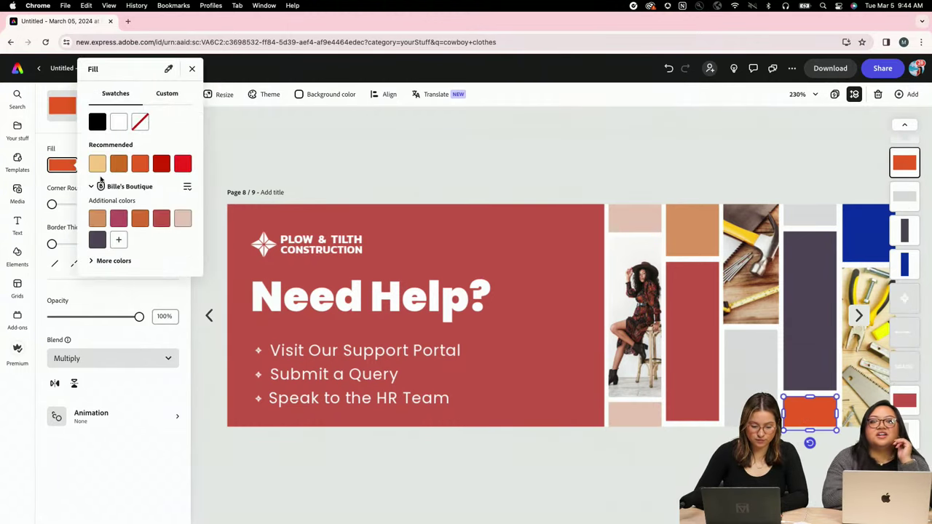
pyautogui.click(182, 218)
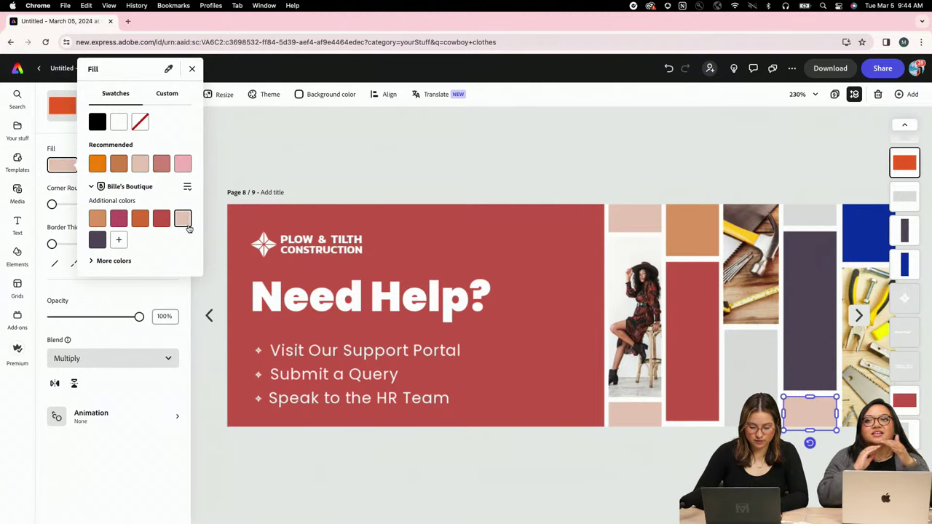
# - Fill the blue rectangle at the top of the last mosaic column with the brand's tan color
pyautogui.click(861, 240)
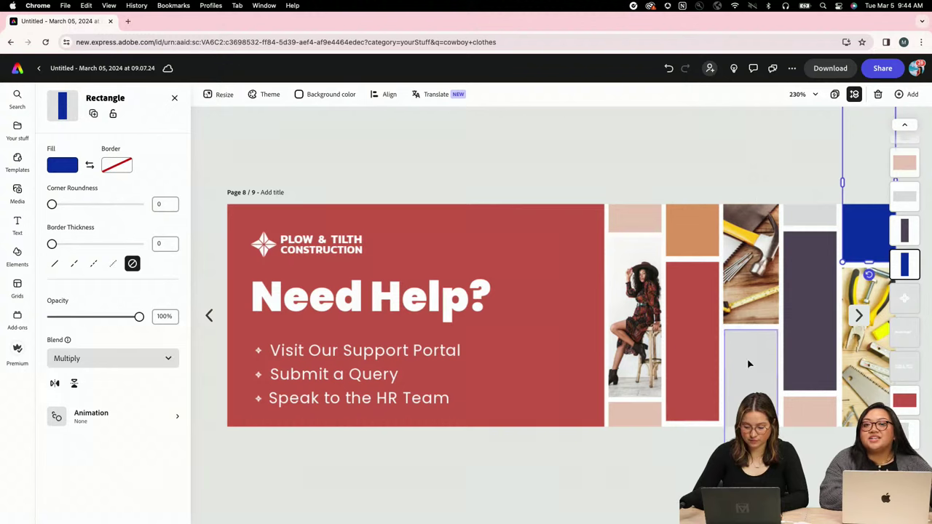
pyautogui.click(64, 165)
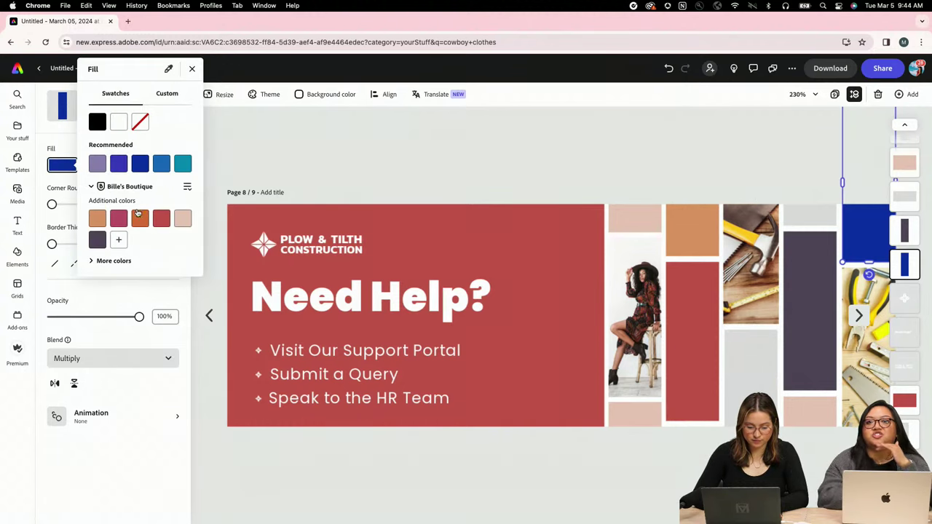
pyautogui.click(96, 219)
pyautogui.click(449, 434)
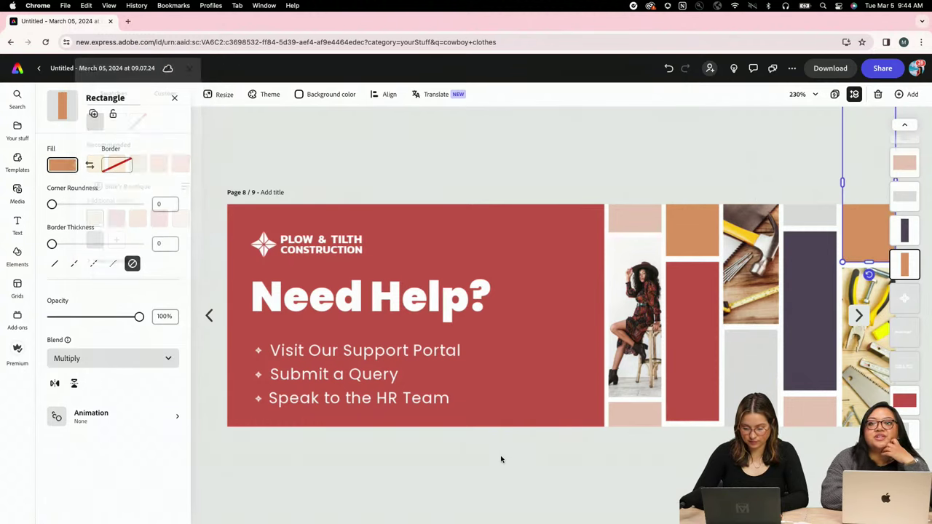
pyautogui.click(757, 291)
pyautogui.click(865, 342)
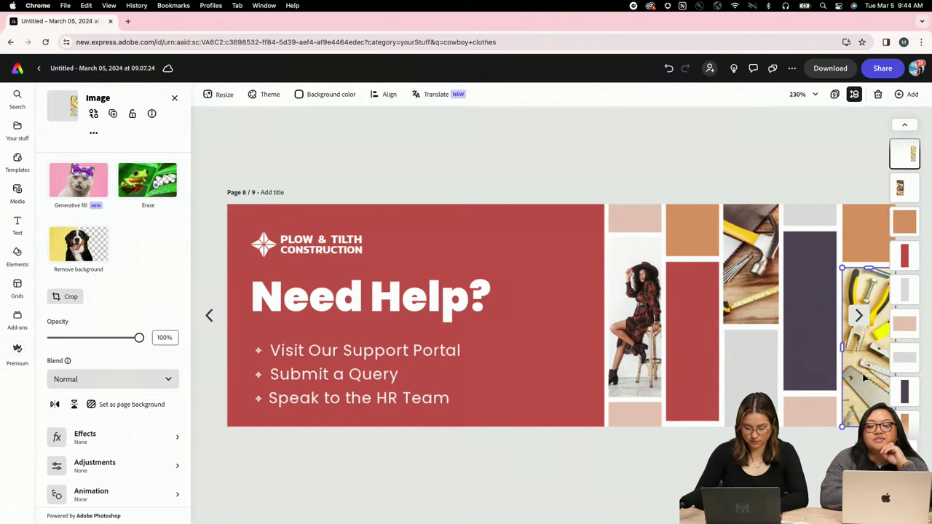
pyautogui.click(751, 269)
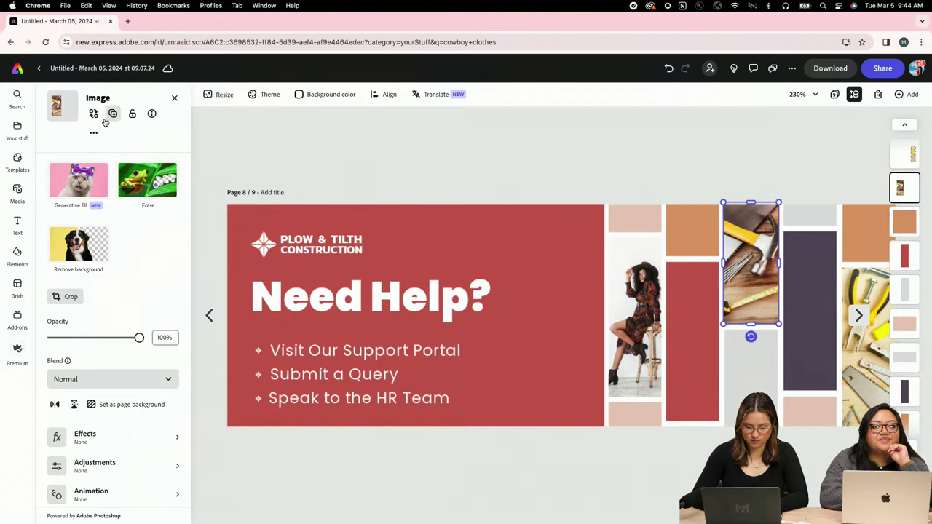
pyautogui.click(298, 136)
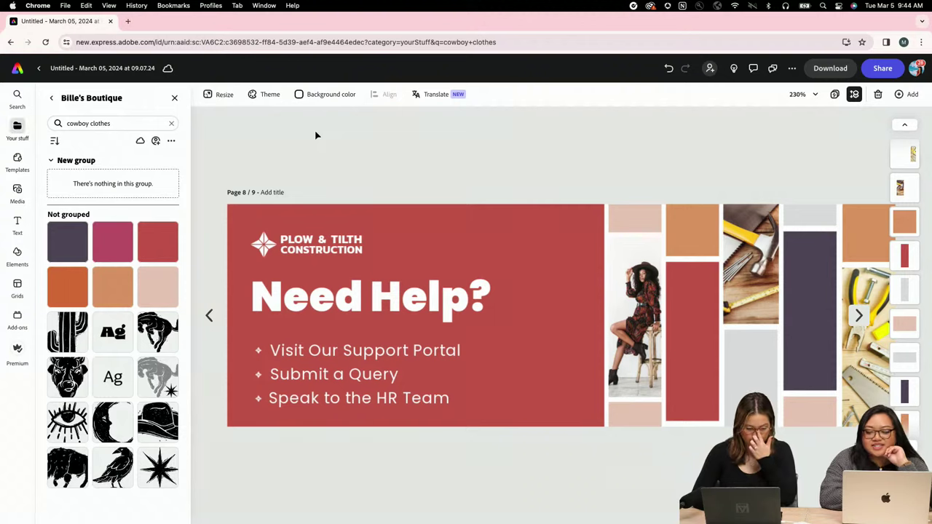
# - Add a Text to image placeholder to the email header from the photo media options
pyautogui.click(18, 157)
pyautogui.click(17, 188)
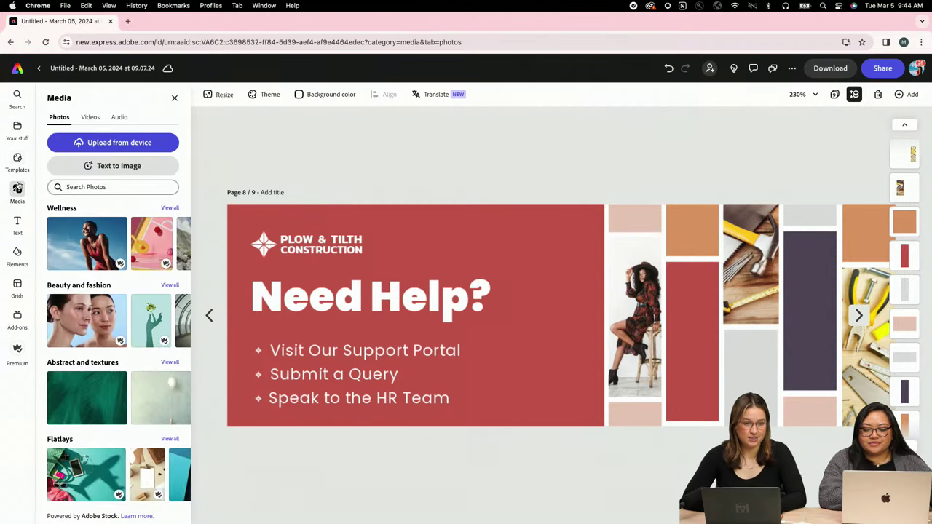
pyautogui.click(104, 172)
pyautogui.click(86, 206)
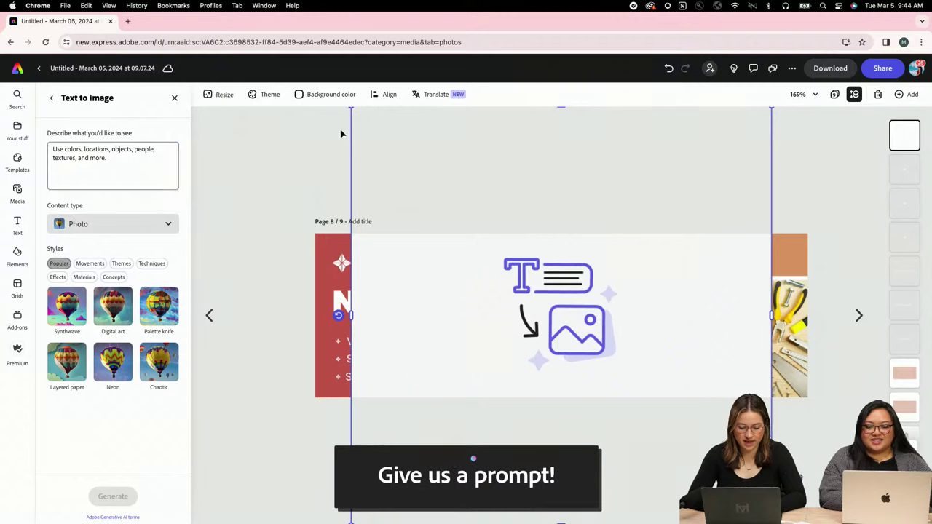
# - Shrink the Text to image placeholder to about the header's height and place it just beside the mosaic's first column
pyautogui.moveTo(350, 106); pyautogui.dragTo(499, 254)
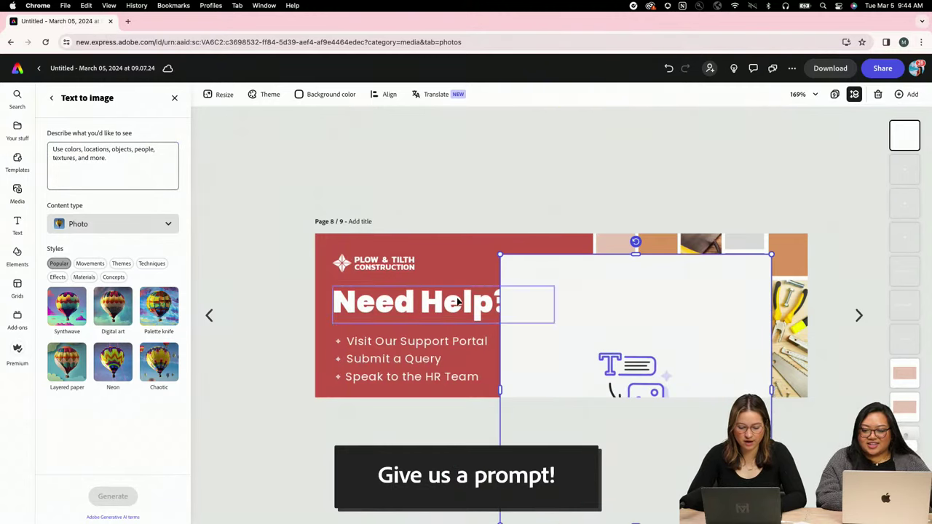
pyautogui.moveTo(548, 374); pyautogui.dragTo(387, 260)
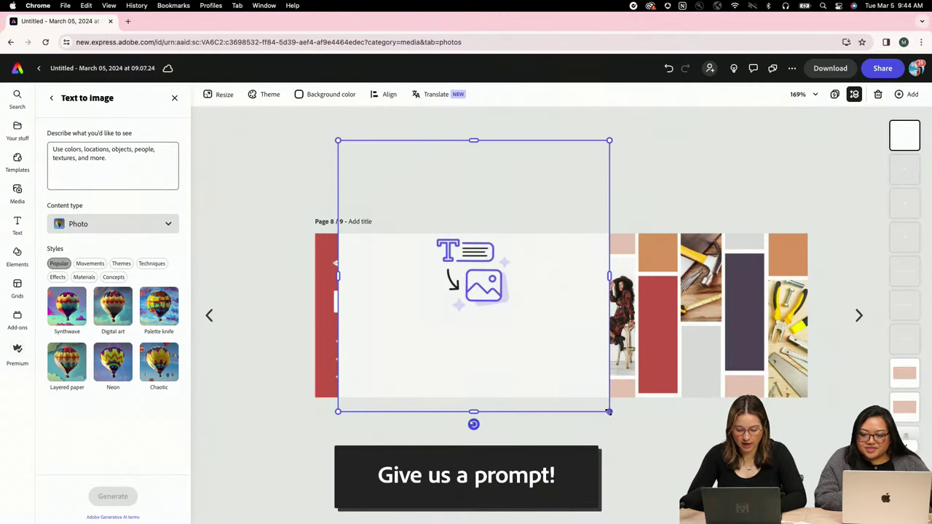
pyautogui.moveTo(609, 412); pyautogui.dragTo(503, 310)
pyautogui.moveTo(456, 281); pyautogui.dragTo(533, 381)
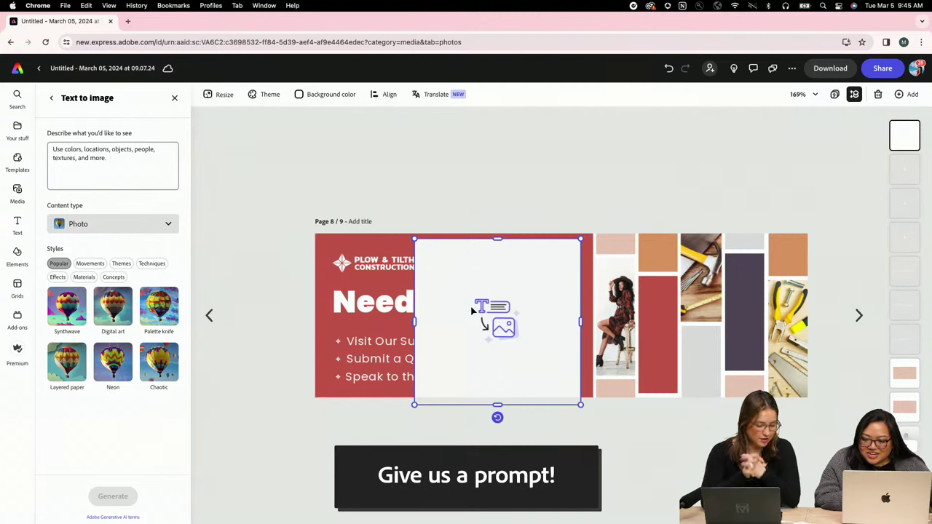
# - Generate photos from the prompt "Sheriff badge on a pretty red dress" and place the second result in the header
pyautogui.click(99, 176)
pyautogui.write('Sh')
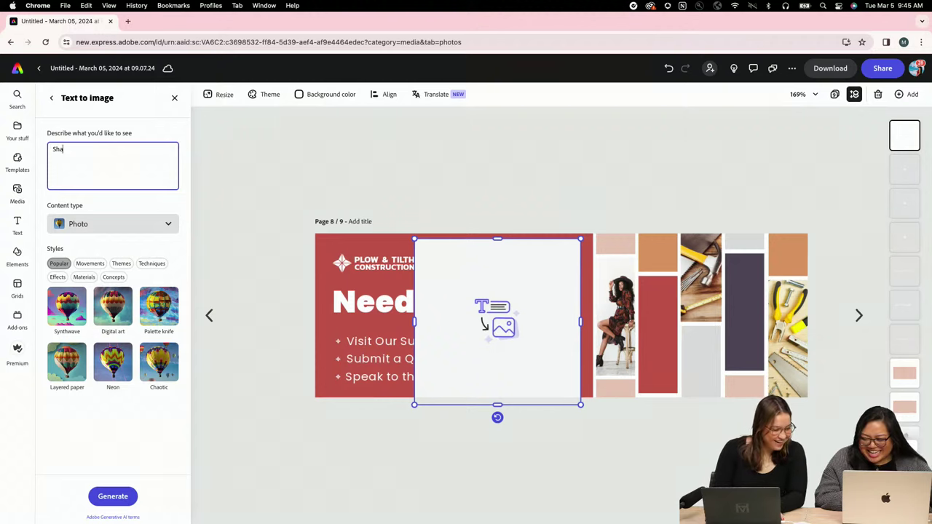
pyautogui.write('a')
pyautogui.press('BackSpace')
pyautogui.write('eriff')
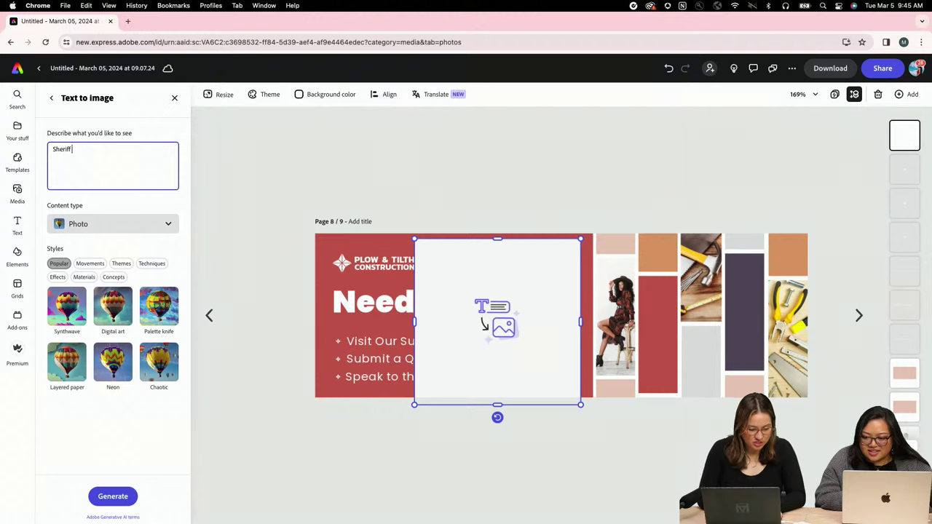
pyautogui.write('badge')
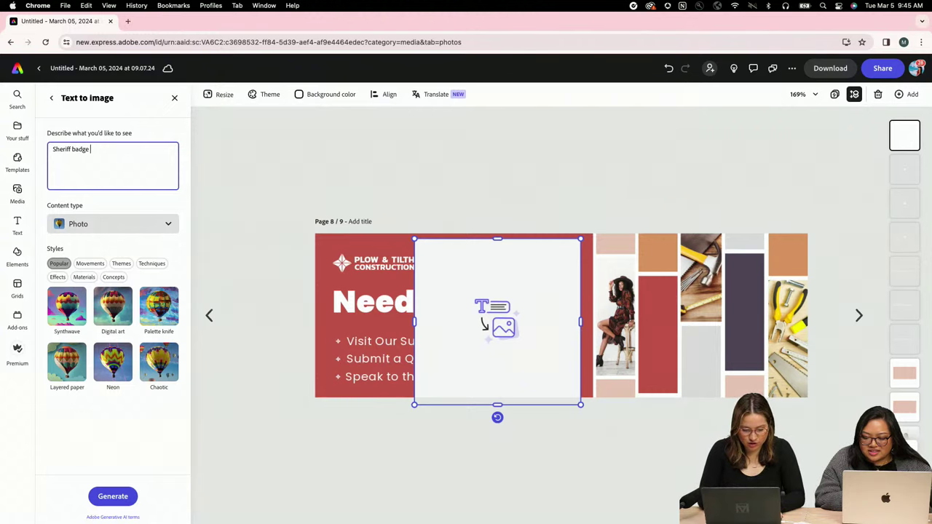
pyautogui.write(' on a pretty res d')
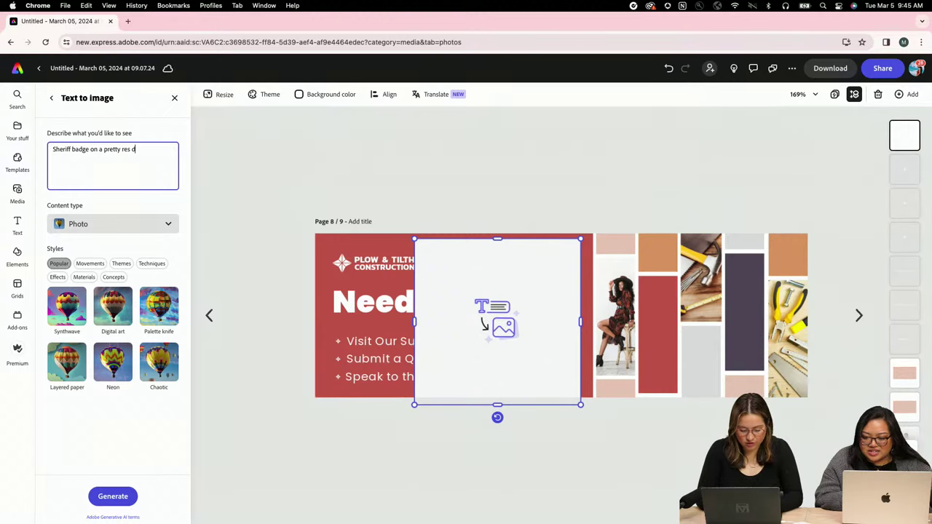
pyautogui.write('ress')
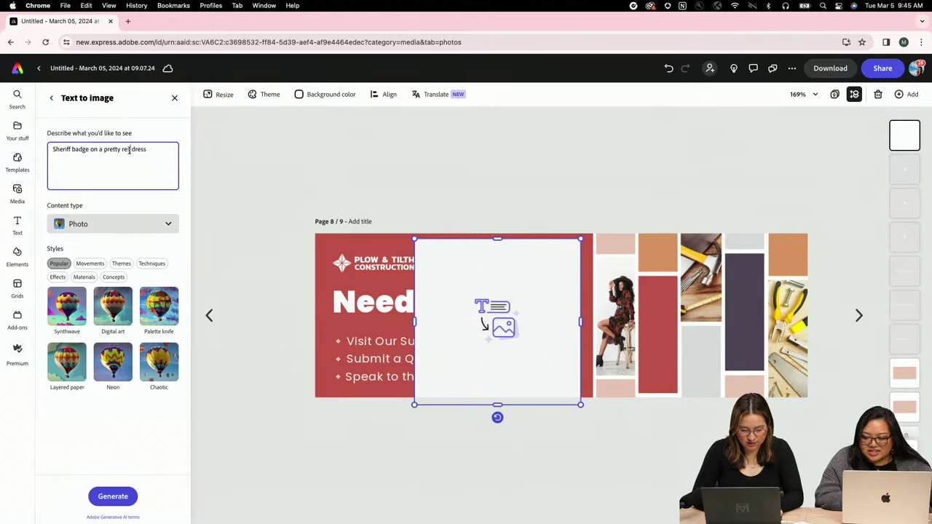
pyautogui.press('BackSpace')
pyautogui.press('BackSpace')
pyautogui.press('BackSpace')
pyautogui.press('BackSpace')
pyautogui.press('BackSpace')
pyautogui.press('BackSpace')
pyautogui.press('BackSpace')
pyautogui.write('d dress')
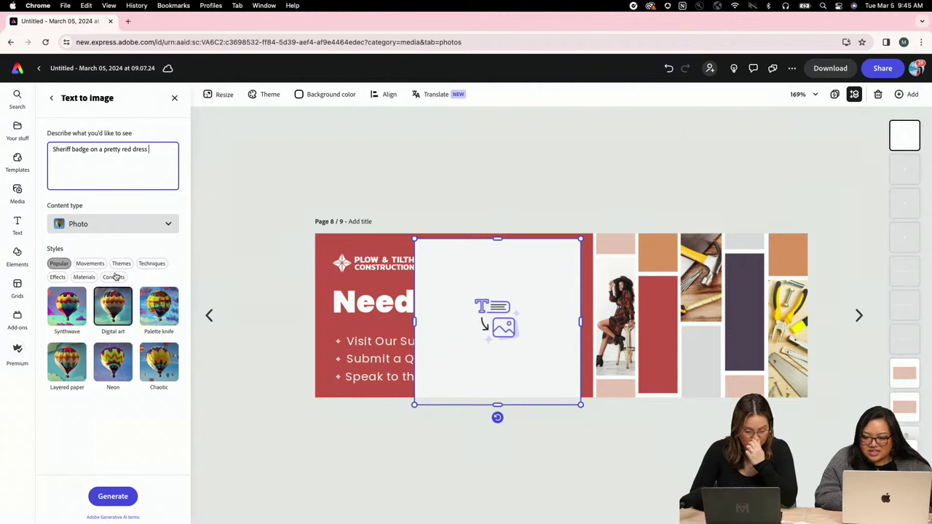
pyautogui.click(113, 498)
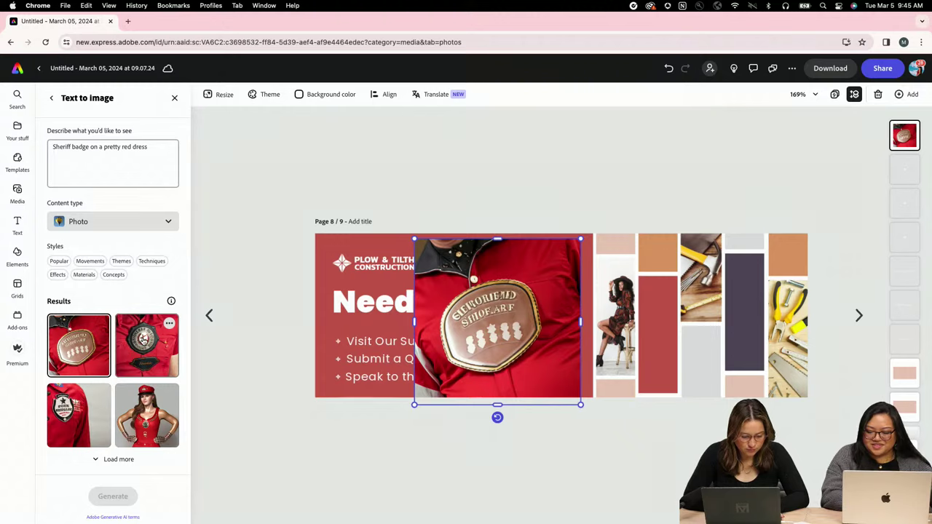
pyautogui.click(144, 340)
# - Shorten the prompt to "pretty red dress", generate new photos, and try the third and fourth results in the header
pyautogui.click(74, 149)
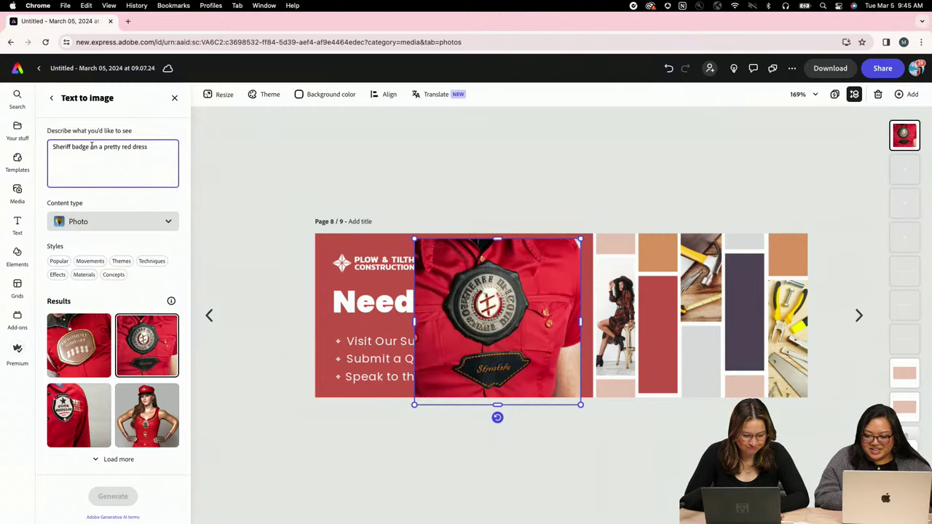
pyautogui.moveTo(87, 146); pyautogui.dragTo(18, 130)
pyautogui.press('BackSpace')
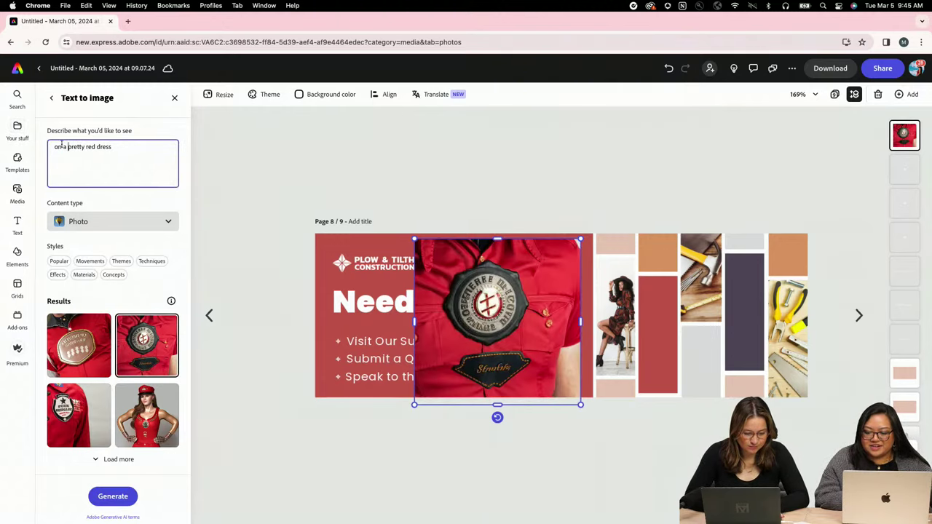
pyautogui.press('BackSpace')
pyautogui.press('BackSpace')
pyautogui.press('BackSpace')
pyautogui.press('BackSpace')
pyautogui.press('BackSpace')
pyautogui.click(112, 496)
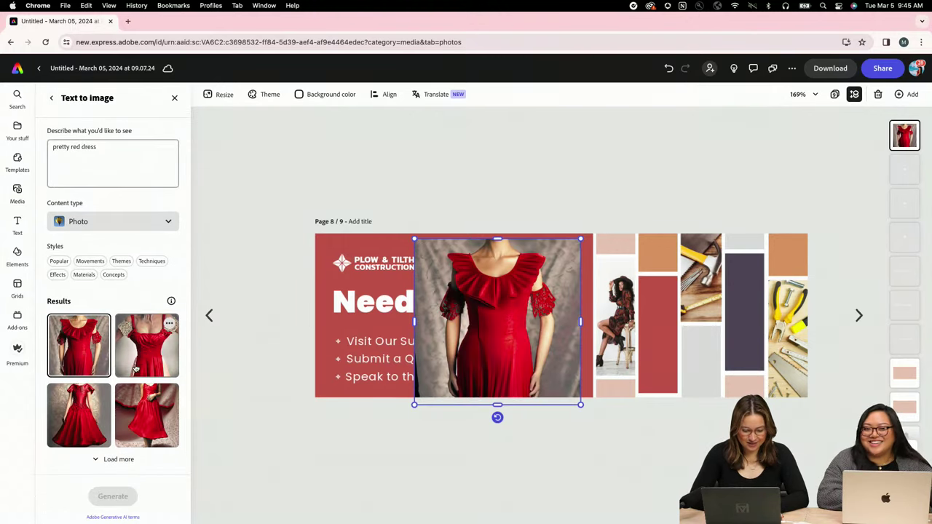
pyautogui.click(76, 415)
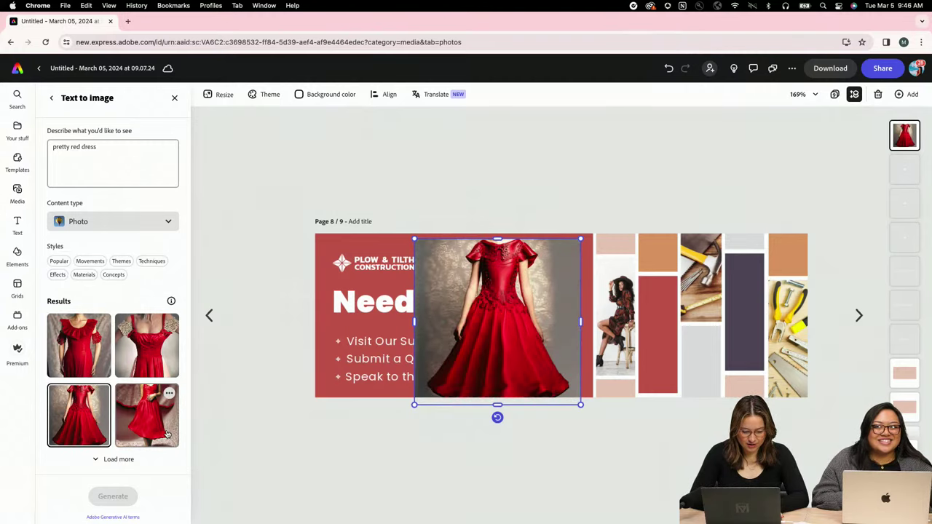
pyautogui.click(166, 434)
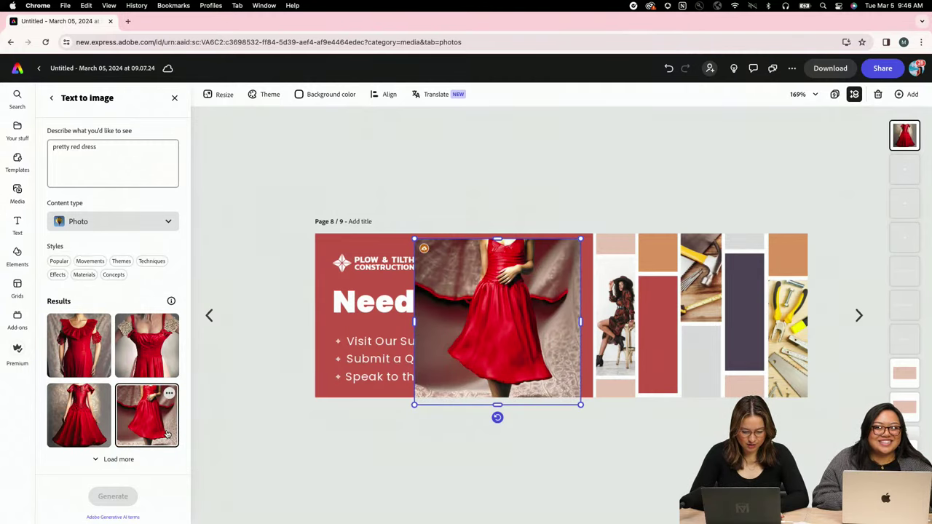
# - Reword the prompt to "western dress red leather", generate new photos, and place the fourth result in the header
pyautogui.click(52, 146)
pyautogui.write('wes')
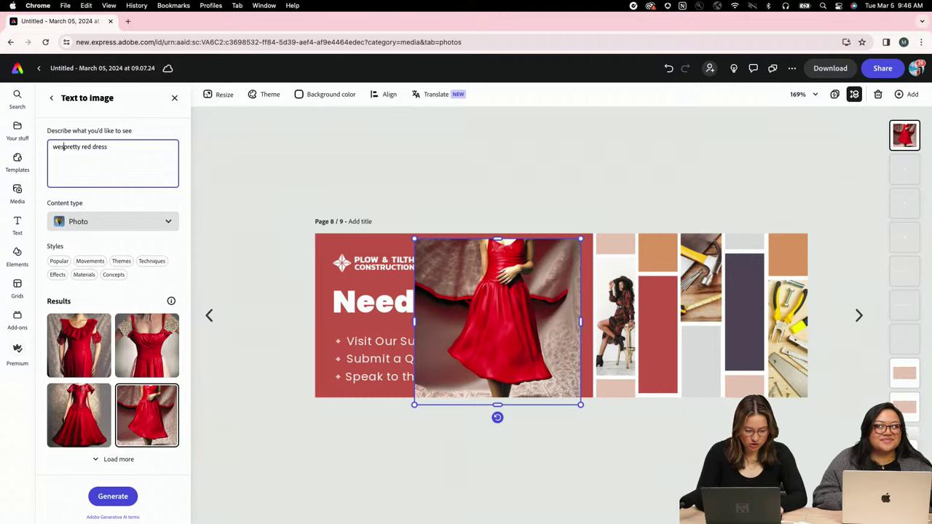
pyautogui.write('trn')
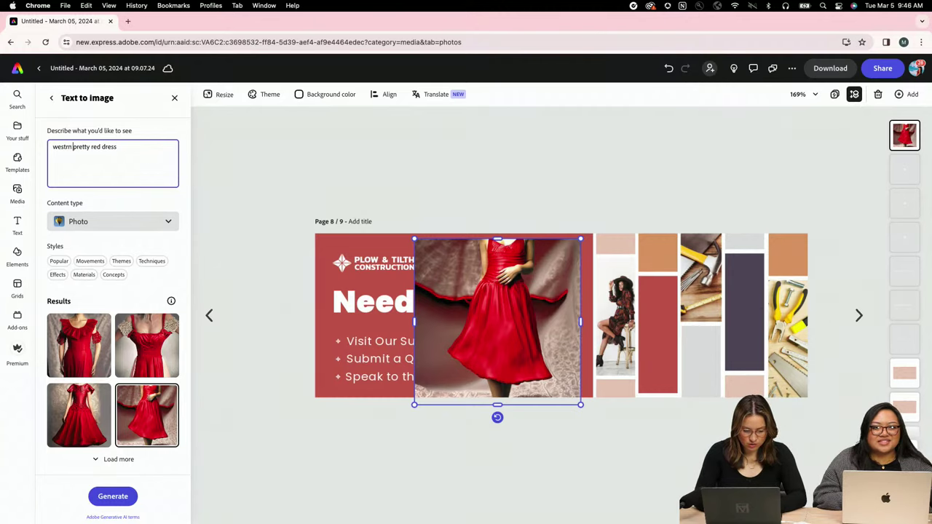
pyautogui.click(86, 149)
pyautogui.press('BackSpace')
pyautogui.press('BackSpace')
pyautogui.press('BackSpace')
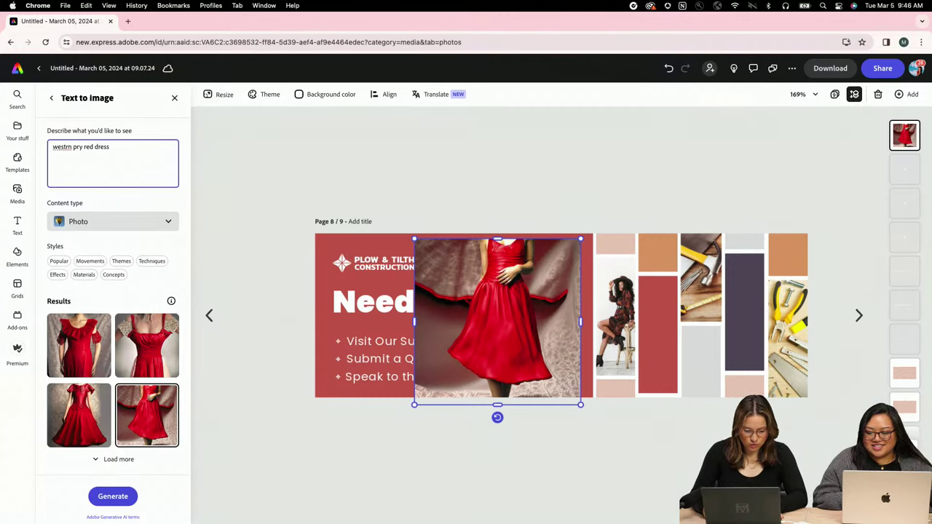
pyautogui.press('BackSpace')
pyautogui.press('BackSpace')
pyautogui.press('BackSpace')
pyautogui.press('BackSpace')
pyautogui.press('BackSpace')
pyautogui.press('Delete')
pyautogui.write('ern')
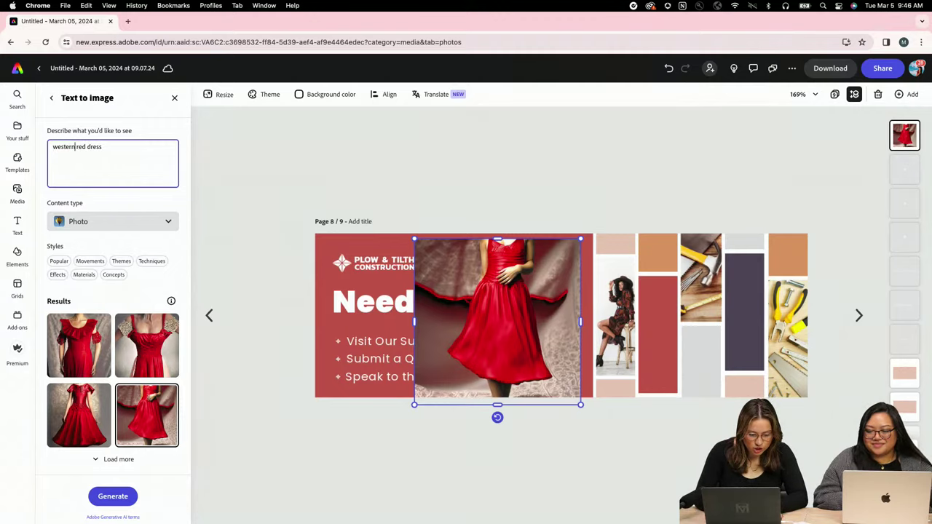
pyautogui.write(' dress')
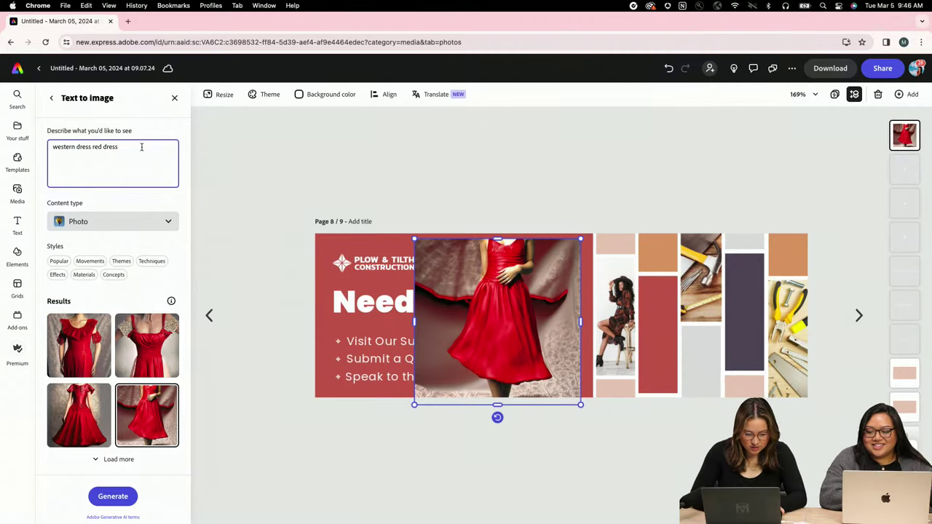
pyautogui.doubleClick(115, 148)
pyautogui.press('BackSpace')
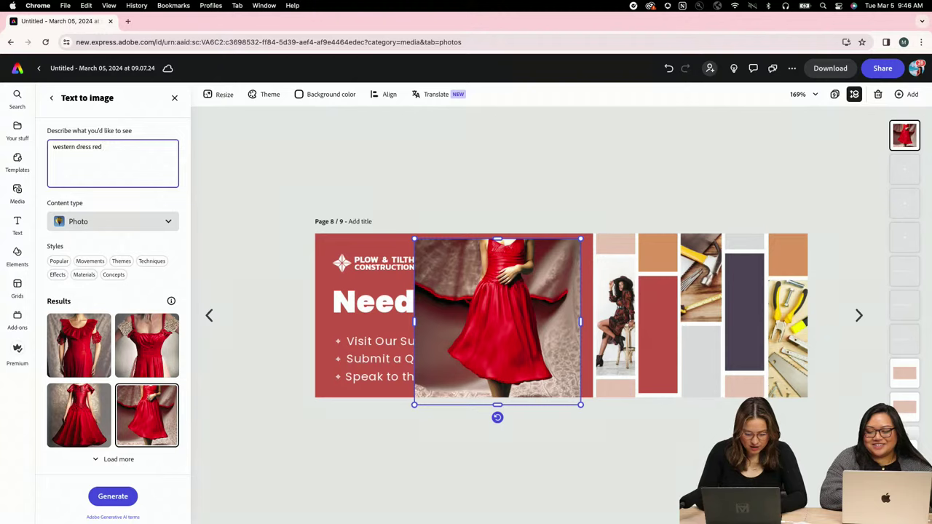
pyautogui.write('leather')
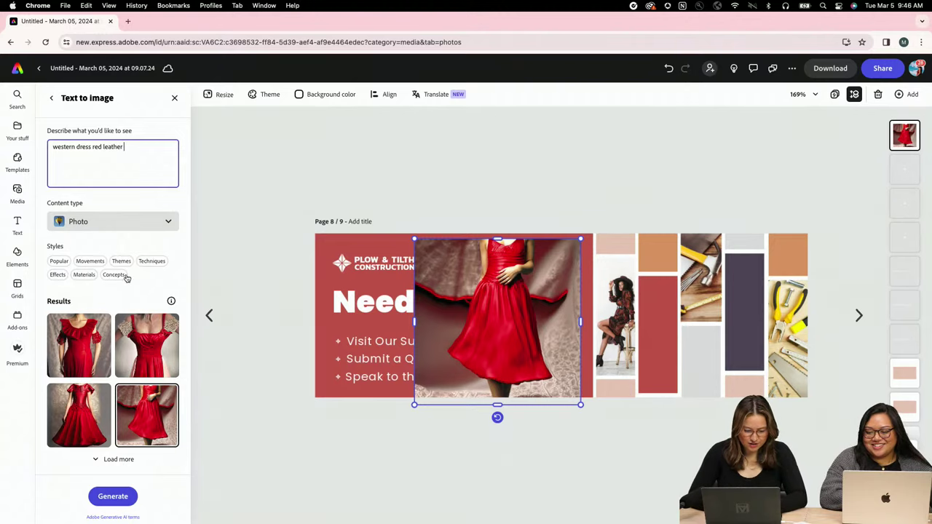
pyautogui.click(114, 498)
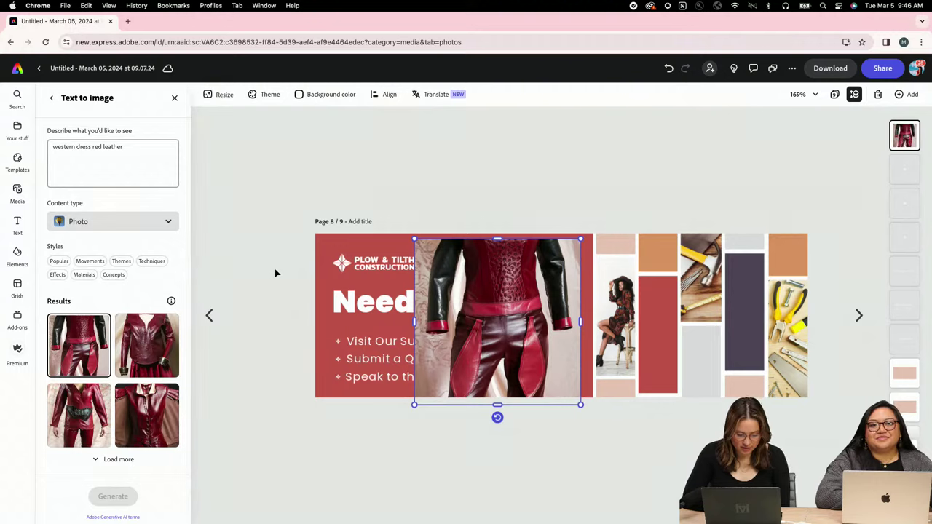
pyautogui.click(135, 433)
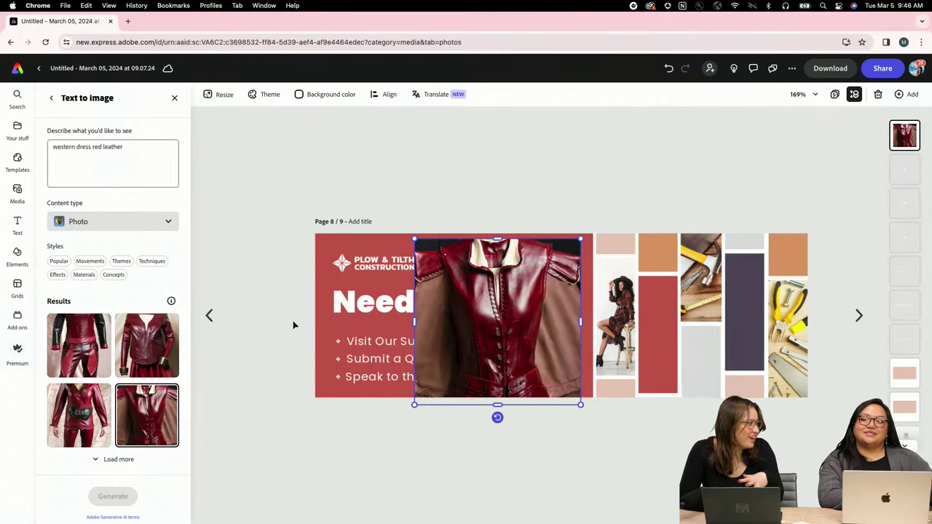
# - Generate photos from the replacement prompt "bolo ties", and again from the singular "bolo tie"
pyautogui.tripleClick(140, 145)
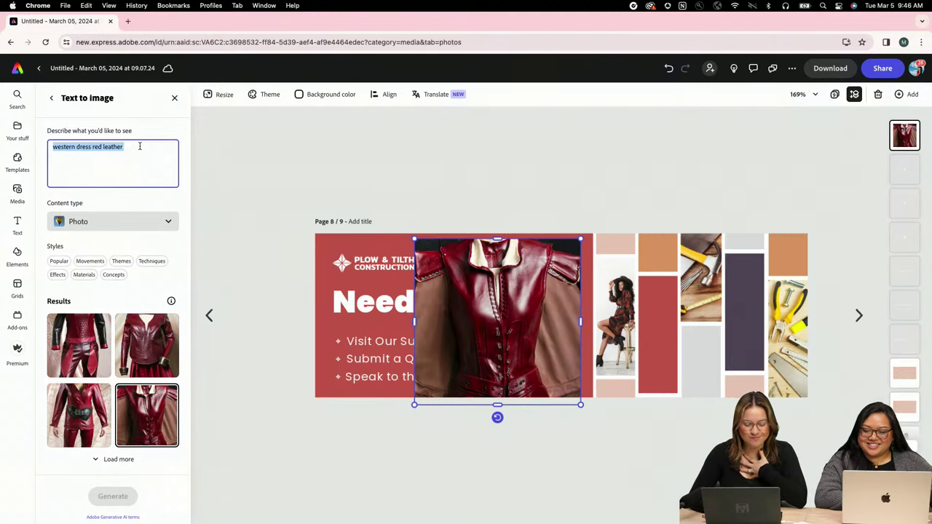
pyautogui.press('BackSpace')
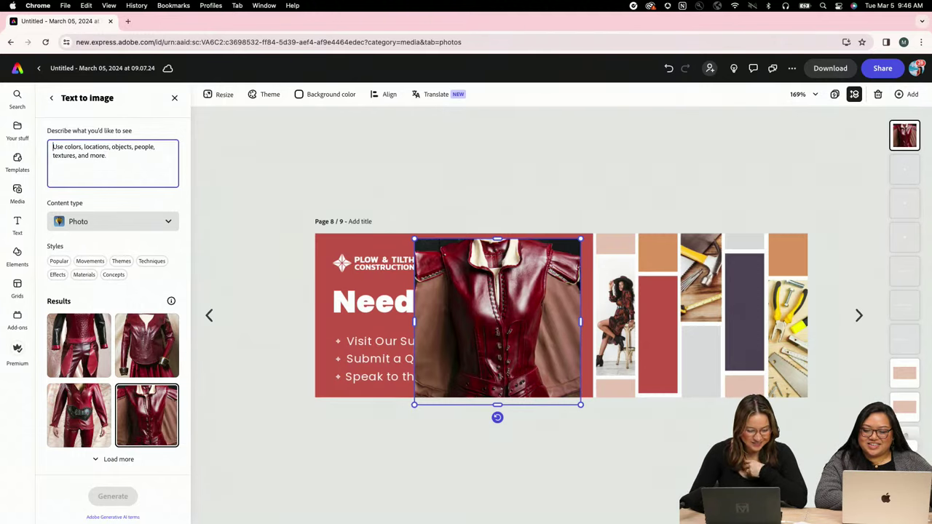
pyautogui.write('R')
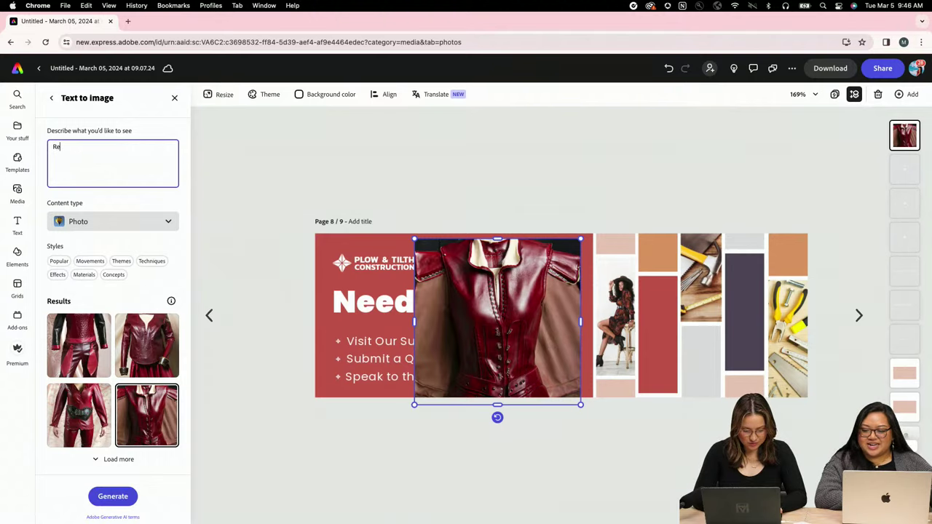
pyautogui.press('BackSpace')
pyautogui.write('bolo ties')
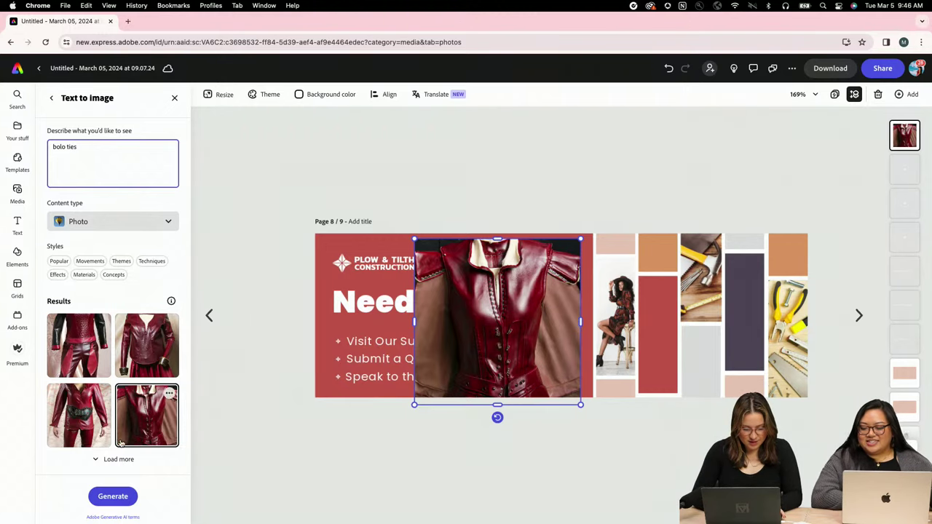
pyautogui.click(113, 498)
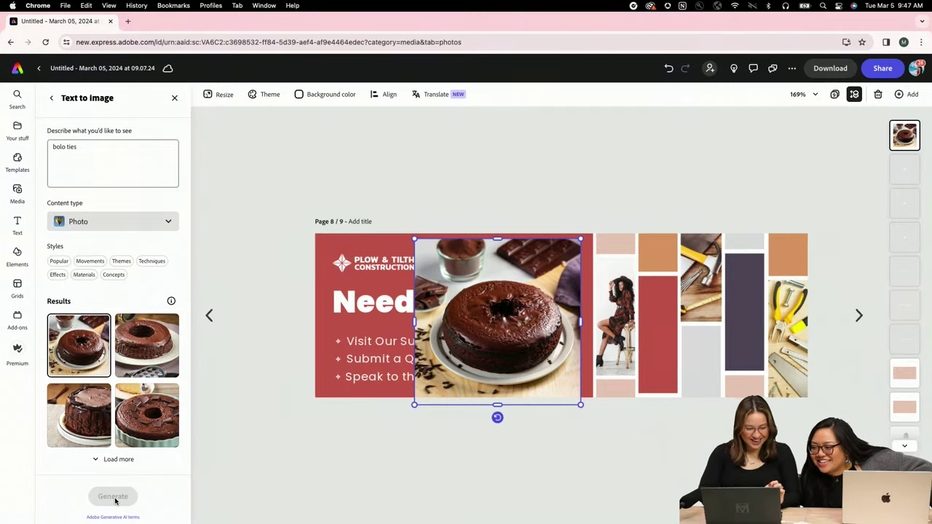
pyautogui.click(124, 156)
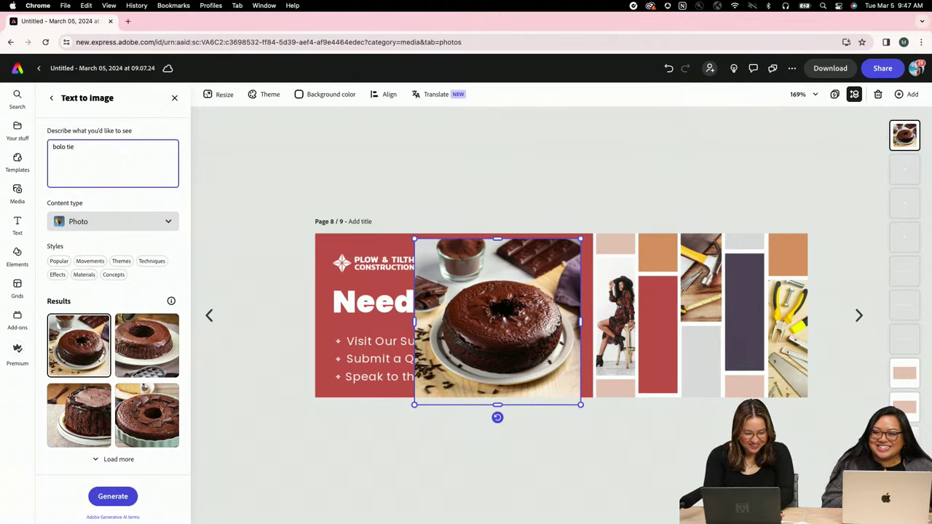
pyautogui.click(113, 496)
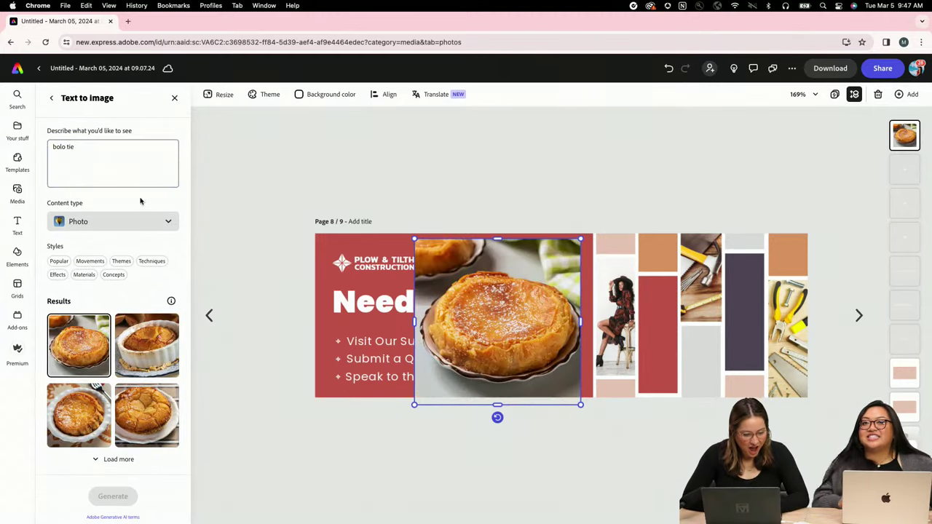
# - Generate photos from the prompt "bolo tie on a man" and keep the first result, with the dark vest, in the header
pyautogui.click(137, 155)
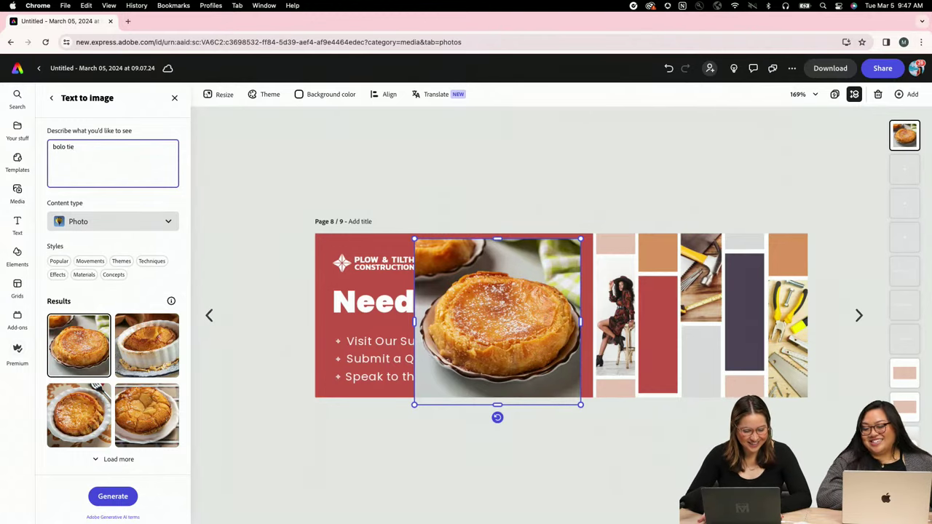
pyautogui.press('BackSpace')
pyautogui.press('BackSpace')
pyautogui.press('BackSpace')
pyautogui.press('BackSpace')
pyautogui.press('BackSpace')
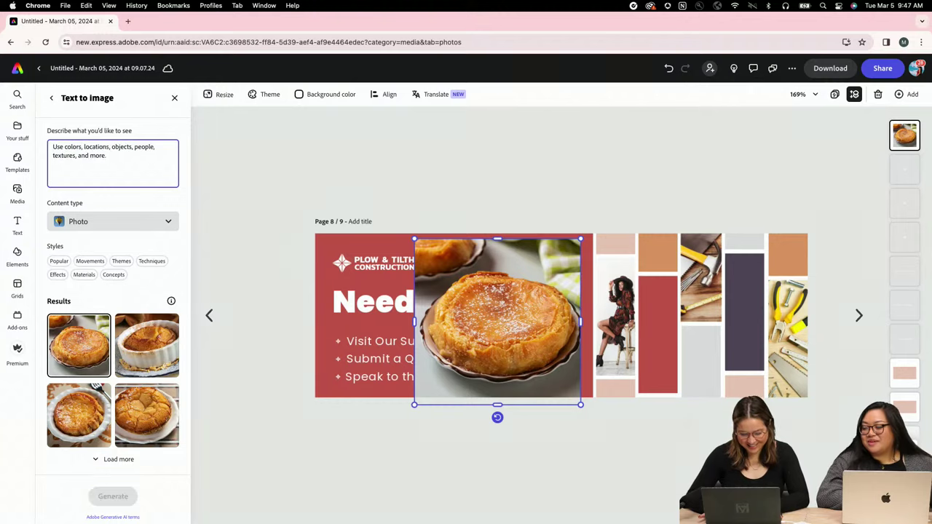
pyautogui.write('bolo tie o')
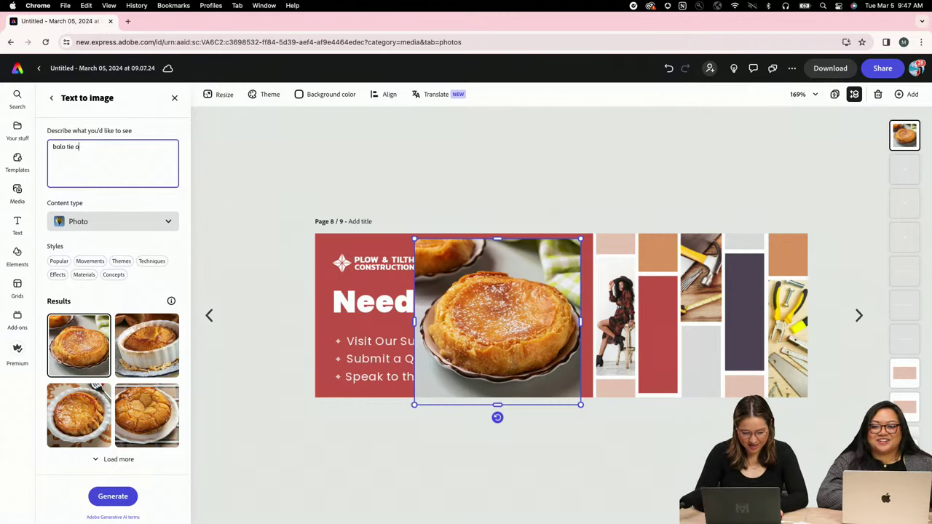
pyautogui.write('n a man')
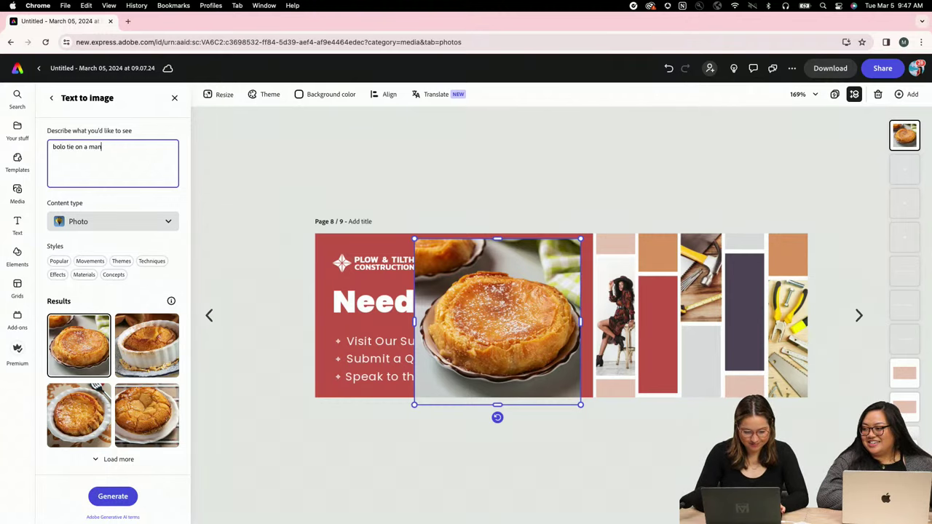
pyautogui.click(113, 498)
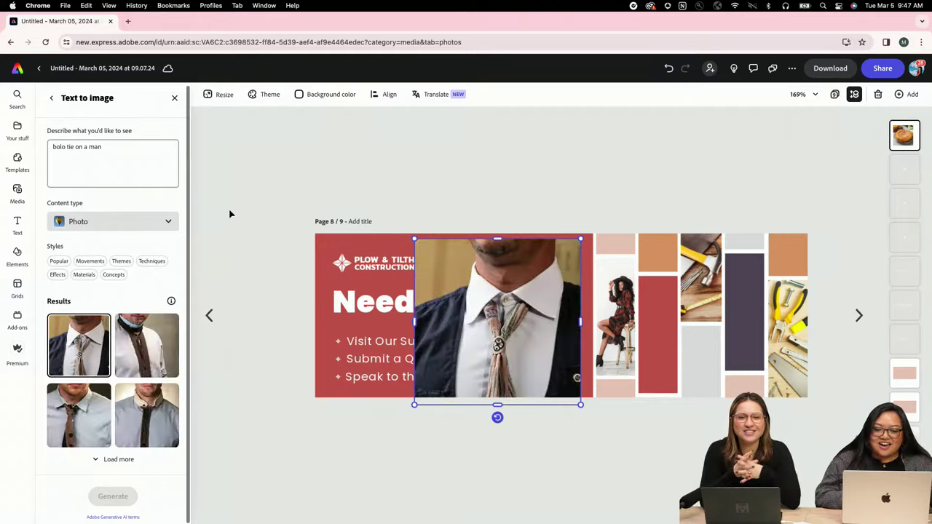
pyautogui.click(146, 343)
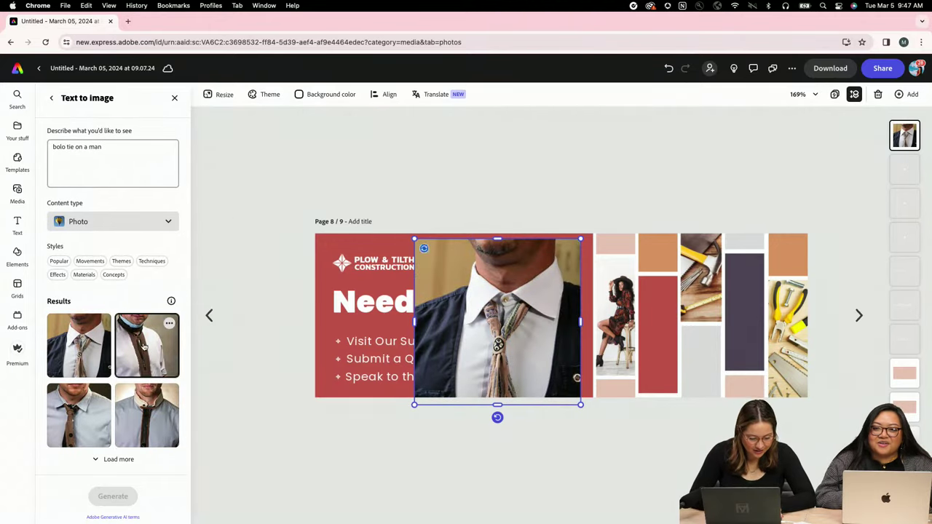
pyautogui.click(48, 348)
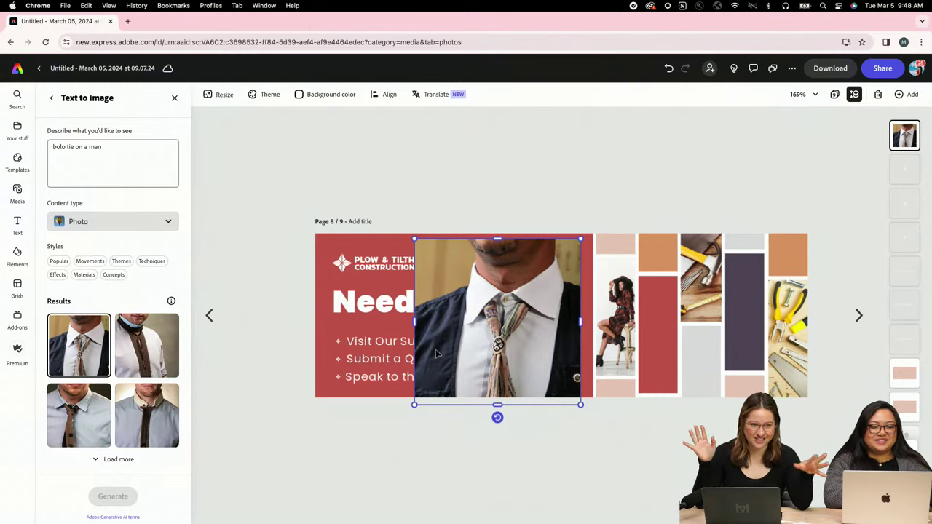
# - Move the bolo tie photo over the colored tile columns of the header
pyautogui.moveTo(437, 354); pyautogui.dragTo(694, 276)
pyautogui.click(553, 248)
pyautogui.moveTo(510, 248); pyautogui.dragTo(695, 216)
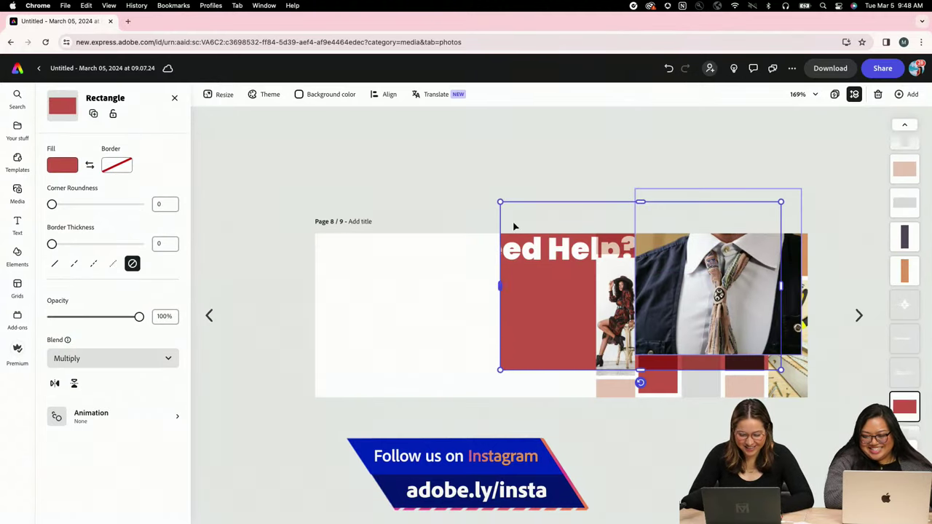
pyautogui.click(493, 182)
pyautogui.press('super+z')
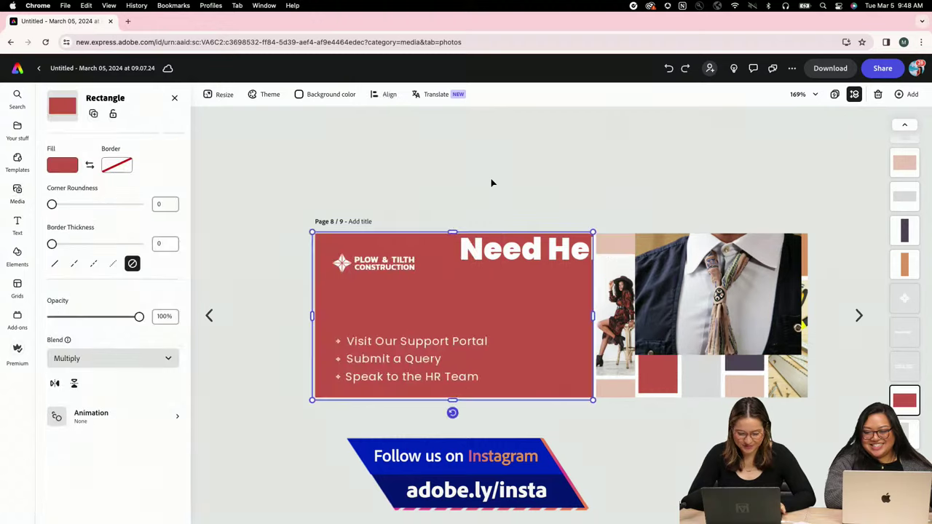
pyautogui.press('super+z')
# - Crop the bolo tie photo to the hammer tile in the third column and reposition the image inside so the clasp shows
pyautogui.click(740, 320)
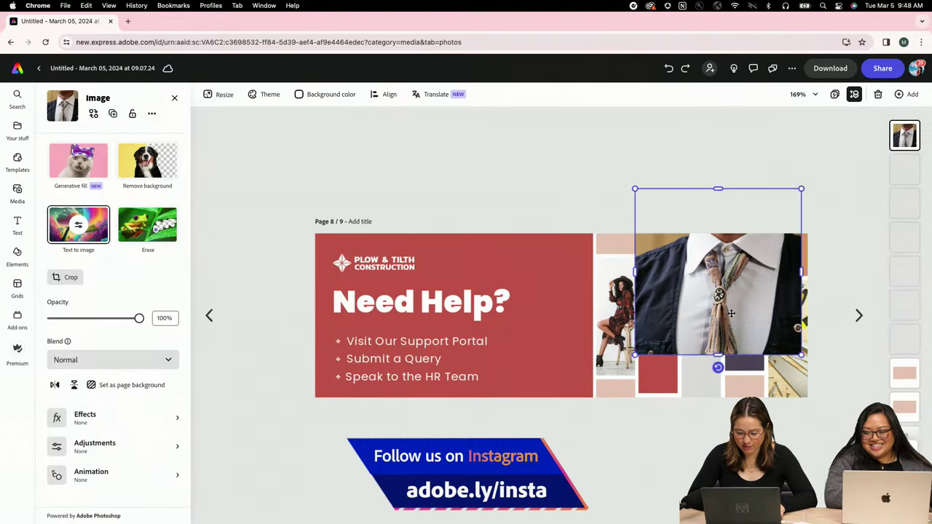
pyautogui.moveTo(740, 320); pyautogui.dragTo(716, 326)
pyautogui.moveTo(776, 276); pyautogui.dragTo(703, 275)
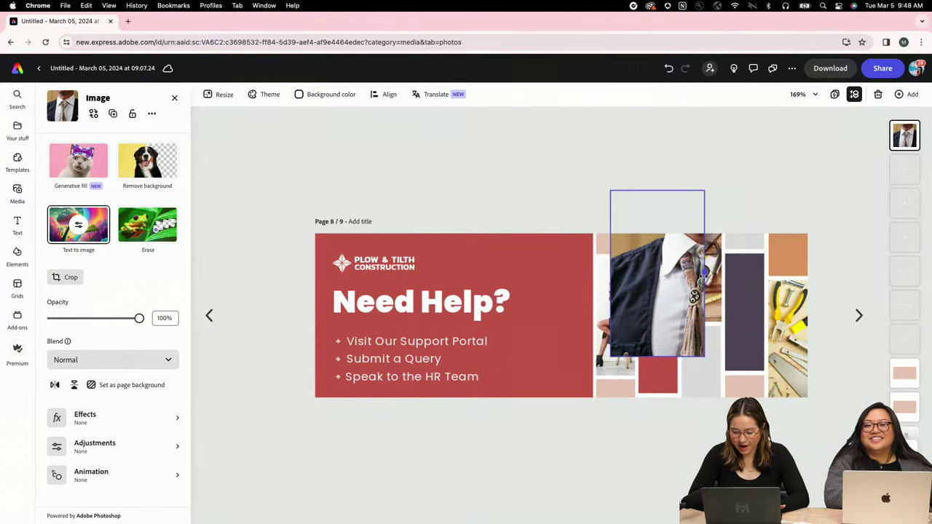
pyautogui.moveTo(609, 278); pyautogui.dragTo(723, 237)
pyautogui.doubleClick(679, 294)
pyautogui.click(593, 208)
pyautogui.click(617, 193)
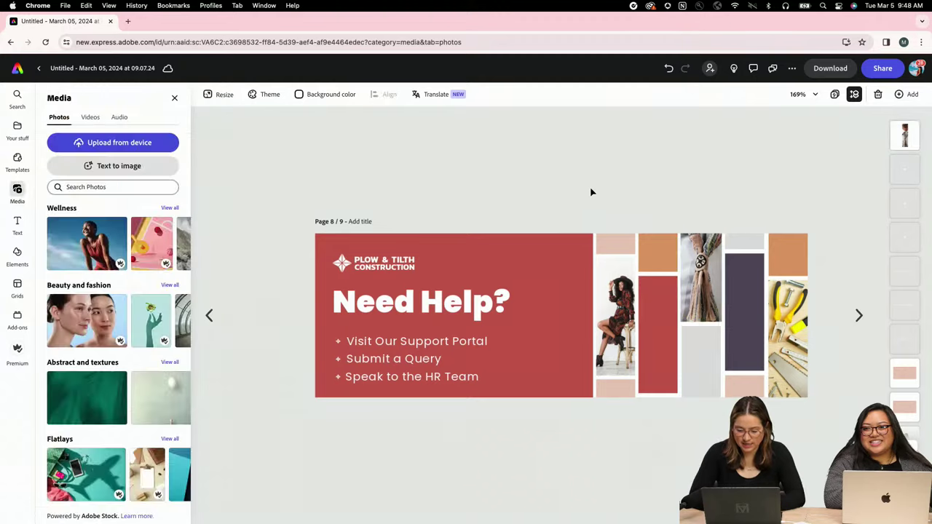
pyautogui.click(616, 317)
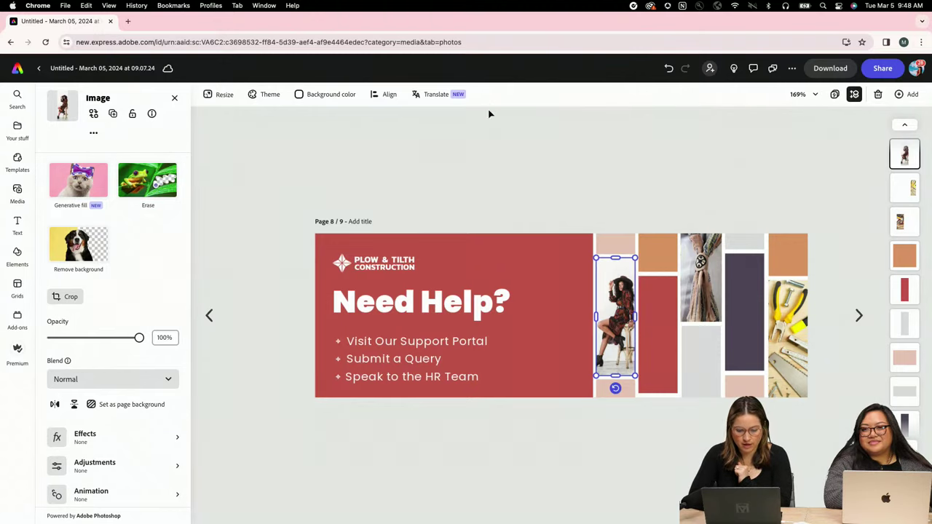
pyautogui.click(499, 152)
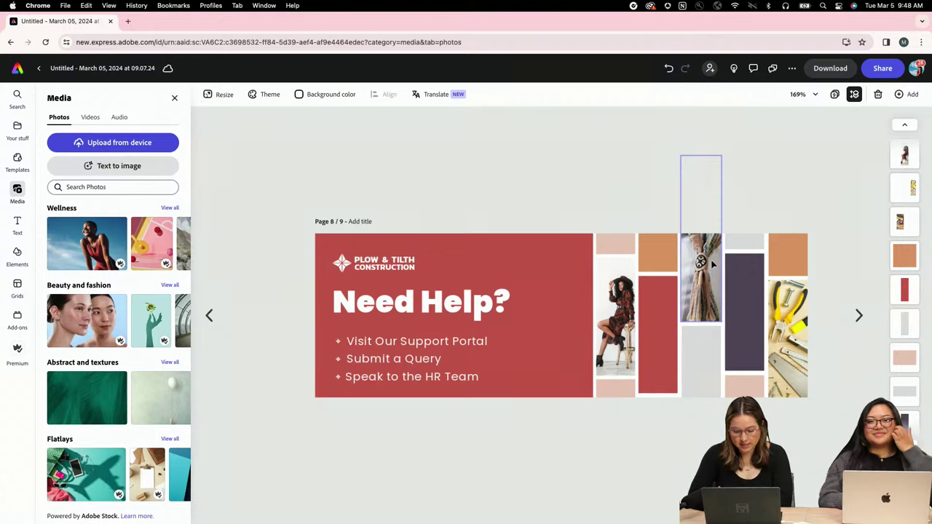
pyautogui.scroll(10, 726, 250)
pyautogui.scroll(-5, 714, 246)
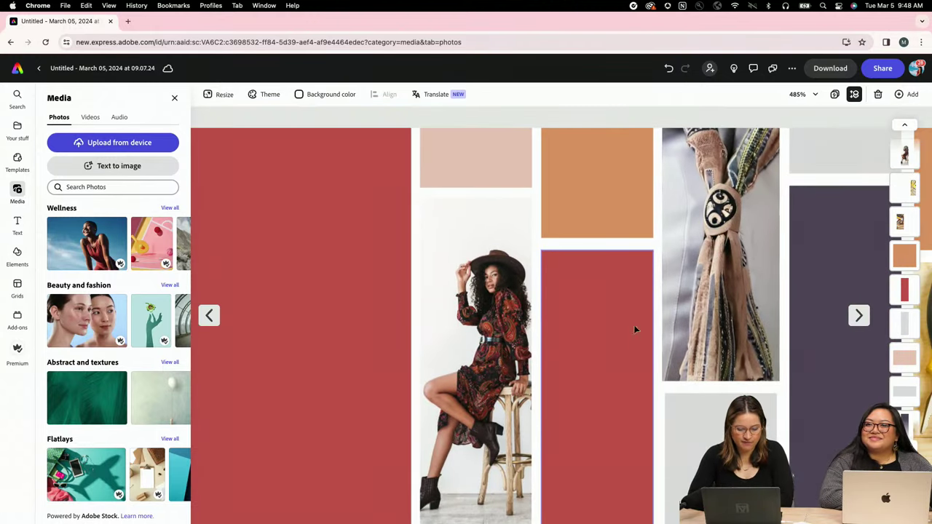
pyautogui.scroll(-8, 634, 340)
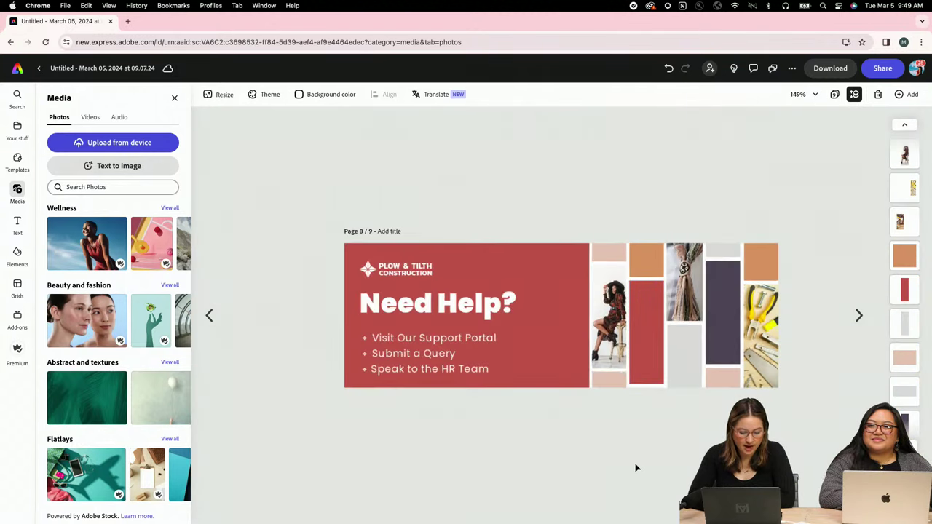
# - Generate square photos from the prompt "pink cowboy leather purse" and choose the second result, the pink bag with brown straps
pyautogui.click(104, 162)
pyautogui.click(81, 205)
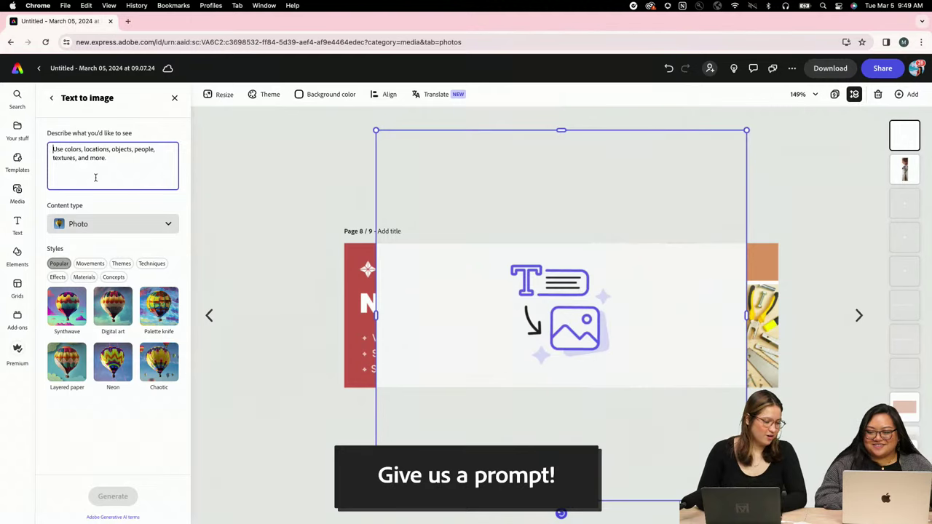
pyautogui.write('pink cowboy leather purse')
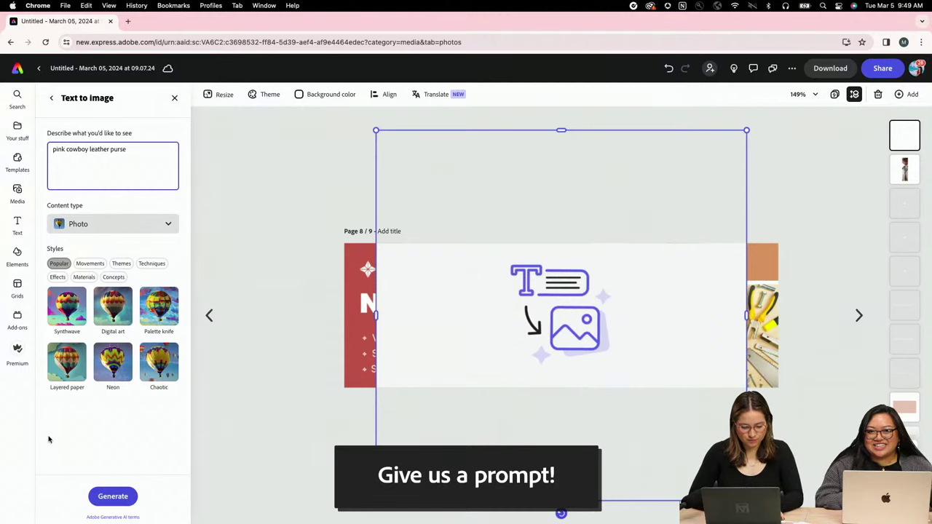
pyautogui.click(113, 496)
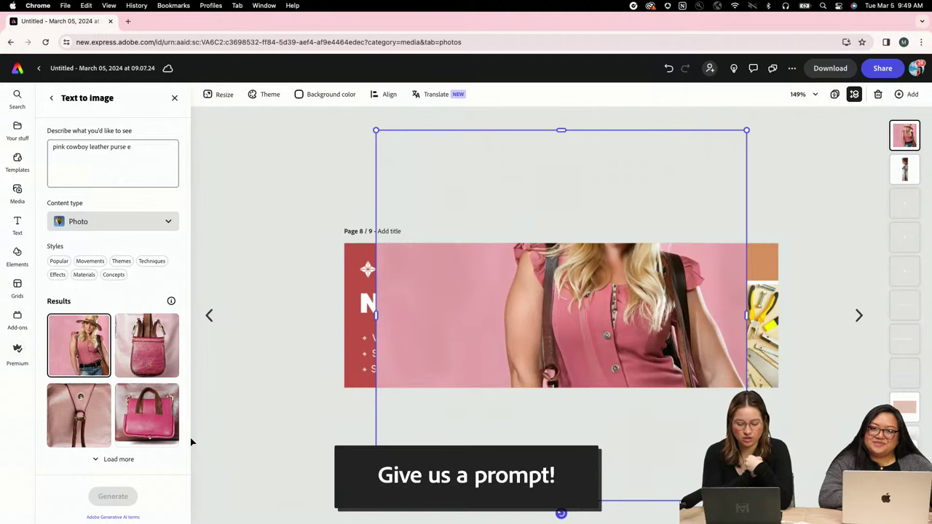
pyautogui.click(135, 364)
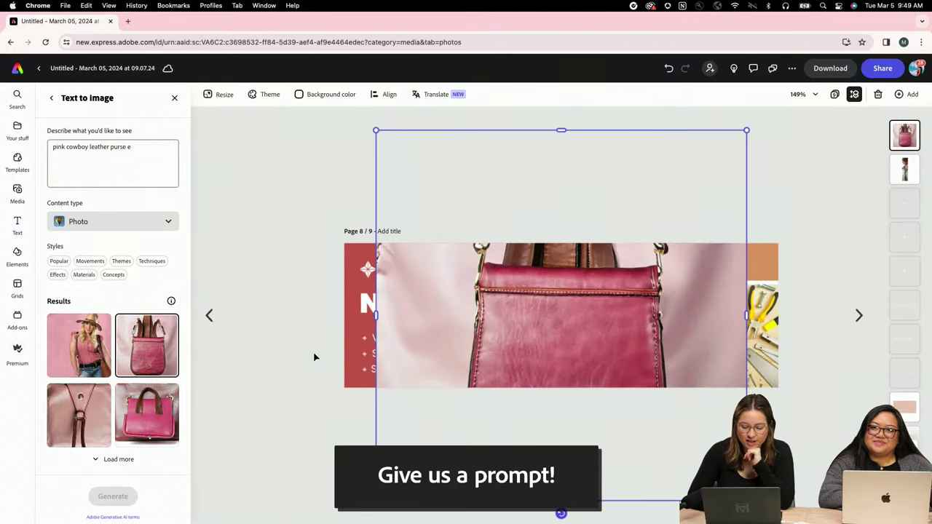
# - Shrink the pink purse photo and move it over the yellow tools photo in the header's last column
pyautogui.moveTo(572, 309); pyautogui.dragTo(563, 183)
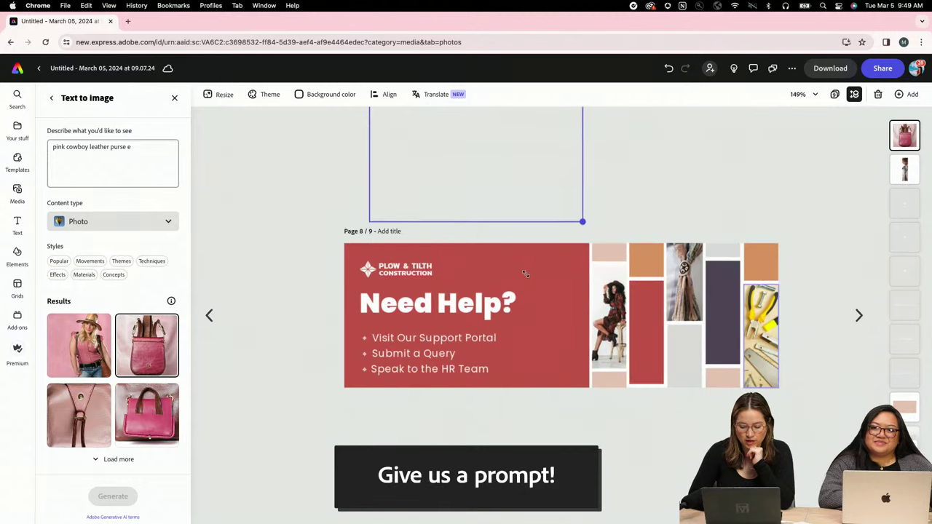
pyautogui.moveTo(530, 267); pyautogui.dragTo(539, 368)
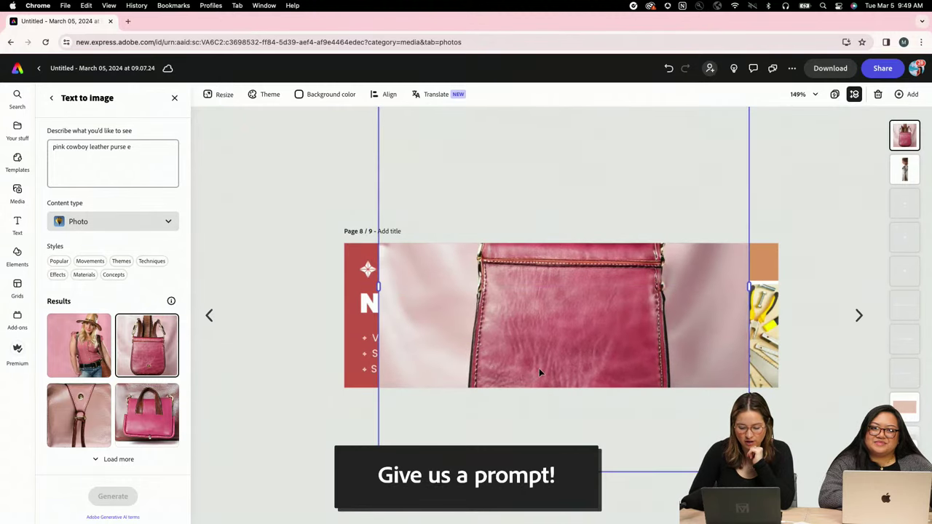
pyautogui.scroll(-5, 547, 367)
pyautogui.moveTo(658, 397); pyautogui.dragTo(582, 335)
pyautogui.scroll(-3, 579, 333)
pyautogui.scroll(10, 579, 333)
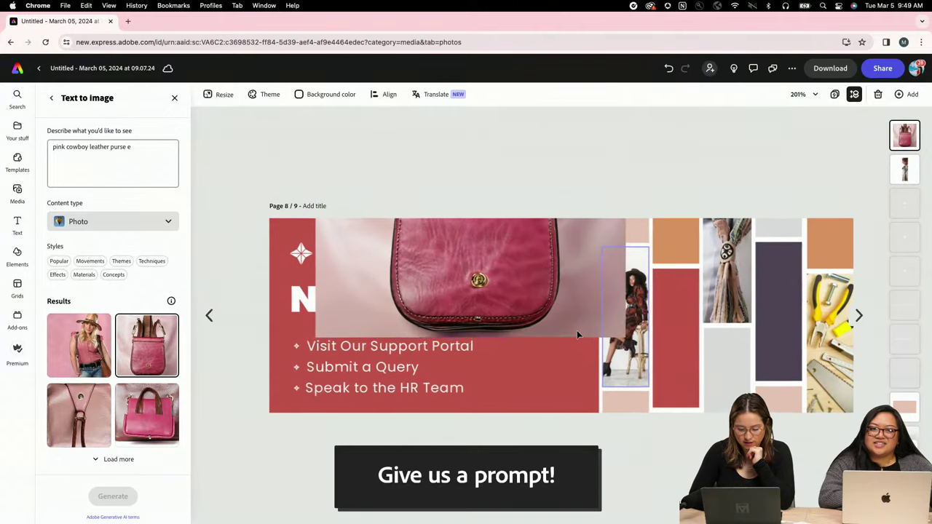
pyautogui.moveTo(524, 300); pyautogui.dragTo(620, 394)
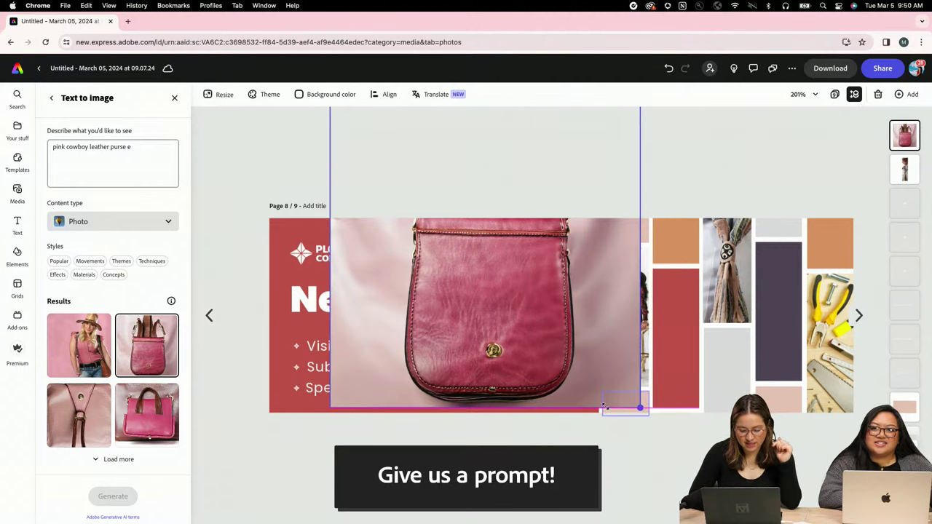
pyautogui.moveTo(605, 406); pyautogui.dragTo(531, 385)
pyautogui.click(488, 290)
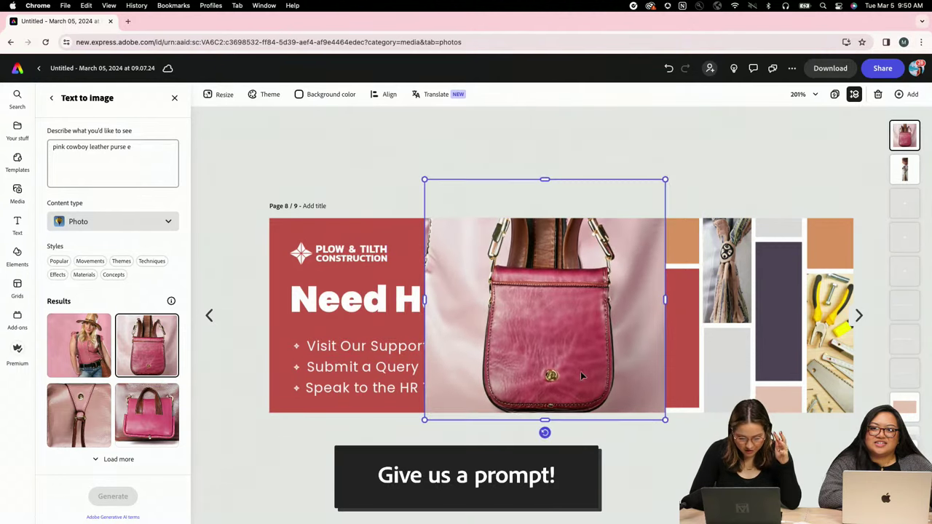
pyautogui.moveTo(665, 419); pyautogui.dragTo(586, 340)
pyautogui.moveTo(516, 301); pyautogui.dragTo(820, 345)
# - Crop the purse photo's upper edge to the tile below the orange block and refit the purse inside the frame
pyautogui.scroll(5, 814, 360)
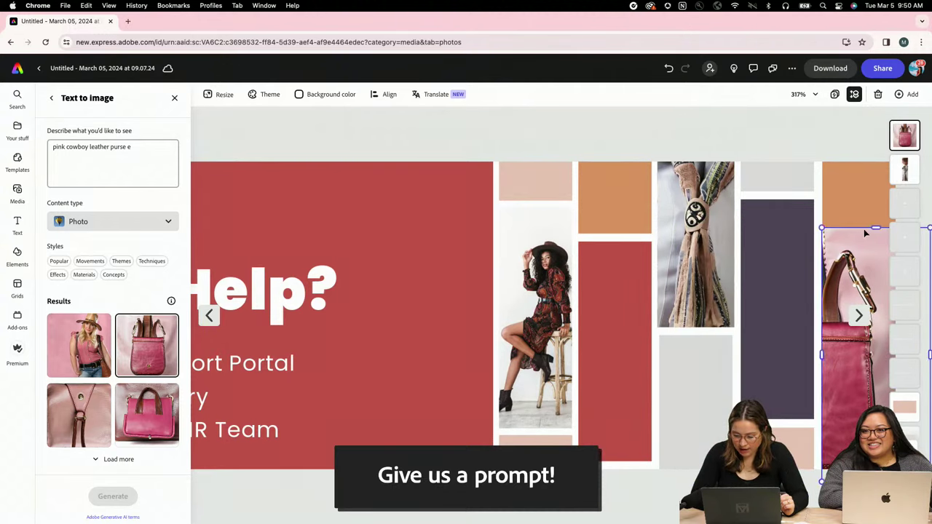
pyautogui.moveTo(876, 229); pyautogui.dragTo(872, 252)
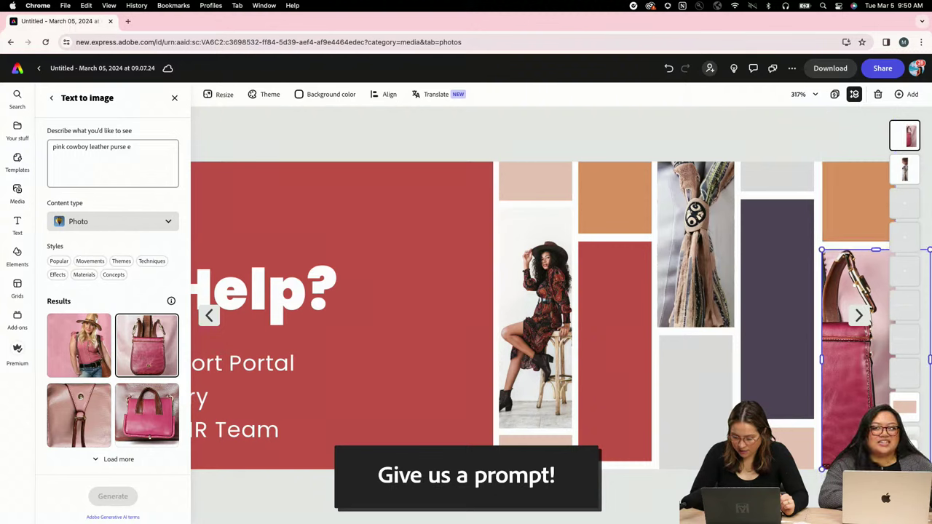
pyautogui.doubleClick(855, 349)
pyautogui.press('Escape')
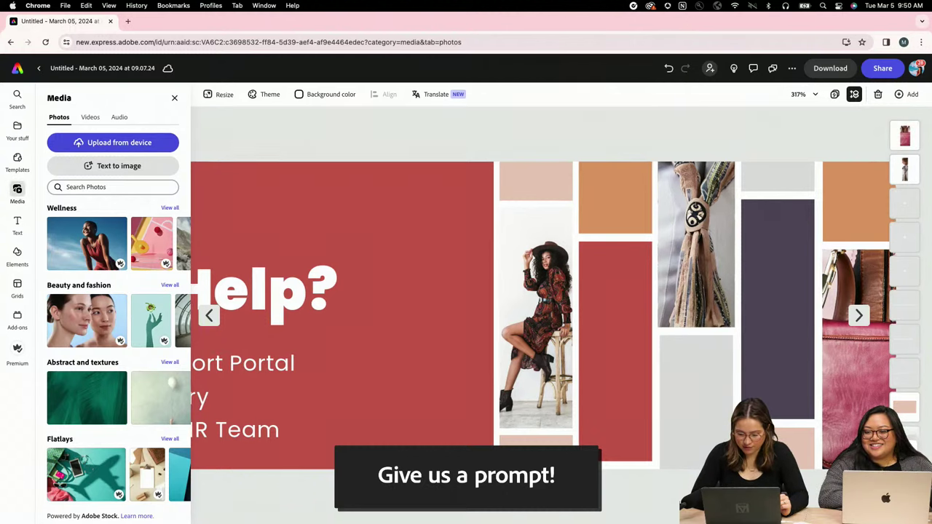
# - Generate square photos from the prompt "purple pink mug with a cactus on it"
pyautogui.click(164, 166)
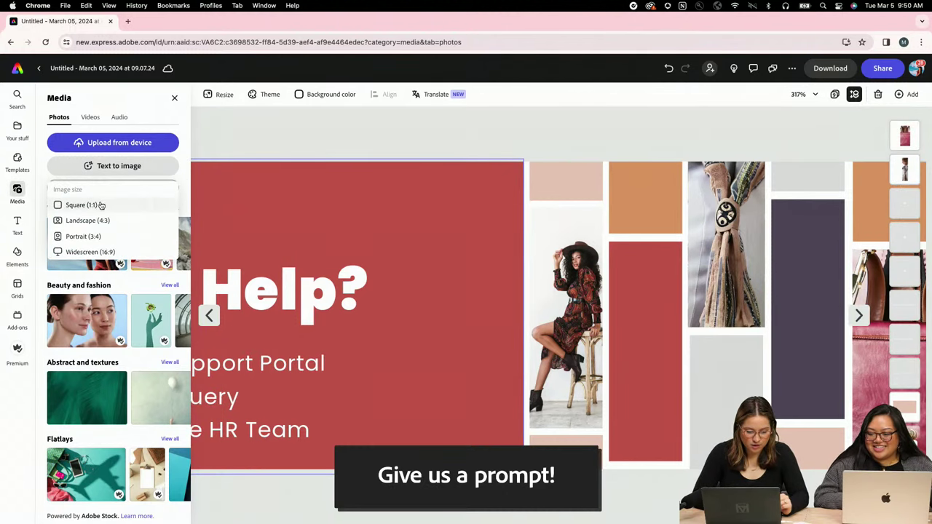
pyautogui.click(156, 205)
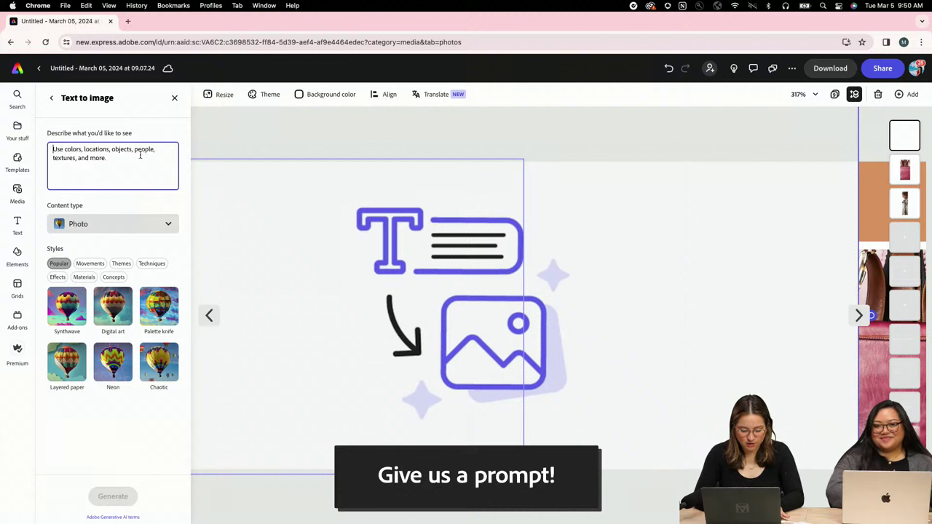
pyautogui.write('mug with a cactus on it')
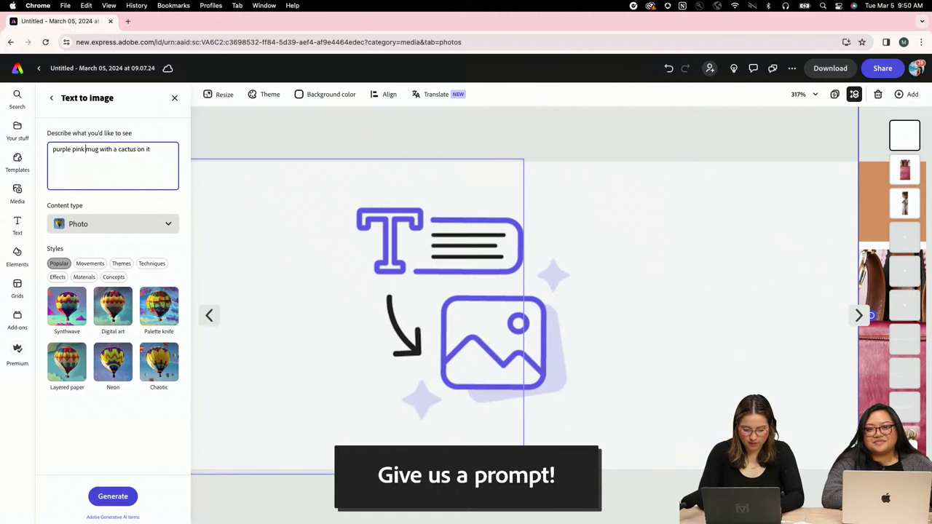
pyautogui.click(113, 496)
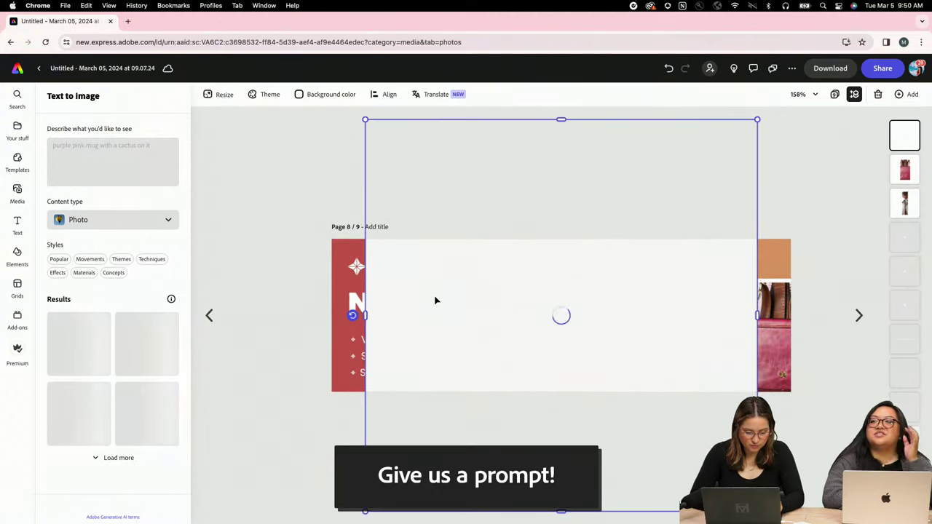
# - Shrink the generated mug image and place it over the header's red panel
pyautogui.moveTo(551, 291); pyautogui.dragTo(437, 260)
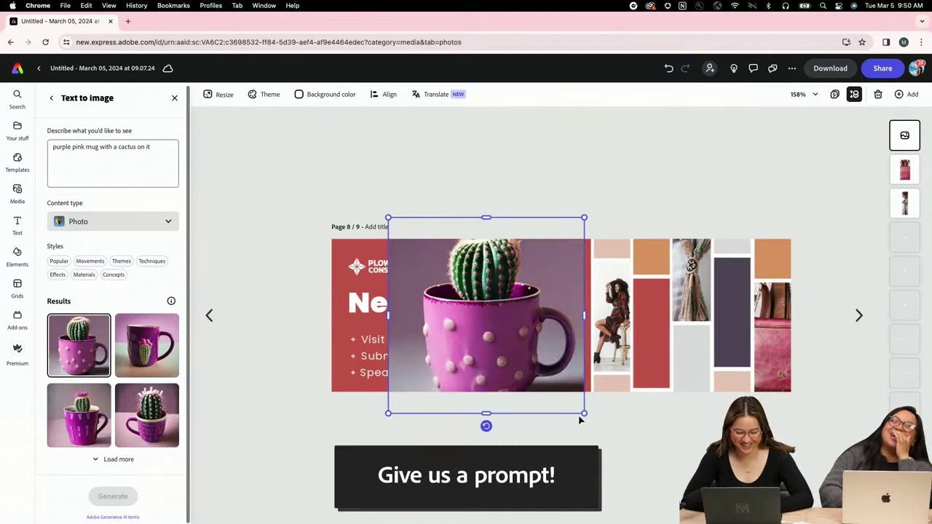
pyautogui.moveTo(585, 414); pyautogui.dragTo(503, 343)
pyautogui.moveTo(477, 300); pyautogui.dragTo(518, 322)
# - Try the second and third mug photos, return to the second, and examine its cactus design up close
pyautogui.click(128, 351)
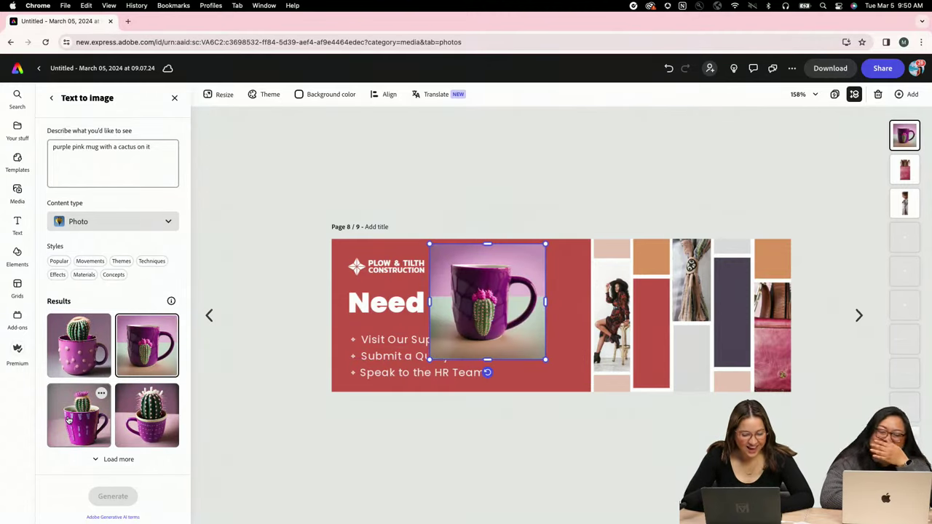
pyautogui.click(69, 421)
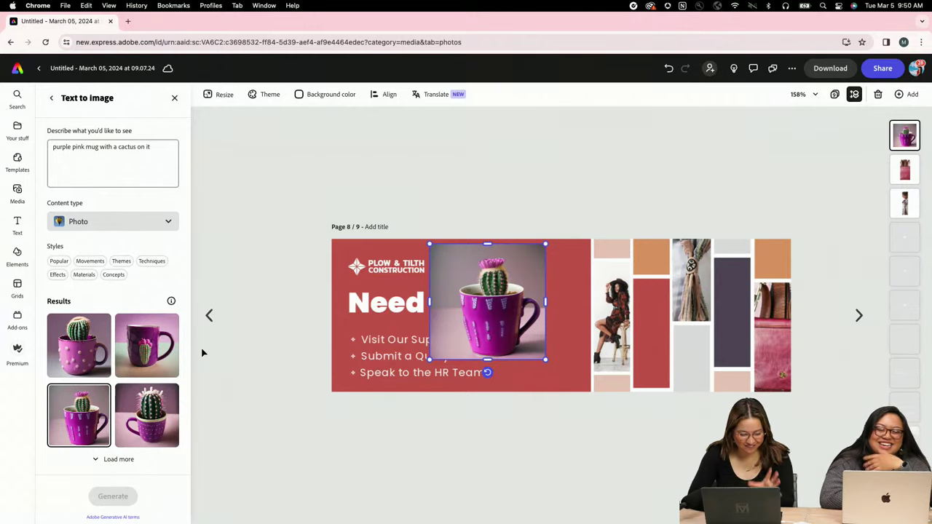
pyautogui.click(143, 360)
pyautogui.scroll(5, 515, 384)
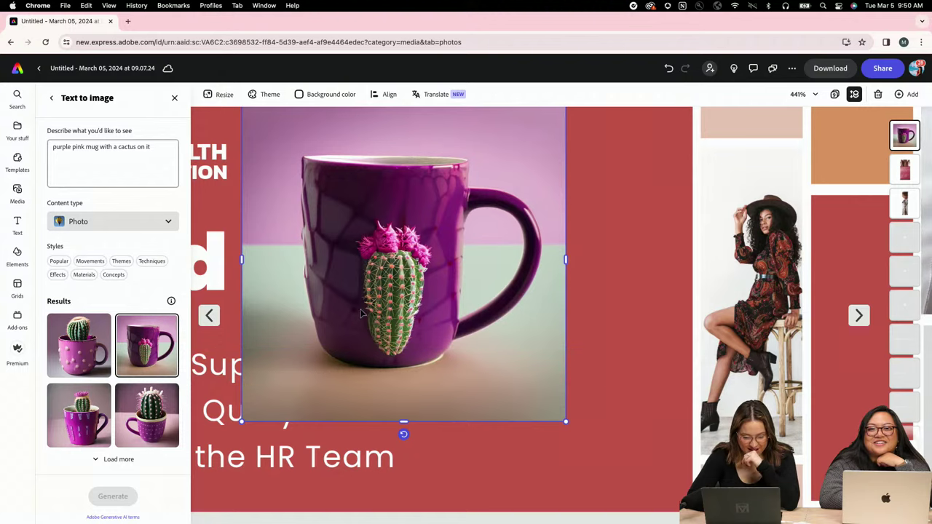
pyautogui.scroll(-3, 359, 359)
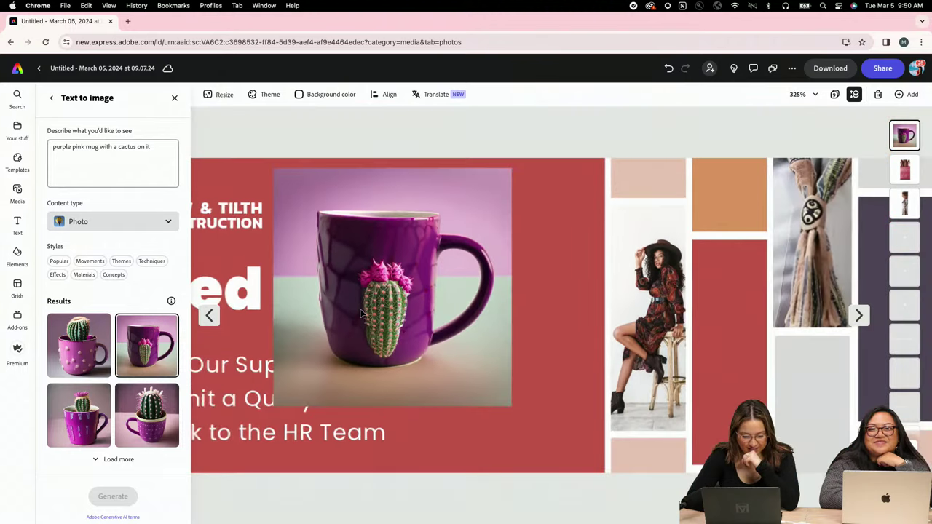
# - Change the content type from Photo to Graphic and generate the cactus mug images again
pyautogui.click(133, 226)
pyautogui.click(102, 419)
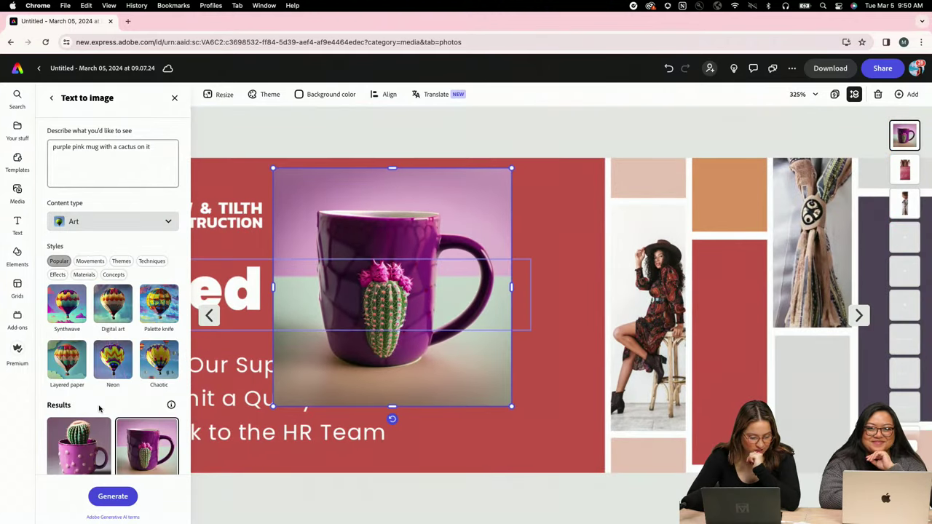
pyautogui.click(109, 230)
pyautogui.click(110, 380)
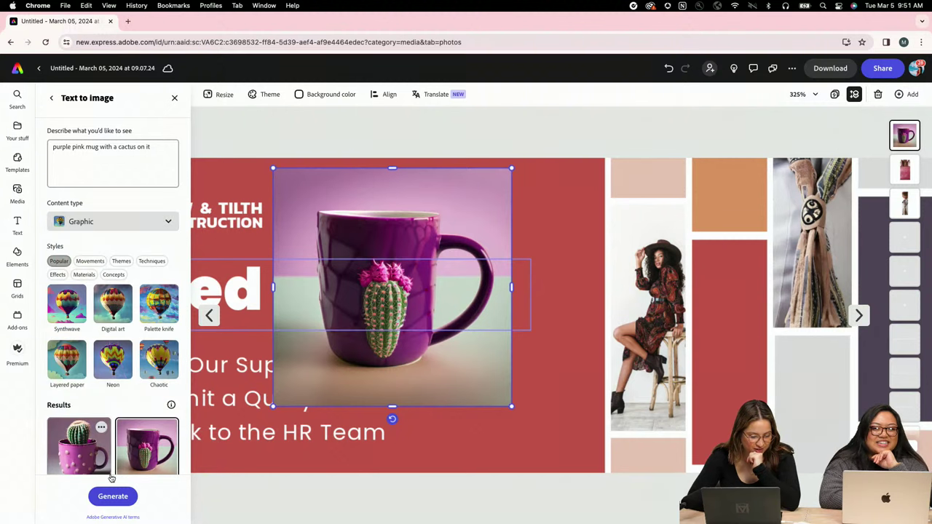
pyautogui.click(112, 496)
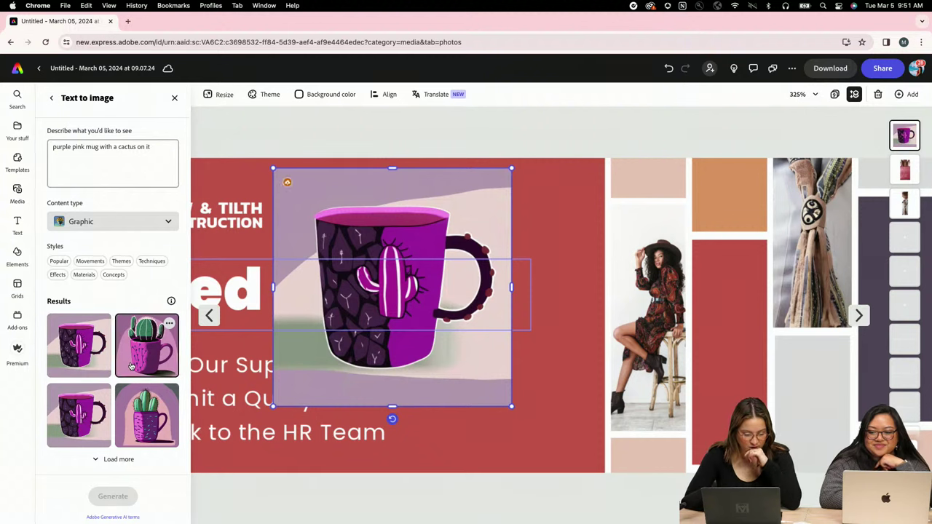
# - Choose the second generated mug graphic, shrink it, and reposition it over the header's red panel
pyautogui.click(157, 349)
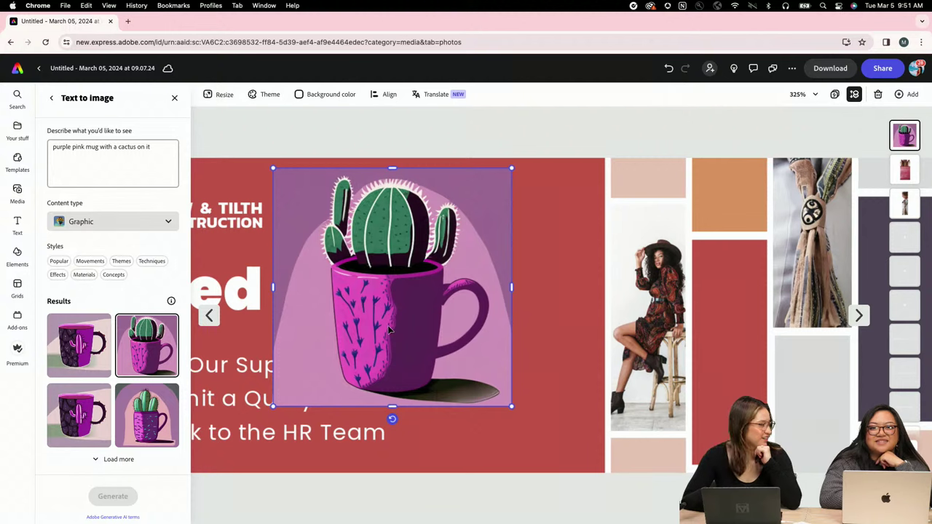
pyautogui.moveTo(511, 405); pyautogui.dragTo(472, 371)
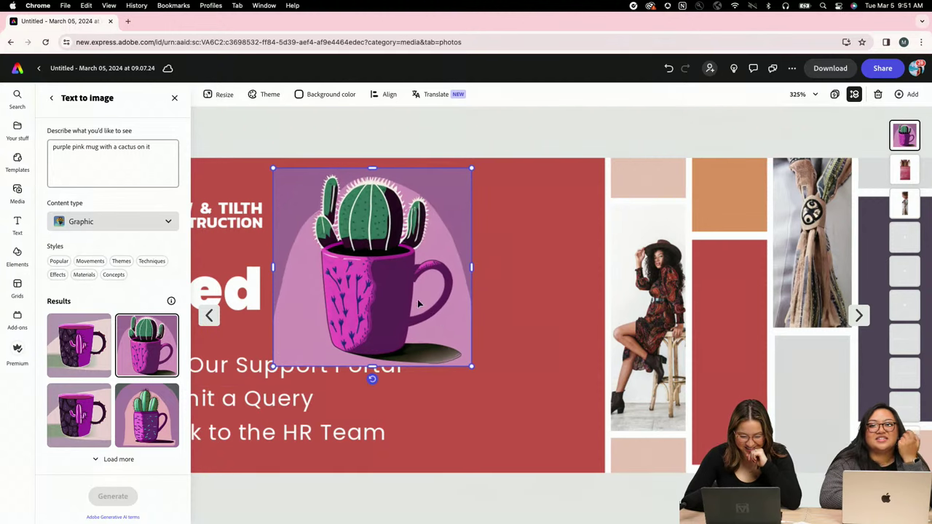
pyautogui.moveTo(421, 300); pyautogui.dragTo(476, 335)
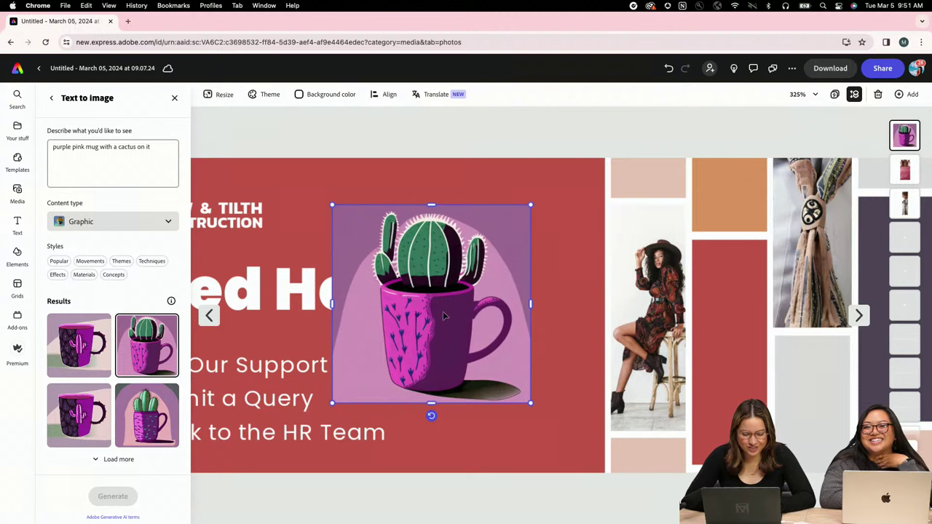
# - Try removing the background of the cactus mug image and restore it
pyautogui.click(174, 97)
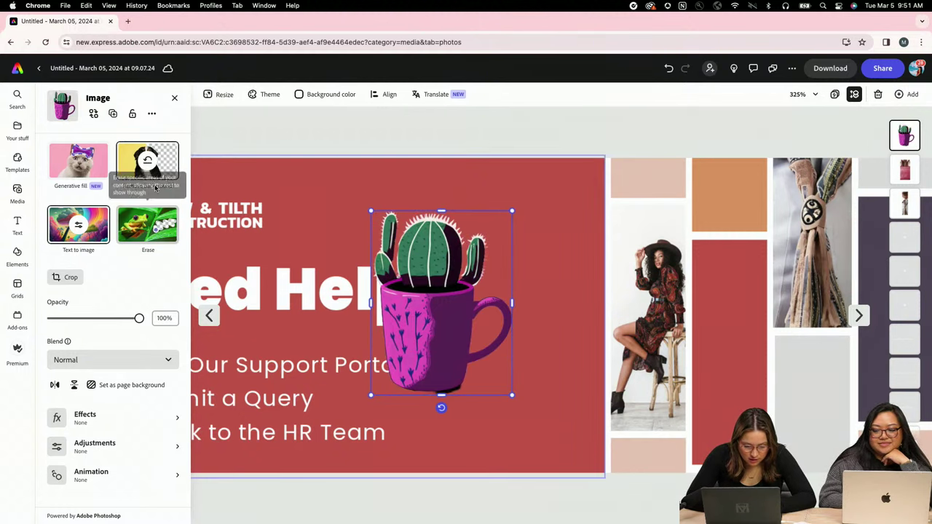
pyautogui.click(145, 165)
pyautogui.click(142, 212)
pyautogui.click(175, 97)
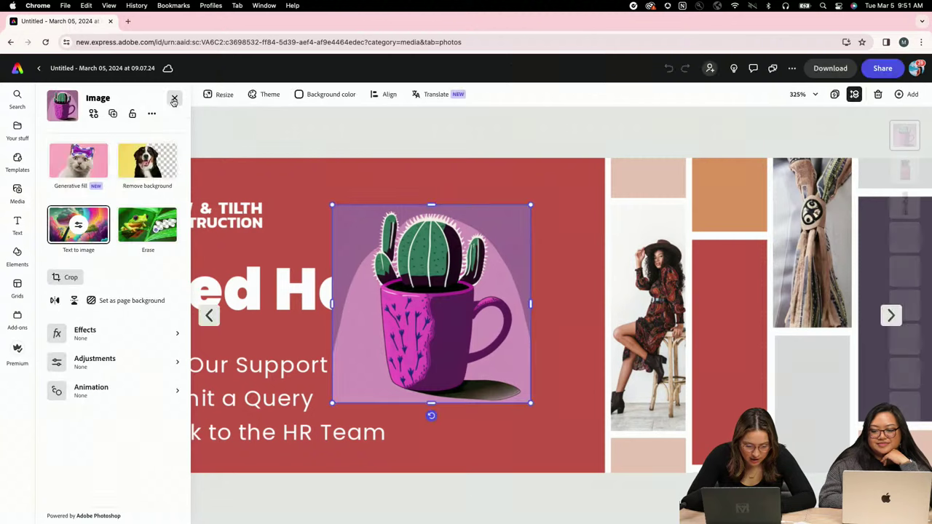
# - Erase the dark purple corners above the mug image's arch using the Quick selection brush at size 16
pyautogui.click(141, 237)
pyautogui.moveTo(69, 234); pyautogui.dragTo(43, 232)
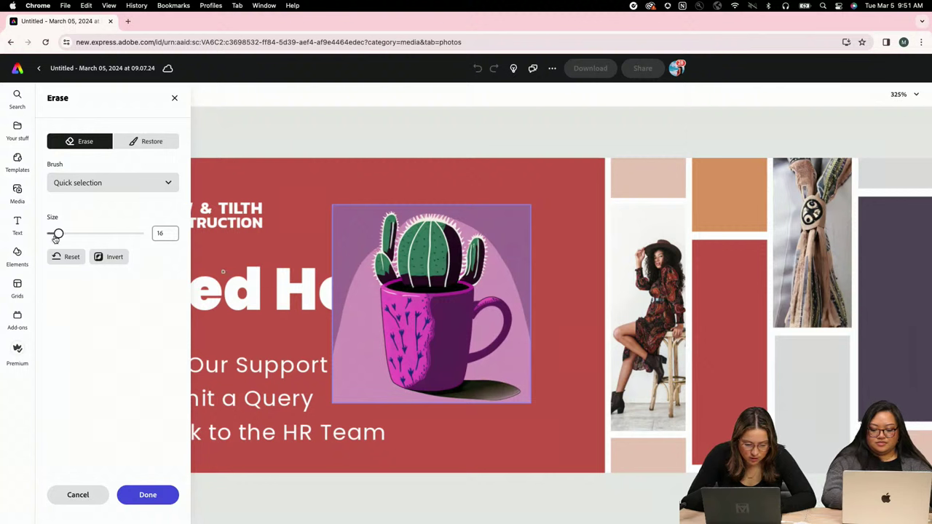
pyautogui.click(337, 214)
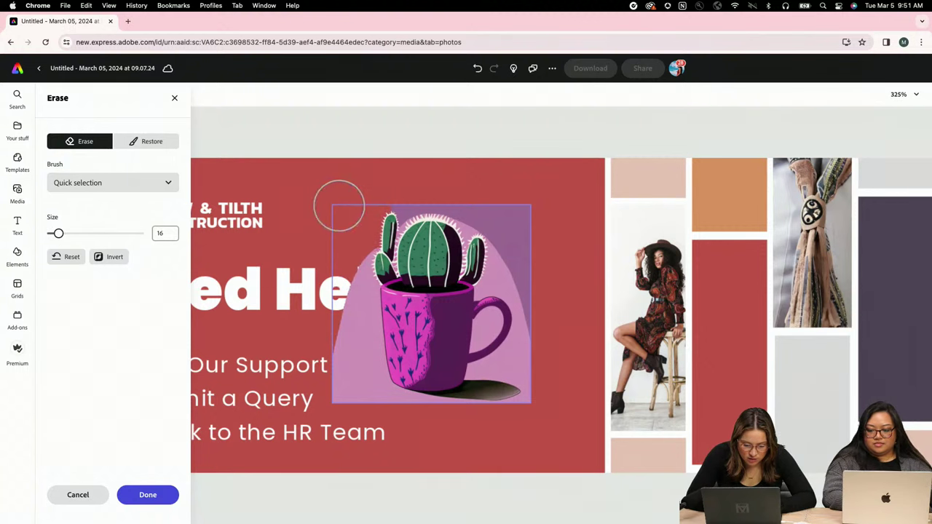
pyautogui.click(520, 211)
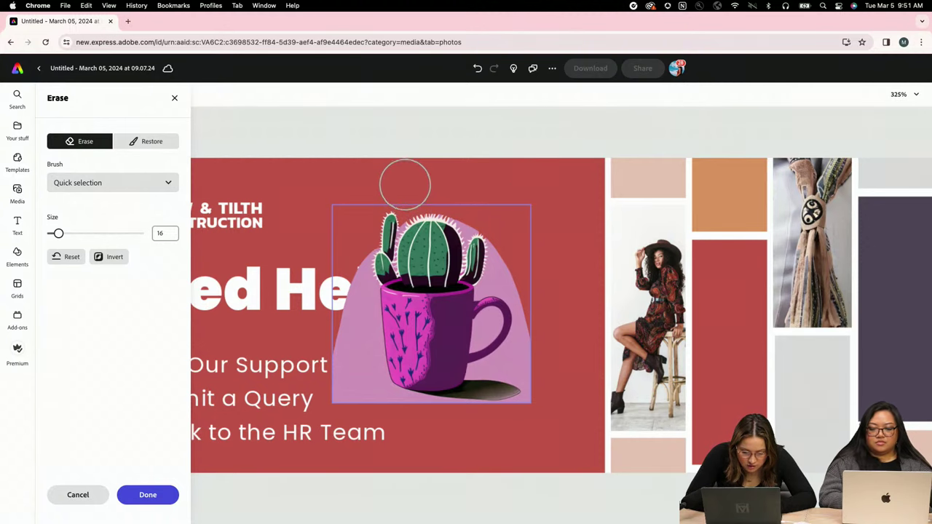
pyautogui.click(148, 495)
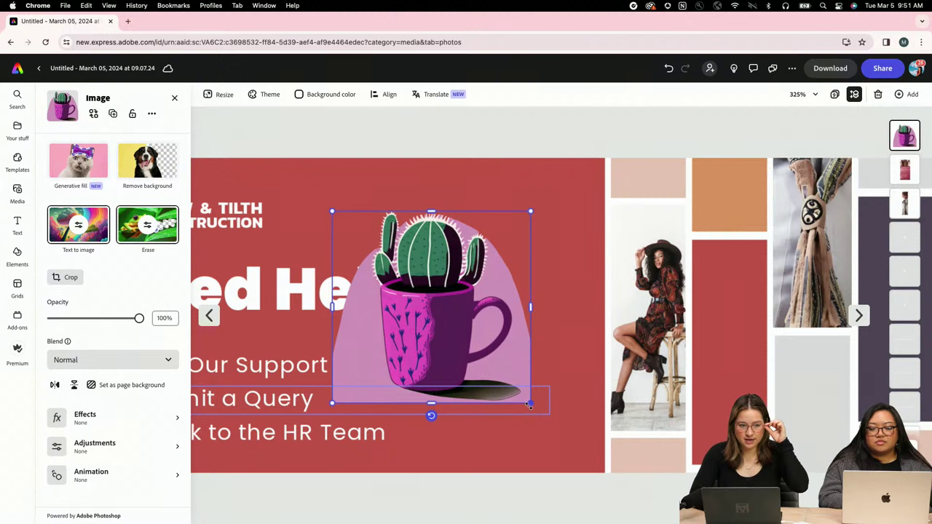
# - Shrink the mug image and place it in the lower-right corner of the red panel
pyautogui.moveTo(530, 402); pyautogui.dragTo(471, 343)
pyautogui.moveTo(428, 283); pyautogui.dragTo(548, 410)
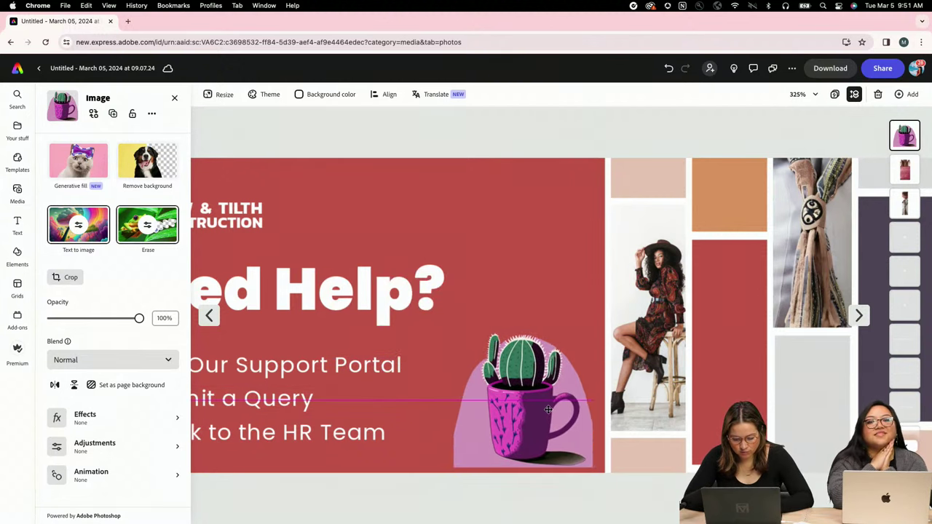
pyautogui.click(522, 131)
pyautogui.press('super+0')
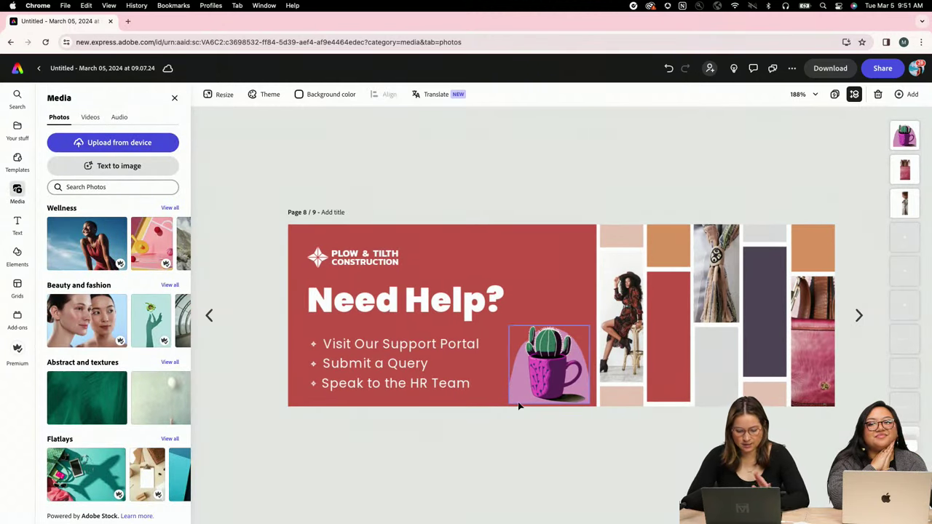
# - Replace the "Need Help?" headline with "Super Spring Sale" and move it slightly upward
pyautogui.click(417, 298)
pyautogui.click(415, 292)
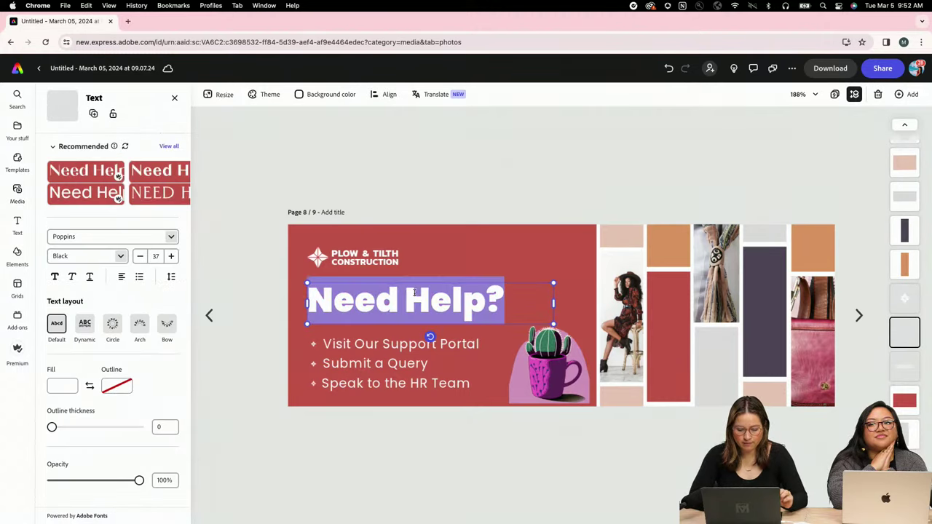
pyautogui.write('A')
pyautogui.press('BackSpace')
pyautogui.write('Supe')
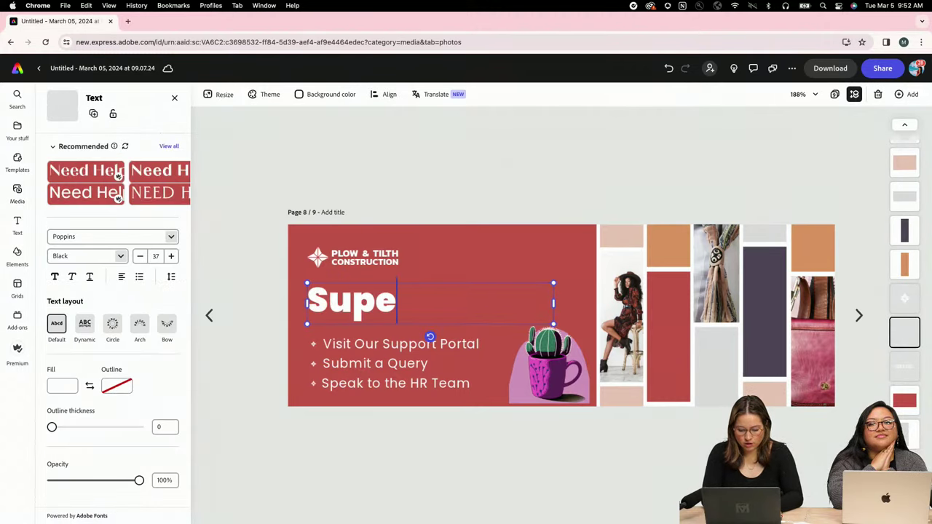
pyautogui.write('r Srp')
pyautogui.write('orig')
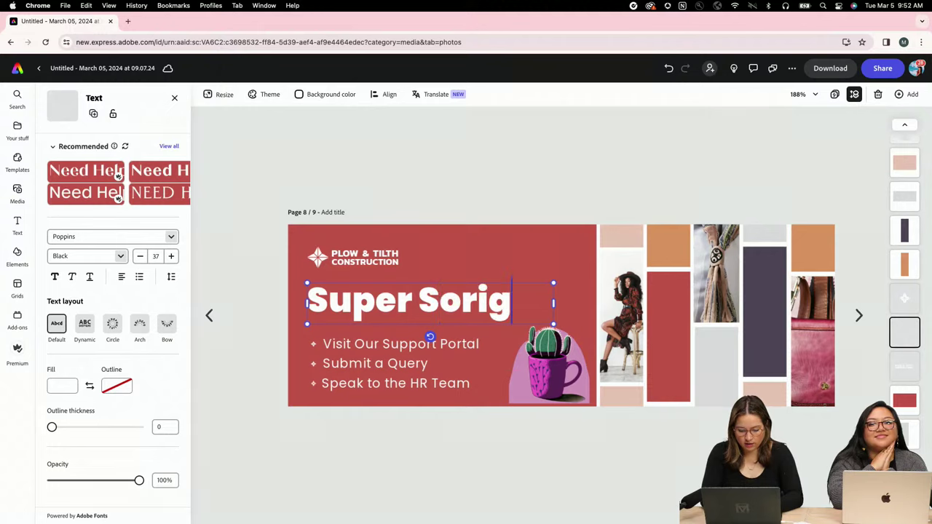
pyautogui.press('BackSpace')
pyautogui.press('BackSpace')
pyautogui.press('BackSpace')
pyautogui.press('BackSpace')
pyautogui.write('pring Sale')
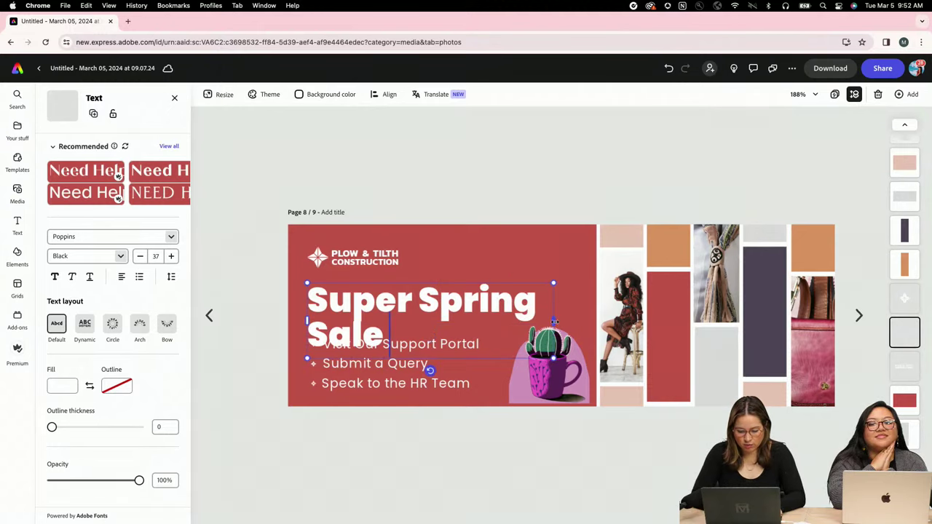
pyautogui.moveTo(542, 285); pyautogui.dragTo(537, 268)
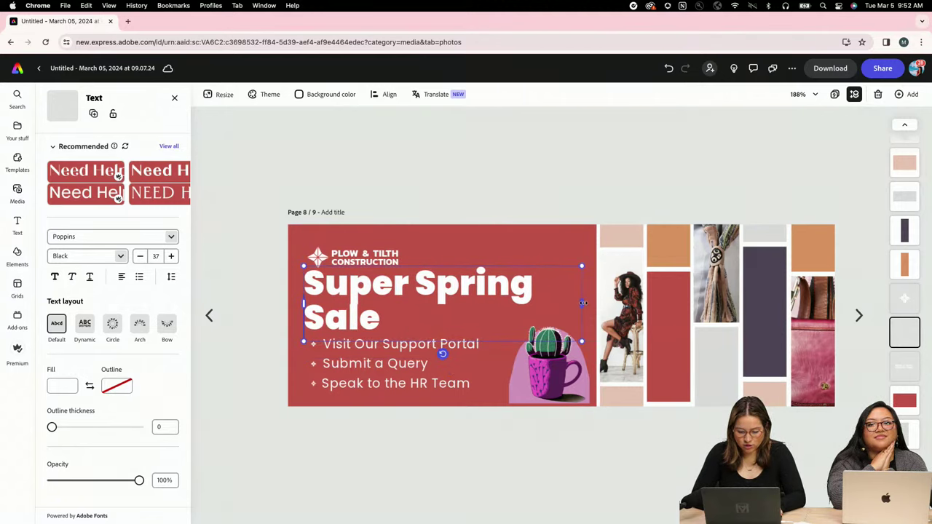
# - Generate a Realistic text effect for the headline from a prompt starting with "Pink Purple sun"
pyautogui.doubleClick(387, 325)
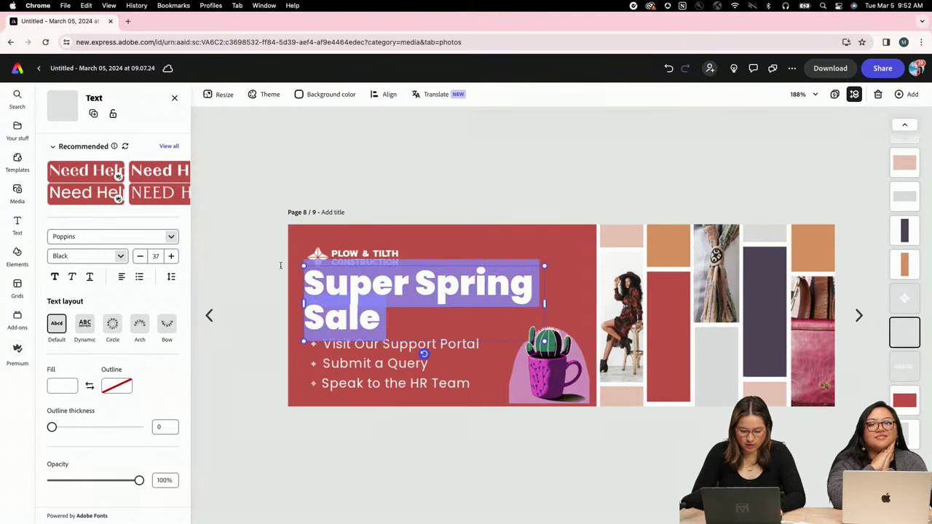
pyautogui.scroll(-5, 131, 446)
pyautogui.click(114, 403)
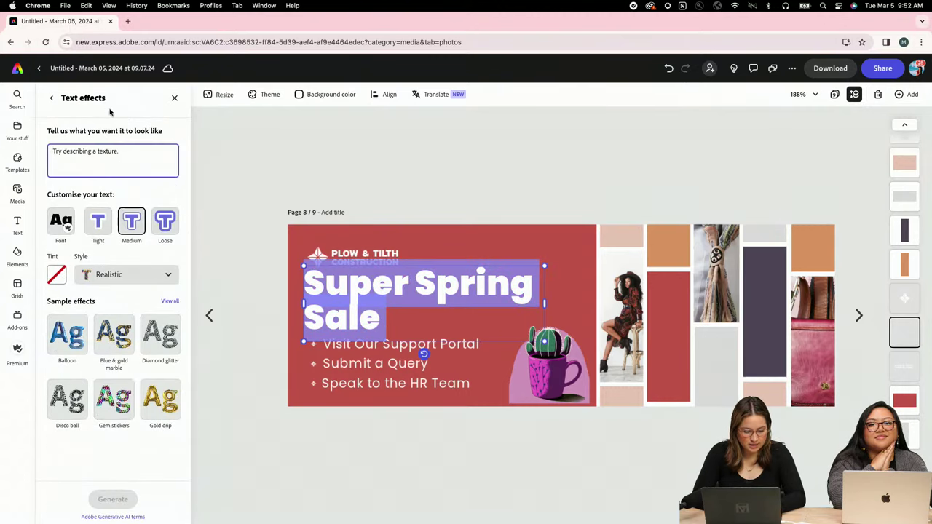
pyautogui.write('Pink Pruple sun')
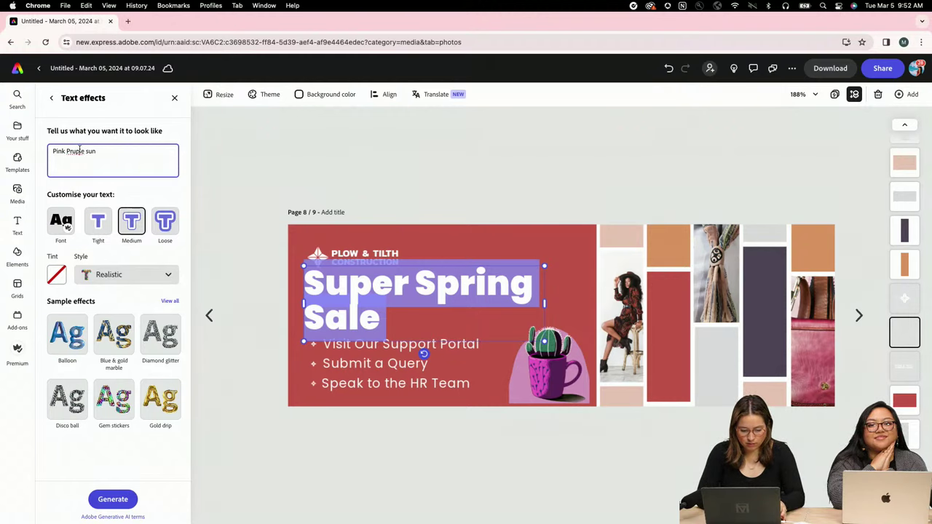
pyautogui.rightClick(79, 151)
pyautogui.click(109, 154)
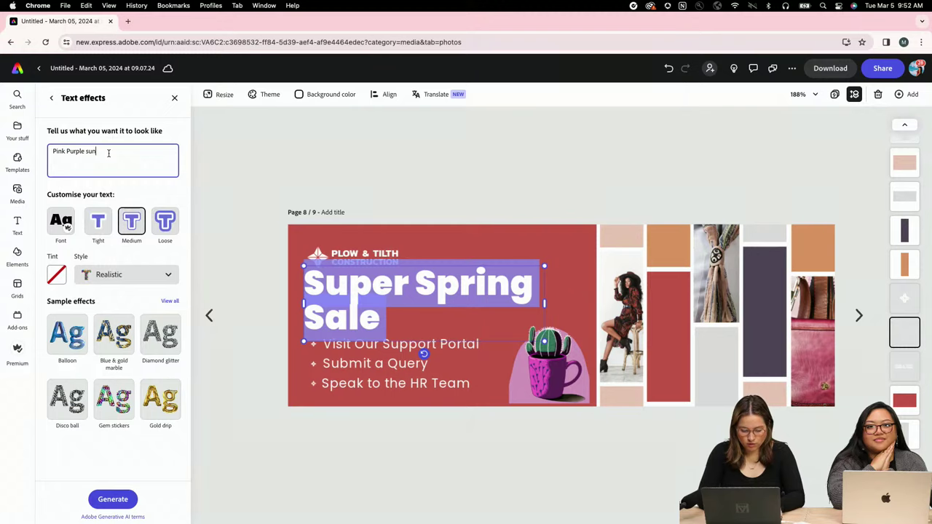
pyautogui.click(131, 493)
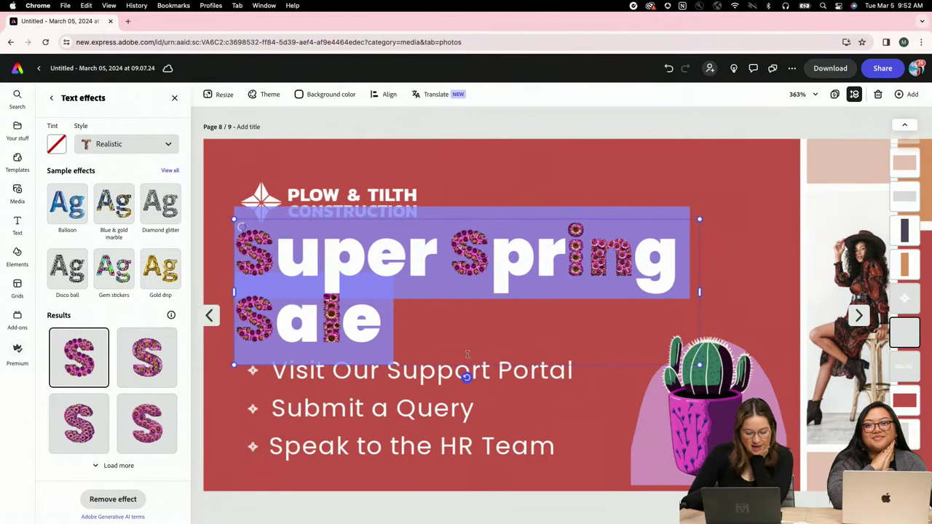
# - Inspect the headline's flower-textured letters, widen its text box to fit one line, and move it below the company name
pyautogui.scroll(2, 469, 284)
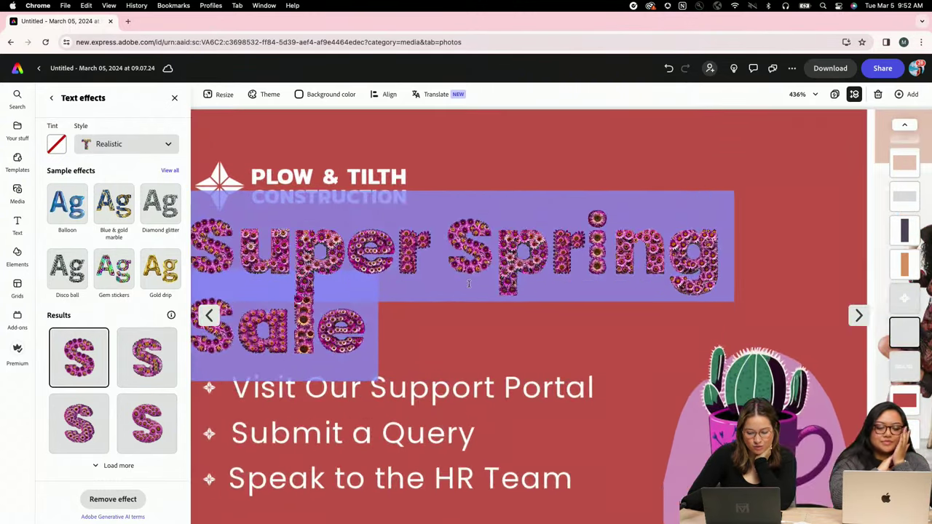
pyautogui.scroll(4, 469, 284)
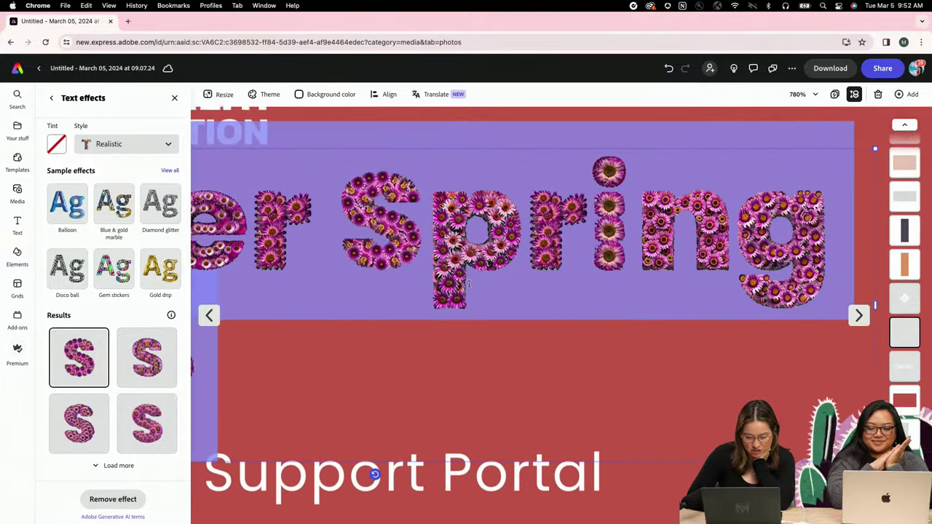
pyautogui.hscroll(3, 469, 284)
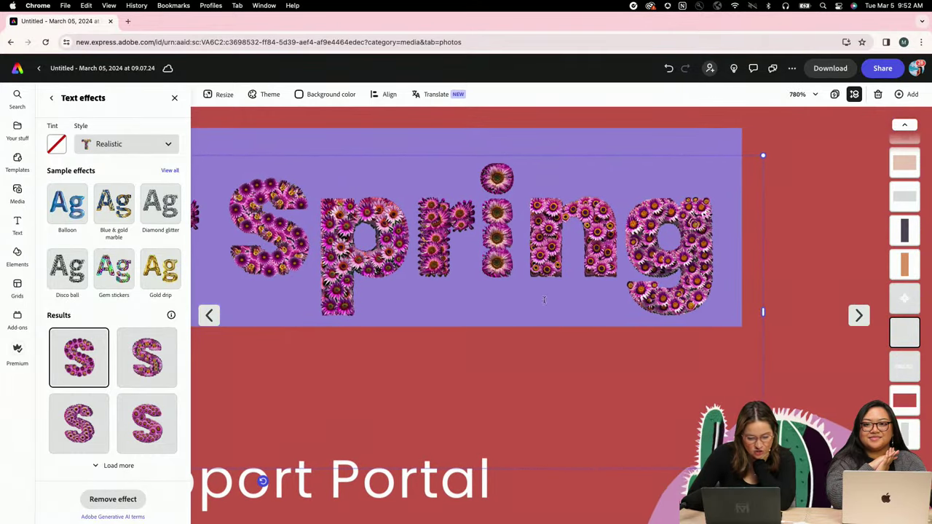
pyautogui.scroll(-6, 544, 300)
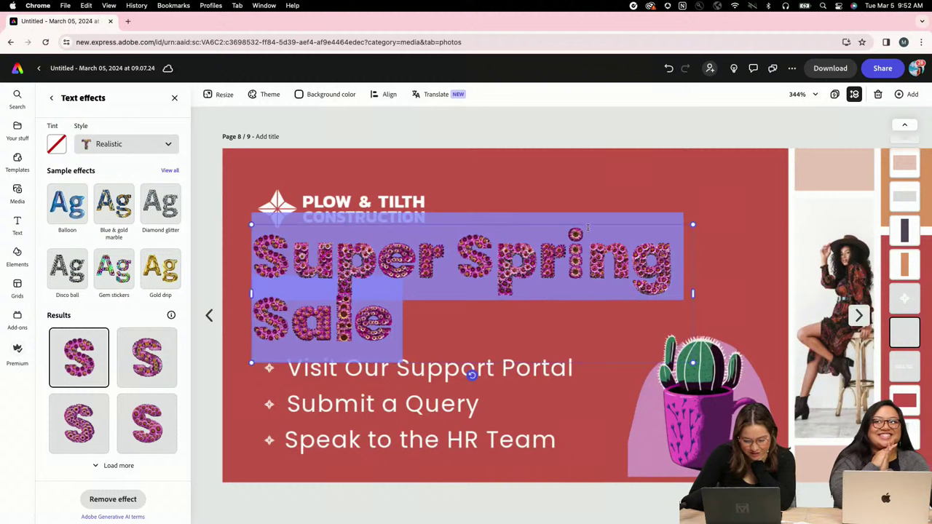
pyautogui.moveTo(778, 288); pyautogui.dragTo(849, 281)
pyautogui.moveTo(684, 226); pyautogui.dragTo(665, 241)
pyautogui.click(682, 134)
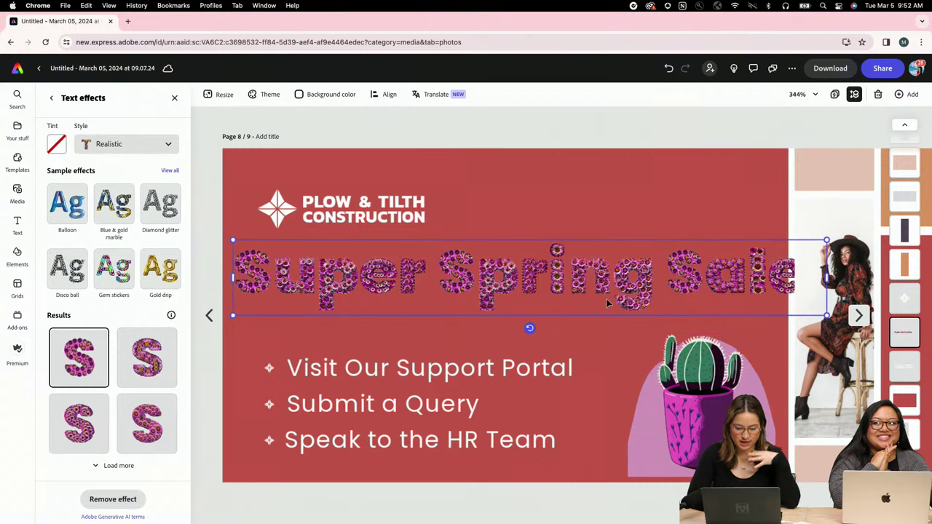
# - Restore the company name text and delete the white star icon beside it
pyautogui.scroll(-3, 607, 304)
pyautogui.scroll(3, 607, 304)
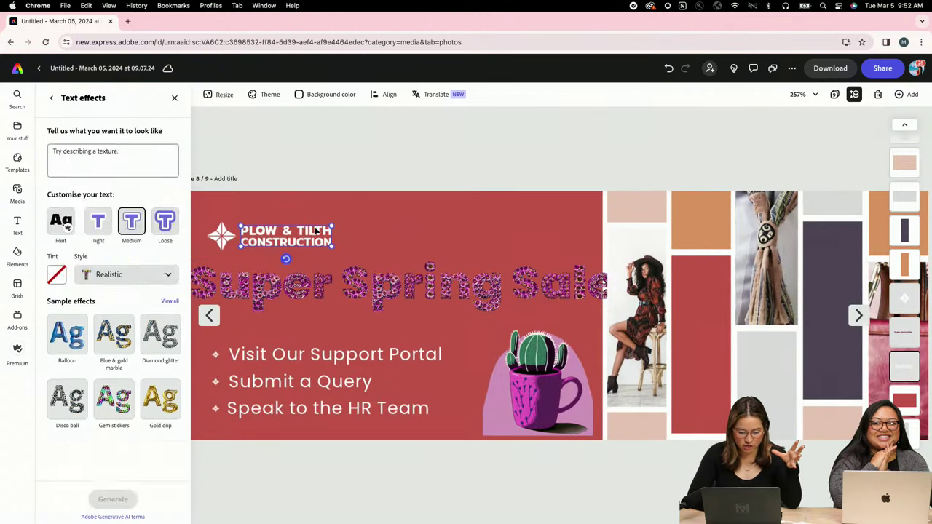
pyautogui.click(226, 231)
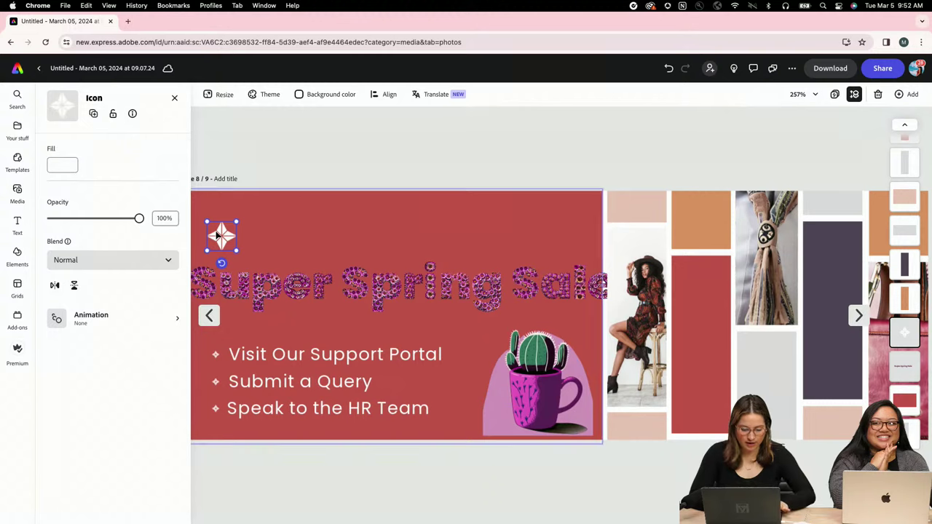
pyautogui.press('super+z')
pyautogui.click(248, 179)
pyautogui.click(254, 236)
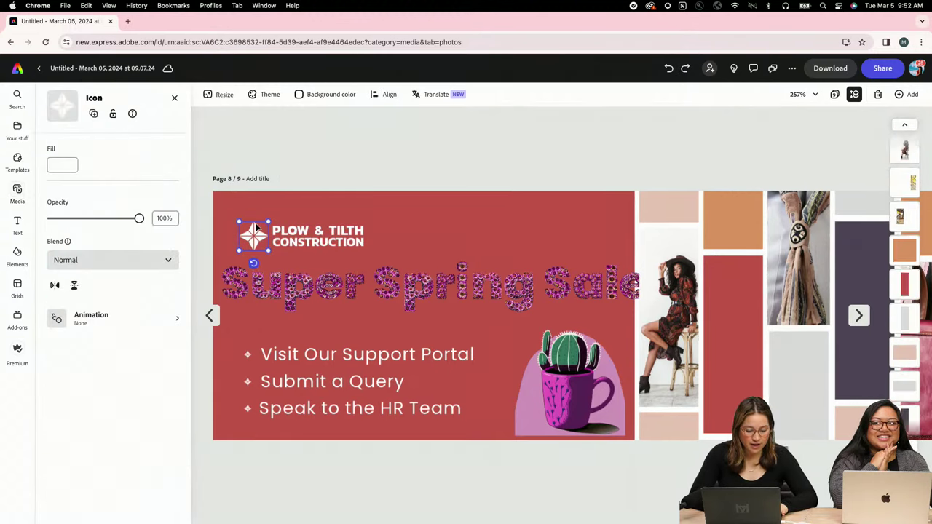
pyautogui.press('Delete')
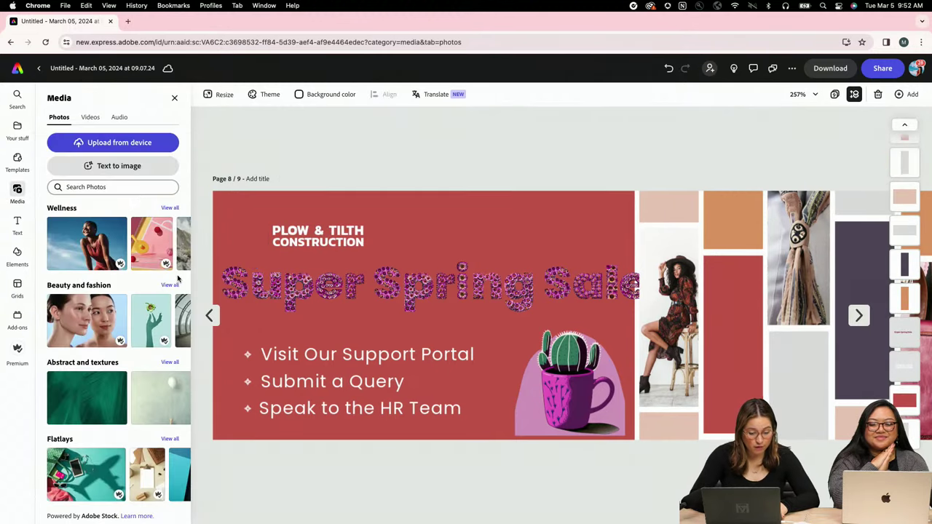
# - Add the black cactus graphic from the Bille's Boutique library to the header
pyautogui.click(91, 117)
pyautogui.click(122, 118)
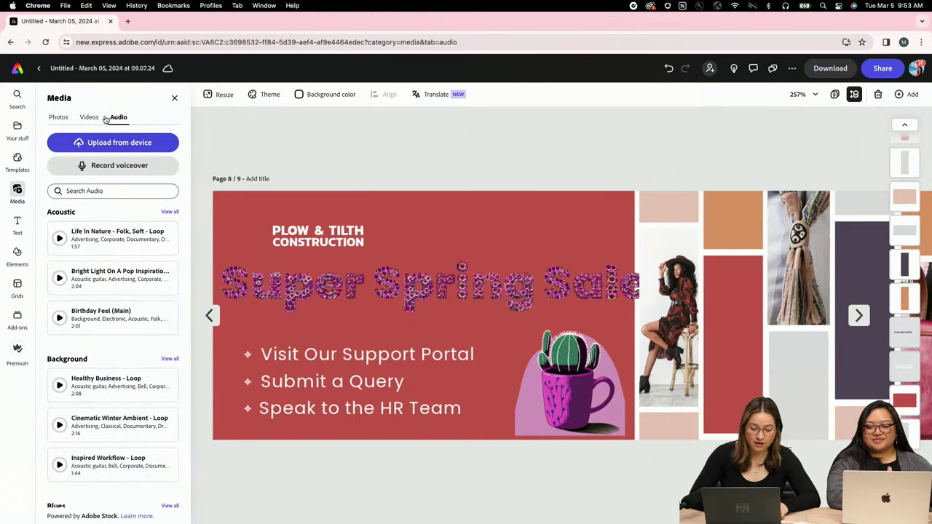
pyautogui.click(17, 131)
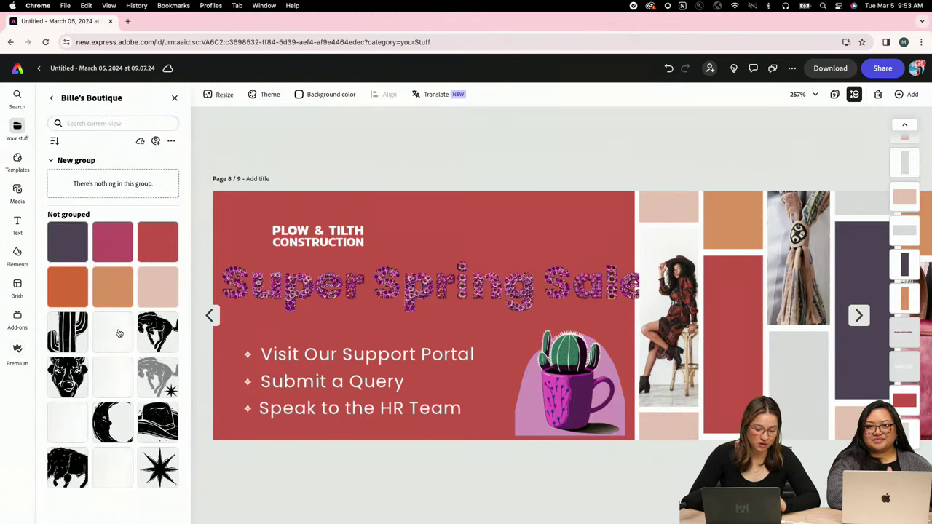
pyautogui.click(67, 331)
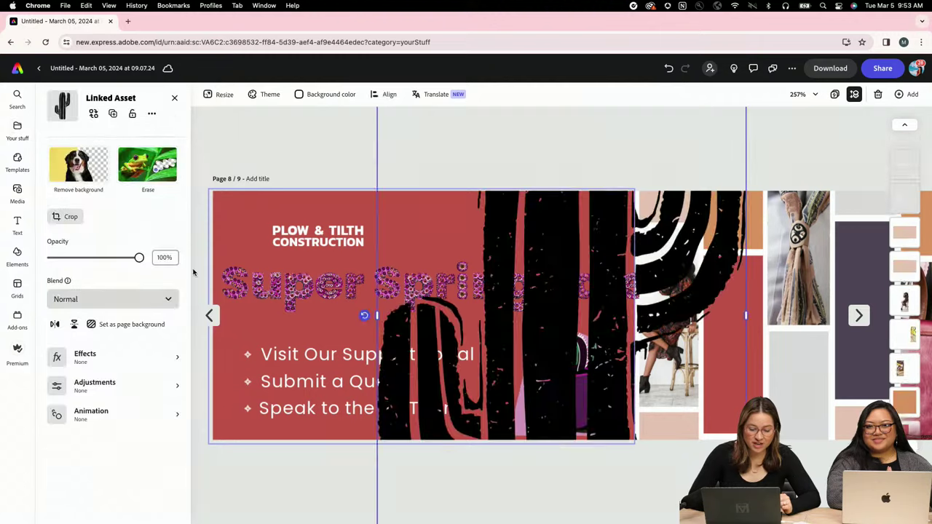
# - Shrink the black cactus graphic and place it beside the "PLOW & TILTH CONSTRUCTION" text as the logo icon
pyautogui.moveTo(541, 331); pyautogui.dragTo(524, 478)
pyautogui.moveTo(729, 143); pyautogui.dragTo(260, 281)
pyautogui.moveTo(255, 332); pyautogui.dragTo(264, 246)
pyautogui.moveTo(274, 293); pyautogui.dragTo(259, 242)
pyautogui.click(357, 179)
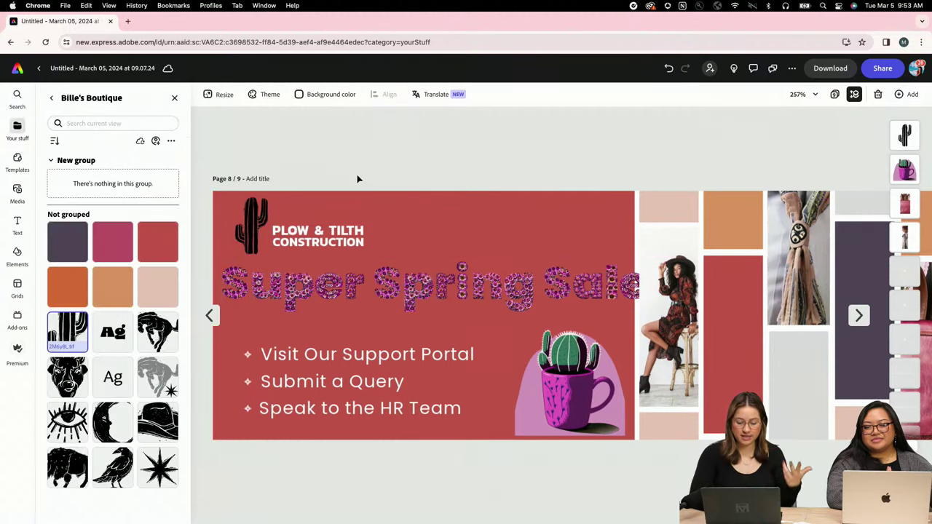
pyautogui.hscroll(2, 357, 180)
pyautogui.hscroll(-3, 358, 179)
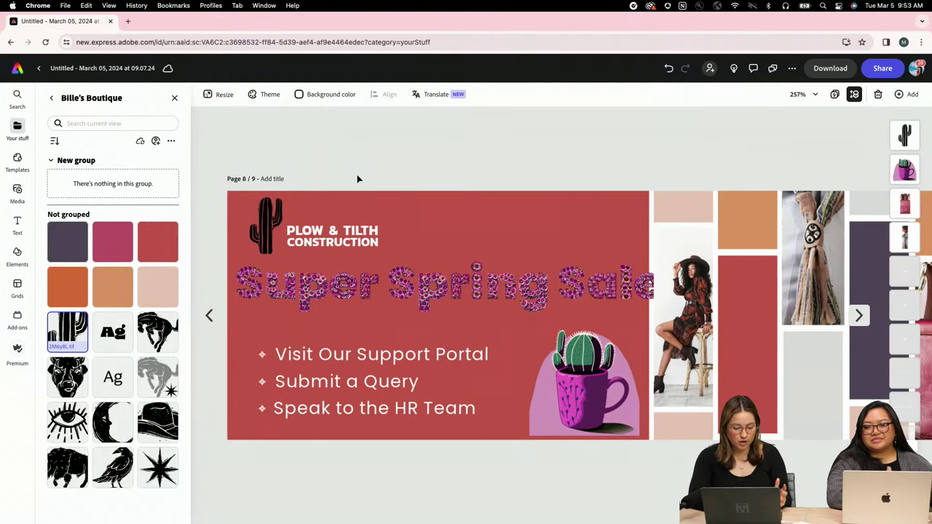
# - Return to the "Boutique Super Sale" design on page 5, play its animation from the start, and inspect the boots image
pyautogui.click(203, 314)
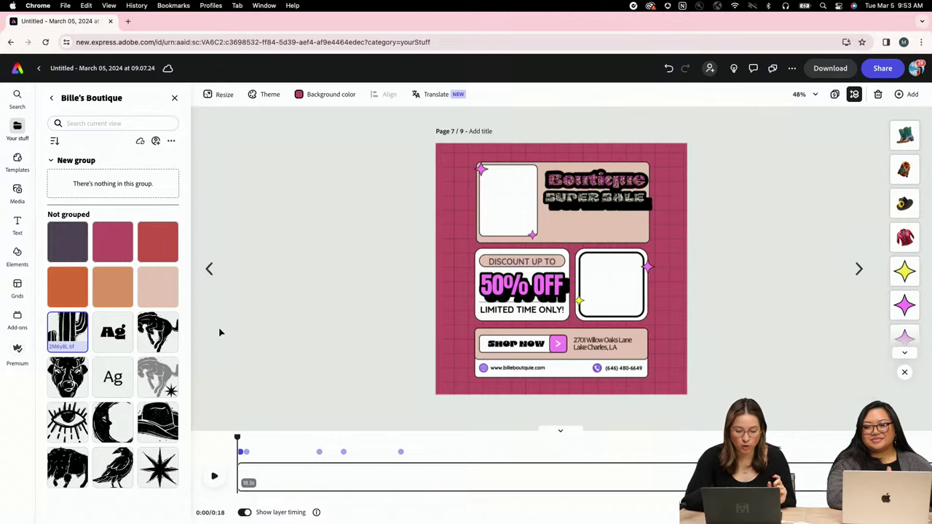
pyautogui.click(209, 270)
pyautogui.click(210, 270)
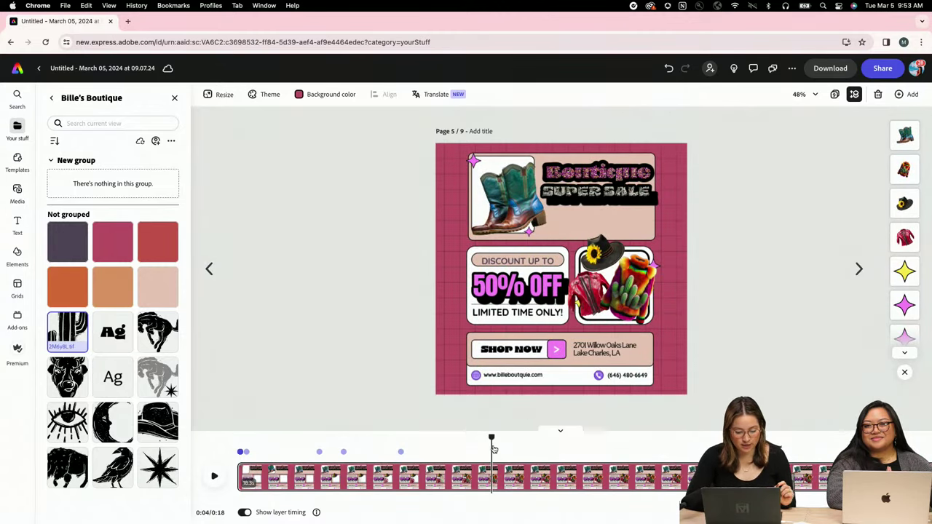
pyautogui.moveTo(467, 433); pyautogui.dragTo(236, 437)
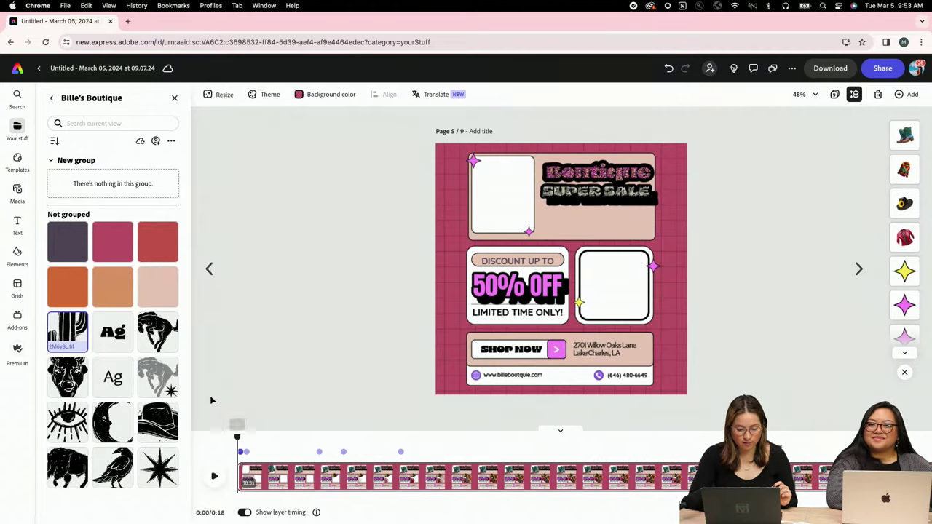
pyautogui.click(211, 485)
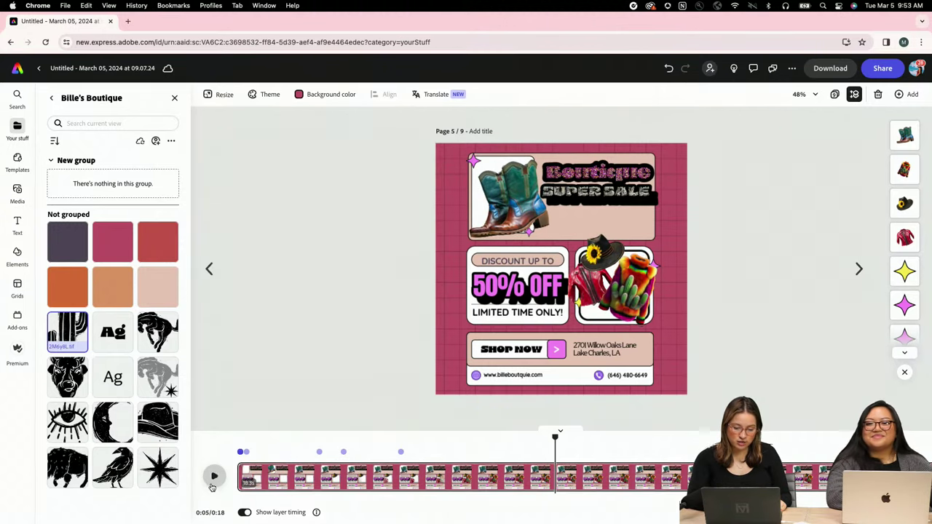
pyautogui.click(213, 478)
pyautogui.click(528, 230)
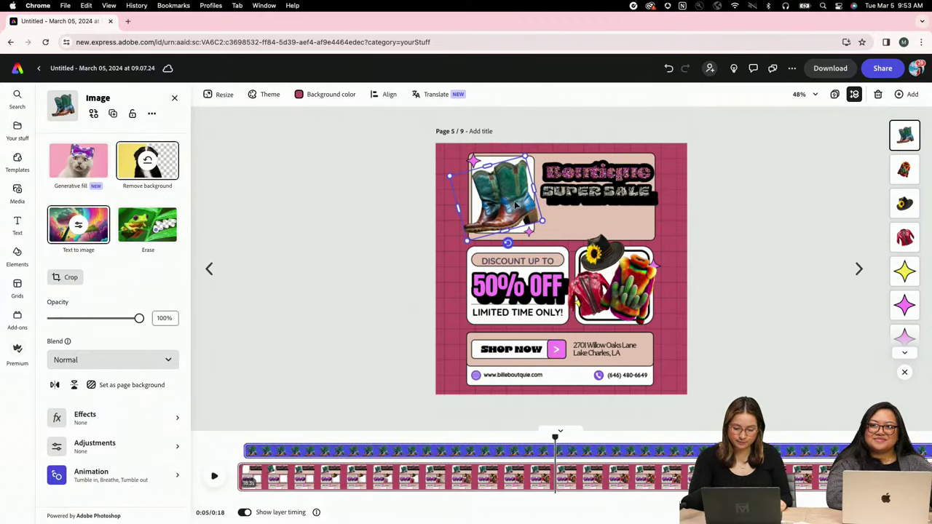
pyautogui.click(821, 192)
# - Open the Instagram sharing setup for the page 5 design, look at the caption field, and check the post preview
pyautogui.click(884, 68)
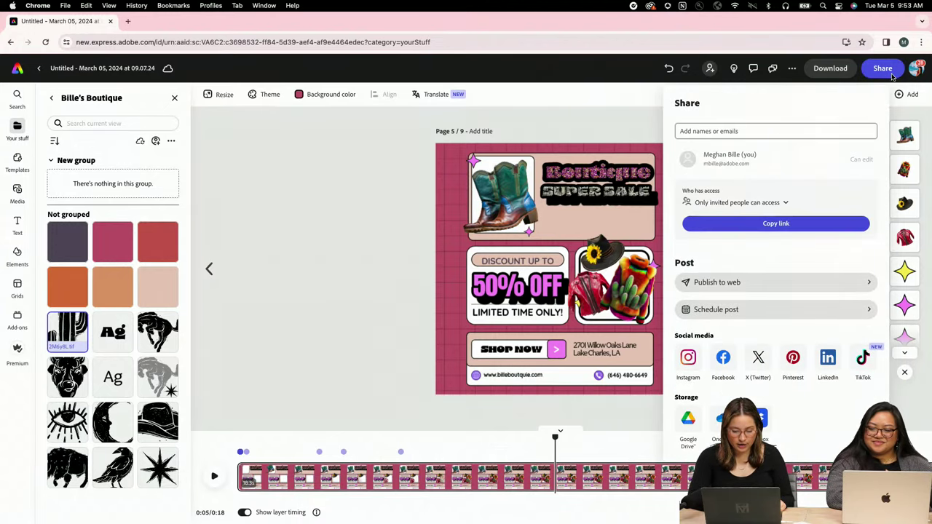
pyautogui.click(683, 370)
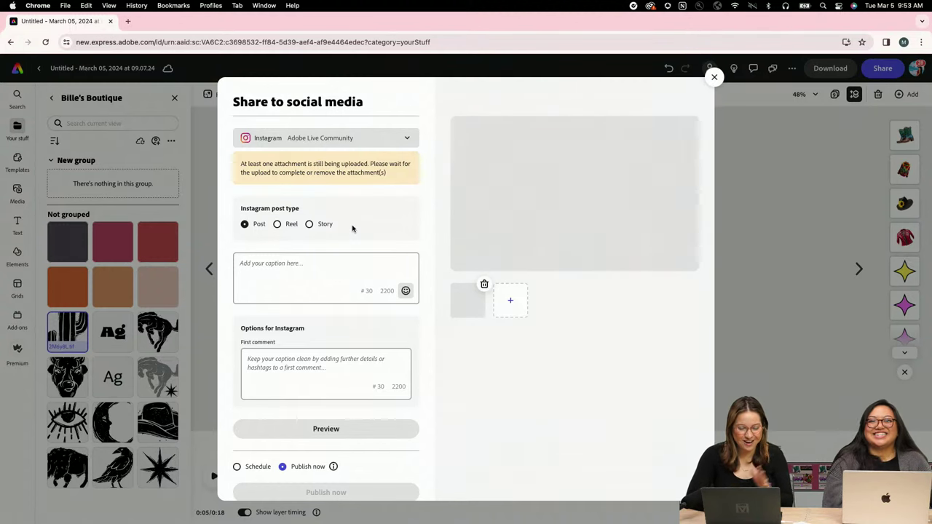
pyautogui.click(277, 271)
pyautogui.scroll(-1, 304, 411)
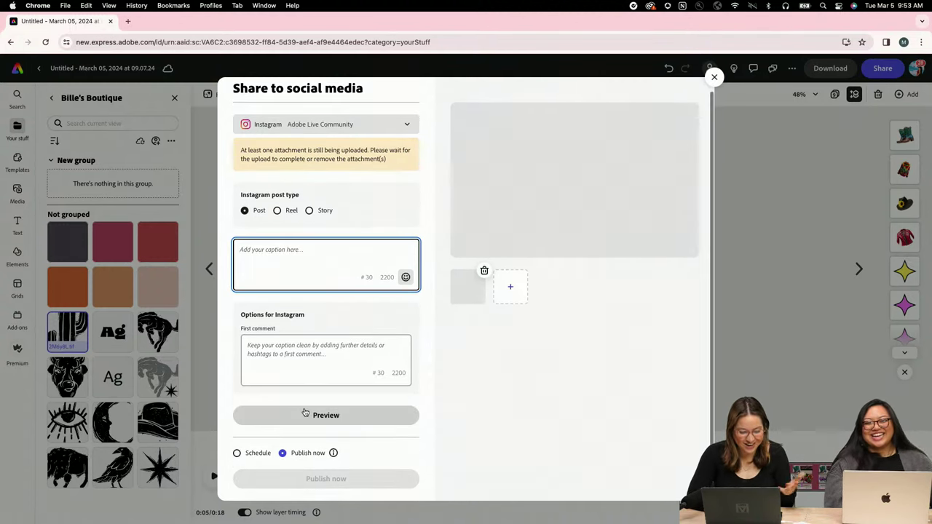
pyautogui.click(305, 412)
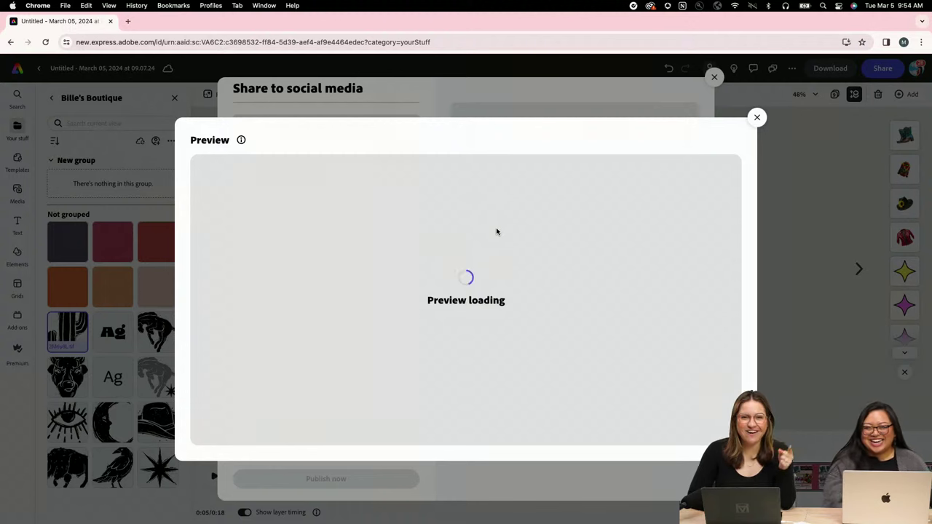
pyautogui.click(757, 118)
# - Examine the caption, first comment and scheduling options for the Instagram post
pyautogui.click(310, 250)
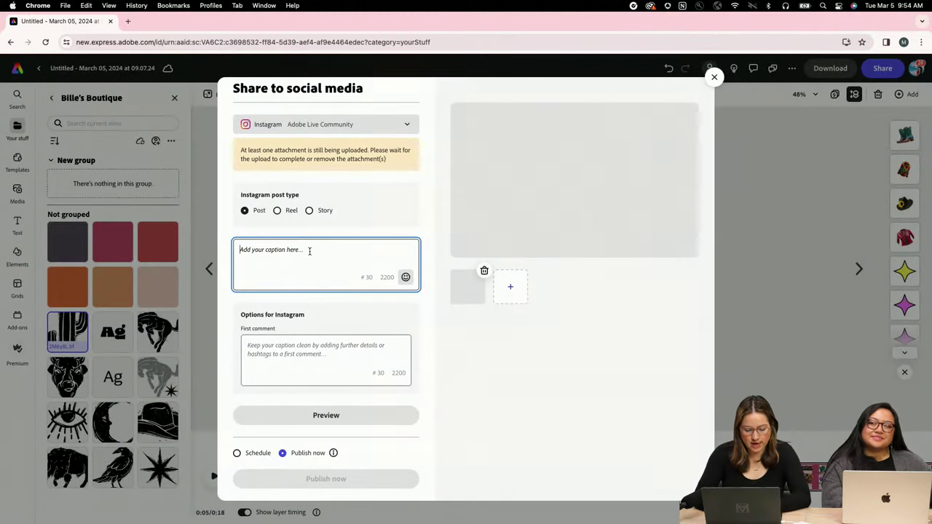
pyautogui.click(293, 350)
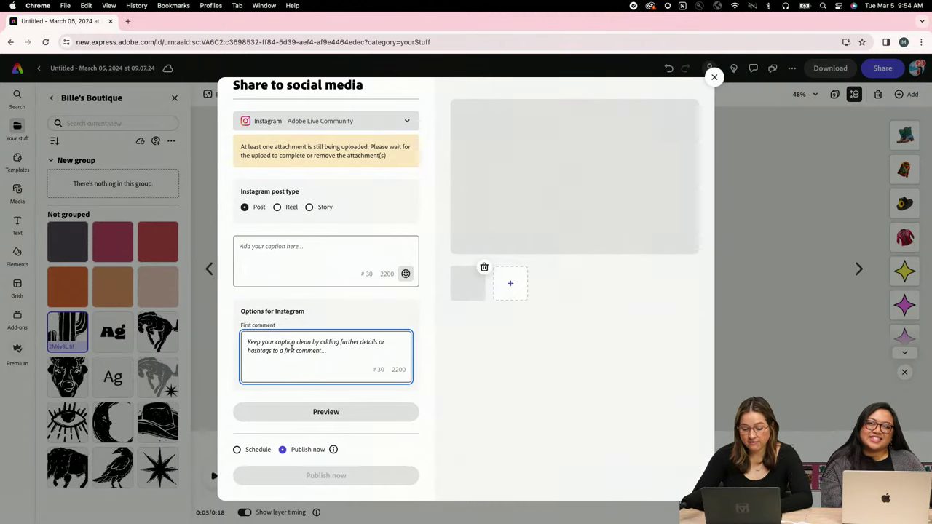
pyautogui.click(258, 450)
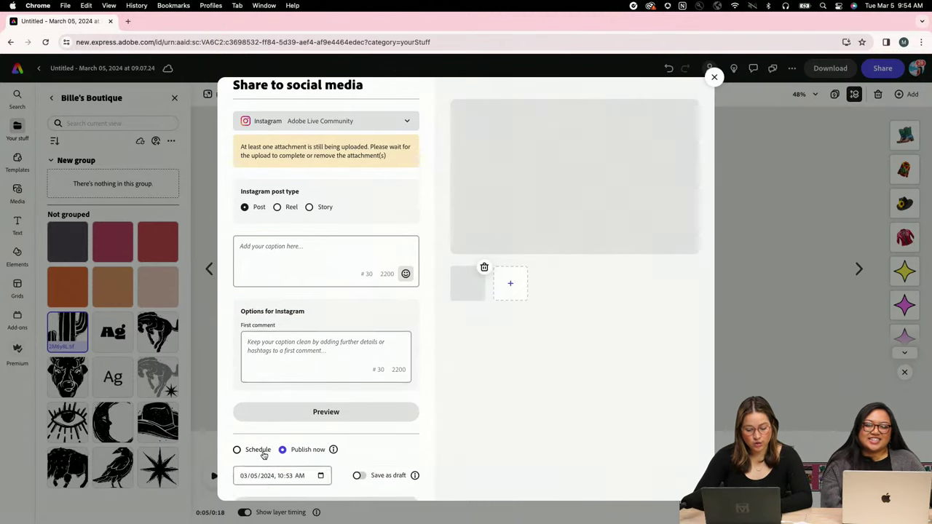
pyautogui.click(298, 420)
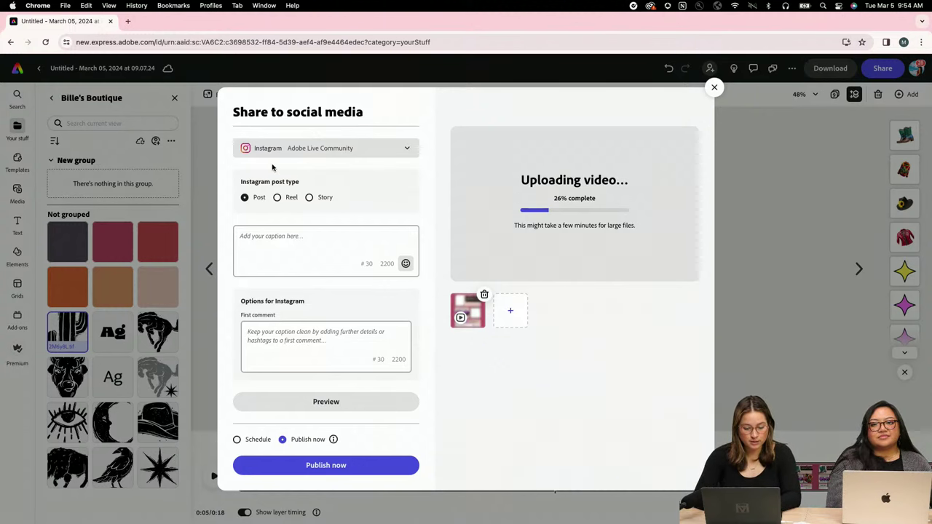
# - Check the Story post type's options, and set the Instagram post type back to Post
pyautogui.click(309, 198)
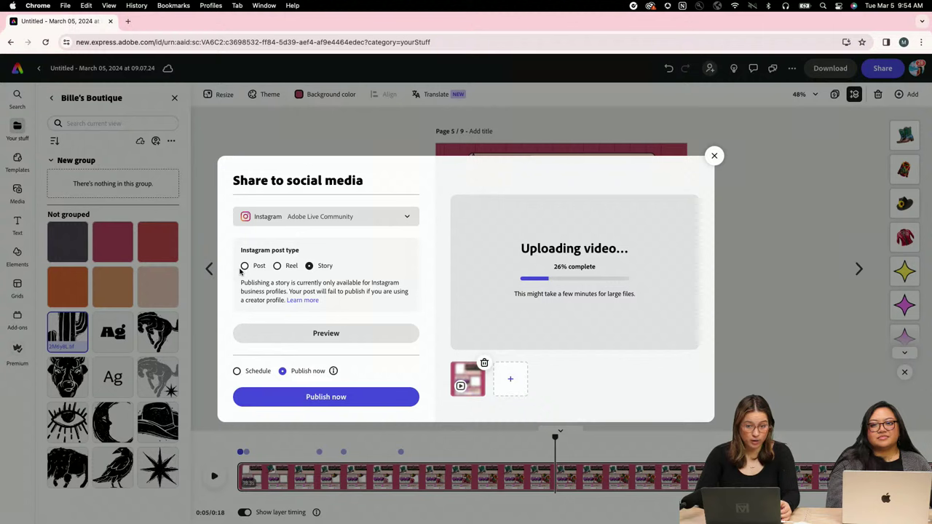
pyautogui.click(246, 266)
pyautogui.click(249, 266)
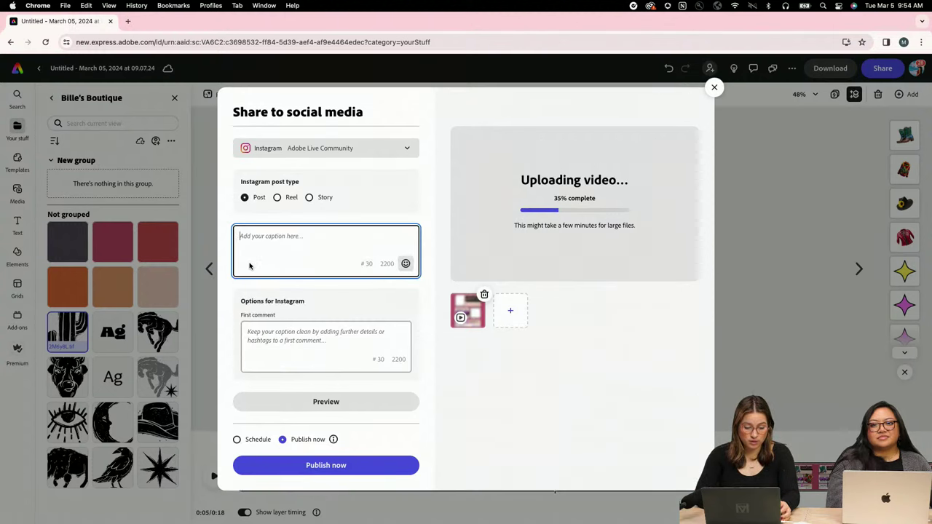
pyautogui.click(538, 390)
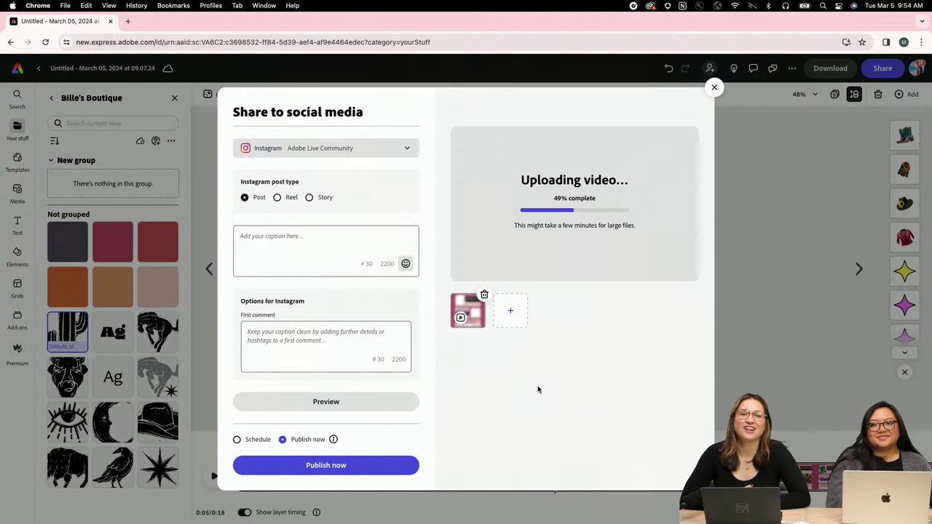
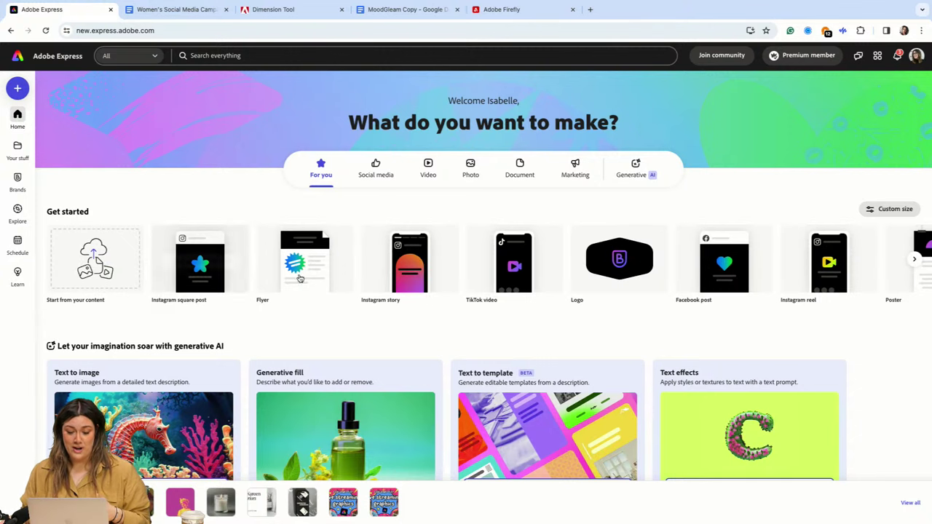
# - Start a new Instagram story design and switch to the "Women's Social Media Campaign" document in Google Docs
pyautogui.moveTo(397, 283)
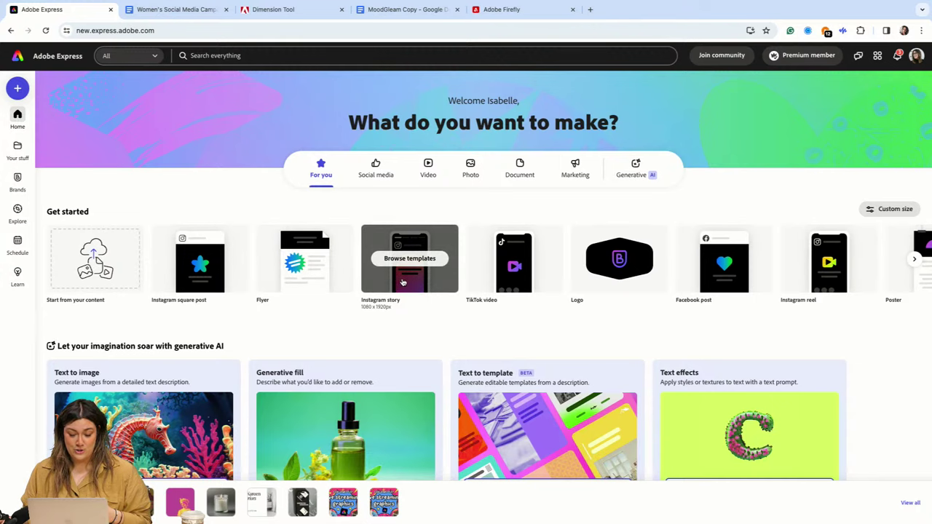
pyautogui.click(402, 283)
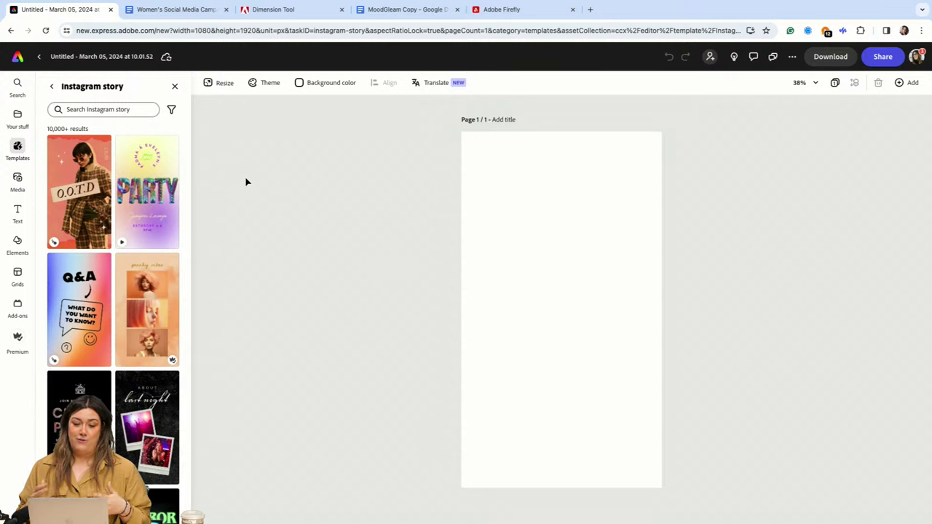
pyautogui.click(171, 11)
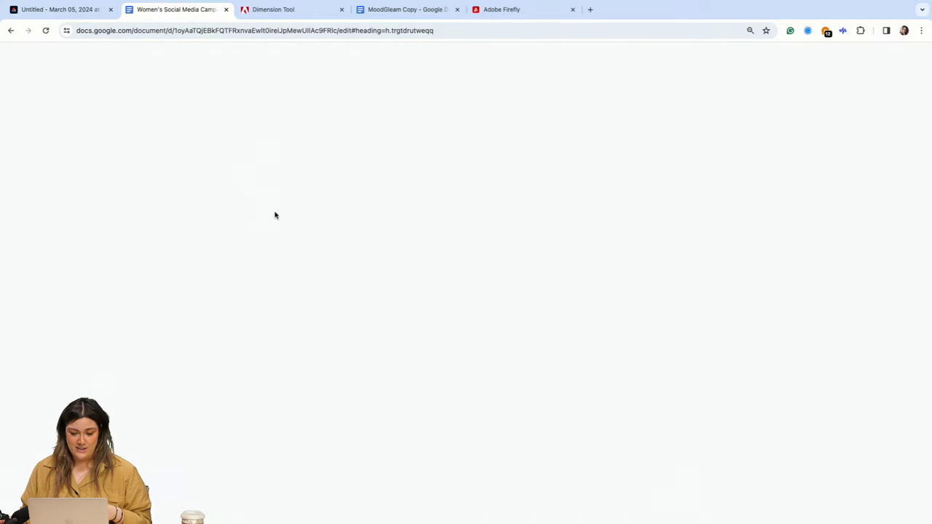
pyautogui.scroll(5, 303, 233)
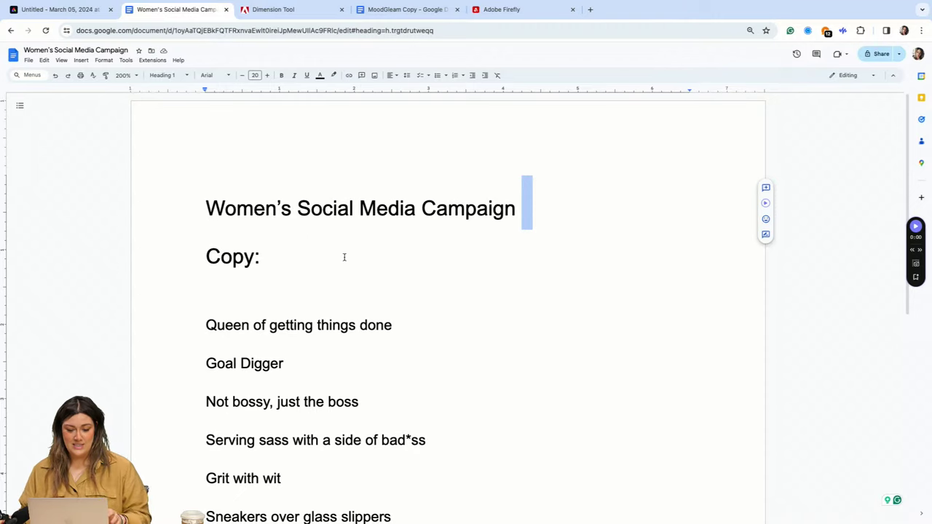
# - Copy the "Goal Digger" line from the campaign copy list and return to the story design in Adobe Express
pyautogui.scroll(-3, 345, 257)
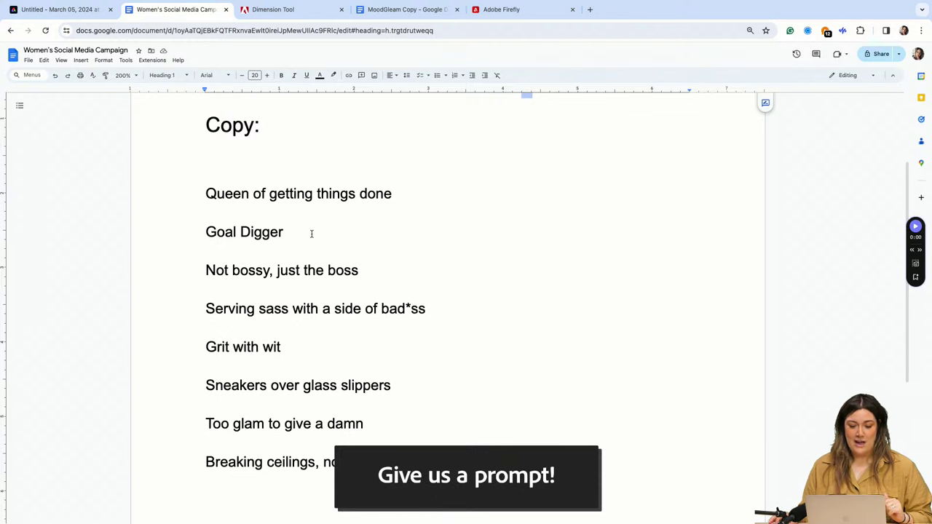
pyautogui.scroll(-1, 292, 232)
pyautogui.moveTo(295, 227); pyautogui.dragTo(204, 229)
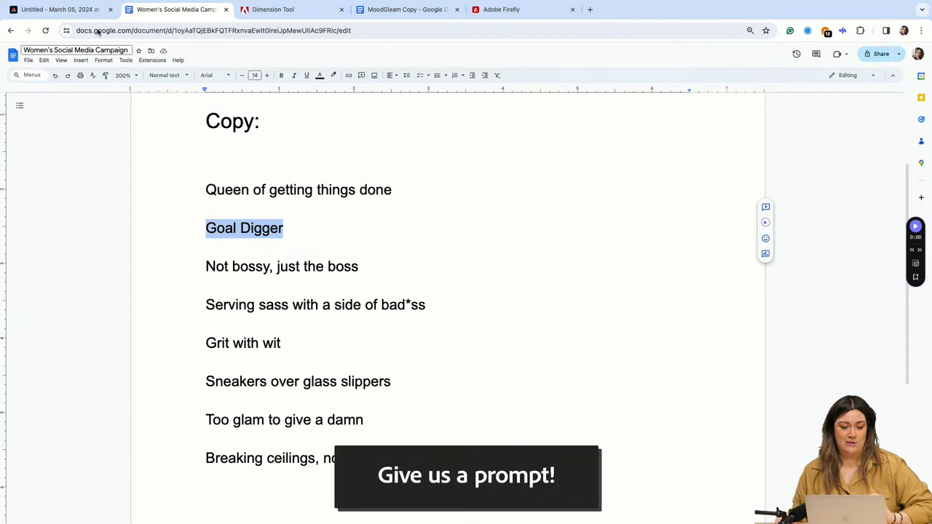
pyautogui.click(78, 11)
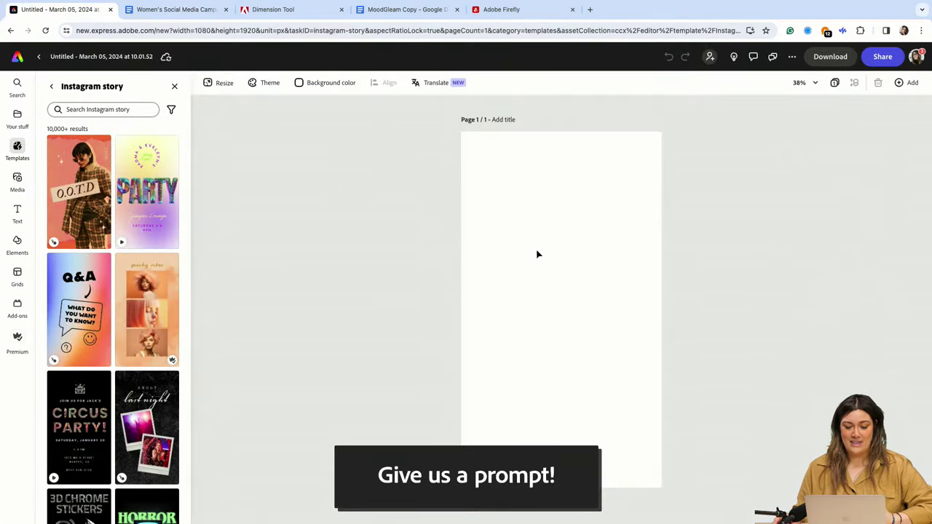
# - Add the text "Goal Digger" to the blank story page and enlarge it to font size 169
pyautogui.click(17, 211)
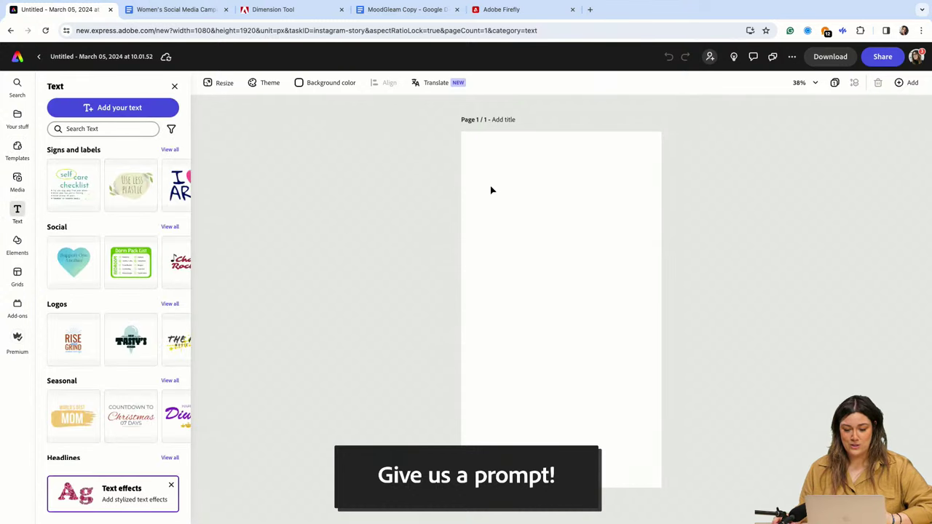
pyautogui.click(112, 108)
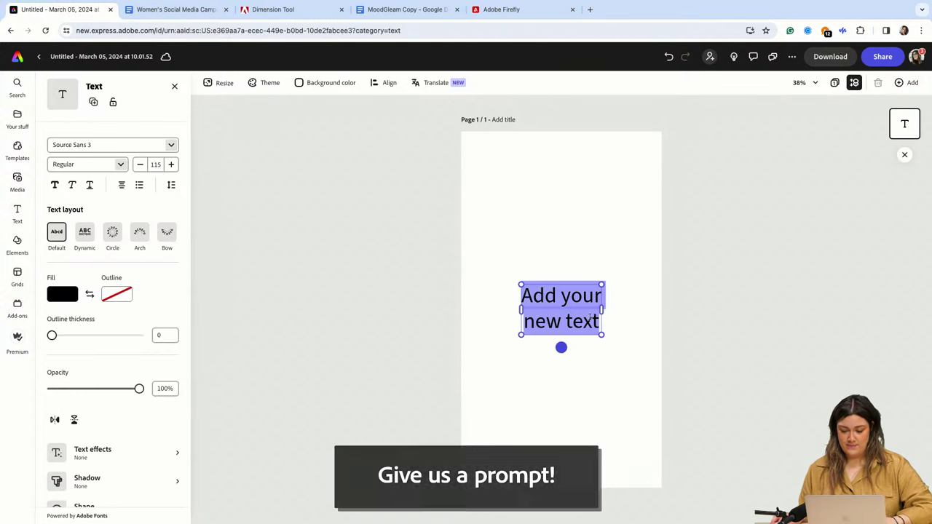
pyautogui.write('Goal Digger')
pyautogui.press('Escape')
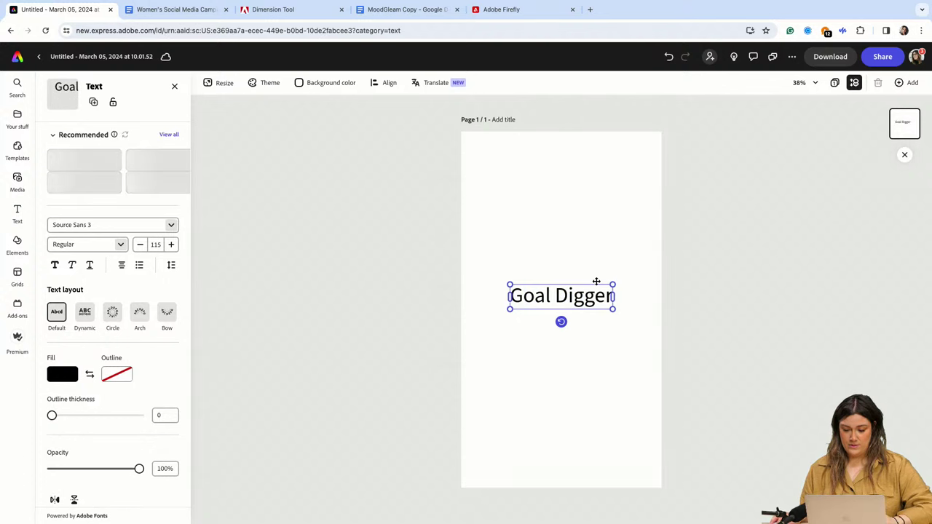
pyautogui.moveTo(510, 284); pyautogui.dragTo(482, 276)
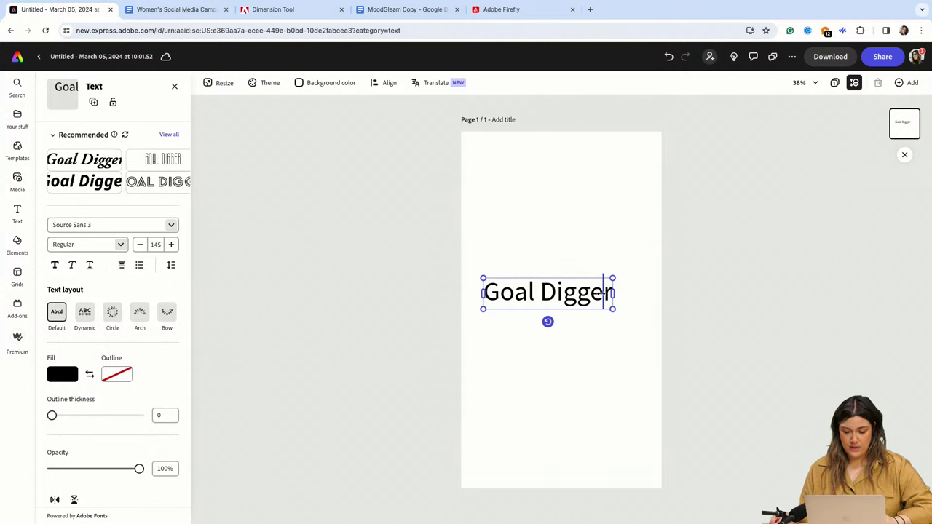
pyautogui.moveTo(614, 310); pyautogui.dragTo(631, 321)
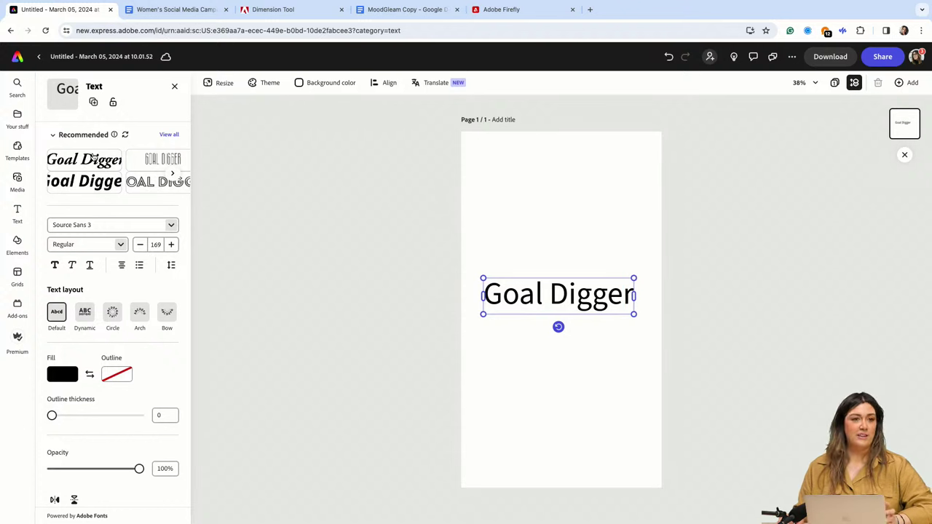
# - Try the recommended Adobe Garamond Pro and Acier BAT fonts on the text, and centre it slightly higher on the page
pyautogui.click(90, 162)
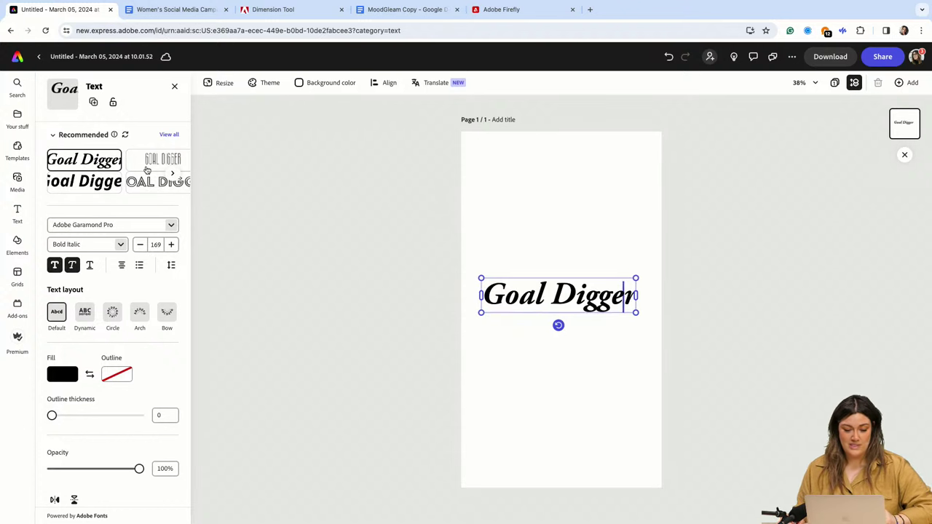
pyautogui.click(136, 188)
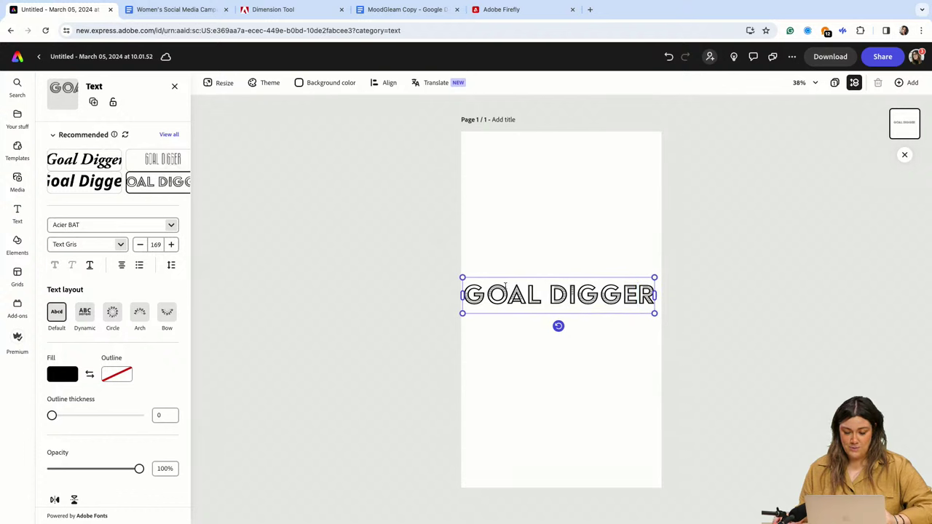
pyautogui.moveTo(609, 277); pyautogui.dragTo(612, 266)
pyautogui.click(612, 266)
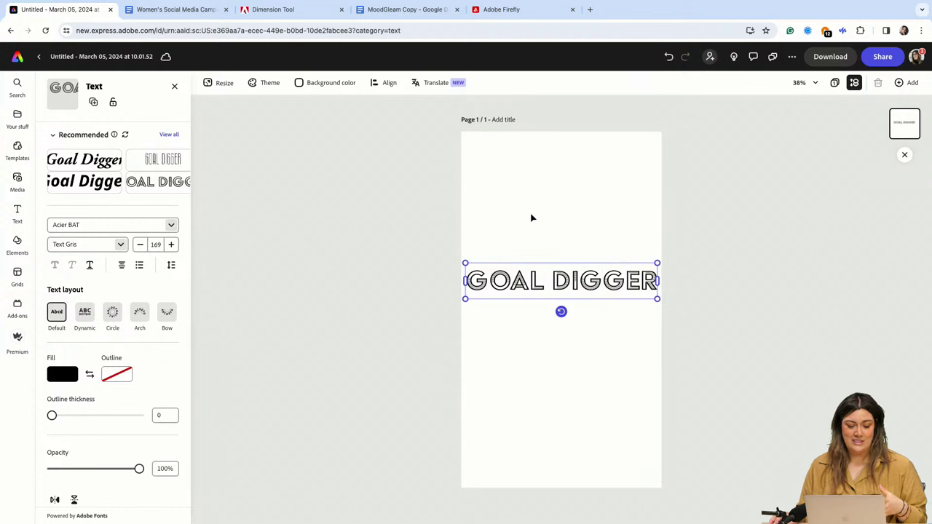
# - Change the "Goal Digger" text to the recently used font 8 Heavy
pyautogui.click(172, 225)
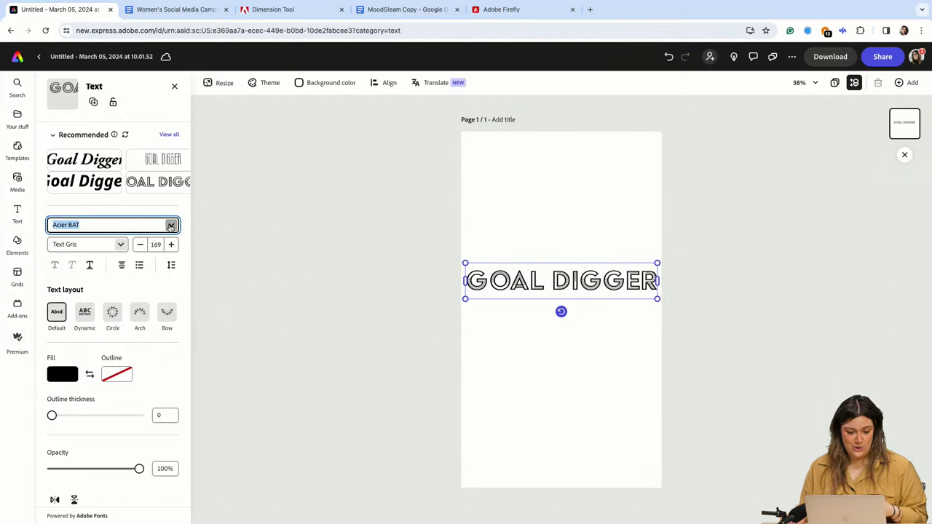
pyautogui.scroll(-3, 171, 293)
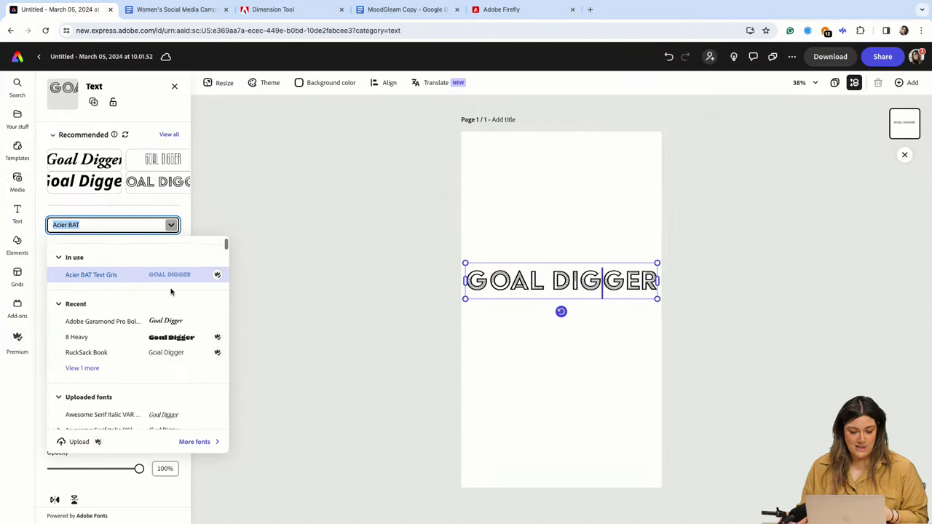
pyautogui.click(174, 316)
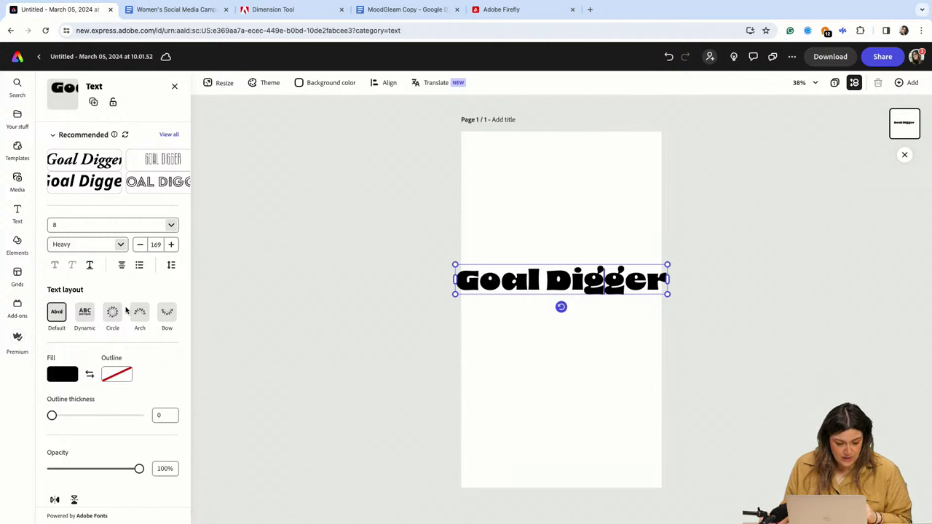
# - Apply the Dynamic text layout to the "Goal Digger" text, enlarge it to most of the page width and centre it horizontally
pyautogui.scroll(-2, 125, 311)
pyautogui.scroll(-1, 126, 311)
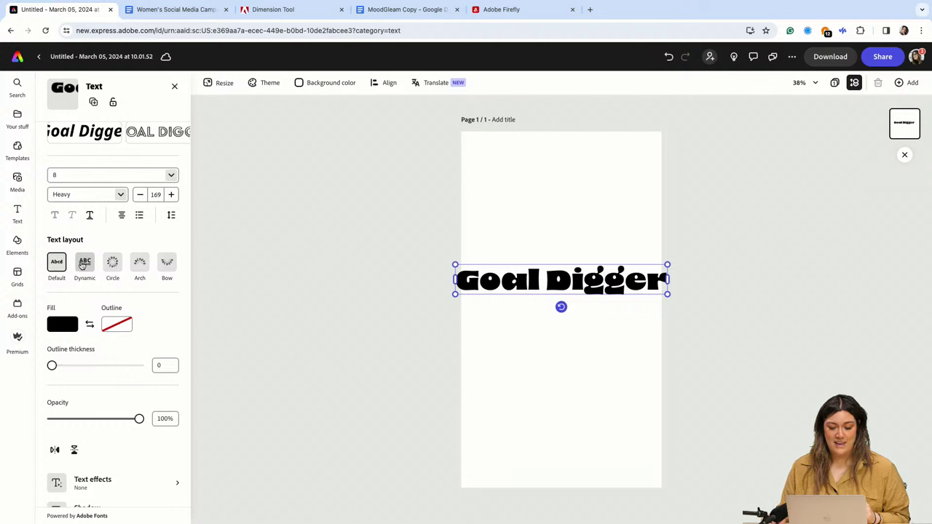
pyautogui.click(85, 264)
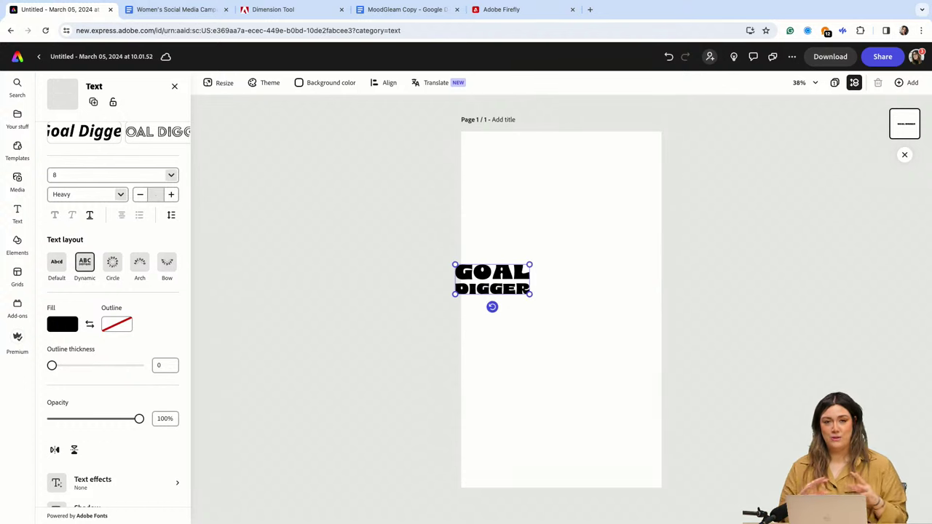
pyautogui.moveTo(531, 295); pyautogui.dragTo(618, 369)
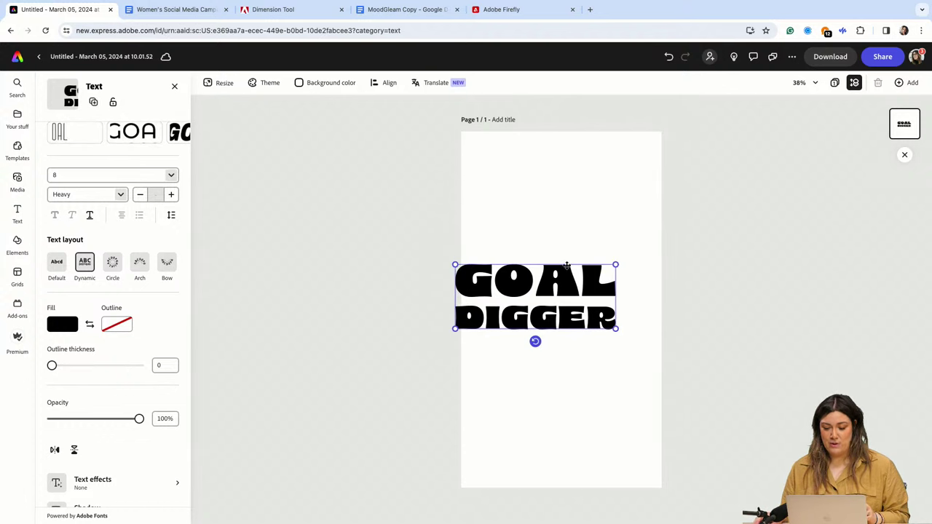
pyautogui.moveTo(568, 266); pyautogui.dragTo(593, 243)
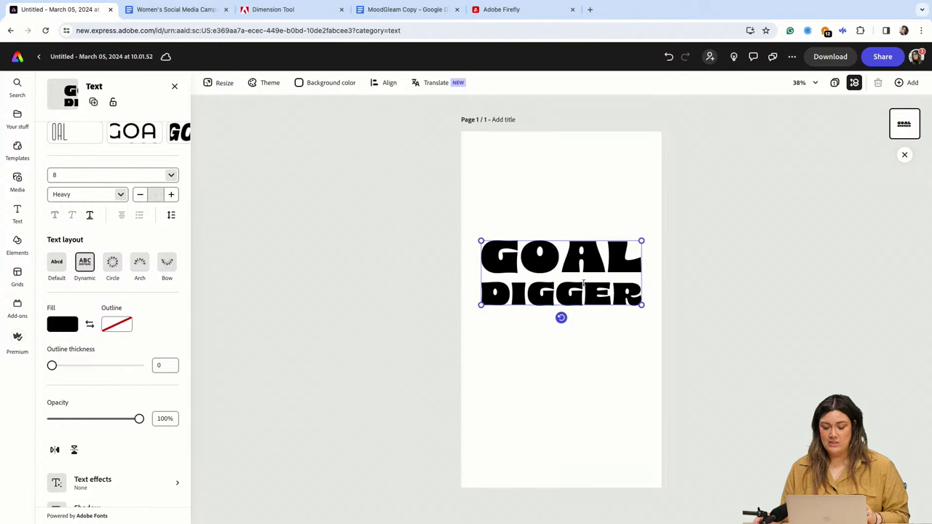
# - Copy the line "Queen of getting things done" from the campaign copy document and replace the design's "Goal Digger" text with it
pyautogui.hotkey('ctrl', 'Tab')
pyautogui.scroll(-1, 406, 291)
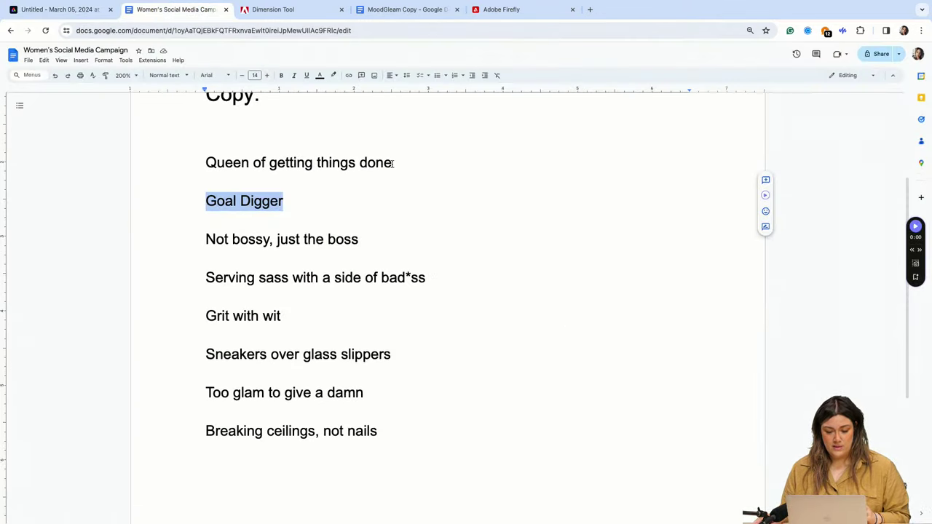
pyautogui.moveTo(387, 163)
pyautogui.mouseDown()
pyautogui.moveTo(210, 165)
pyautogui.moveTo(388, 164)
pyautogui.mouseUp()
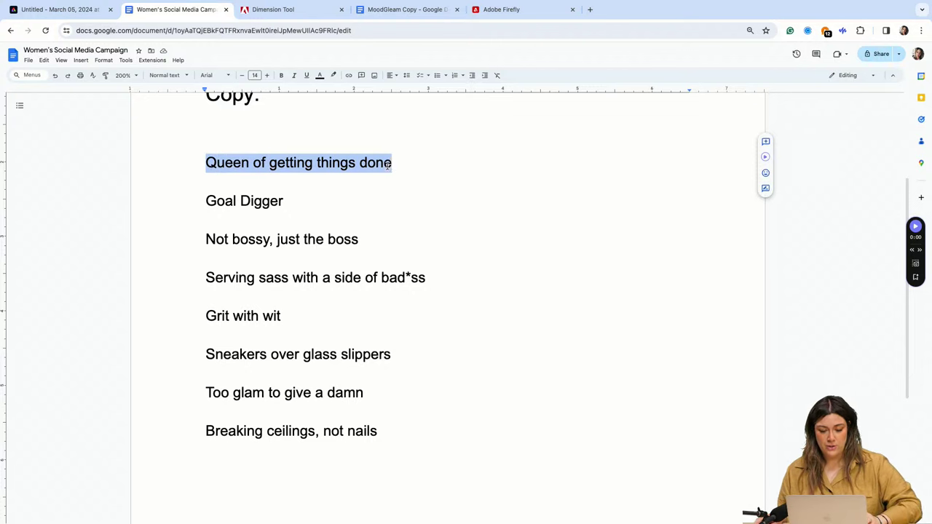
pyautogui.click(98, 10)
pyautogui.click(512, 268)
pyautogui.doubleClick(493, 266)
pyautogui.moveTo(482, 261); pyautogui.dragTo(623, 301)
pyautogui.write('QUEEN OF GETTING THINGS DONE')
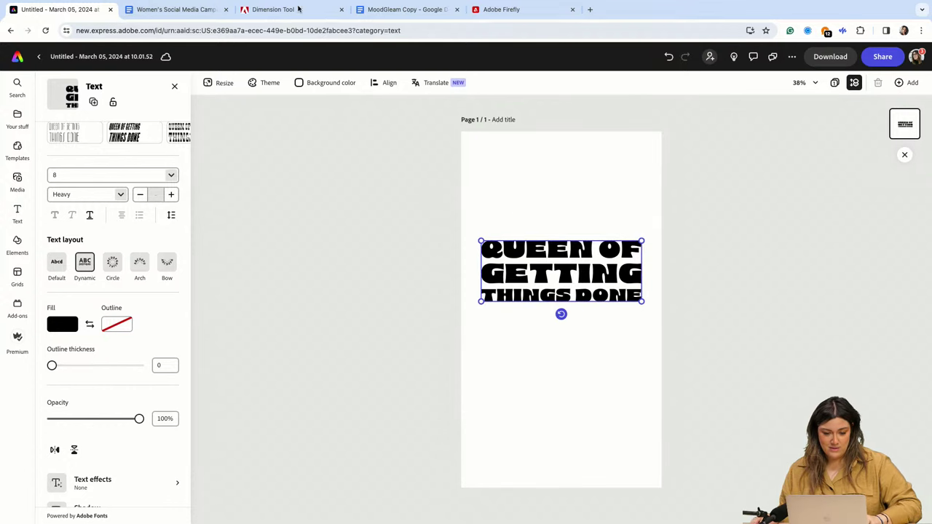
# - Copy "Goal Digger" from the campaign copy document and put it back in place of "Queen of getting things done" in the story text
pyautogui.click(171, 10)
pyautogui.moveTo(288, 204); pyautogui.dragTo(191, 199)
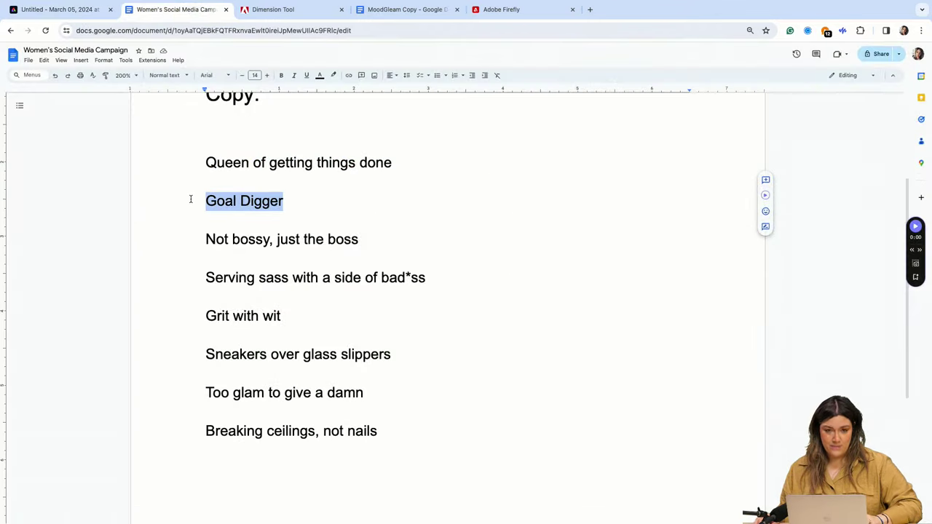
pyautogui.click(95, 13)
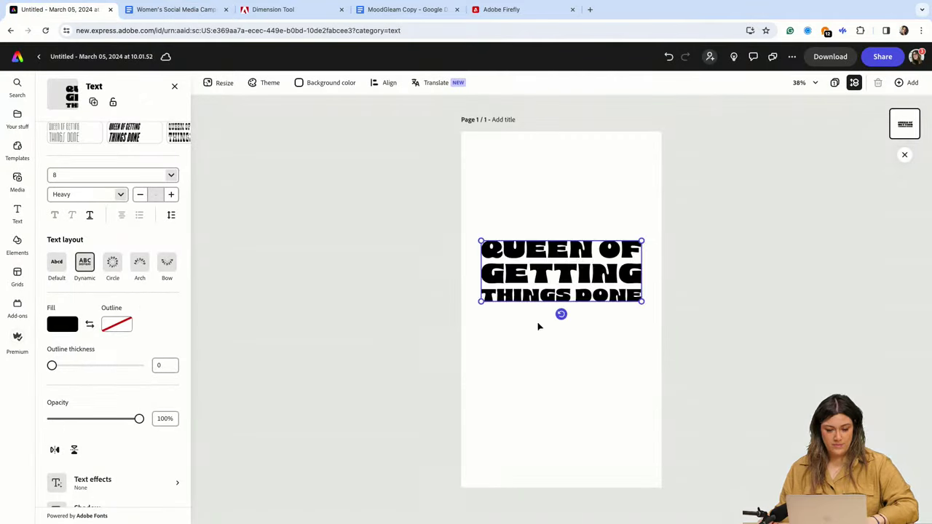
pyautogui.doubleClick(546, 288)
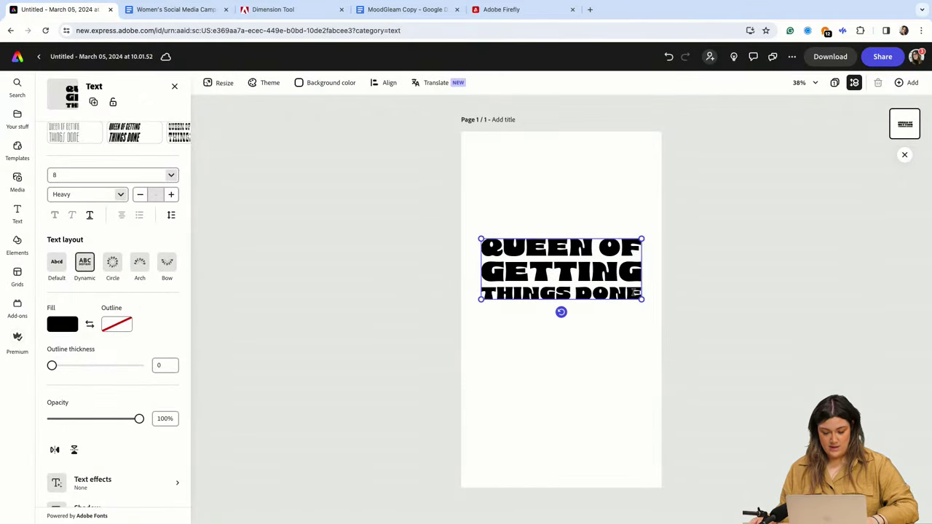
pyautogui.write('GOAL DIGGER')
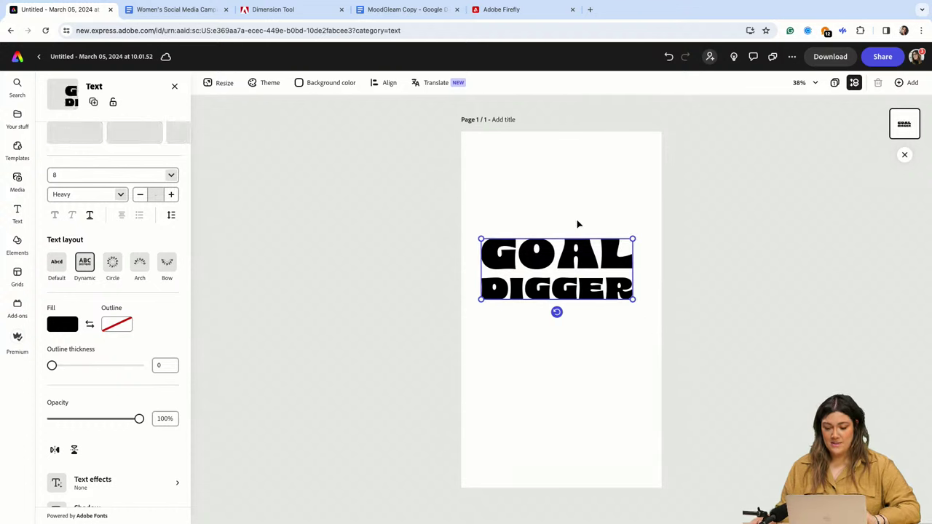
pyautogui.click(581, 364)
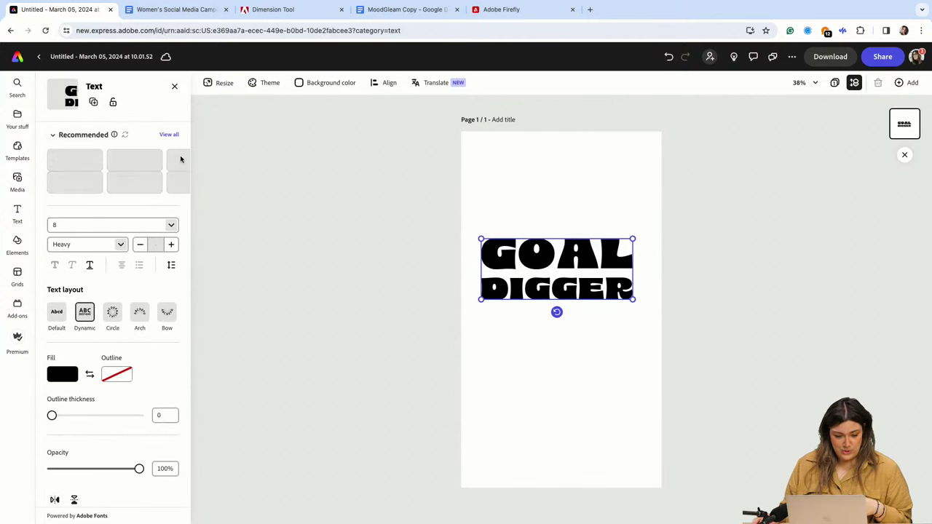
# - Apply the Gold drip sample text effect to the "Goal Digger" text and choose the second generated result
pyautogui.scroll(-3, 110, 384)
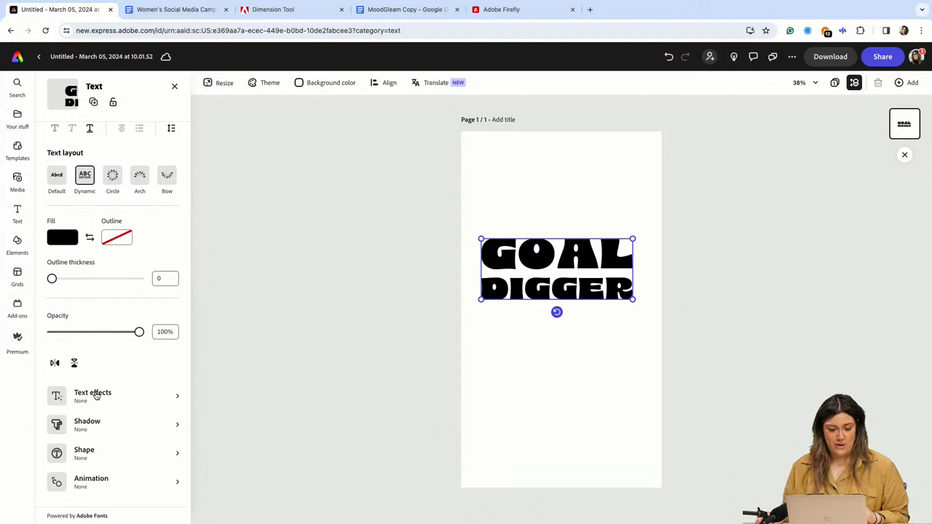
pyautogui.click(95, 395)
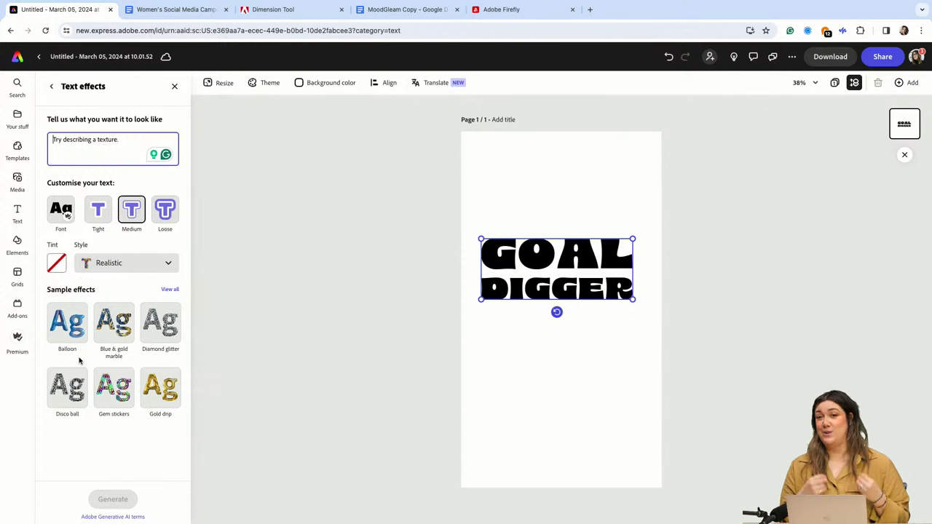
pyautogui.click(153, 391)
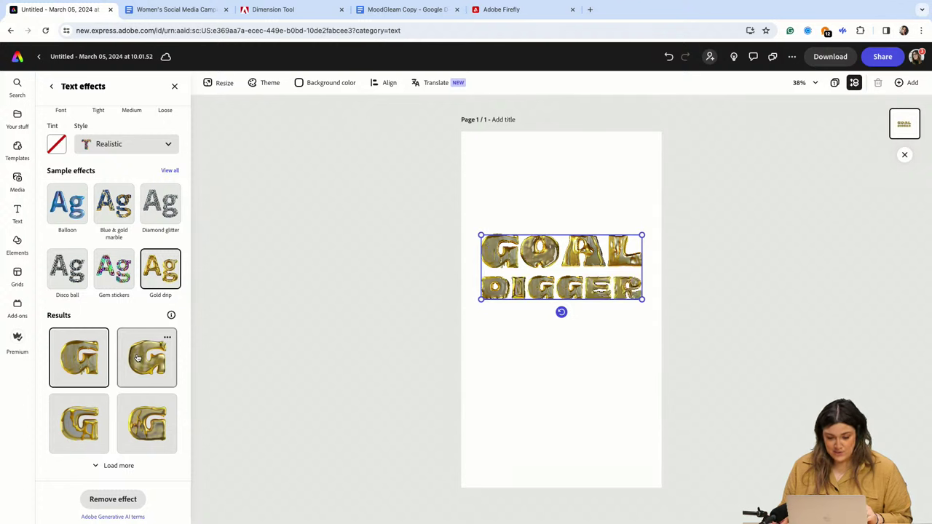
pyautogui.click(138, 357)
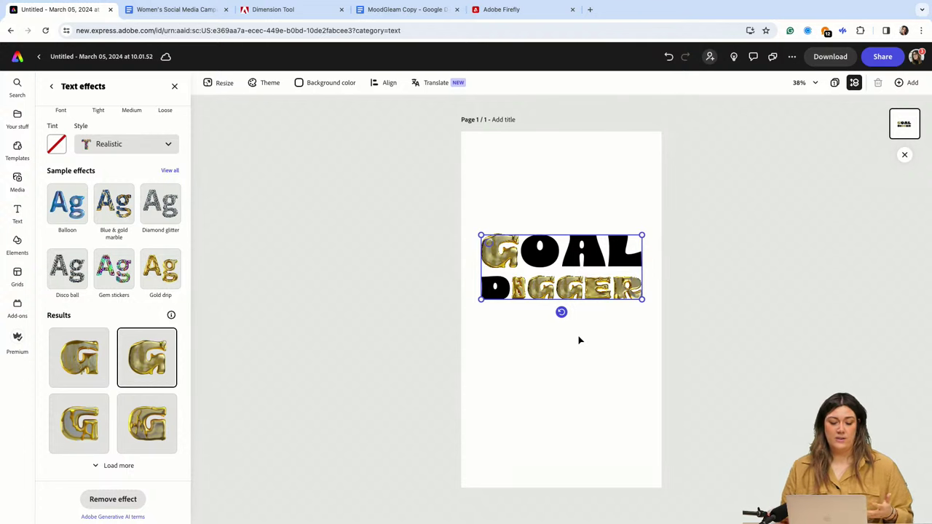
# - Change the text effect prompt to "expensive shiny gold metallic rendered realistic drip 3d effect" and generate new results
pyautogui.scroll(3, 154, 329)
pyautogui.click(136, 151)
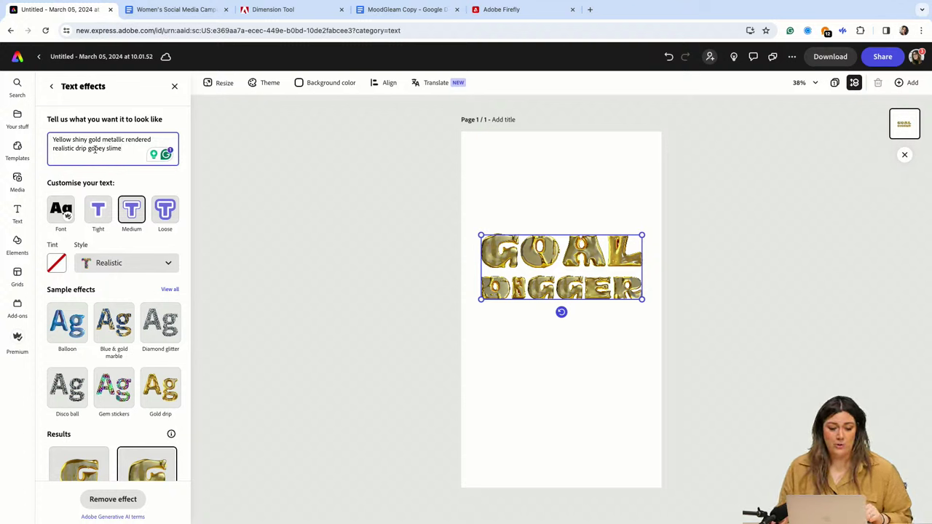
pyautogui.moveTo(124, 147); pyautogui.dragTo(88, 152)
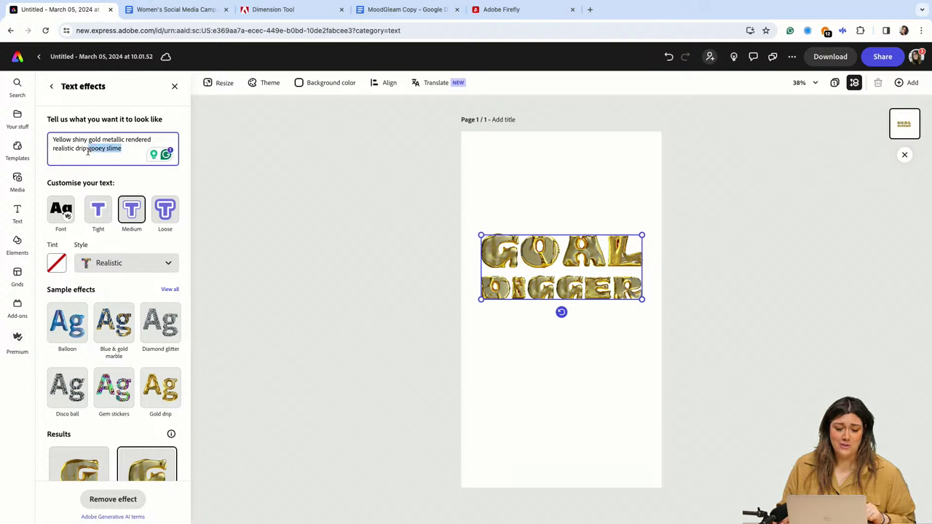
pyautogui.press('BackSpace')
pyautogui.write('3')
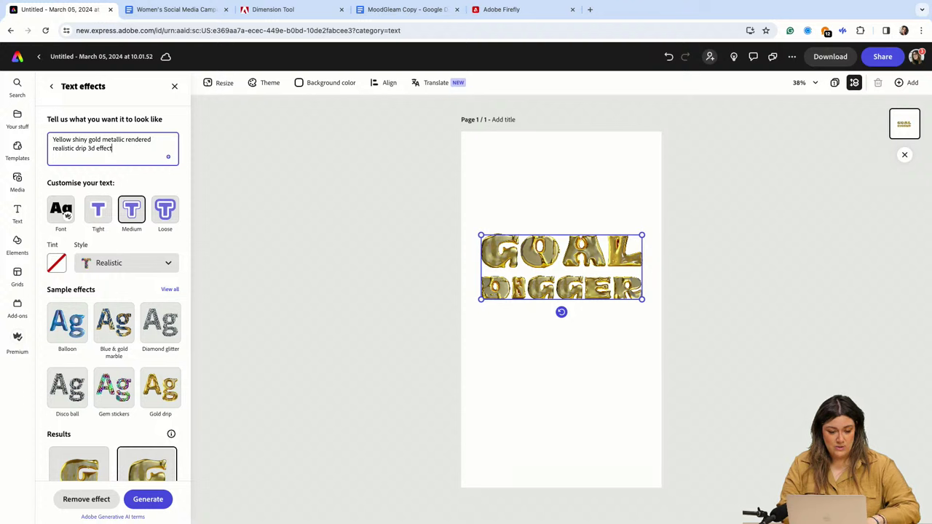
pyautogui.write('d effect')
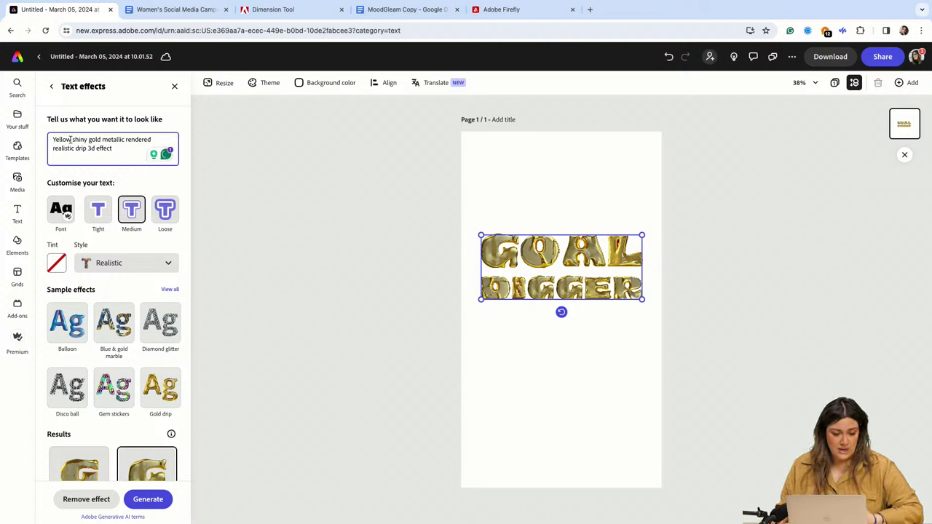
pyautogui.moveTo(70, 140); pyautogui.dragTo(51, 139)
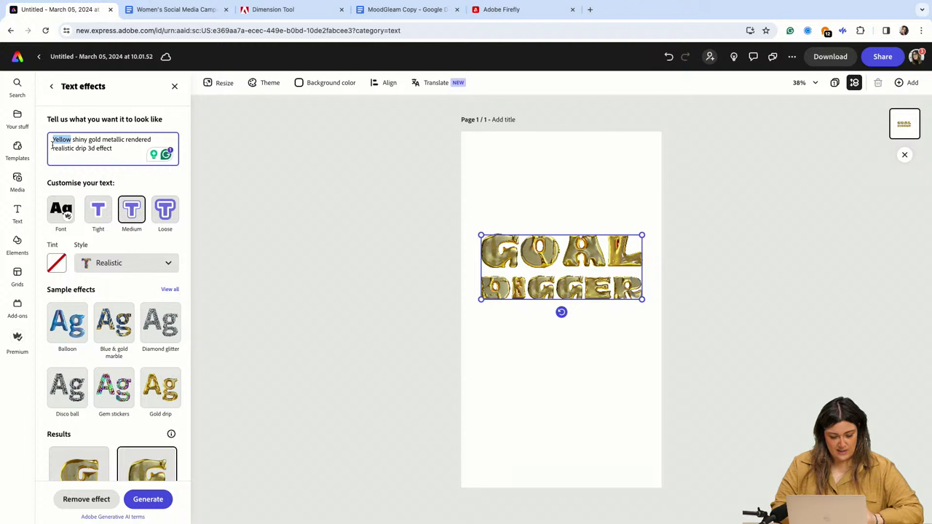
pyautogui.write('expensive')
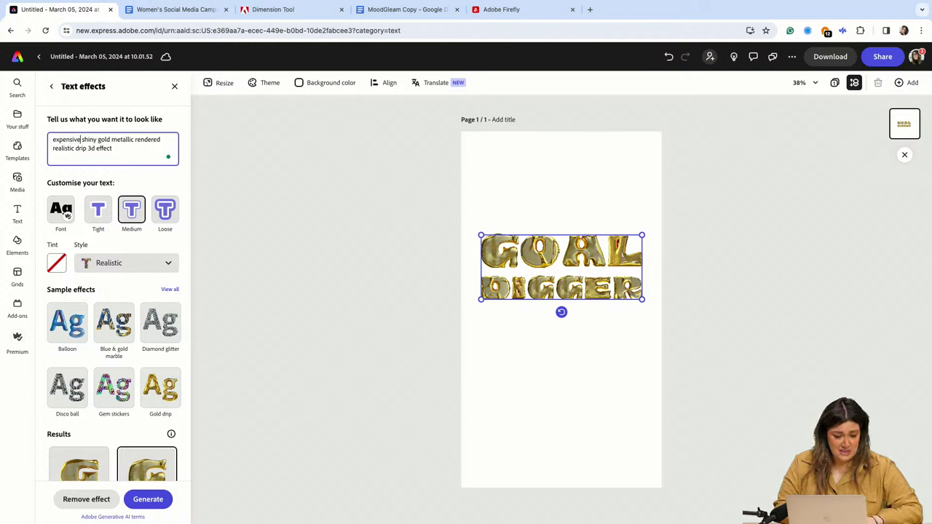
pyautogui.click(148, 500)
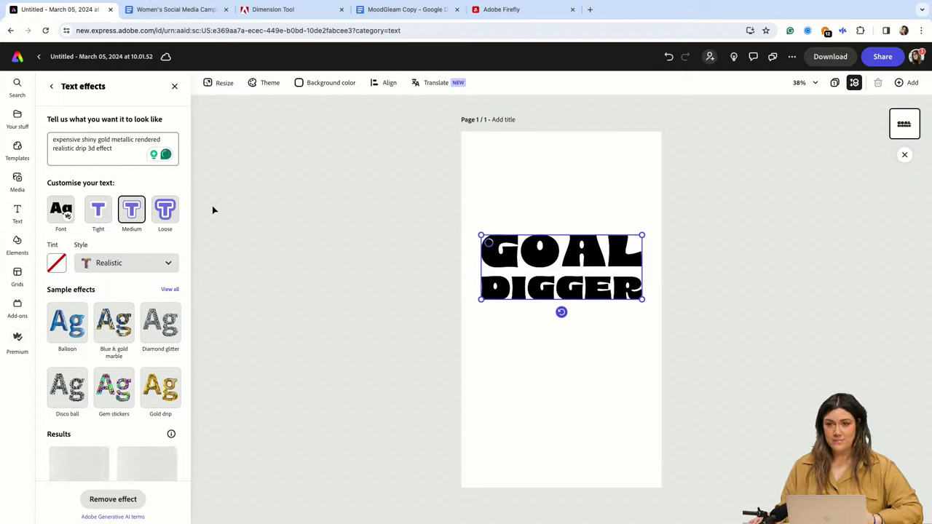
# - Enlarge the text slightly and move it down a little while trying the third generated gold result, settling on the fourth
pyautogui.moveTo(663, 4)
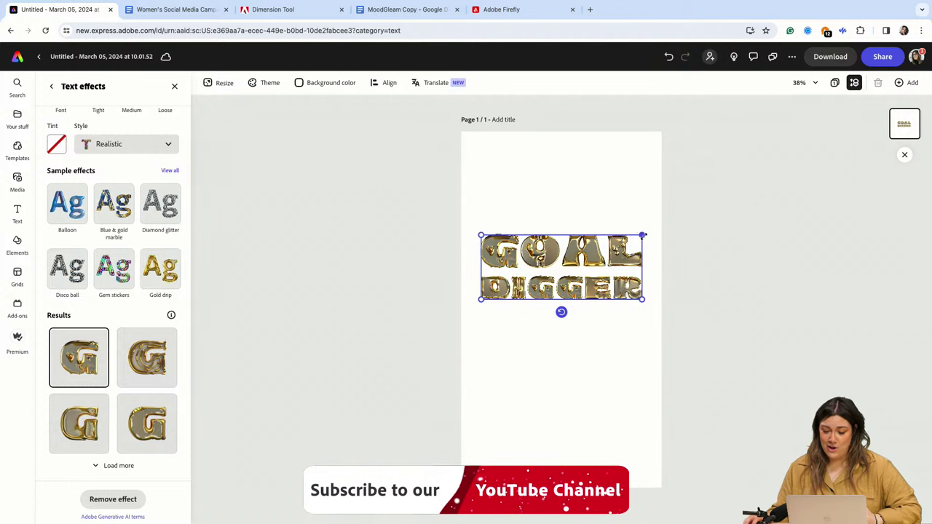
pyautogui.moveTo(642, 235)
pyautogui.mouseDown()
pyautogui.moveTo(651, 230)
pyautogui.moveTo(644, 234)
pyautogui.mouseUp()
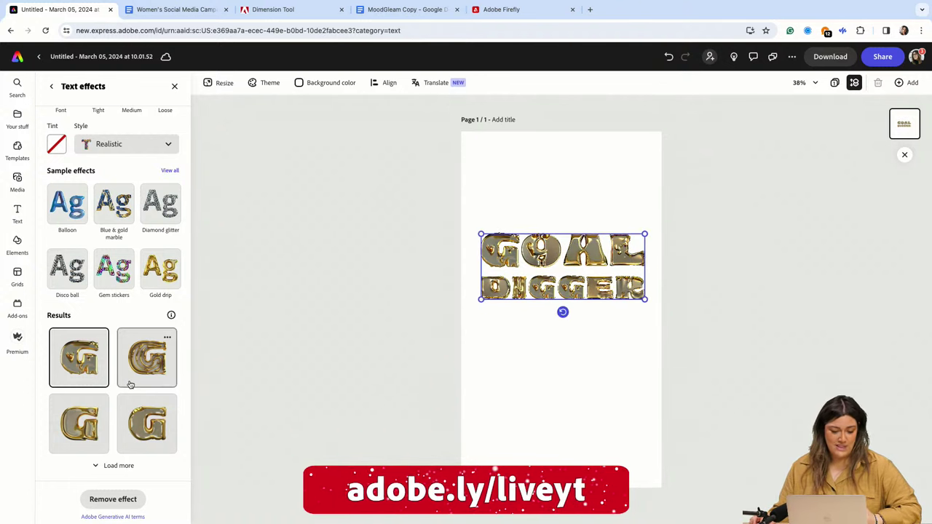
pyautogui.click(74, 418)
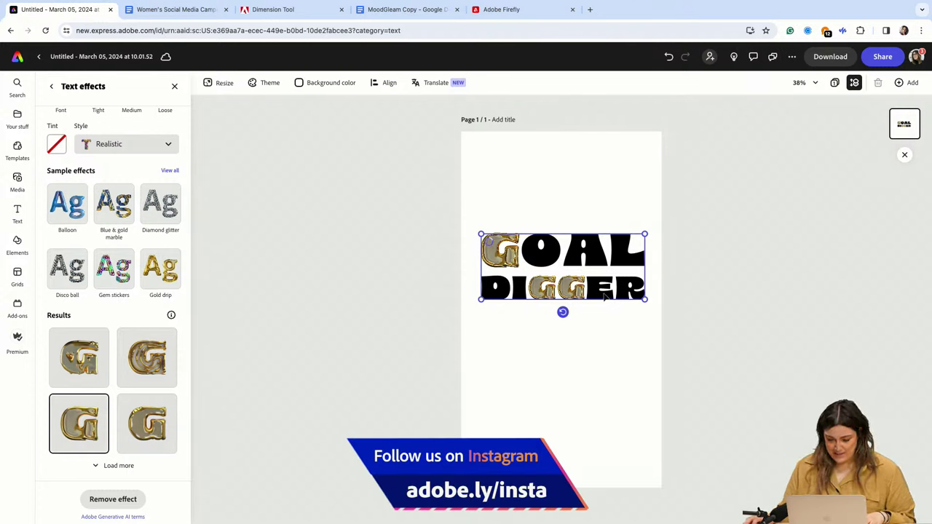
pyautogui.moveTo(597, 254); pyautogui.dragTo(596, 263)
pyautogui.click(147, 433)
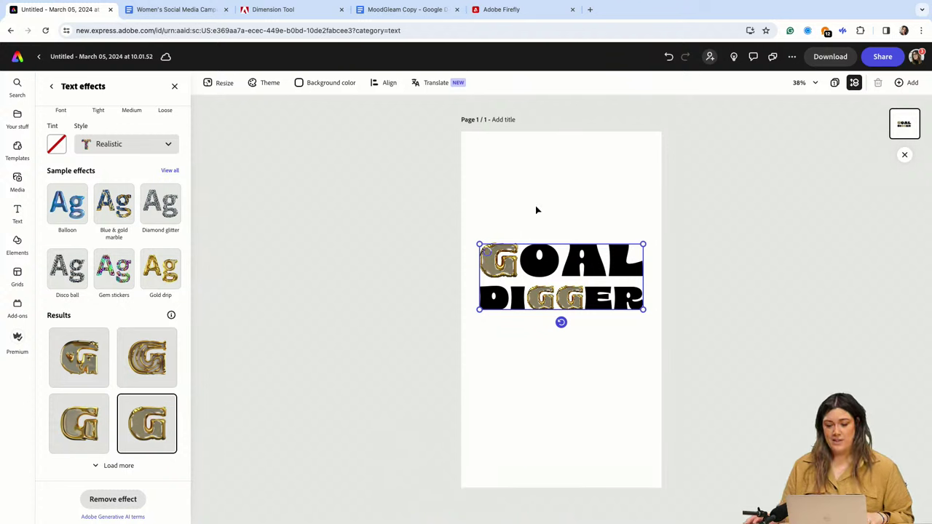
# - Set the page background colour to black and move the gold "Goal Digger" text down towards the middle of the page
pyautogui.click(298, 85)
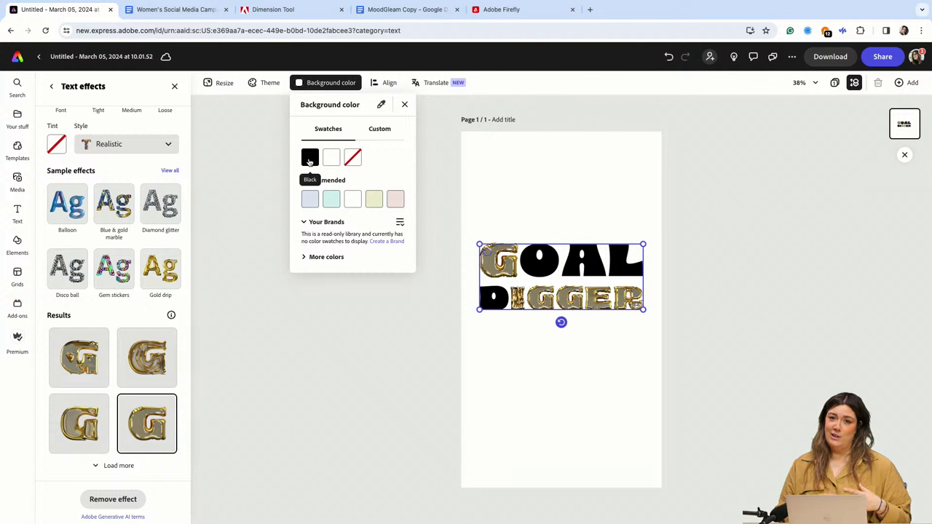
pyautogui.click(310, 159)
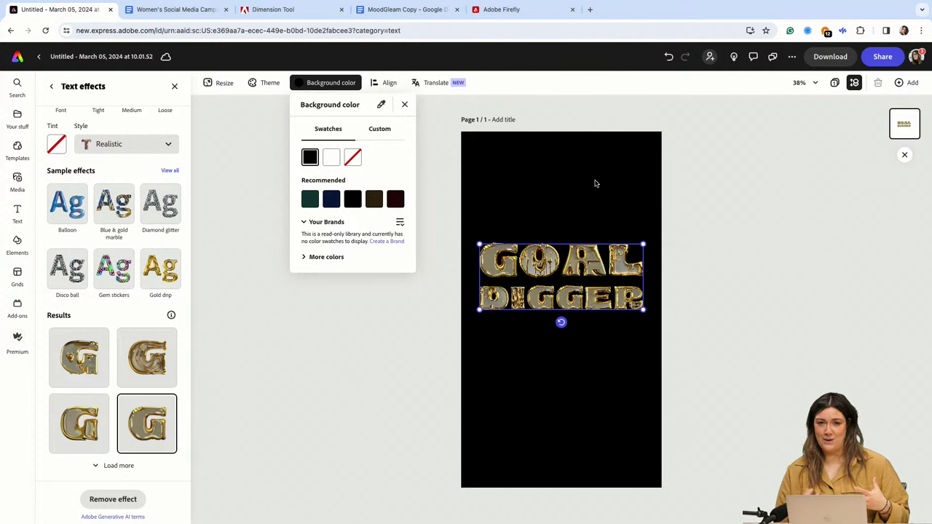
pyautogui.click(594, 268)
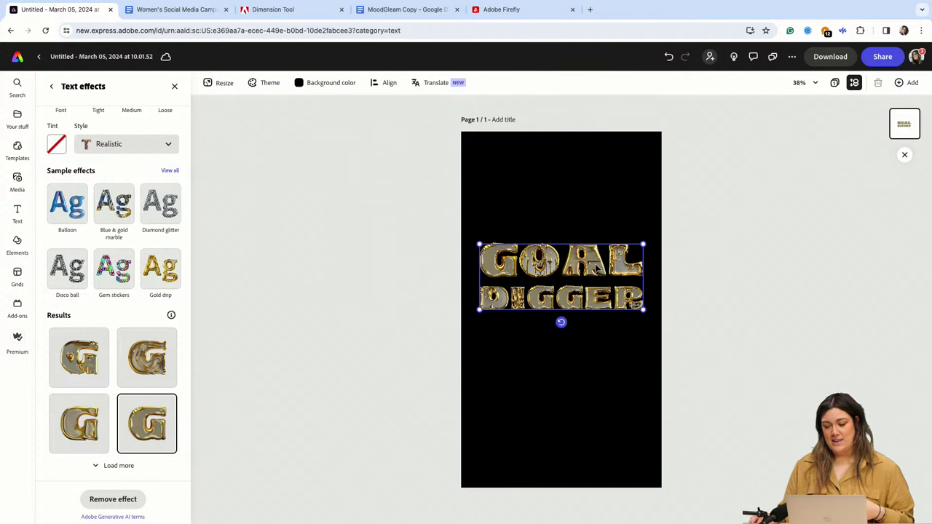
pyautogui.moveTo(595, 268); pyautogui.dragTo(594, 289)
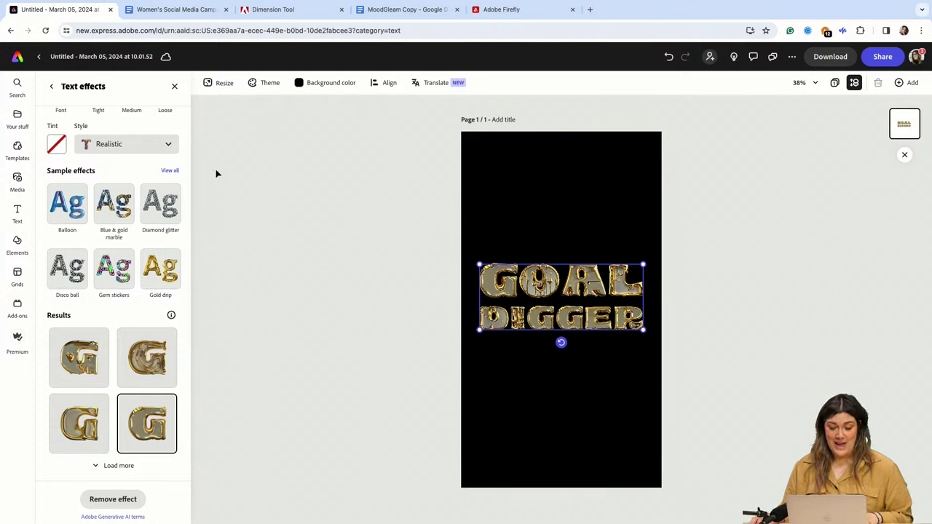
# - Apply the Jitter looping animation to the gold "Goal Digger" text
pyautogui.scroll(3, 113, 204)
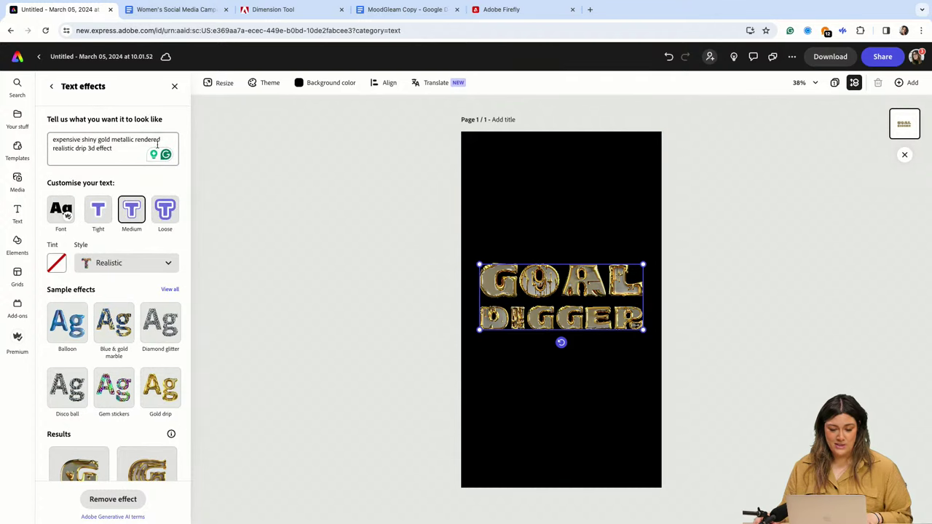
pyautogui.click(174, 89)
pyautogui.scroll(-1, 97, 355)
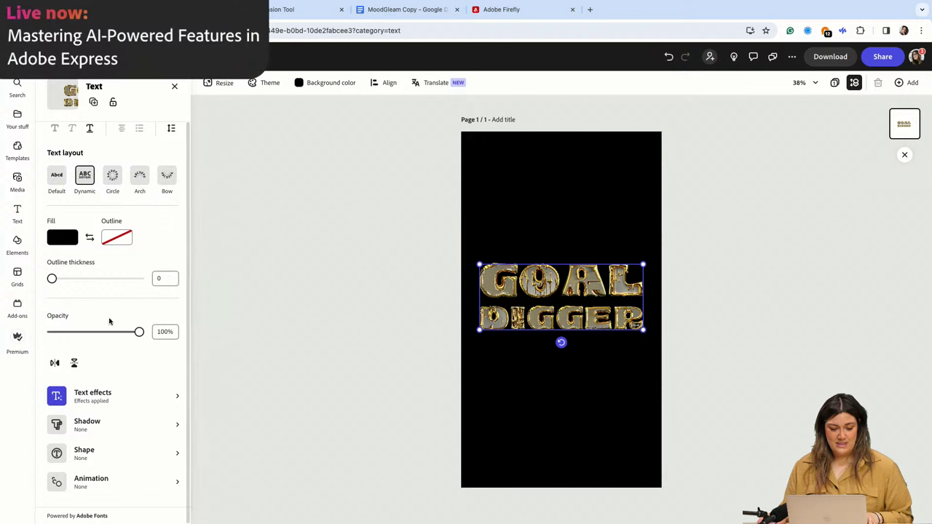
pyautogui.click(97, 487)
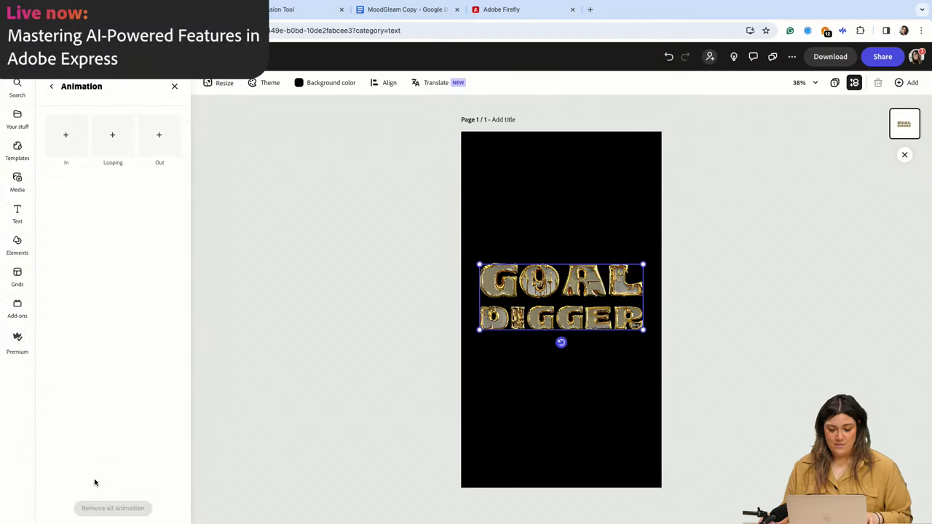
pyautogui.click(113, 137)
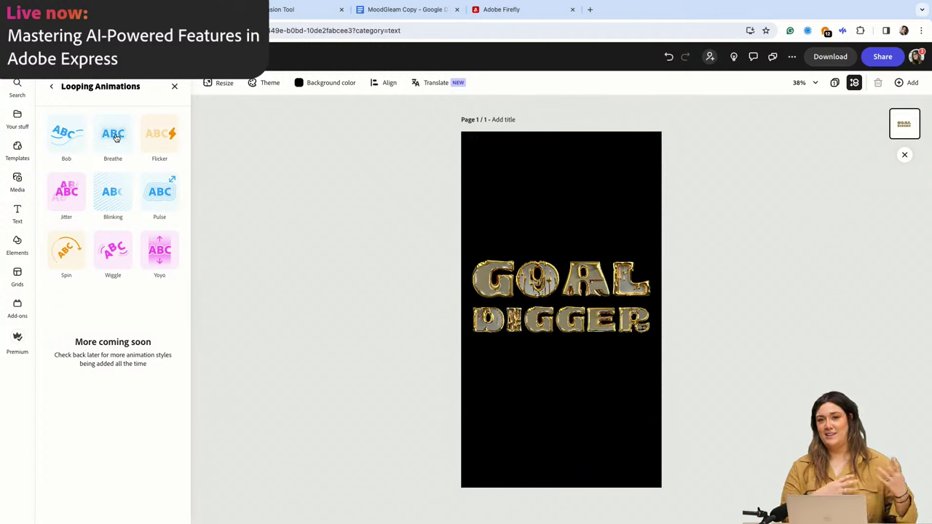
pyautogui.click(67, 194)
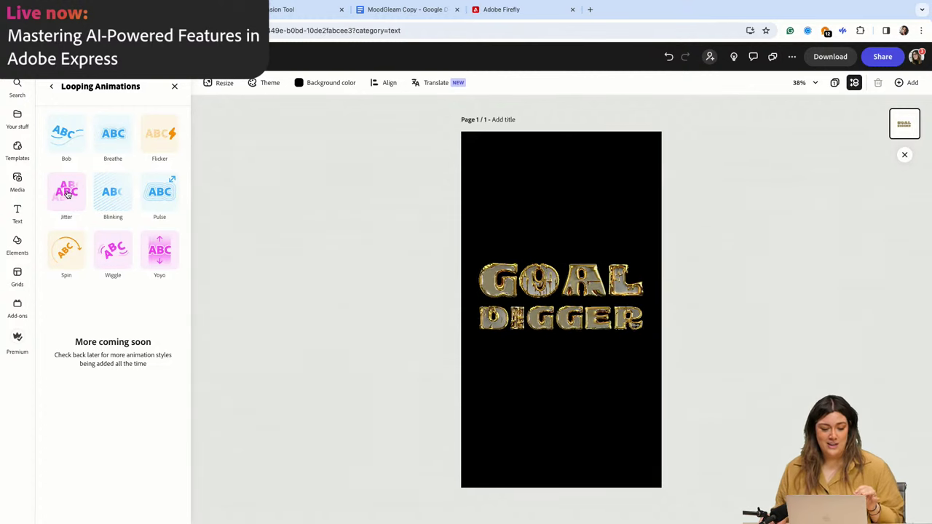
pyautogui.click(66, 193)
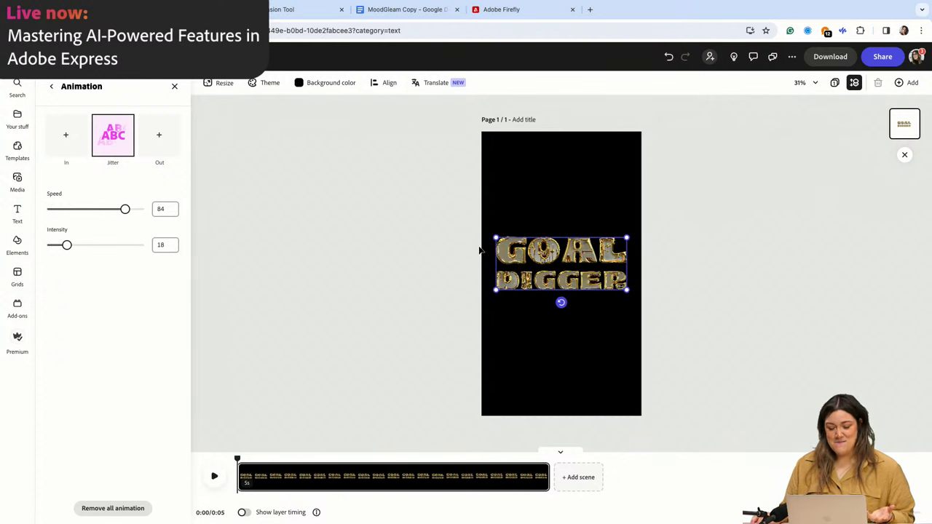
# - Play the jitter animation once and shorten the scene to 2.9 seconds
pyautogui.click(214, 477)
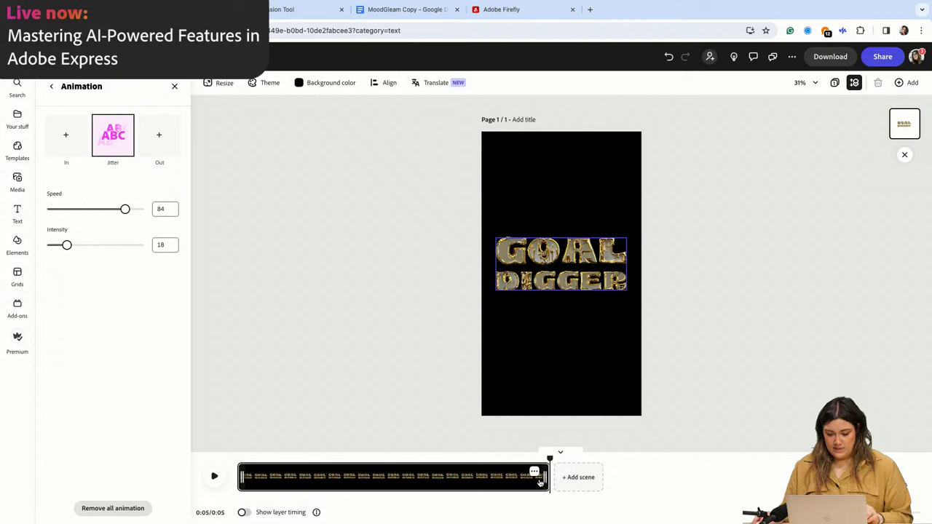
pyautogui.moveTo(545, 477); pyautogui.dragTo(416, 477)
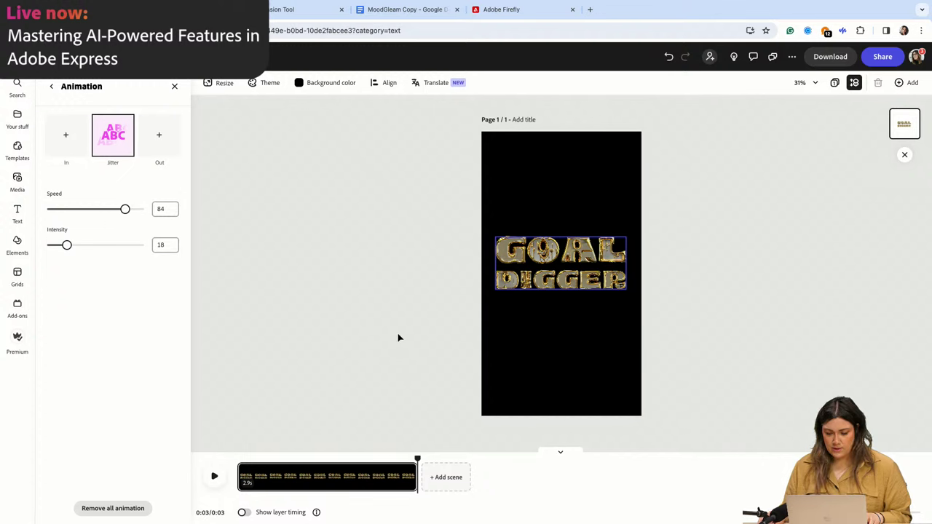
pyautogui.click(398, 338)
pyautogui.moveTo(551, 265); pyautogui.dragTo(552, 270)
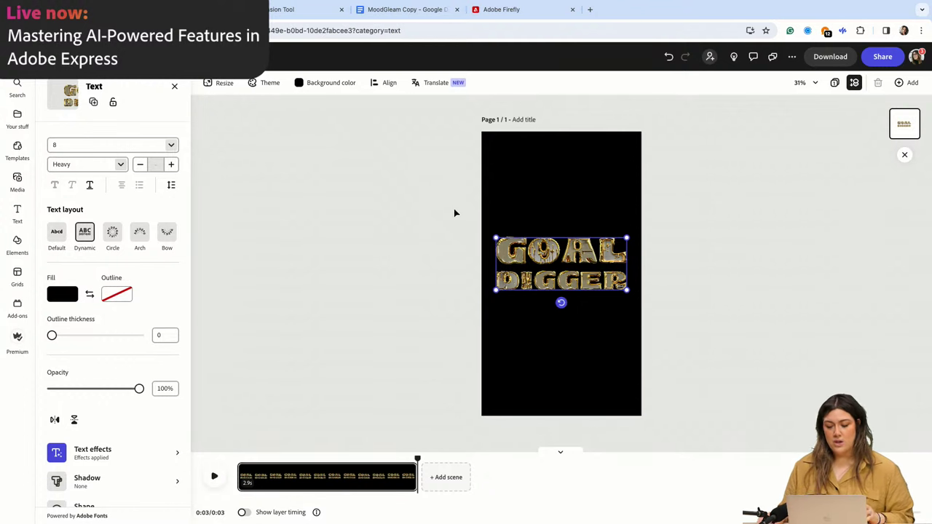
pyautogui.click(454, 212)
pyautogui.moveTo(573, 258); pyautogui.dragTo(571, 258)
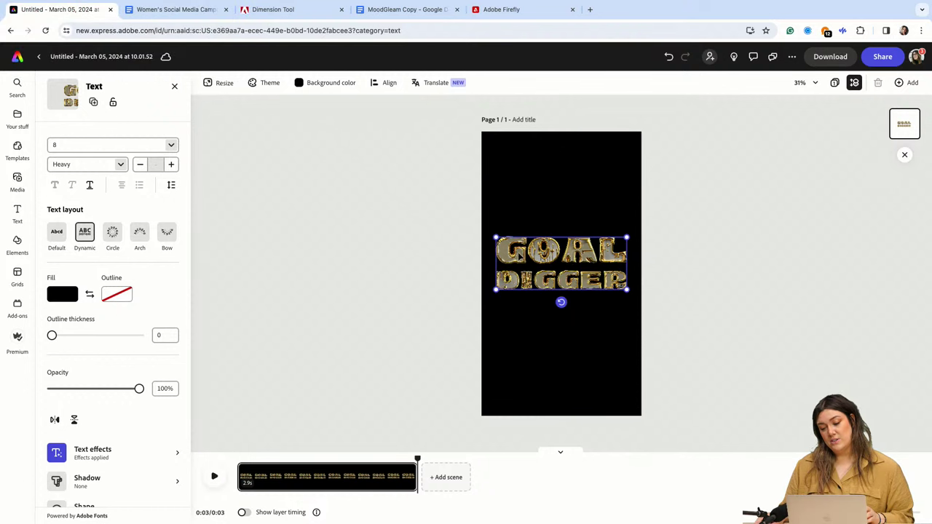
pyautogui.click(444, 246)
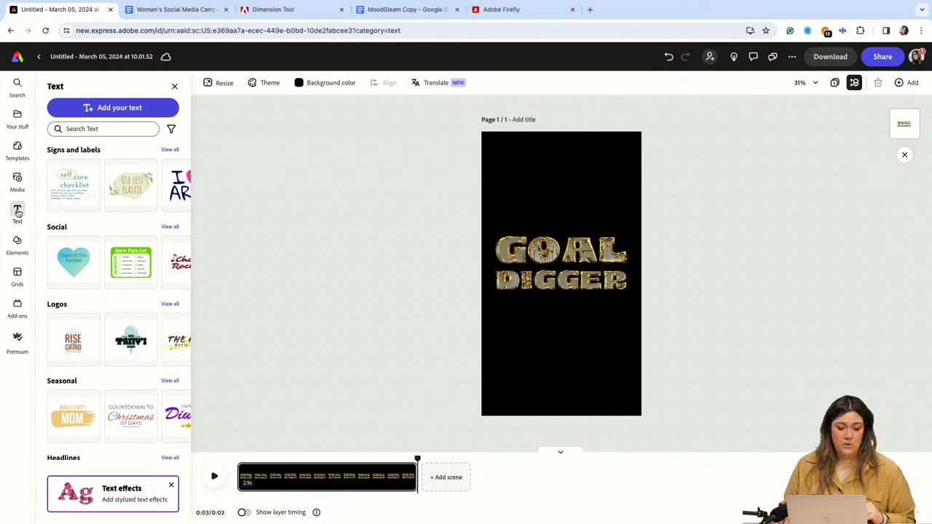
# - Add a new text box centred above the gold "Goal Digger" lettering and set its font to Elza Text
pyautogui.click(116, 109)
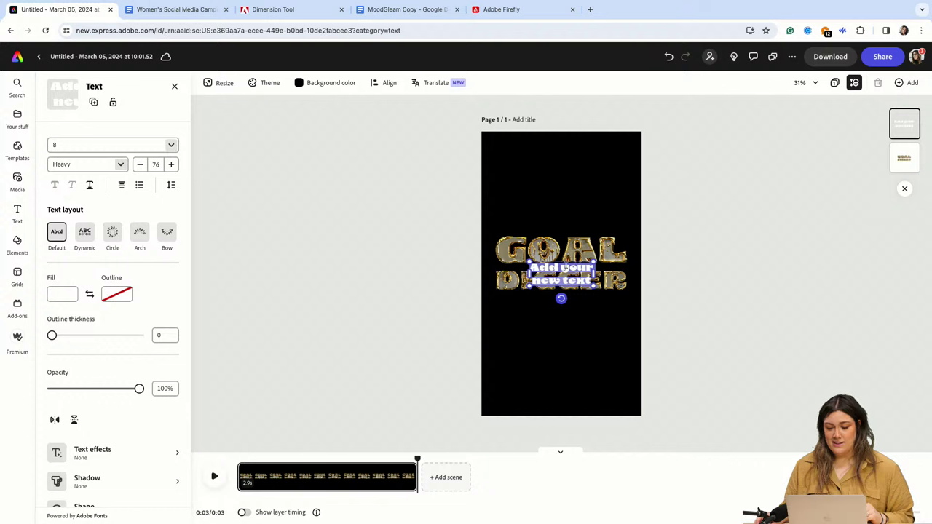
pyautogui.moveTo(561, 270); pyautogui.dragTo(561, 179)
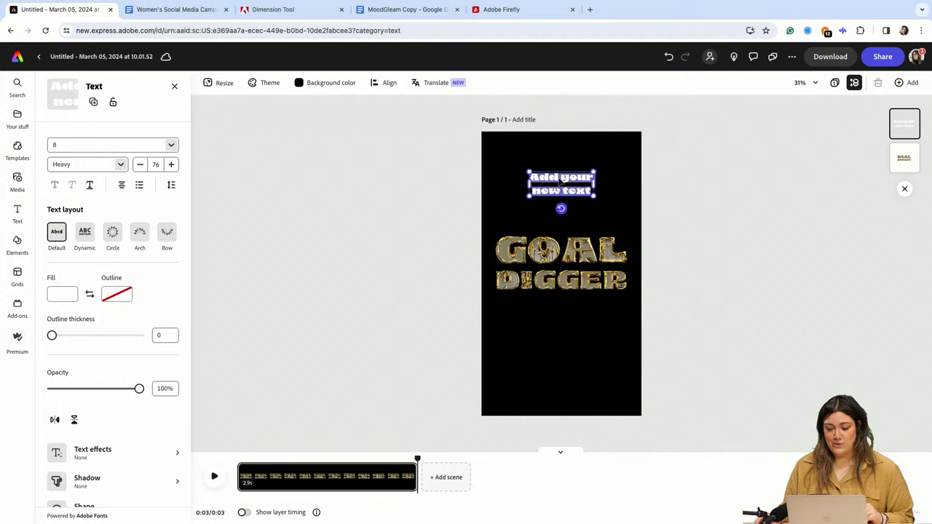
pyautogui.click(116, 145)
pyautogui.click(170, 145)
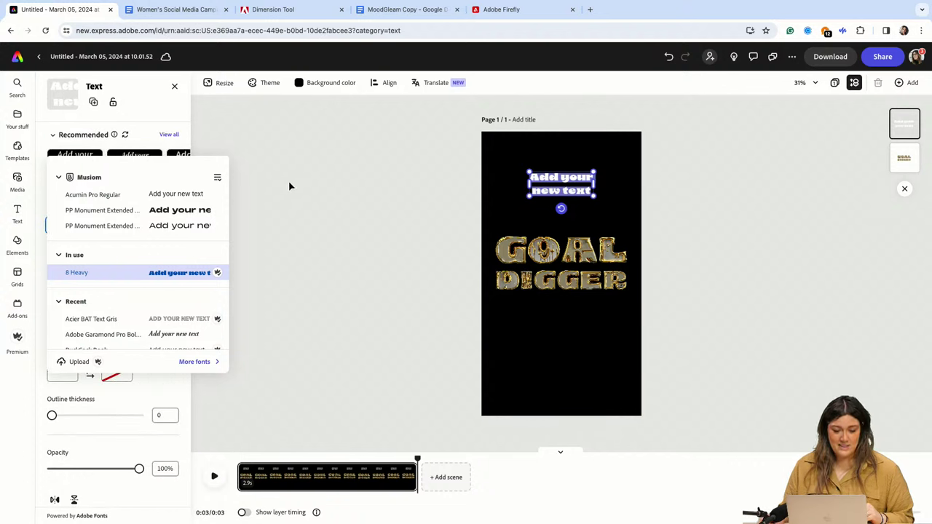
pyautogui.click(236, 186)
pyautogui.click(71, 224)
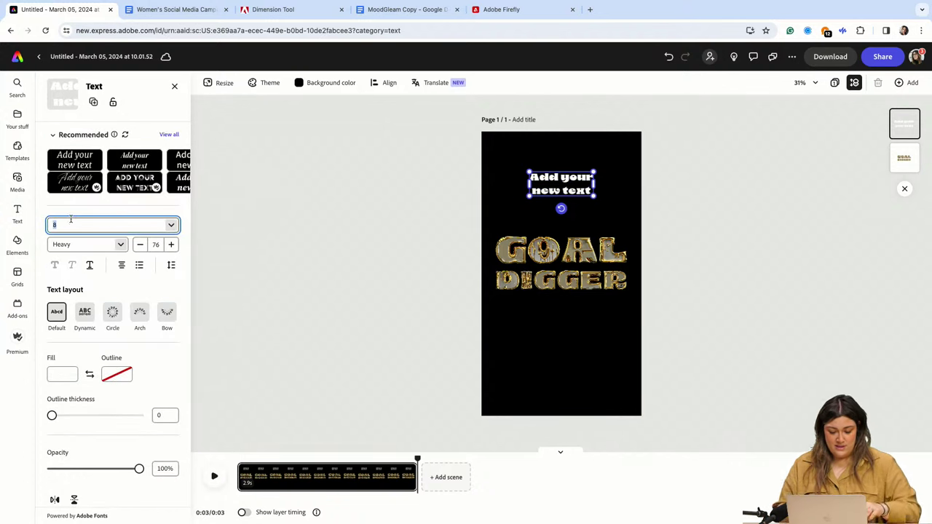
pyautogui.write('elza')
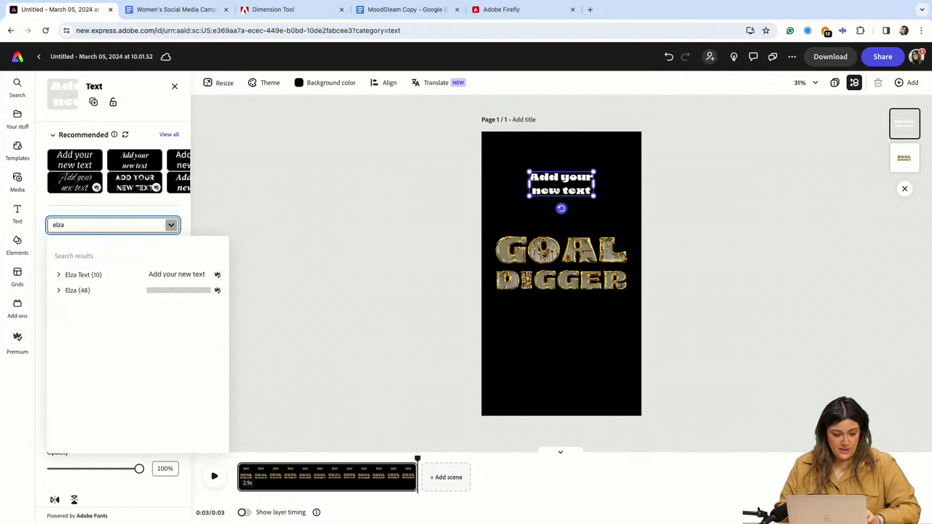
pyautogui.click(105, 276)
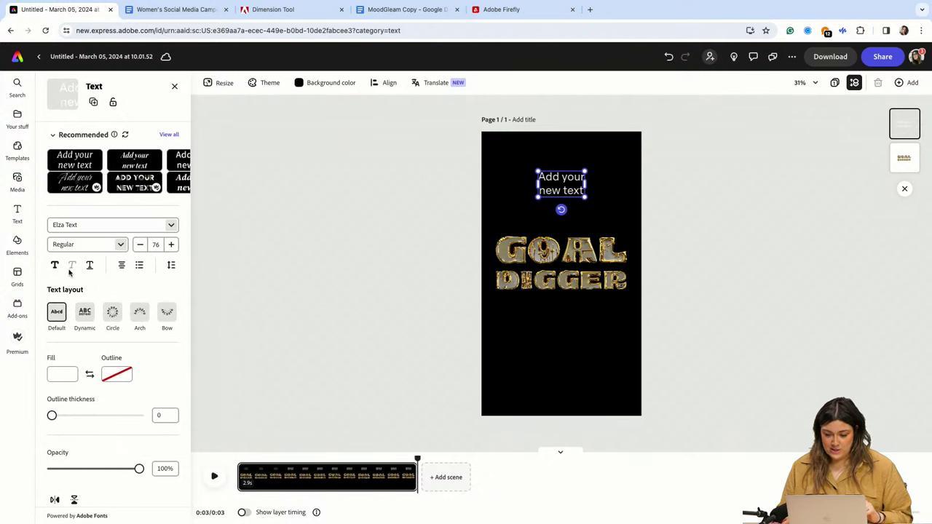
# - Replace the placeholder text above the gold lettering with "TAG A QUEEN!" and make it bold
pyautogui.doubleClick(548, 178)
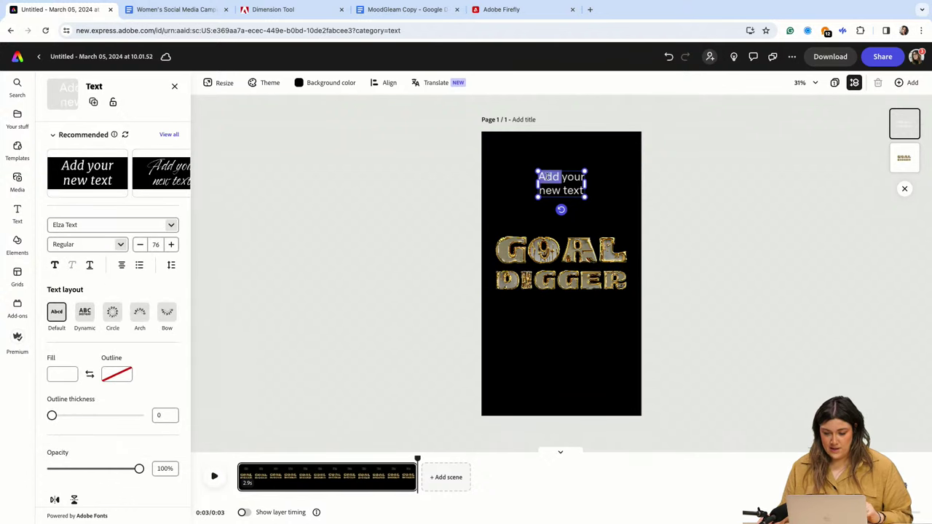
pyautogui.click(552, 177)
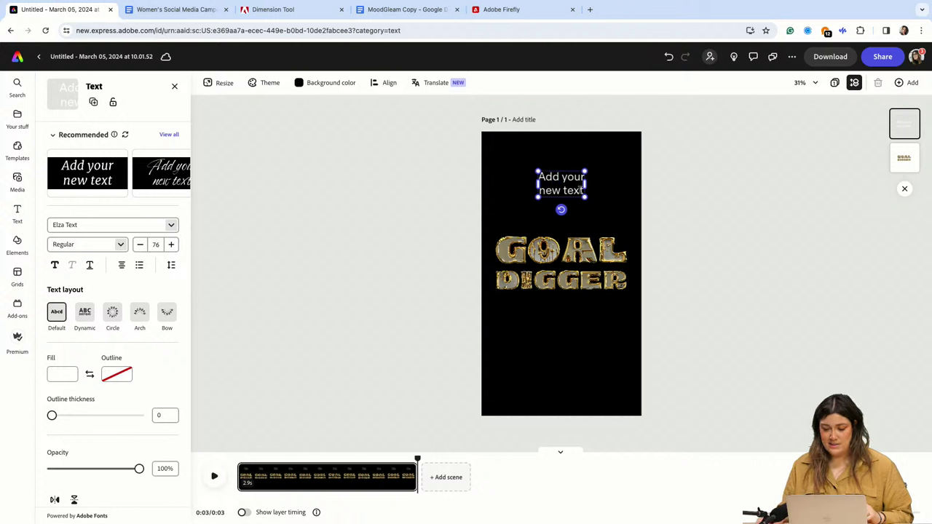
pyautogui.press('super+a')
pyautogui.press('BackSpace')
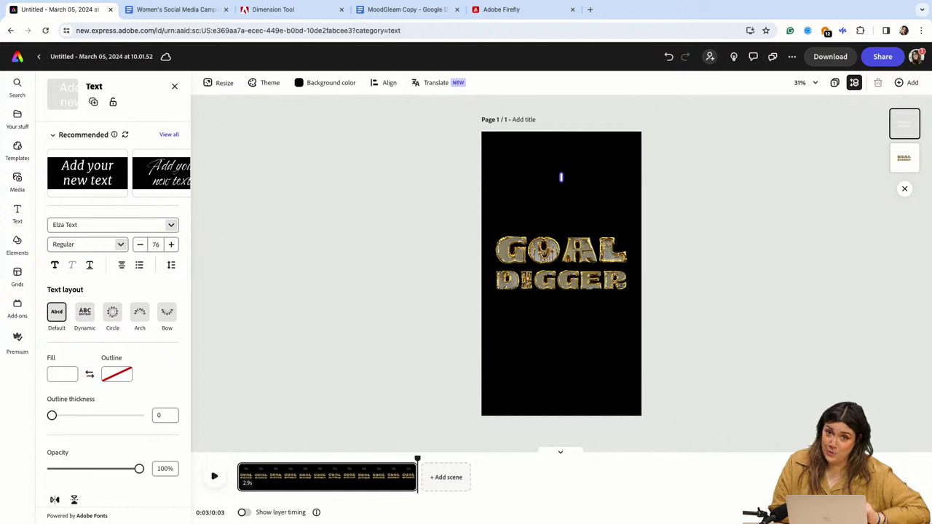
pyautogui.write('TAG A')
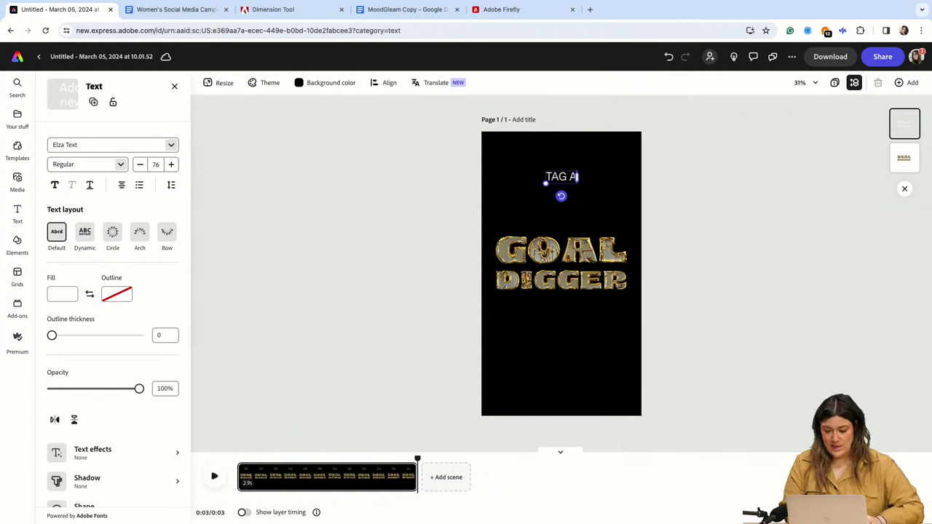
pyautogui.write(' QUEEN')
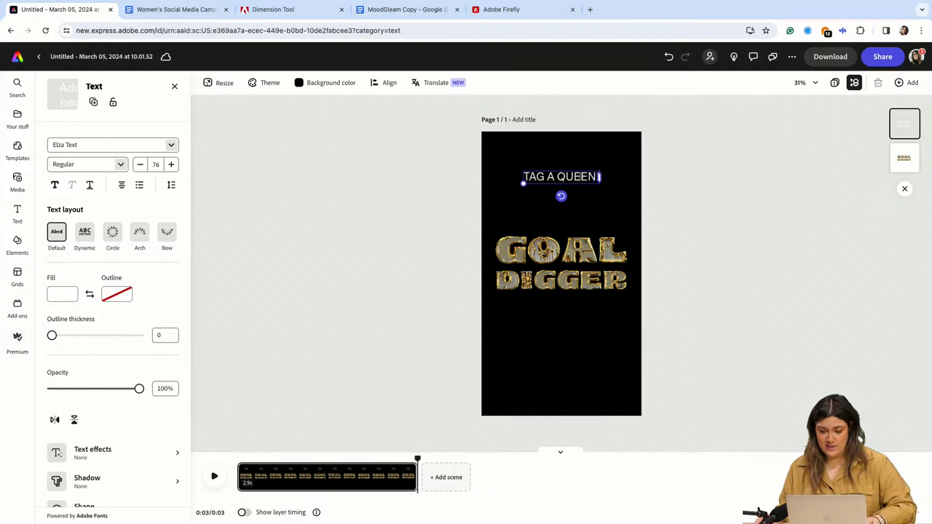
pyautogui.hotkey('alt', 'shift', 'Left')
pyautogui.hotkey('alt', 'shift', 'Left')
pyautogui.hotkey('alt', 'shift', 'Left')
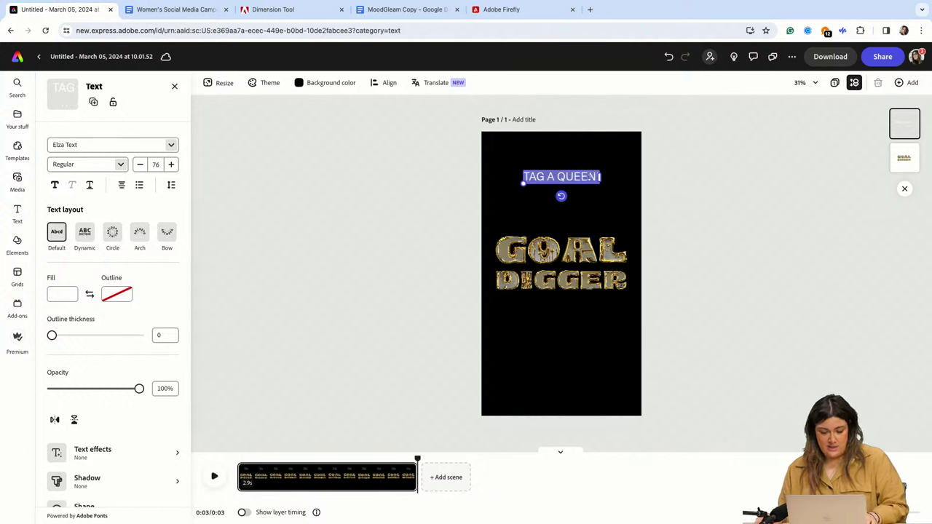
pyautogui.press('super+b')
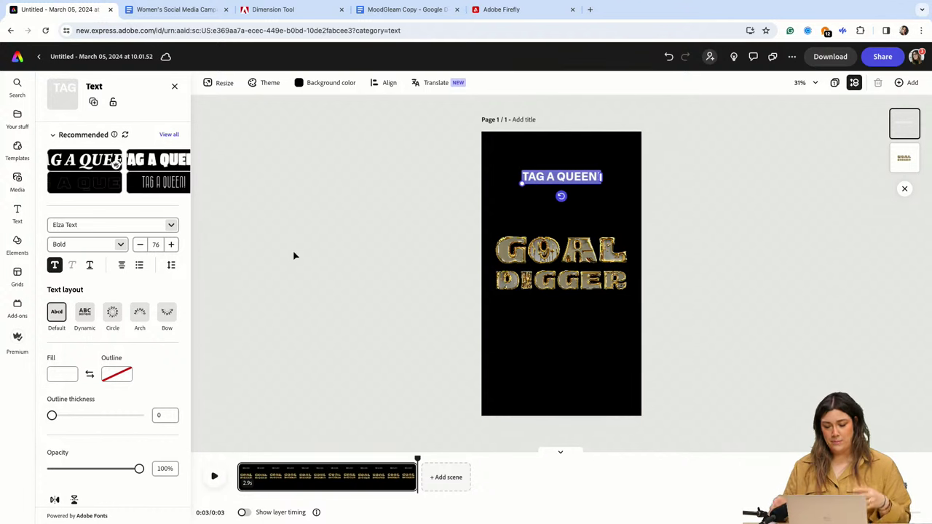
pyautogui.press('Right')
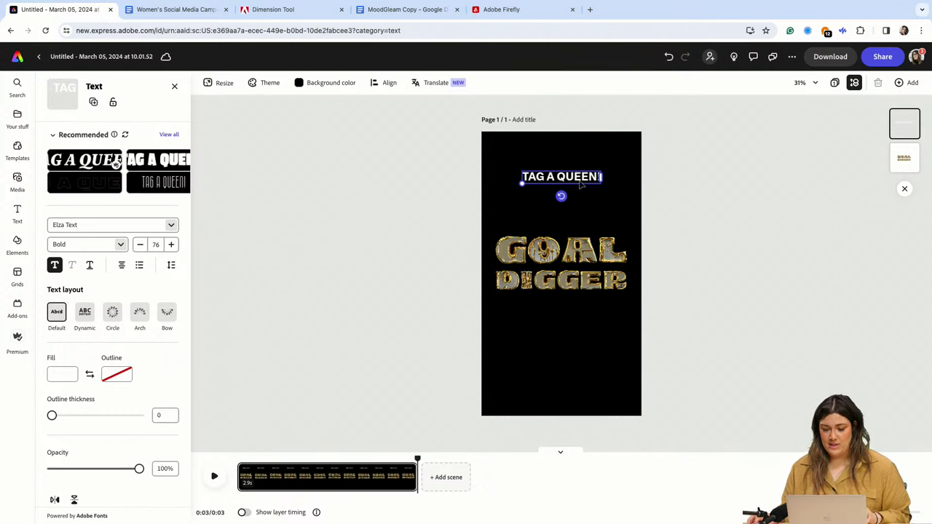
pyautogui.click(582, 377)
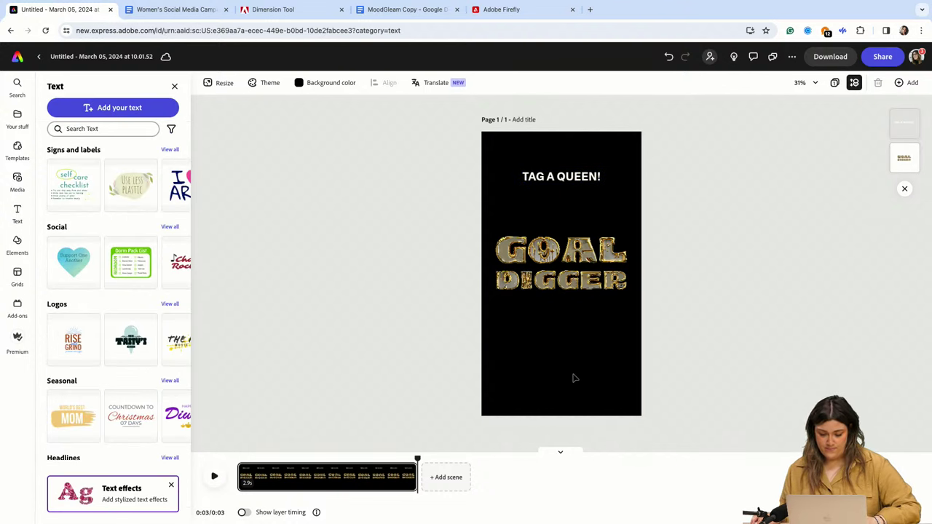
# - Add a second text line reading "WOMEN HISTORY MONTH", centred near the bottom edge of the page
pyautogui.write('Goal Digger')
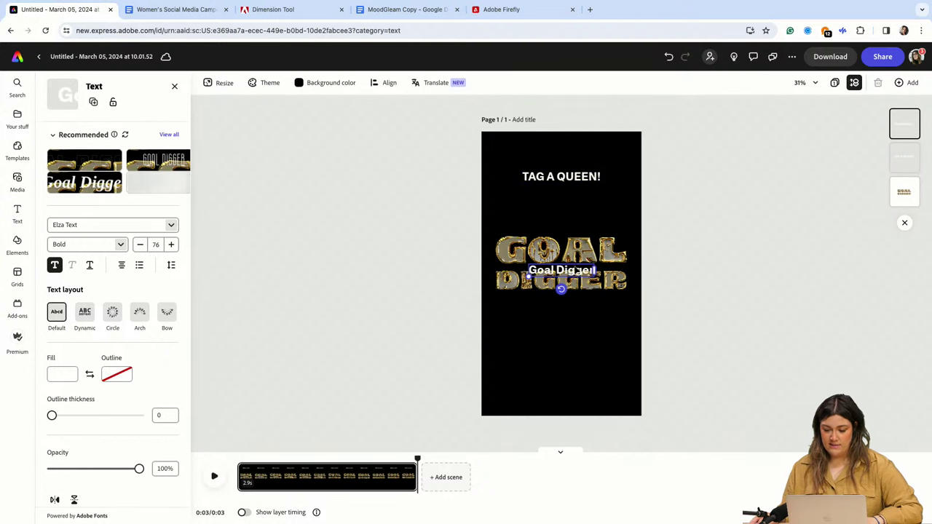
pyautogui.moveTo(579, 273); pyautogui.dragTo(577, 373)
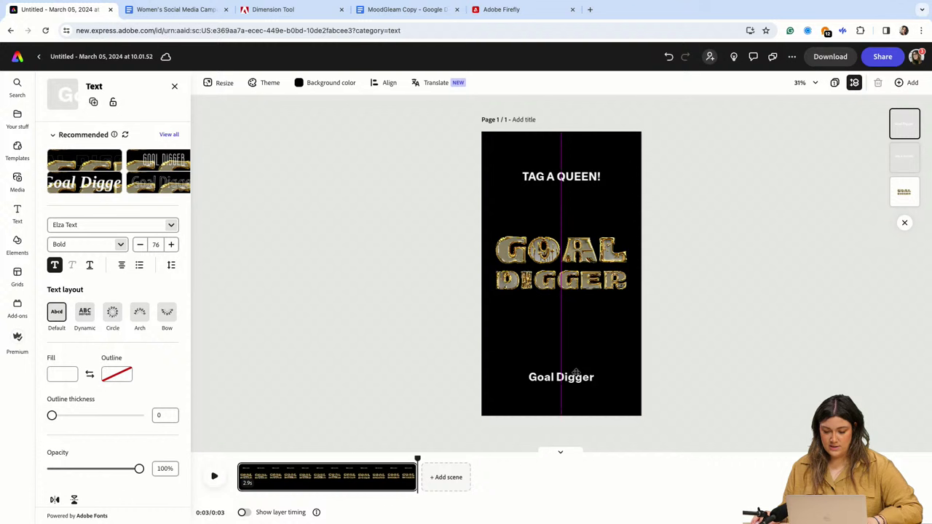
pyautogui.doubleClick(535, 378)
pyautogui.press('super+a')
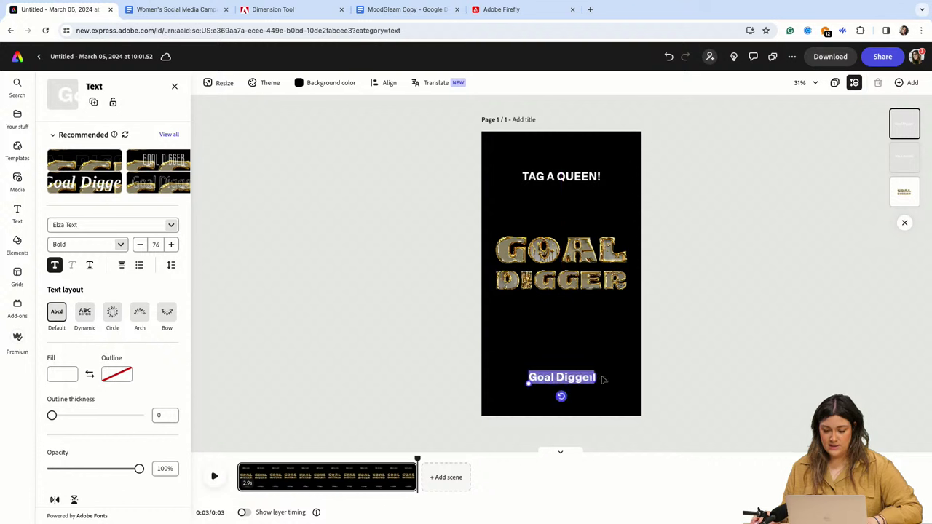
pyautogui.write('Women')
pyautogui.press('BackSpace')
pyautogui.press('BackSpace')
pyautogui.press('BackSpace')
pyautogui.press('BackSpace')
pyautogui.press('BackSpace')
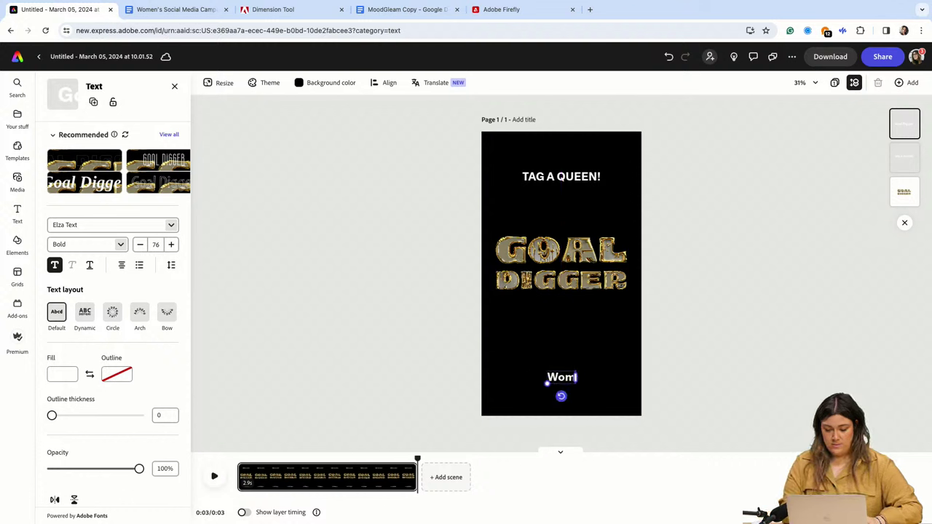
pyautogui.write('WOMEN')
pyautogui.press('BackSpace')
pyautogui.press('BackSpace')
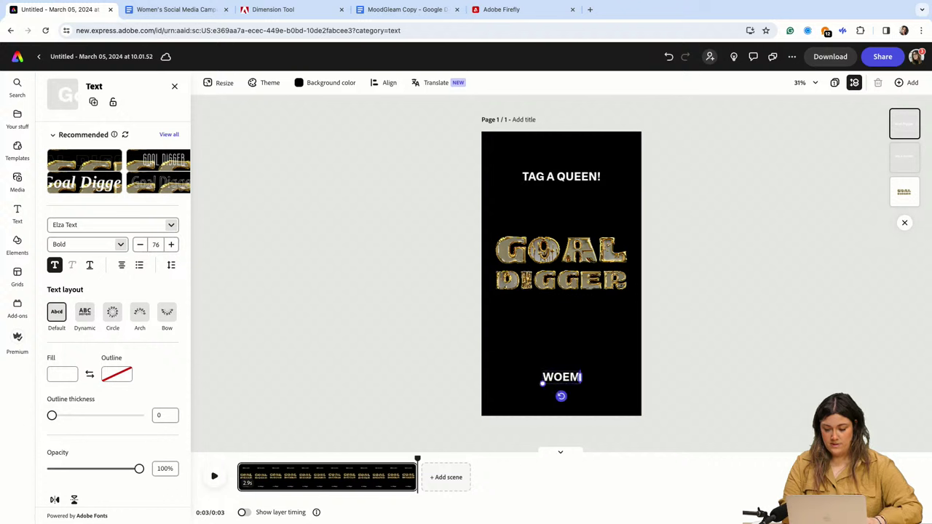
pyautogui.write('MENS')
pyautogui.press('BackSpace')
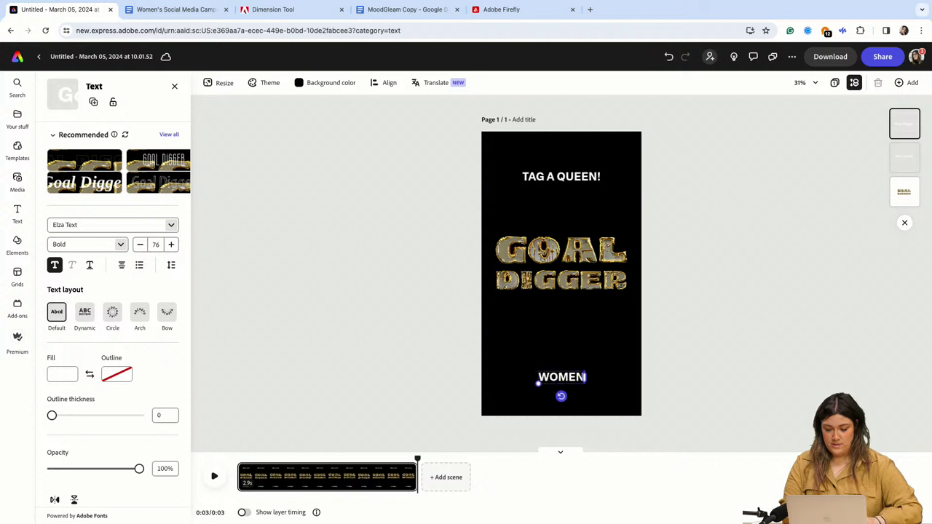
pyautogui.write('HIS')
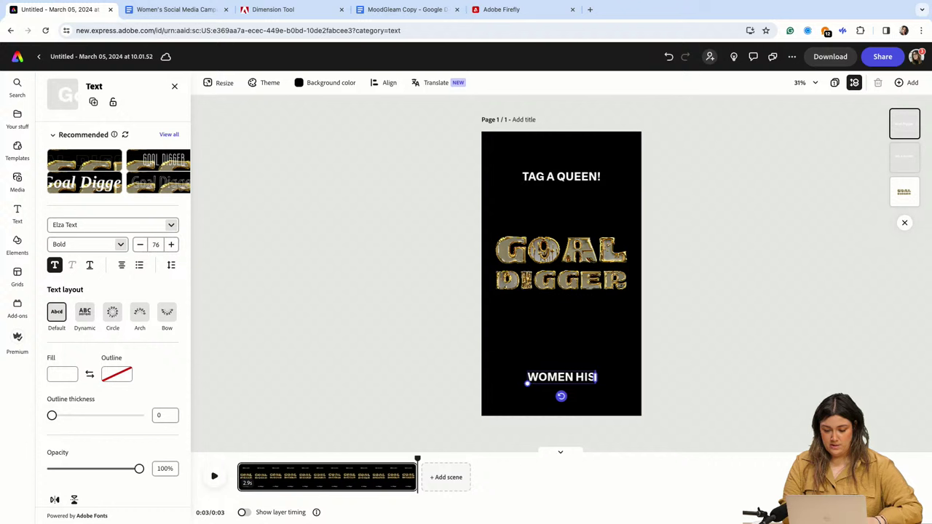
pyautogui.write('TORY MONTH')
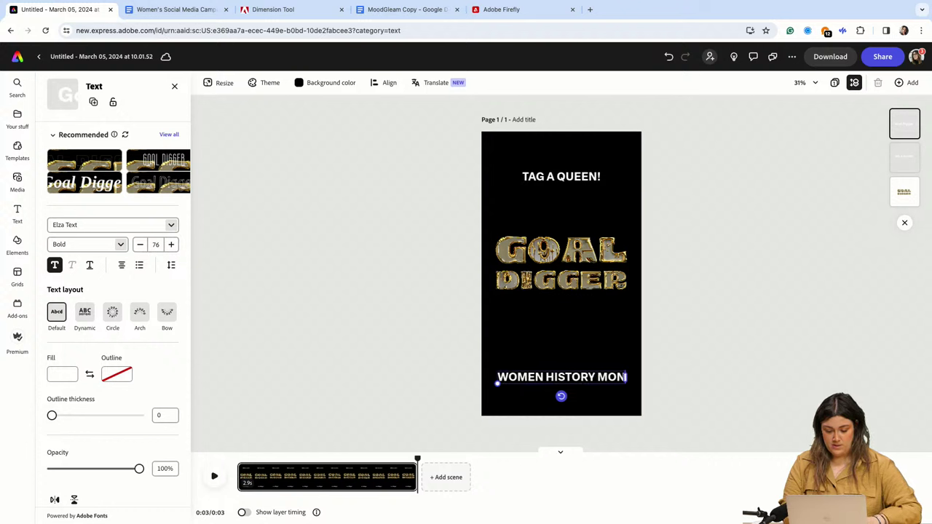
# - Reduce the "WOMEN HISTORY MONTH" line to font size 67 and move it down slightly, keeping it centred
pyautogui.click(140, 246)
pyautogui.click(139, 246)
pyautogui.click(140, 245)
pyautogui.click(140, 246)
pyautogui.click(140, 245)
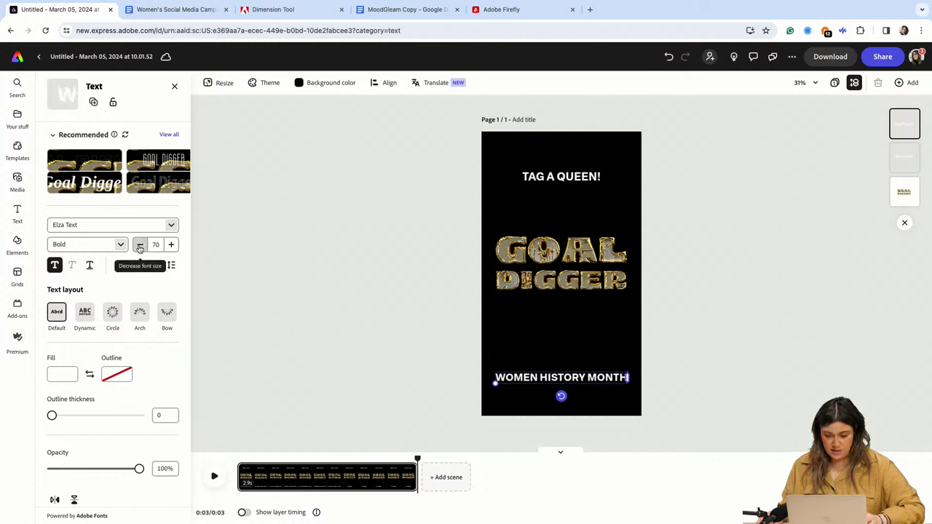
pyautogui.click(140, 246)
pyautogui.click(140, 246)
pyautogui.click(140, 245)
pyautogui.click(140, 246)
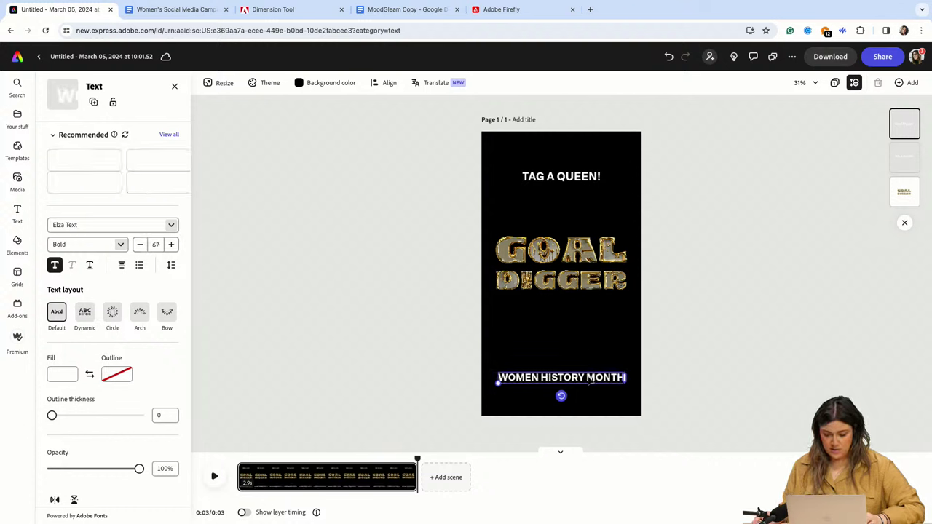
pyautogui.moveTo(590, 375); pyautogui.dragTo(590, 374)
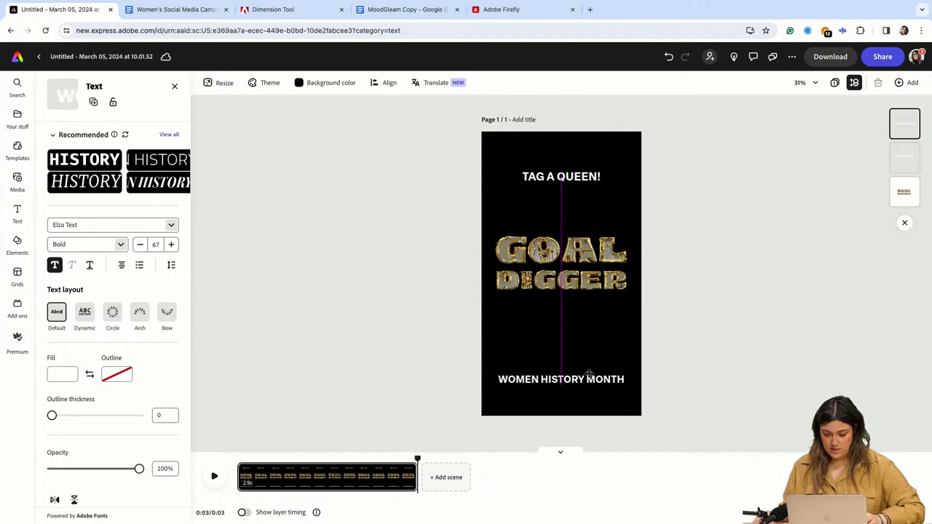
pyautogui.click(673, 220)
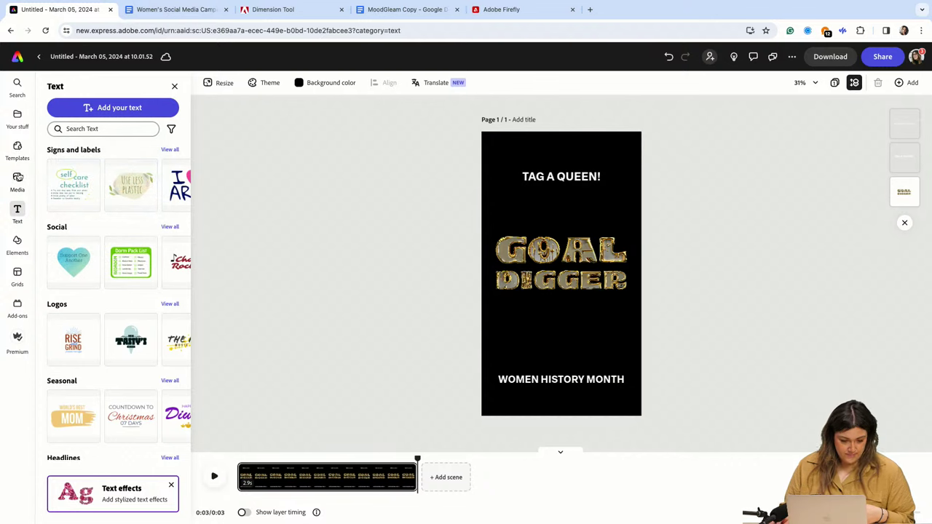
# - Start a text-to-image generation from the media library and bring up the image size choices
pyautogui.click(17, 182)
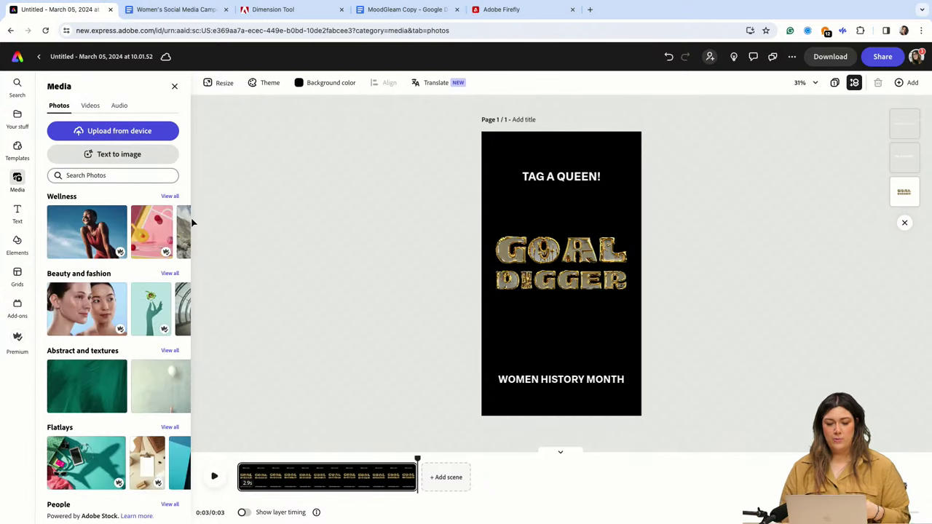
pyautogui.click(102, 158)
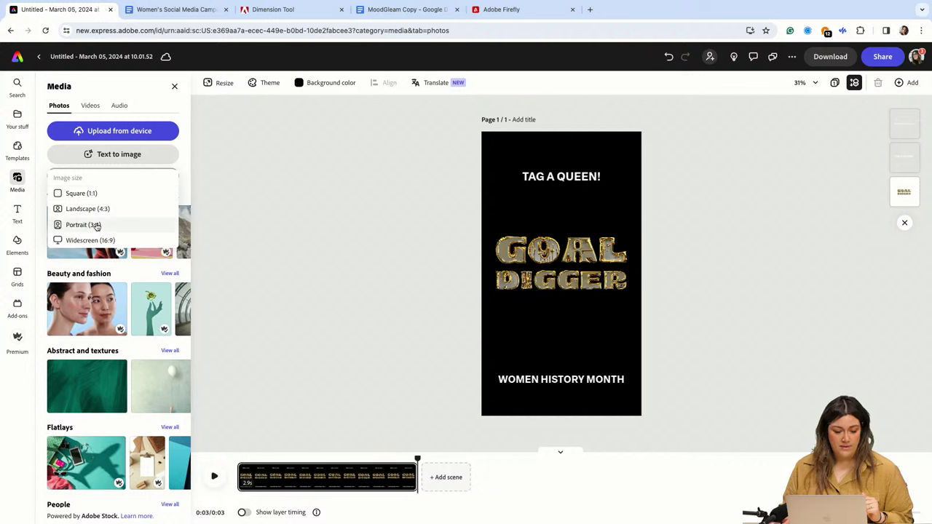